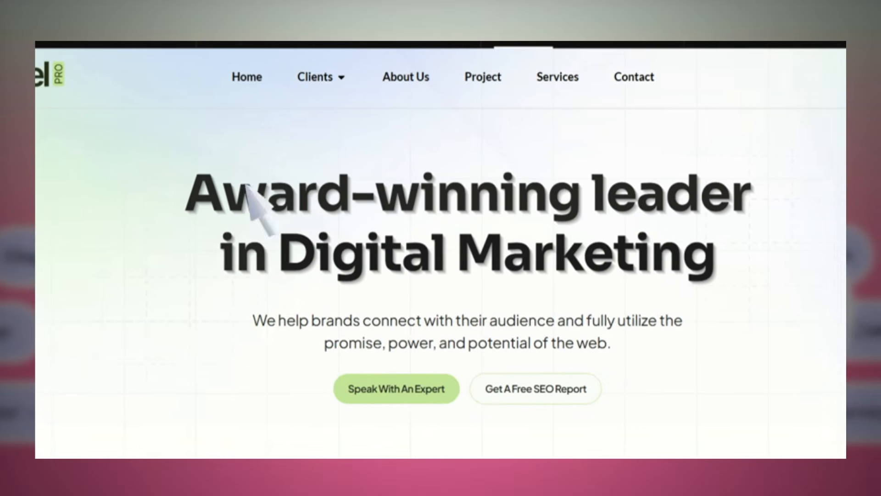
- Examine the underlined hero headline and the Clients menu on the Pixel PRO demo homepage
mouse_move(383, 81)
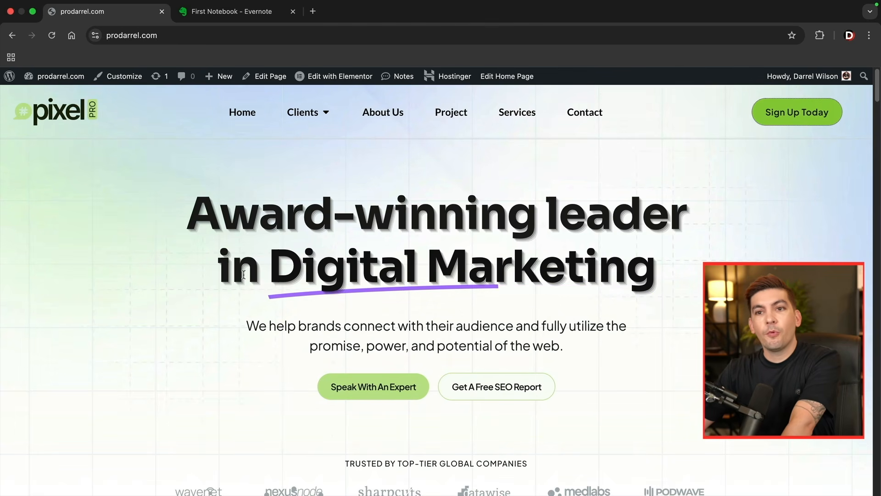
drag(269, 269, 659, 270)
click(681, 272)
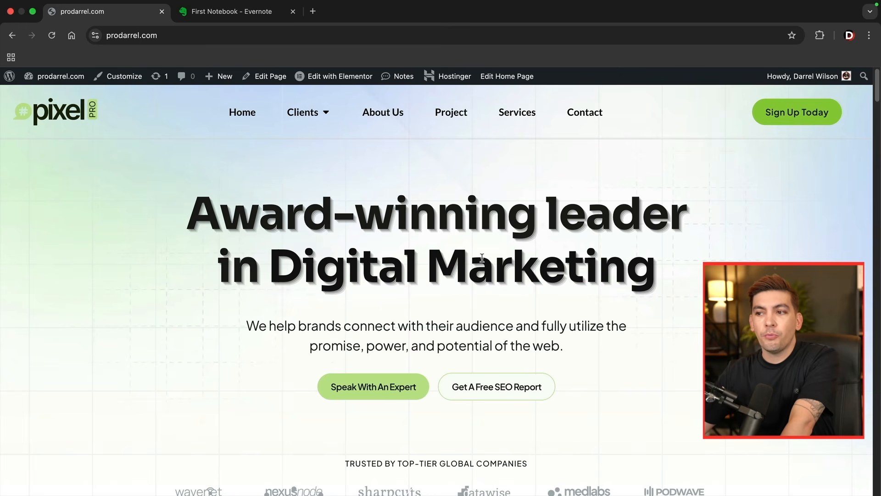
drag(668, 264, 207, 217)
click(206, 218)
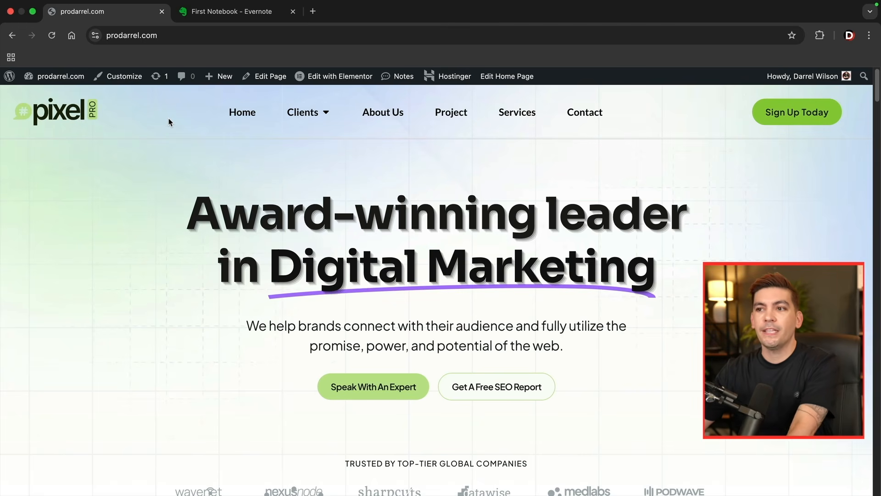
mouse_move(318, 112)
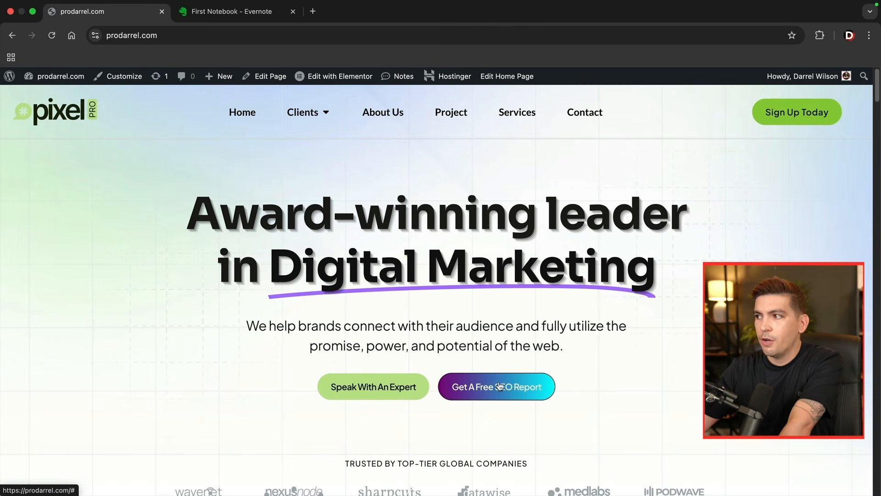
- Preview the popups behind Sign Up Today and Speak With An Expert, closing each one
click(779, 117)
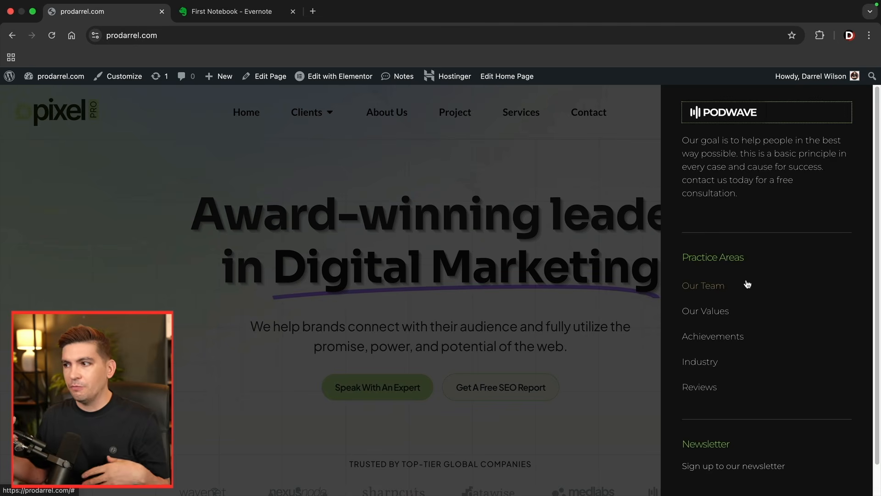
click(616, 251)
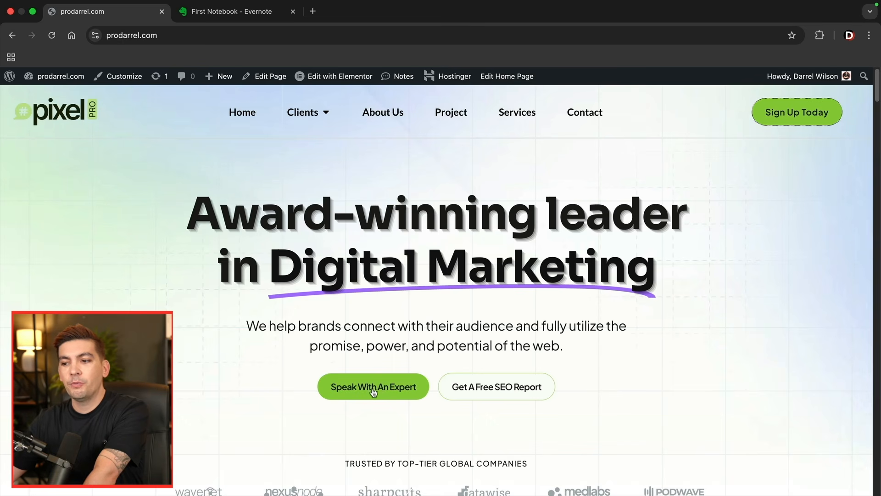
click(378, 386)
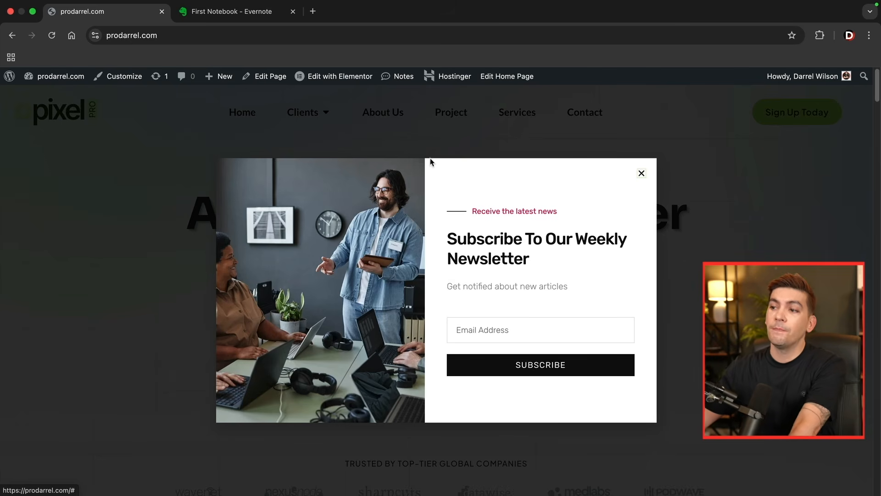
click(642, 174)
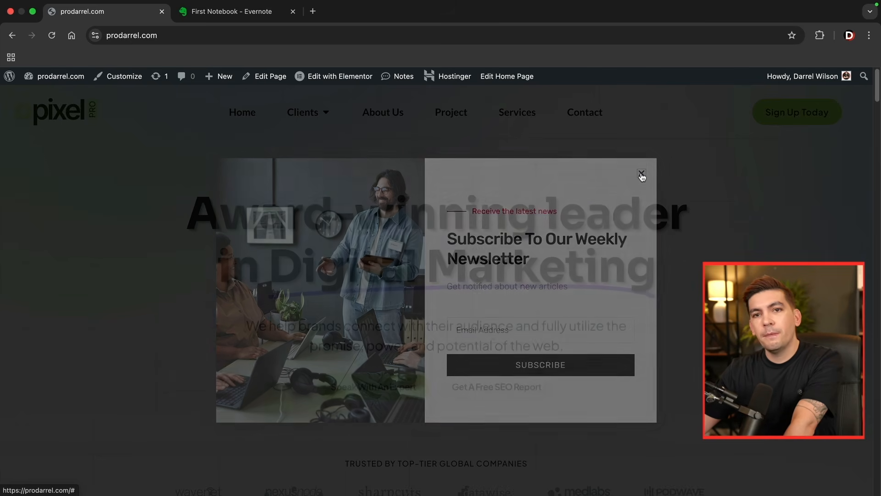
- Look over the company logos, the campaign statistics section and the gradient "Award-winning leader in digital marketing" heading
scroll(591, 260, down, 6)
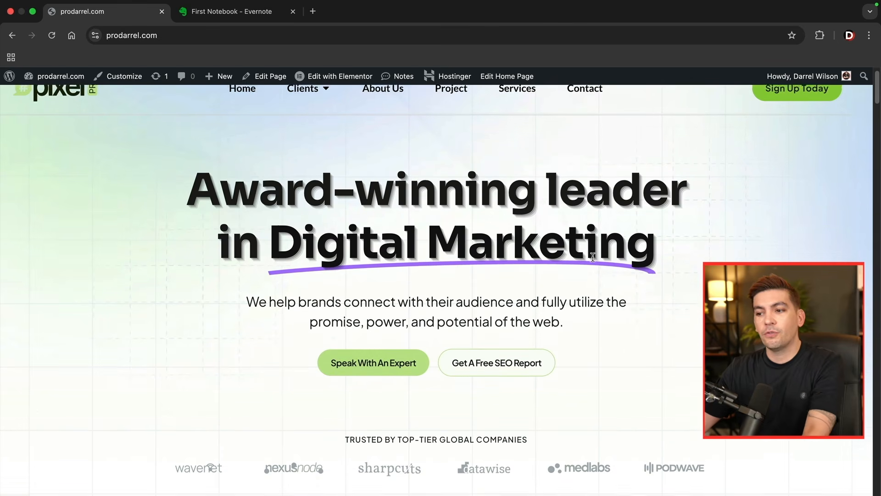
scroll(593, 257, down, 4)
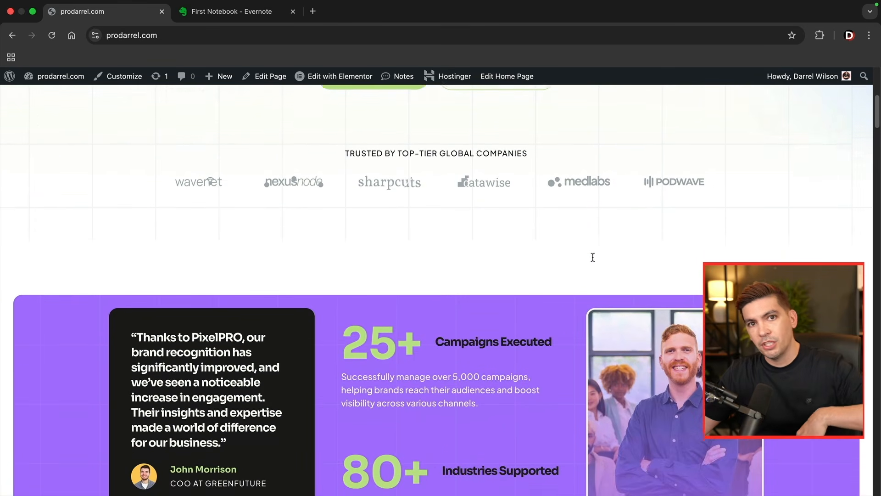
scroll(559, 252, down, 7)
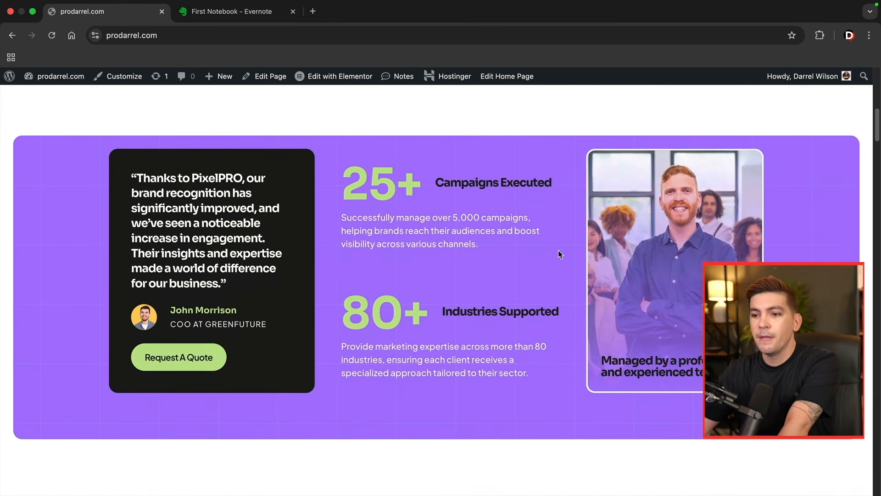
scroll(494, 285, down, 2)
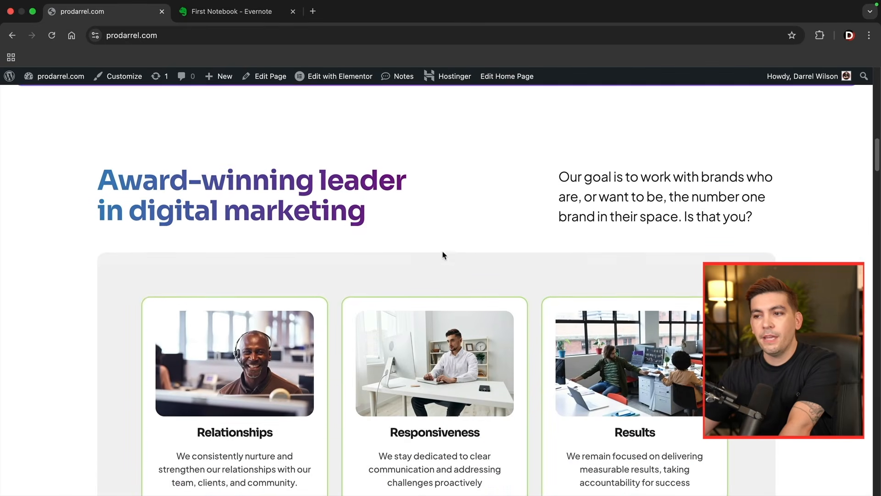
drag(374, 214, 118, 173)
click(89, 176)
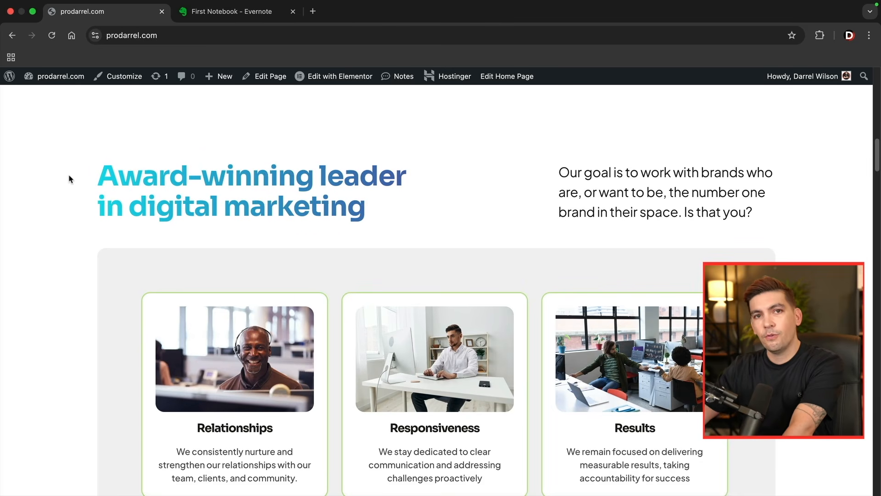
- Examine the service cards, the blog post cards and the Paid Media section further along the homepage
scroll(87, 217, down, 3)
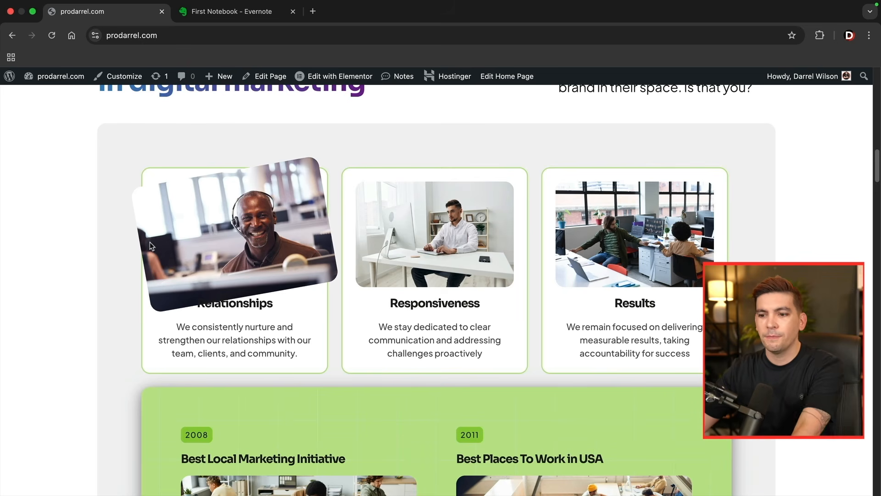
scroll(149, 247, down, 15)
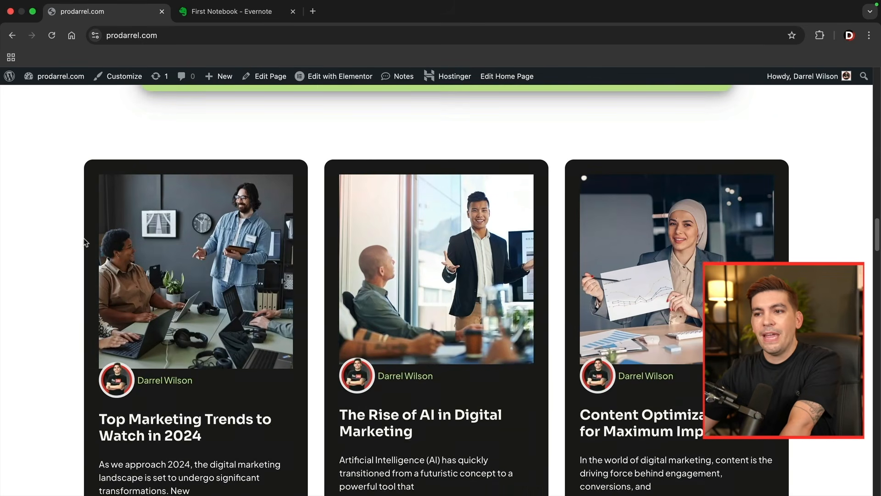
scroll(85, 242, down, 2)
scroll(69, 239, down, 1)
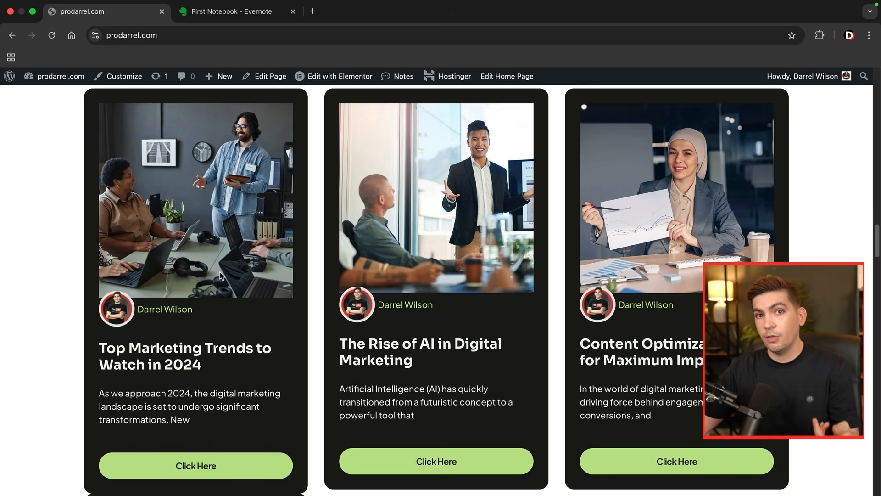
scroll(112, 267, down, 13)
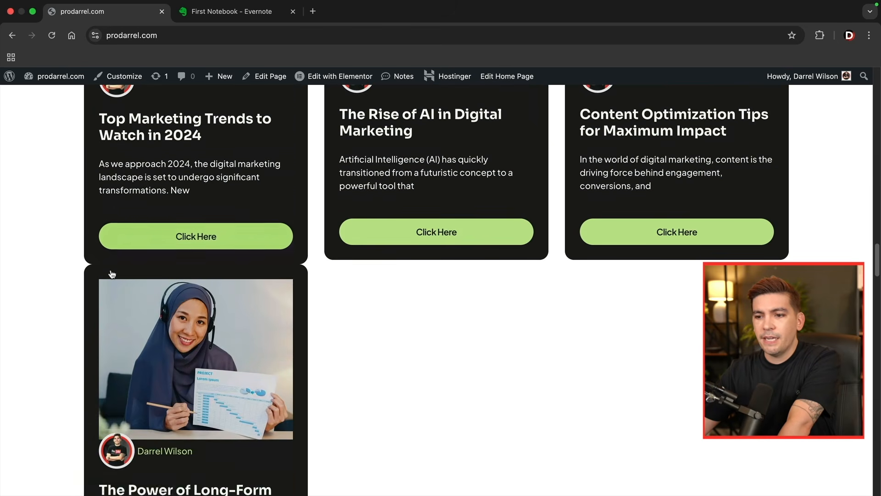
scroll(109, 272, down, 5)
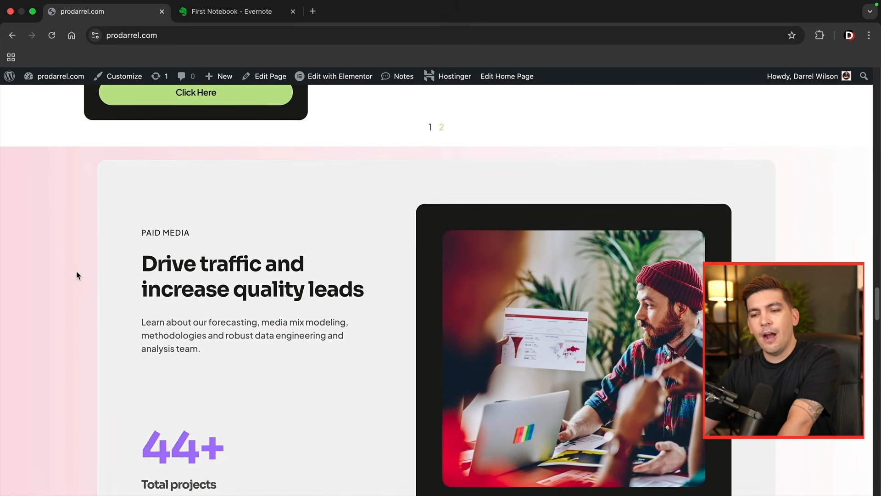
scroll(48, 233, down, 1)
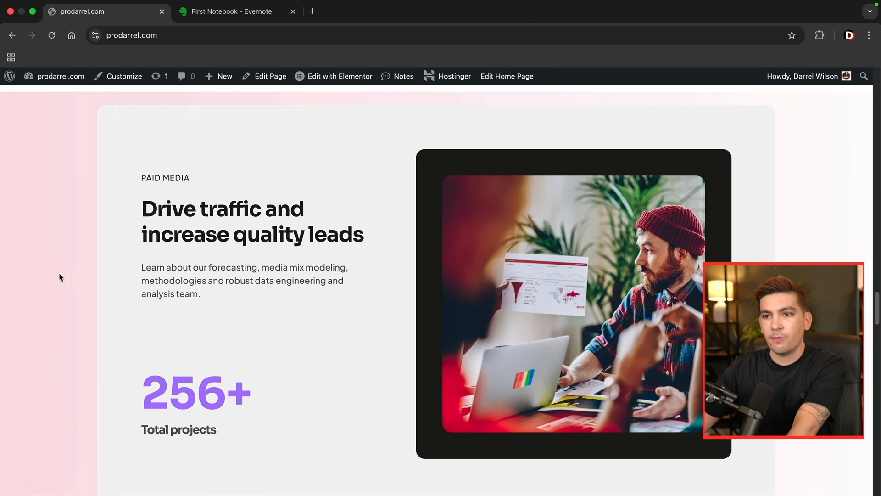
scroll(54, 271, down, 1)
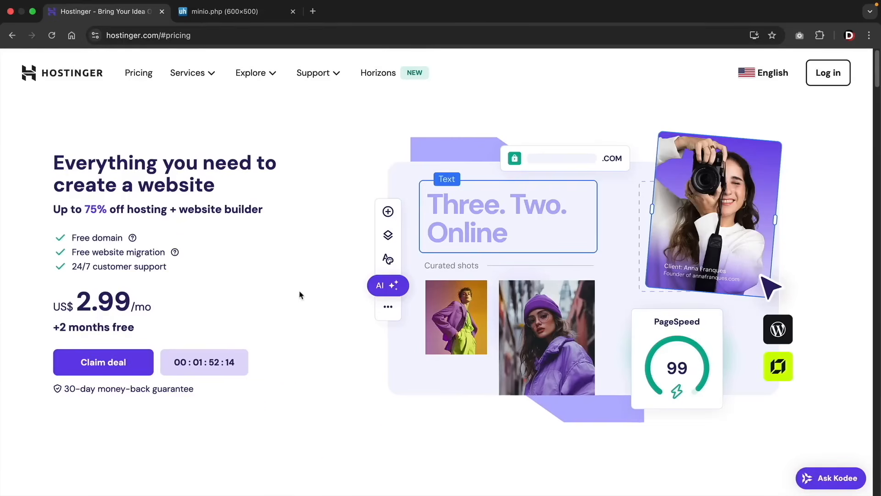
- On the Hostinger homepage, view the WordPress.org recommendation and the country list, leaving the country unchanged
scroll(330, 299, down, 4)
drag(364, 358, 549, 356)
click(510, 331)
scroll(511, 326, up, 4)
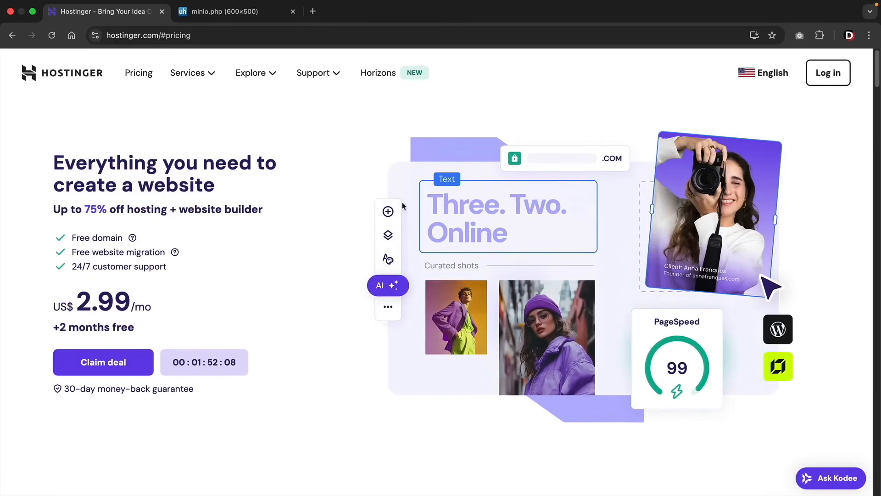
click(769, 76)
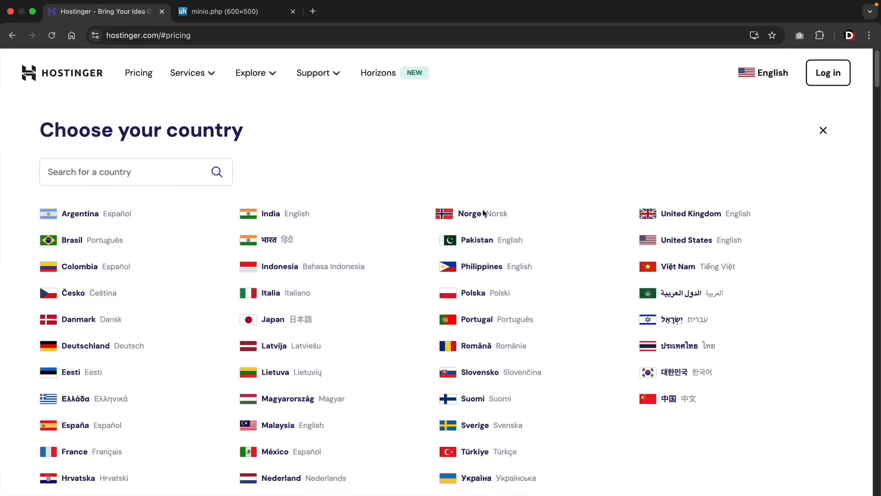
click(825, 134)
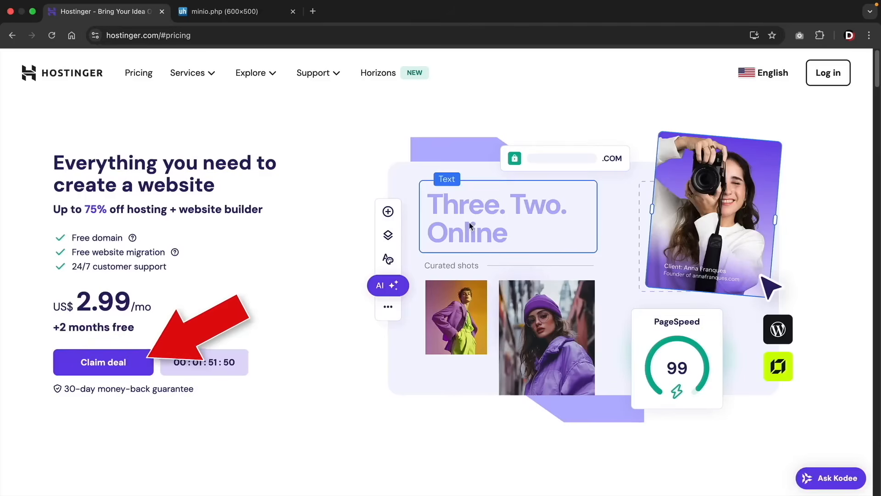
- Go to the Hostinger plan pricing, compare Premium and Business storage, and check the drive speed chart before returning to the plans
click(102, 367)
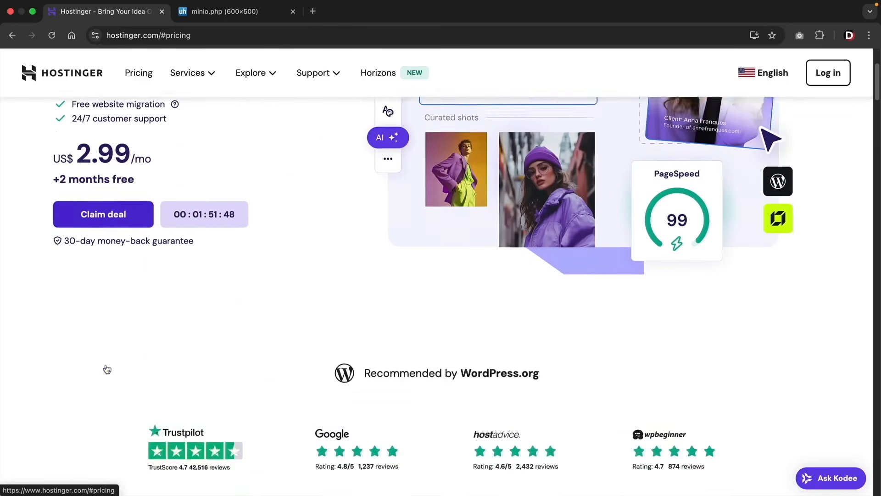
scroll(106, 368, down, 1)
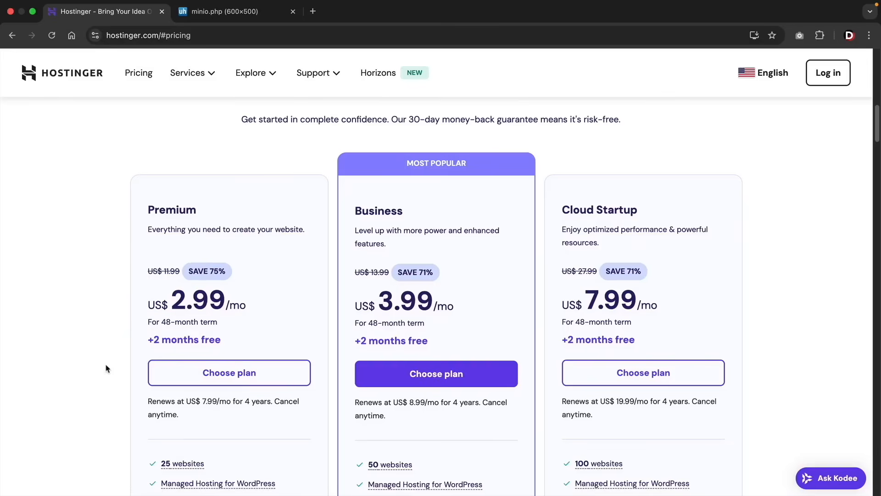
scroll(106, 368, down, 1)
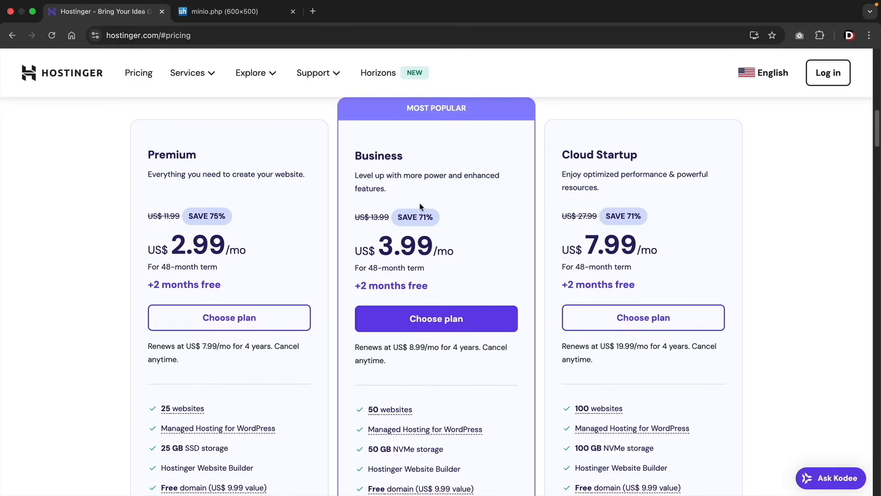
scroll(427, 207, down, 3)
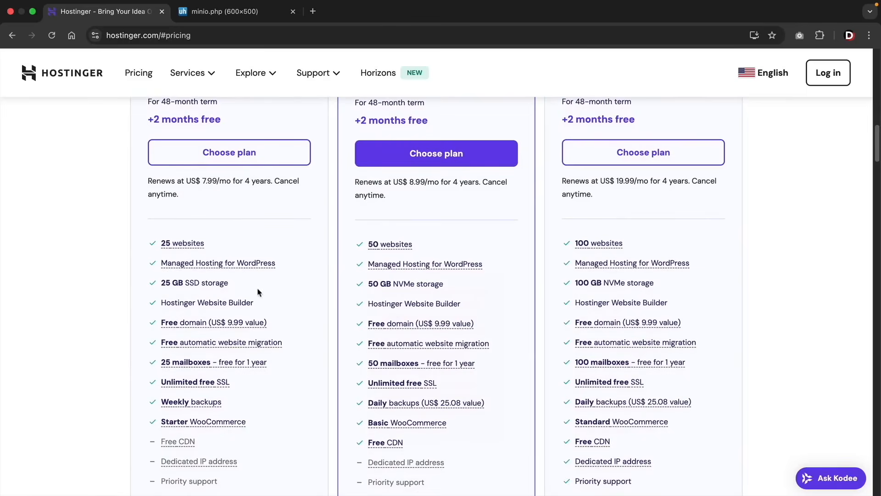
drag(239, 292, 169, 287)
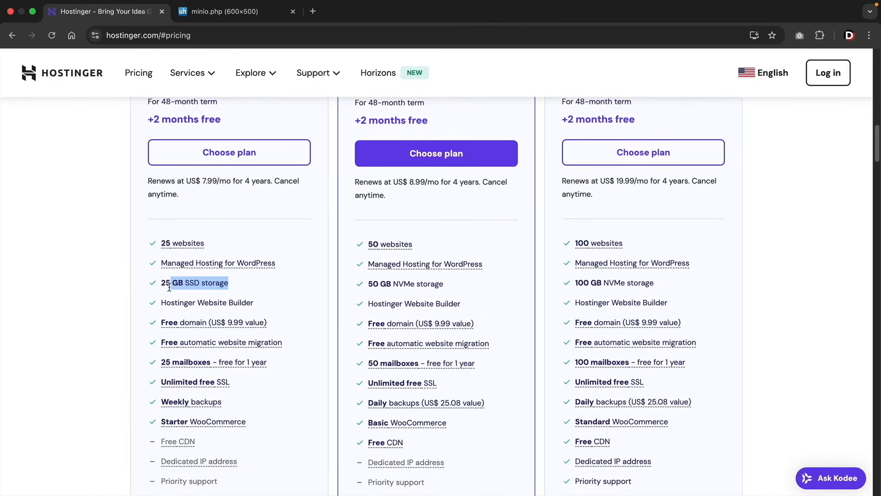
drag(449, 289, 371, 287)
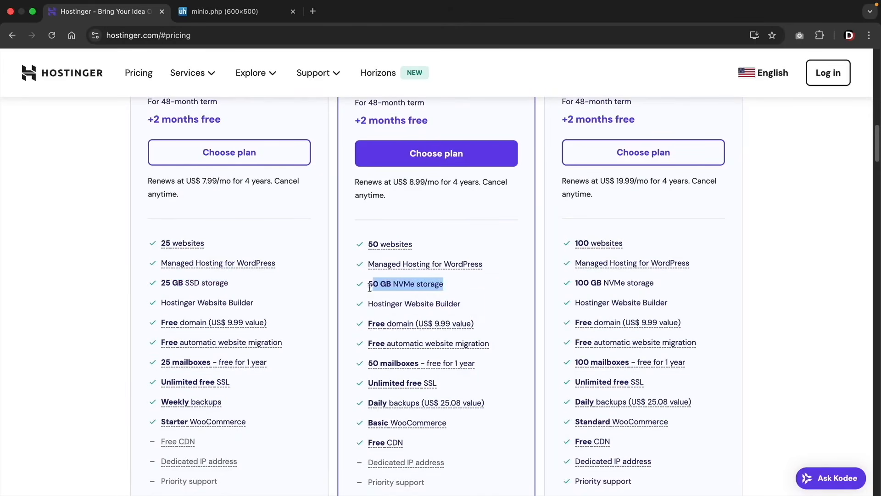
click(378, 287)
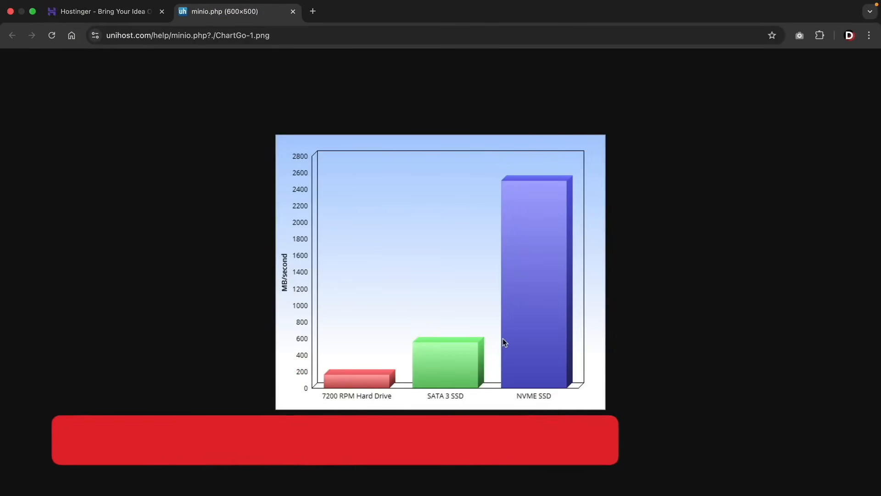
click(116, 15)
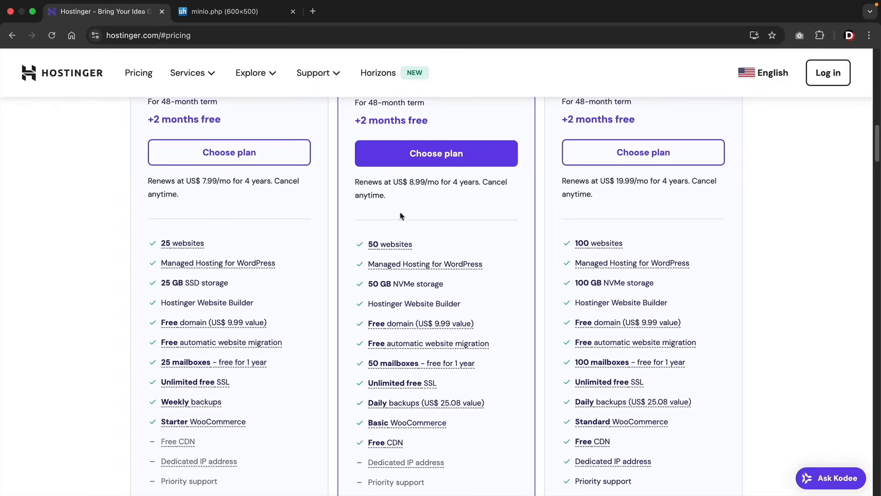
- Review the Business plan's description and choose the Business hosting plan to add it to the cart
scroll(363, 260, up, 5)
drag(410, 217, 355, 217)
click(414, 218)
scroll(415, 219, down, 1)
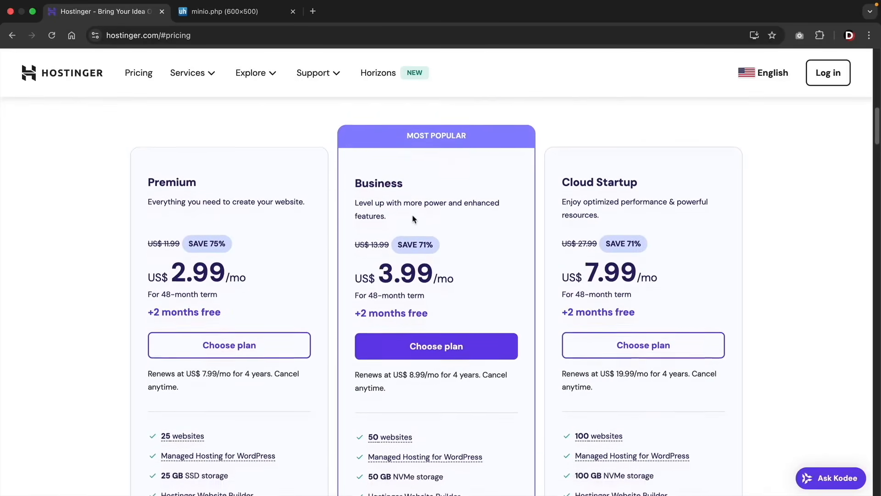
scroll(414, 220, down, 1)
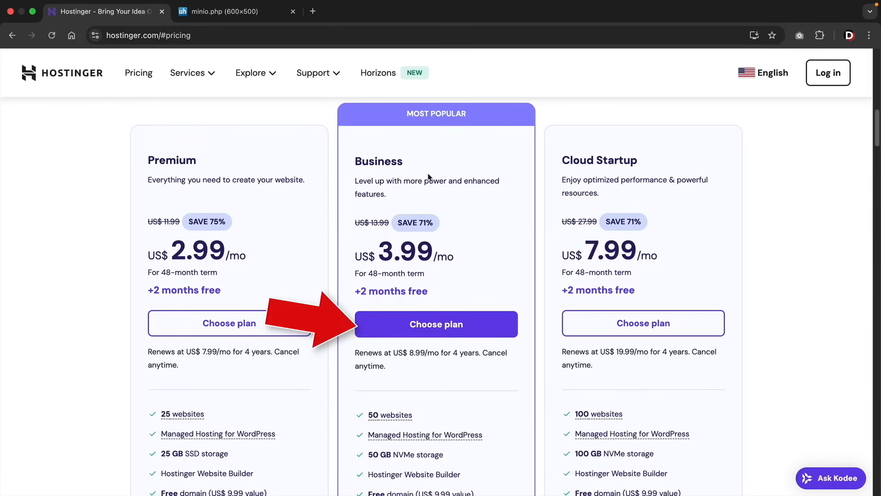
click(405, 331)
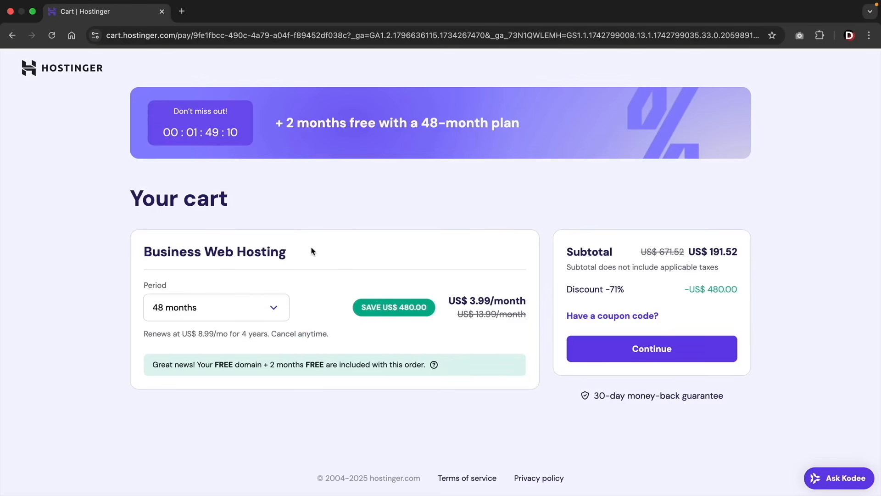
- Set the Business Web Hosting period to 12 months and apply the coupon code DARREL10 to the cart
click(275, 309)
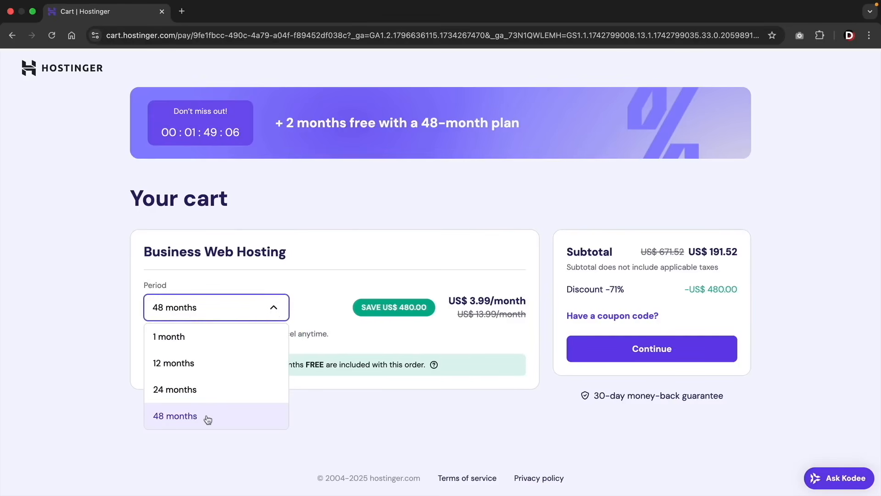
click(193, 370)
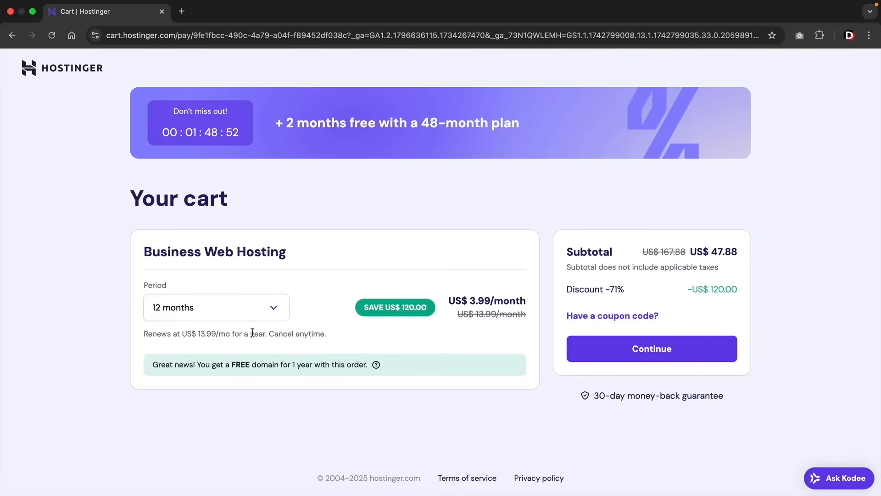
click(606, 316)
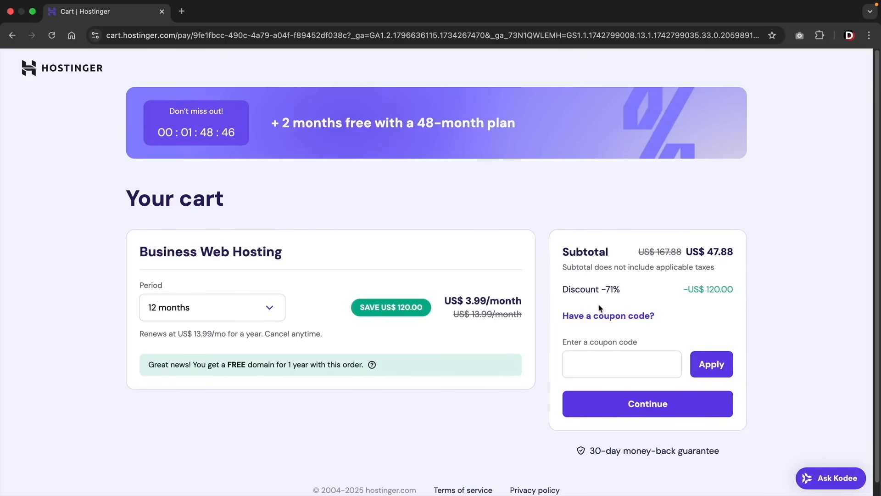
scroll(605, 317, down, 1)
click(594, 351)
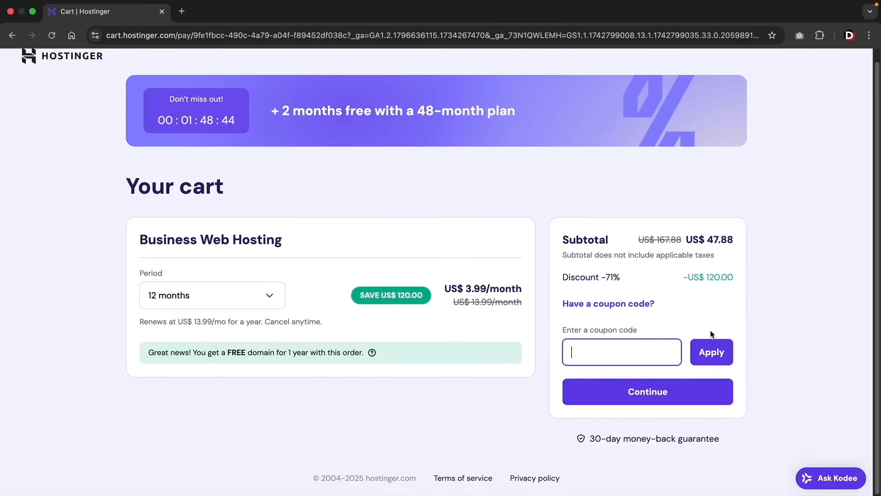
text(DARREL10)
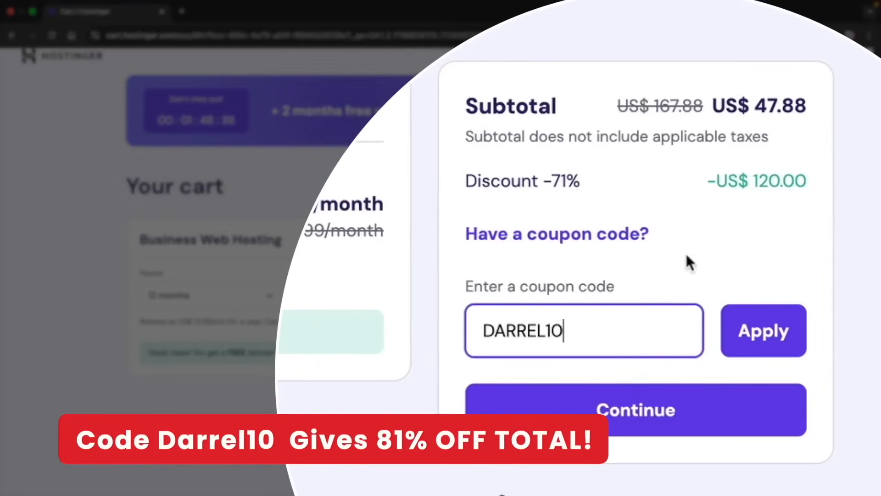
drag(606, 196, 470, 180)
click(565, 221)
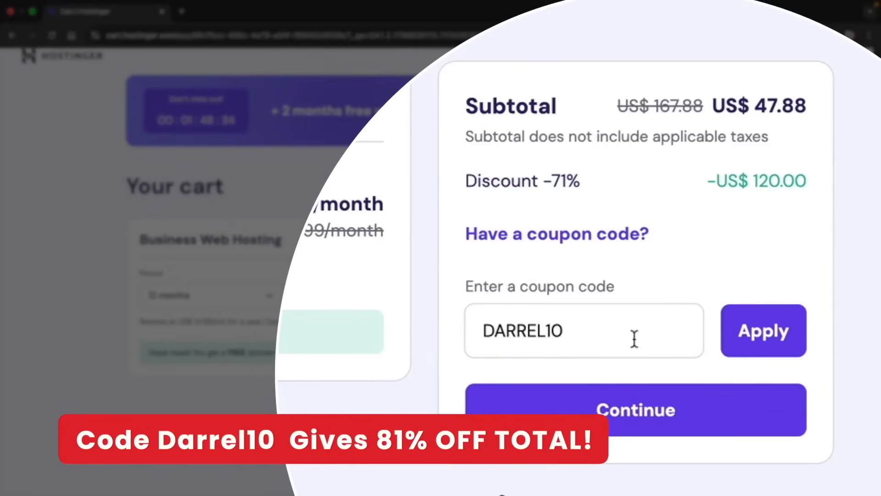
click(763, 334)
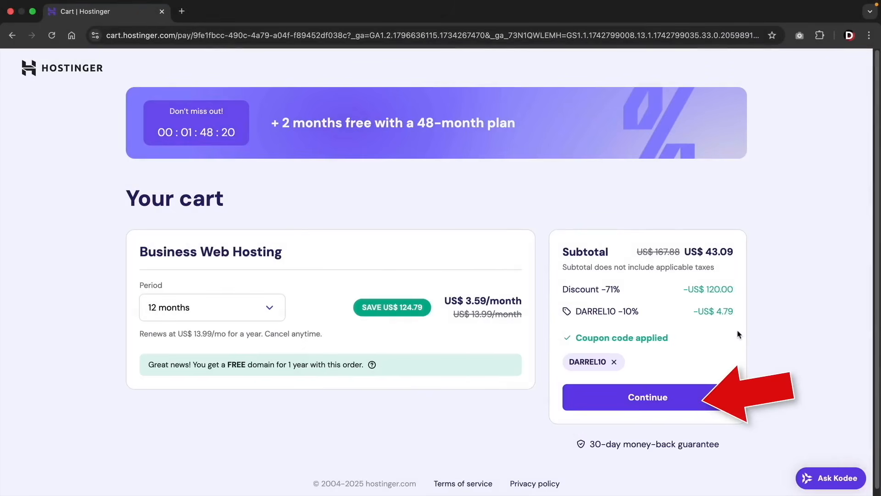
- Check out by registering an account with an email address and account password, and submit the billing address with the customer's contact details
click(626, 395)
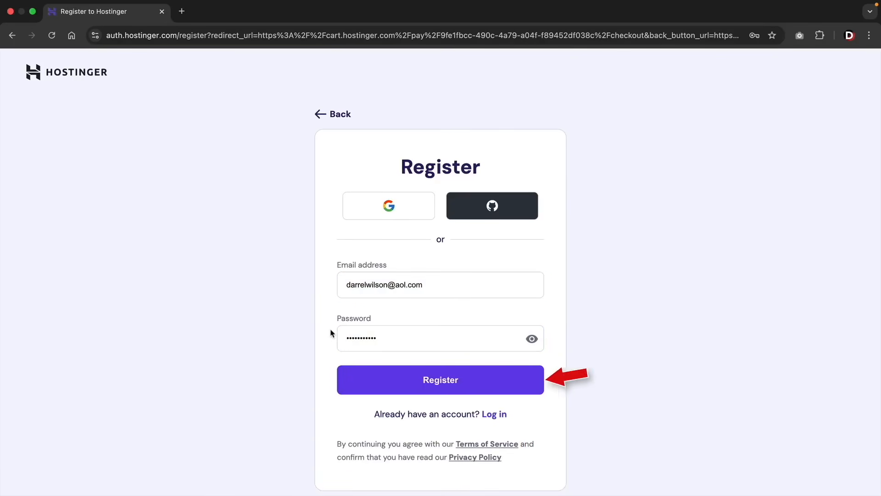
click(416, 380)
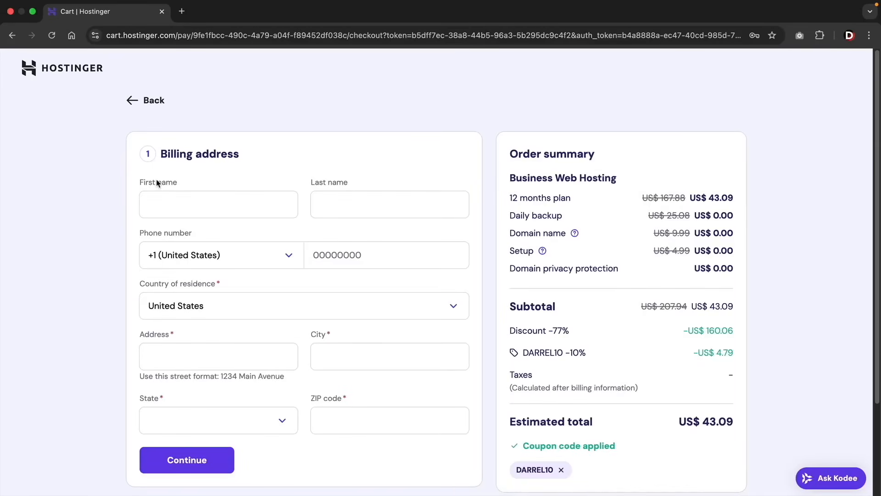
scroll(157, 183, down, 2)
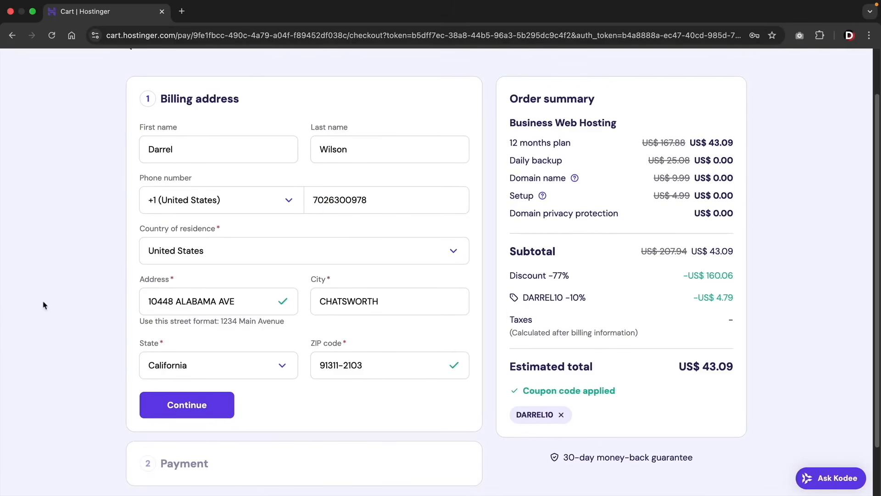
click(185, 410)
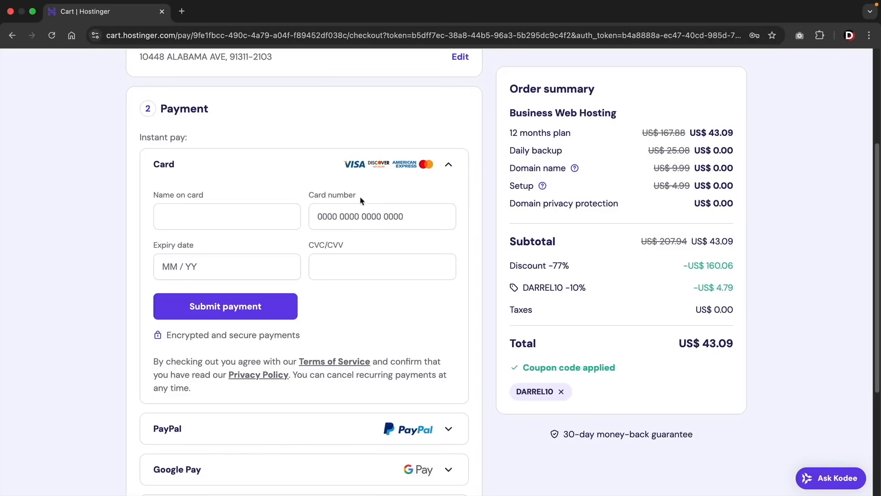
- Review the available payment methods, complete the card name, card number, expiry date and CVC fields, and submit the payment
scroll(368, 253, down, 5)
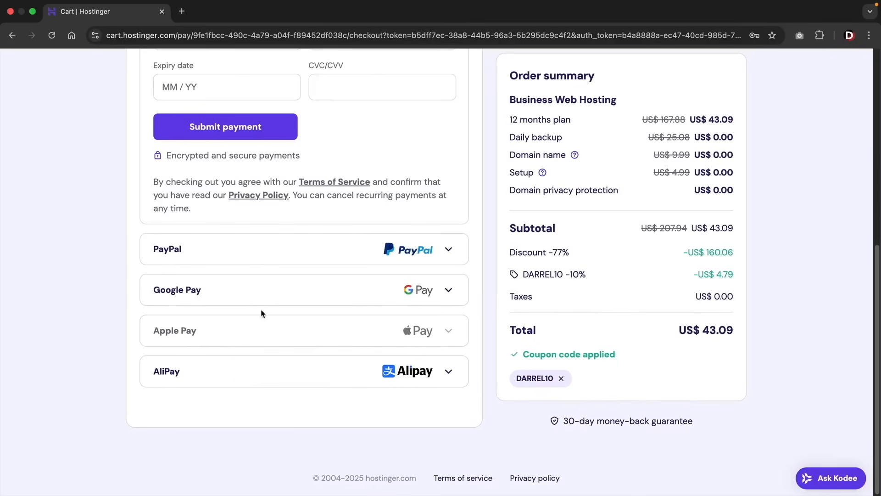
scroll(260, 314, up, 5)
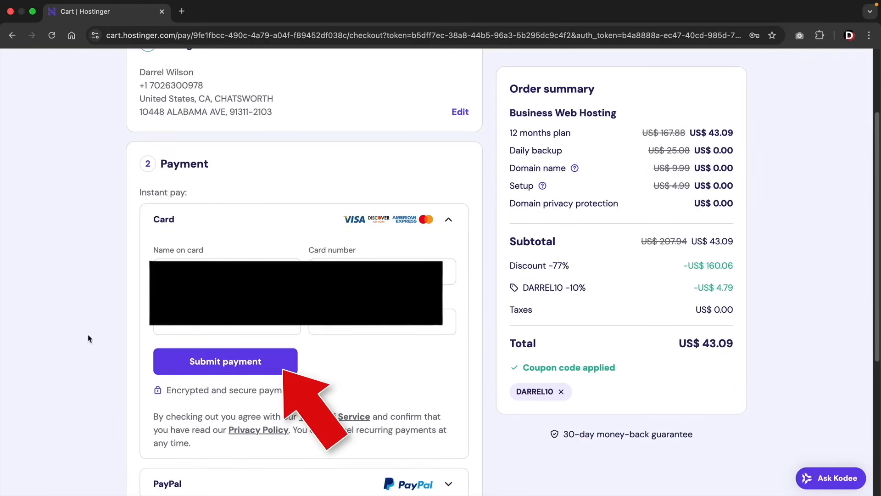
click(207, 363)
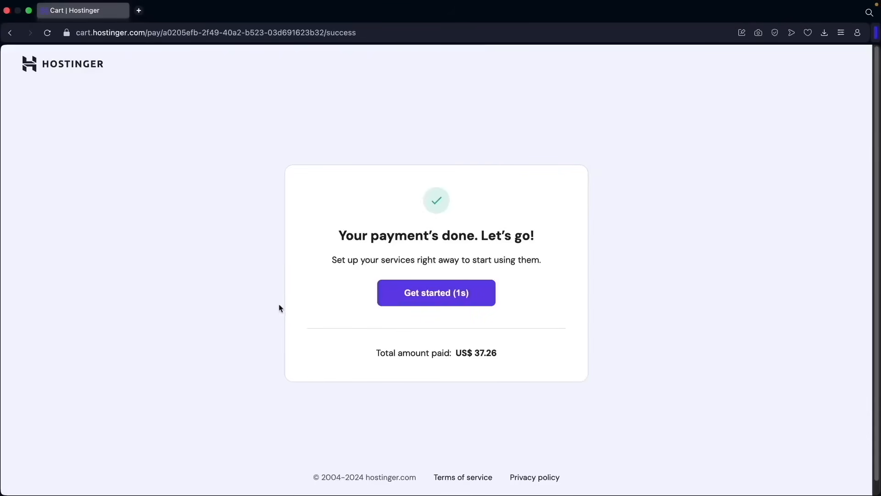
- Start the hosting setup, specify that the website is for myself or my business, and choose to create a website
click(402, 299)
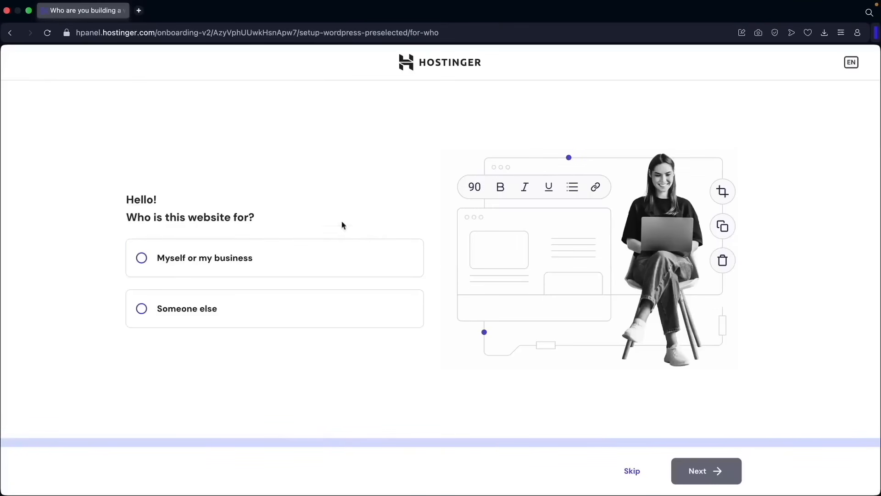
click(166, 261)
click(684, 471)
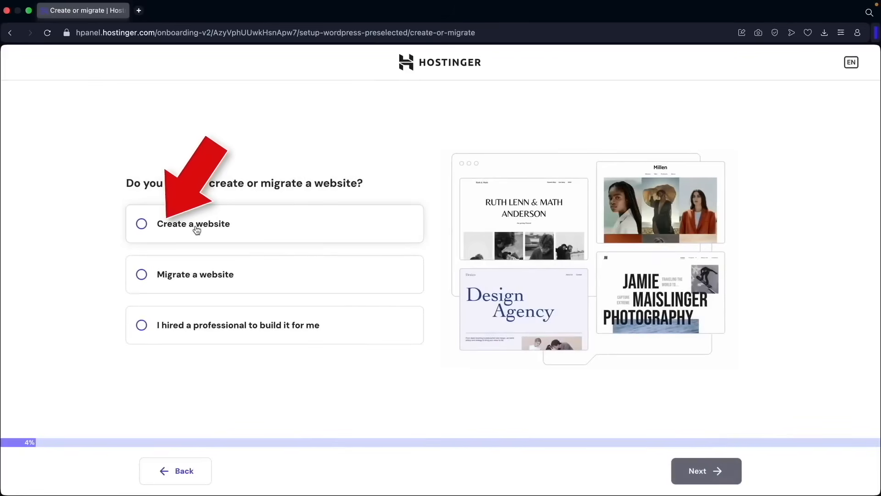
click(196, 228)
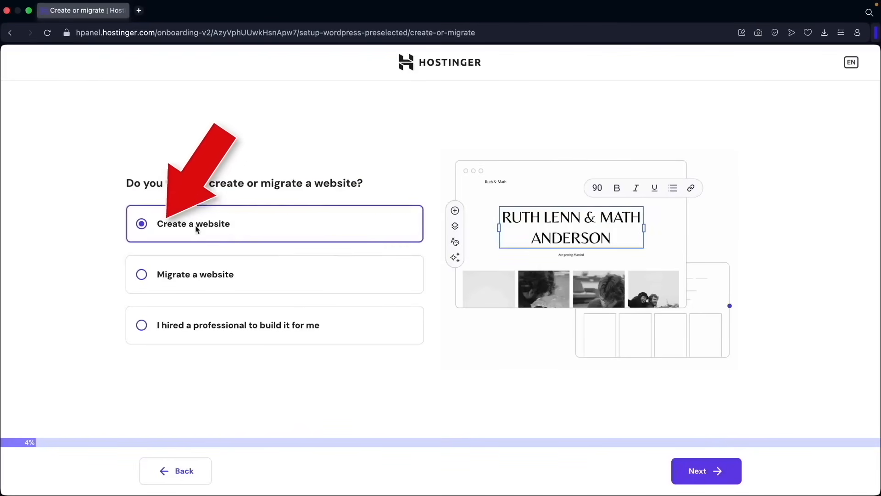
click(696, 472)
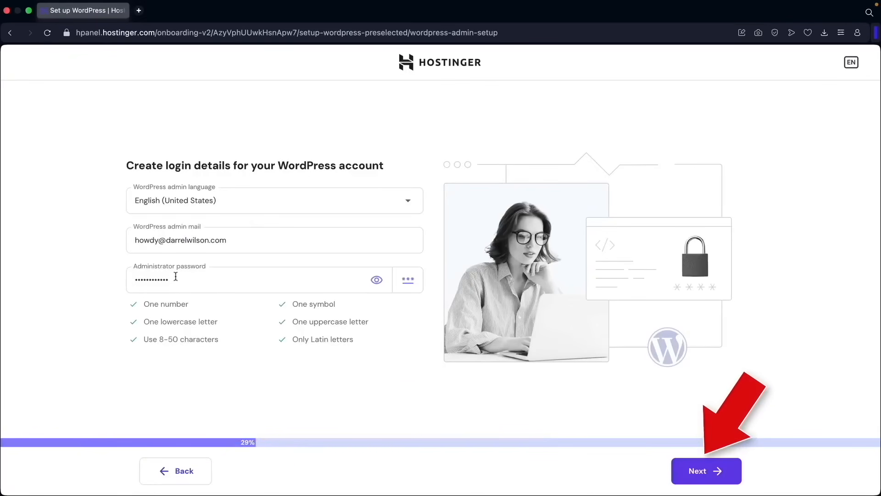
- Submit the WordPress admin language English (United States), admin email and administrator password, and choose to create a blank site
click(704, 470)
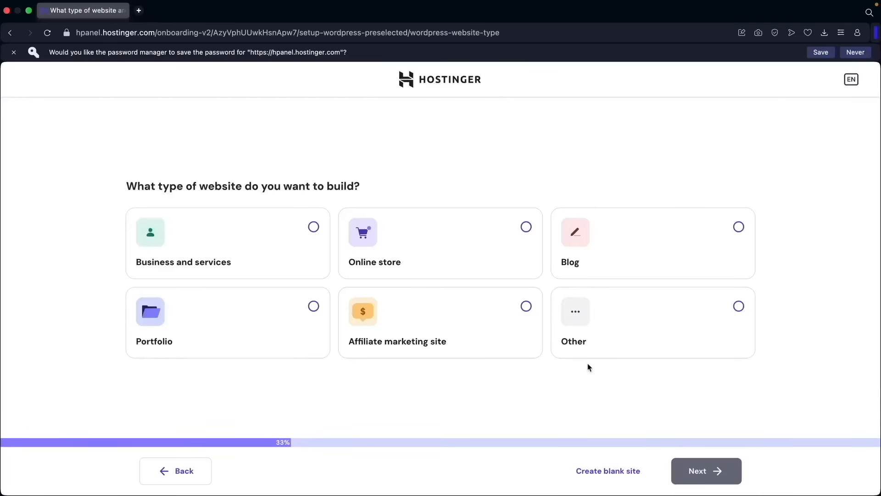
click(617, 476)
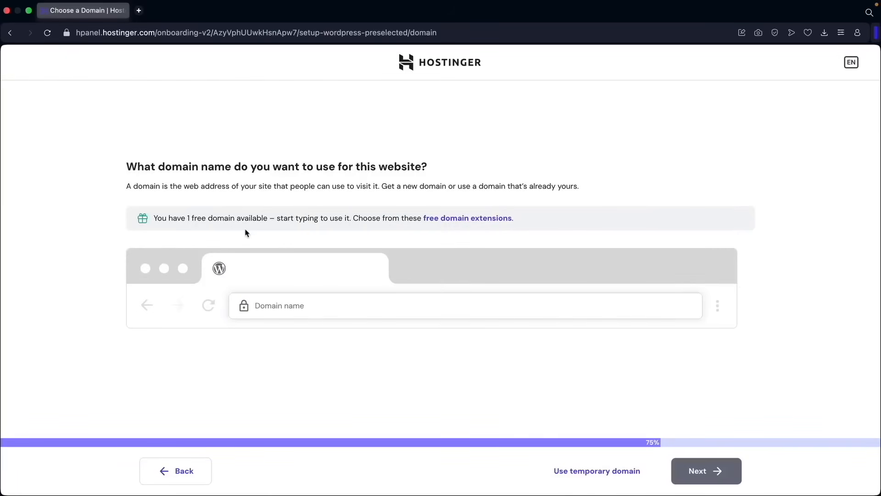
- Choose the free domain darrelstutorial.com for the website and continue to its registration
click(281, 306)
text(darrelstutorial.com)
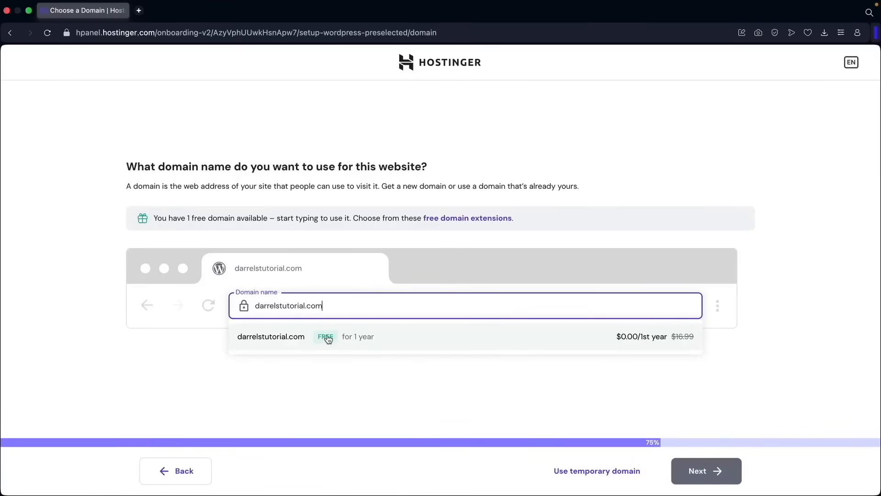
click(292, 340)
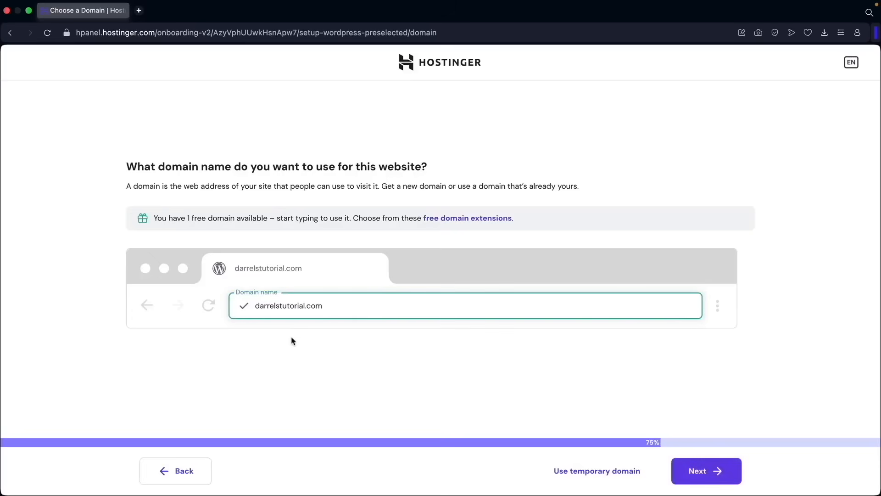
click(704, 476)
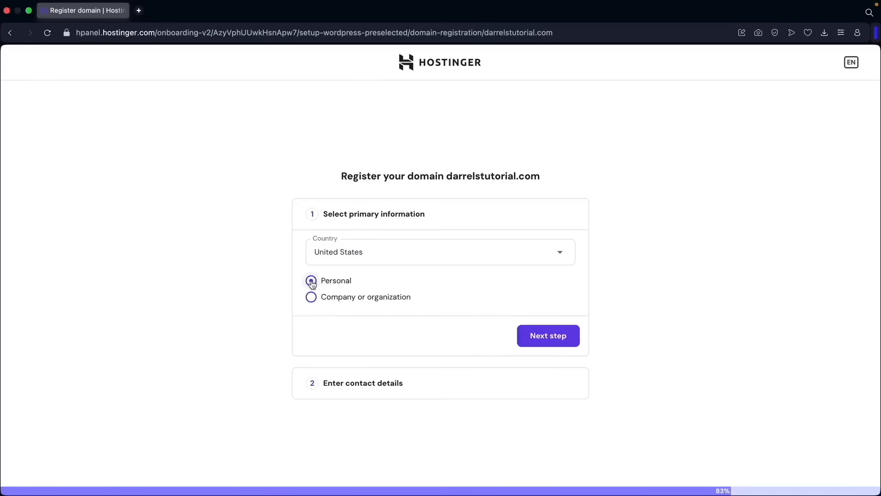
- Register the domain as Personal with United States as the country, and finish the registration with the owner's contact details
click(435, 257)
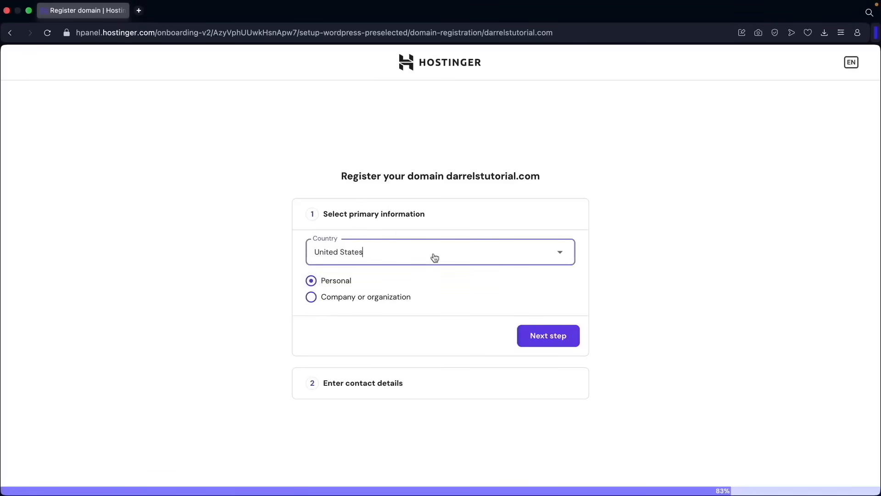
click(463, 257)
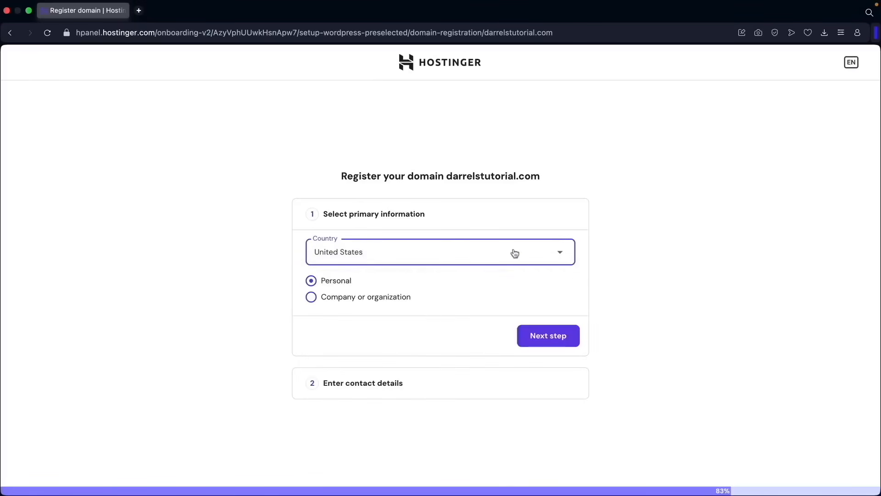
click(557, 338)
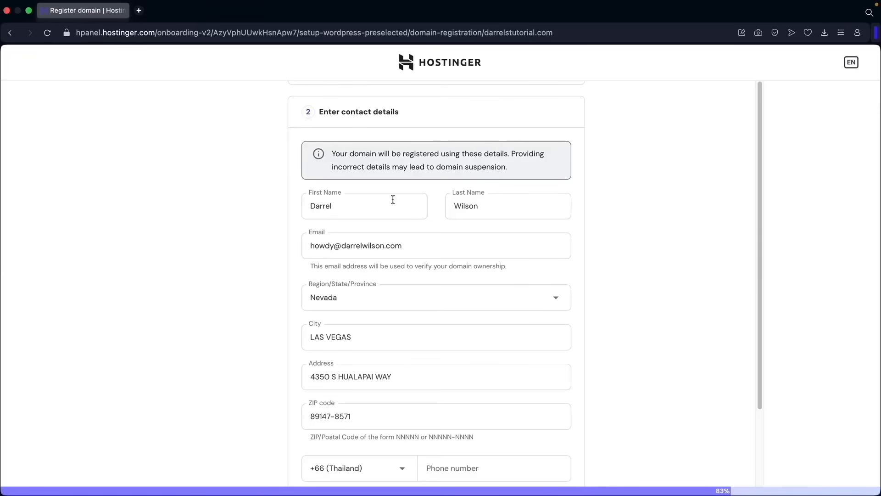
scroll(431, 239, down, 3)
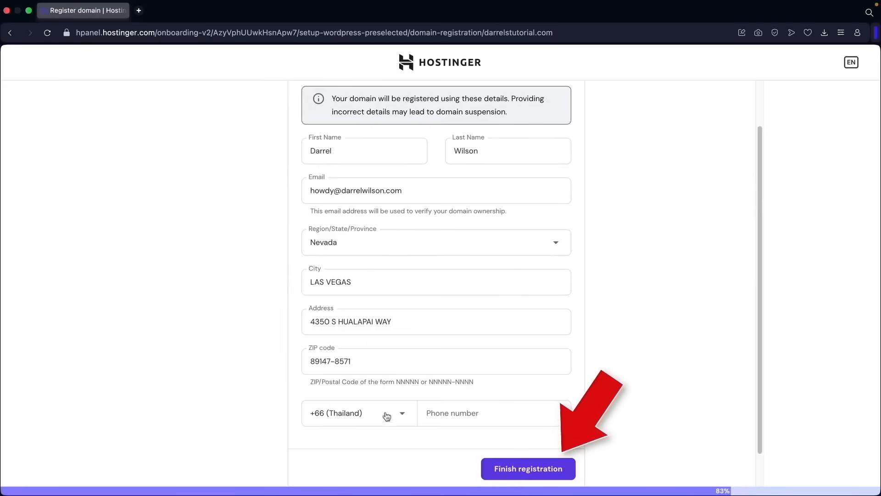
click(524, 469)
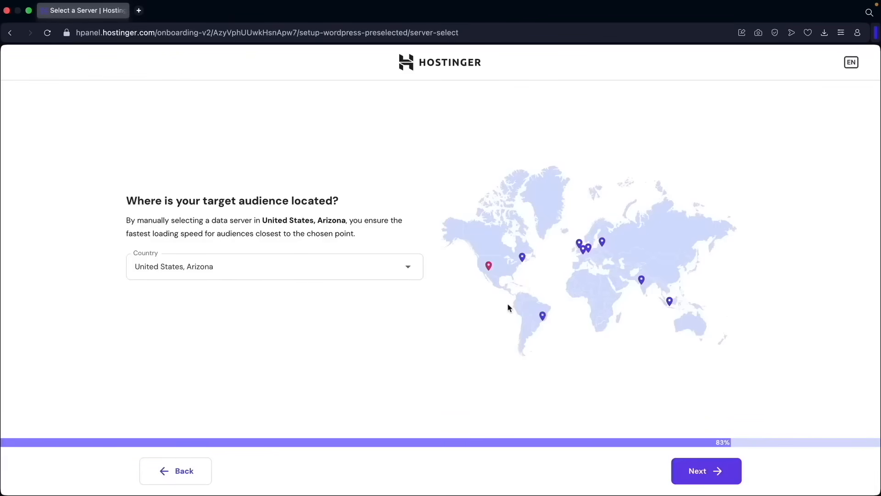
- Select United States, Arizona as the data server location for the target audience and continue the setup
click(408, 271)
scroll(360, 314, down, 5)
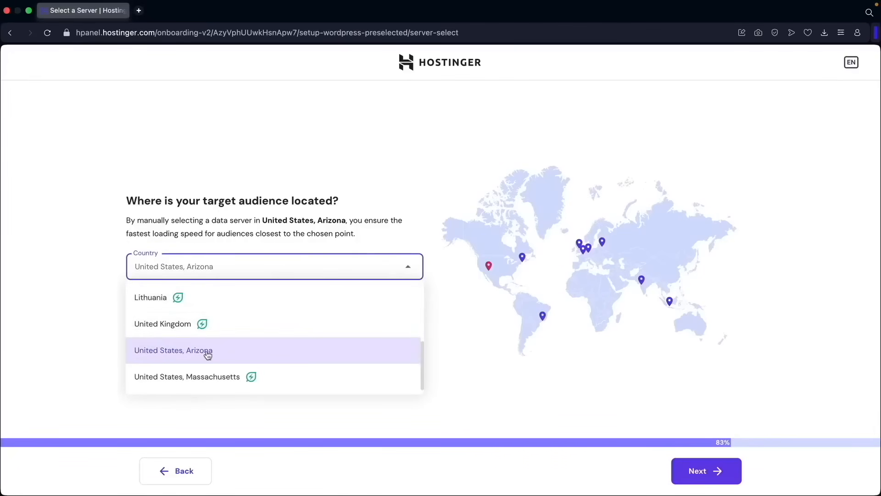
click(211, 354)
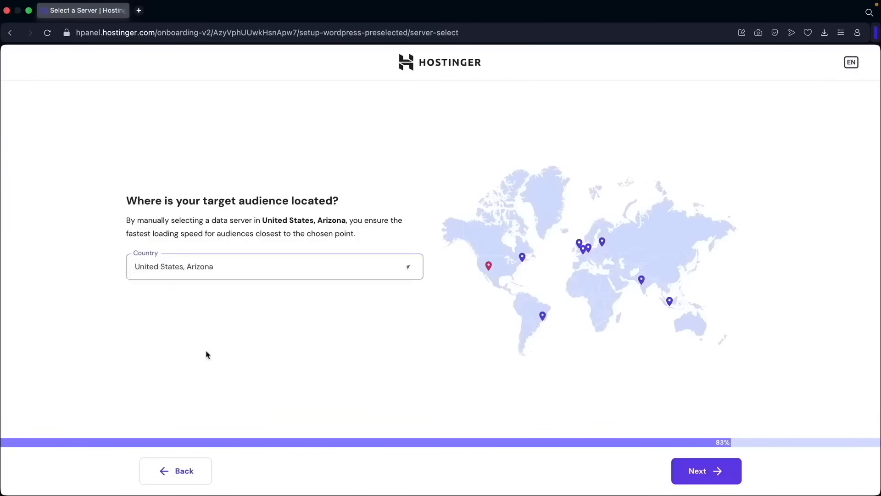
click(709, 477)
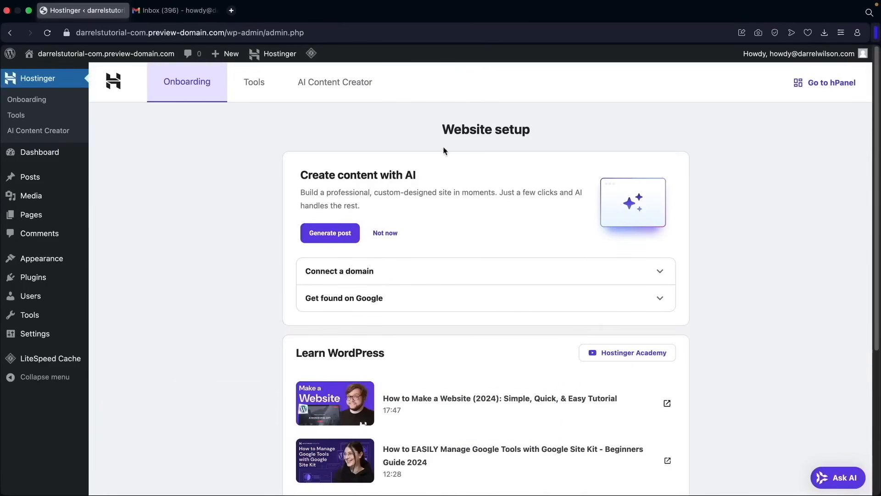
- Check the WordPress Website setup page, and switch to the Gmail inbox to open Hostinger's "Verify your email address" message
scroll(390, 256, down, 3)
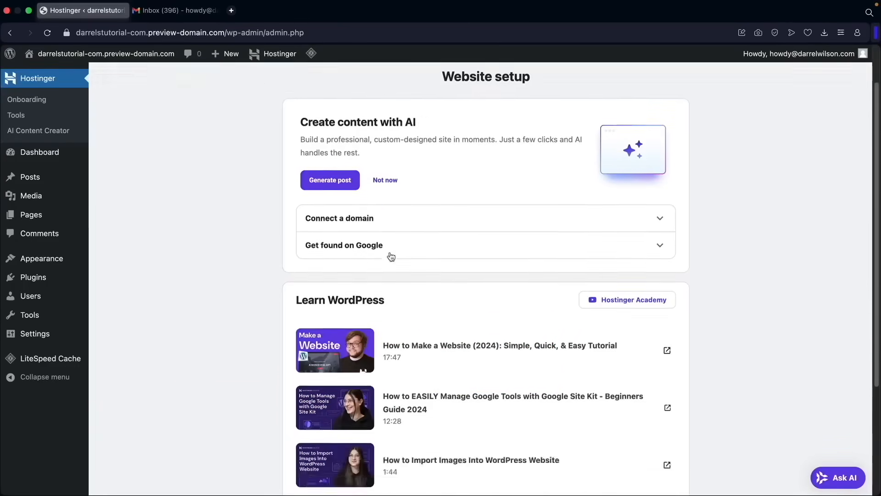
scroll(337, 291, up, 3)
scroll(337, 292, up, 1)
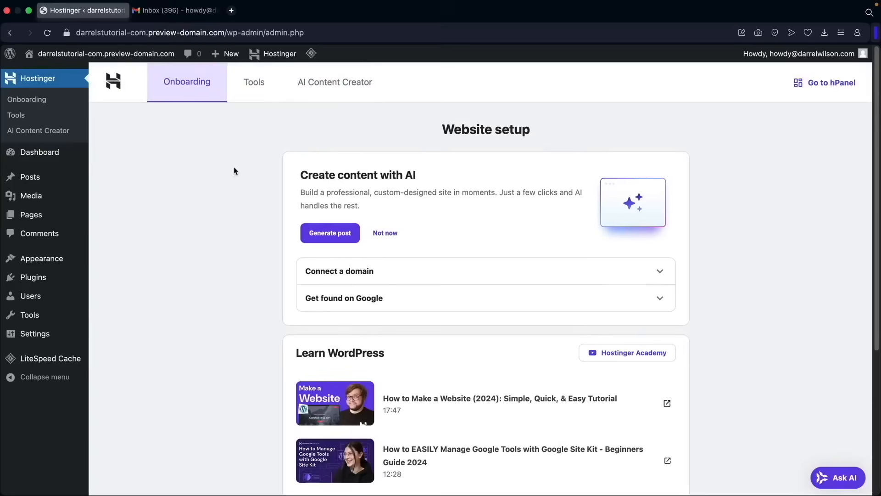
click(188, 14)
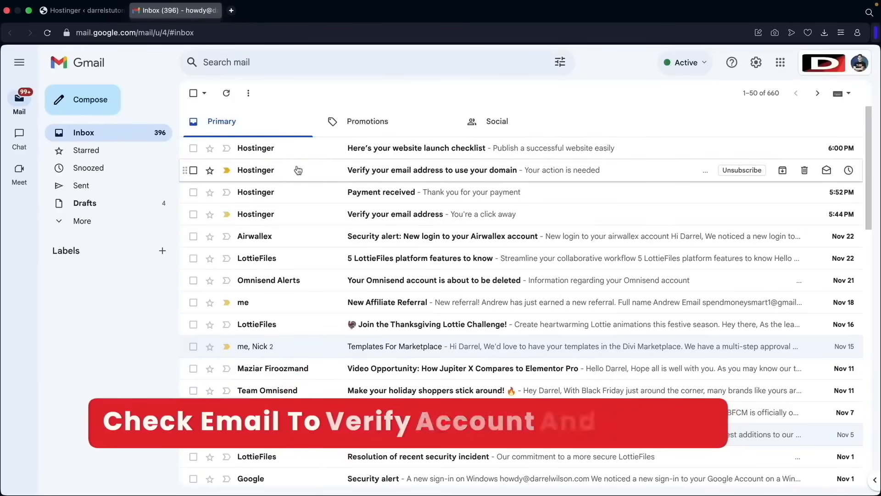
click(387, 218)
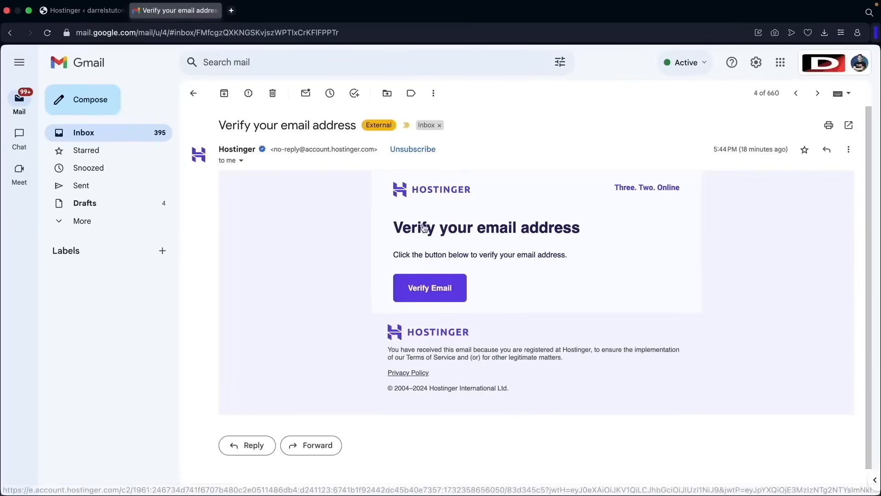
- Verify the account email from Hostinger's message and look over the hosting and domain entries on the Hostinger home page
click(438, 293)
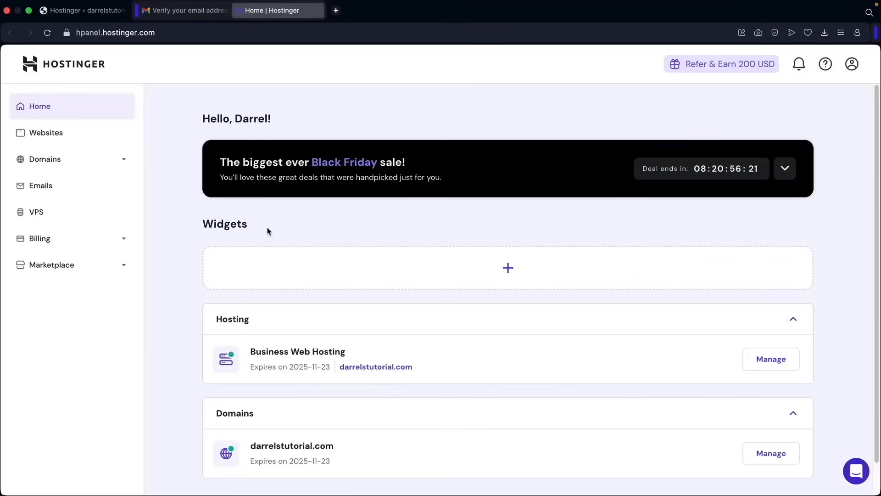
scroll(295, 251, down, 1)
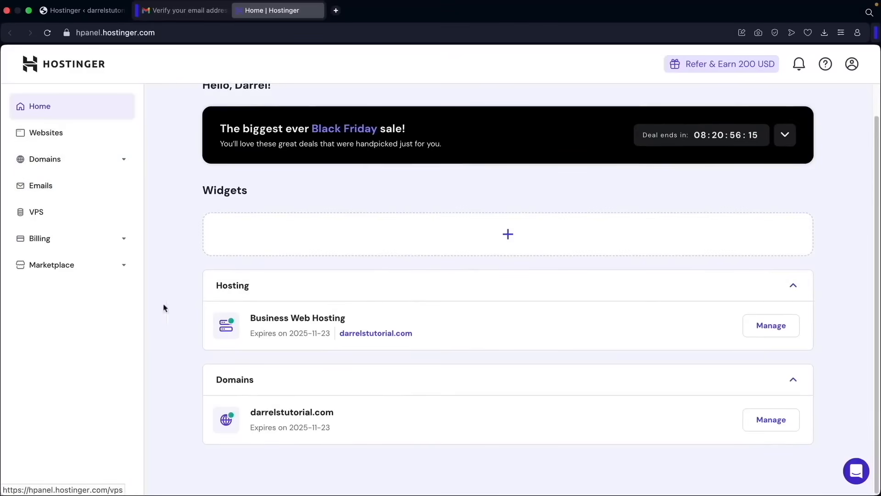
scroll(192, 229, up, 1)
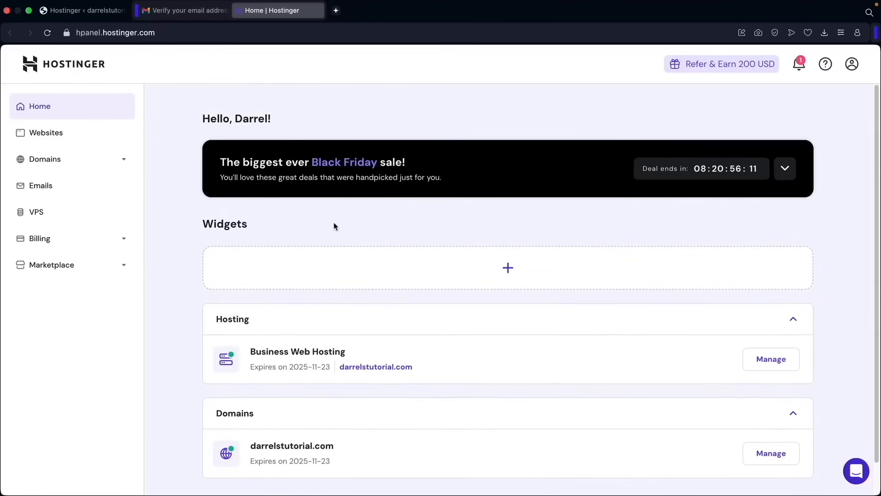
- Return to the Gmail inbox, open Hostinger's "Verify your email address to use your domain" message, and confirm the email for the domain
click(199, 14)
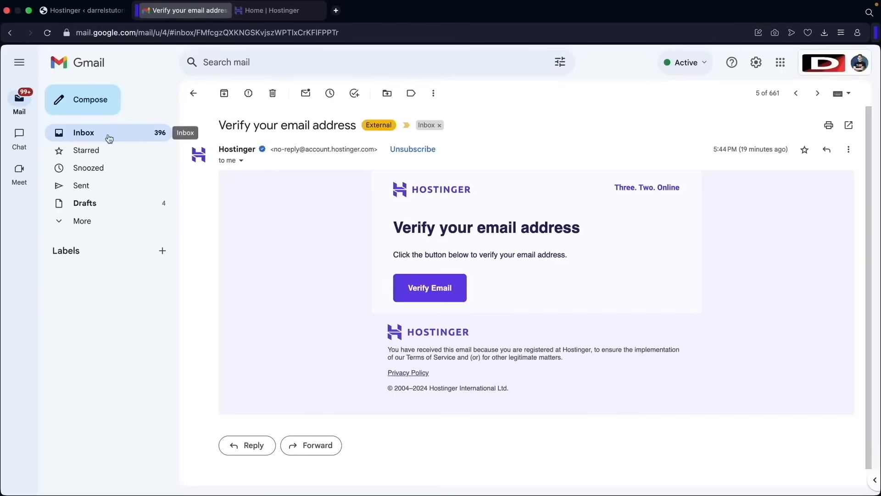
click(92, 137)
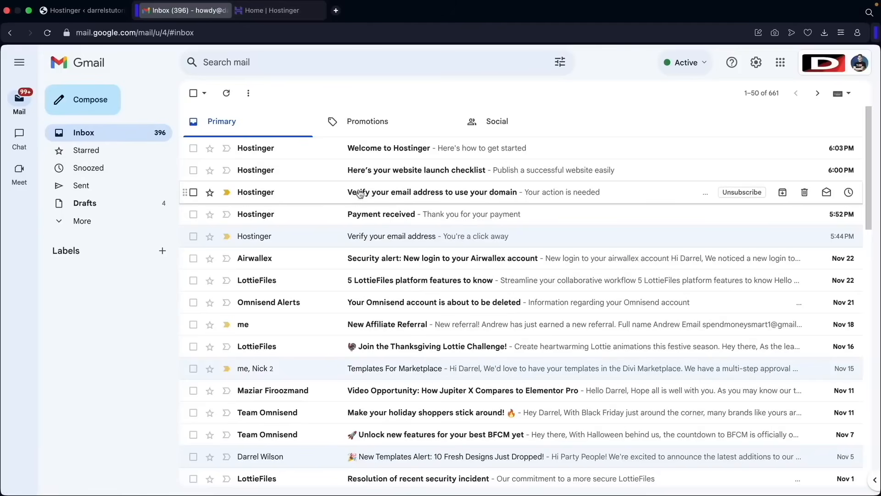
click(469, 197)
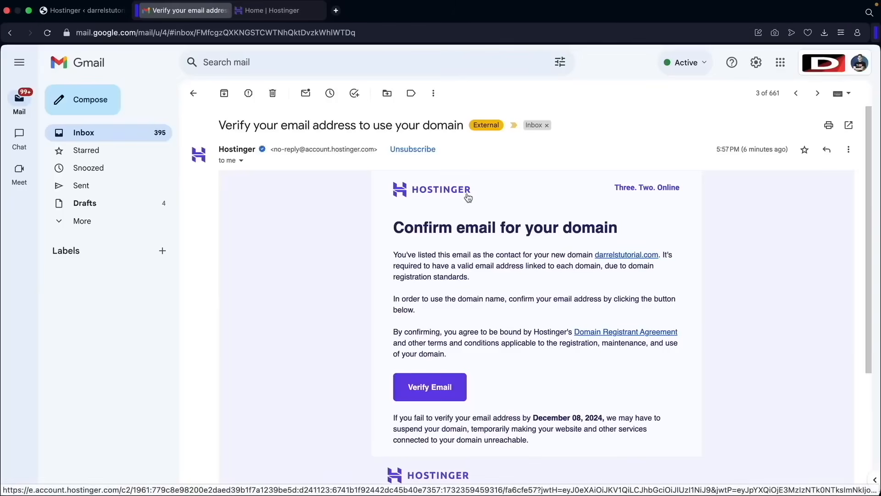
click(431, 391)
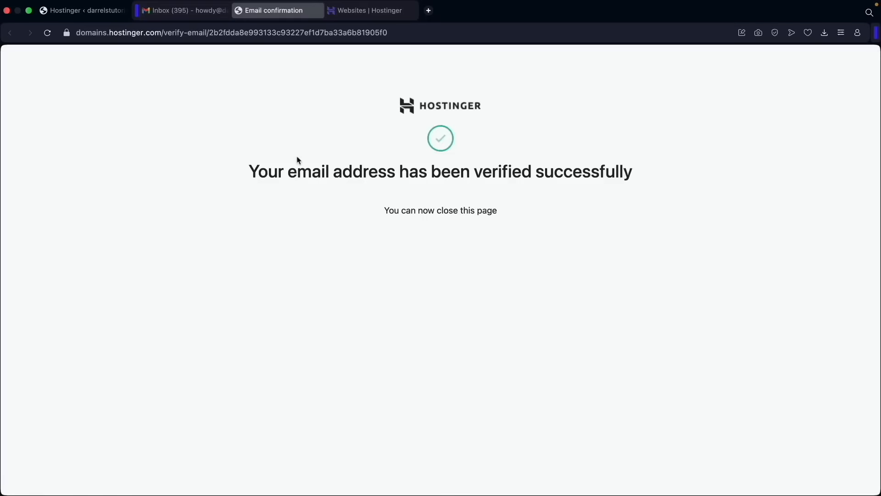
drag(249, 173, 288, 174)
drag(647, 181, 295, 166)
- Load darrelstutorial.com in place of the preview-domain admin page to check the live website
click(101, 13)
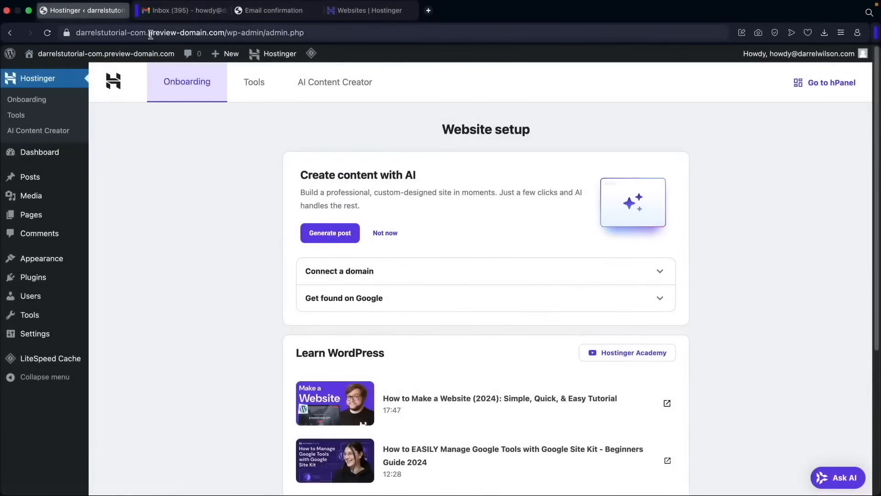
click(150, 34)
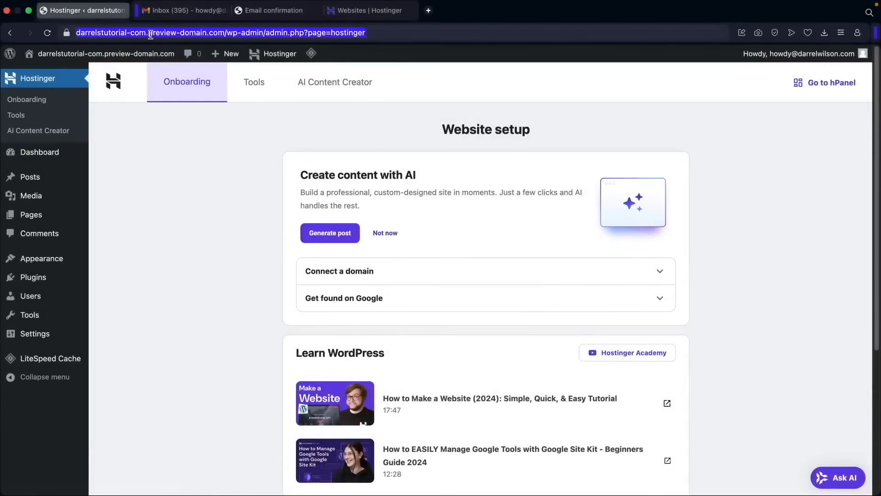
text(darrelstutorial.com)
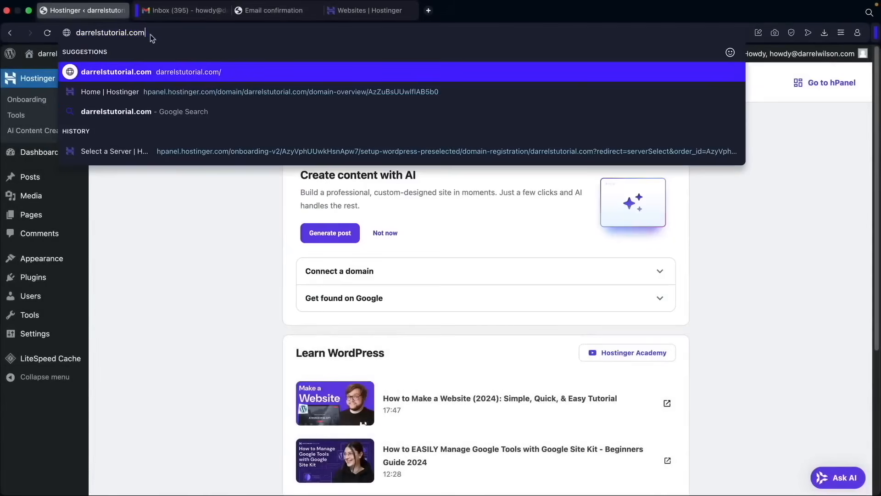
key(Return)
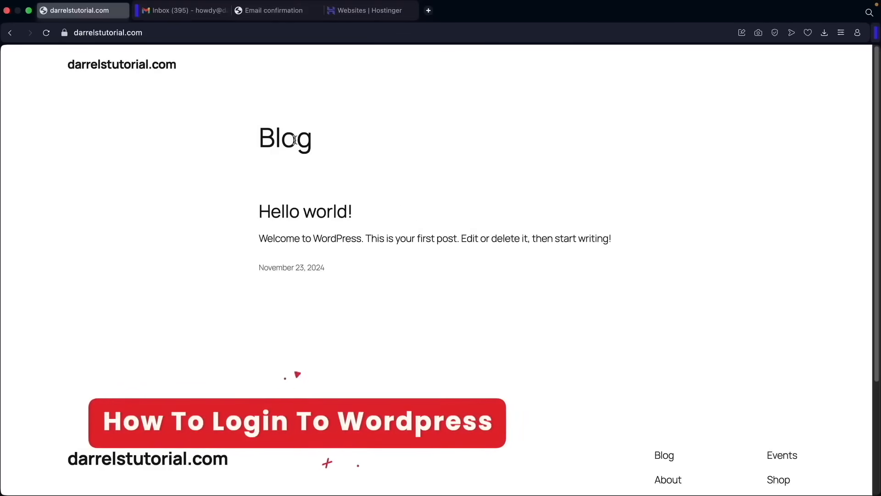
- Return to Hostinger, go to the Websites overview, and open the WordPress Admin for darrelstutorial.com
click(375, 18)
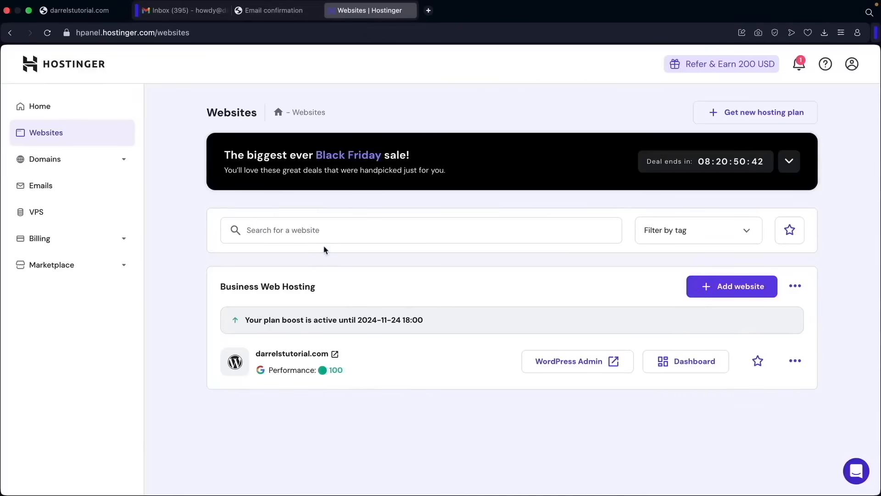
click(61, 117)
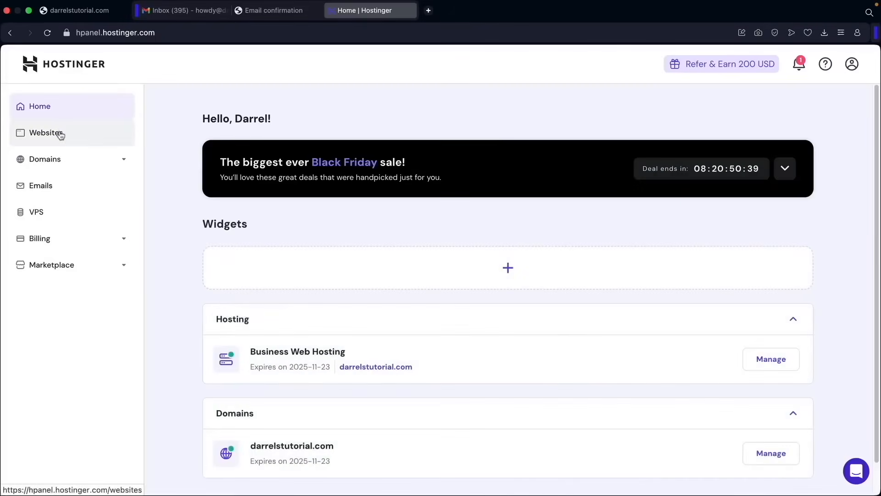
click(60, 134)
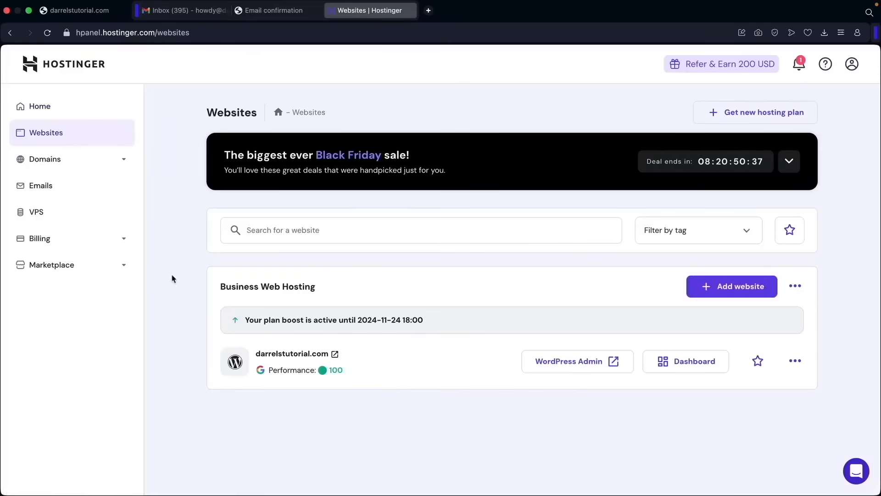
click(567, 366)
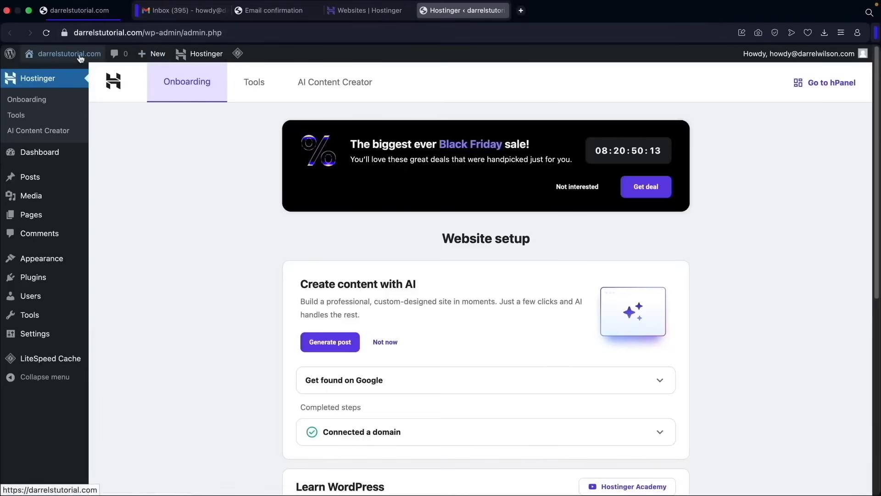
- Visit the site from the WordPress admin and look over its default front page
click(62, 73)
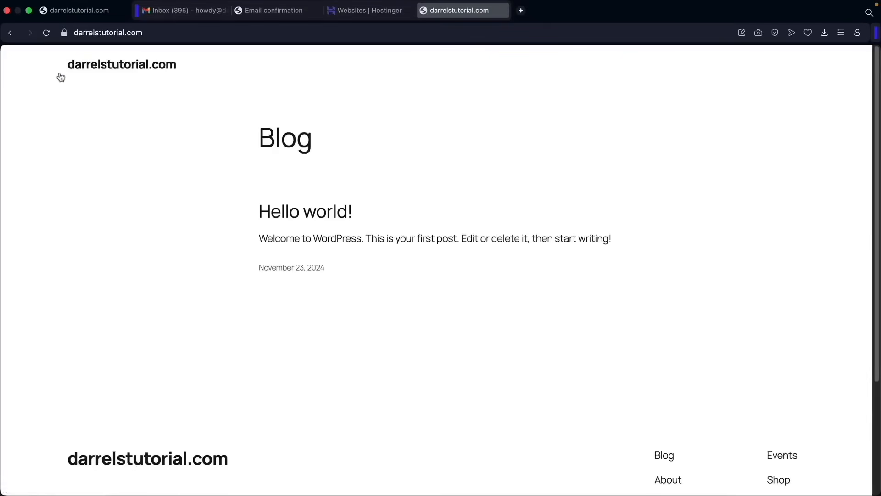
scroll(339, 225, down, 5)
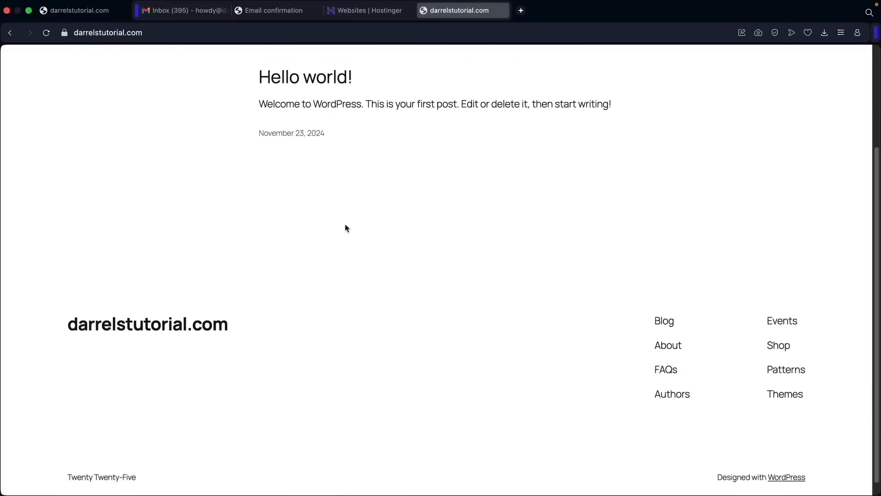
scroll(346, 226, up, 5)
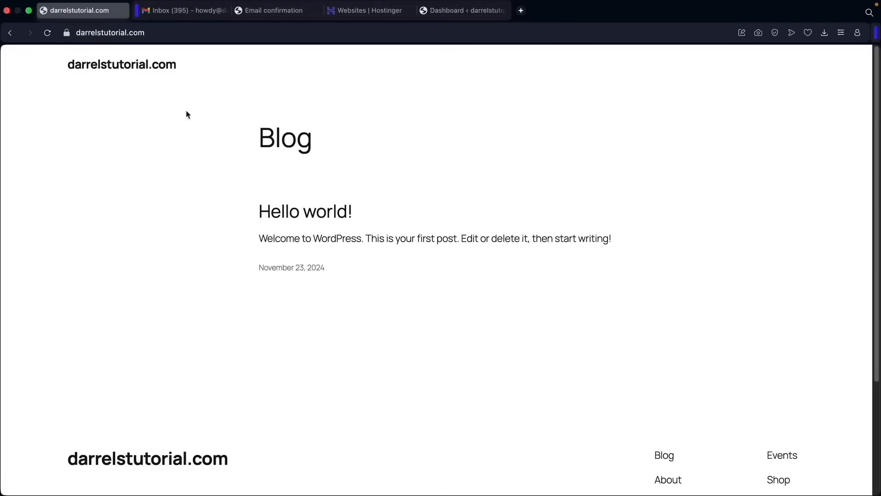
- Go to darrelstutorial.com/wp-admin and log in to WordPress with Remember Me enabled
click(153, 33)
click(153, 33)
text(/wp-admin)
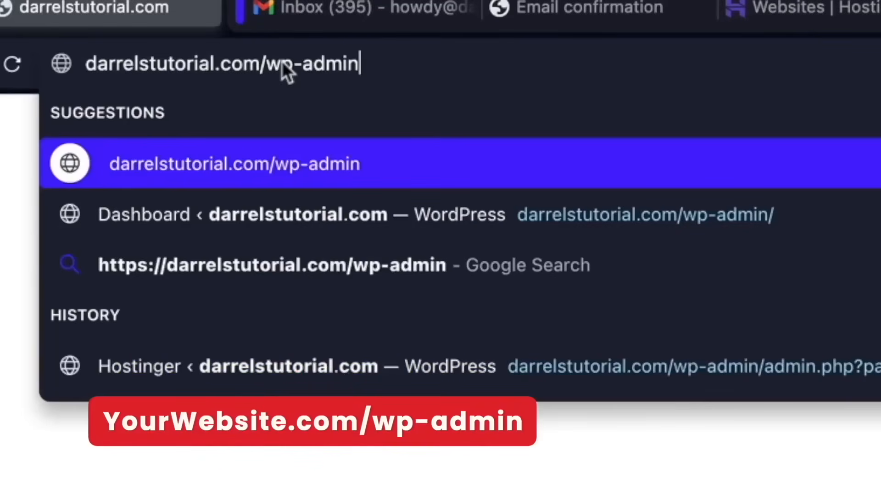
key(Return)
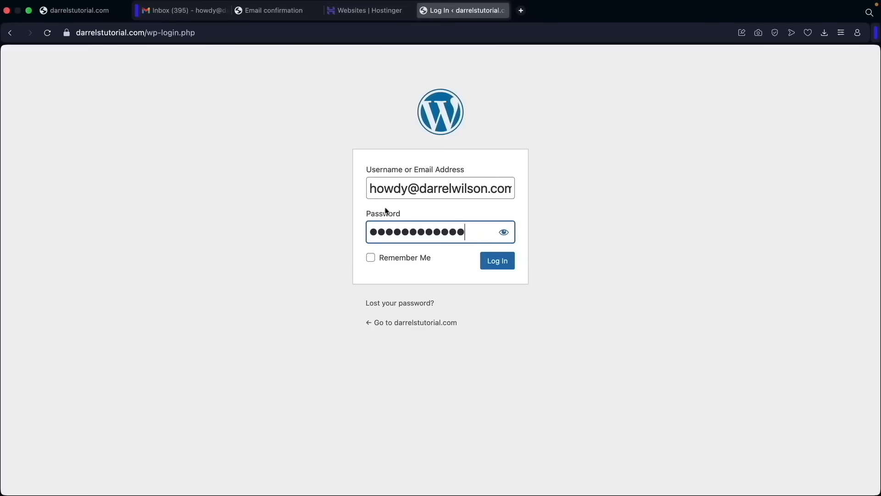
click(371, 259)
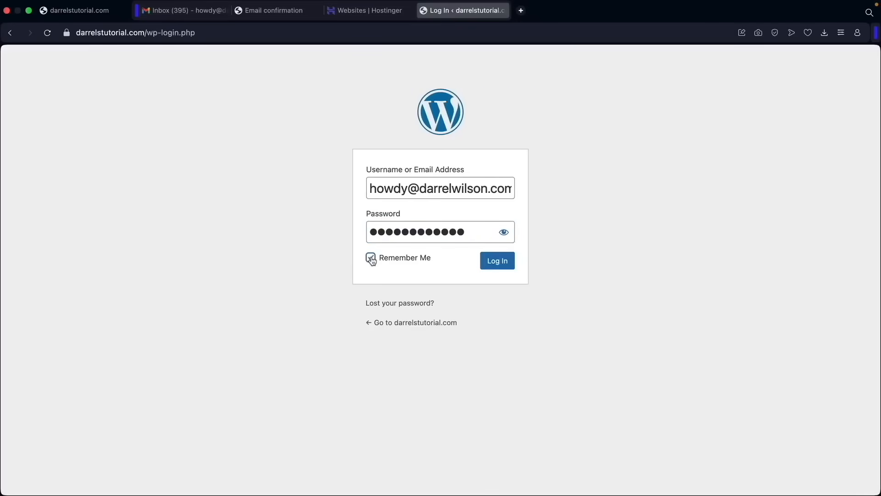
click(496, 269)
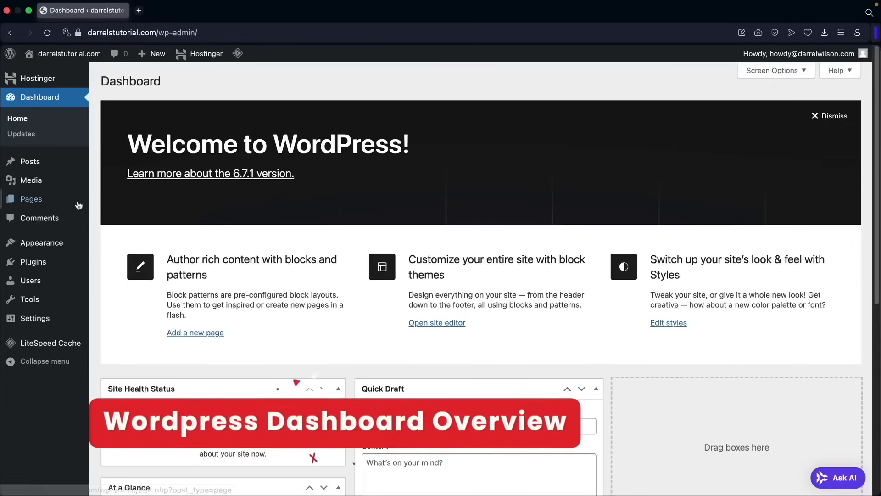
- Open the list of all pages and move the draft Privacy Policy page to the trash
mouse_move(81, 204)
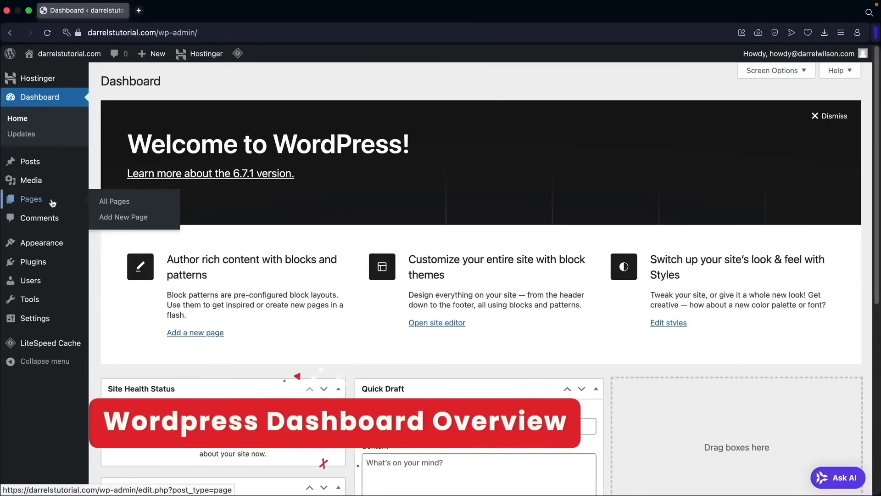
click(113, 206)
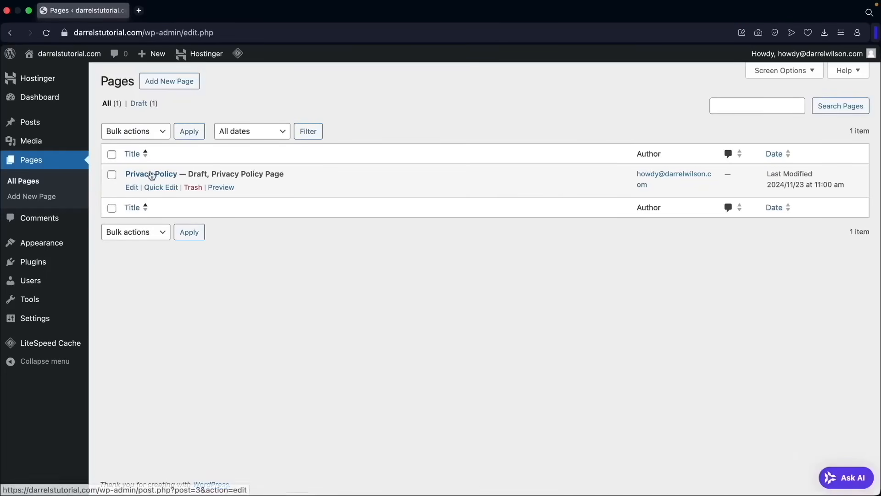
click(198, 188)
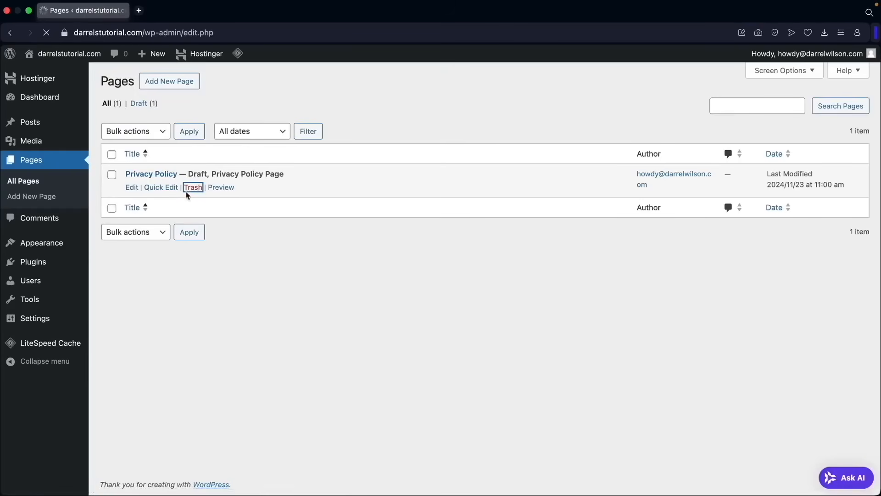
- Open the list of all posts and move the "Hello world!" post to the trash
mouse_move(65, 130)
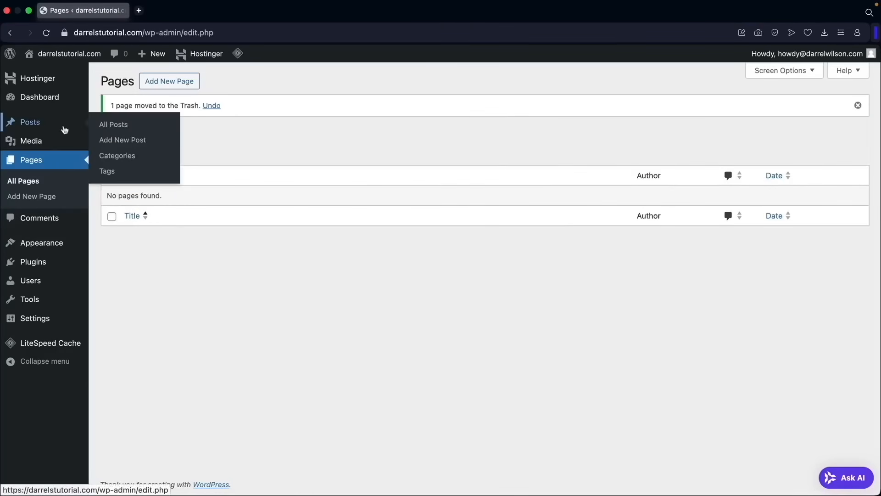
click(127, 131)
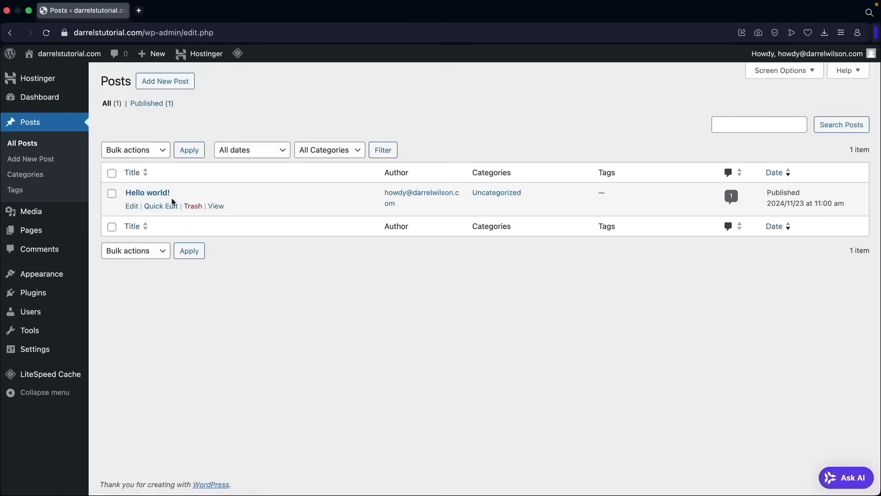
click(193, 207)
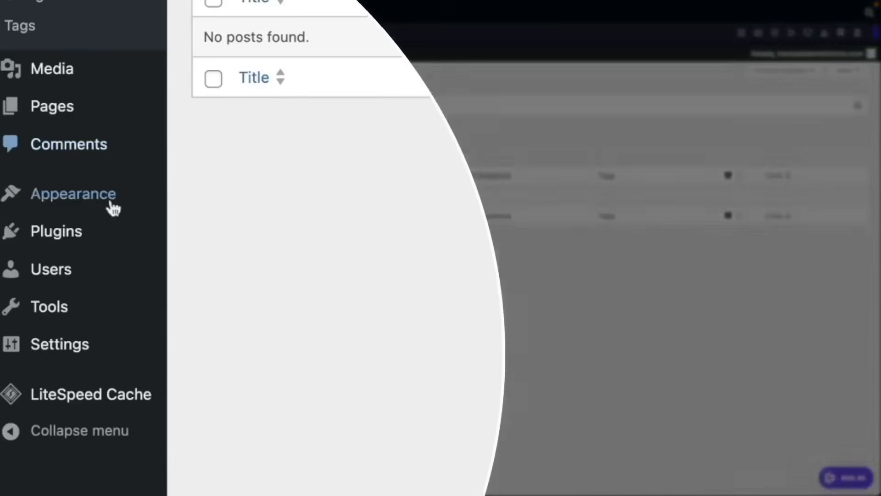
- Open the user profile, try the Light, Modern, Blue and Coffee admin color schemes, and choose Midnight
mouse_move(34, 314)
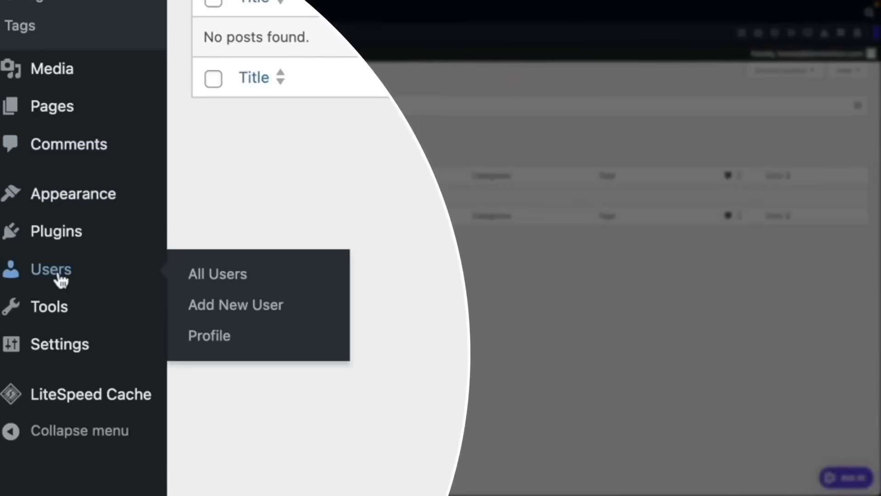
click(198, 342)
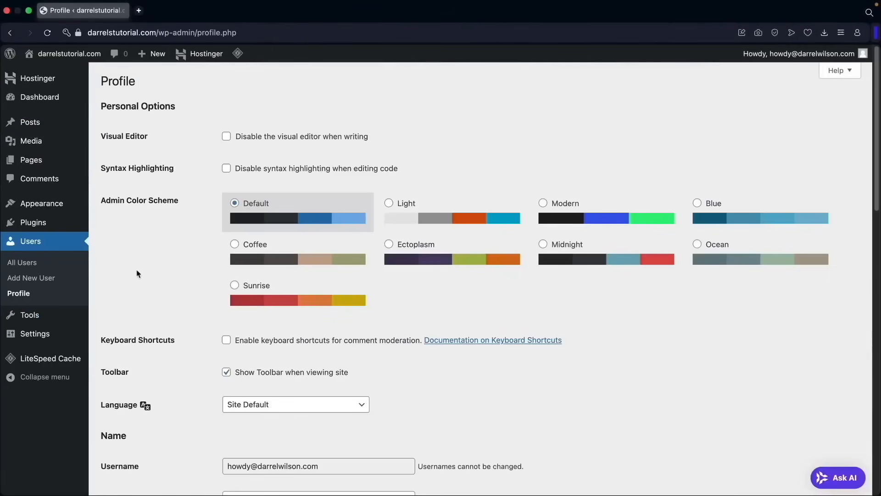
click(445, 219)
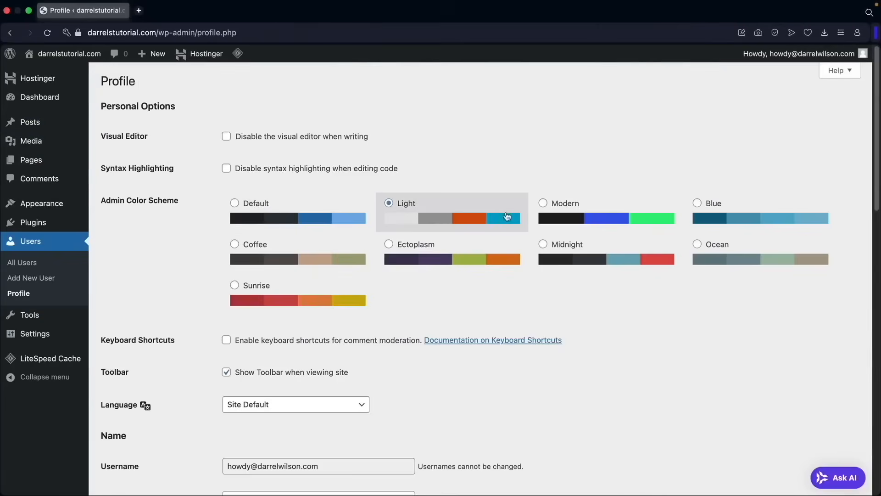
click(565, 215)
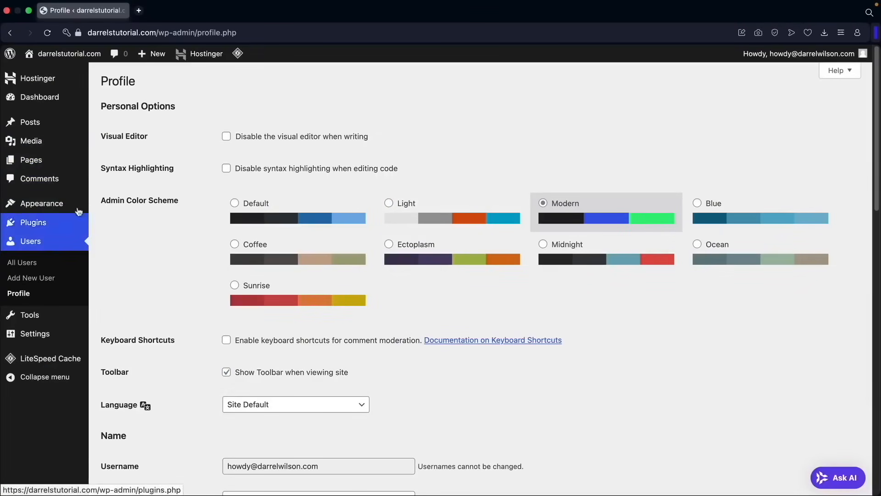
click(720, 213)
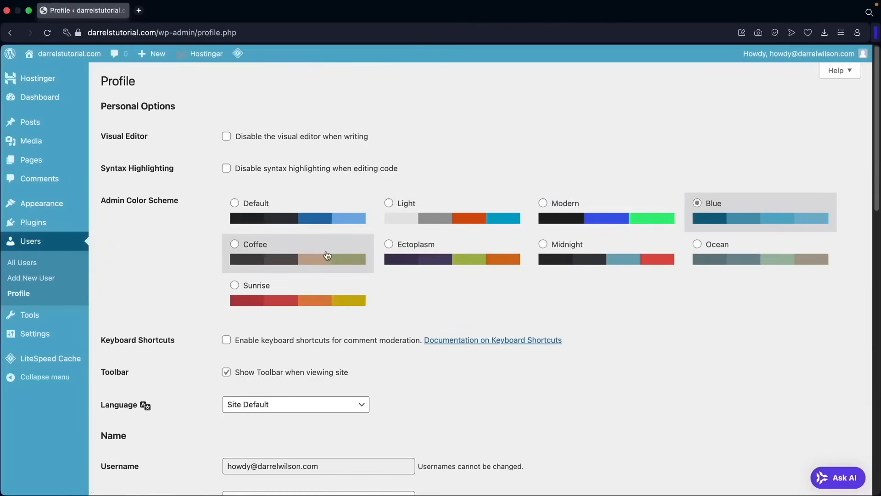
click(327, 255)
click(589, 256)
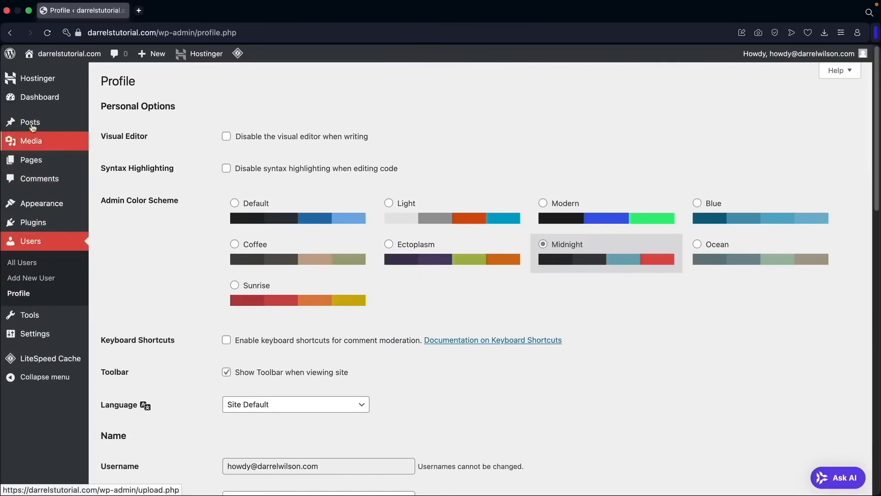
- Review the profile's name, contact and account fields, cancel setting a new password, and update the profile
scroll(423, 306, down, 5)
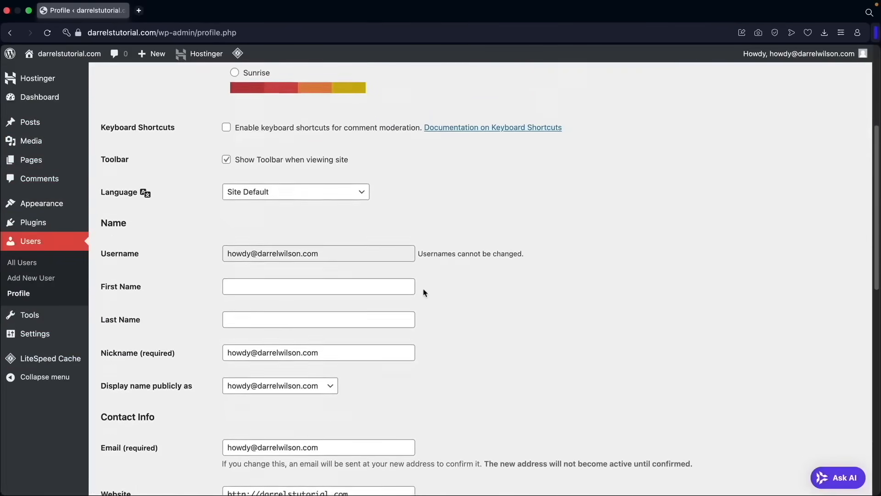
scroll(404, 276, down, 4)
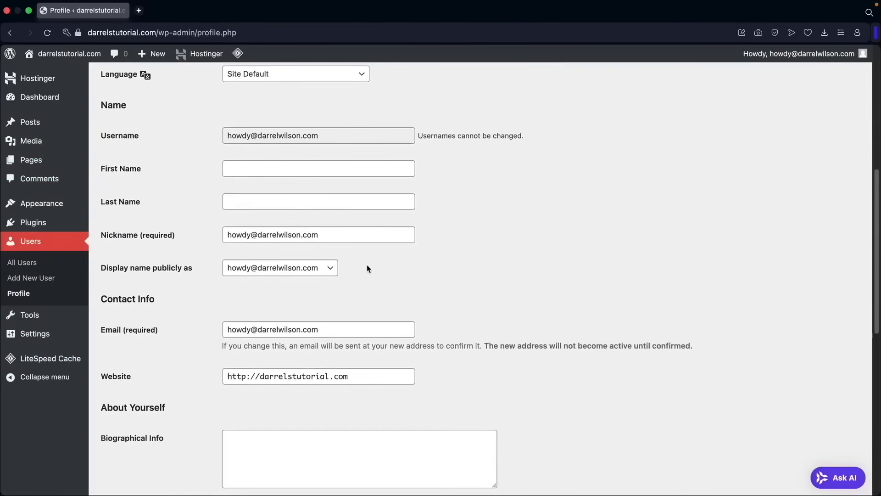
drag(343, 278, 325, 272)
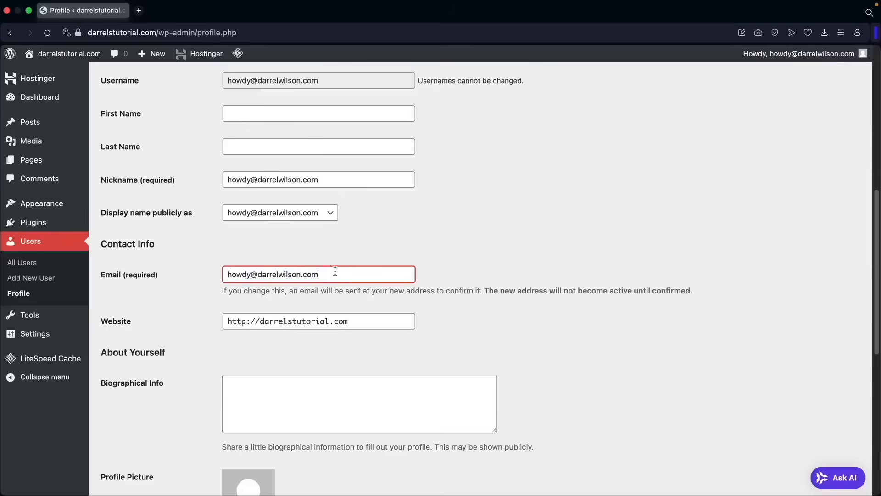
scroll(225, 263, down, 7)
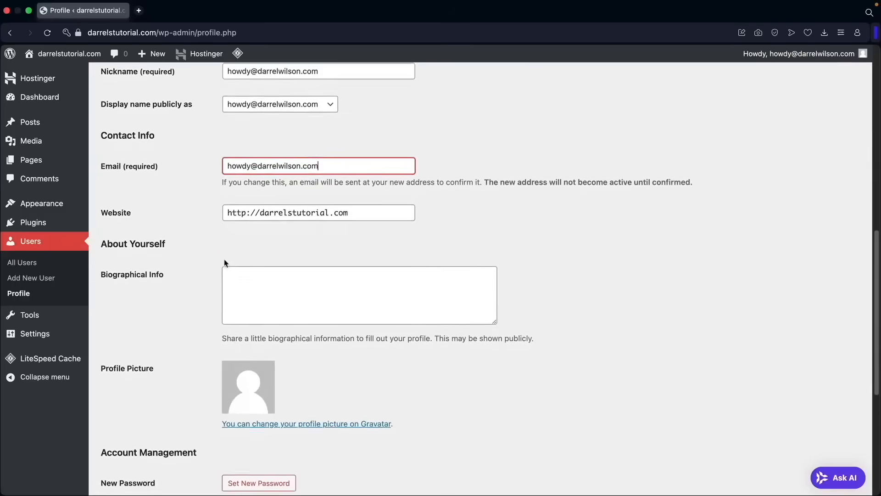
scroll(225, 262, down, 2)
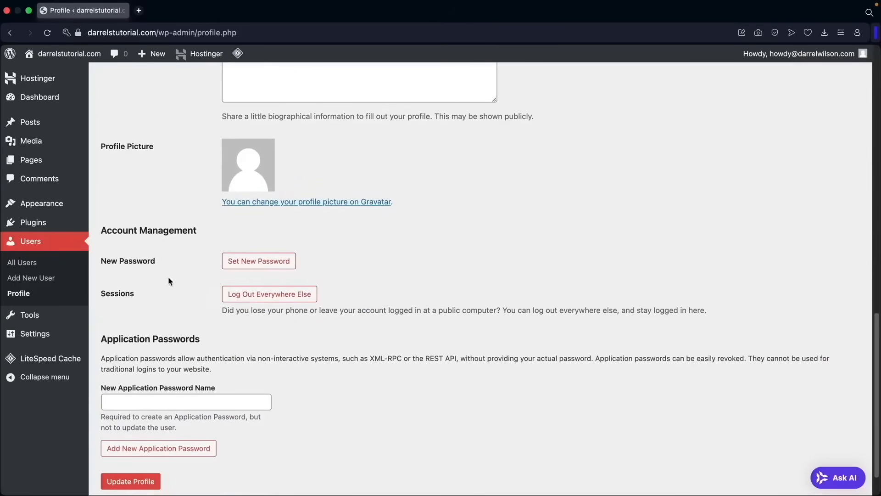
click(256, 264)
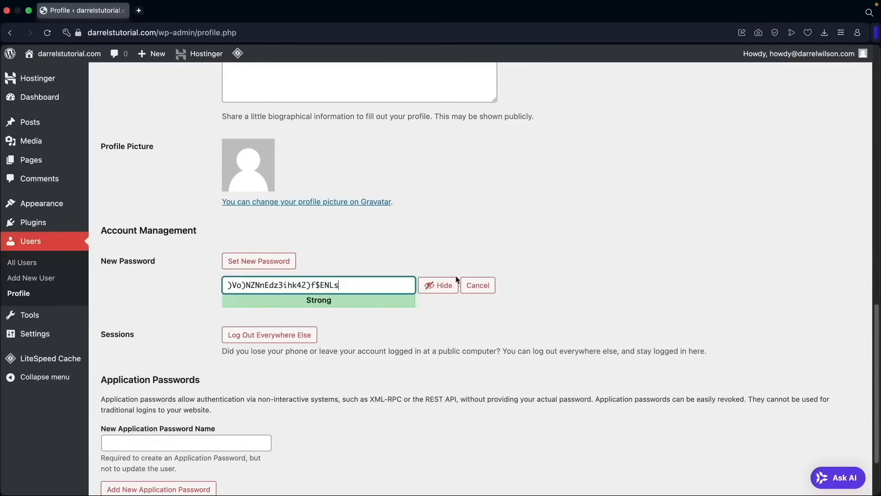
click(478, 286)
scroll(324, 314, down, 2)
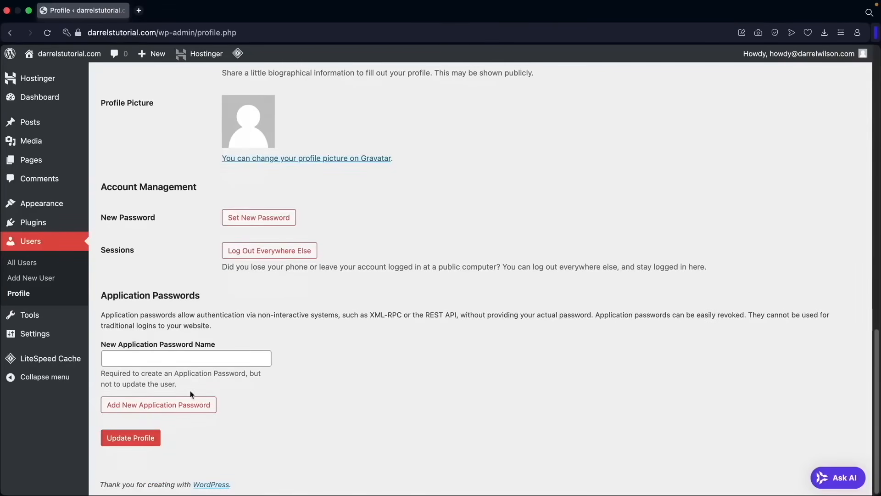
click(144, 440)
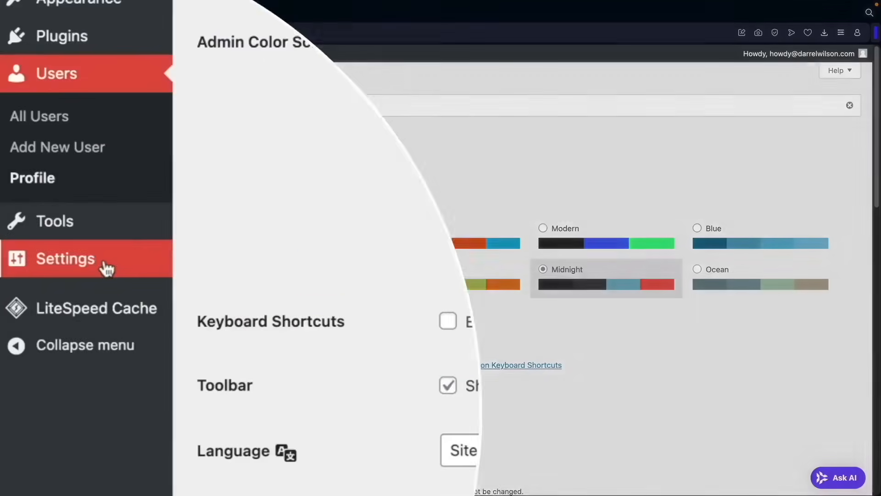
- In the general settings, set the site title to "Darrels Store" and the tagline to "Just Do It"
mouse_move(47, 337)
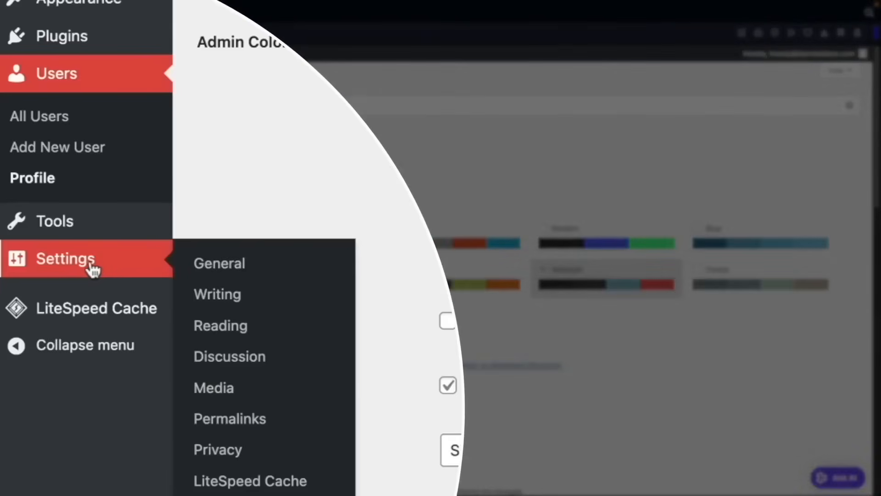
click(237, 276)
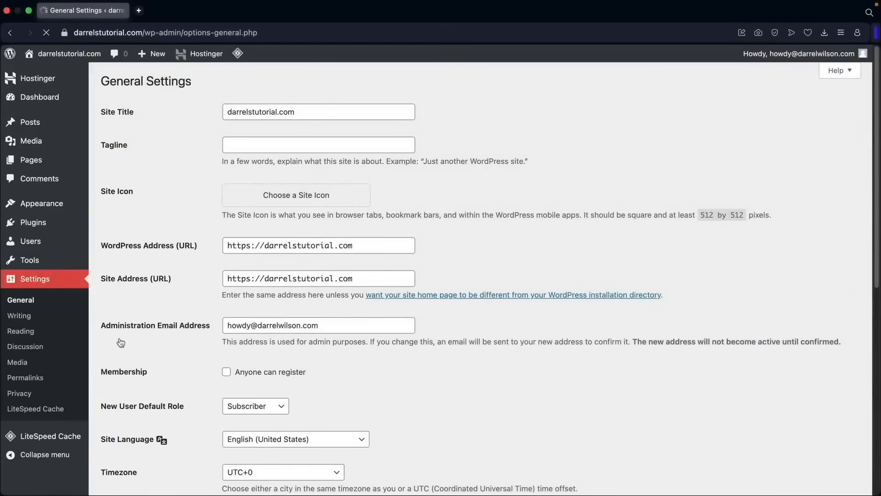
drag(137, 119, 103, 114)
double_click(249, 112)
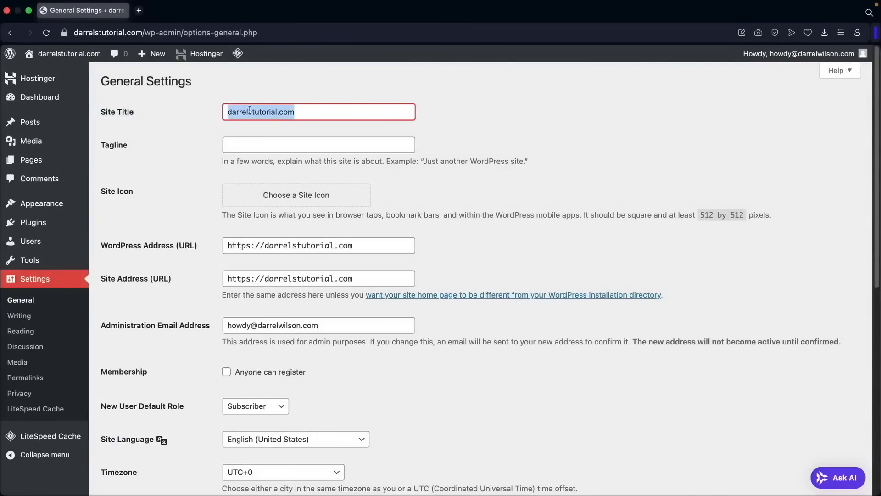
text(Darrels Store)
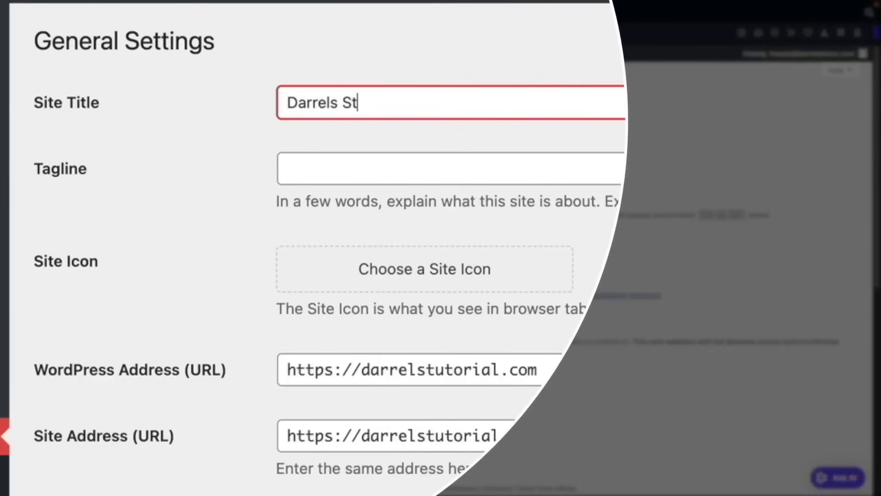
key(Tab)
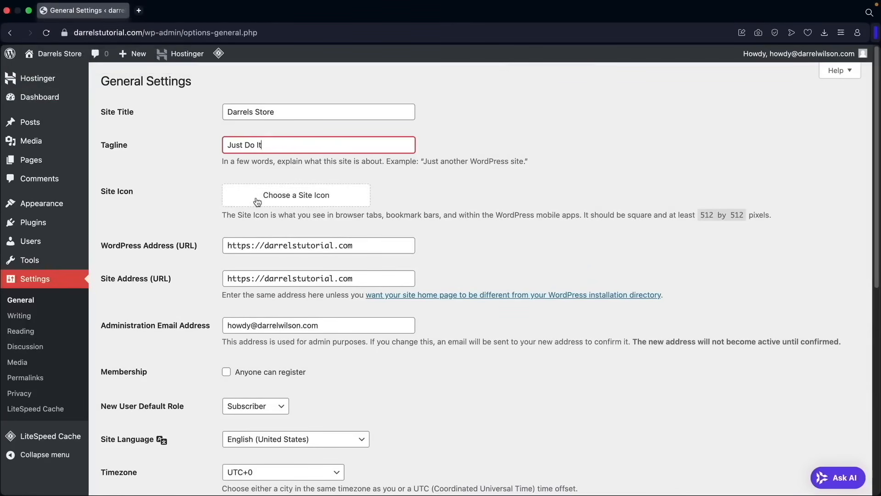
key(Tab)
- Check the site addresses and the available site languages, and save the general settings
scroll(192, 194, down, 5)
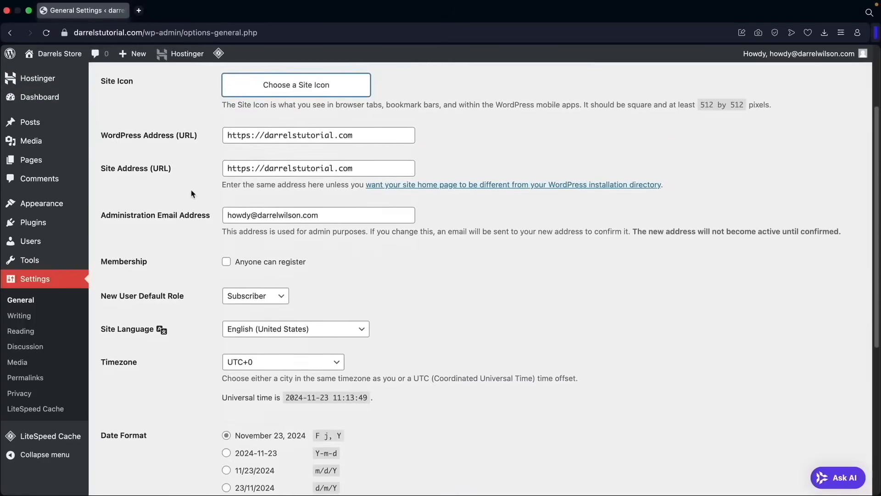
drag(329, 158, 223, 159)
click(316, 159)
scroll(215, 170, down, 1)
scroll(216, 170, down, 3)
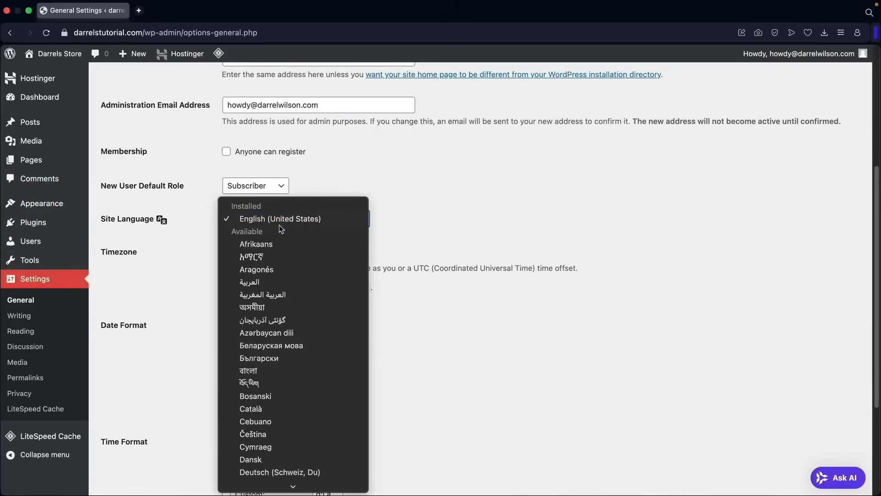
scroll(291, 271, down, 5)
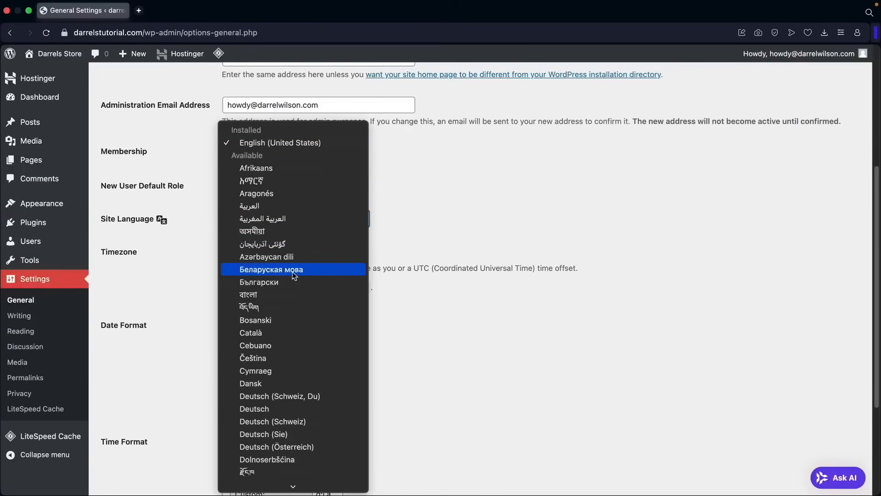
scroll(293, 272, down, 10)
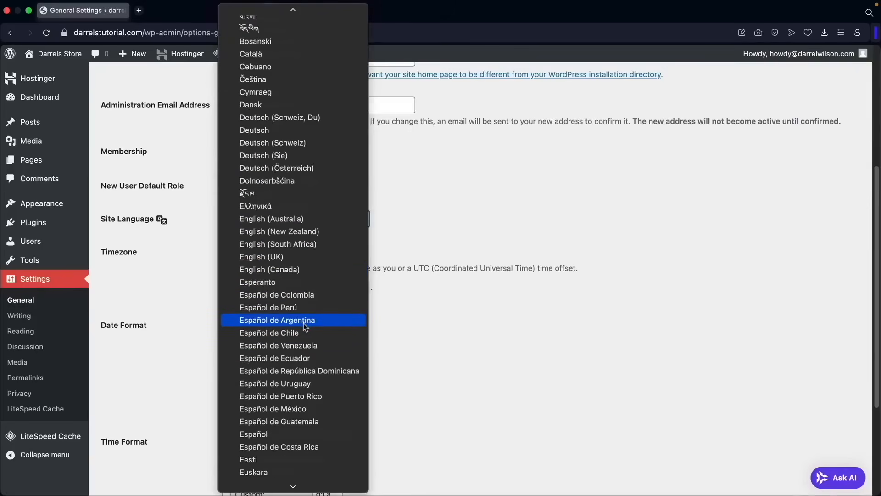
scroll(298, 275, down, 5)
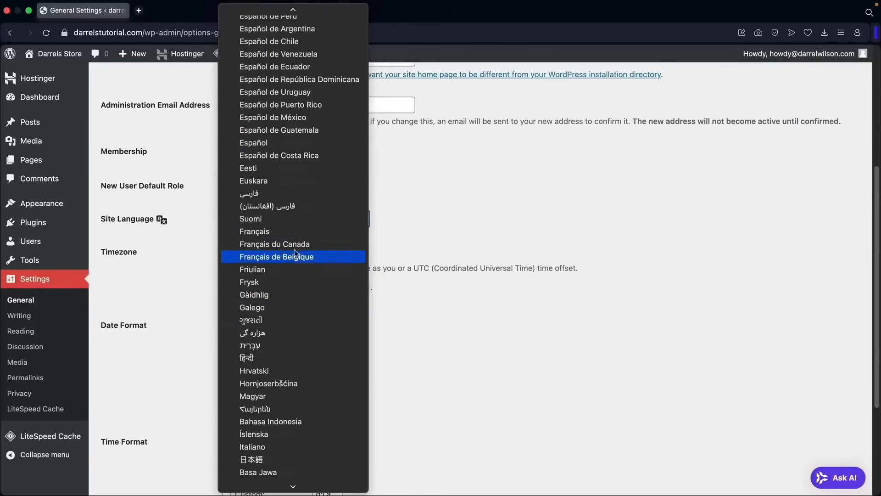
scroll(285, 356, up, 15)
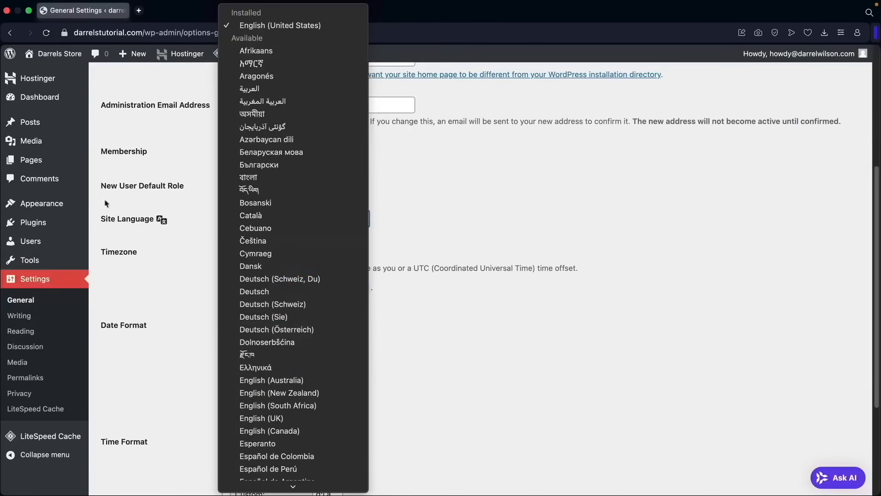
click(432, 240)
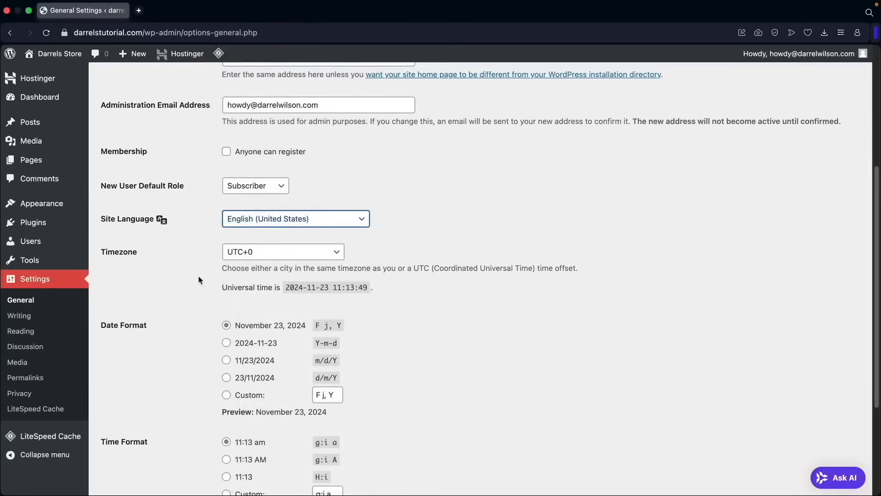
scroll(195, 271, down, 4)
click(146, 439)
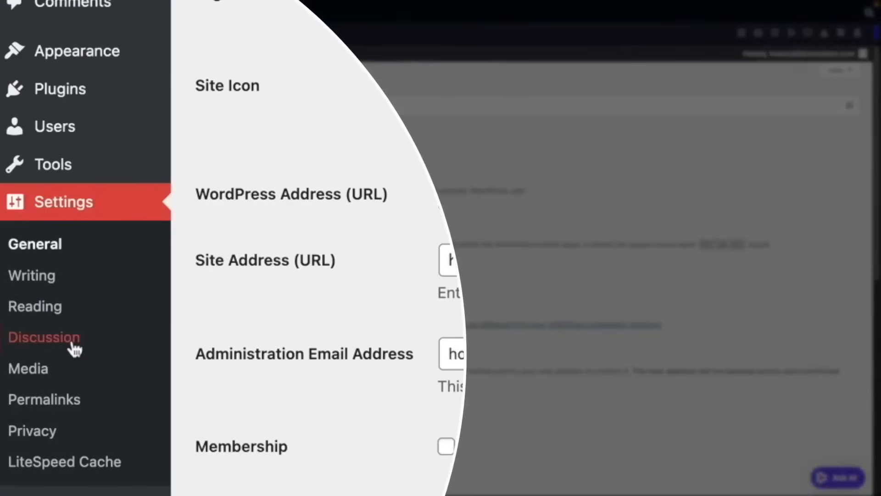
- In the discussion settings, disallow people from submitting comments on new posts and save the changes
click(62, 347)
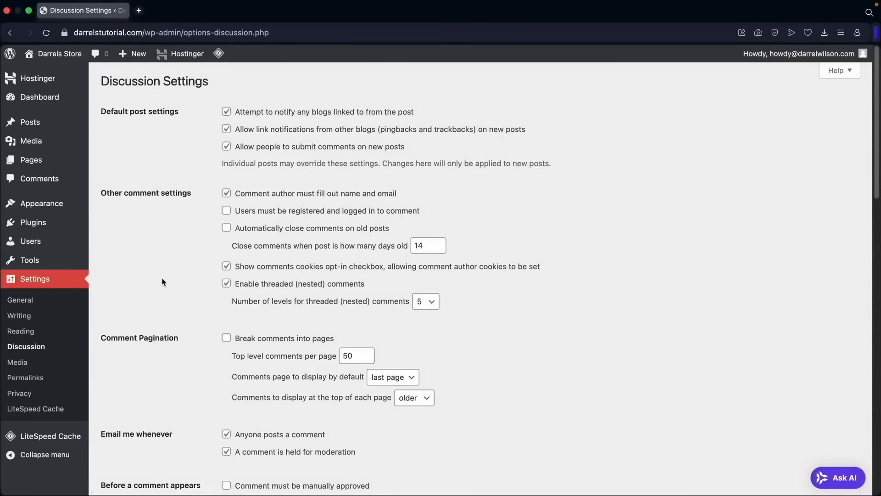
click(227, 147)
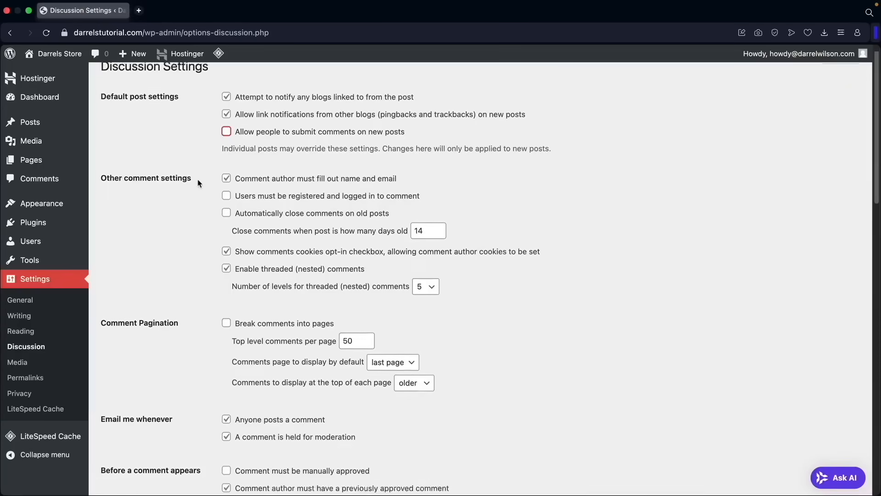
scroll(198, 184, down, 15)
scroll(196, 202, down, 3)
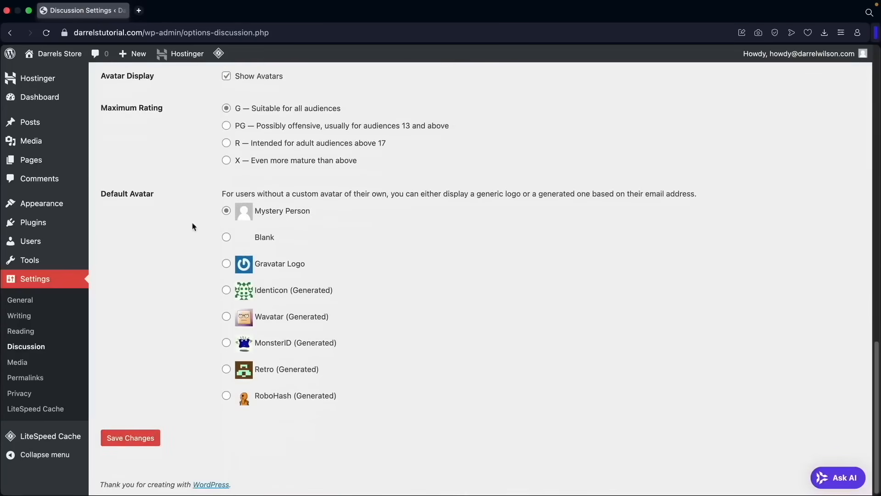
click(147, 439)
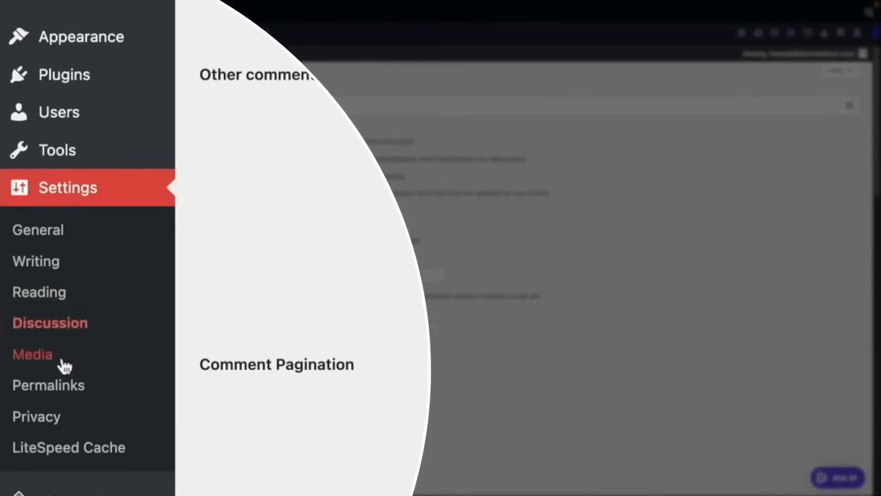
- In the permalink settings, select the Post name structure, compare it with Month and name, and save the changes
click(56, 393)
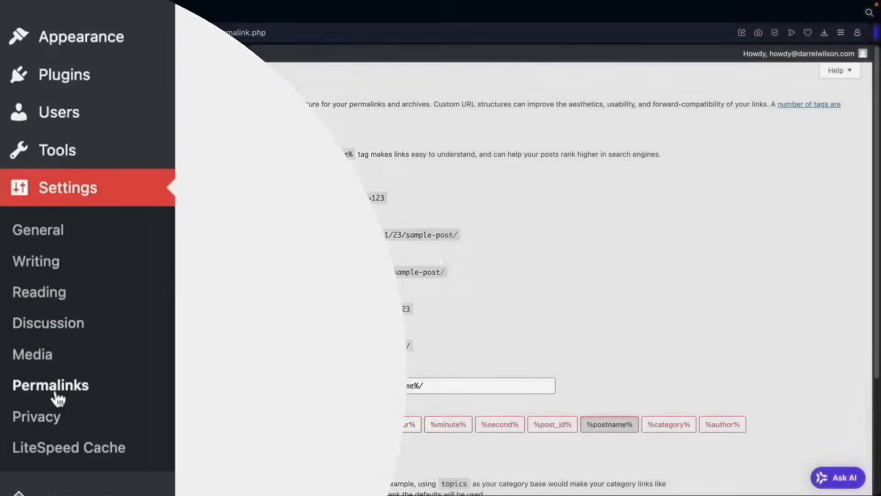
drag(112, 185, 161, 183)
click(225, 332)
drag(245, 342, 386, 345)
drag(264, 272, 433, 273)
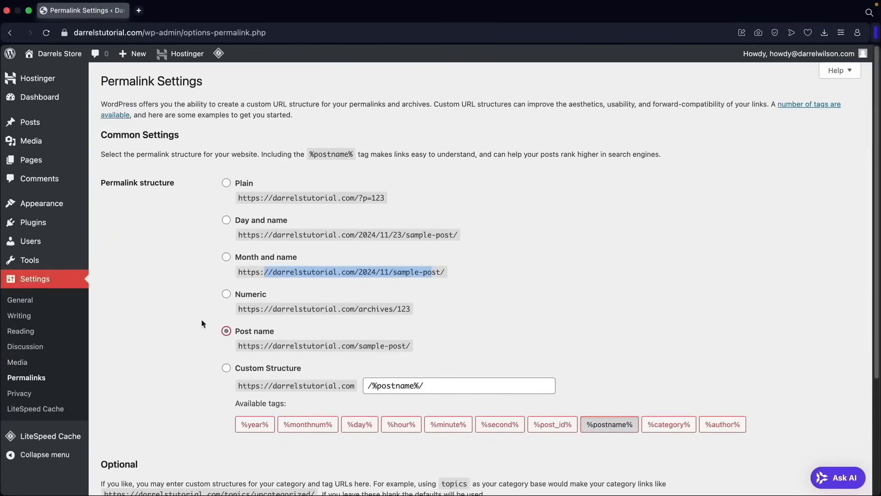
scroll(190, 321, down, 3)
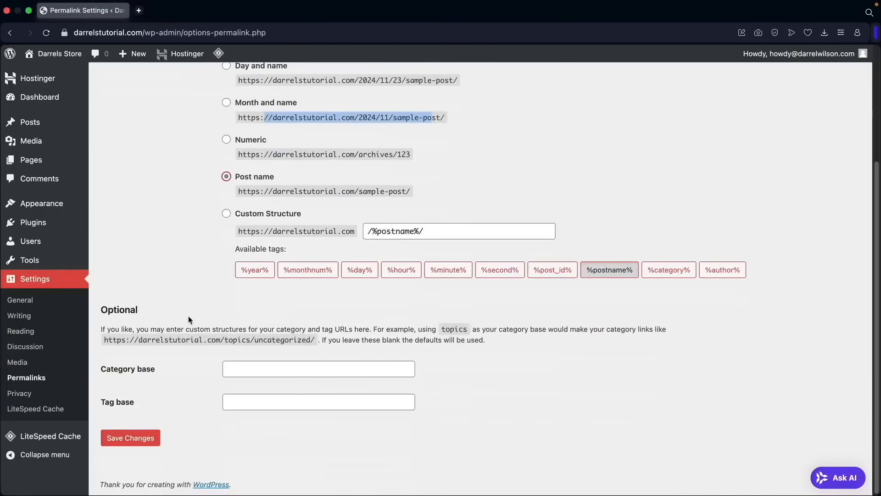
click(152, 439)
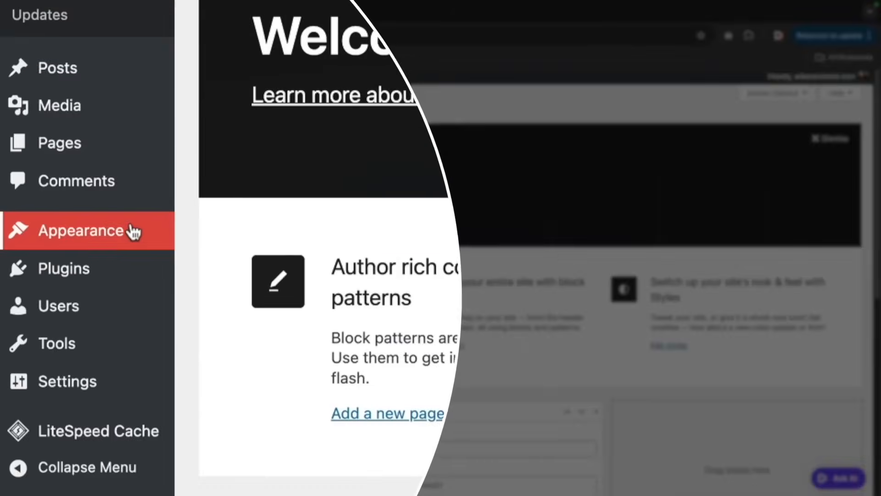
- Open the site's themes, start adding a new one, and search the theme directory for "solace"
mouse_move(164, 230)
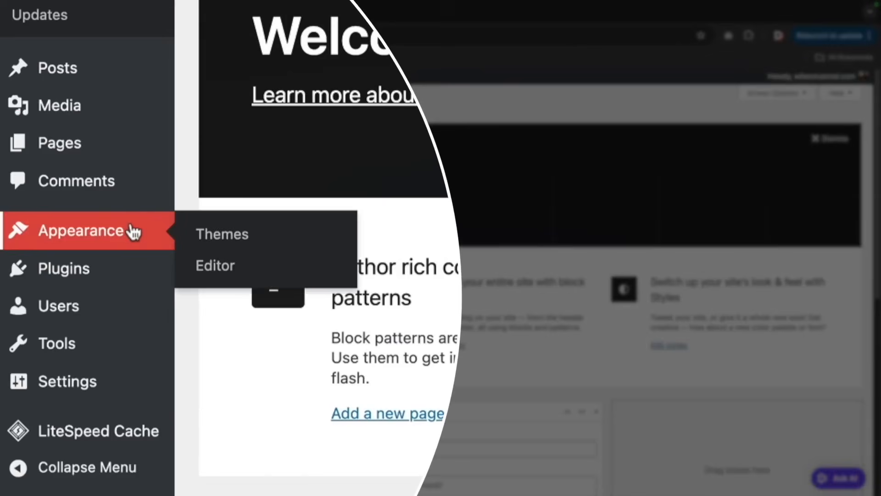
click(238, 233)
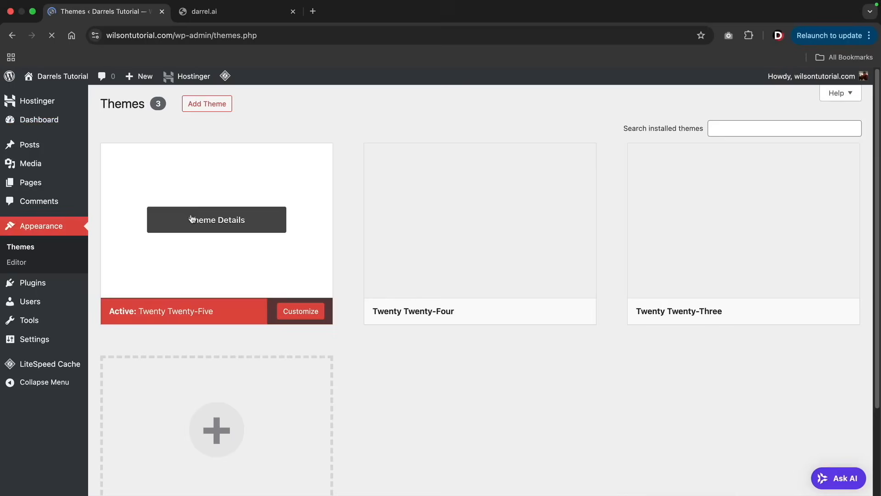
click(208, 105)
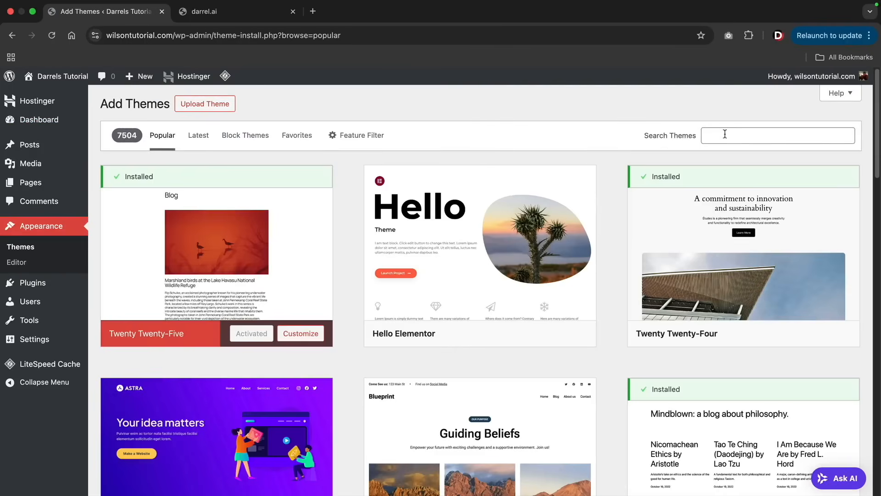
click(709, 136)
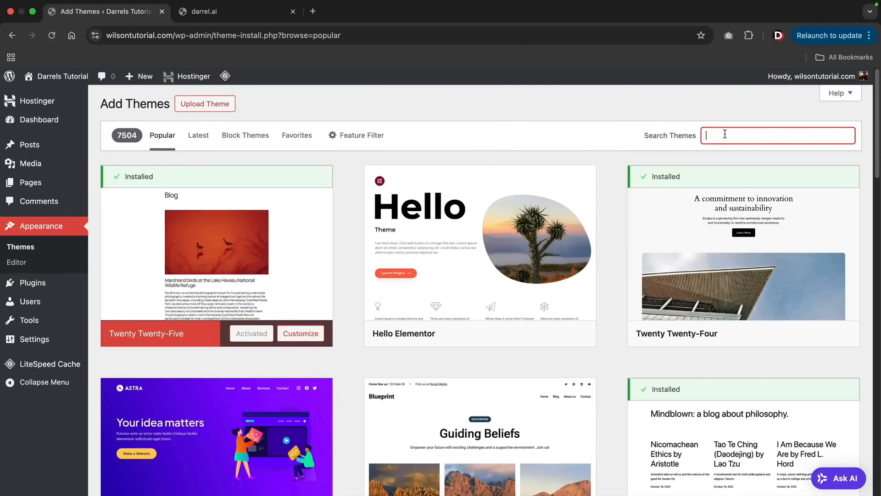
text(solace)
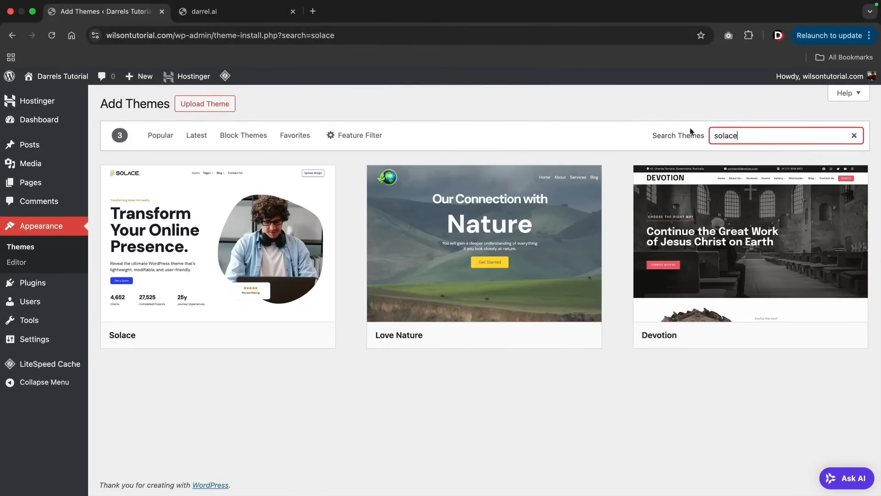
- Install and activate the Solace theme
mouse_move(275, 247)
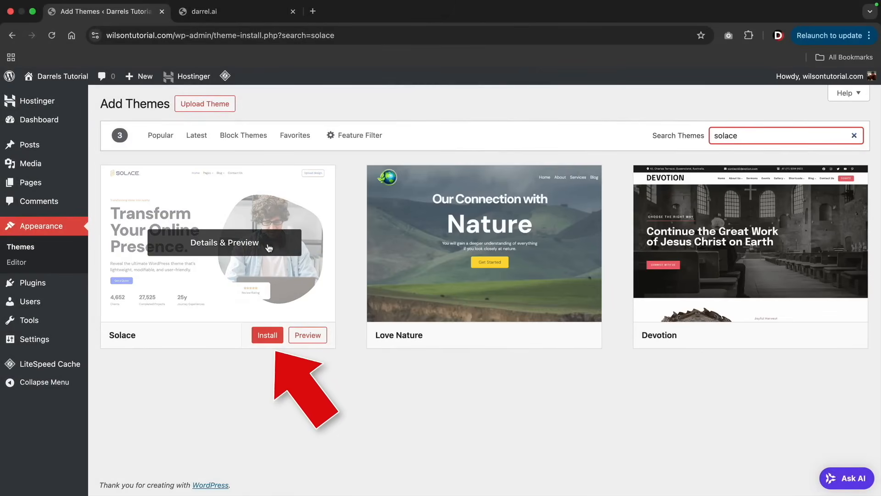
click(269, 338)
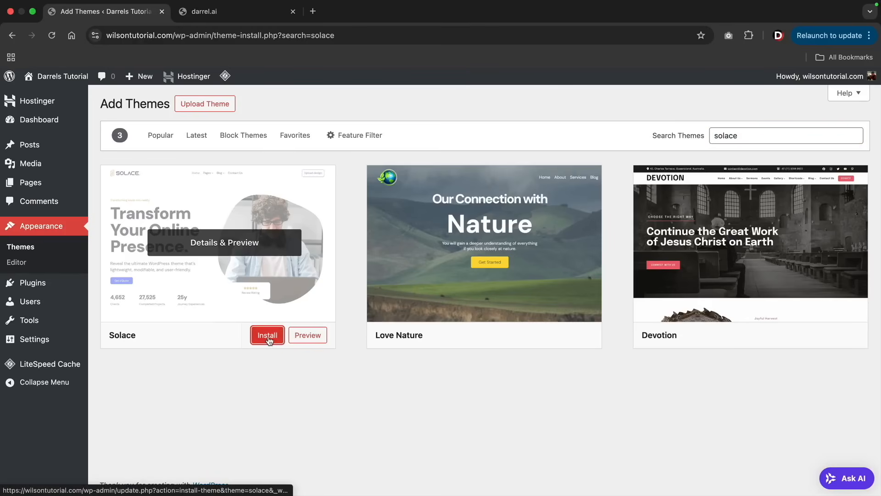
click(268, 335)
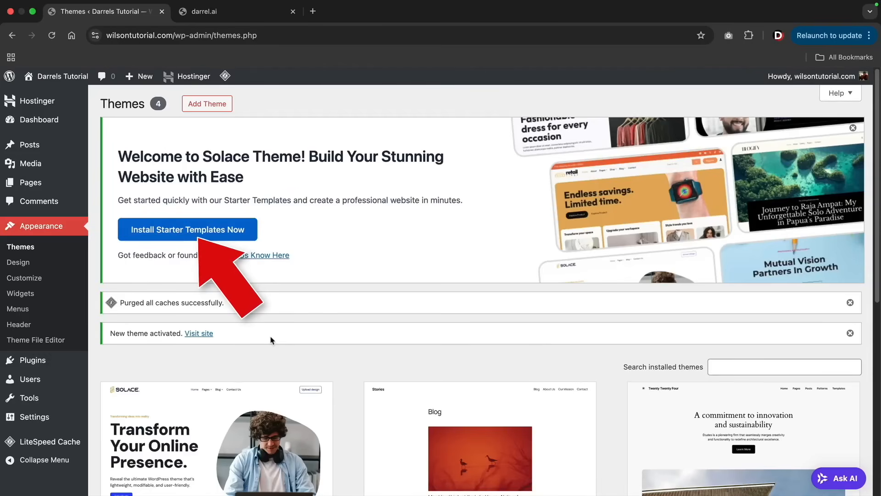
- Start the Solace starter template setup and open the library of ready-made templates
click(170, 233)
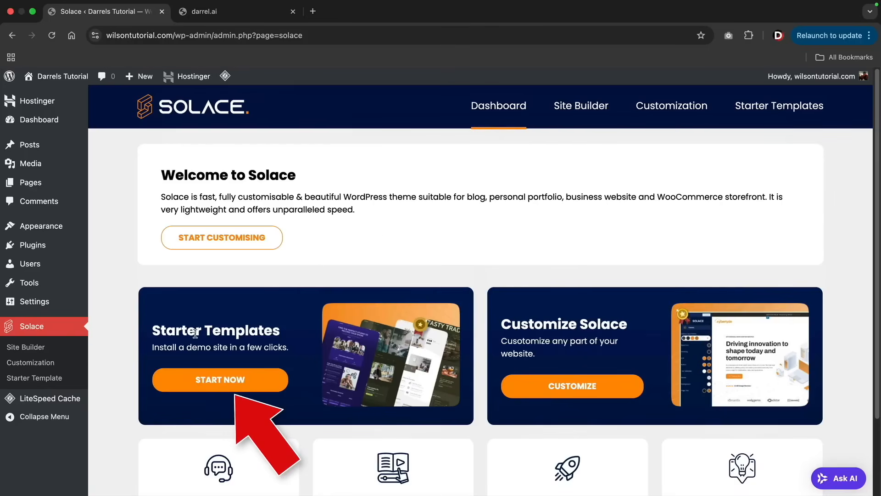
click(205, 380)
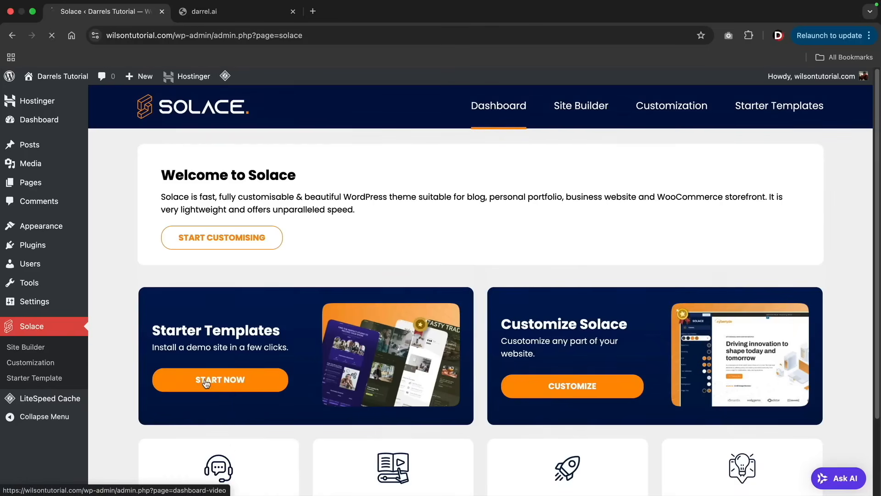
scroll(557, 230, down, 2)
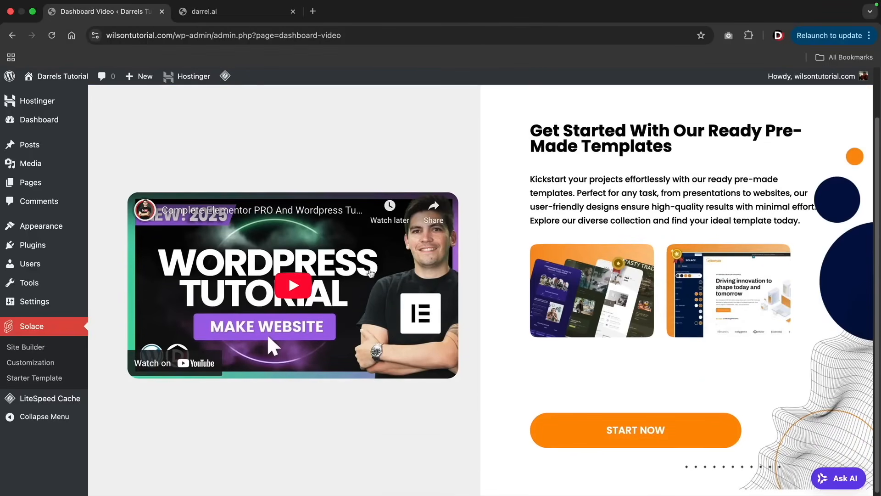
click(624, 434)
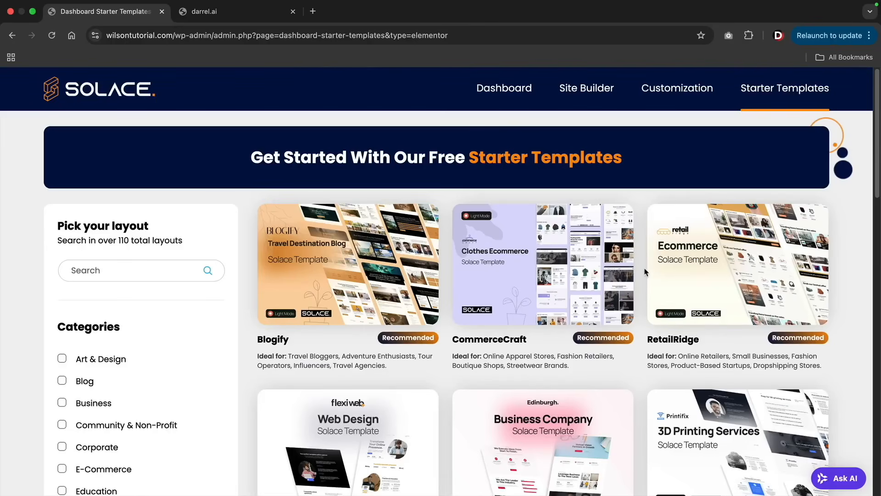
- Browse the starter templates, filter them by the Marketing category, and choose the PixelPro template
scroll(645, 272, down, 7)
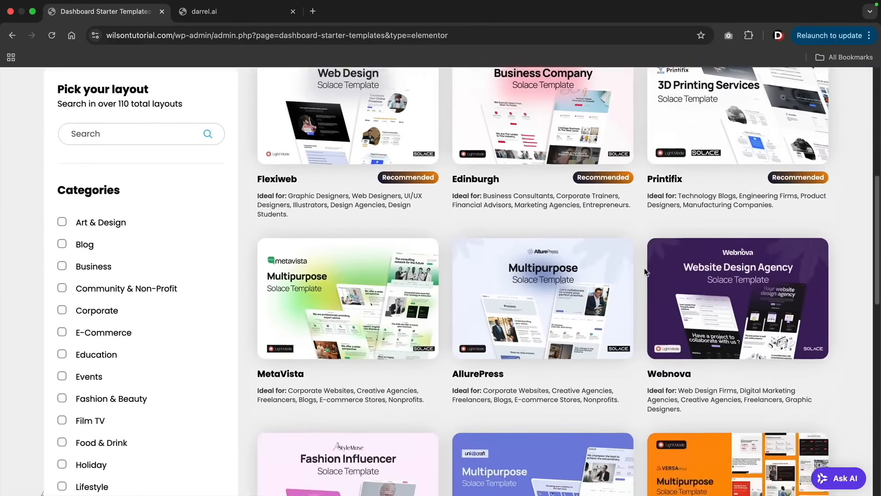
scroll(644, 272, down, 6)
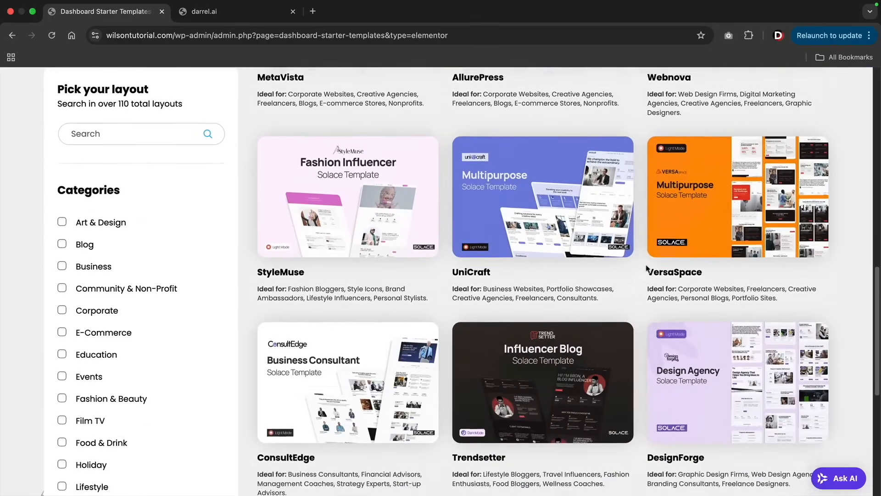
scroll(646, 267, down, 4)
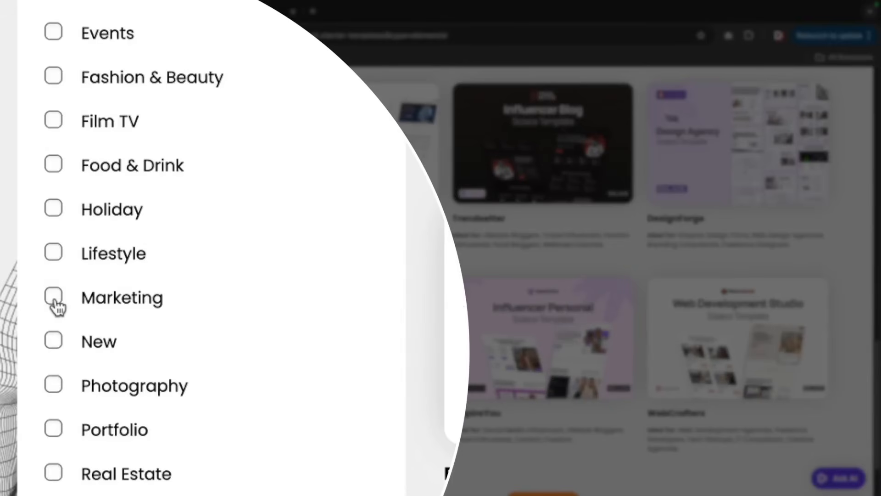
click(54, 299)
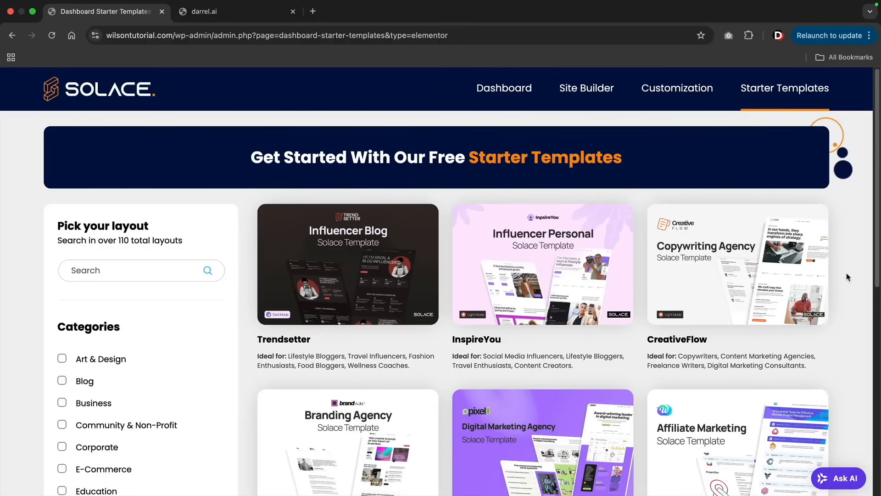
scroll(849, 277, down, 5)
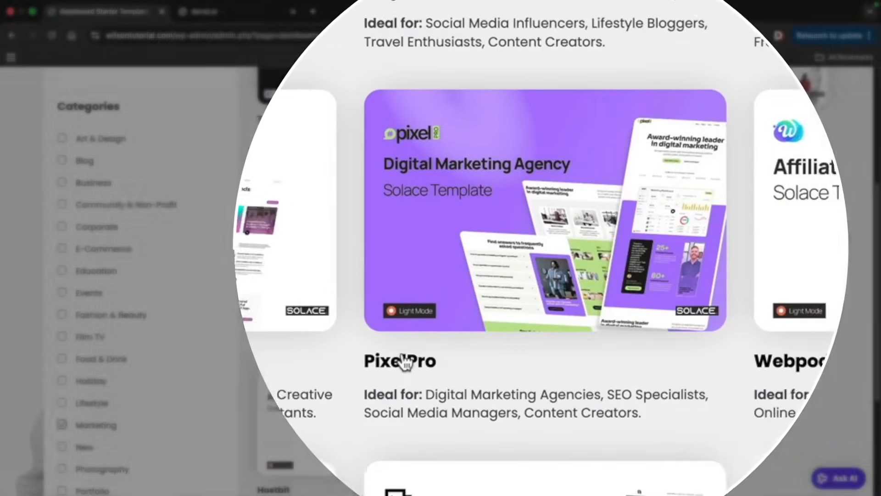
scroll(149, 204, up, 4)
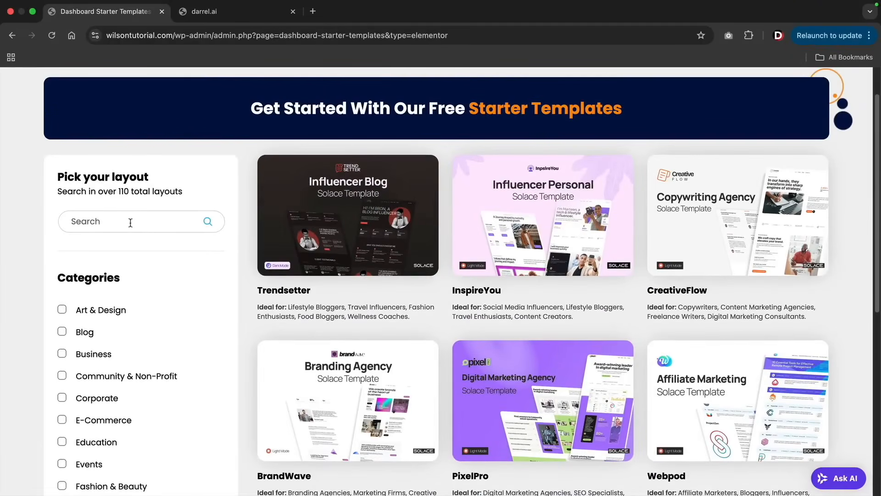
scroll(140, 221, down, 2)
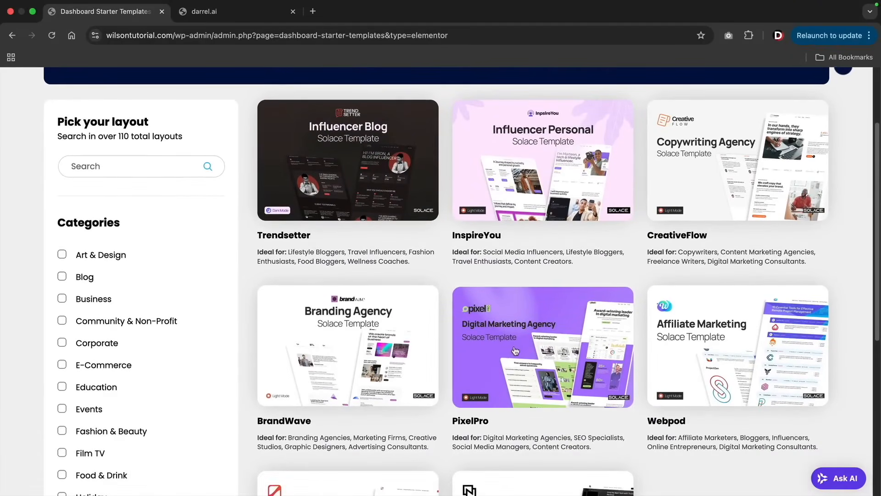
click(543, 351)
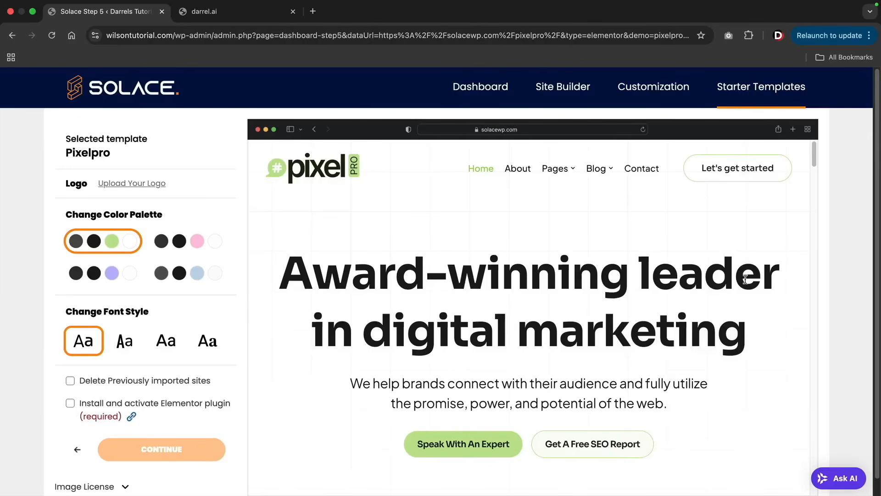
- Look through the Pixelpro template's preview page and try out the pink and the blue color palettes
scroll(746, 278, down, 15)
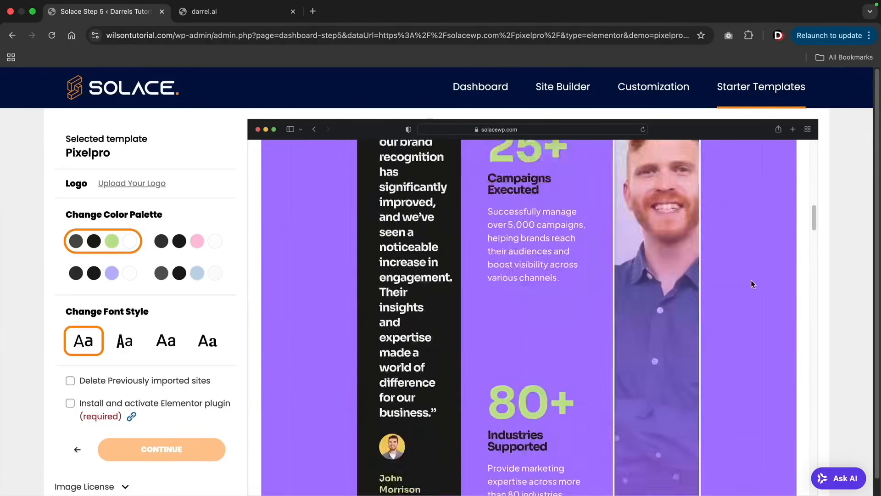
scroll(751, 279, down, 12)
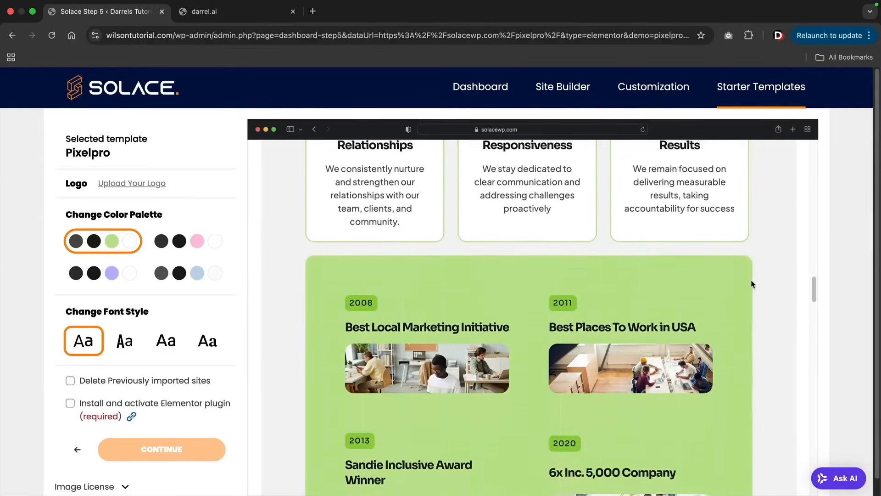
scroll(753, 284, down, 10)
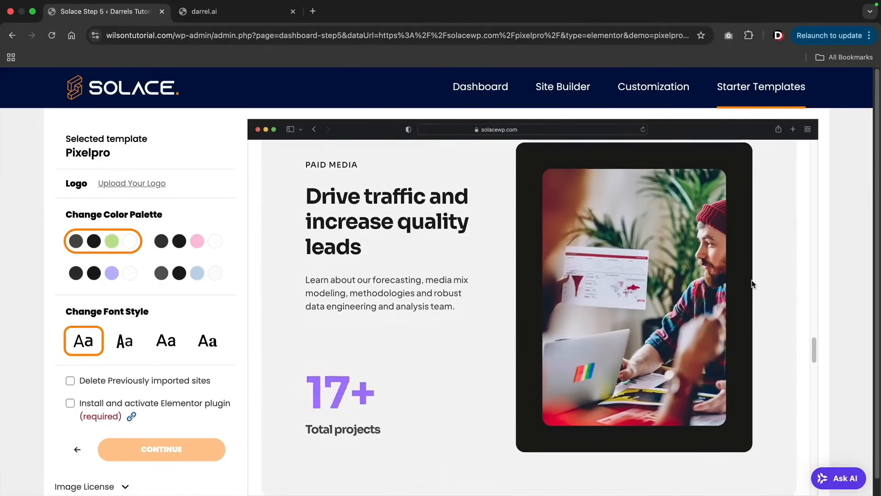
scroll(753, 283, down, 8)
drag(814, 388, 810, 153)
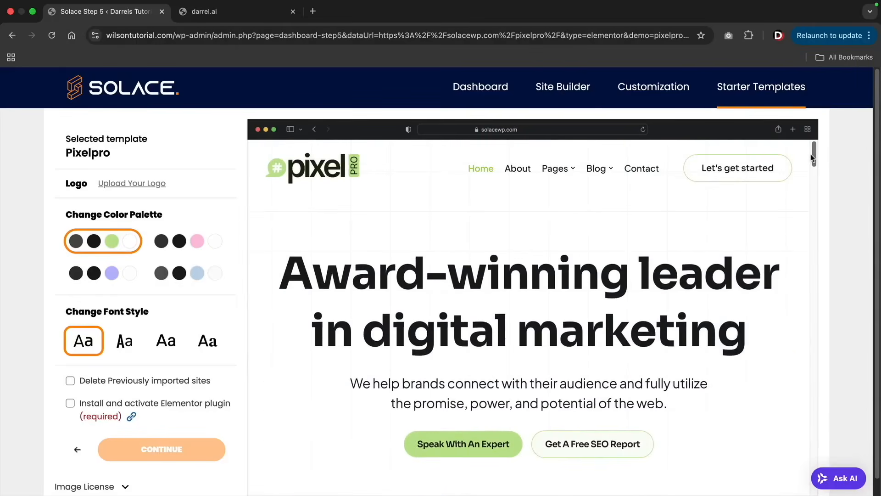
click(195, 248)
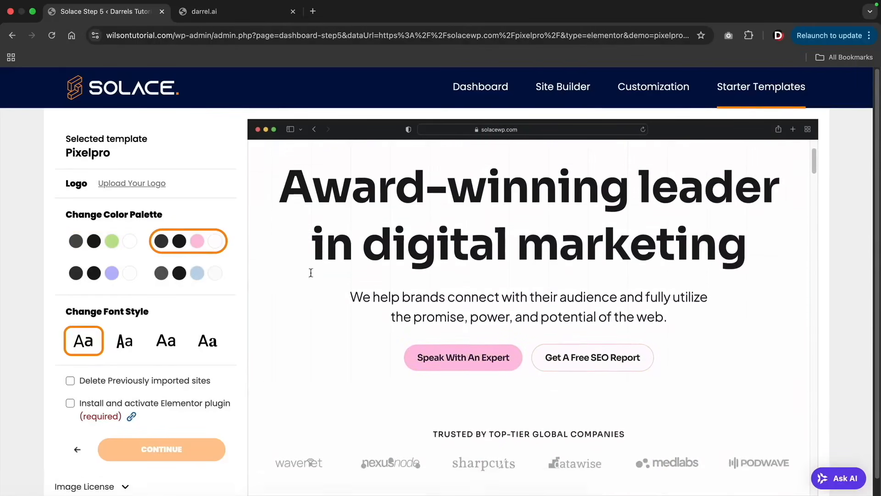
click(213, 281)
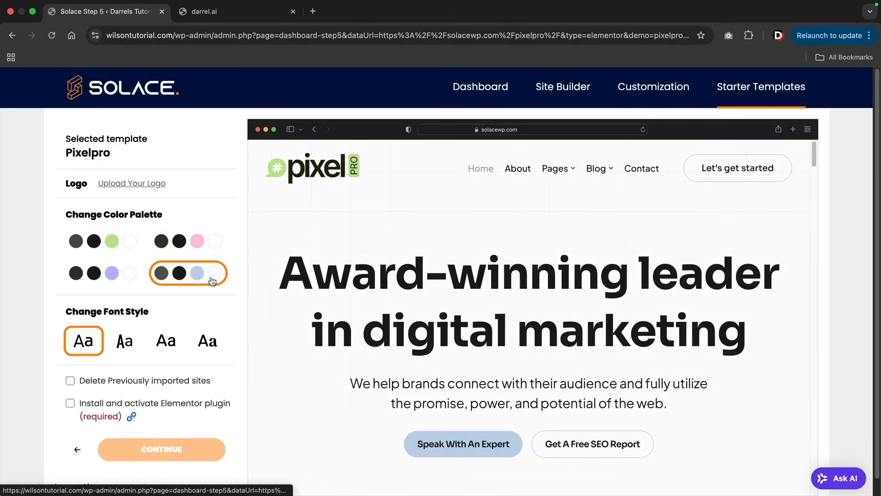
- Select the green color palette, enable installing and activating the Elementor plugin, and import the Pixelpro template
click(120, 248)
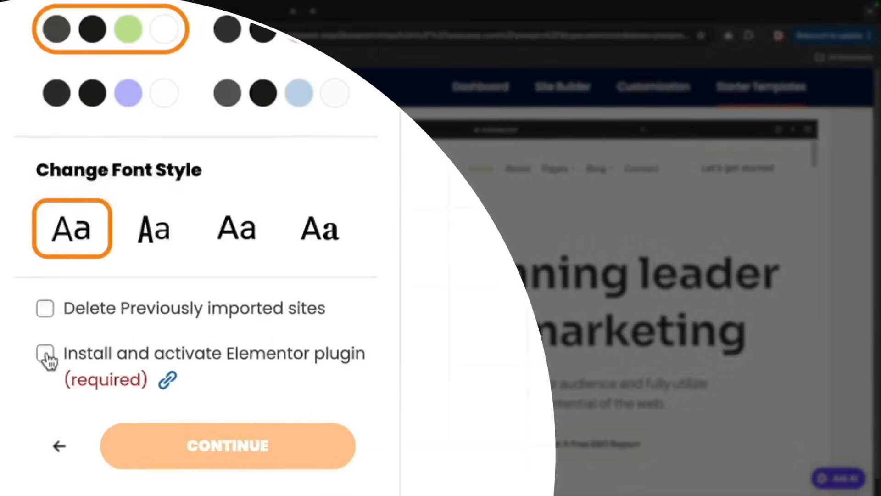
click(69, 403)
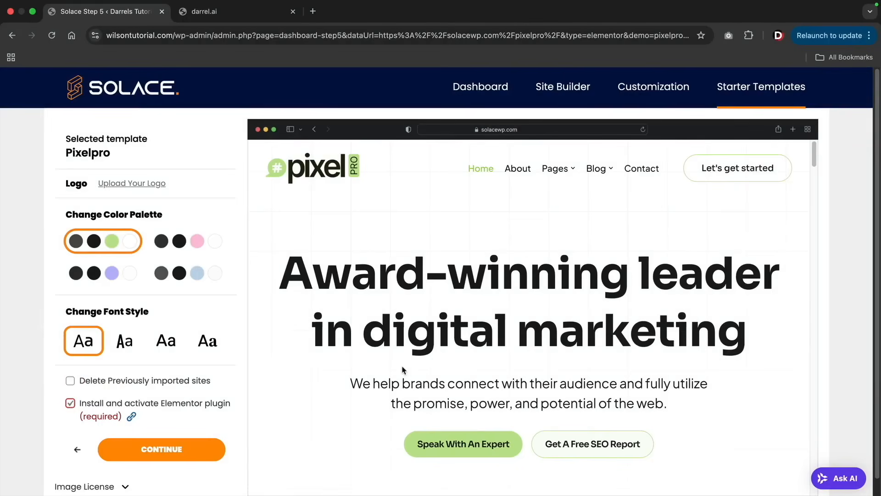
click(173, 449)
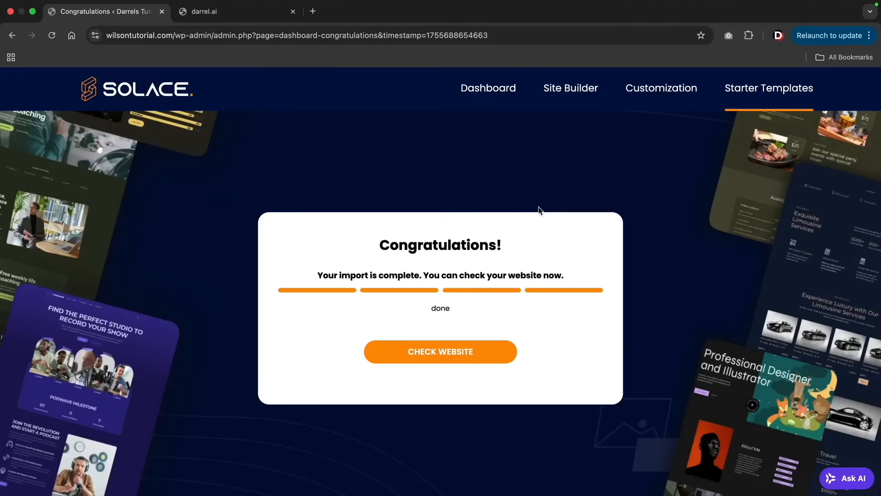
- Open the imported website and look through the sections of its home page
click(449, 359)
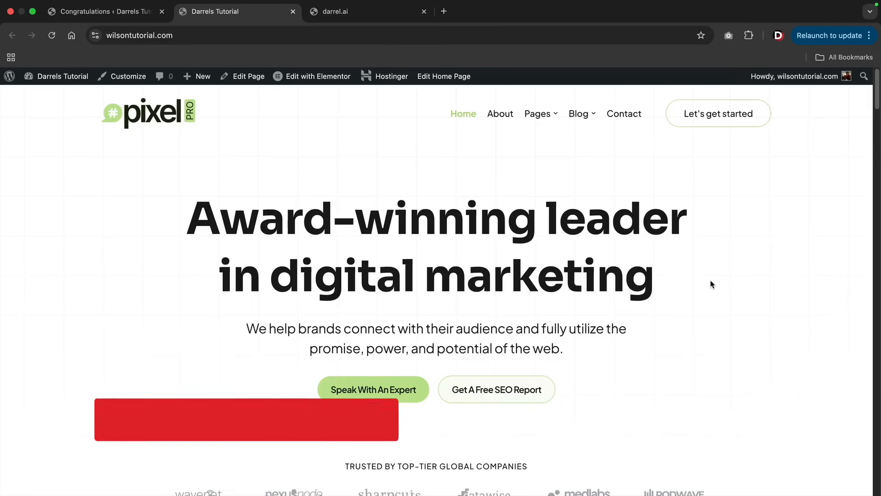
scroll(711, 282, down, 5)
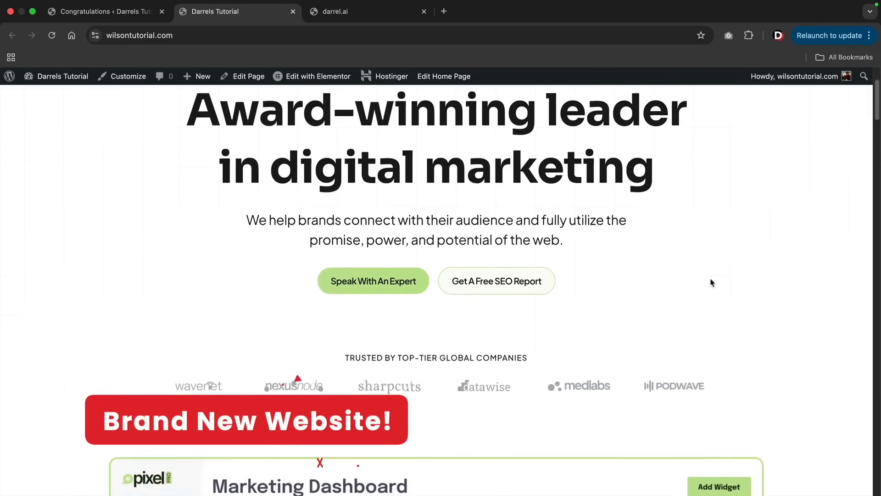
scroll(711, 281, down, 10)
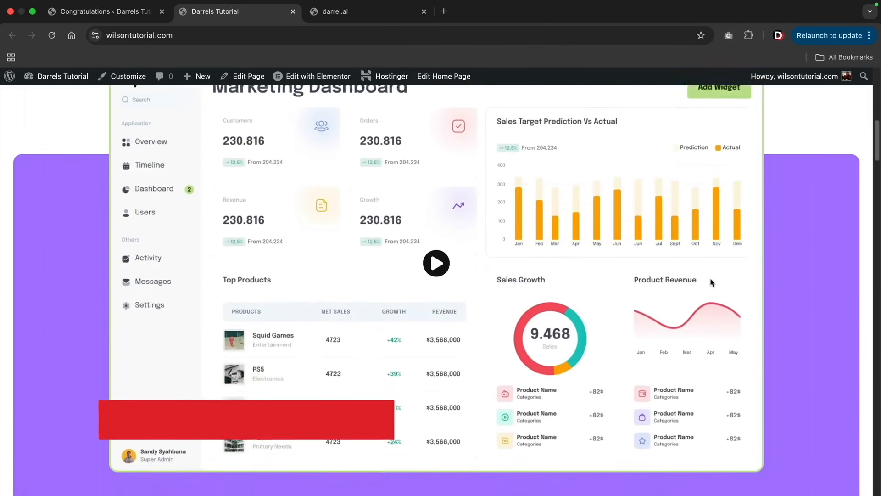
scroll(710, 281, down, 5)
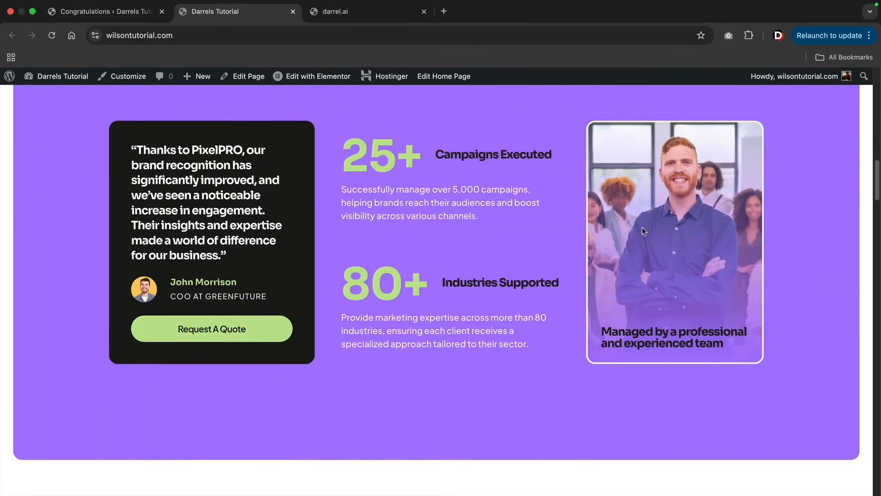
scroll(514, 281, down, 9)
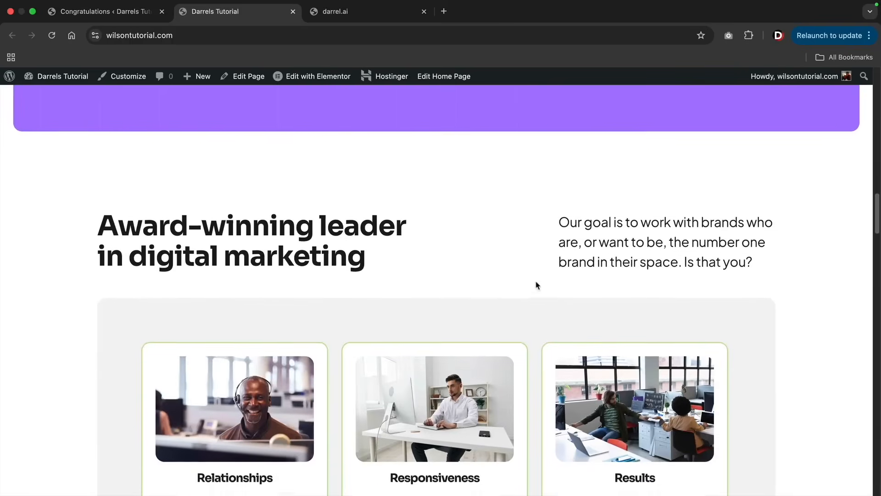
scroll(530, 278, down, 7)
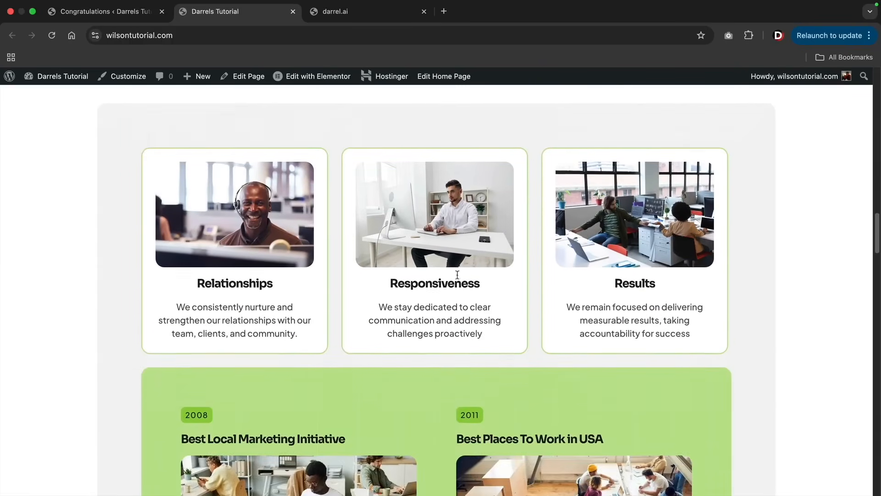
- Look through the remaining sections of the home page down to the footer and return to its beginning
scroll(457, 274, down, 7)
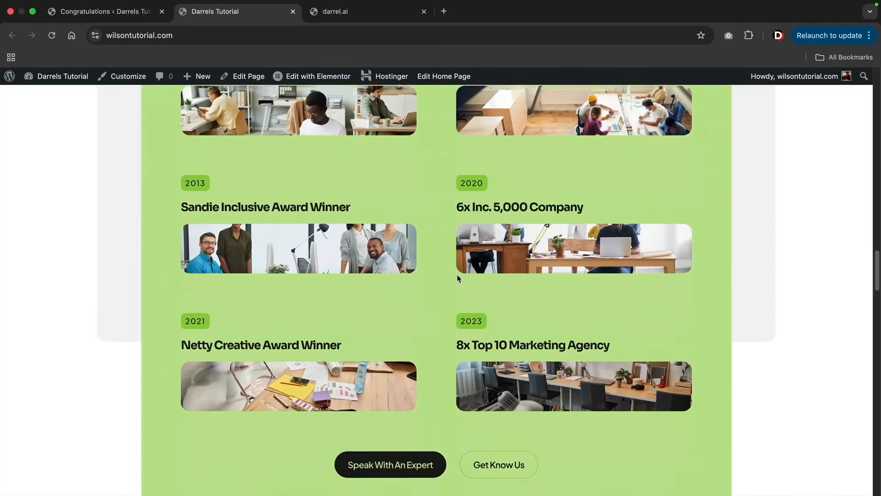
scroll(458, 278, down, 8)
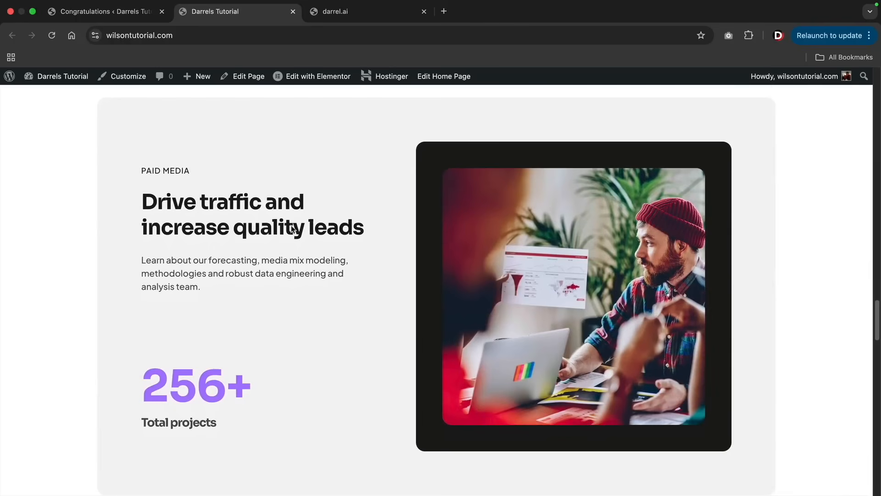
scroll(483, 271, down, 9)
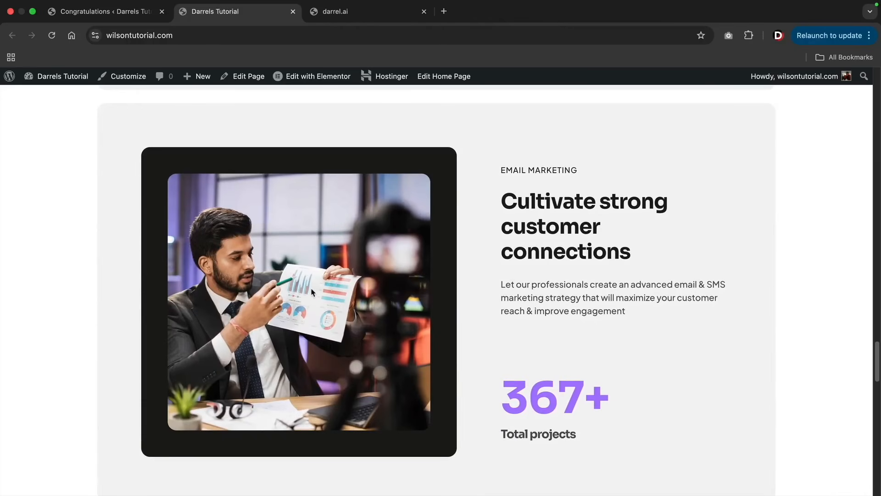
scroll(312, 292, down, 10)
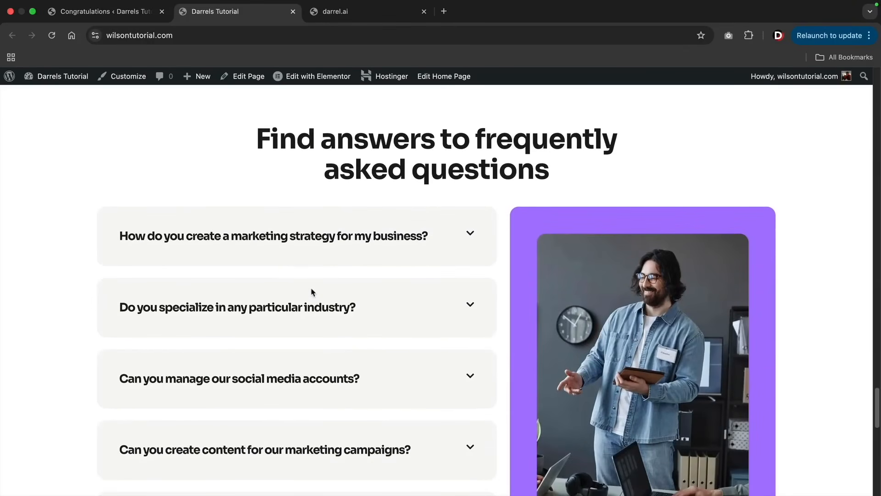
scroll(312, 292, down, 13)
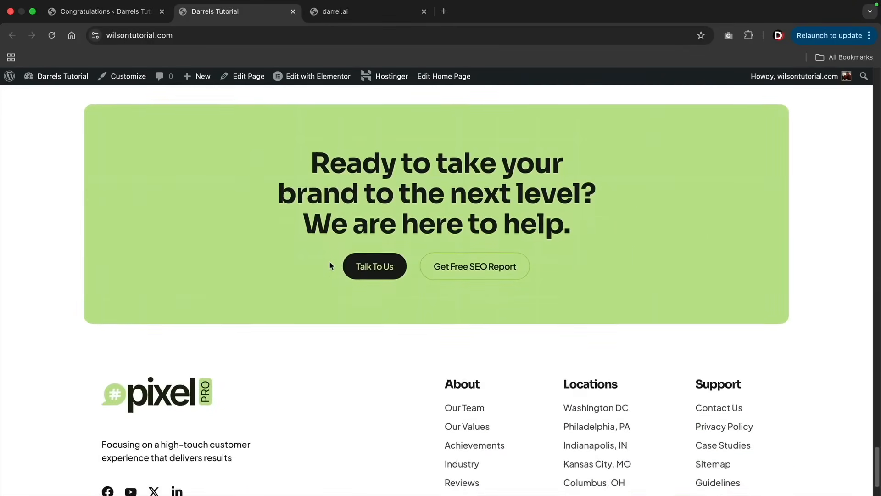
scroll(322, 275, up, 1)
scroll(411, 262, down, 3)
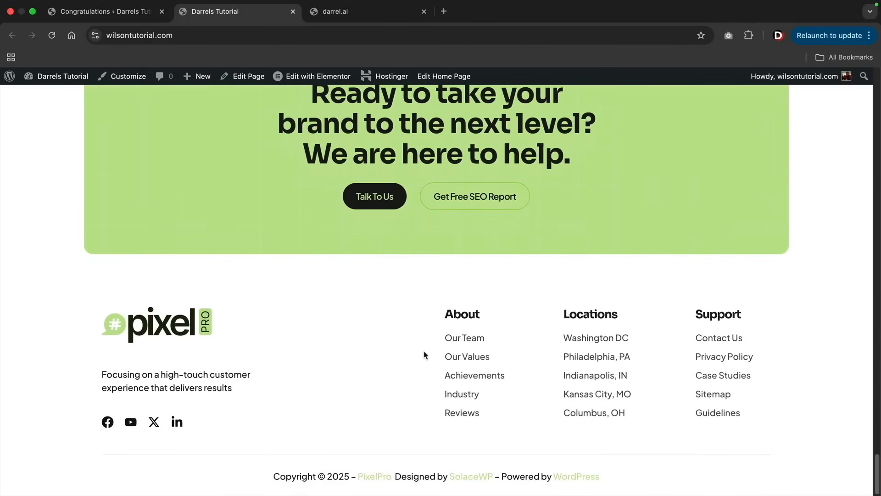
drag(879, 474, 877, 83)
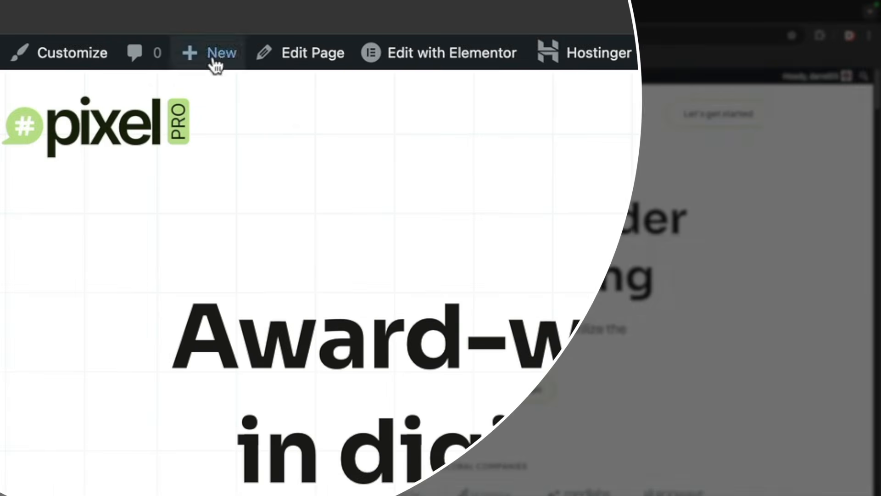
- Create a new page titled "Practice" and publish it
mouse_move(206, 79)
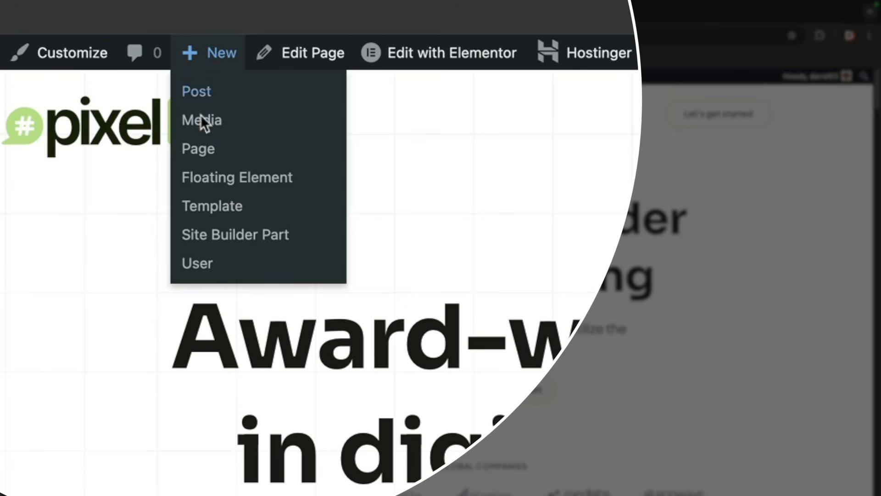
click(197, 154)
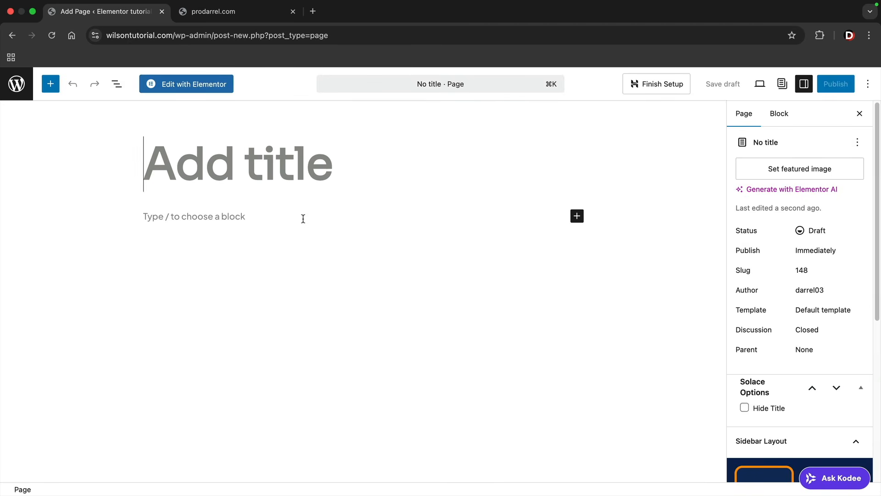
text(Practice)
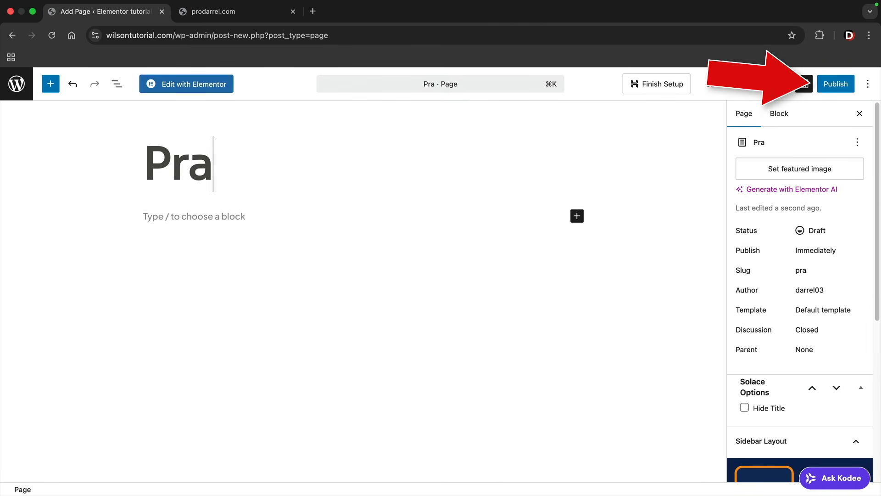
click(829, 90)
click(829, 87)
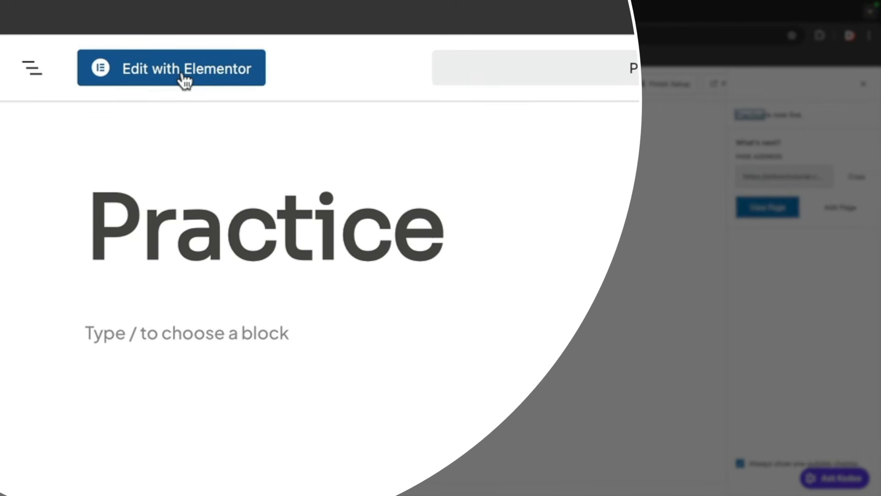
- Open the Practice page for editing with Elementor and close the AI notification and the Structure overview
click(192, 89)
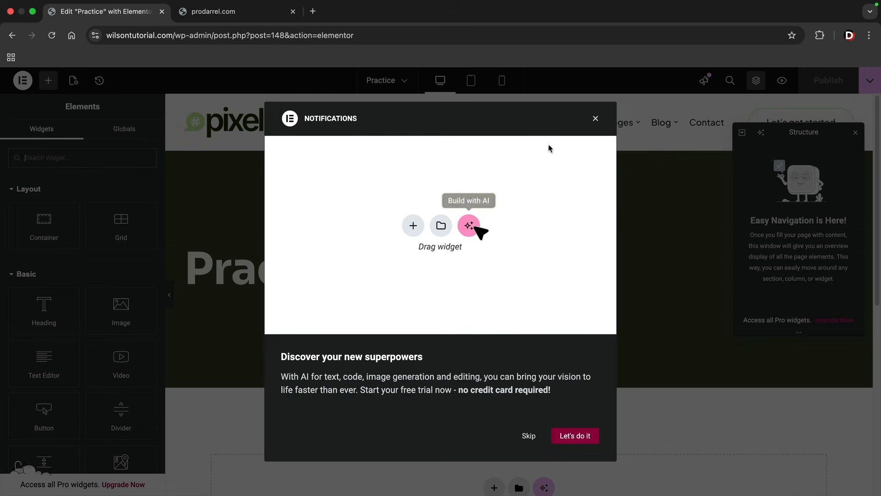
click(596, 118)
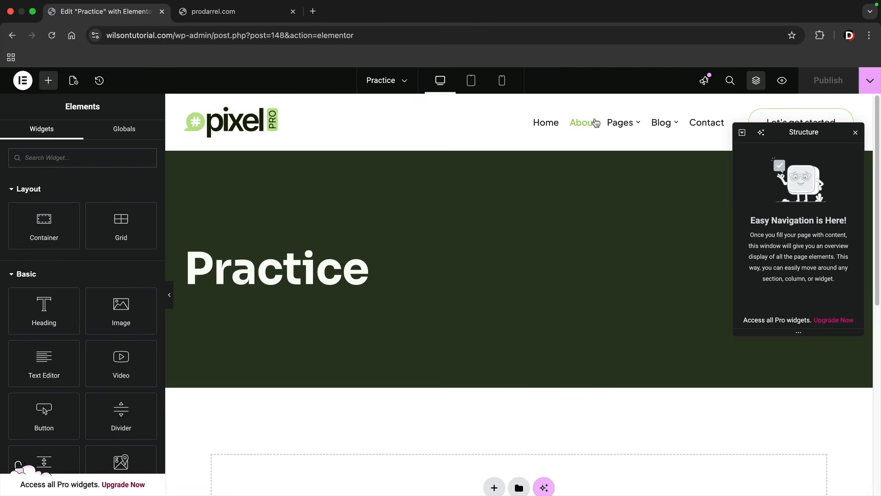
click(857, 134)
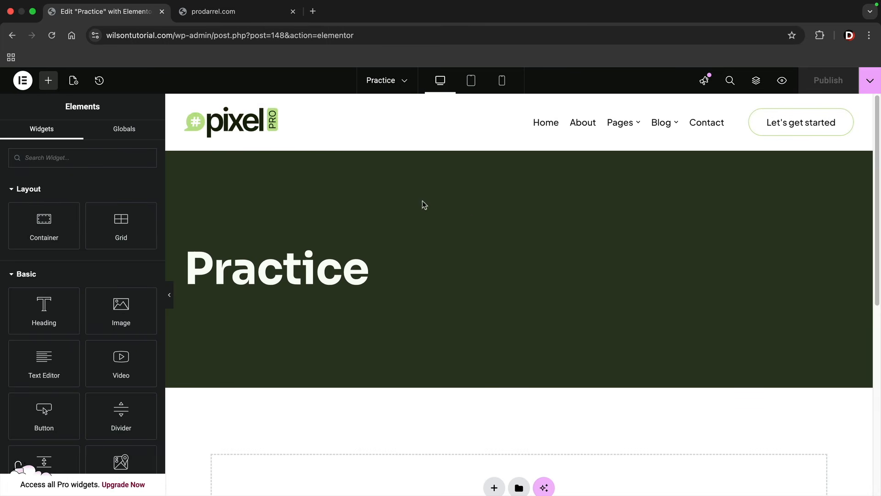
- Set the Practice page's layout to Elementor Full Width in the page settings
click(73, 82)
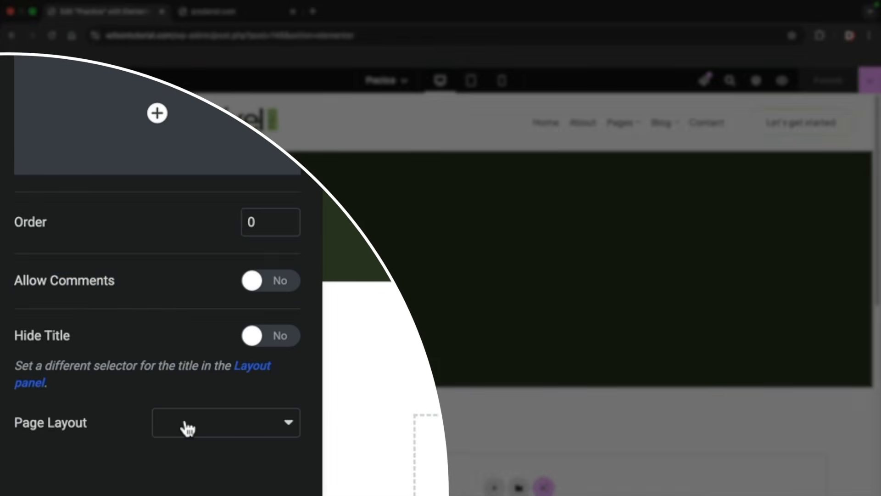
click(96, 457)
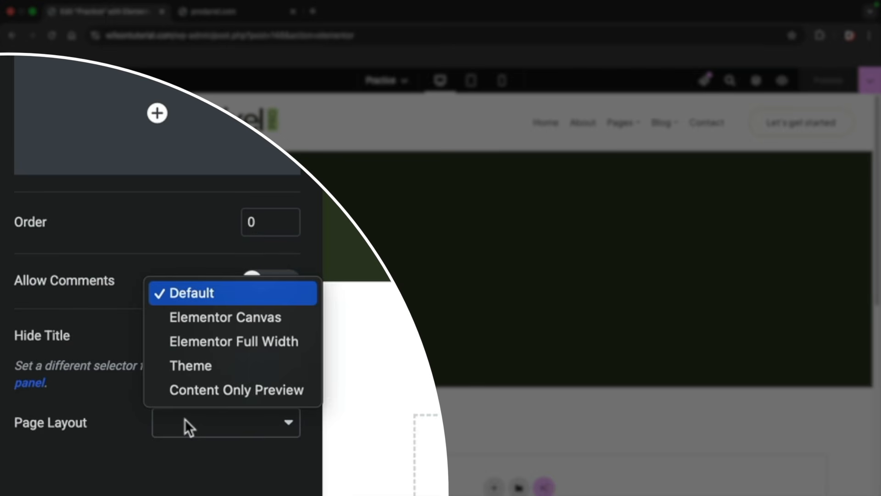
click(210, 343)
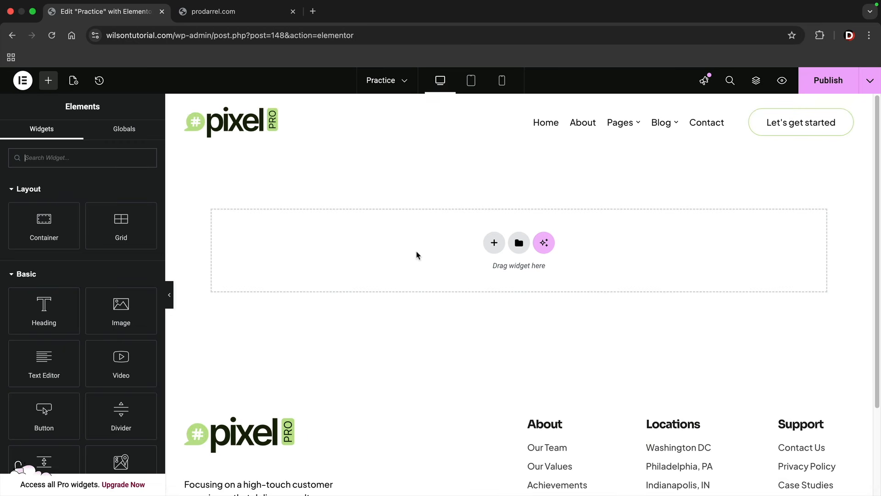
- Add a Flexbox container with two equal columns side by side to the page
click(494, 243)
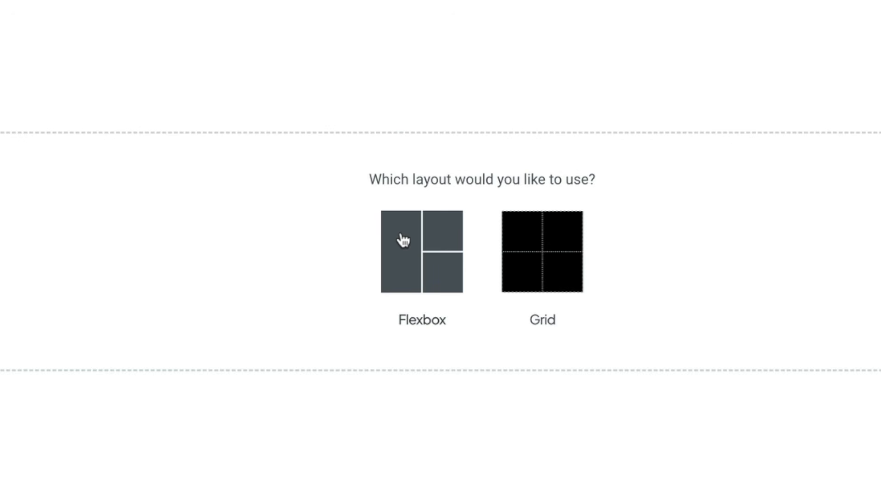
click(402, 251)
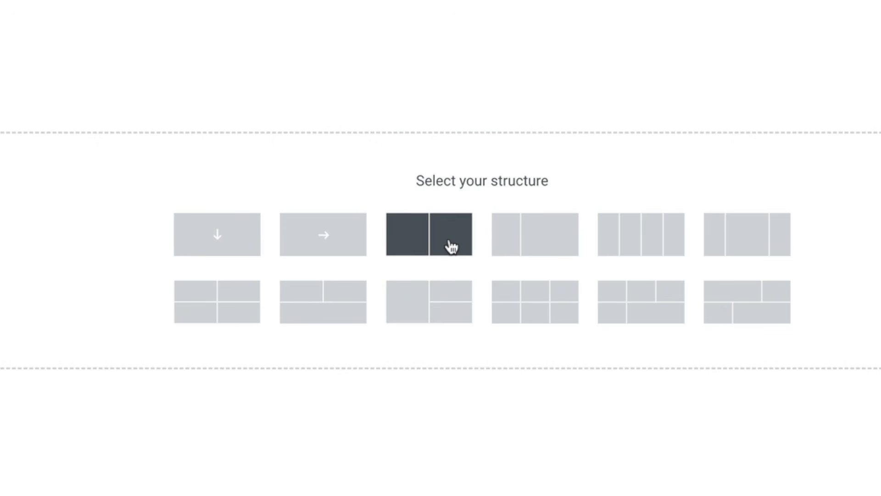
click(452, 247)
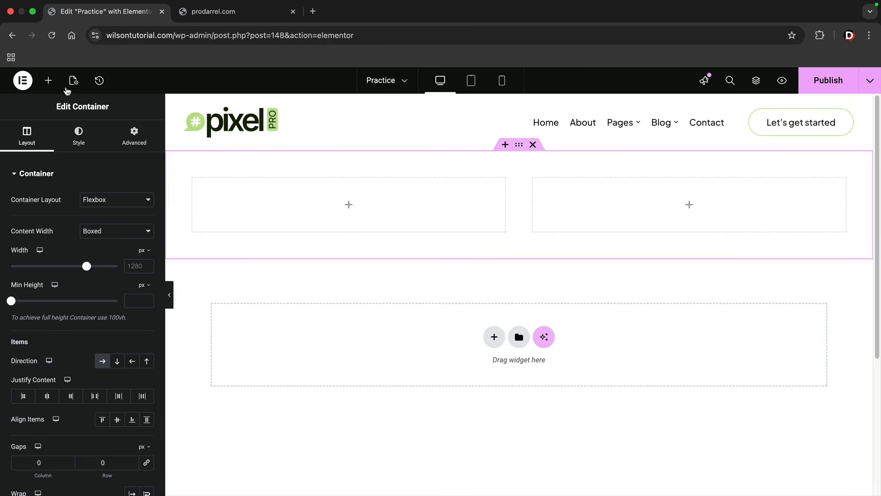
- Look through the available Elementor widgets, including the Basic, Pro and General groups
click(48, 82)
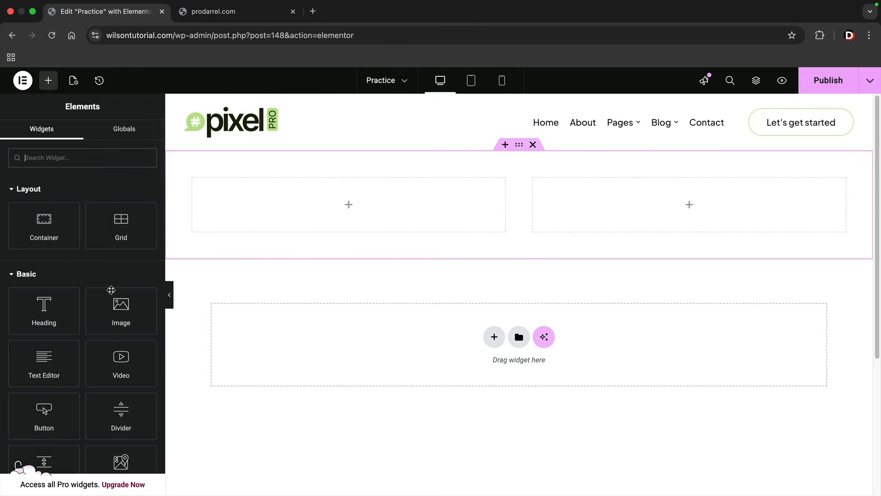
scroll(58, 280, down, 3)
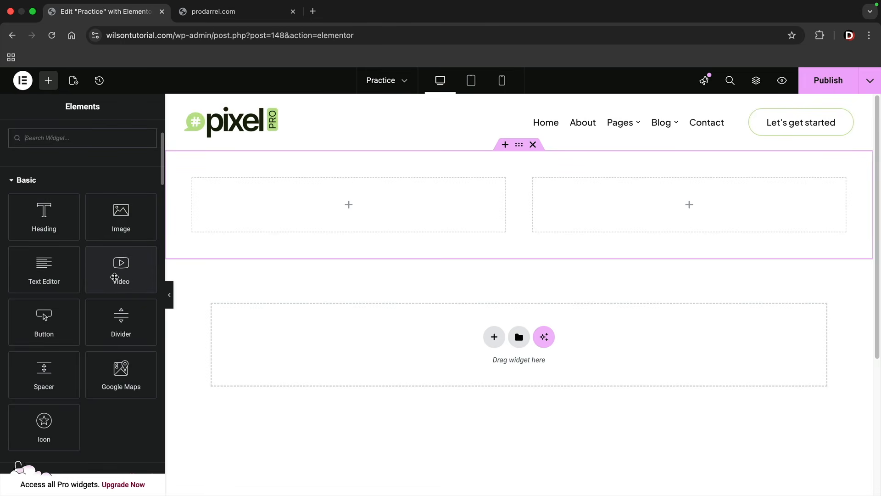
scroll(114, 277, down, 9)
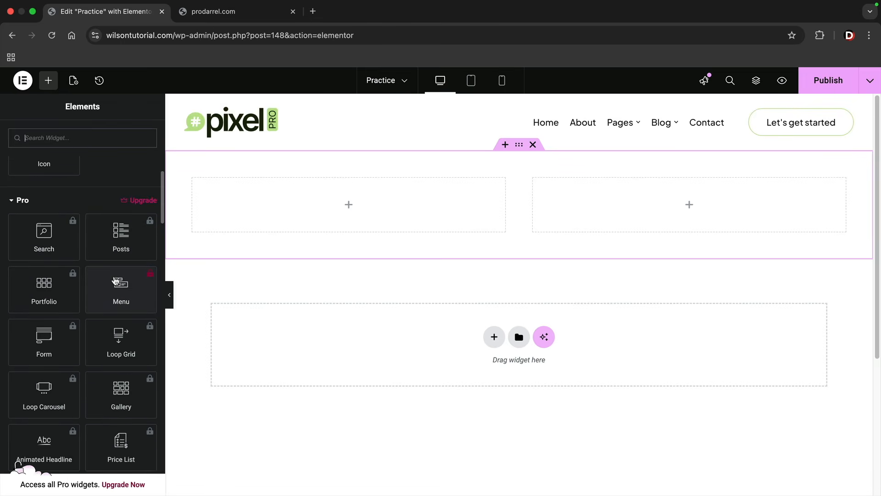
scroll(115, 281, down, 1)
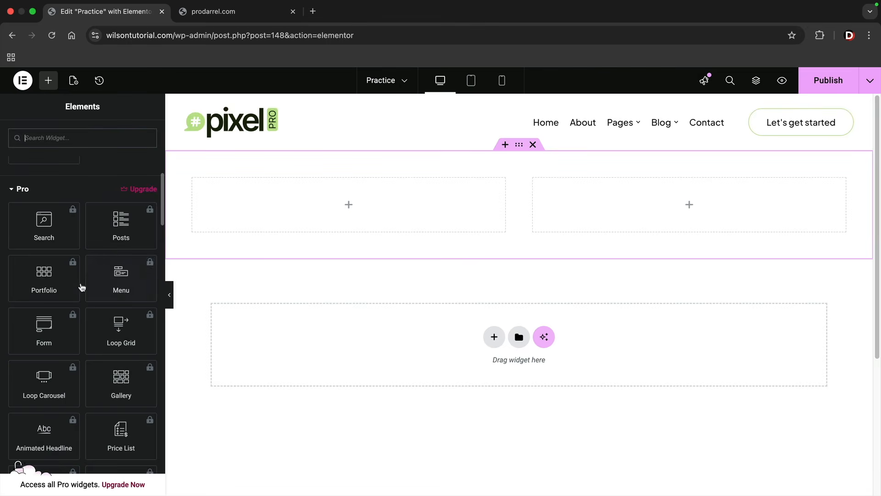
scroll(96, 291, down, 20)
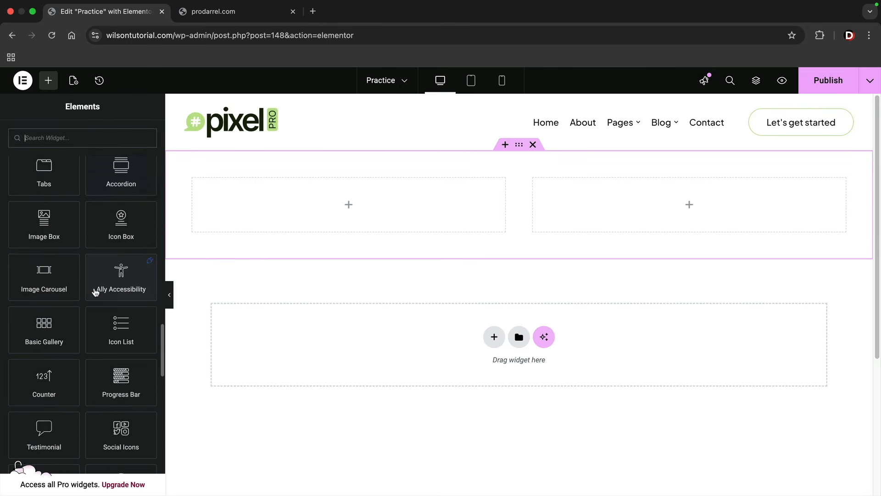
scroll(95, 292, up, 2)
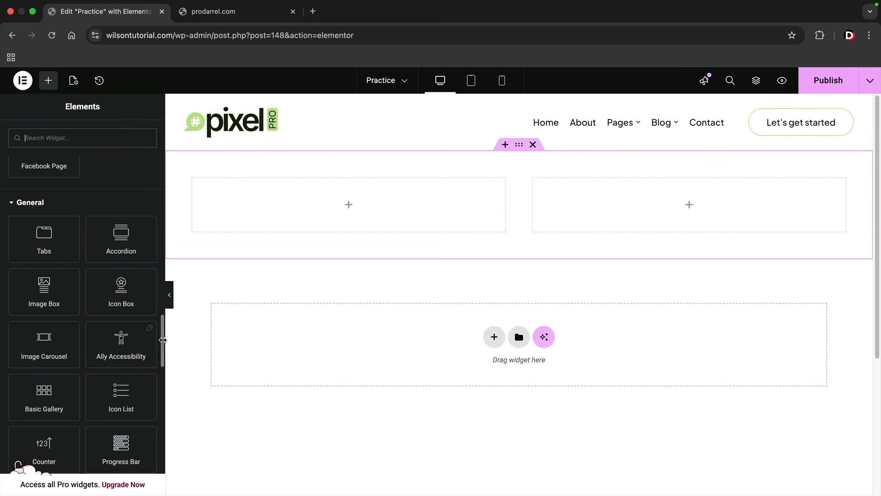
scroll(163, 339, up, 1)
scroll(162, 179, down, 10)
scroll(162, 178, up, 5)
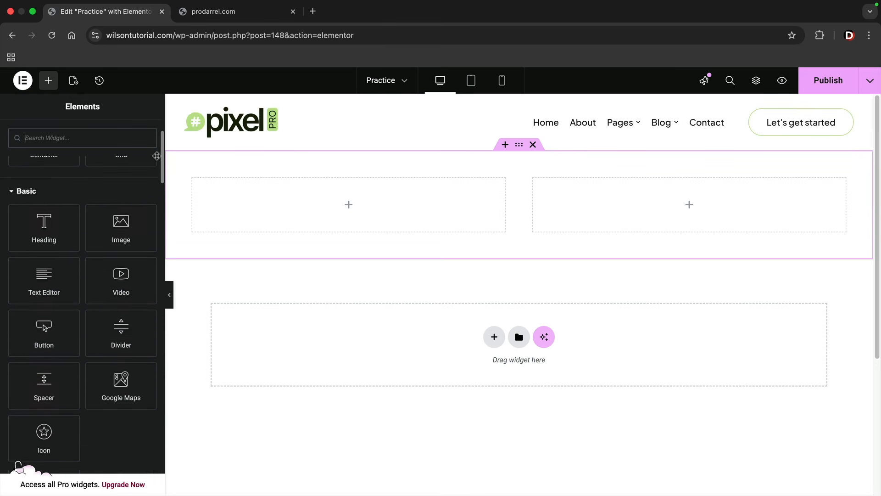
- Add a Heading widget to the container's first column and view its style and advanced settings
drag(53, 258, 275, 202)
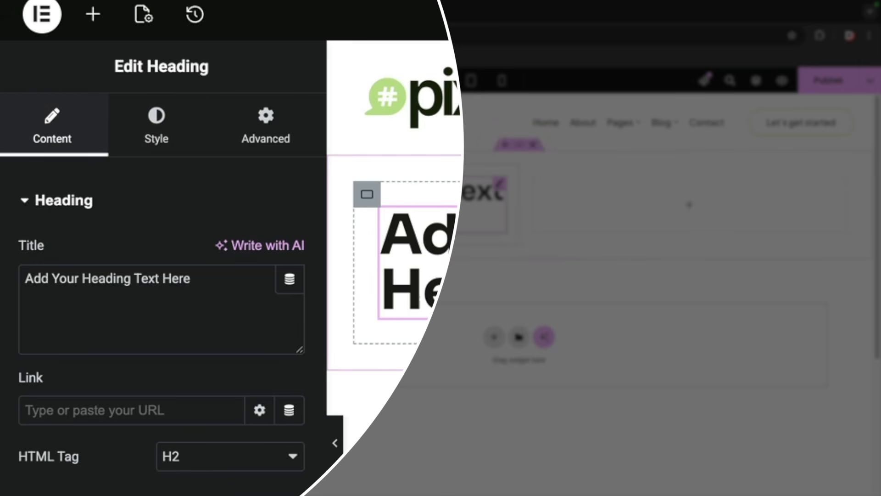
click(174, 139)
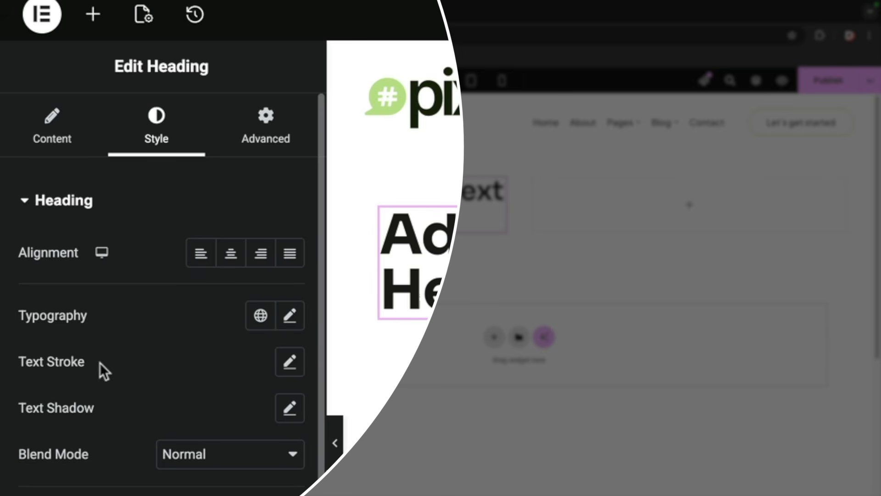
click(274, 145)
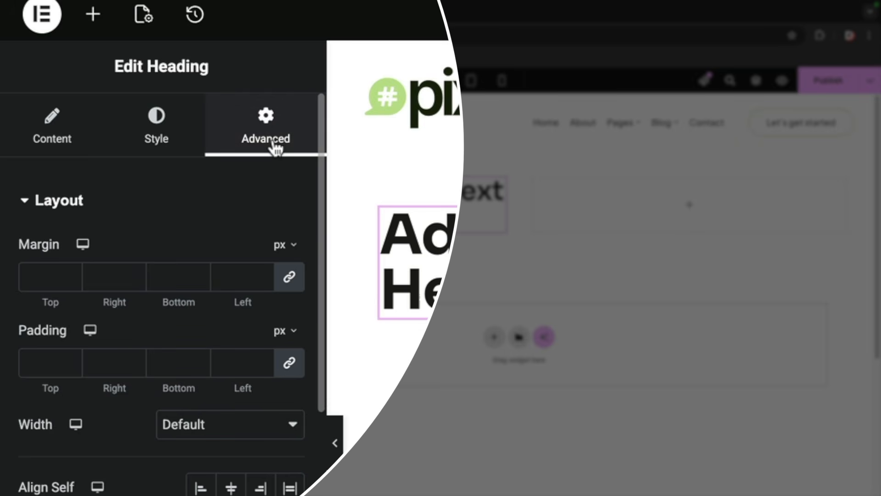
- Try a padding of 68 px on all sides of the heading and clear it again
click(70, 360)
click(70, 360)
drag(70, 360, 70, 359)
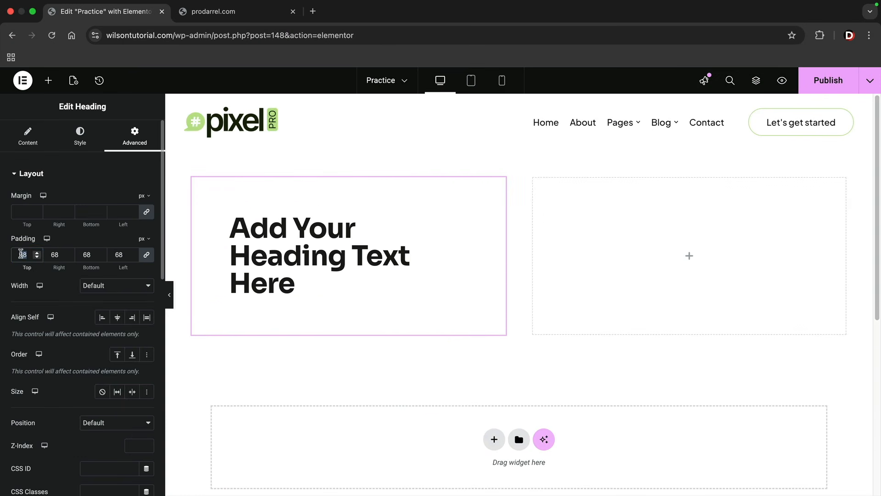
key(BackSpace)
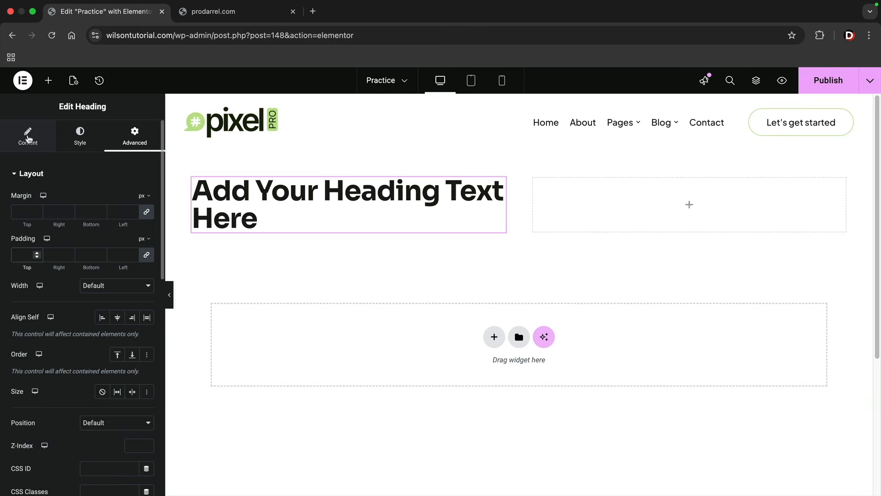
- Dismiss the accessibility tip in the heading's content settings and replace the heading's title with the person's full name
click(29, 139)
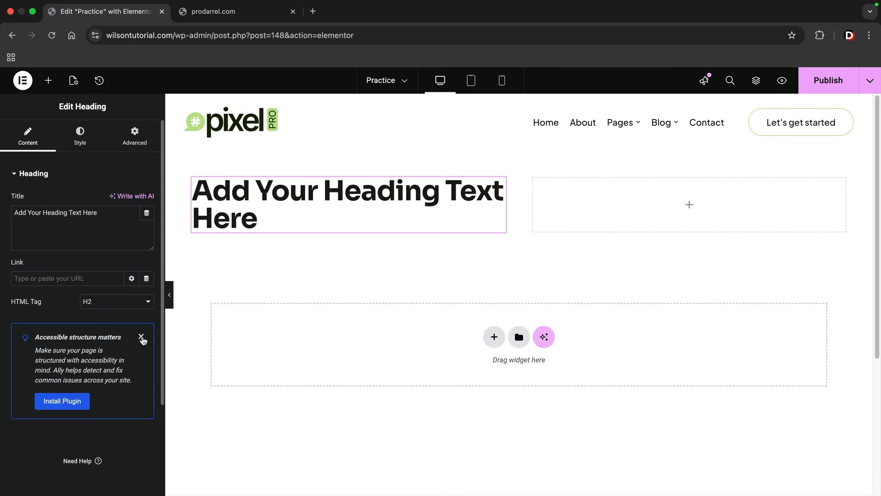
click(142, 337)
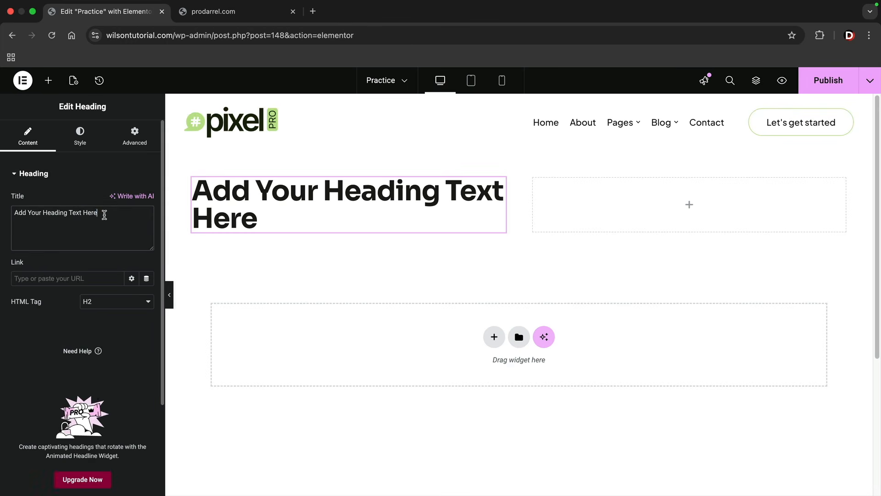
triple_click(104, 215)
text(Darrel Wilson)
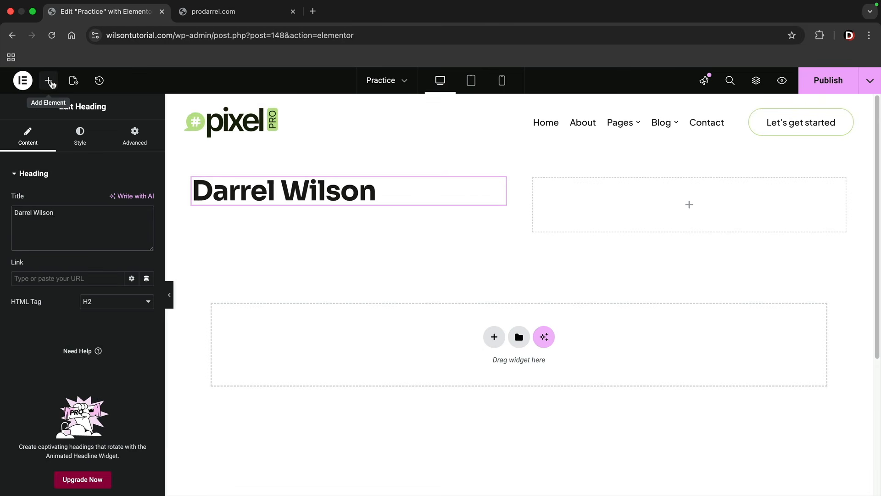
- Add an Image widget below the heading and use the media library photo of the businessman in a white shirt at a desk
click(49, 80)
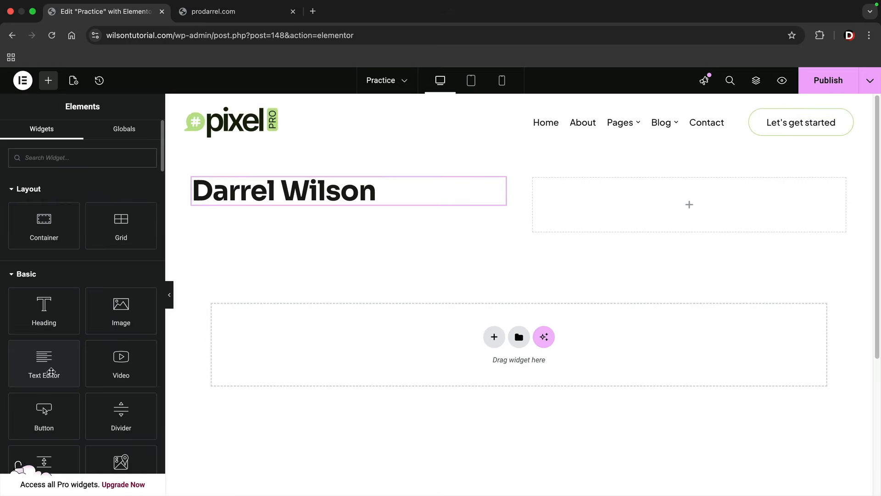
drag(120, 310, 261, 196)
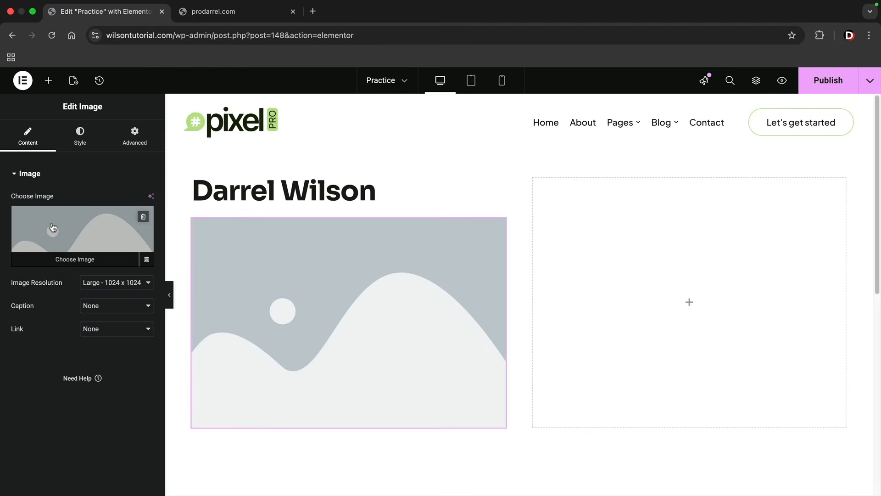
click(52, 228)
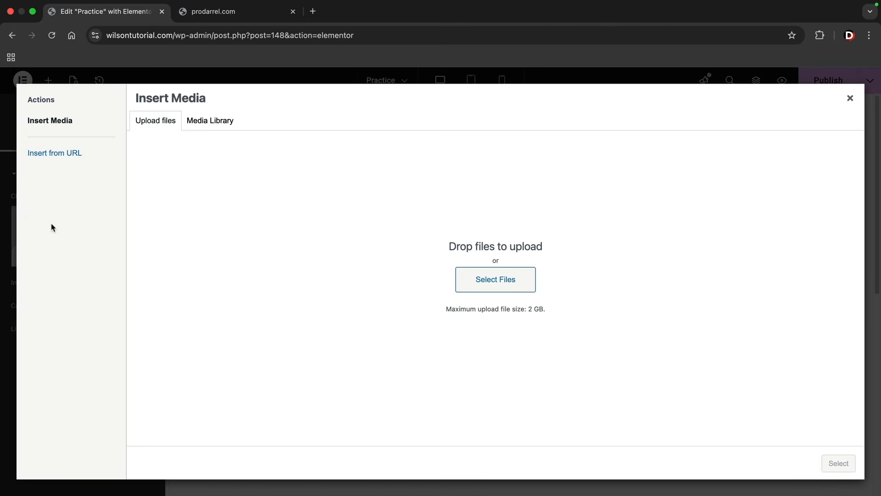
click(210, 122)
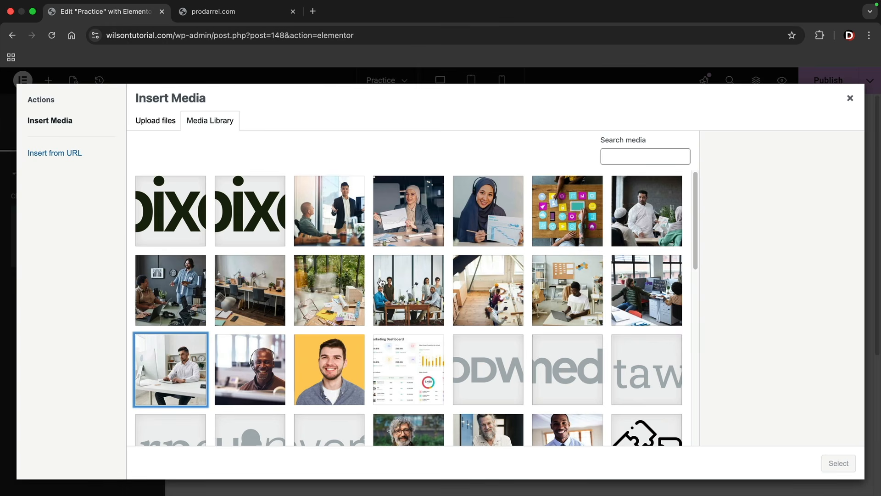
click(168, 366)
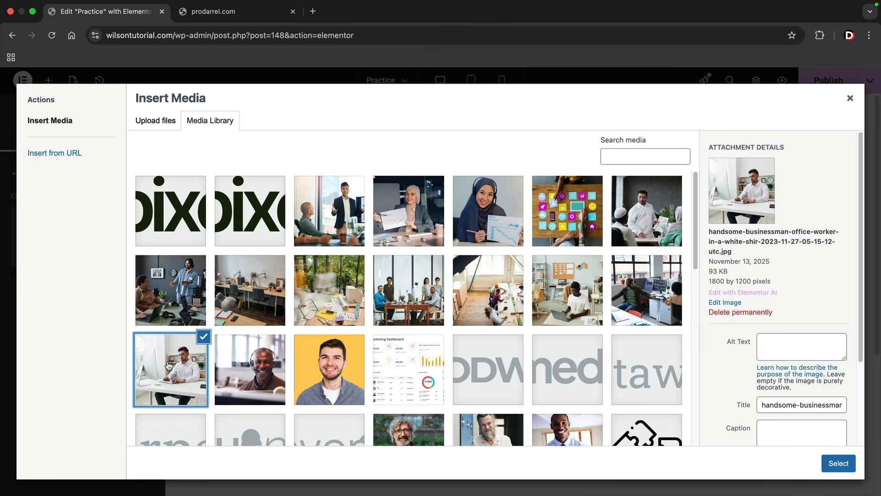
click(839, 464)
- Try the image at Large - 1024 x 1024 resolution and set it back to 1536 x 1536
click(112, 283)
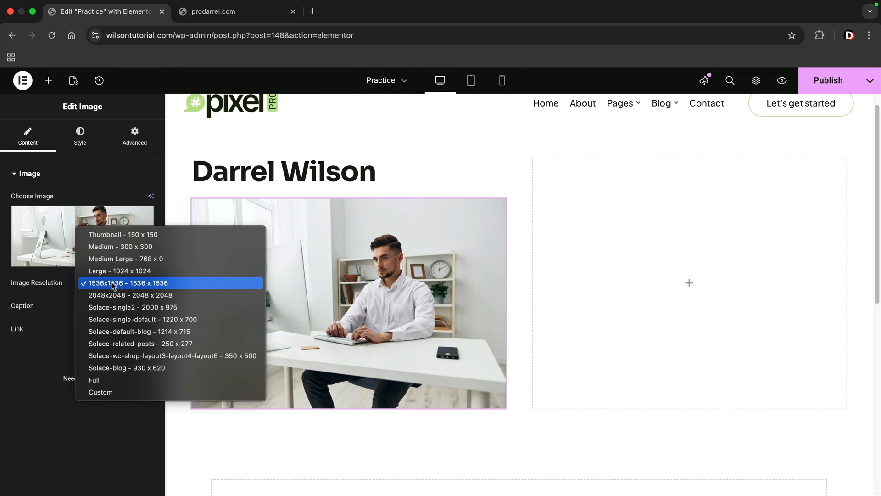
click(114, 282)
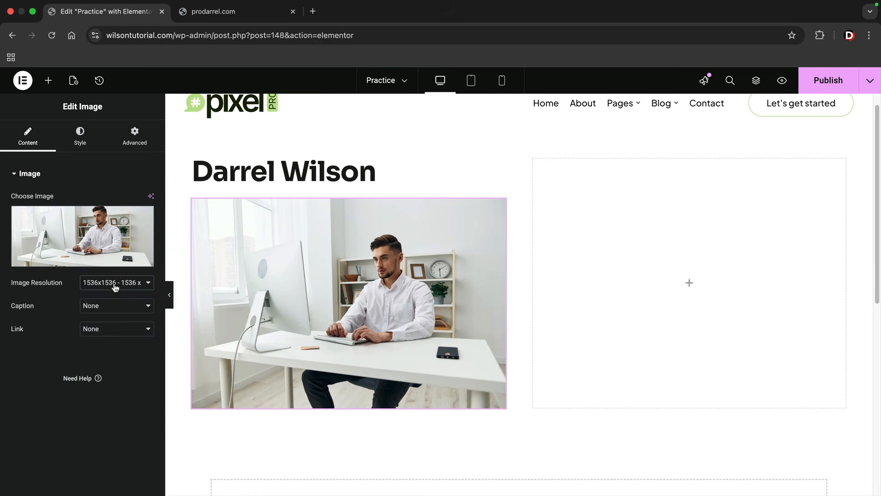
click(116, 278)
click(116, 270)
scroll(275, 308, down, 1)
scroll(275, 308, down, 1)
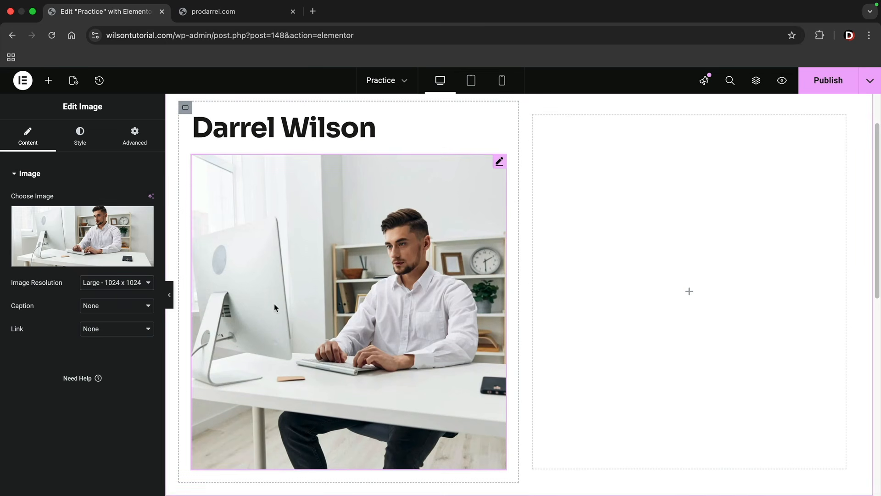
click(131, 284)
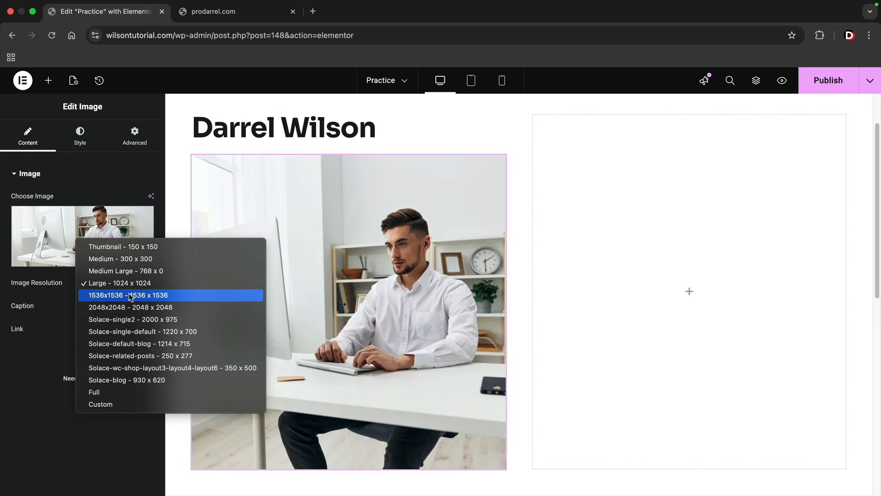
click(129, 295)
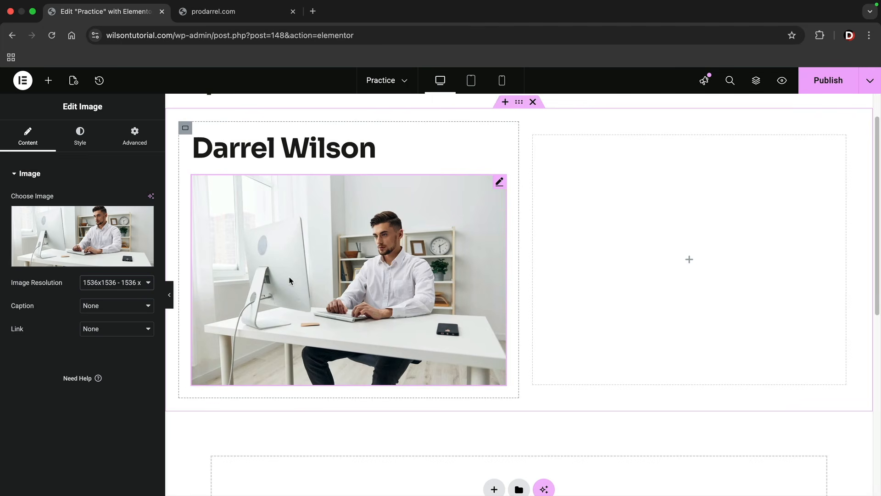
- Add a Text Editor widget below the image and append the person's full name to its placeholder paragraph
click(48, 80)
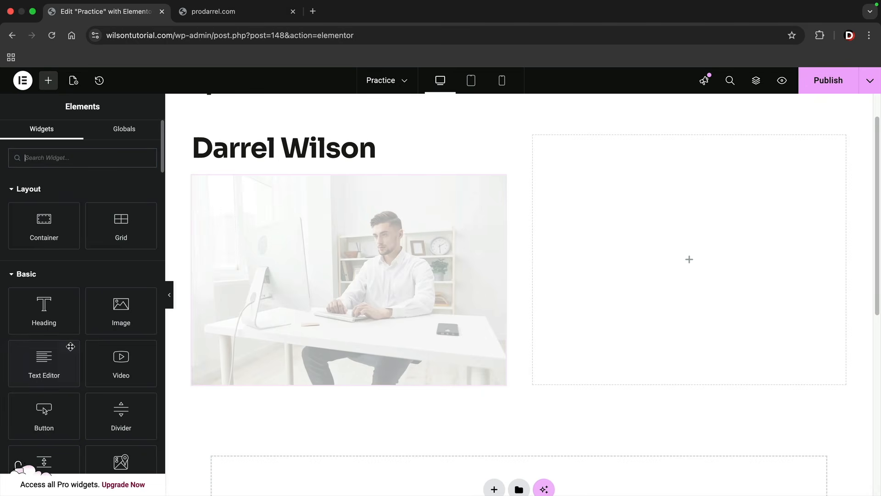
drag(39, 362, 230, 384)
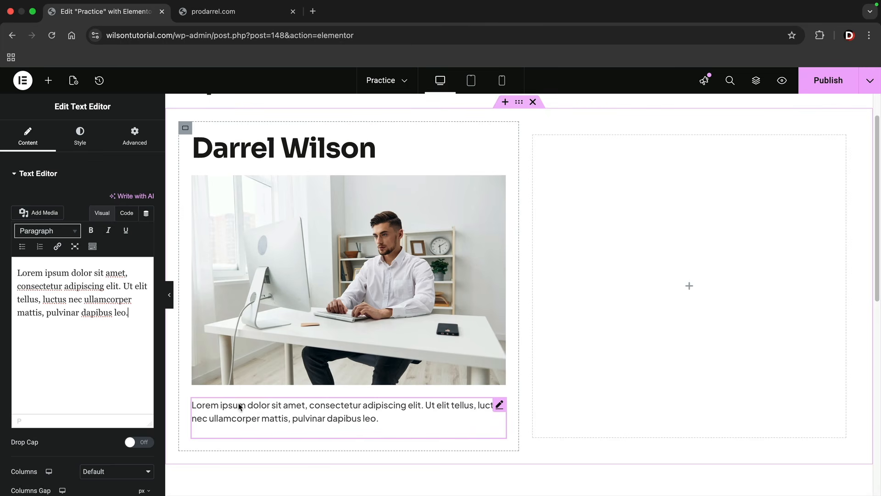
text(darrel wilson)
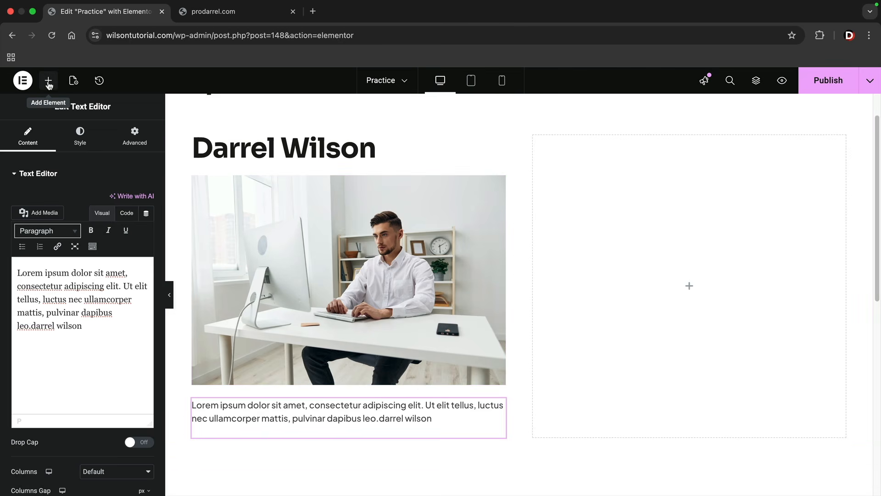
- Add a Button widget below the paragraph in the first column
click(49, 82)
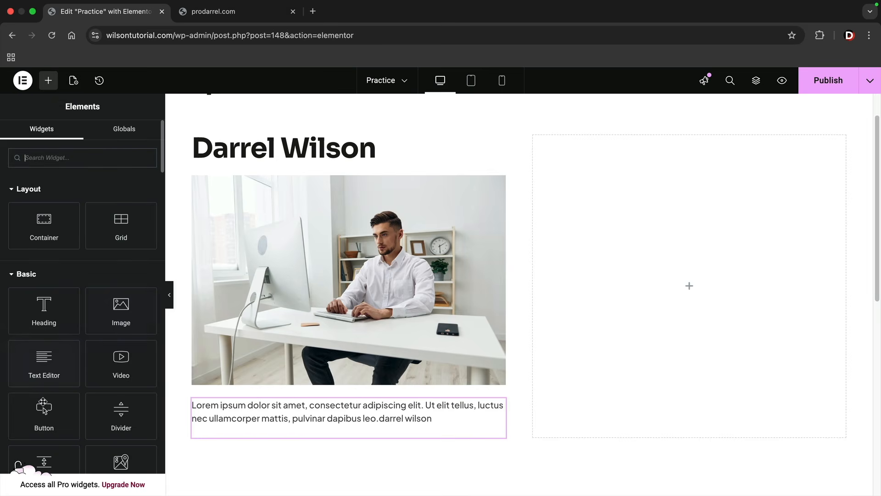
drag(44, 414, 222, 431)
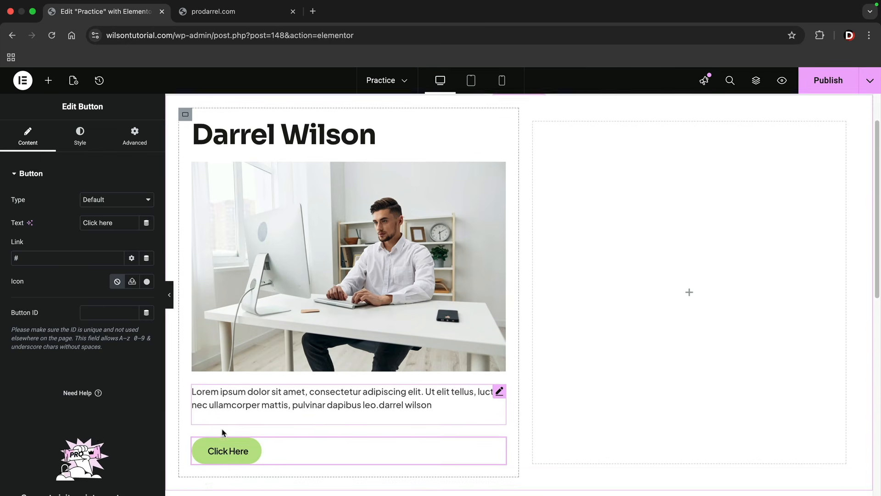
scroll(238, 395, up, 2)
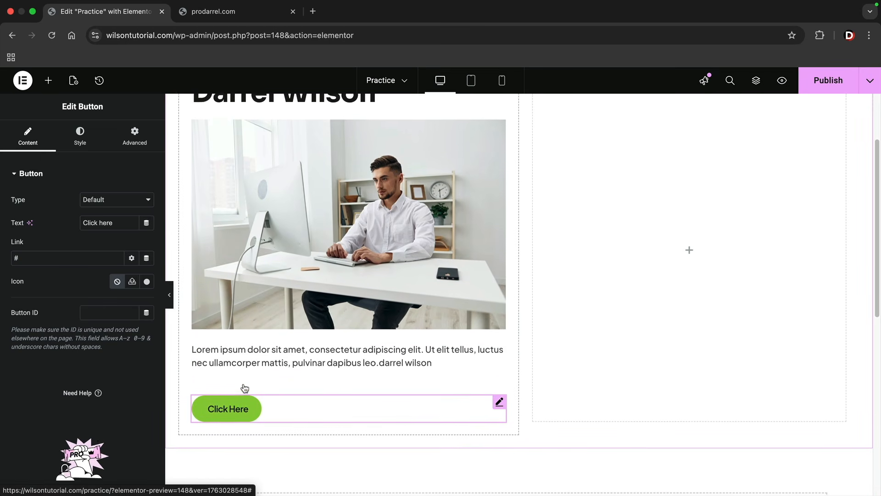
scroll(245, 389, up, 3)
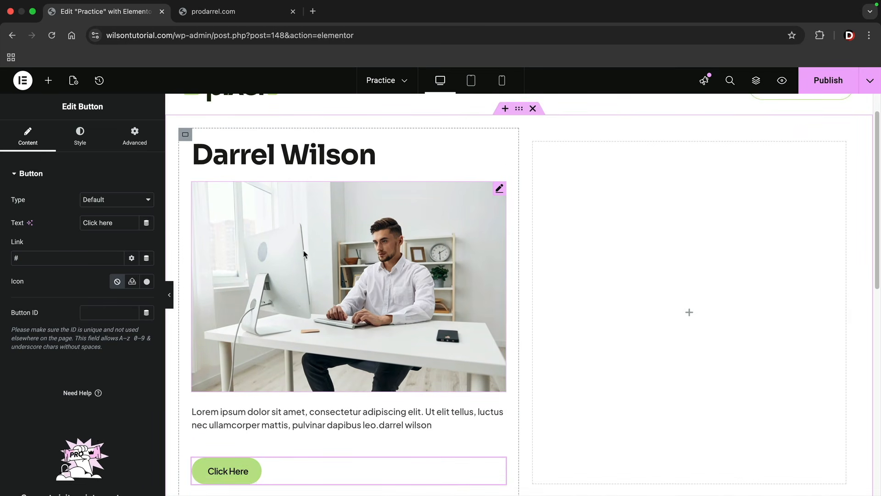
- Duplicate the heading and the image, moving one of each into the second column with the image below the heading
right_click(320, 157)
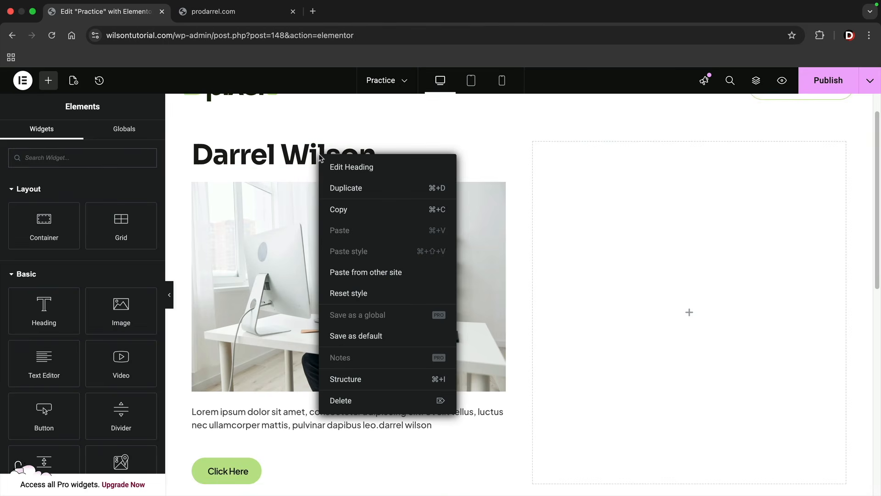
click(341, 189)
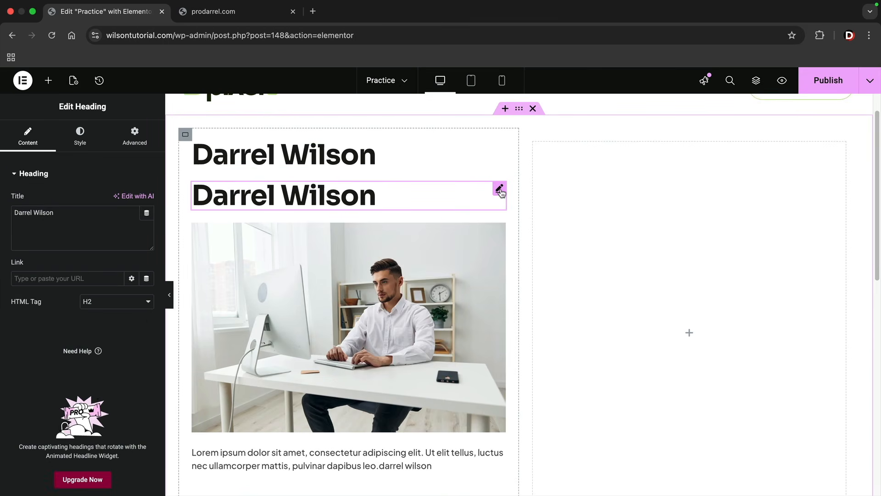
drag(501, 191, 580, 191)
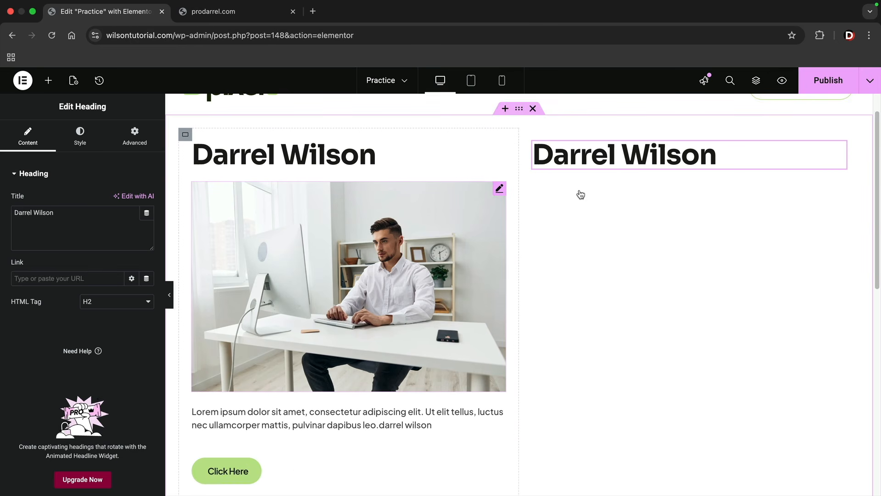
right_click(387, 223)
click(403, 255)
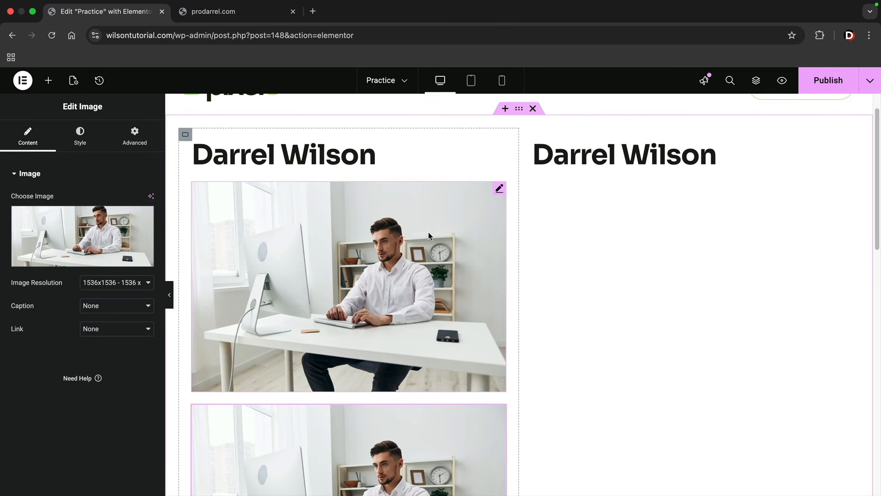
drag(498, 190, 566, 164)
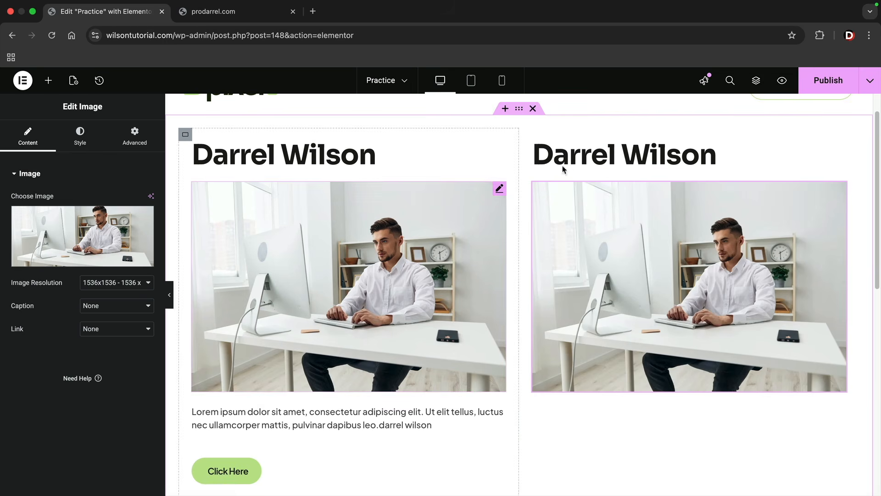
- Duplicate the paragraph text widget and move the copy below the image in the second column
right_click(319, 407)
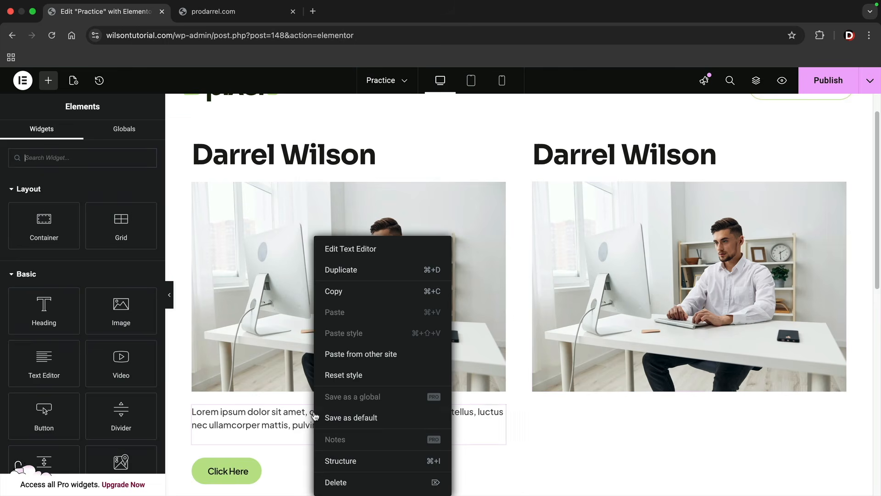
click(365, 270)
drag(499, 464, 576, 384)
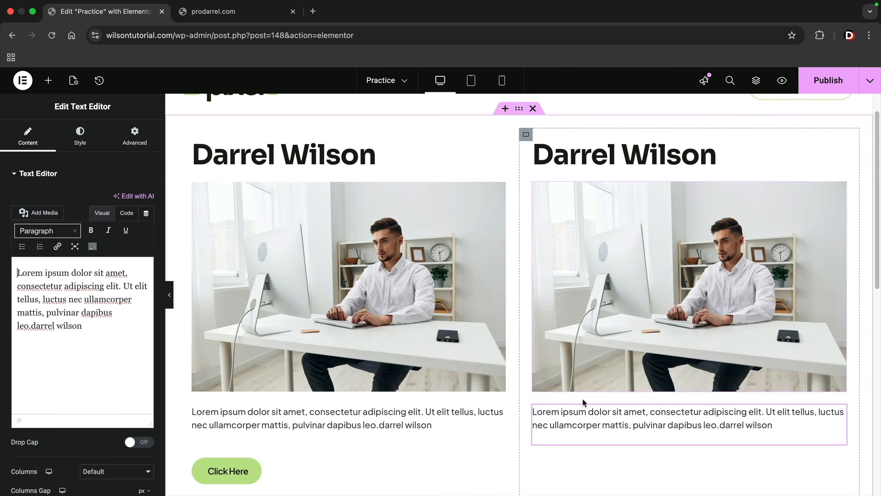
- Delete the text, image and heading widgets from the second column
right_click(581, 420)
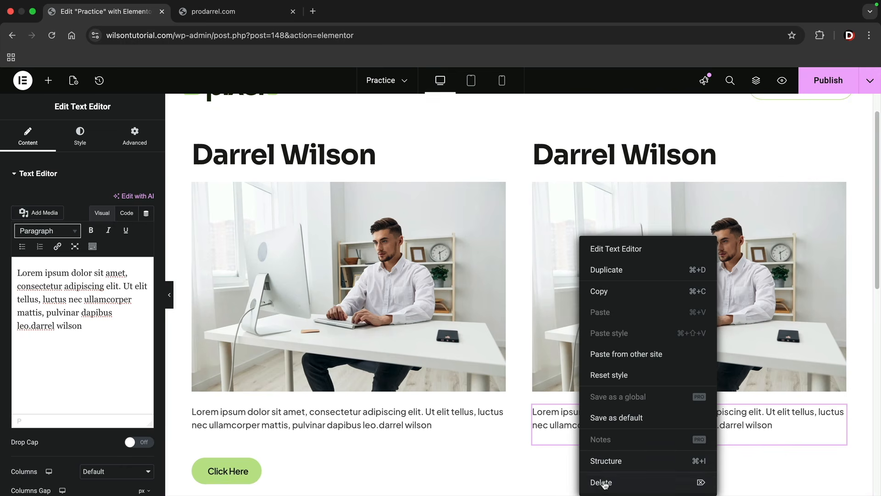
click(604, 482)
right_click(597, 237)
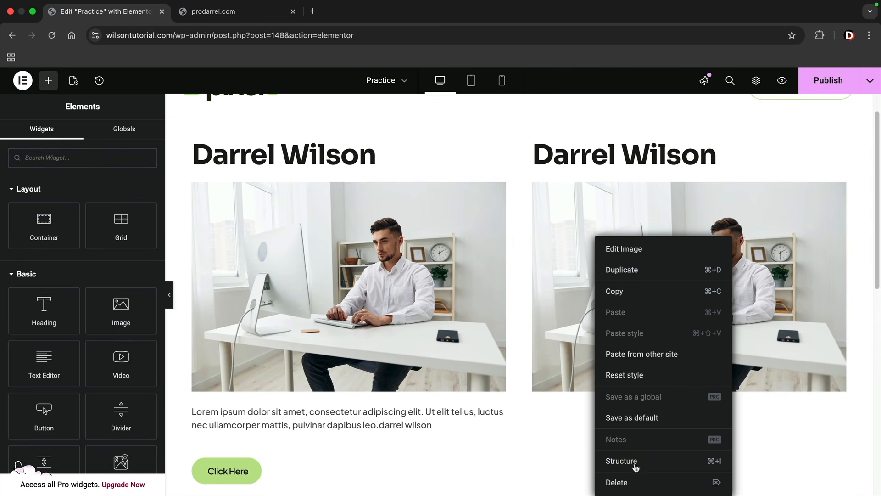
click(620, 482)
right_click(539, 159)
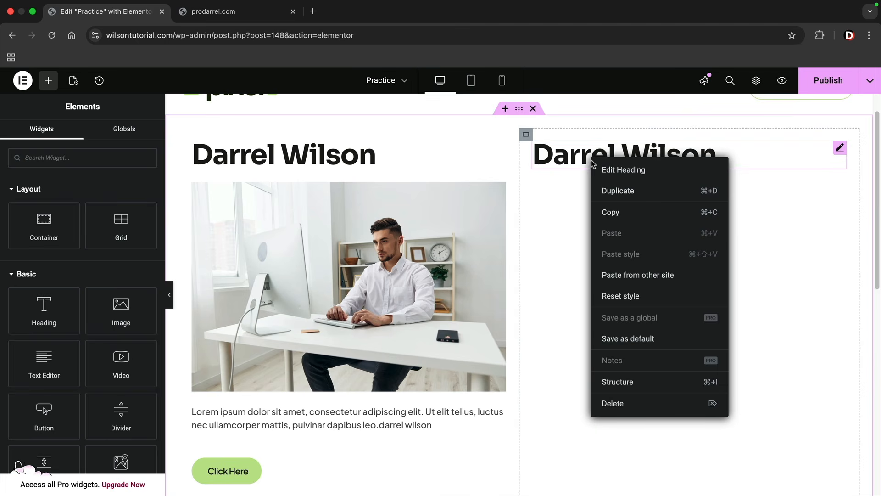
click(631, 404)
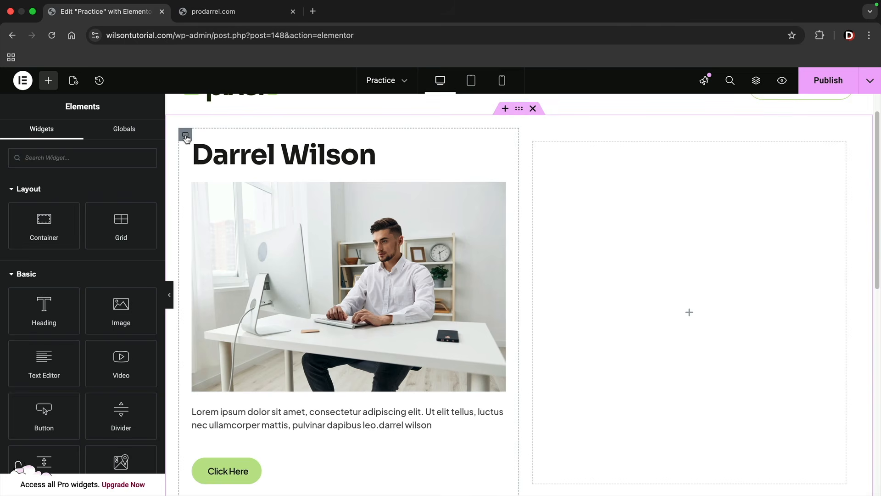
- Duplicate the first column's inner container with all its widgets, and duplicate that copy once more
right_click(186, 138)
click(206, 170)
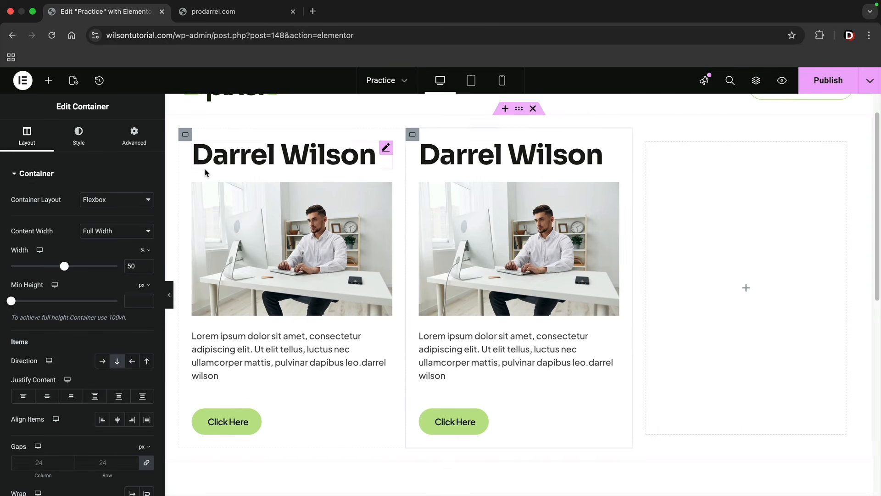
right_click(412, 134)
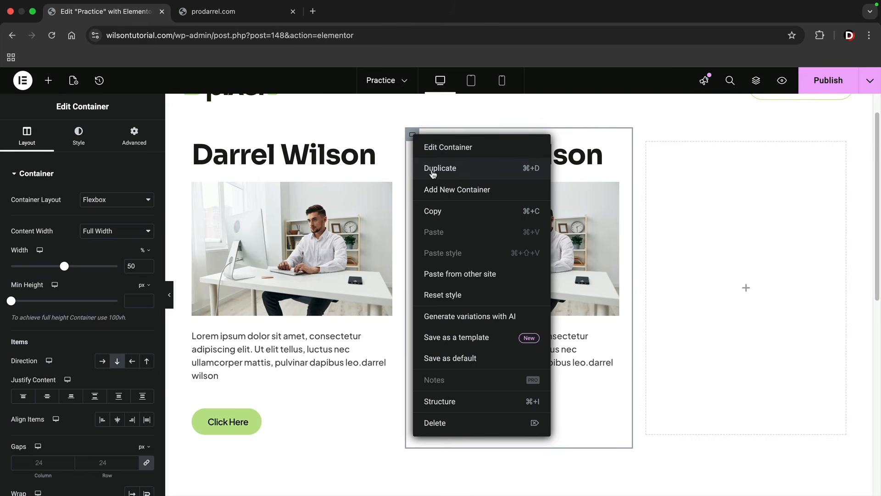
click(434, 173)
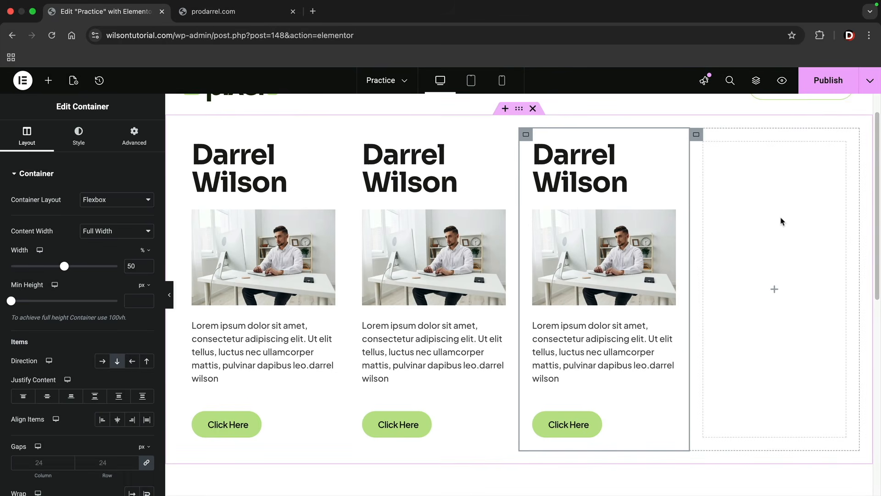
- Delete the empty last column container and duplicate the whole parent container with its three filled columns
right_click(777, 251)
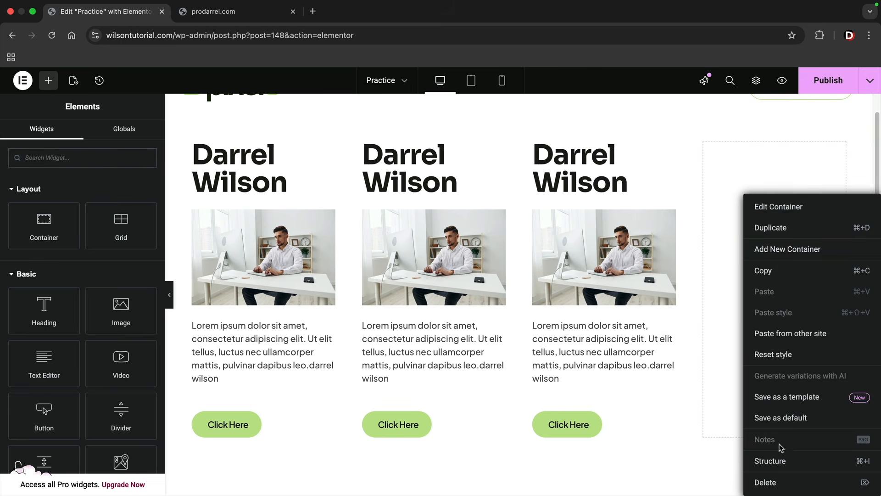
click(775, 481)
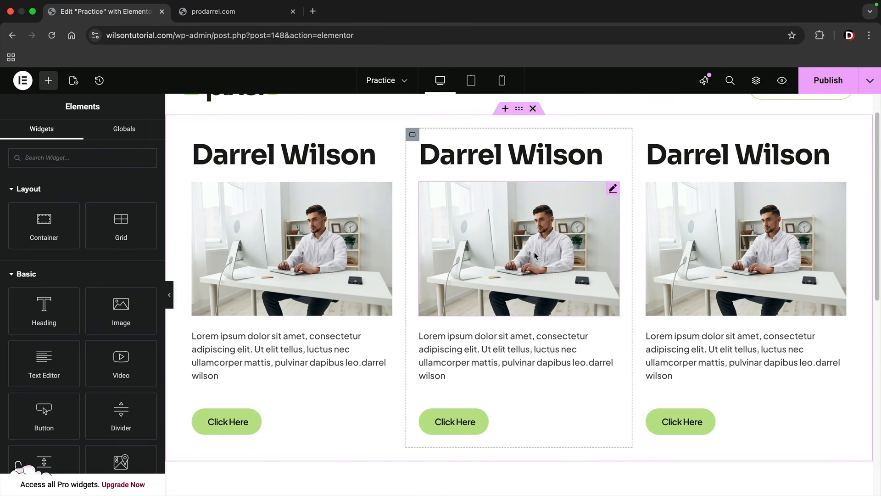
right_click(519, 111)
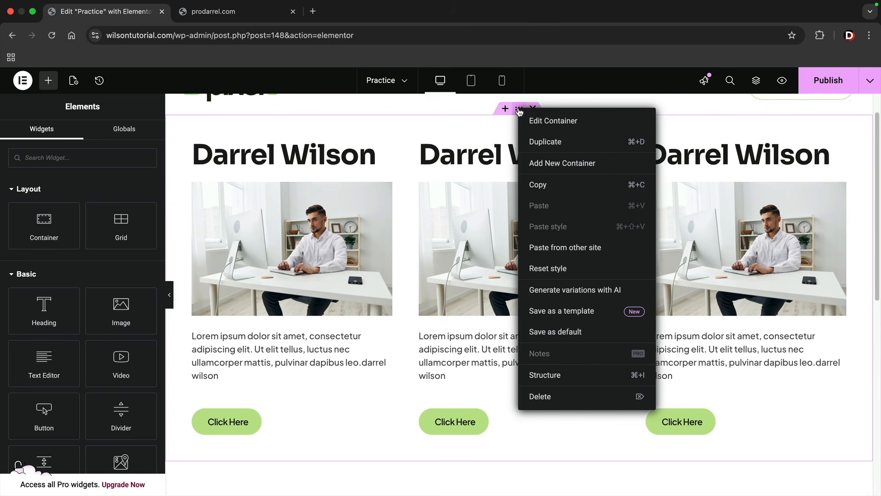
click(538, 141)
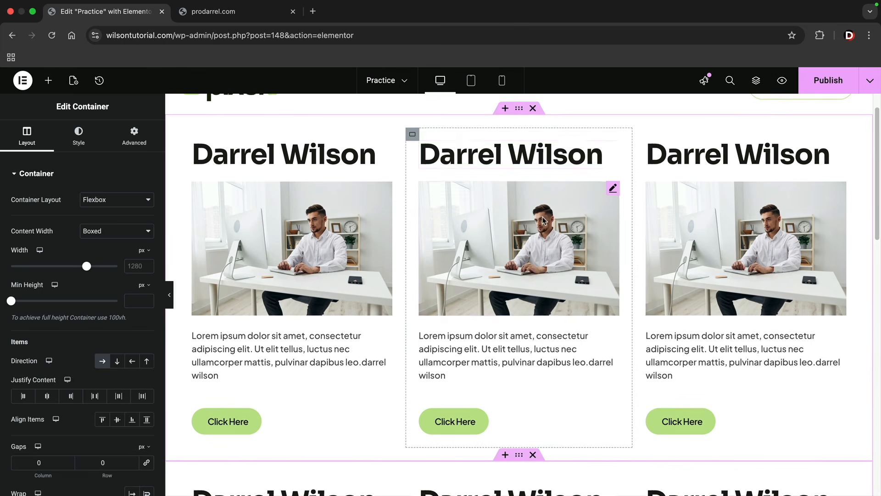
- Delete the duplicated parent container with the three columns, keeping the original one below the site header
scroll(544, 224, up, 1)
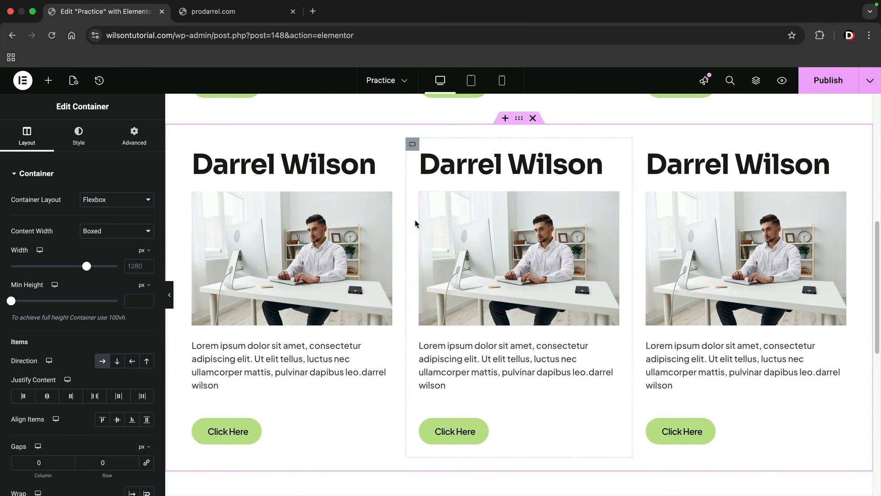
scroll(494, 236, up, 1)
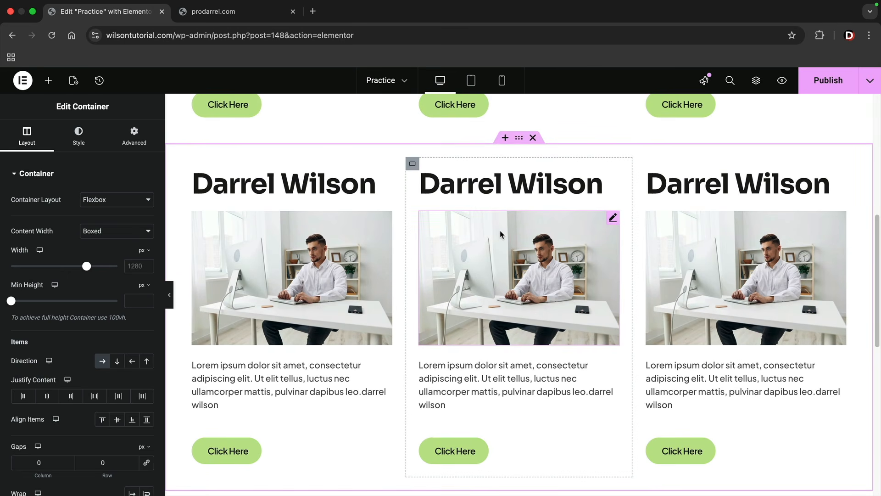
click(533, 138)
scroll(533, 185, up, 8)
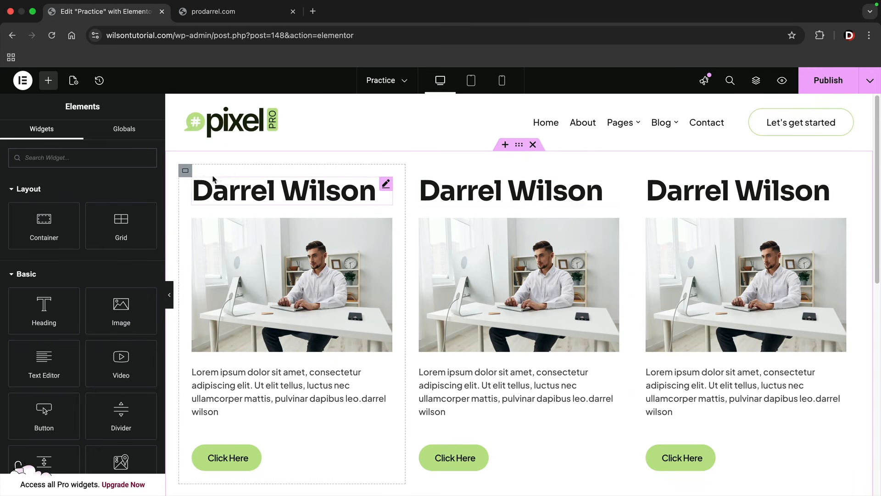
- Give the first column's container a classic background in dark red
click(186, 173)
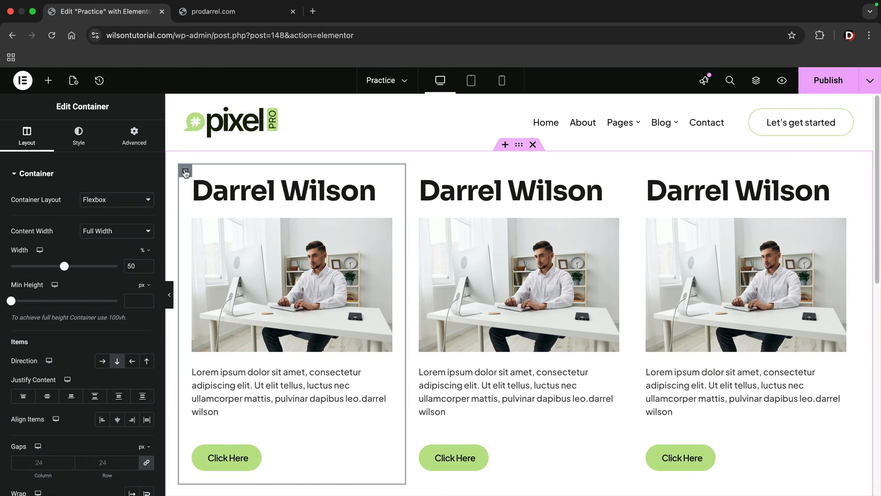
click(77, 144)
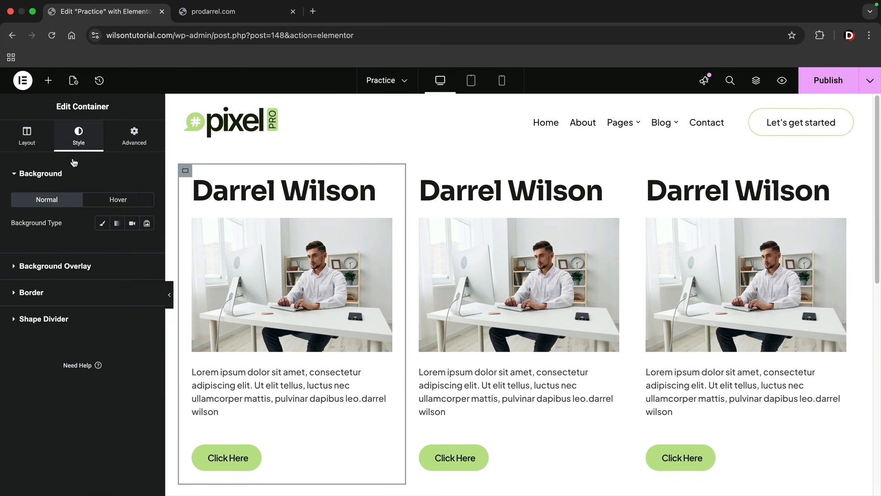
click(102, 225)
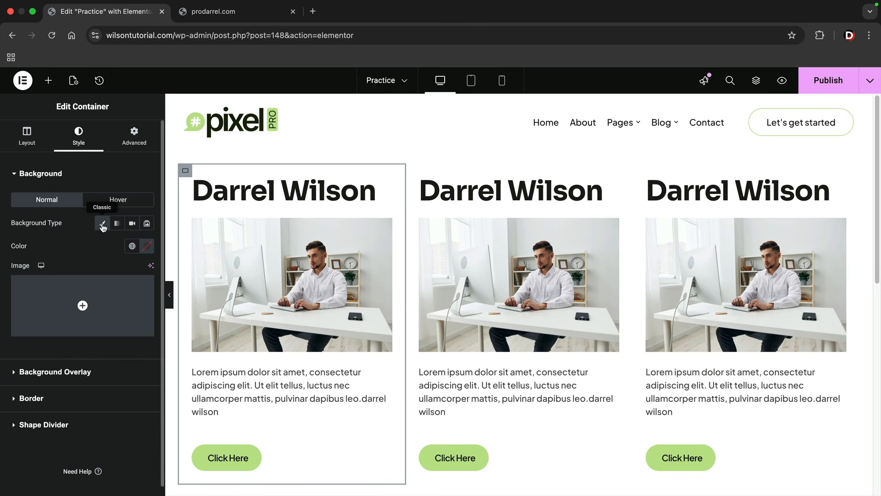
click(146, 248)
mouse_move(138, 307)
mouse_down()
mouse_move(156, 335)
mouse_move(142, 337)
mouse_up()
click(317, 248)
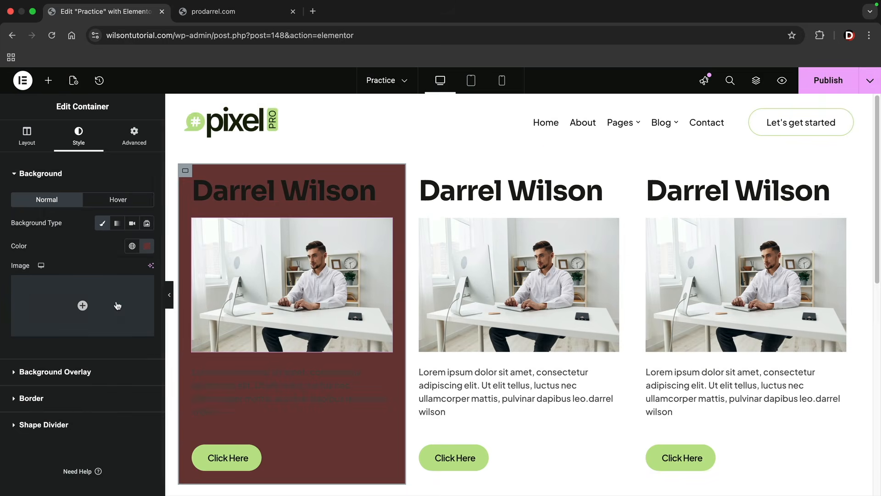
- Change the first column's background color to off-white #FCFCFC
click(147, 246)
click(89, 372)
drag(90, 372, 75, 277)
click(116, 256)
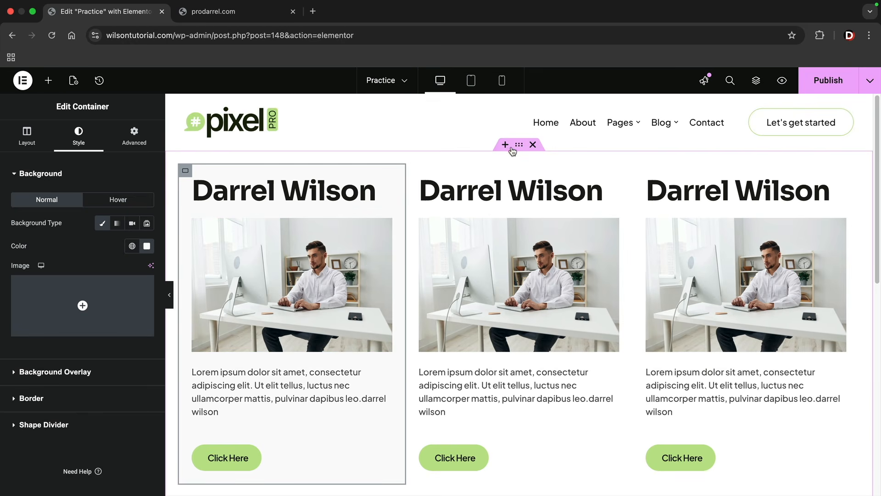
- Give the parent container a classic background in dark gray #504C4C
click(519, 146)
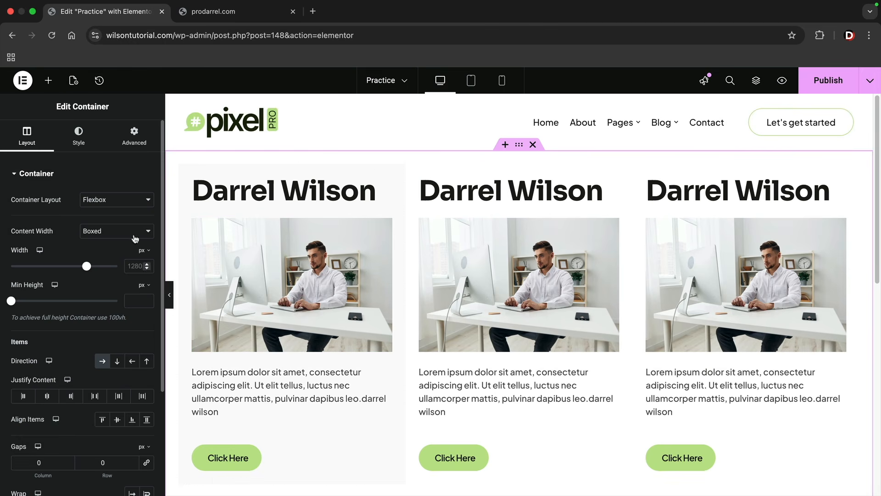
click(79, 138)
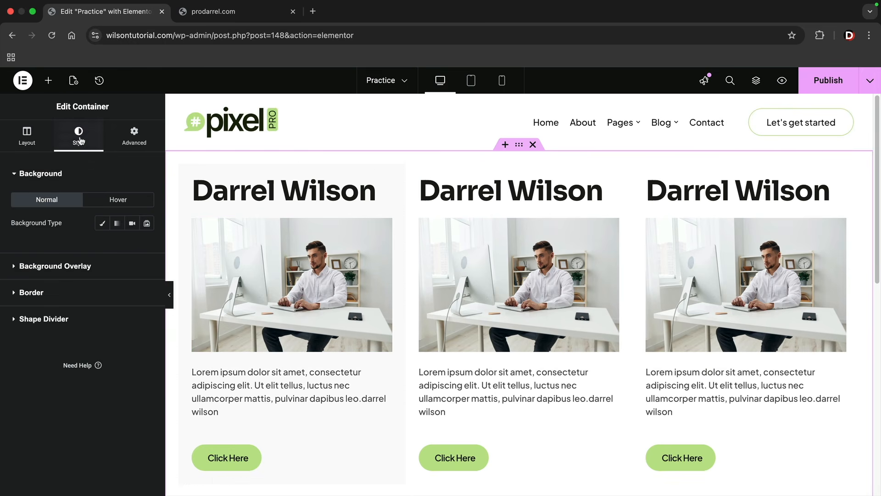
click(103, 224)
click(147, 247)
click(111, 312)
drag(109, 320, 89, 347)
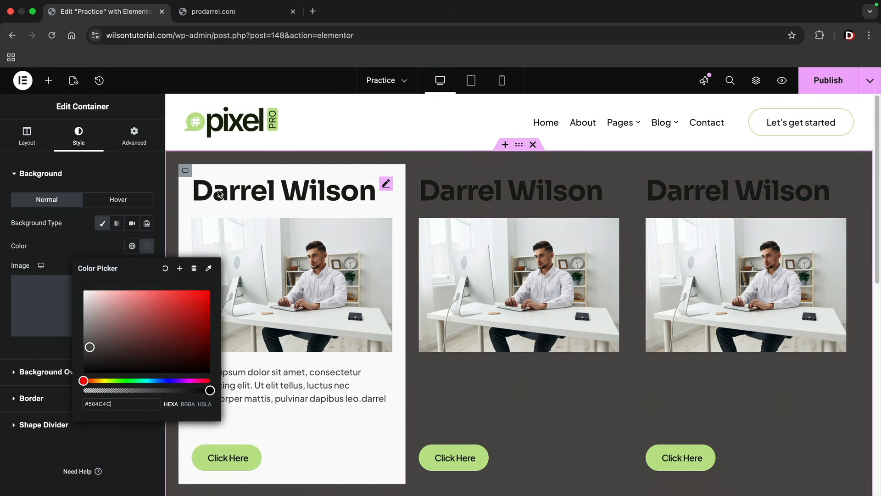
- Make the first column's background color fully transparent
click(187, 172)
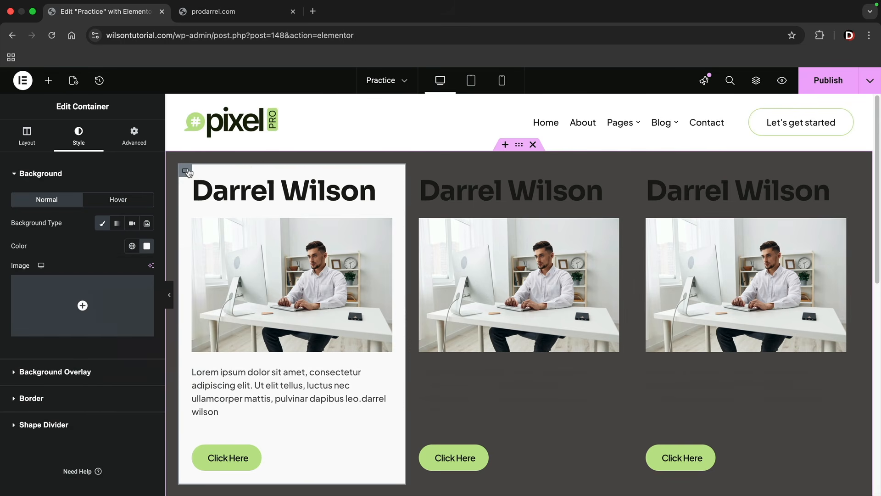
click(147, 247)
drag(209, 390, 84, 390)
click(71, 246)
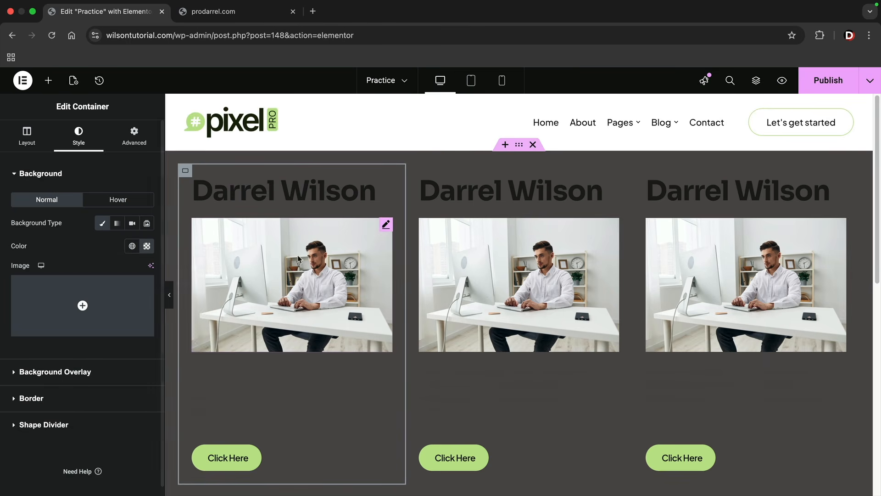
- Set the parent container's background color to off-white #FAFAFA and open the container's layout settings
click(147, 246)
drag(140, 291, 83, 292)
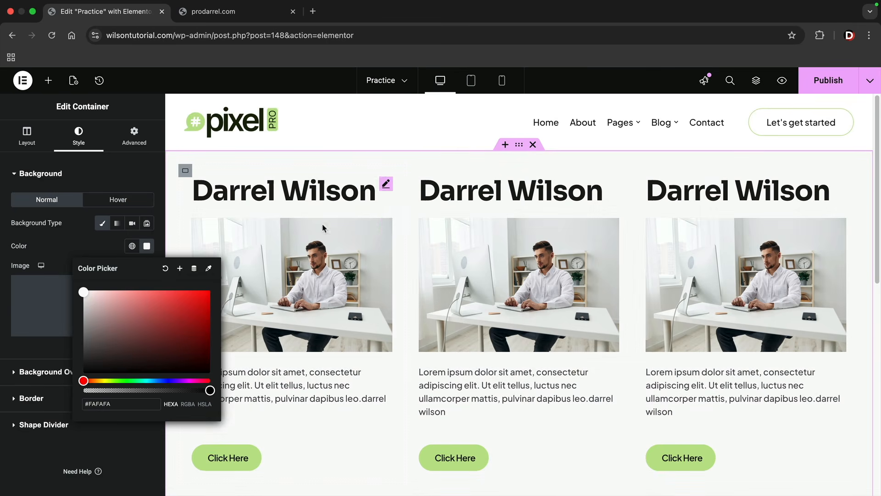
click(449, 197)
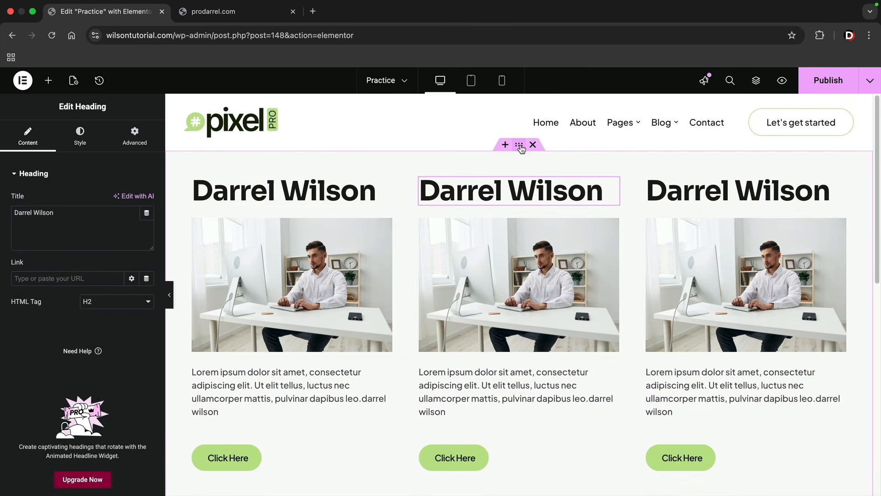
click(521, 146)
click(36, 148)
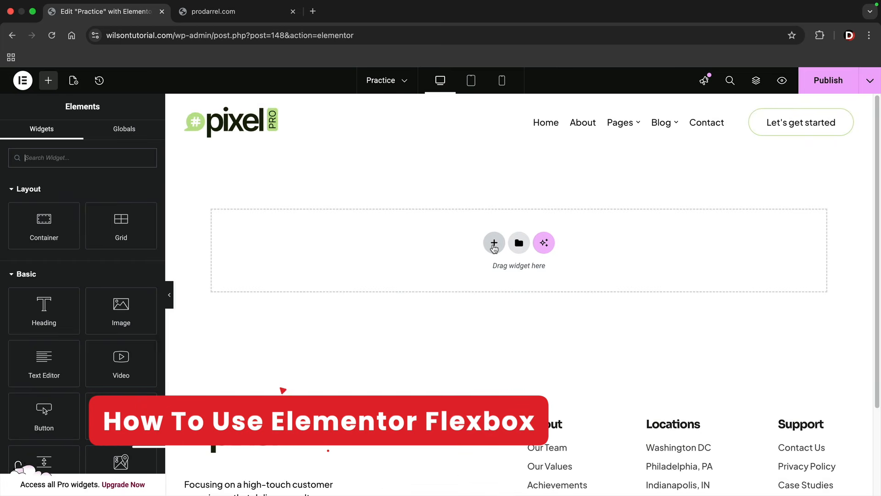
- Add a flexbox container with the structure of two equal columns to the empty page
click(494, 245)
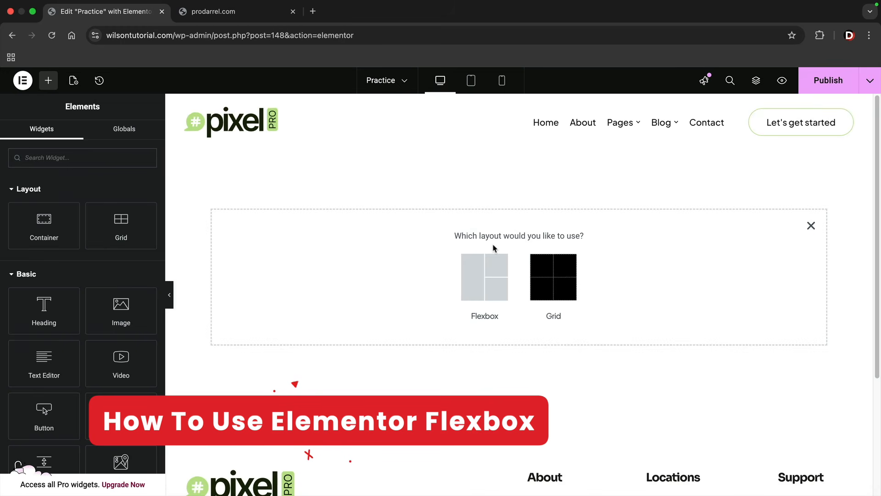
click(481, 268)
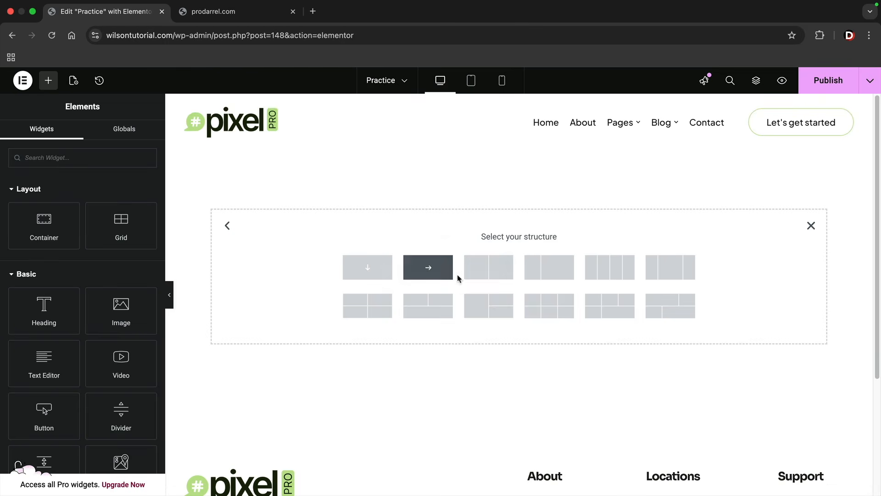
click(477, 270)
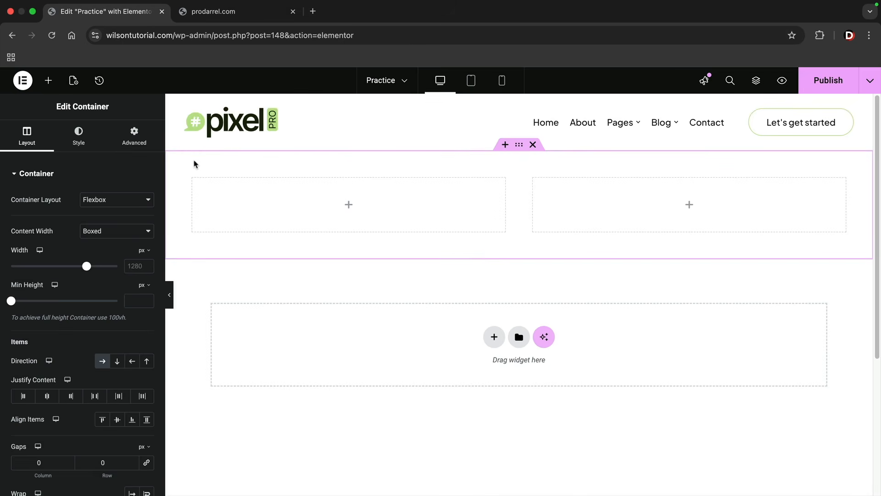
- Place a heading widget in the first column and a text editor widget below it
click(48, 80)
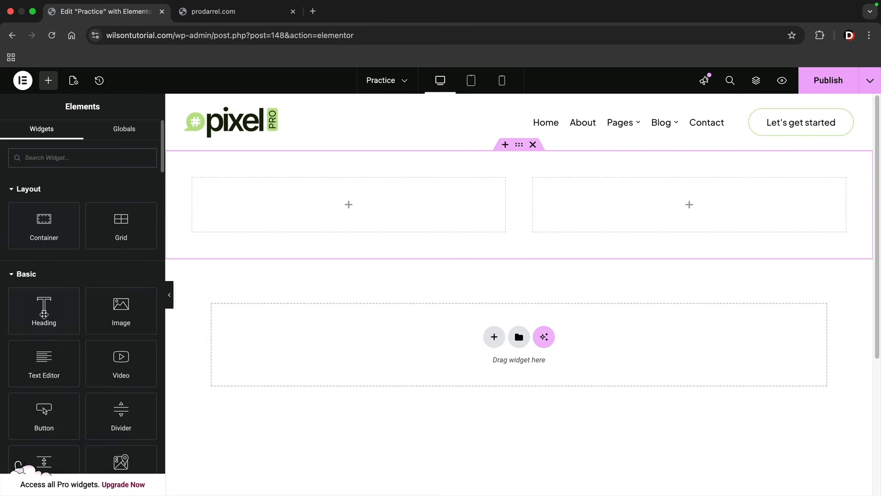
drag(44, 316, 282, 215)
click(48, 81)
drag(46, 360, 241, 234)
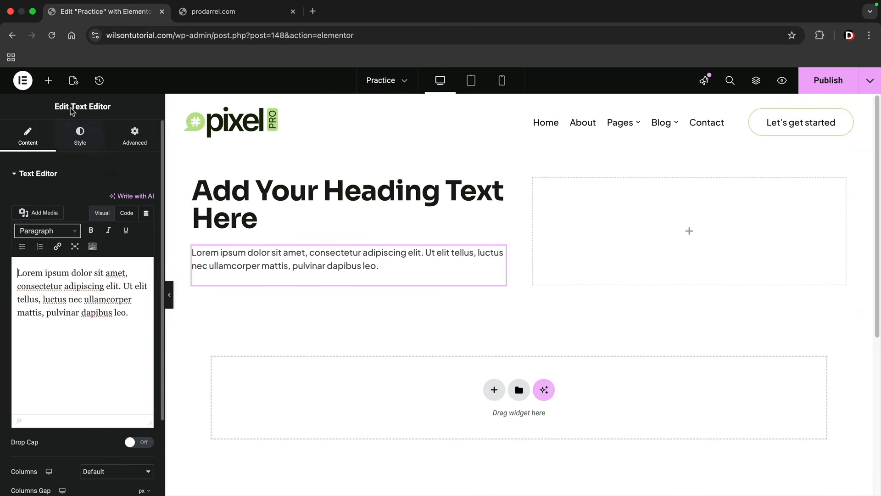
- Examine the hero section layout on the darrelwilson.com homepage in another tab and return to the practice page editor
click(48, 81)
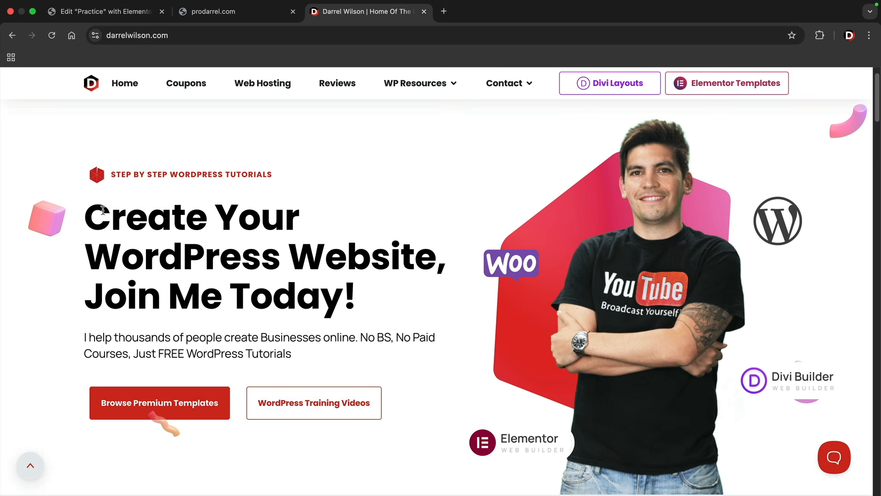
drag(103, 210, 347, 297)
click(347, 298)
drag(258, 352, 55, 354)
click(69, 367)
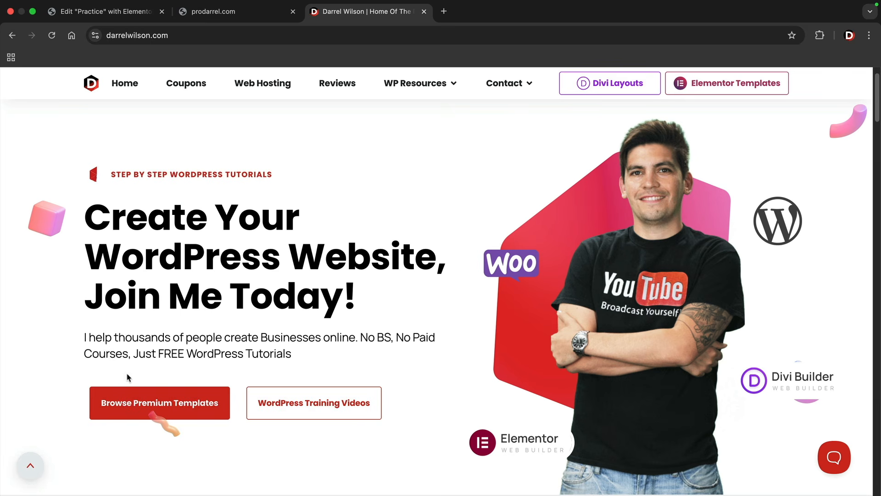
click(100, 11)
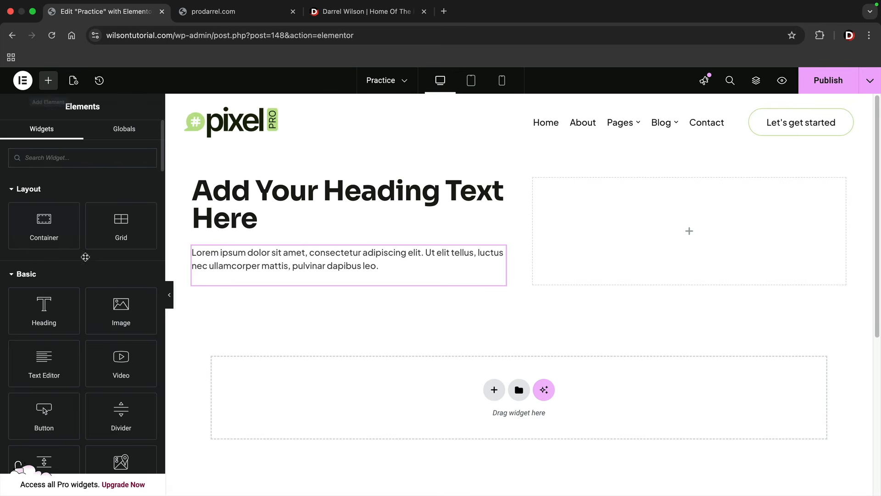
- Add two button widgets below the paragraph text in the first column
drag(44, 409, 235, 279)
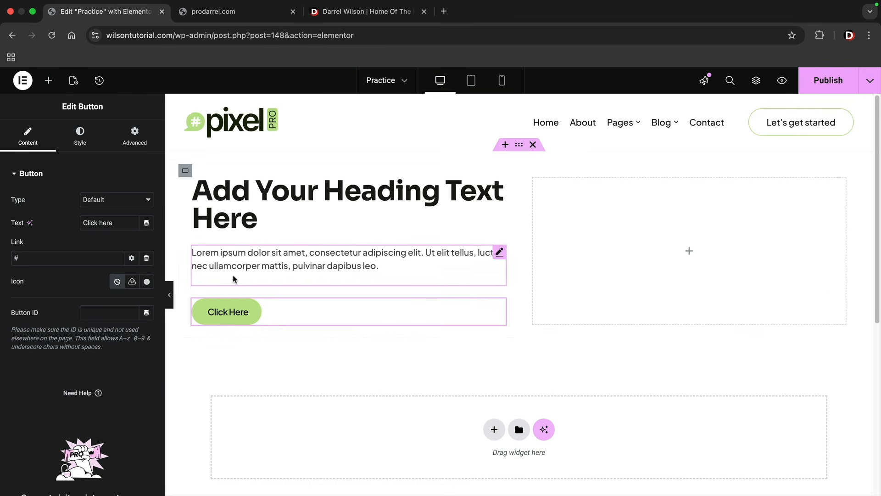
click(48, 80)
drag(44, 411, 234, 316)
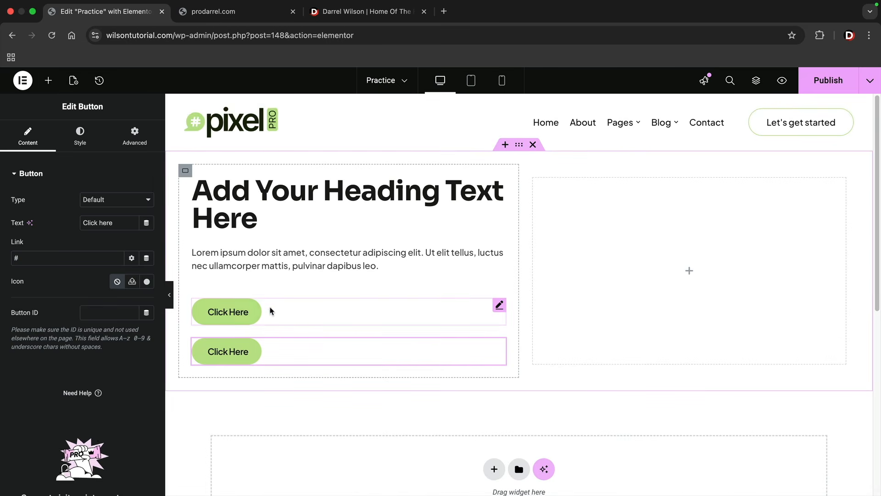
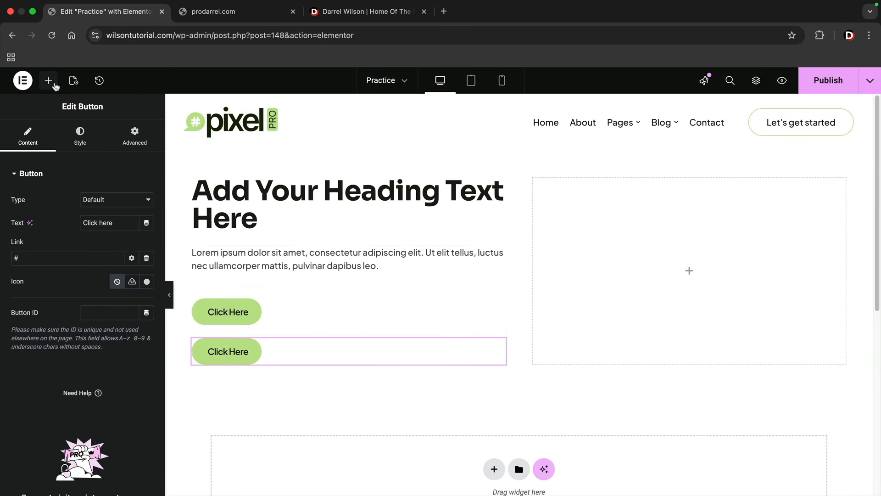
- Add a nested container below the paragraph text in the first column and move both buttons into it
click(49, 82)
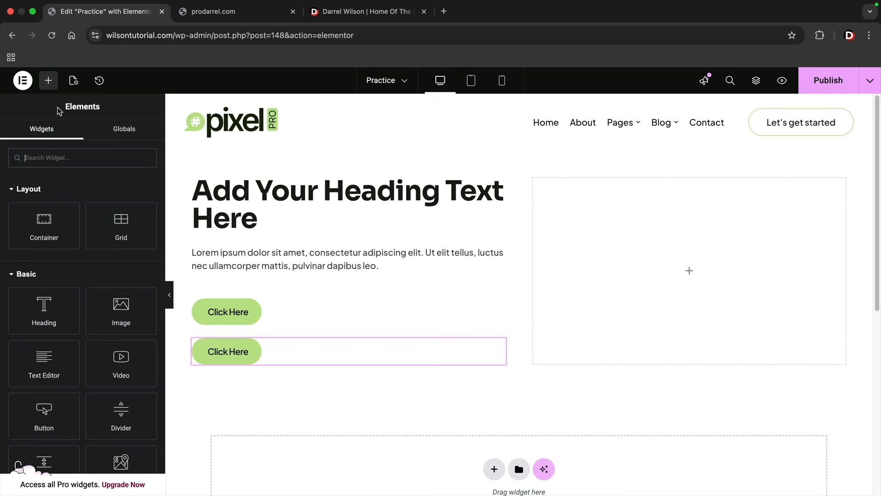
drag(54, 221, 252, 277)
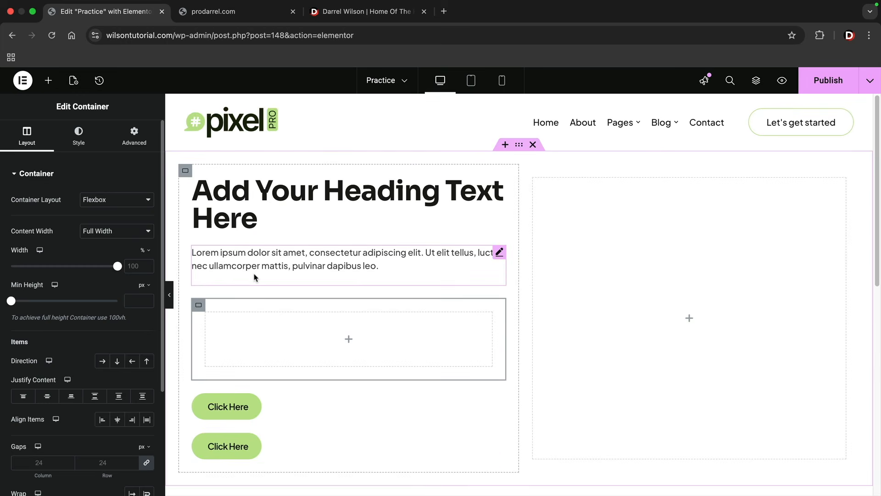
drag(232, 391, 272, 326)
drag(238, 365, 253, 308)
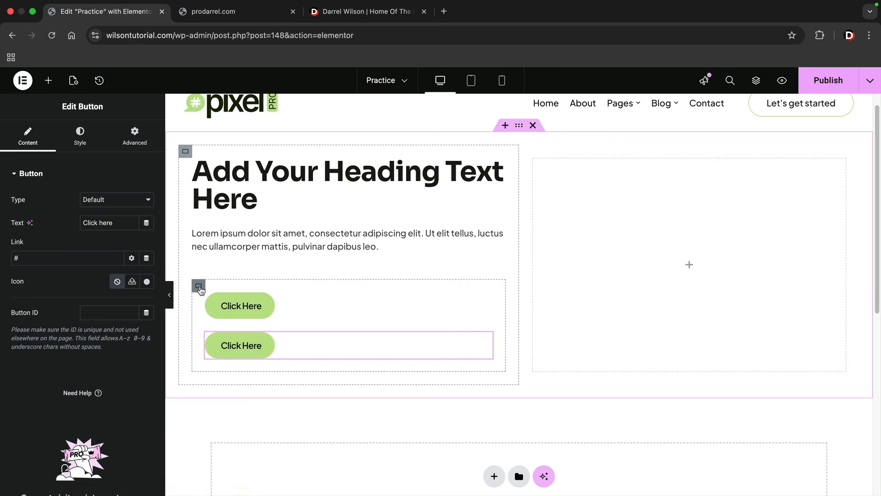
- Open the layout settings of the nested container that holds the two buttons
click(199, 287)
scroll(101, 328, down, 1)
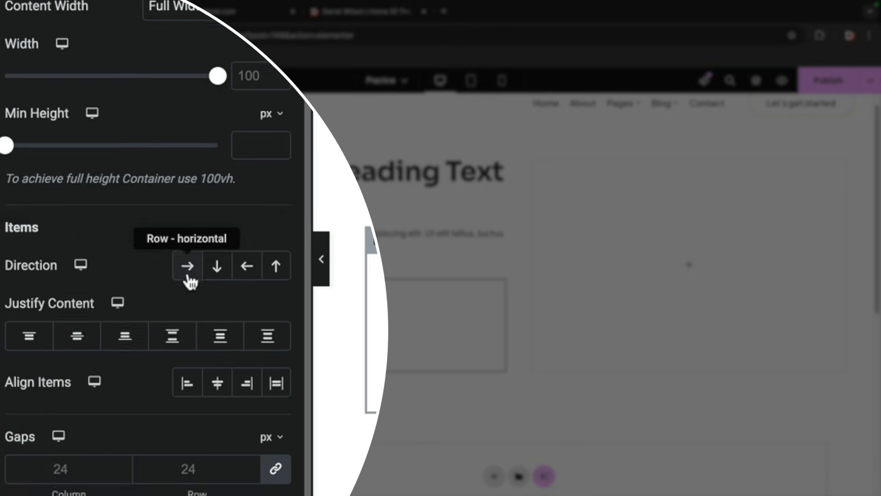
scroll(189, 282, down, 1)
click(495, 478)
scroll(493, 479, down, 3)
click(474, 389)
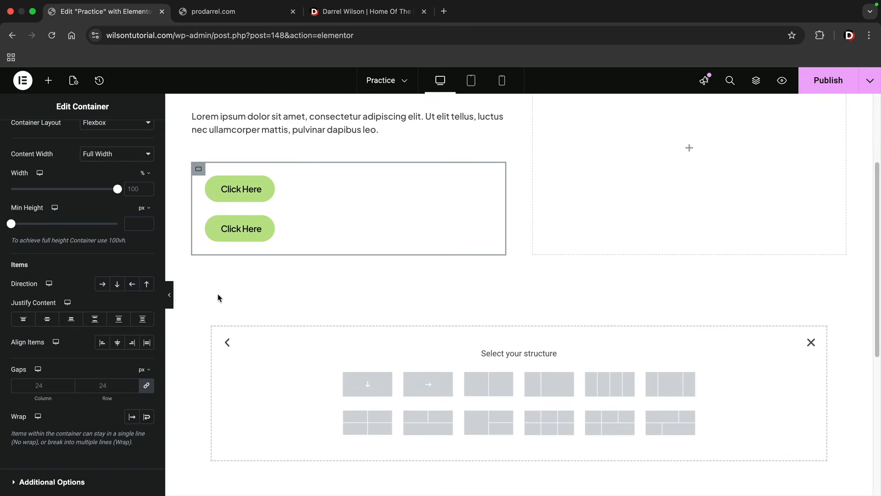
scroll(218, 298, up, 1)
click(811, 360)
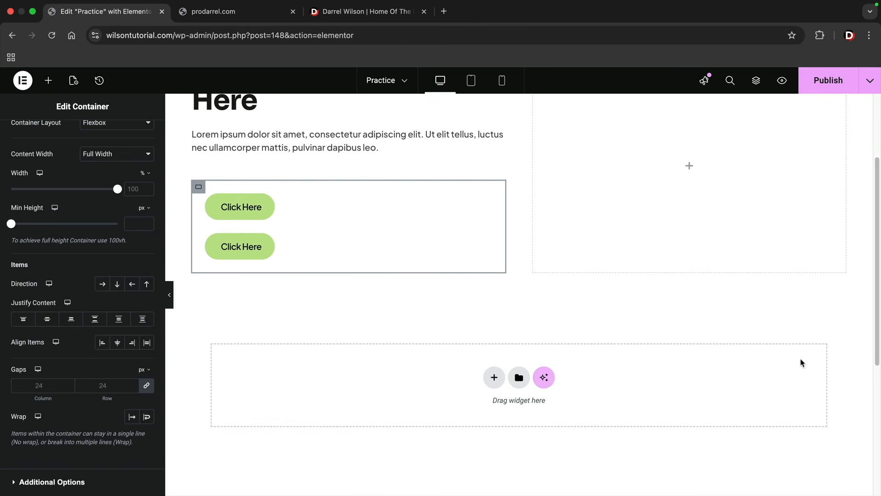
- Set the button container's direction to a horizontal row, try the space-distributing Justify Content options, and settle on Start
scroll(413, 328, up, 5)
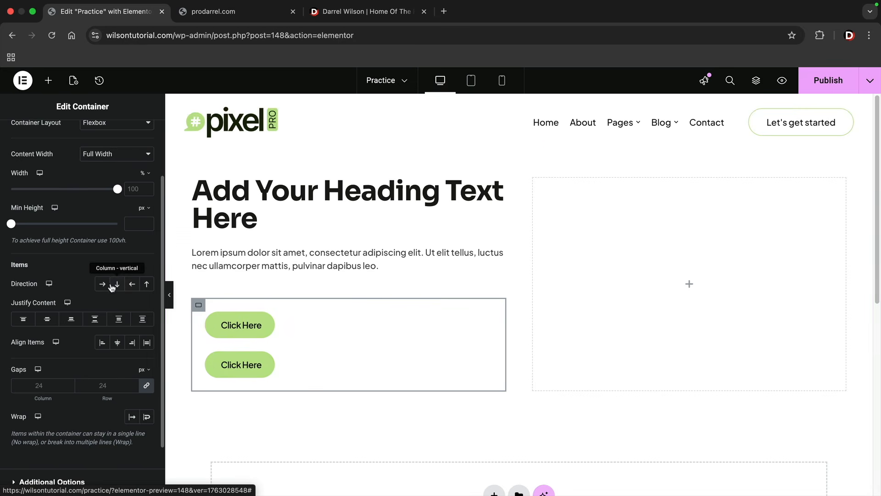
click(103, 285)
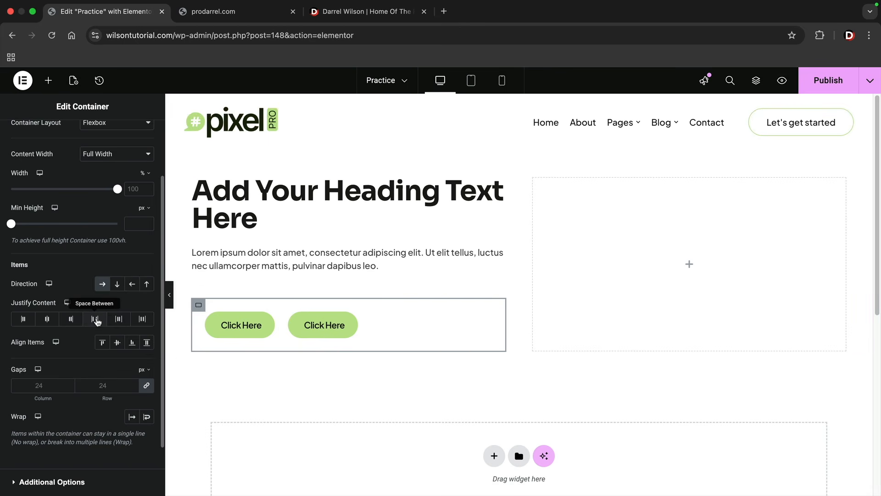
click(96, 320)
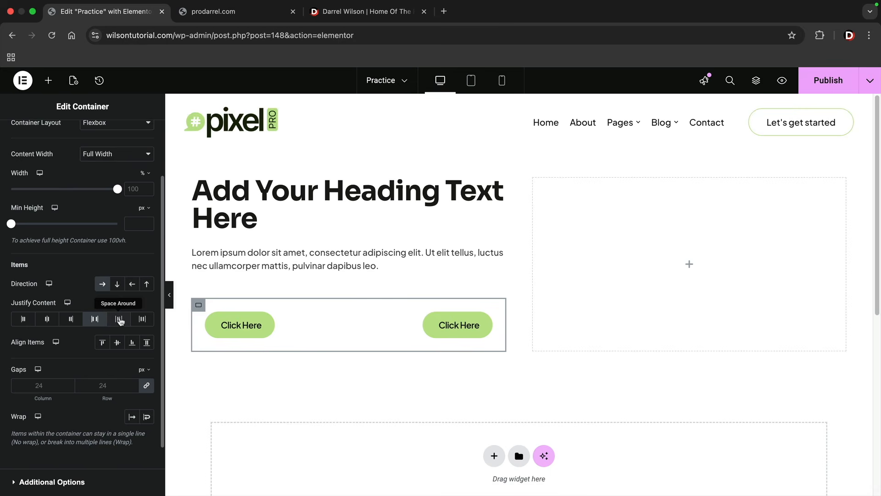
click(118, 318)
click(142, 320)
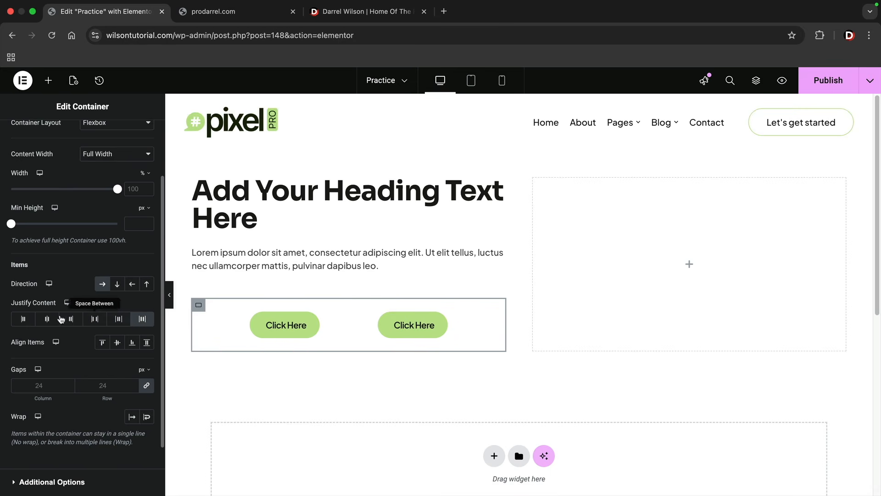
click(25, 320)
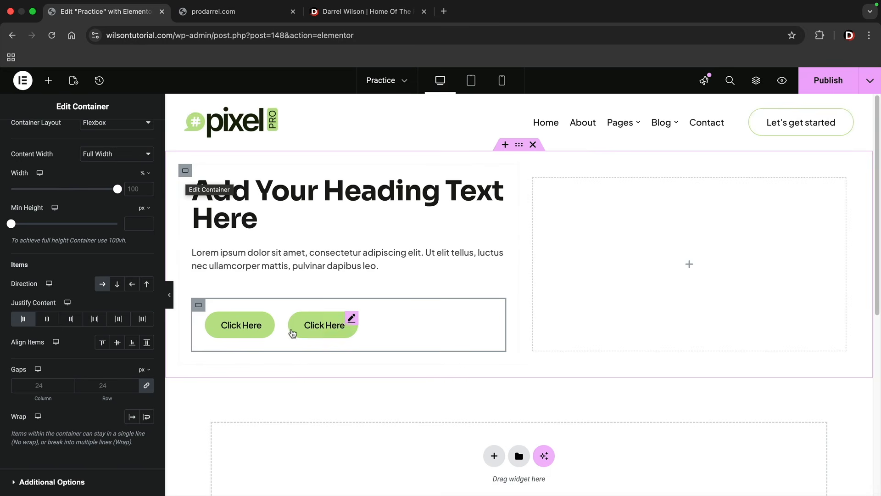
- Set the first column container's minimum height to 100 vh
scroll(422, 339, down, 1)
scroll(422, 339, down, 2)
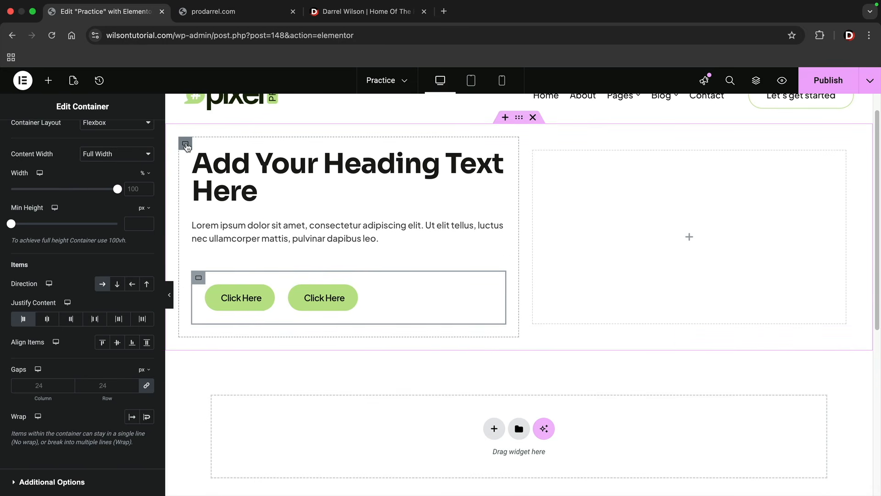
click(186, 145)
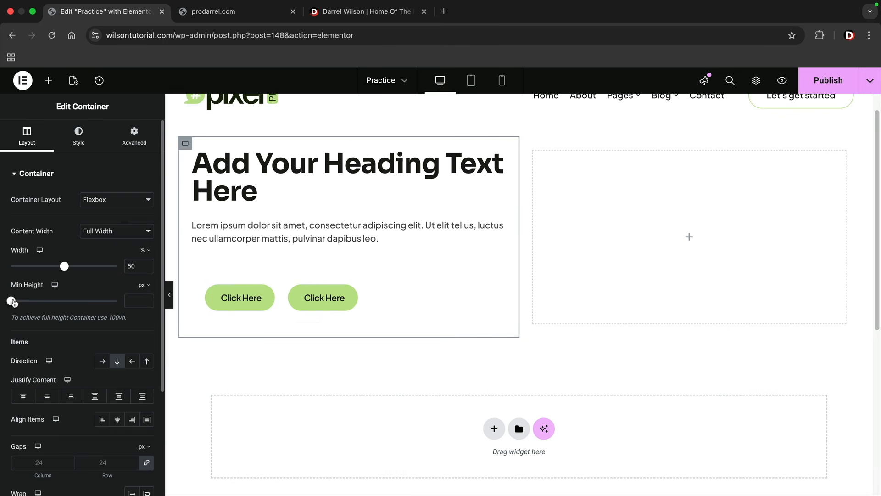
drag(13, 303, 108, 291)
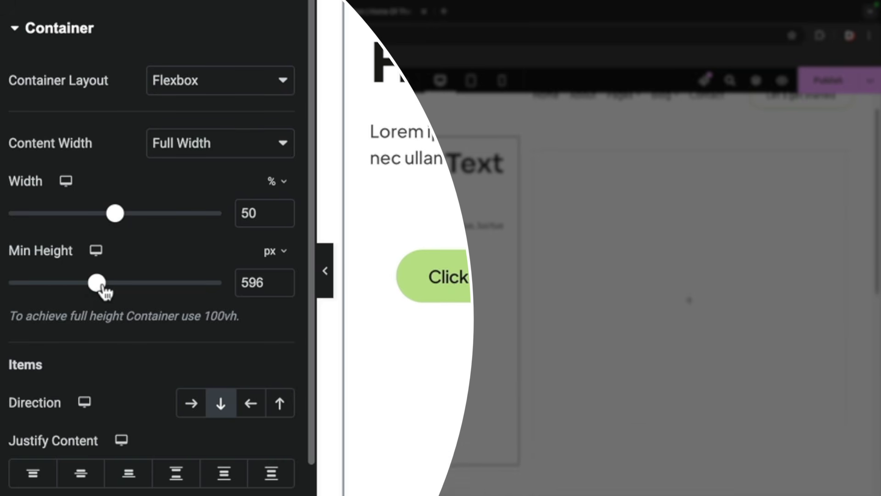
click(287, 252)
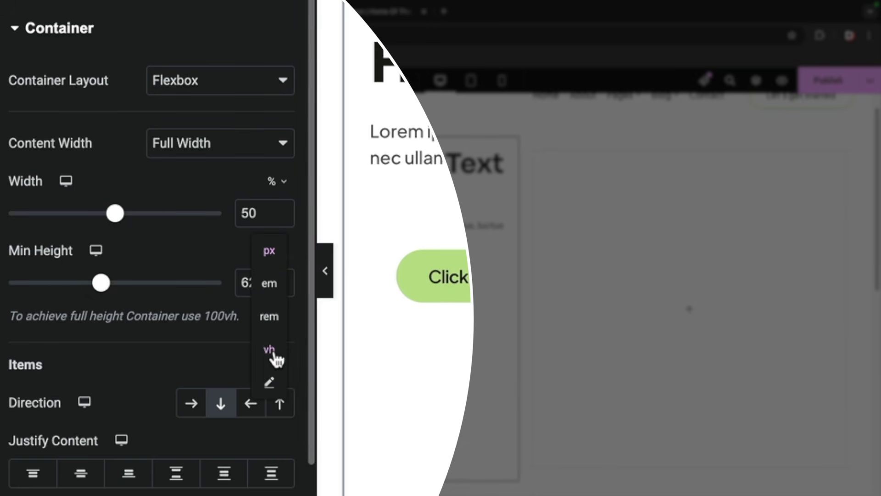
click(274, 355)
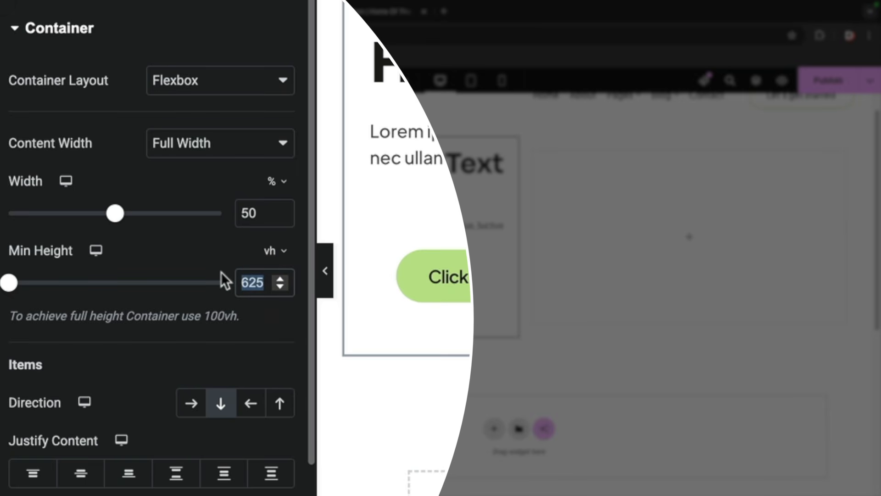
text(100)
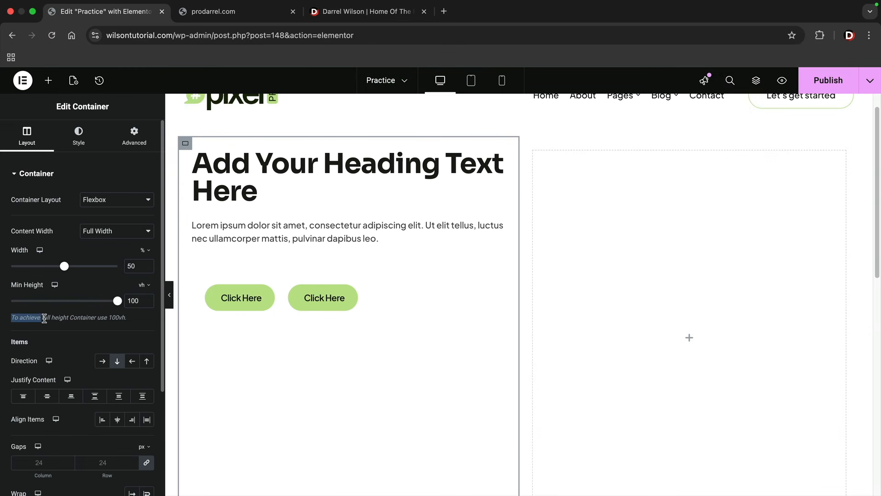
- Read the full-height container hint and compare the hero section on the darrelwilson.com homepage before returning to the practice page editor
drag(76, 320, 113, 326)
click(368, 12)
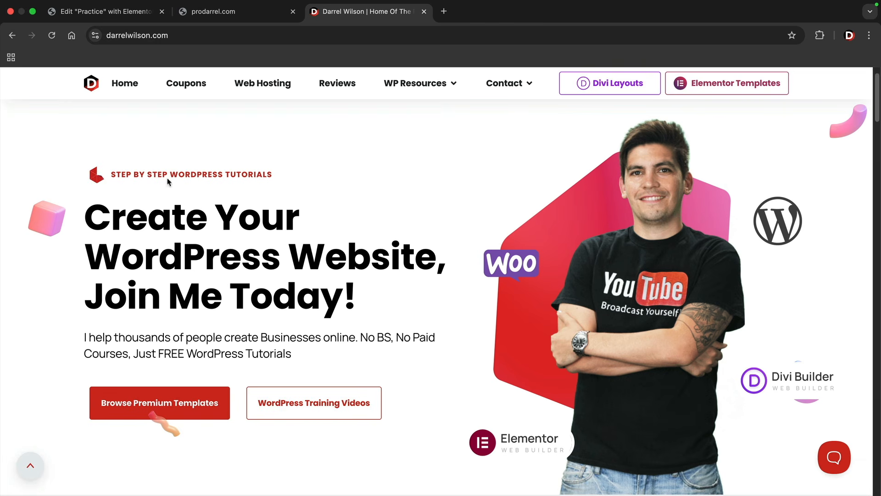
click(113, 12)
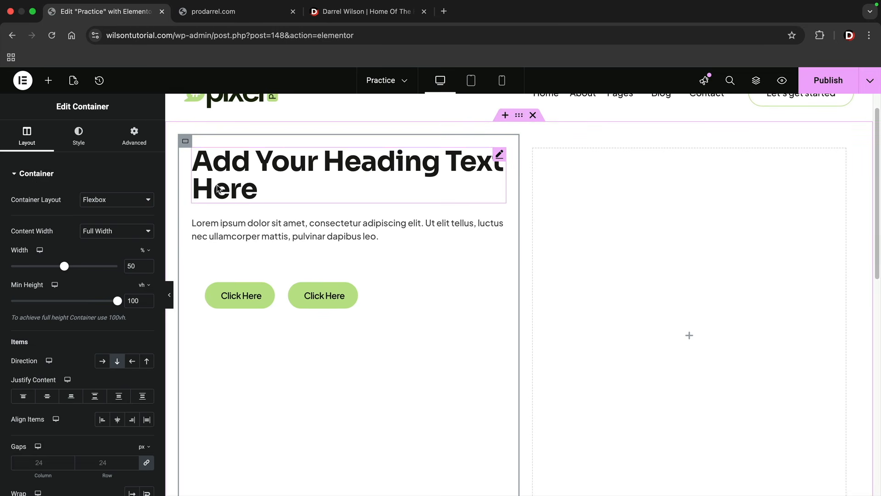
- Center the first column's content vertically by setting its Justify Content to Center
scroll(222, 173, down, 2)
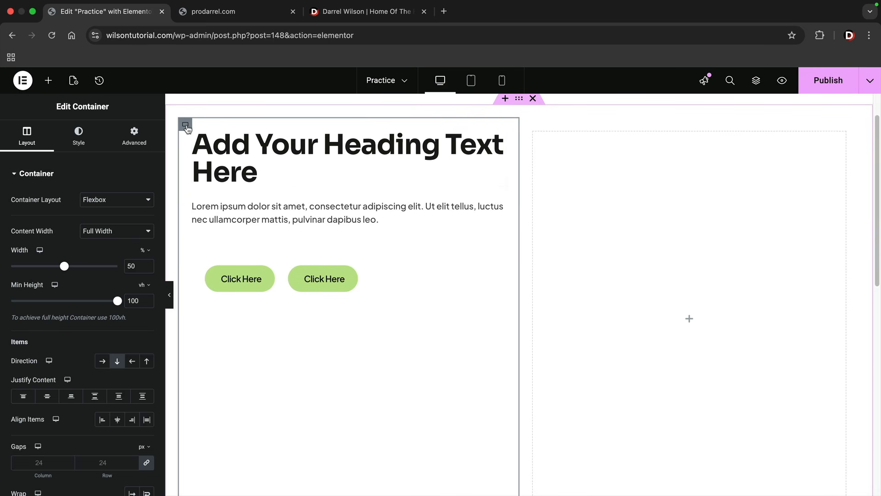
scroll(122, 247, down, 2)
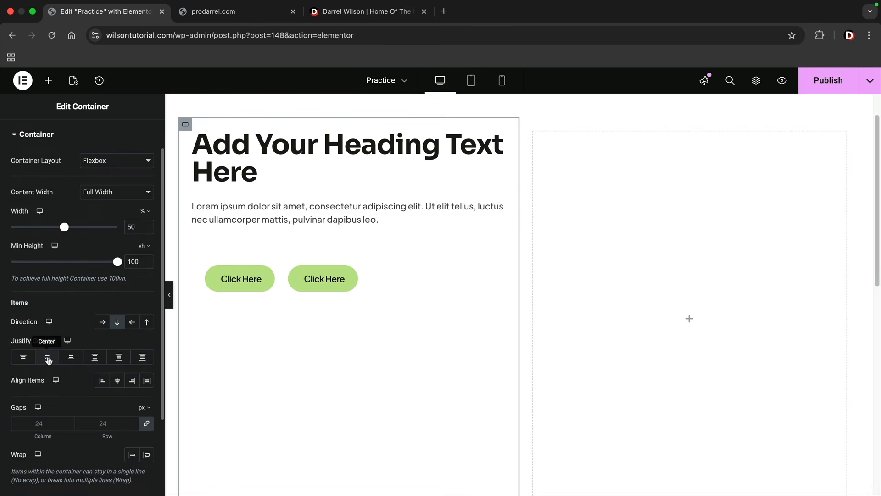
click(48, 358)
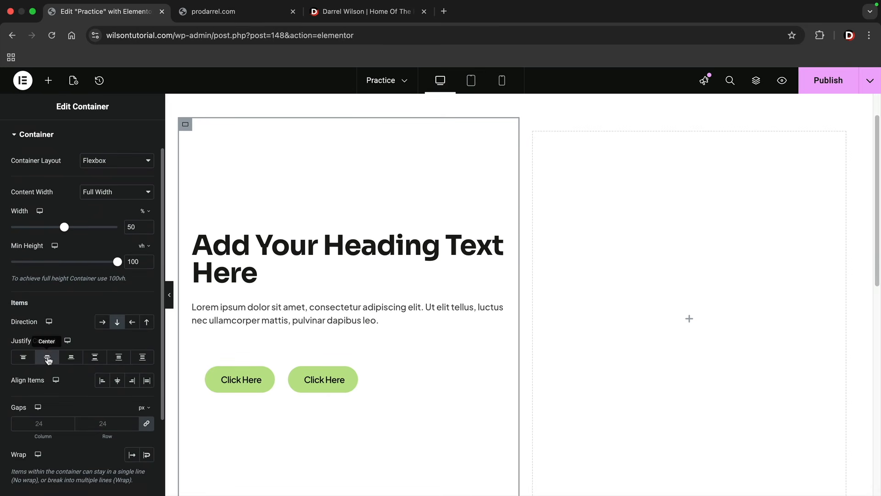
- Try 105 px gaps and the Space Between and Space Around justifications on the first column, returning to default gaps and Center
click(132, 421)
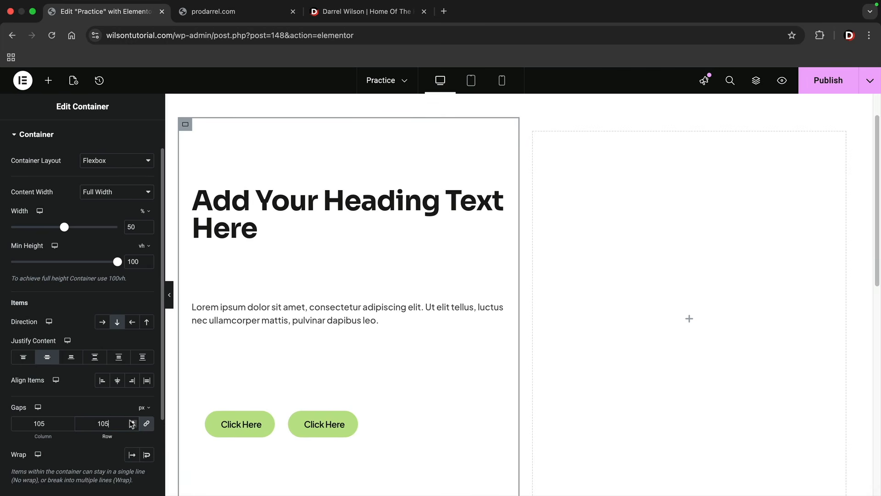
key(BackSpace)
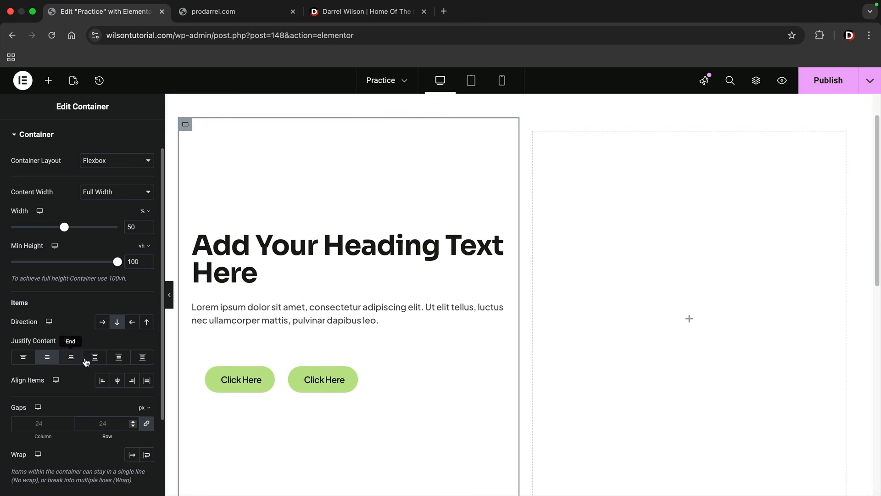
click(95, 360)
click(119, 359)
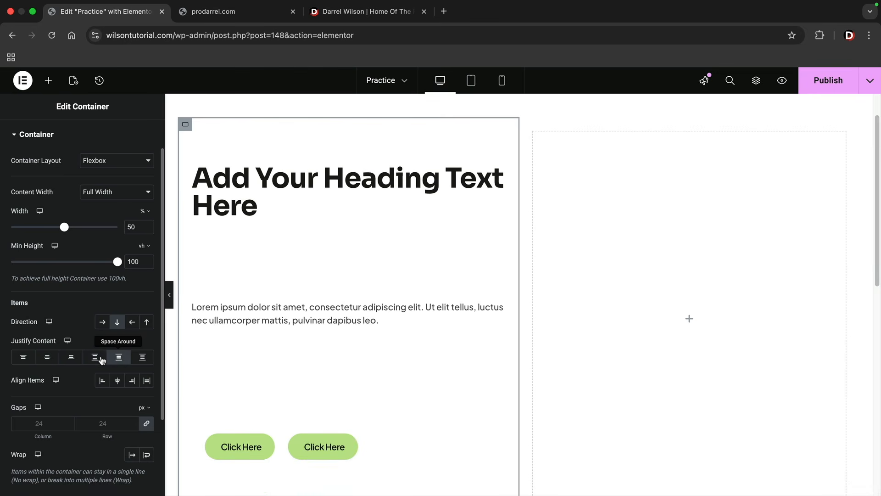
click(47, 357)
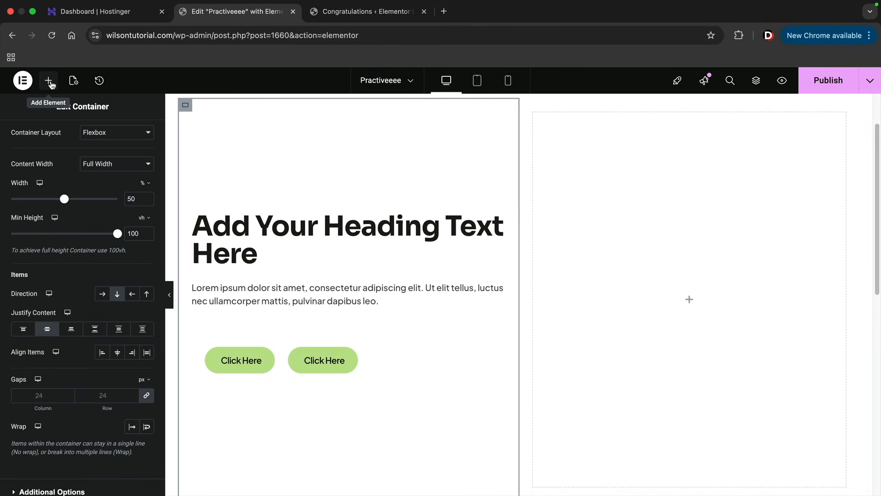
- Add an image widget with the contemporary office desks photo to the second column and set that column's Justify Content to Center
click(49, 81)
drag(121, 310, 614, 324)
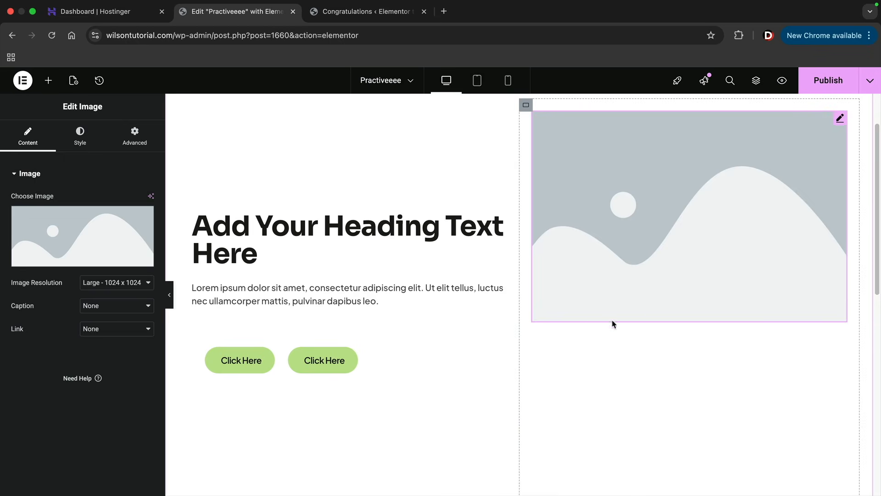
click(583, 271)
click(411, 303)
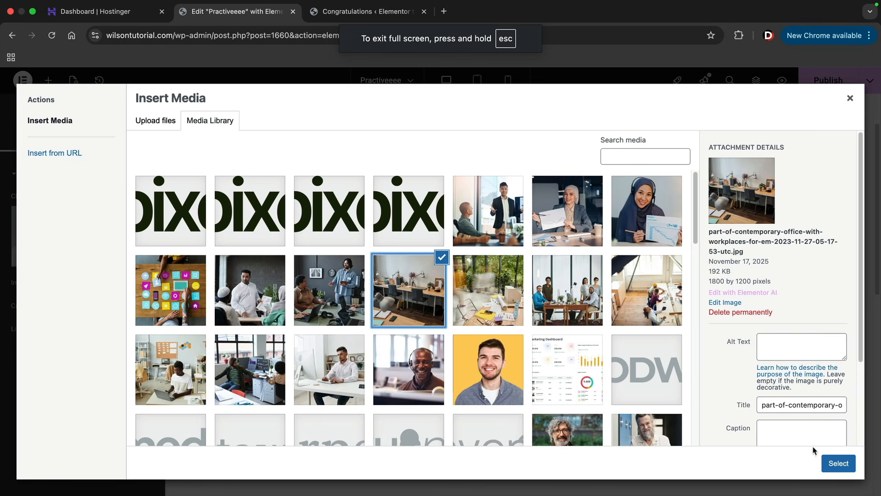
click(839, 463)
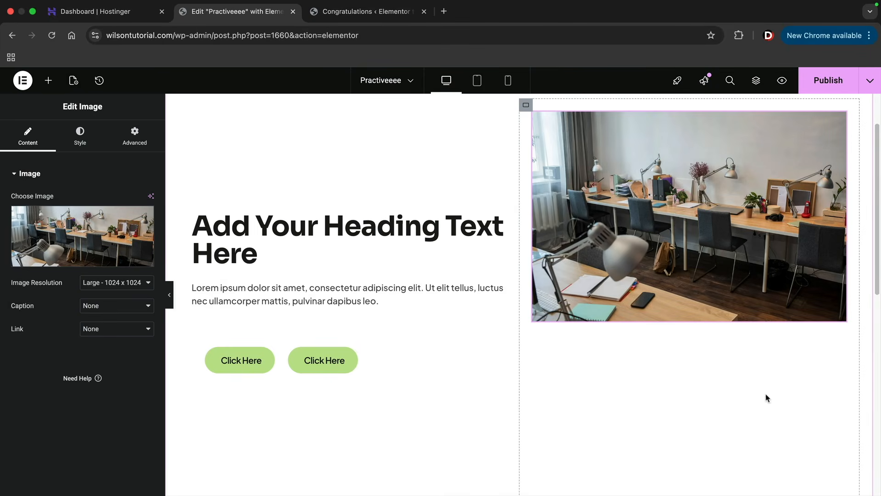
click(526, 105)
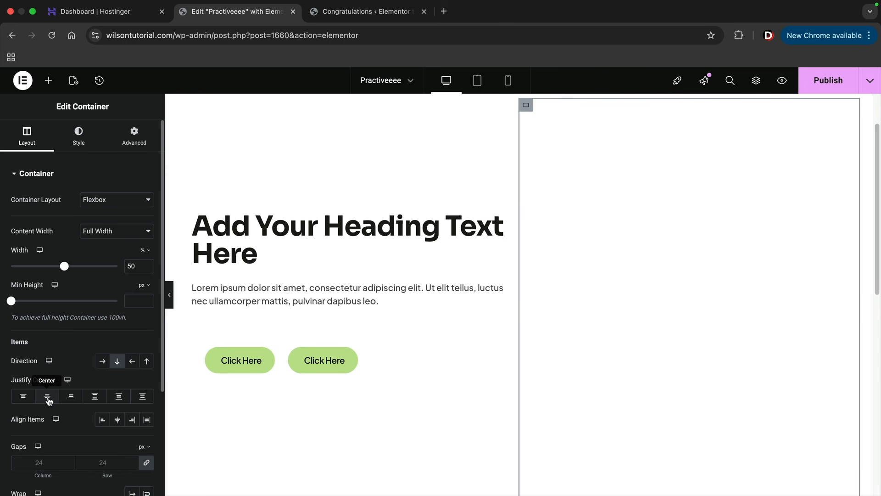
click(48, 401)
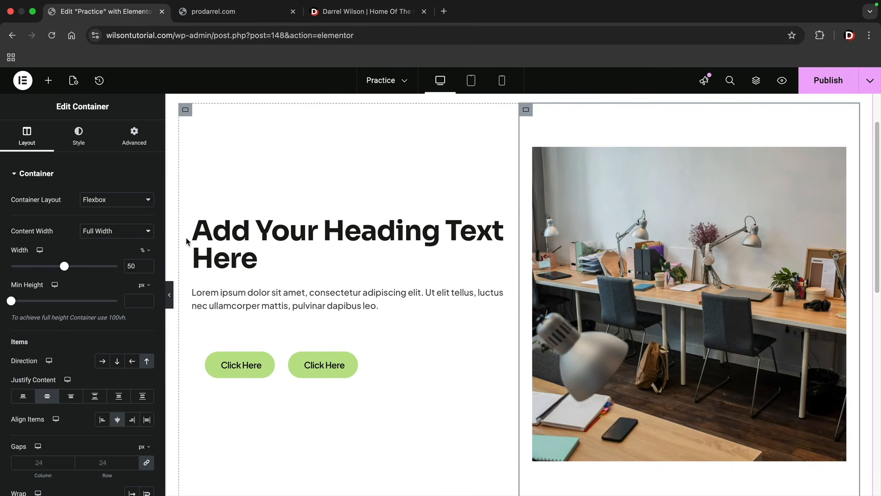
- Examine how the sections of the prodarrel.com homepage are laid out in another tab and return to the practice page editor
click(202, 12)
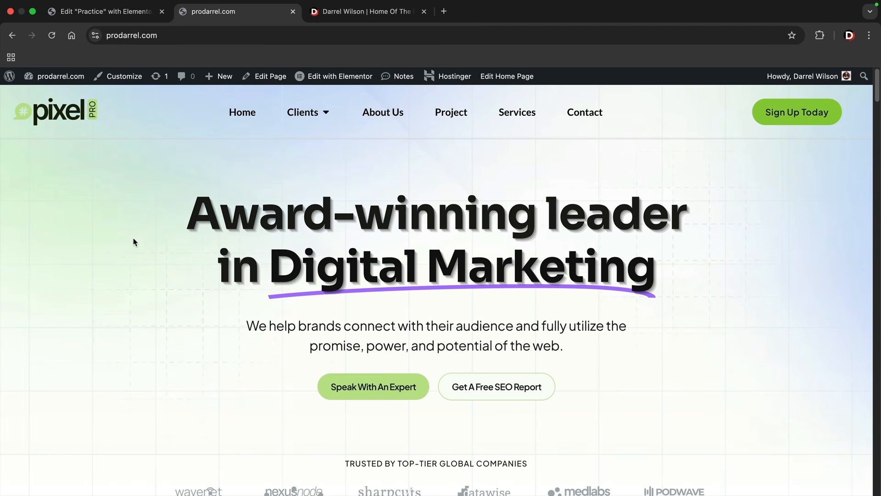
scroll(319, 275, down, 9)
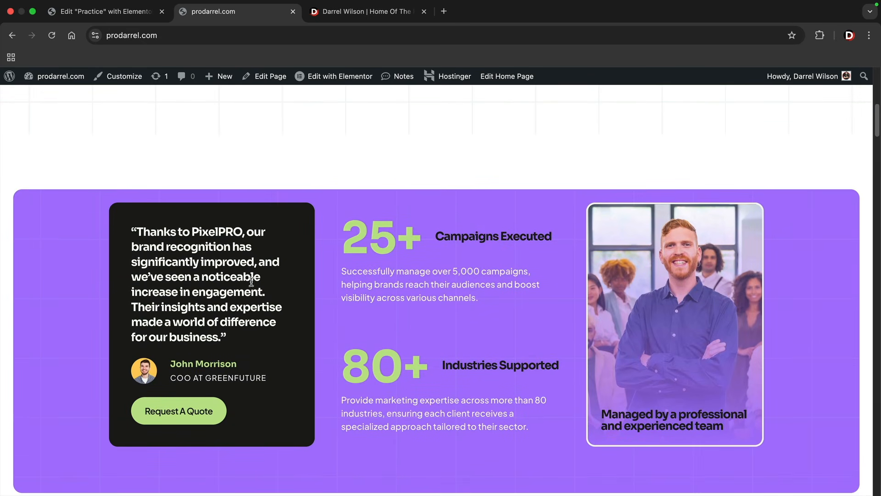
scroll(246, 314, down, 1)
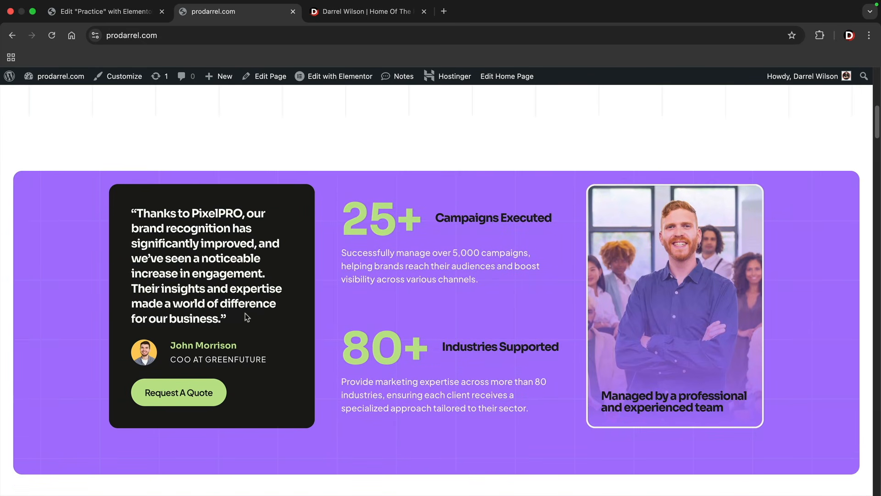
scroll(247, 317, down, 11)
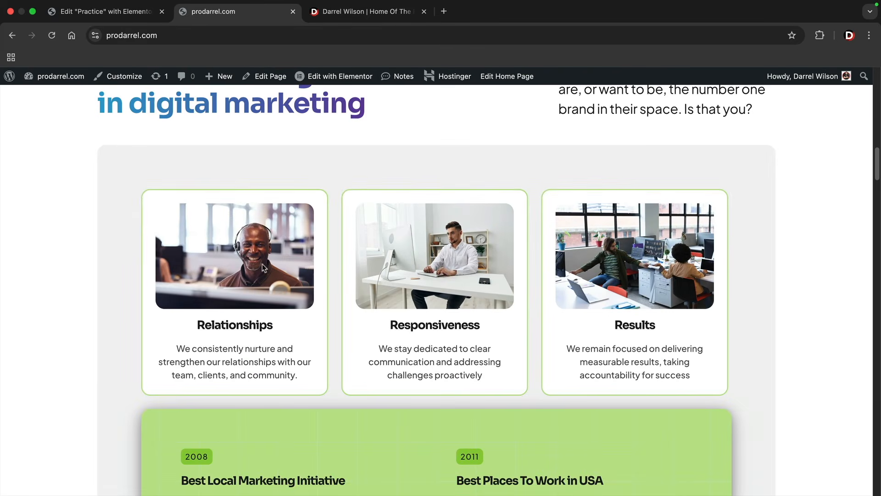
click(105, 11)
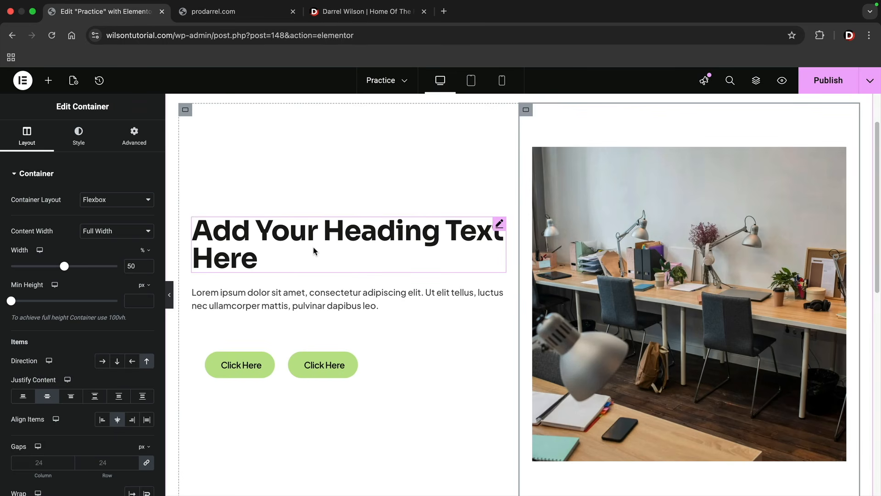
- Delete the text column's container and the image column's container from the practice page
right_click(186, 117)
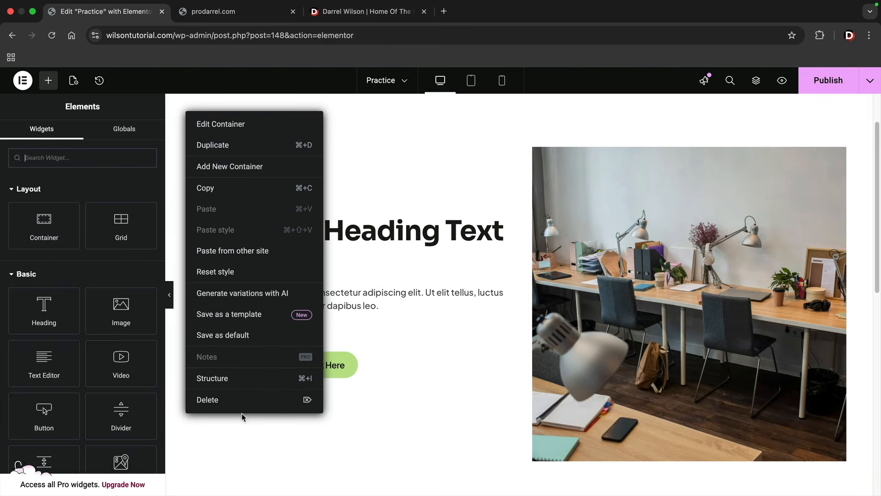
click(242, 400)
right_click(196, 121)
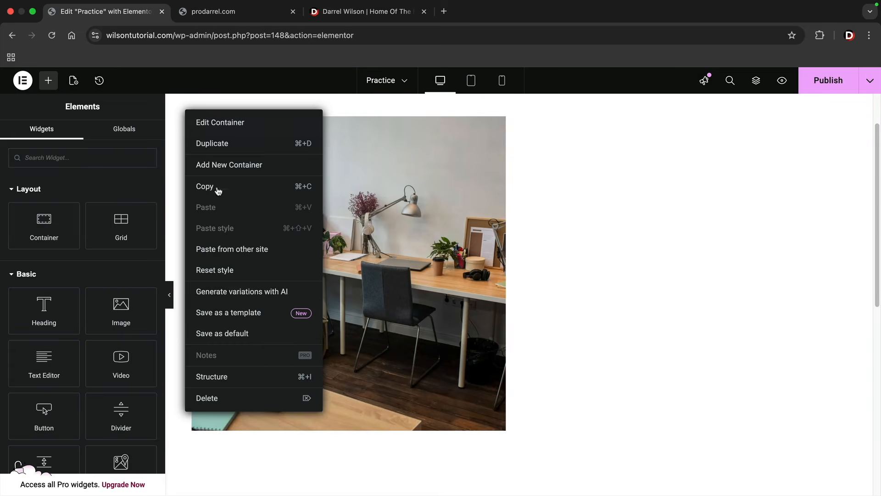
click(241, 398)
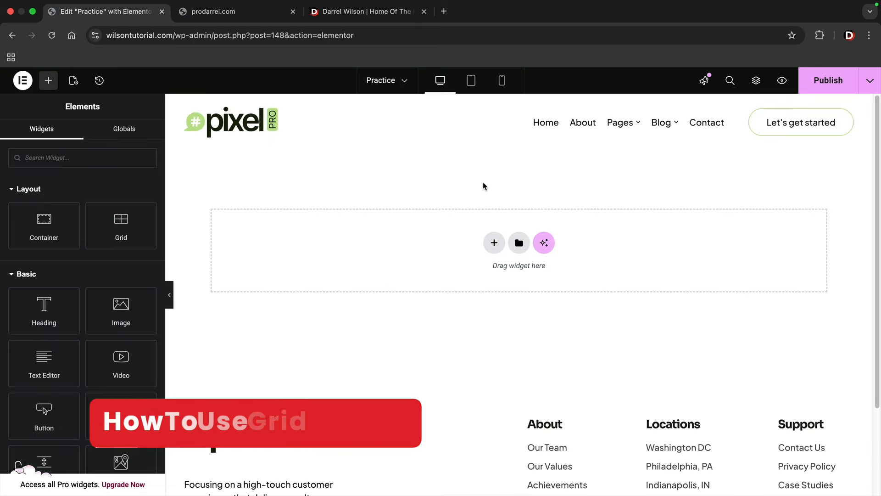
- Add a Grid container with two columns and two rows and place an image widget in its first cell
click(494, 242)
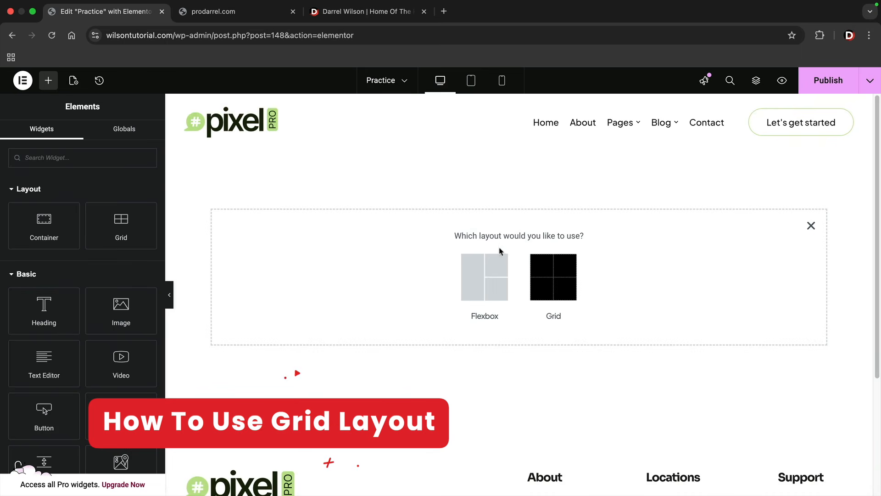
click(551, 275)
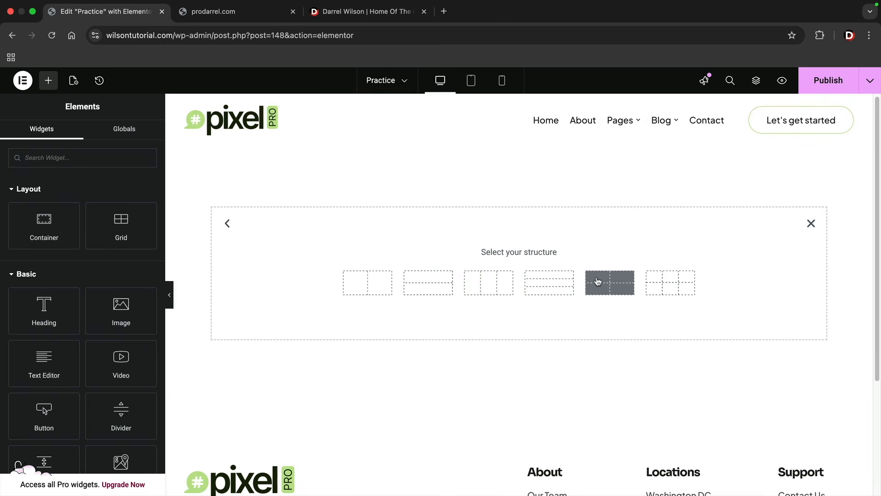
click(620, 289)
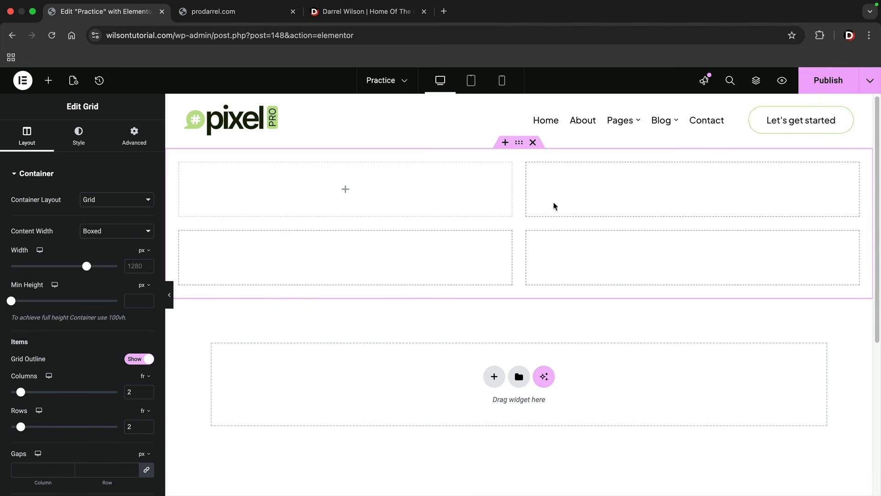
click(49, 83)
drag(114, 311, 367, 194)
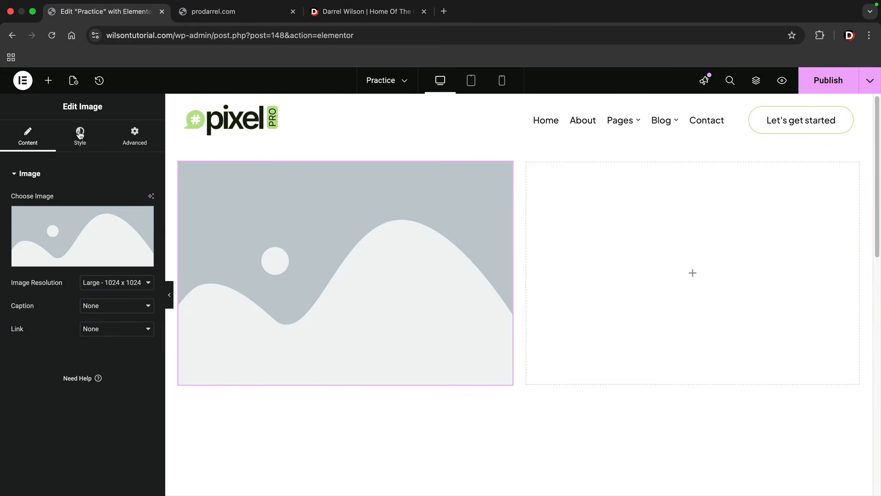
- Add a text editor widget to the grid's second cell
click(48, 81)
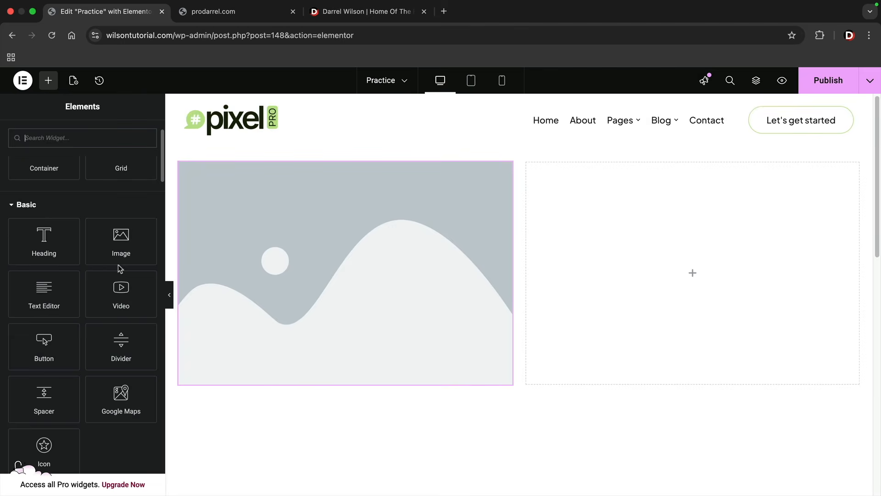
scroll(298, 389, down, 1)
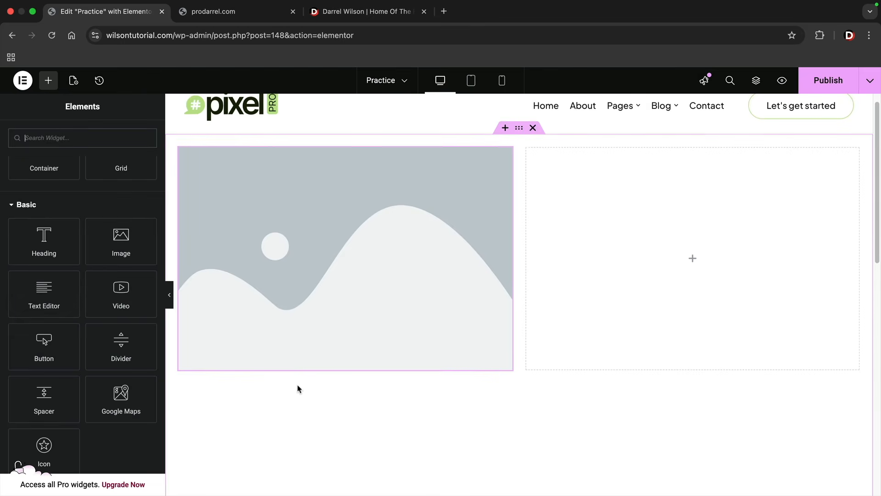
scroll(280, 383, down, 1)
drag(64, 290, 611, 249)
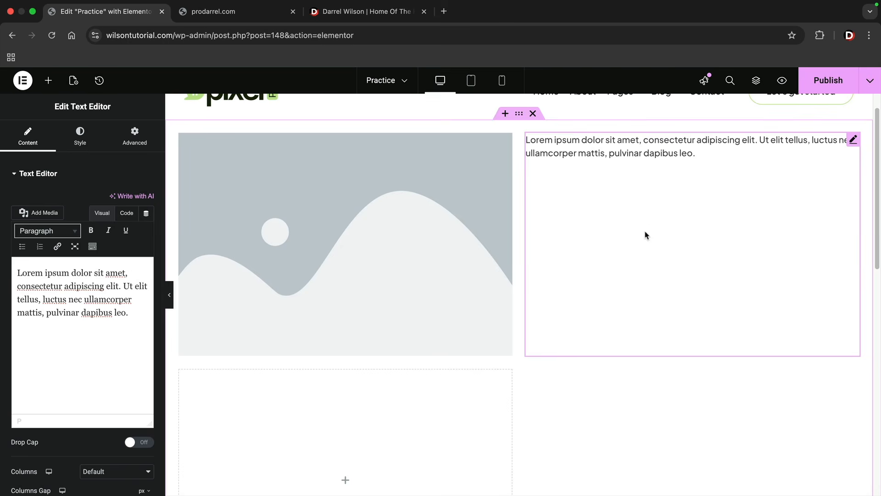
scroll(645, 235, down, 2)
scroll(357, 369, down, 1)
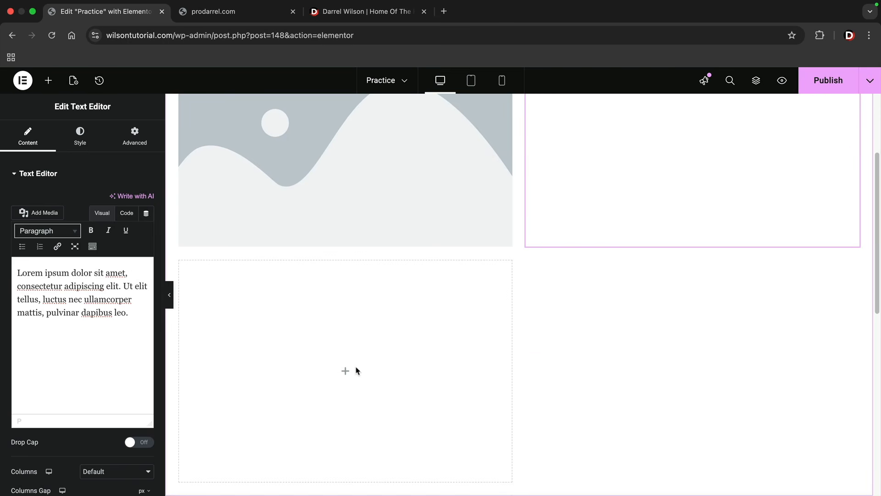
scroll(352, 378, up, 4)
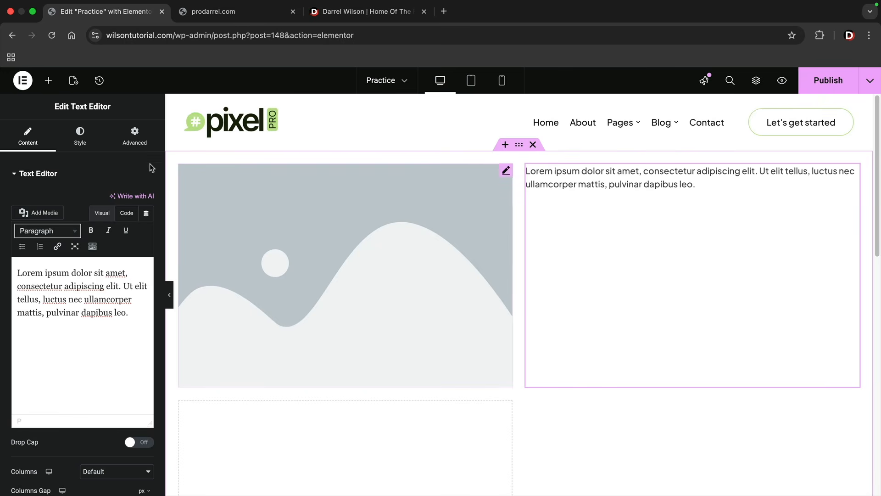
- Delete the text editor widget and fill the remaining three grid cells with image widgets
click(49, 81)
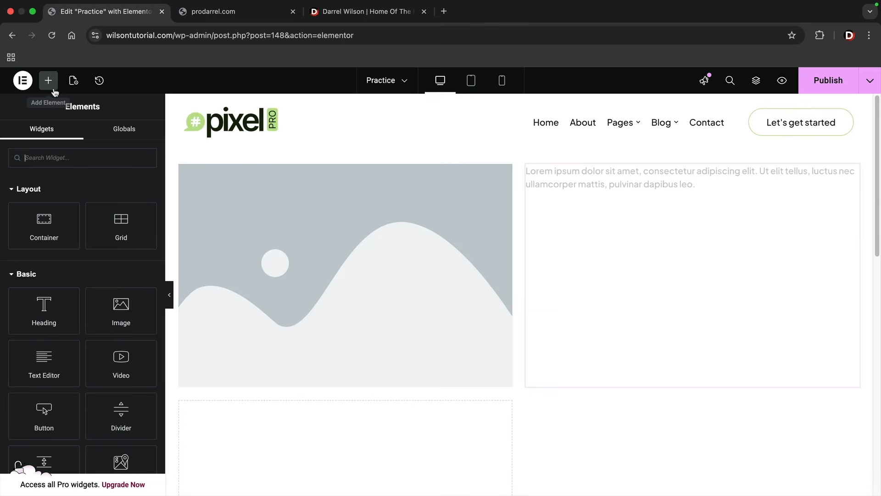
right_click(565, 184)
click(595, 433)
drag(121, 312, 596, 297)
scroll(538, 293, up, 1)
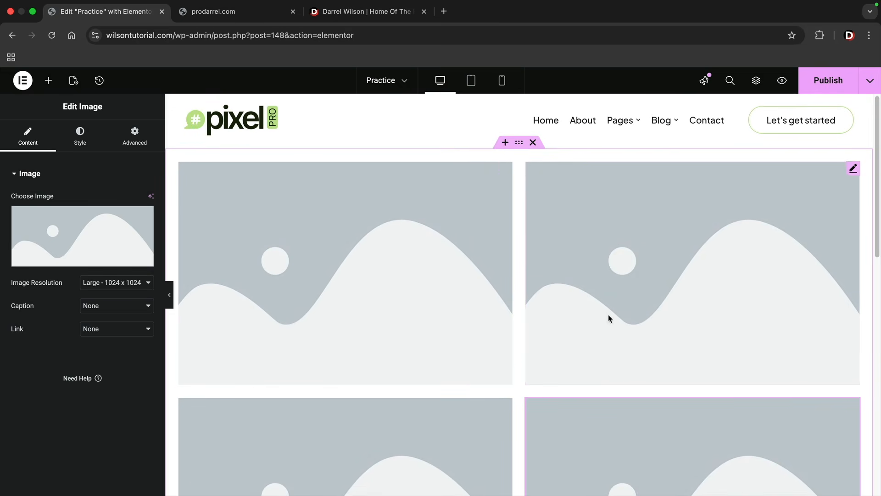
- Try the grid with 3 columns and 4 rows
click(520, 143)
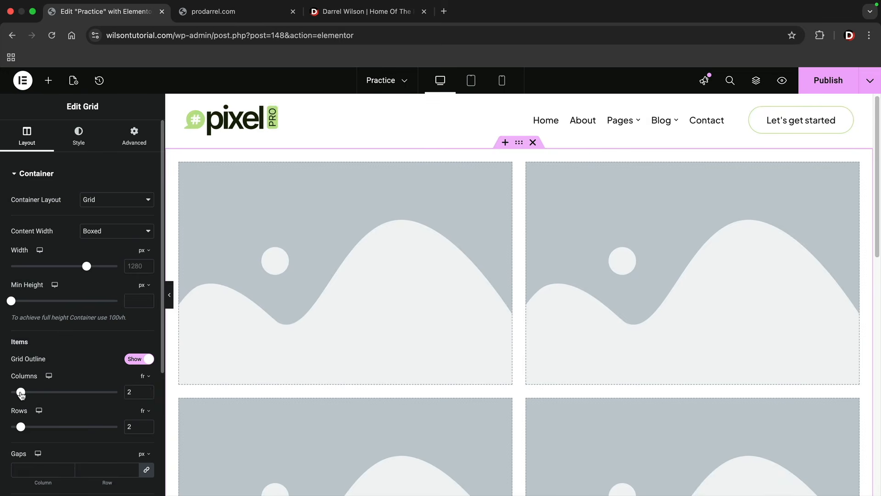
mouse_move(25, 395)
mouse_down()
mouse_move(40, 396)
mouse_move(31, 396)
mouse_up()
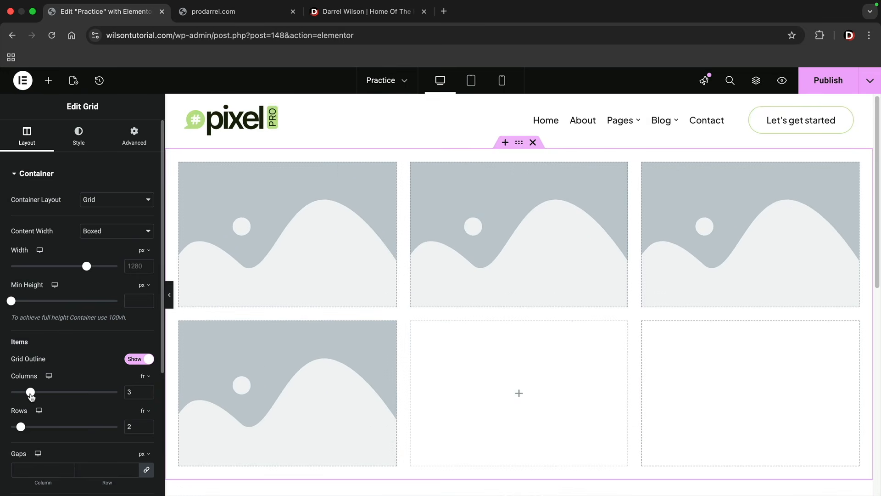
drag(20, 427, 41, 427)
scroll(241, 370, down, 4)
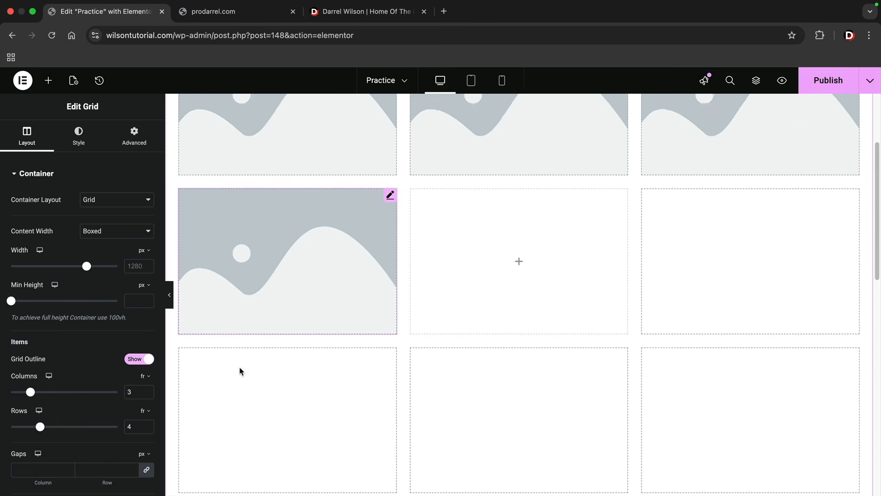
scroll(295, 360, up, 4)
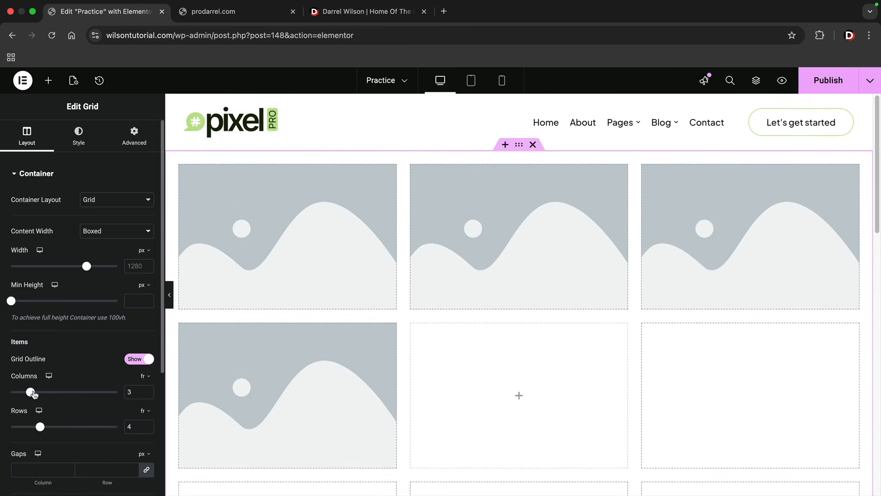
- Set the grid to 4 columns and 1 row with a boxed width of 1308 px
drag(31, 393, 41, 393)
drag(41, 427, 11, 427)
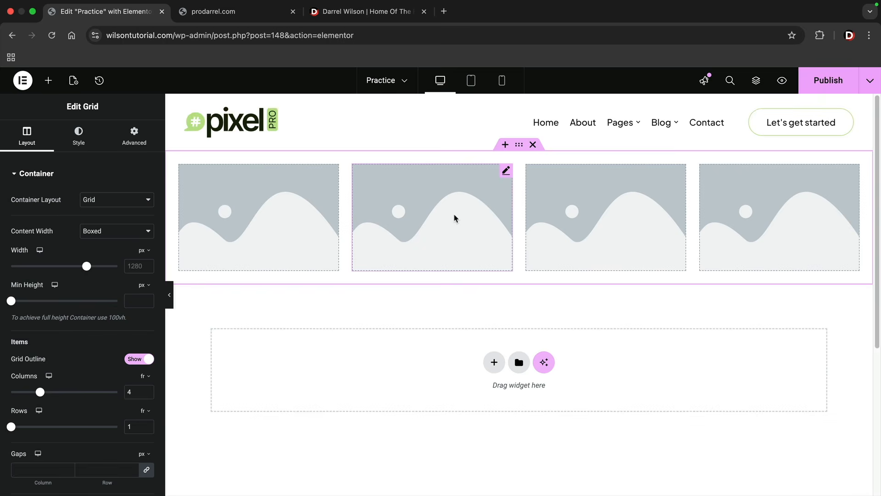
mouse_move(90, 272)
mouse_down()
mouse_move(77, 272)
mouse_move(88, 272)
mouse_up()
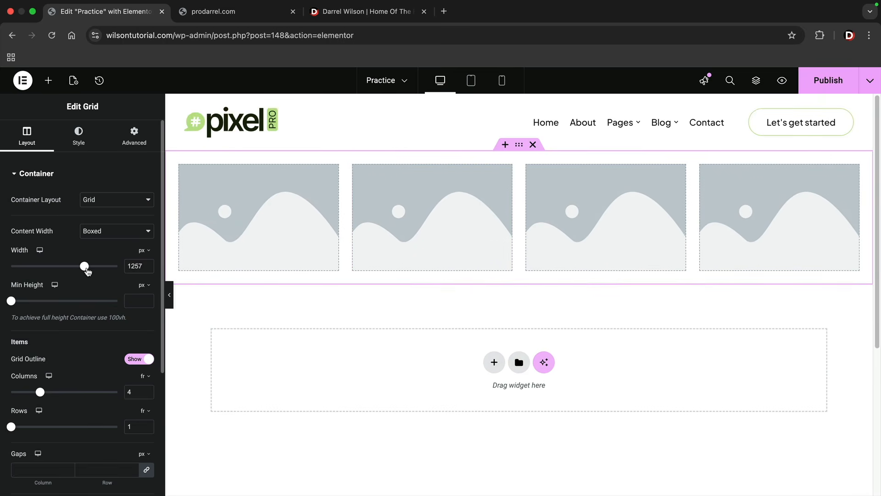
- Set the grid's column and row gaps to 0 px
scroll(94, 323, down, 1)
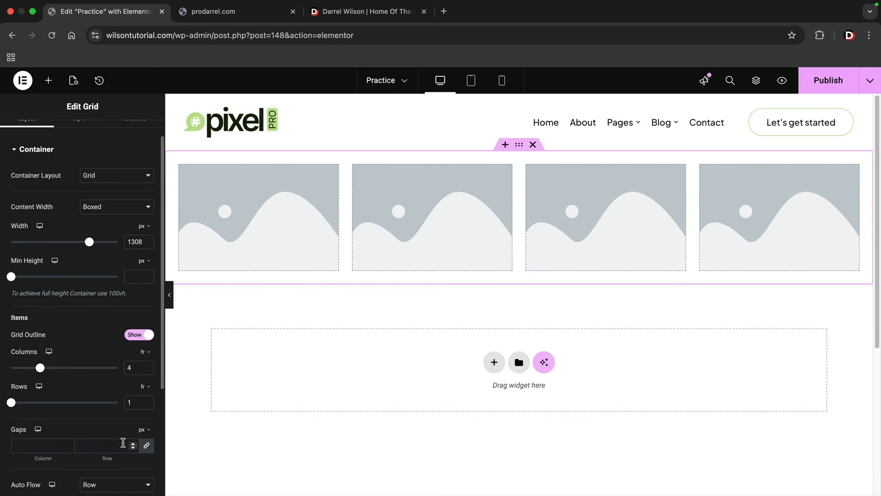
click(133, 443)
click(133, 443)
click(133, 443)
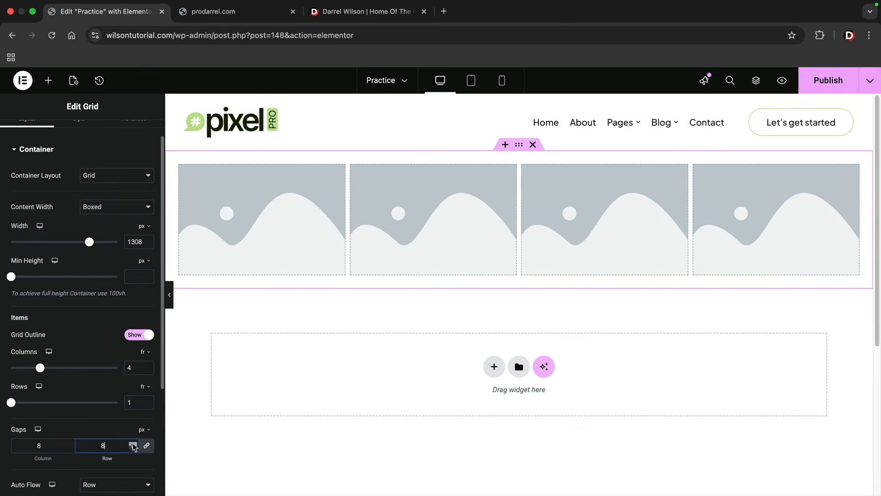
click(133, 448)
click(133, 448)
click(133, 448)
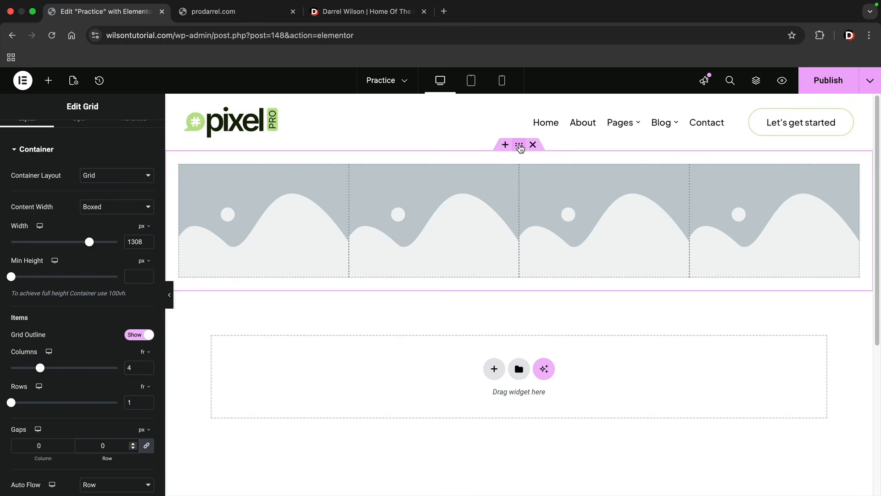
- Give the grid a Classic background in black (#000000)
scroll(98, 179, up, 1)
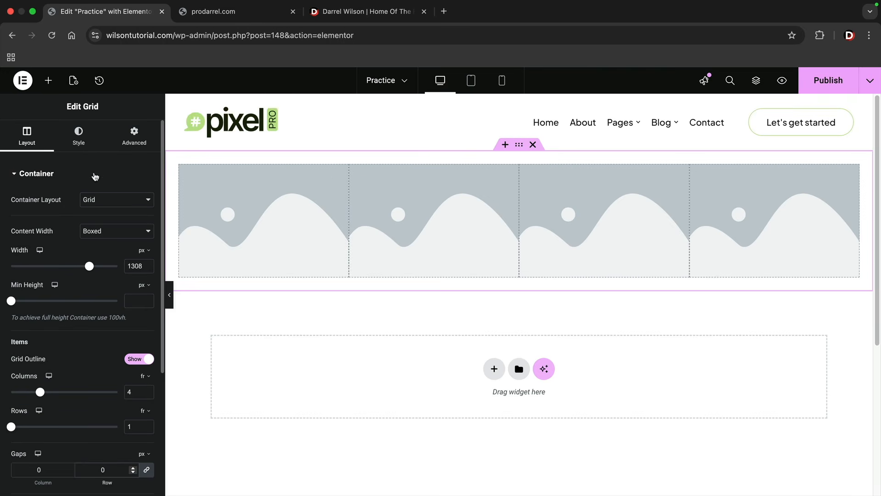
click(78, 143)
click(102, 224)
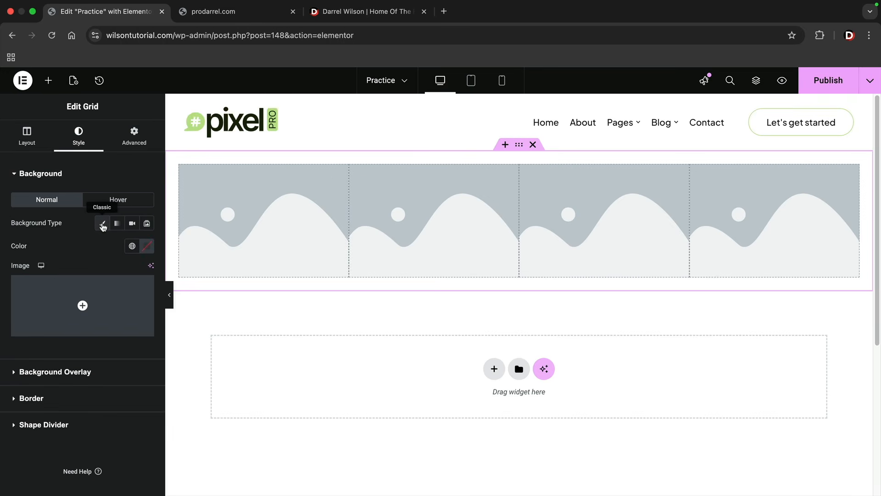
click(147, 246)
drag(138, 305, 42, 401)
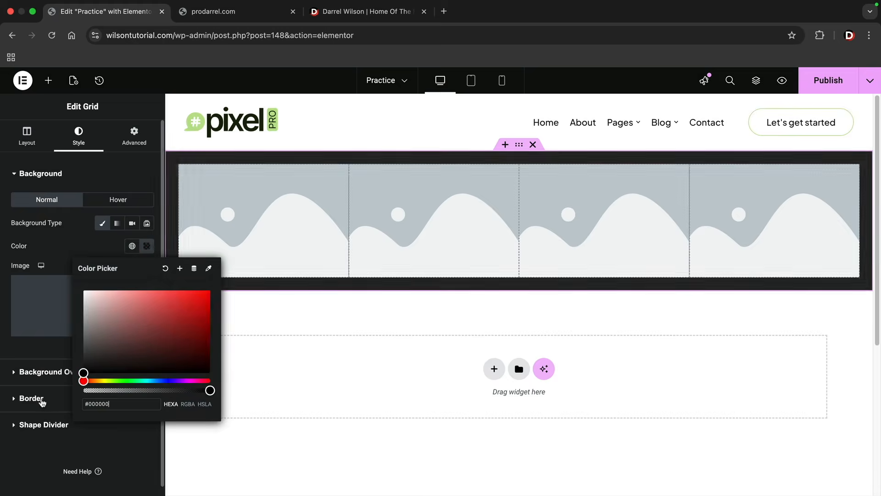
click(62, 250)
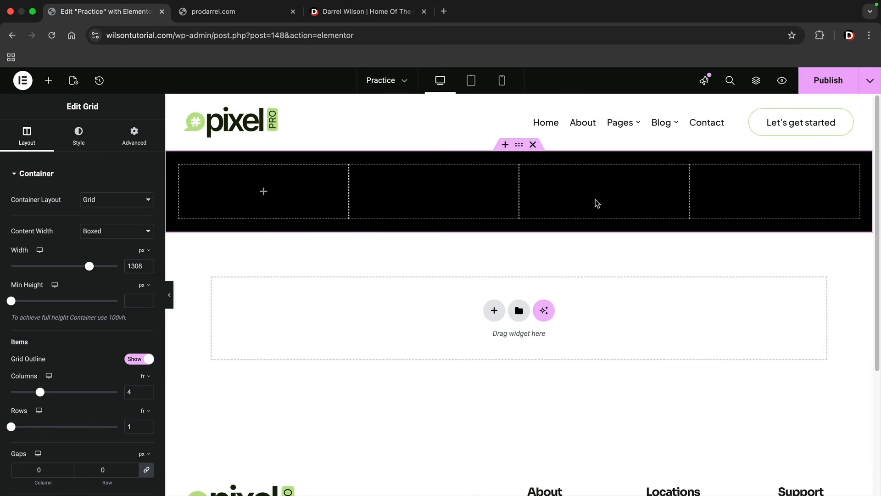
- Nest a container in the grid's first cell and add a heading widget inside it
click(48, 81)
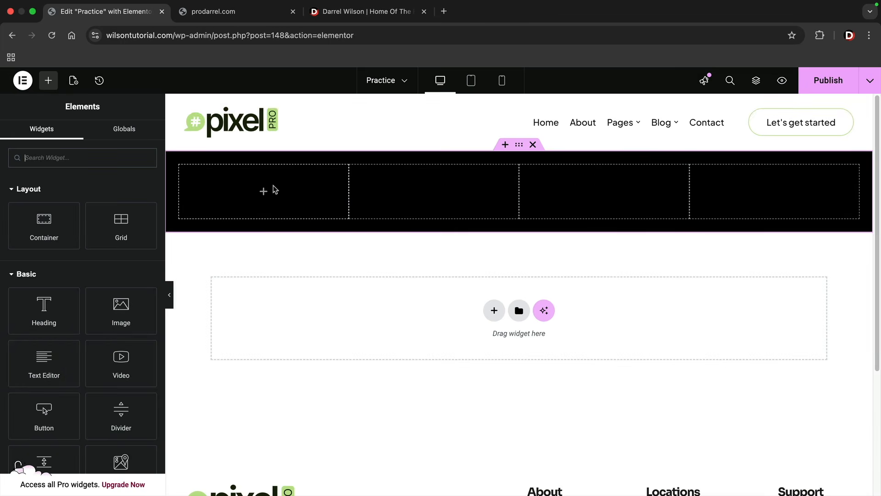
drag(44, 220, 265, 198)
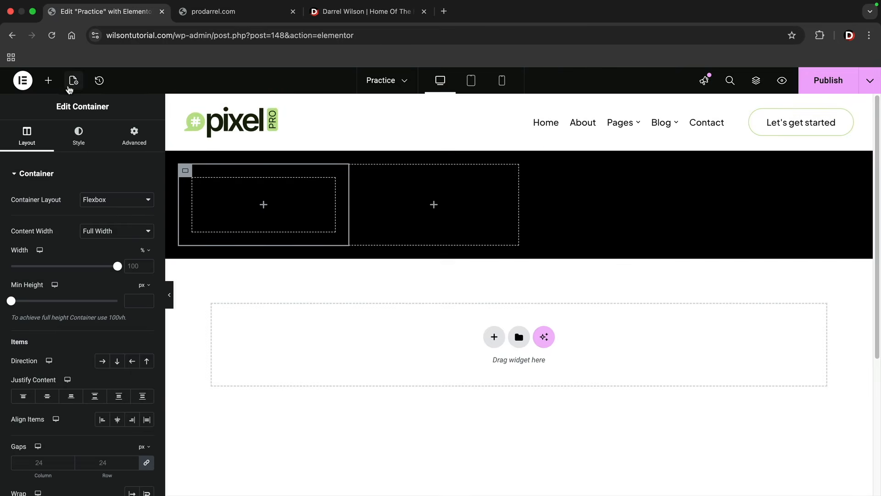
click(48, 81)
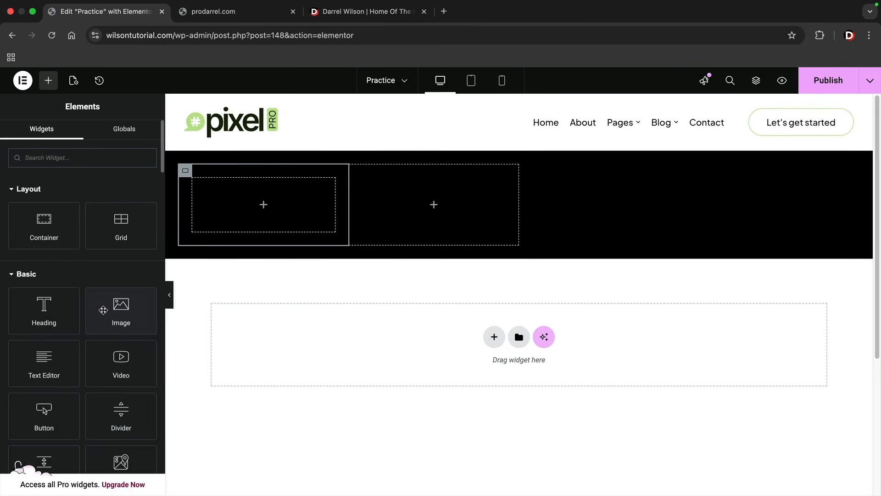
drag(45, 330, 249, 220)
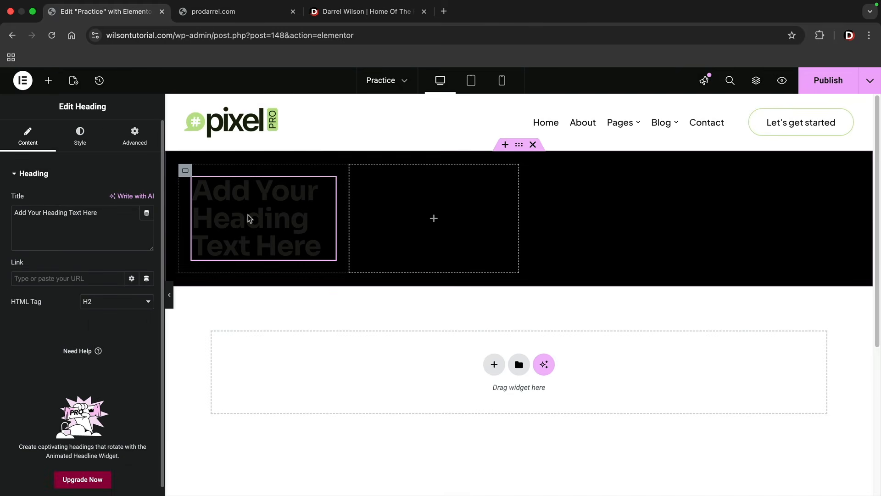
- Set the heading's text color to white (#FFFFFF)
click(80, 137)
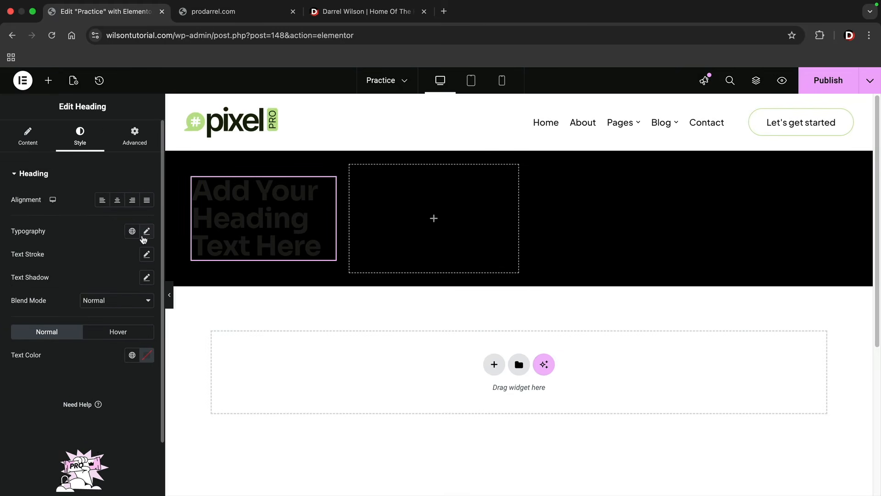
click(147, 355)
click(83, 206)
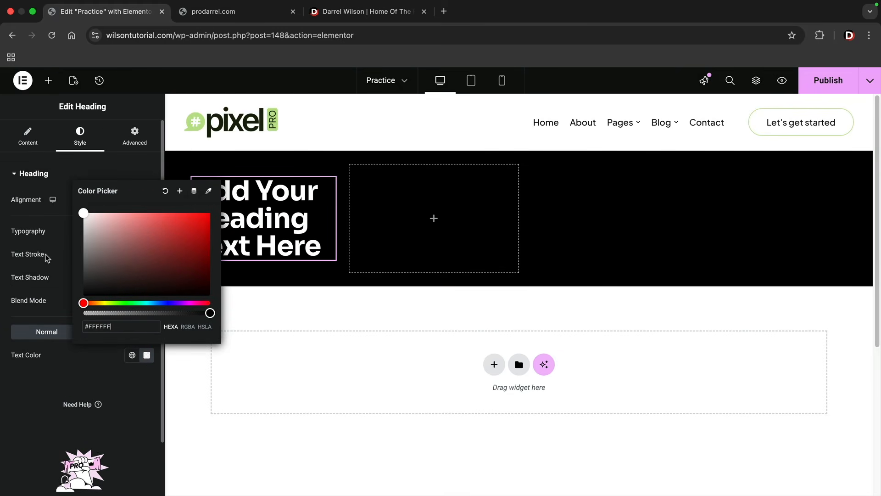
click(67, 250)
- Add an image widget and a button widget below the heading in the nested container
click(48, 80)
drag(121, 309, 225, 260)
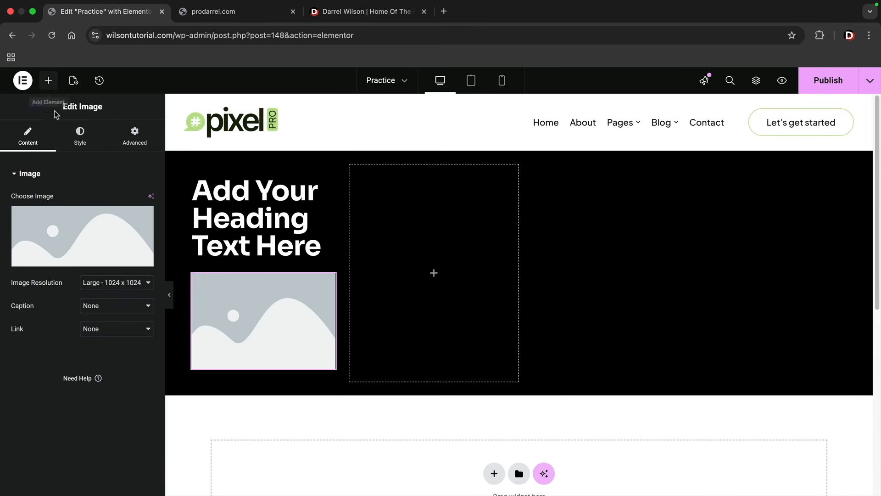
click(48, 81)
drag(44, 414, 243, 381)
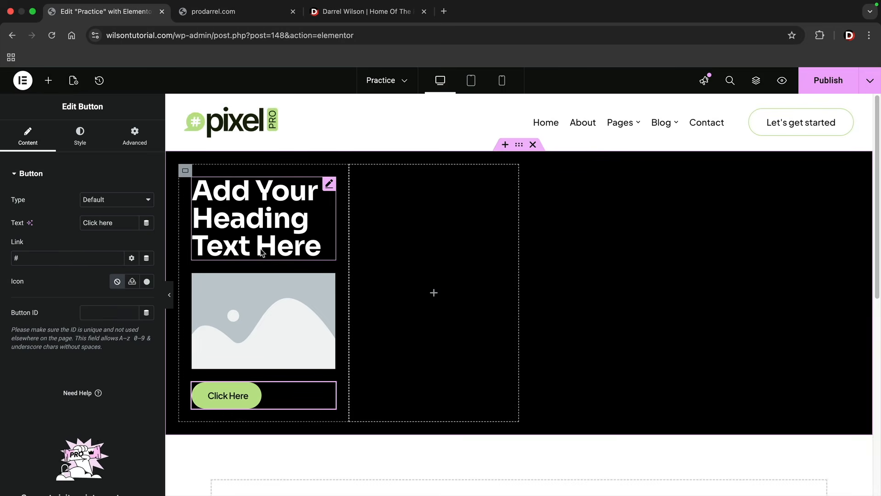
- Nest a container in each of the grid's second, third and fourth cells
click(49, 82)
drag(55, 226, 440, 282)
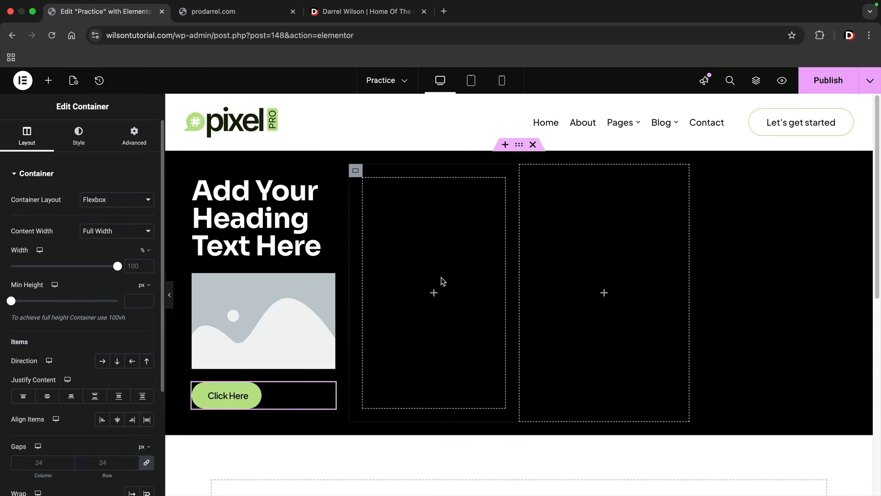
click(48, 81)
drag(66, 224, 601, 266)
click(48, 81)
drag(55, 230, 742, 273)
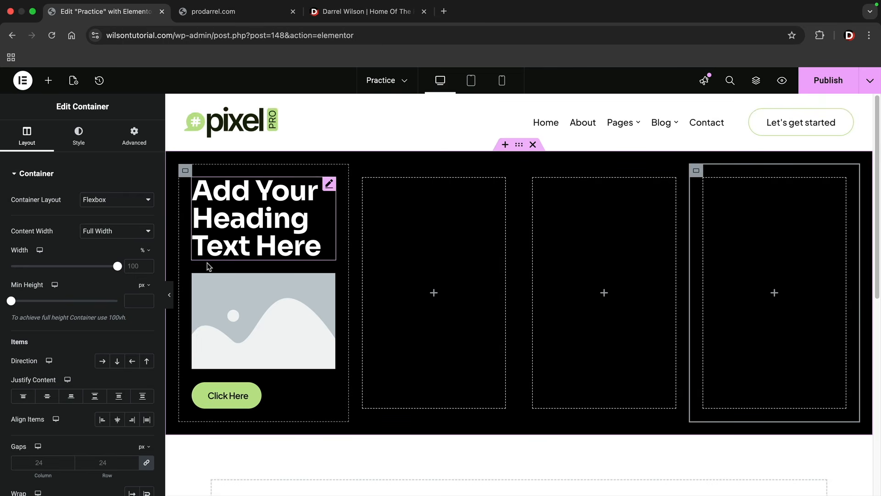
- Set the first cell container's direction to Column - reversed, and set it back to column
click(185, 171)
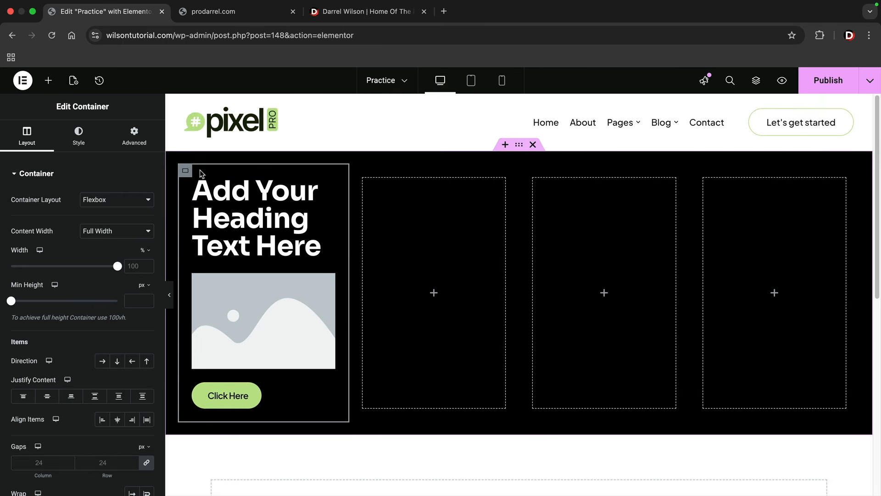
click(148, 361)
click(118, 362)
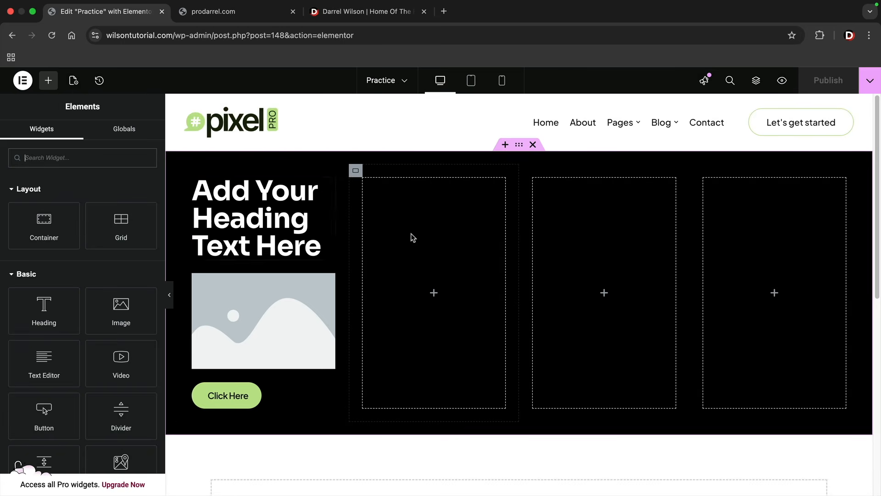
- Delete the whole grid section and restore it from the page's action history
click(533, 145)
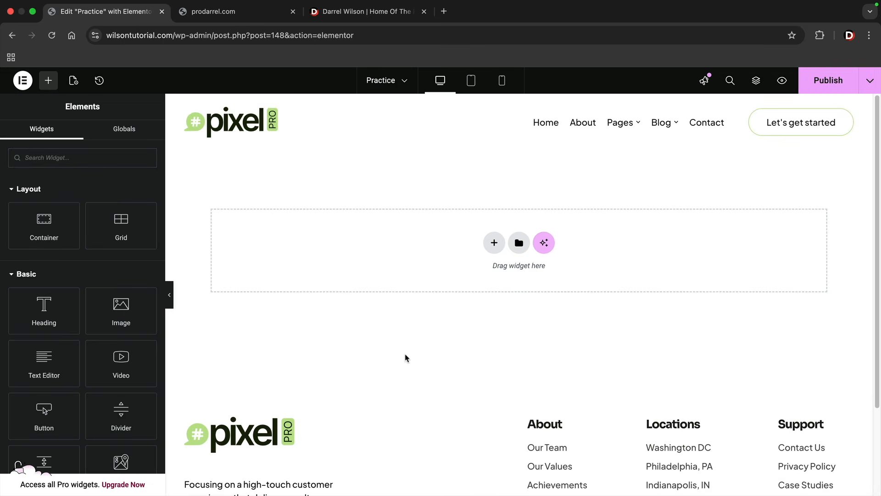
click(99, 81)
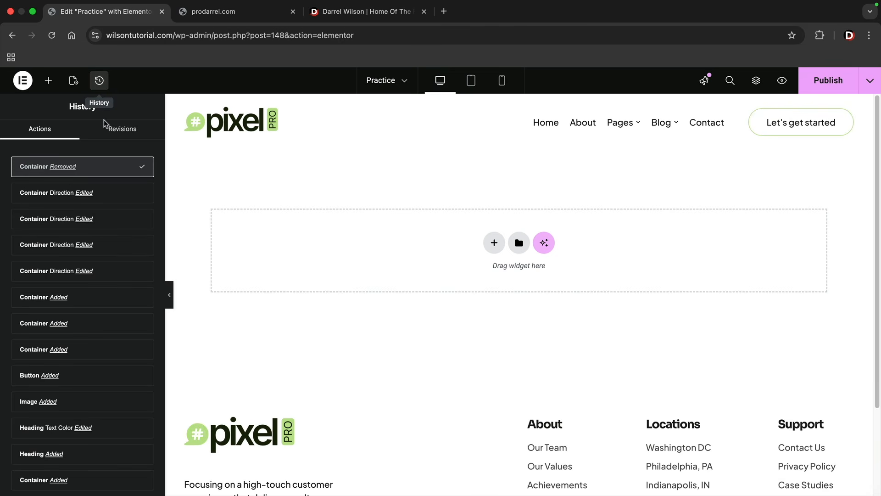
click(110, 196)
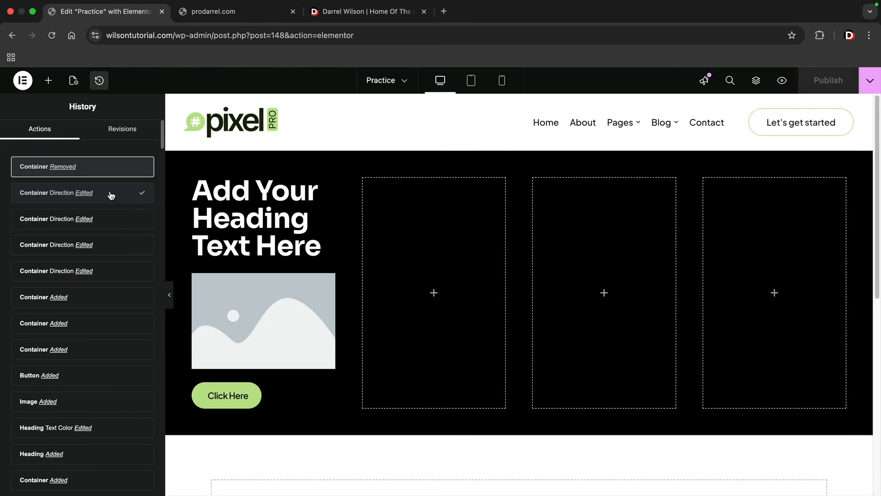
- Step back through older states in the action history as far as the image removals, and return to the most recent state
click(111, 221)
click(112, 244)
click(106, 302)
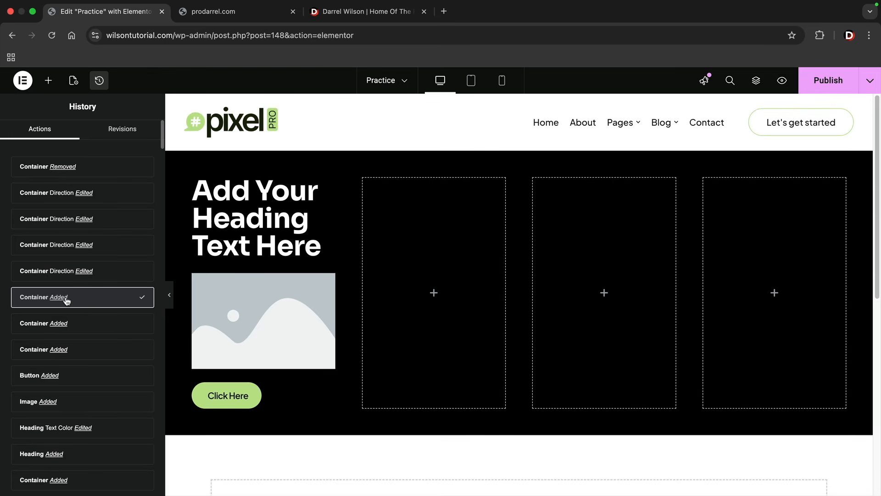
click(109, 402)
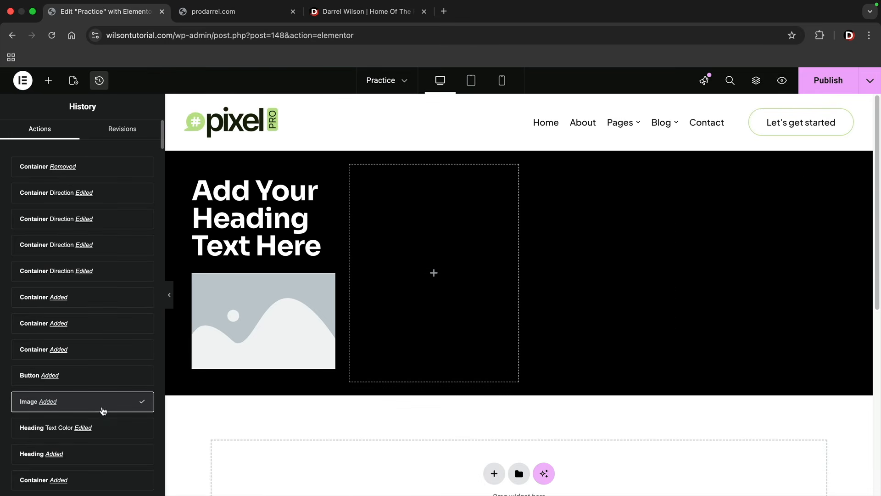
click(94, 460)
scroll(94, 460, down, 5)
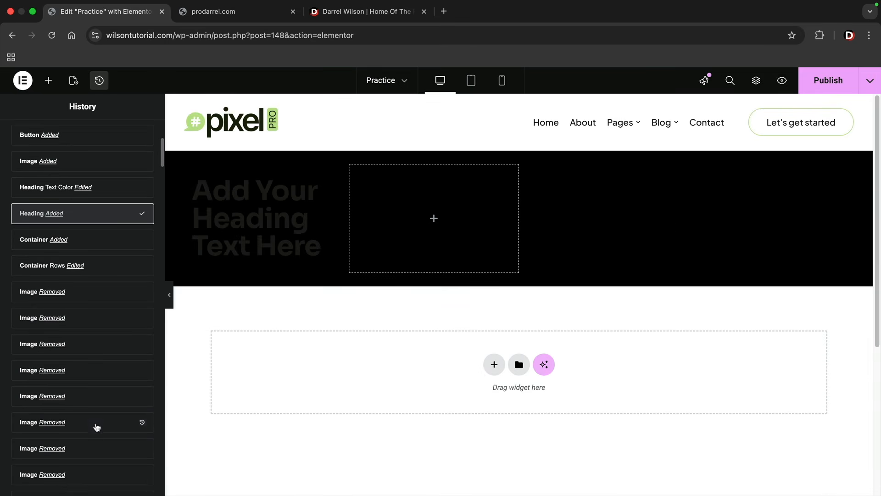
click(96, 418)
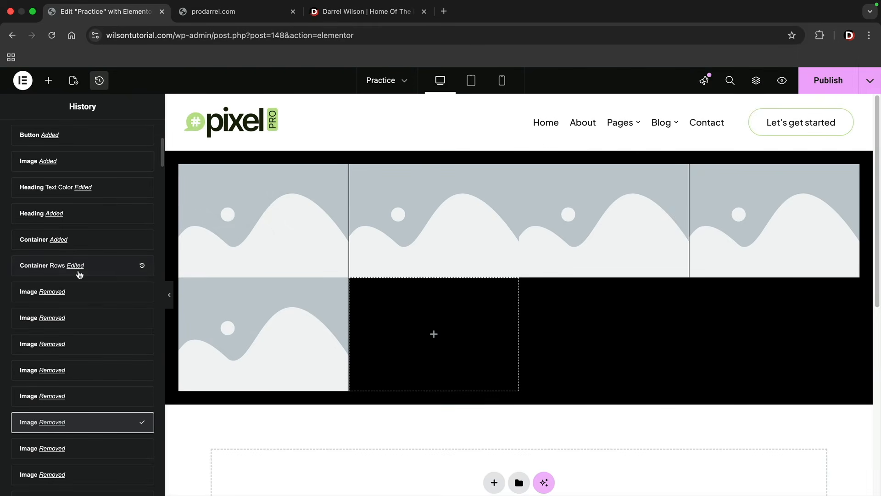
scroll(79, 276, up, 5)
click(123, 168)
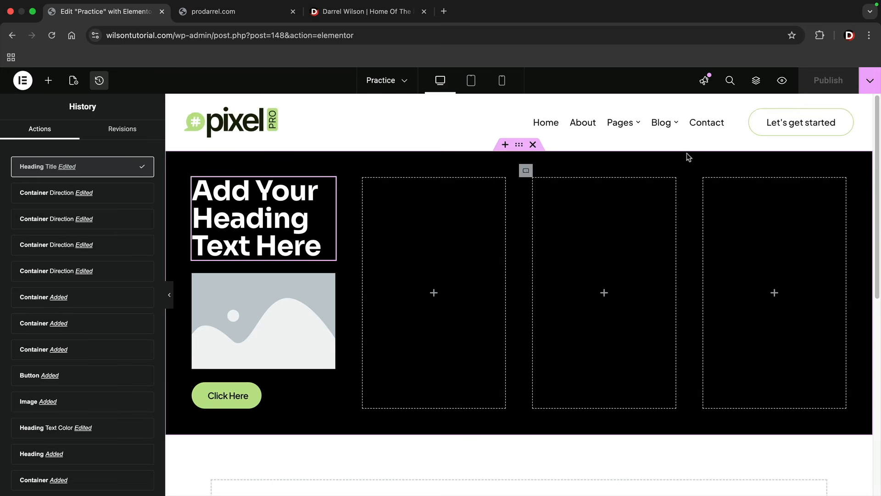
- Preview the Practice page's changes and return to the Elementor editor
click(782, 81)
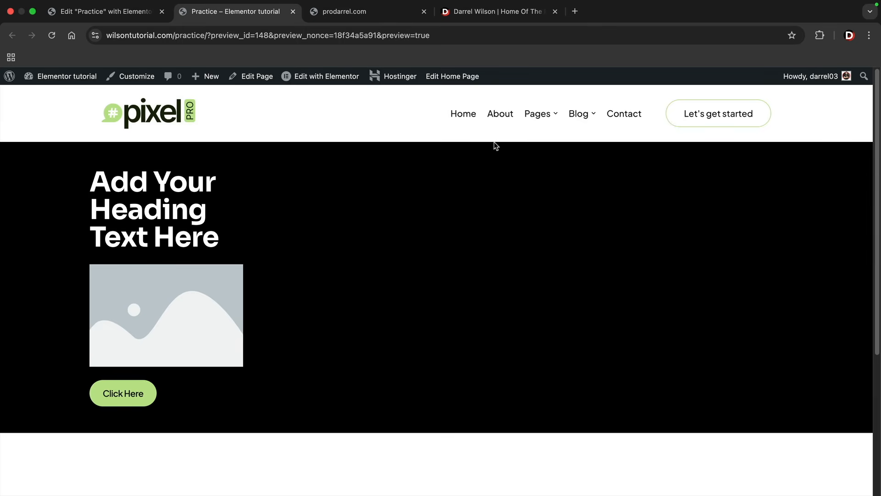
click(131, 12)
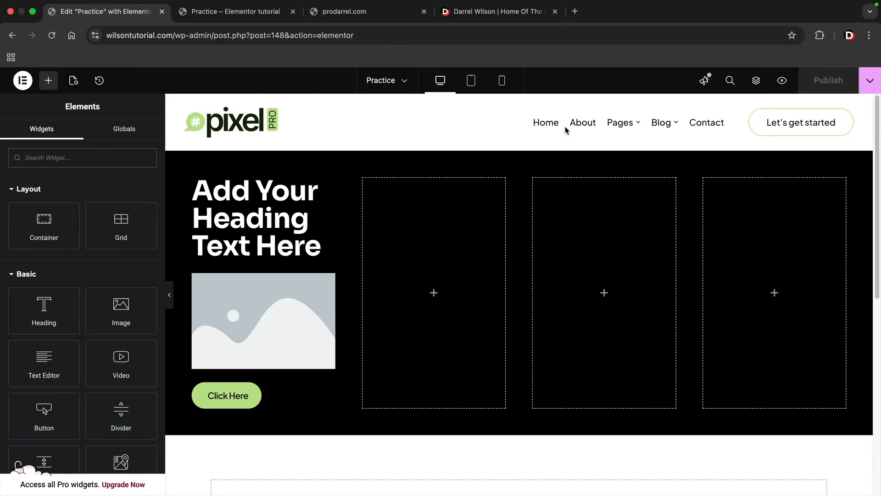
- Switch the editor to the Home page and select its main heading and the intro paragraph below it
click(406, 85)
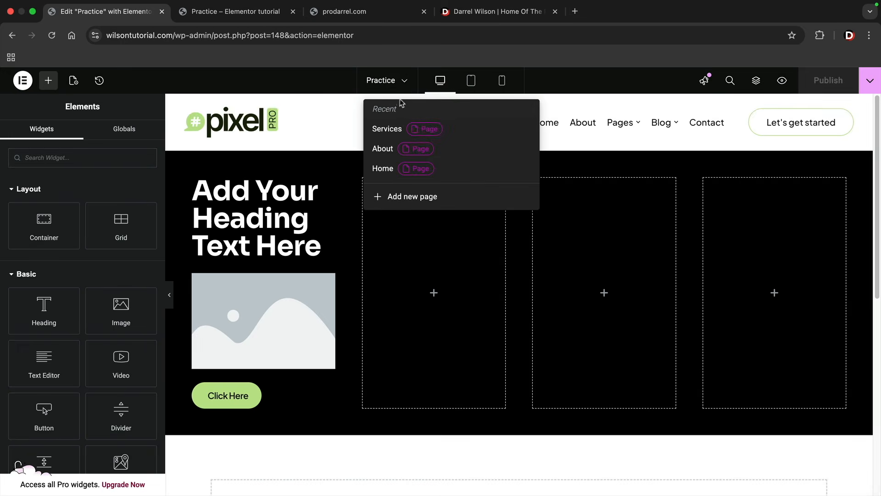
click(382, 168)
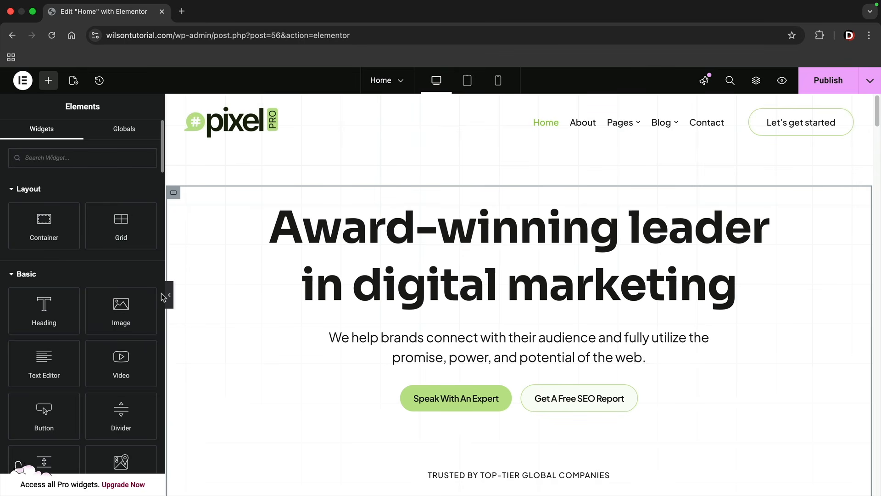
scroll(257, 344, down, 2)
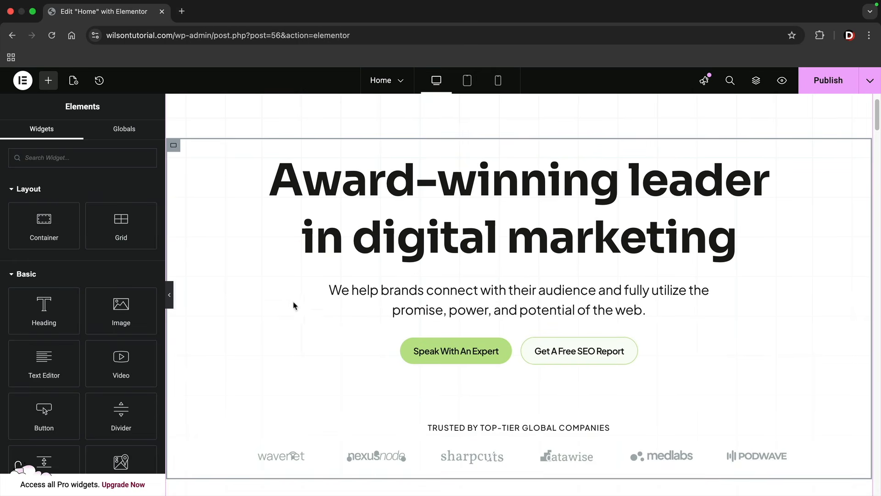
click(425, 217)
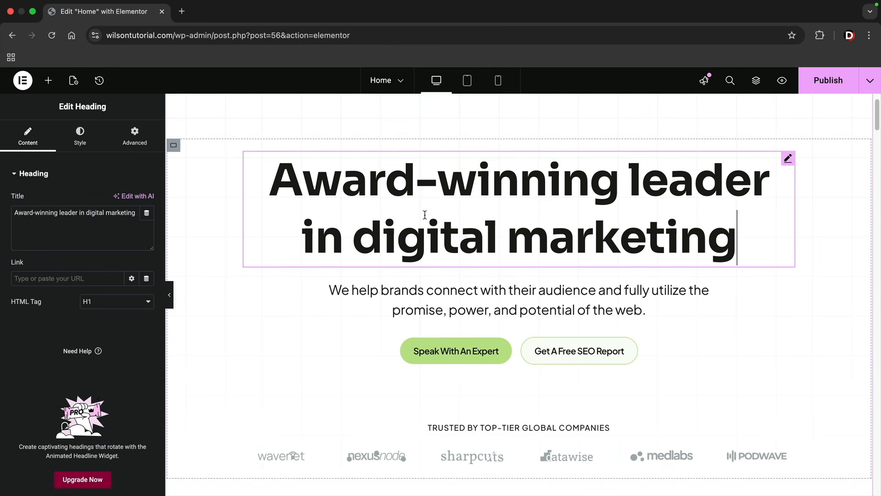
click(450, 305)
- Add a text editor widget below the hero section's intro paragraph and delete it again
scroll(450, 305, down, 2)
click(49, 81)
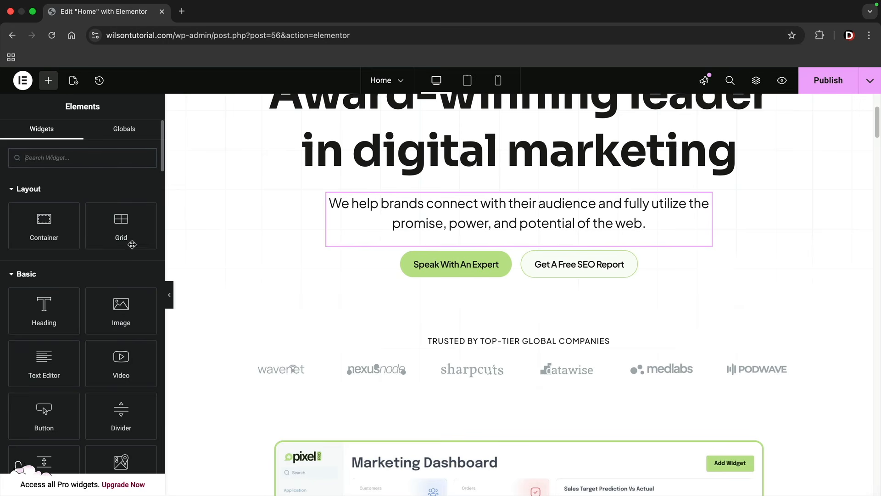
drag(44, 362, 429, 231)
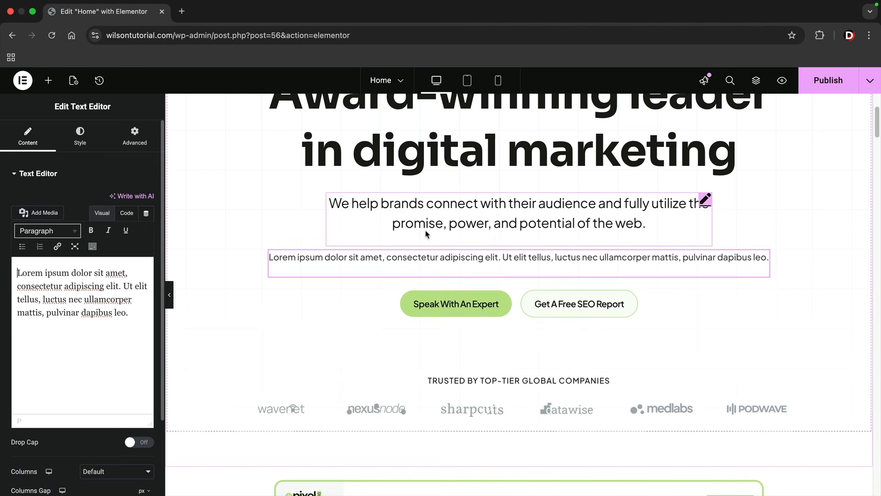
right_click(487, 261)
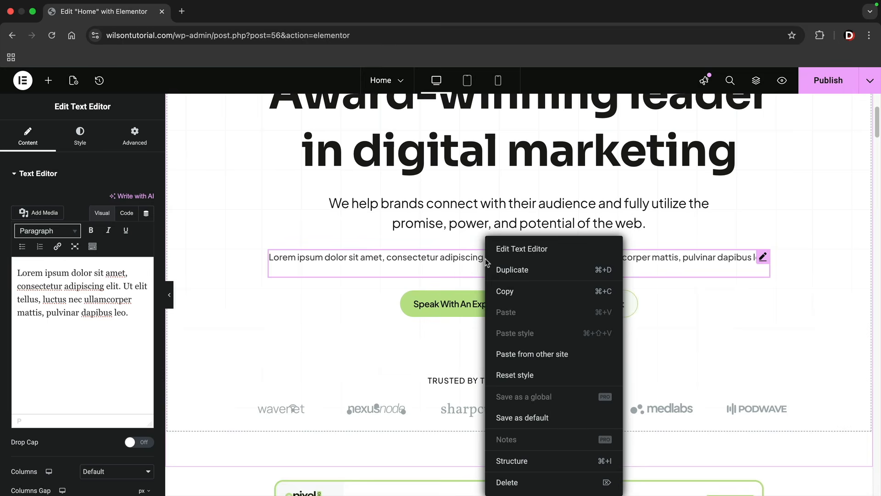
click(530, 479)
- Delete the Marketing Dashboard image and the play button from the container below the company logos
scroll(510, 407, down, 3)
scroll(509, 406, down, 3)
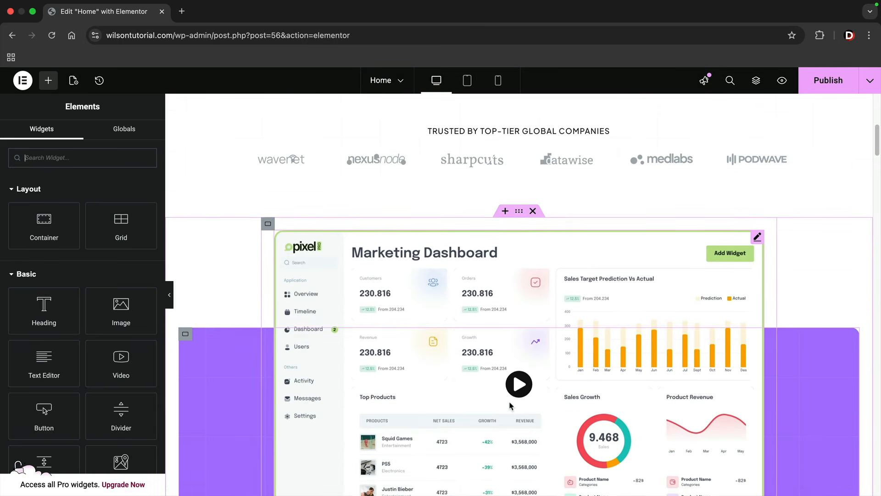
scroll(508, 394, down, 1)
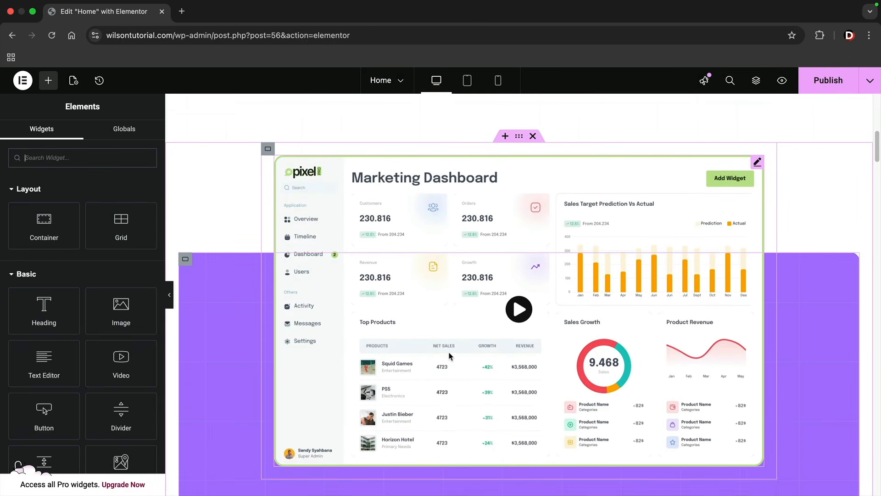
click(409, 280)
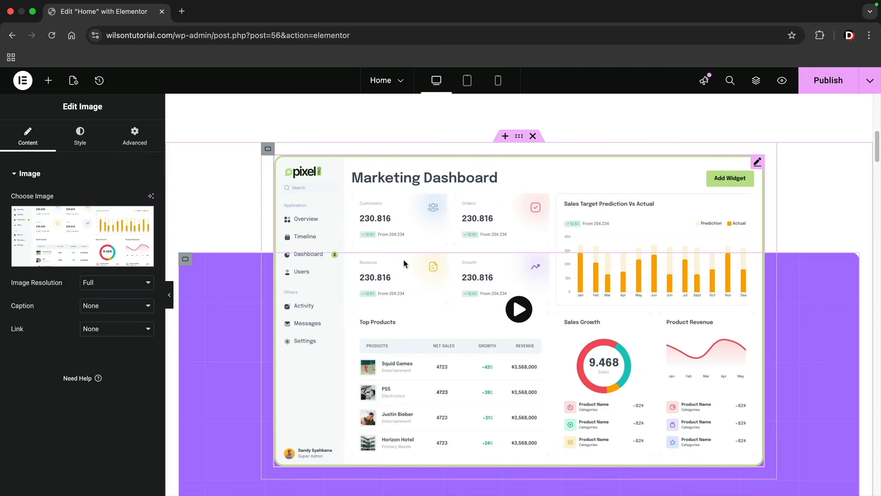
right_click(433, 227)
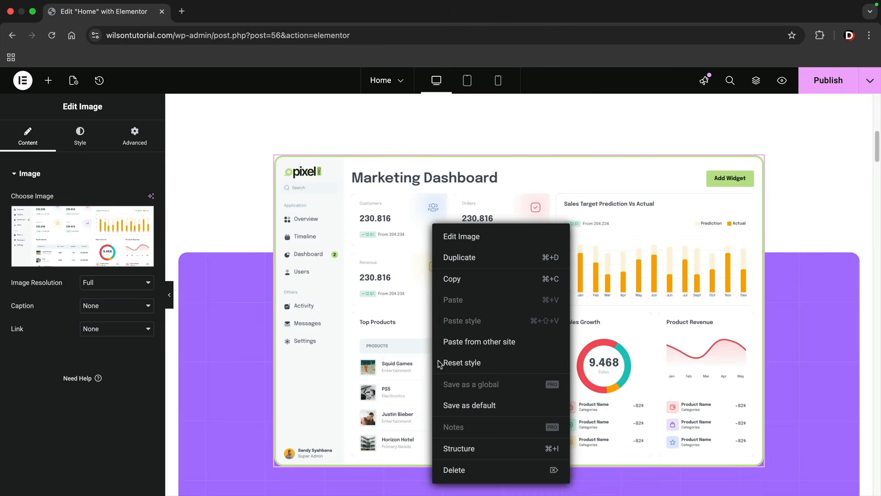
click(452, 467)
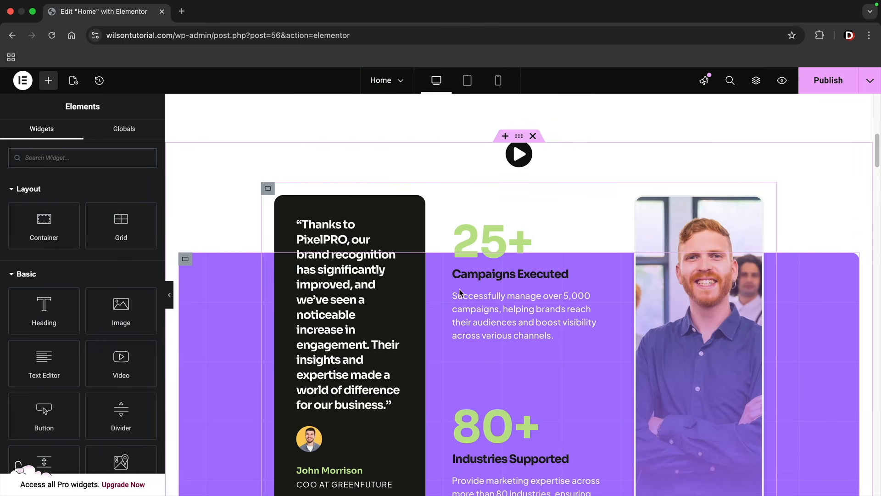
right_click(520, 157)
click(550, 404)
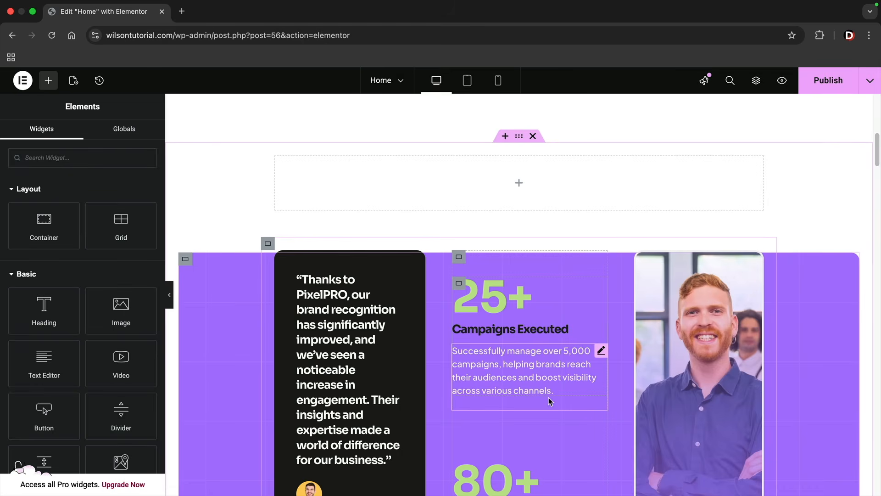
- Look through the remaining sections of the Home page, including the cards, awards and paid media, and return to its start
scroll(465, 280, down, 8)
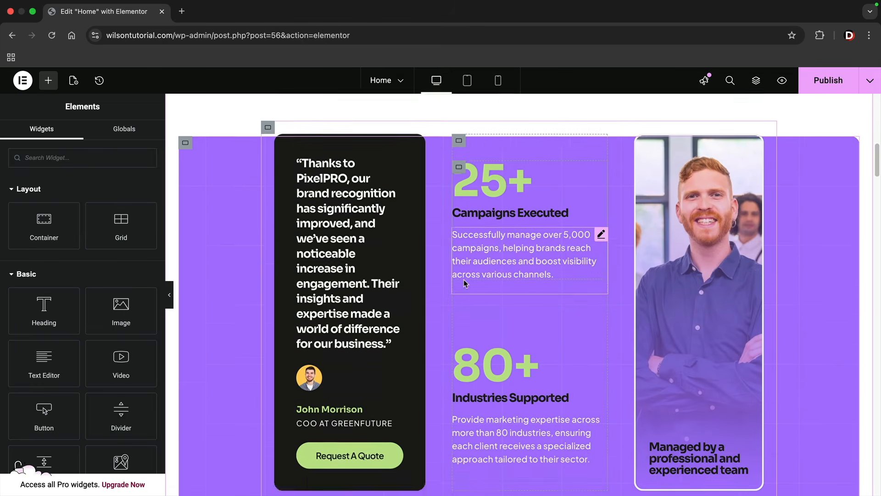
scroll(464, 280, down, 8)
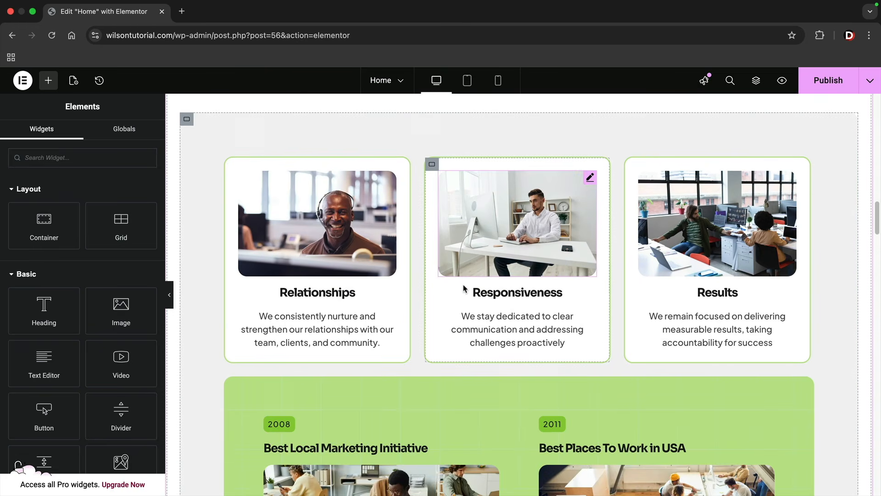
scroll(342, 367, down, 4)
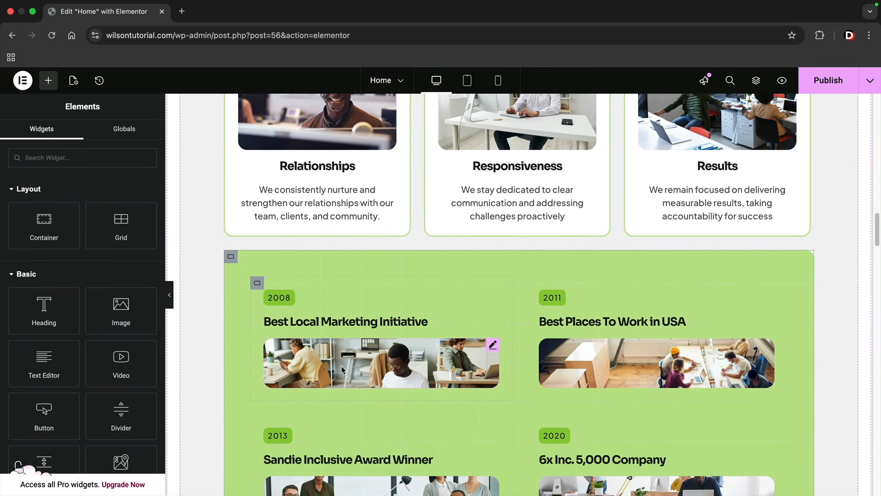
scroll(342, 369, down, 8)
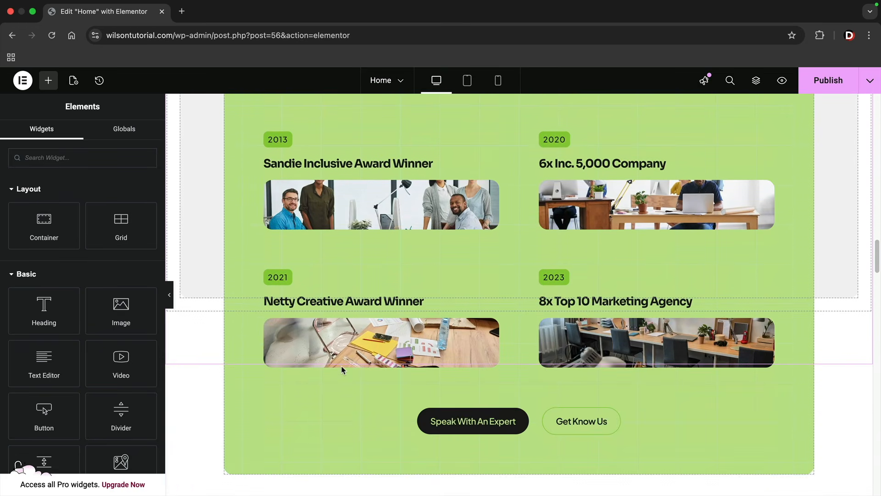
scroll(342, 369, down, 10)
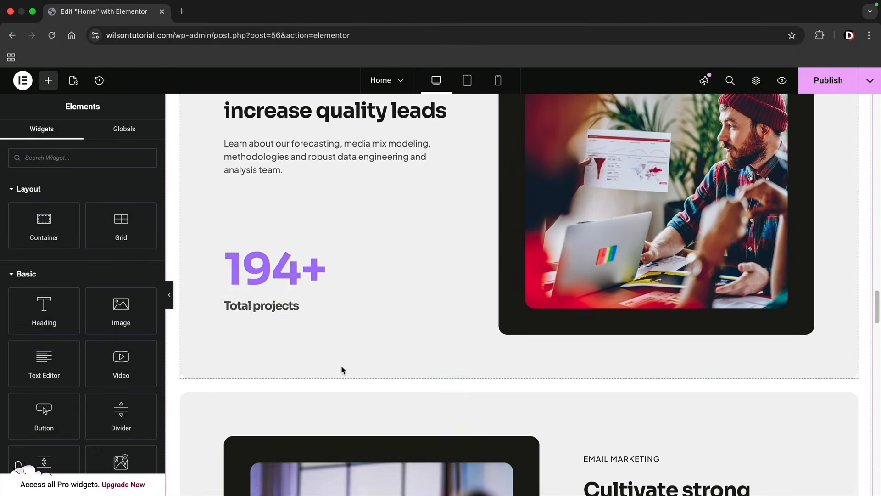
scroll(342, 370, down, 4)
drag(875, 321, 878, 70)
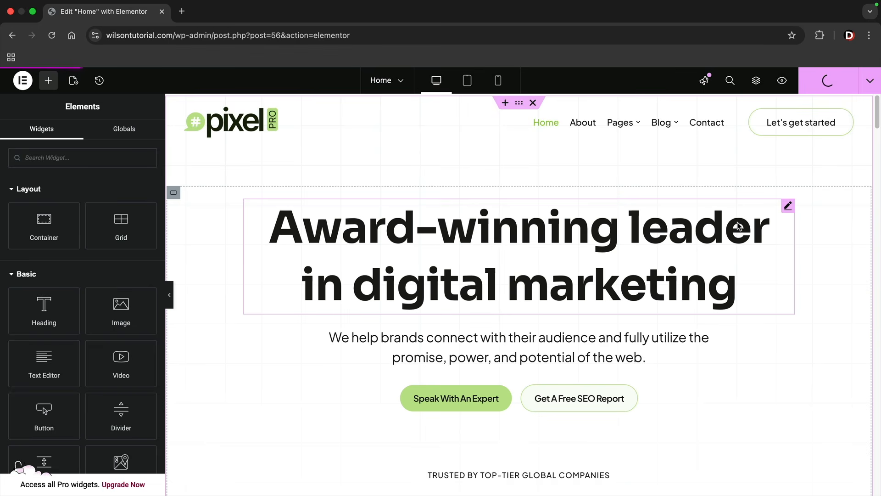
- Open the live view of the Home page from the editor's save options
click(871, 82)
click(831, 164)
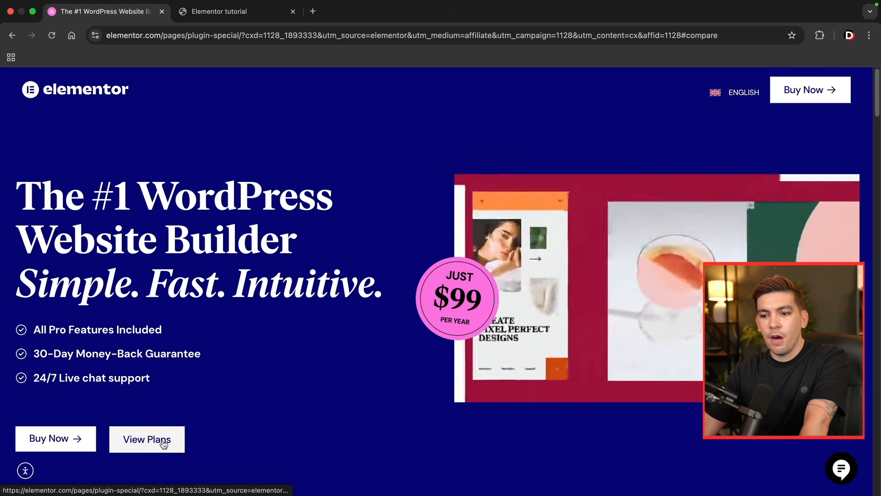
- On the elementor.com website, open the comparison of the Elementor plugin's plans
click(155, 446)
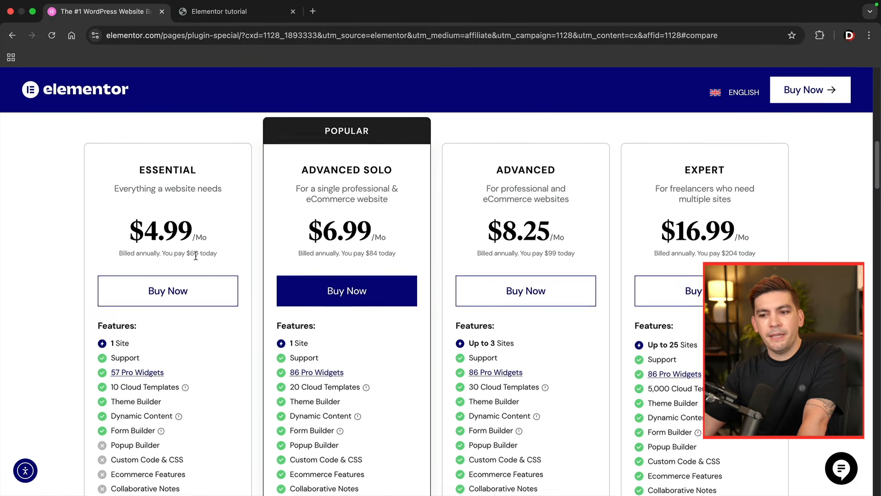
- Compare the features, site allowances and annual billing of the Essential, Advanced Solo and Advanced plans
scroll(168, 276, down, 3)
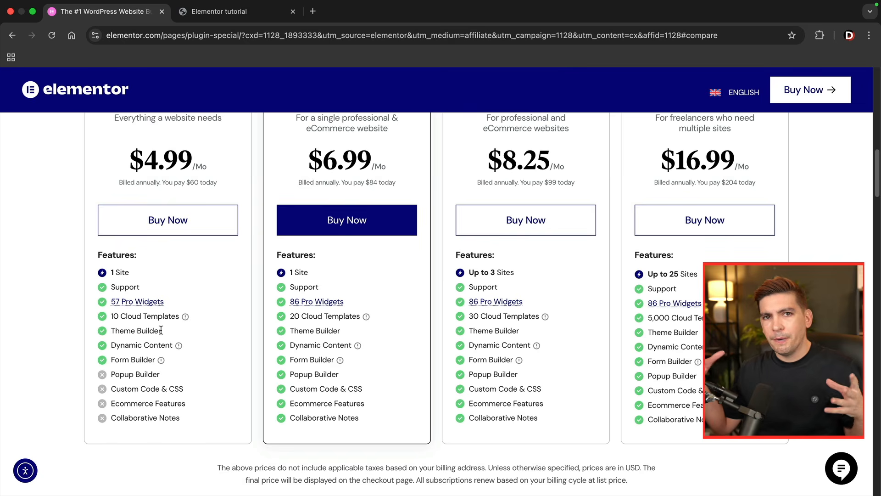
scroll(168, 325, up, 3)
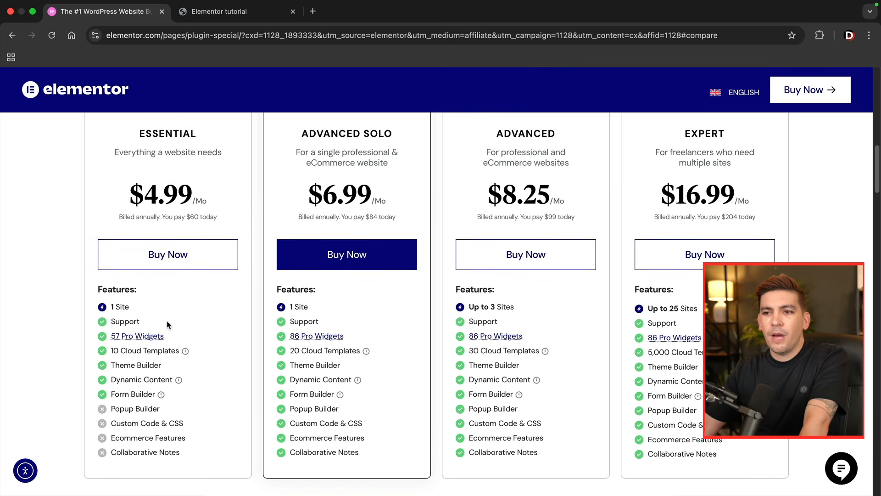
scroll(182, 298, down, 1)
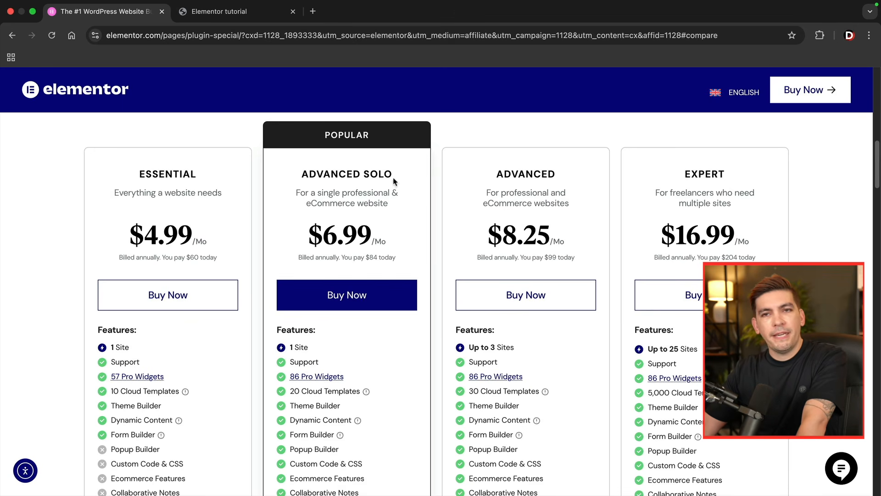
scroll(354, 355, down, 1)
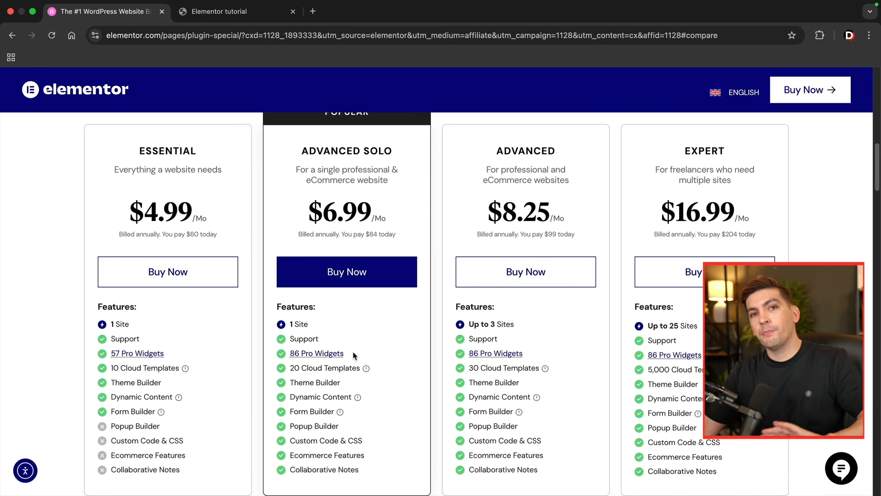
scroll(354, 356, up, 1)
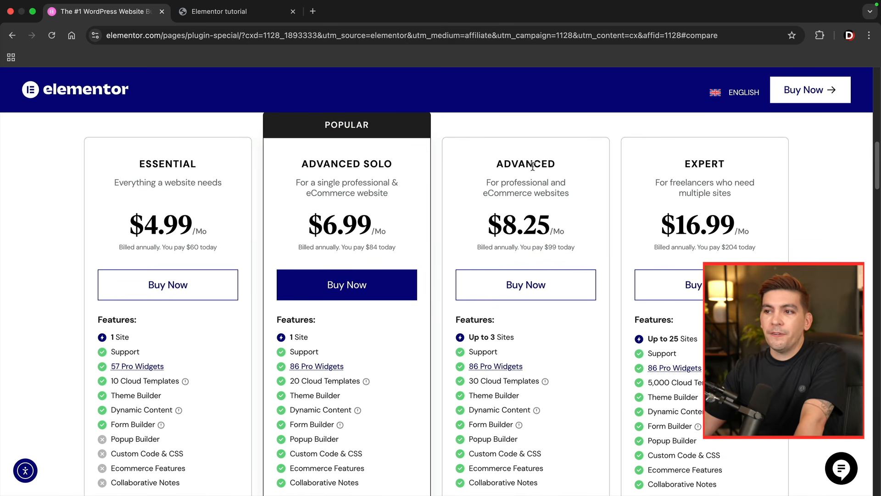
drag(318, 163, 385, 164)
click(462, 223)
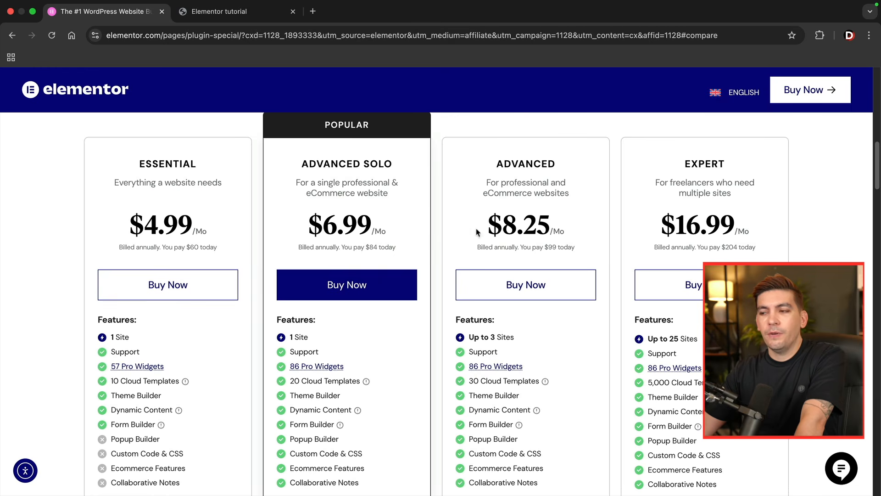
drag(519, 338, 460, 337)
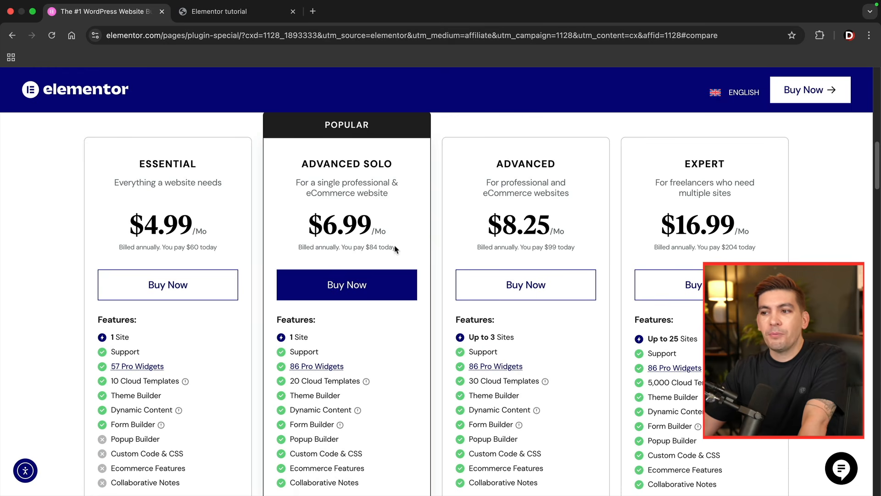
drag(396, 246, 306, 247)
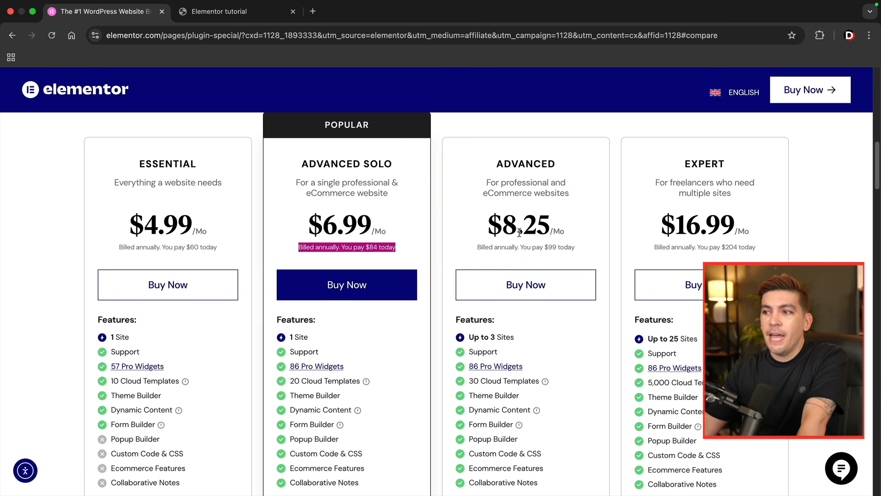
drag(576, 248, 476, 248)
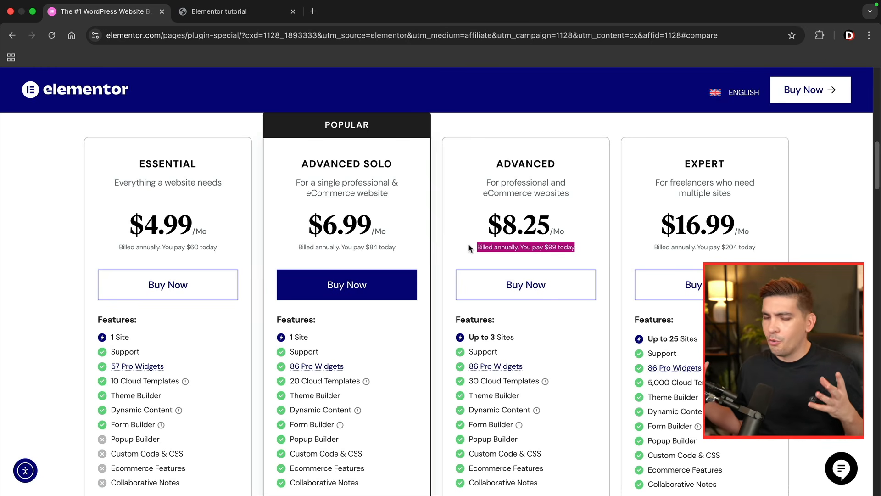
drag(557, 167, 494, 164)
scroll(542, 185, down, 1)
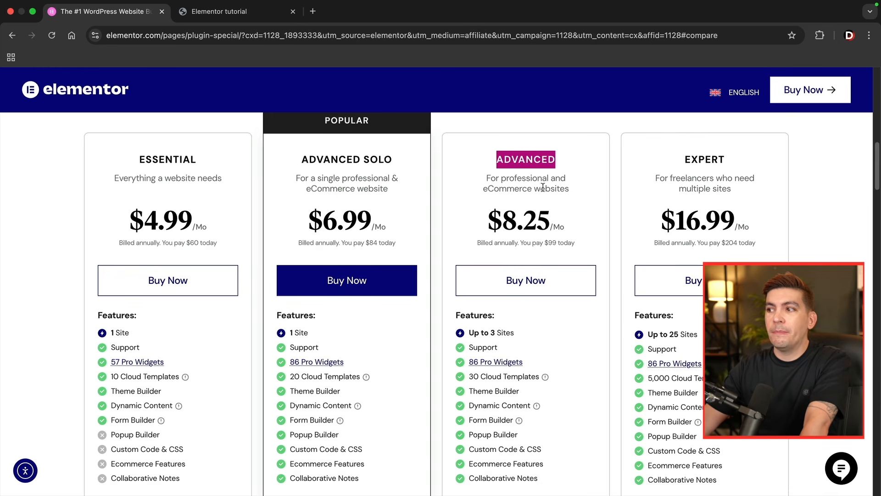
- Review the Expert plan's annual billing, switch its site allowance to 1000 and examine the Agency plan's annual billing
drag(736, 166, 678, 164)
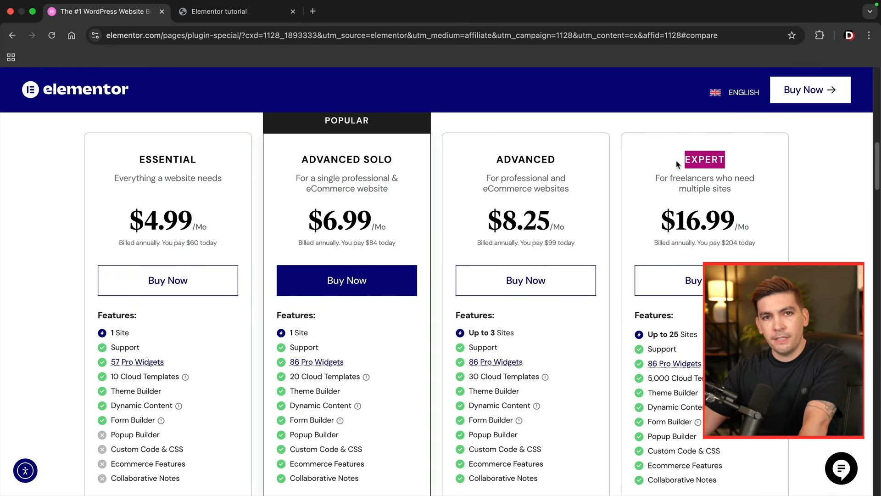
scroll(744, 192, down, 1)
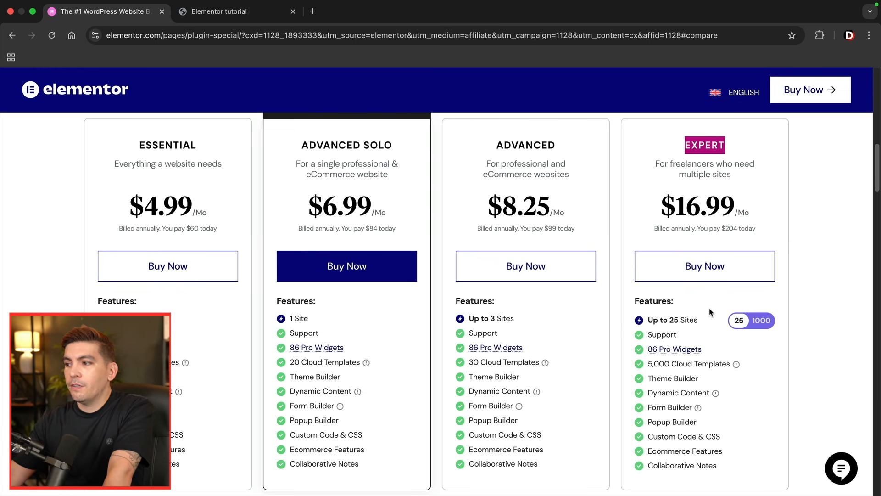
drag(754, 229, 709, 229)
click(707, 232)
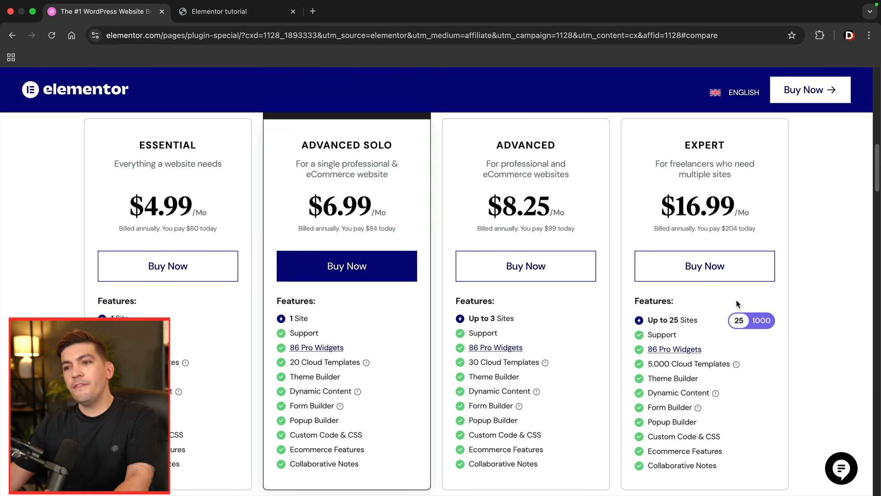
click(763, 321)
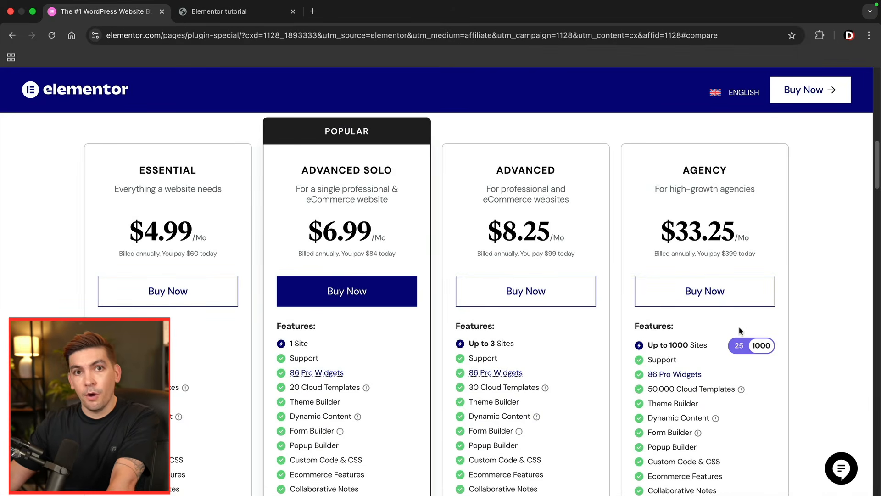
click(657, 251)
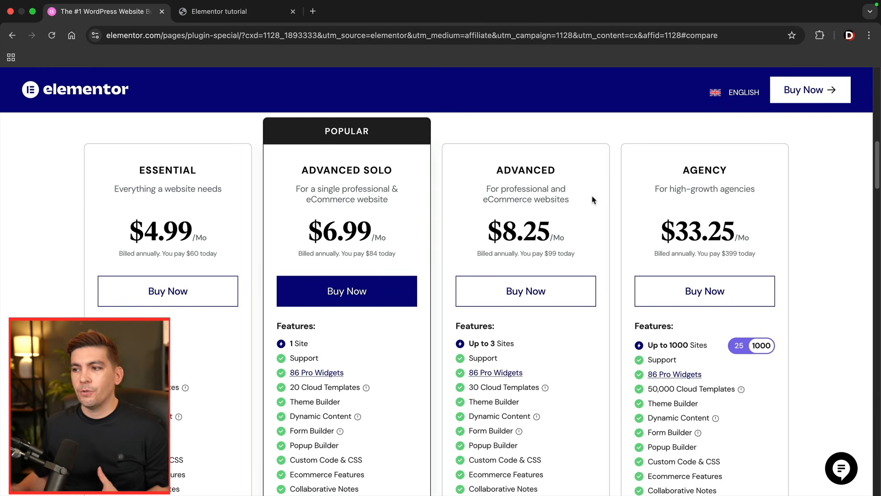
- Choose the Advanced plan for purchase, review the money-back guarantee and continue to checkout with the 1-year billing cycle
drag(570, 173, 490, 171)
click(543, 250)
scroll(543, 249, down, 1)
scroll(551, 236, up, 1)
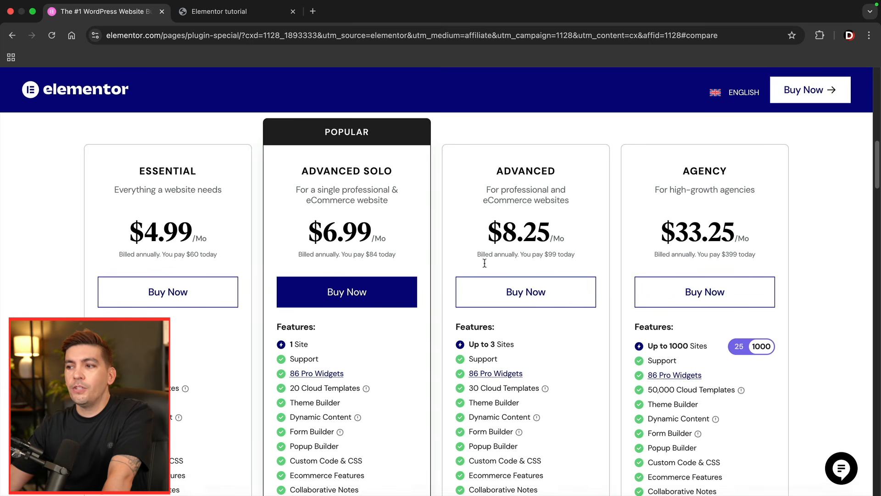
click(532, 295)
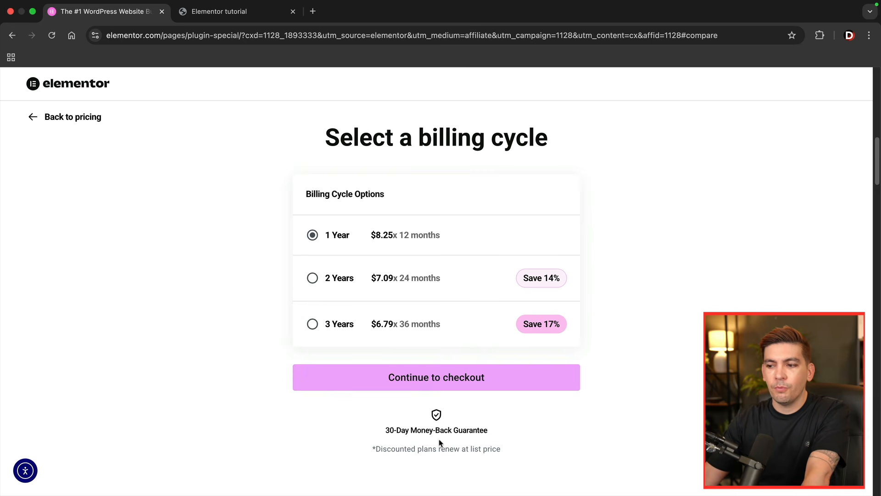
drag(495, 433, 394, 427)
click(367, 428)
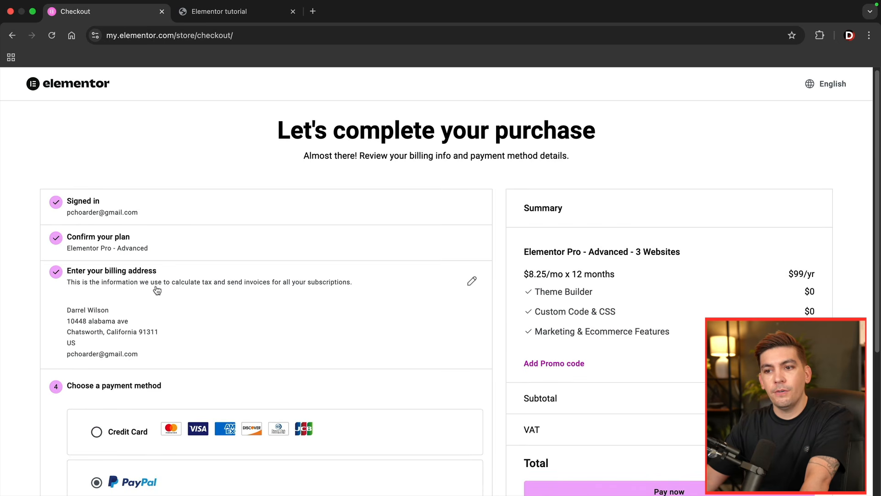
- Review the billing address, payment methods and order summary on the Elementor Pro checkout page
scroll(154, 294, down, 5)
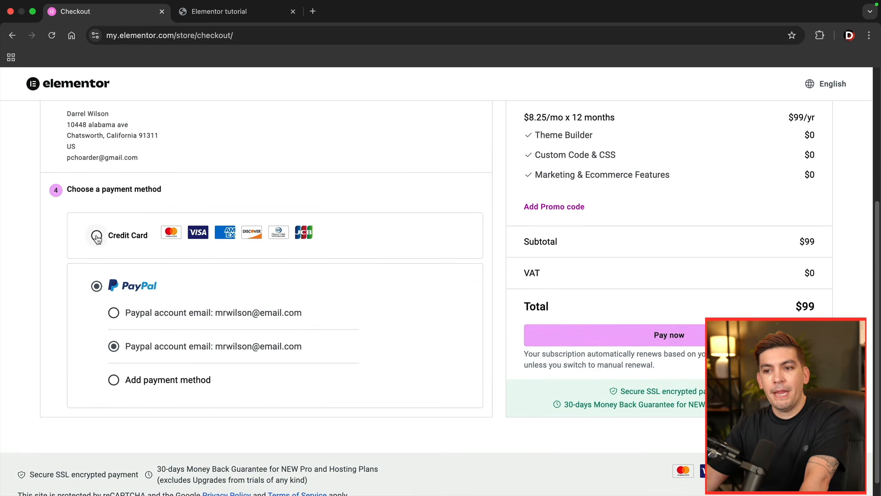
scroll(368, 299, up, 4)
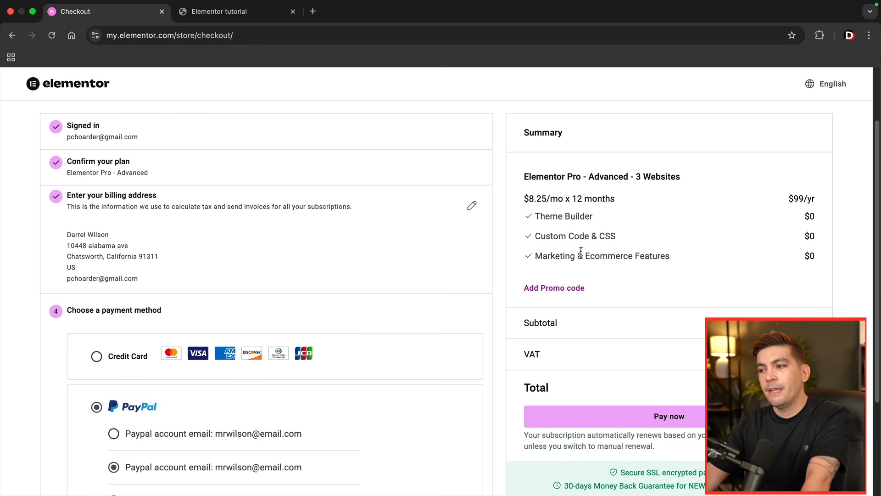
scroll(581, 251, up, 1)
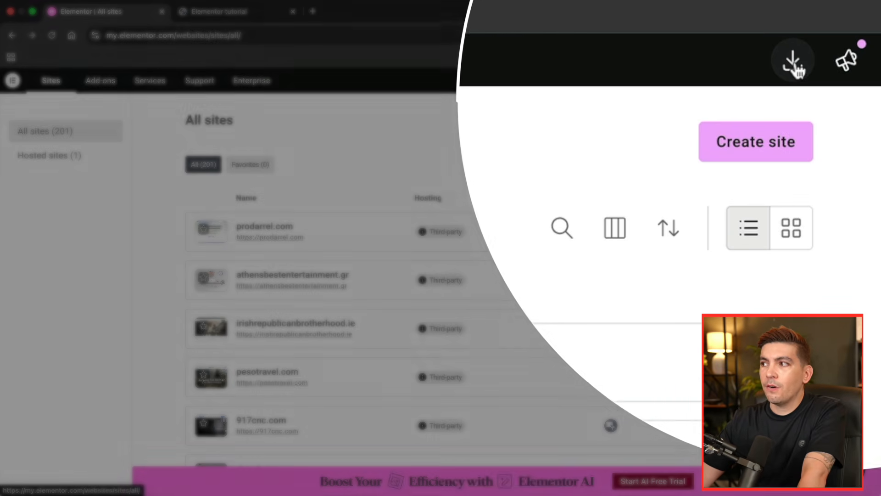
- Download the Elementor Pro zip from the Elementor account and open the plugin upload form in the wilsontutorial.com WordPress admin
click(794, 64)
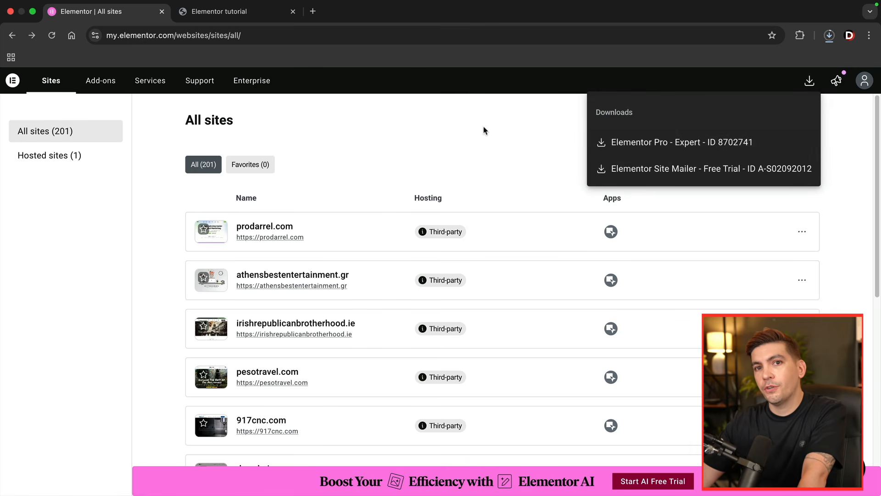
click(243, 15)
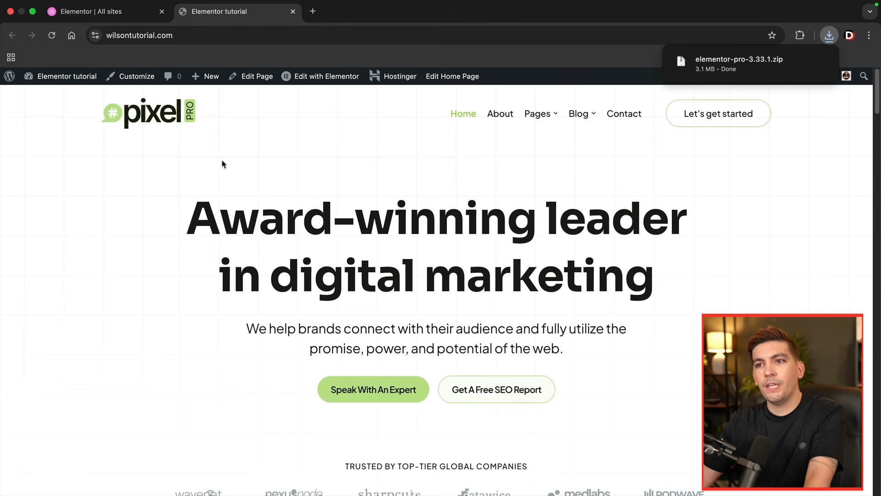
mouse_move(85, 82)
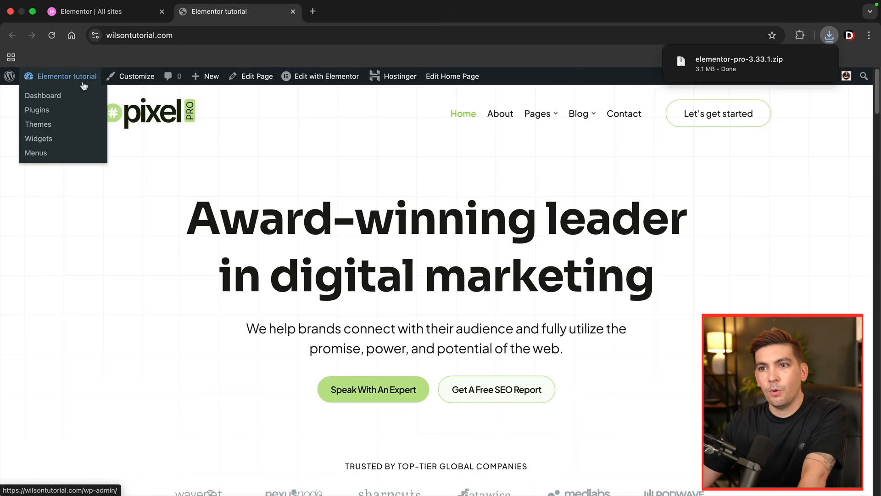
click(59, 99)
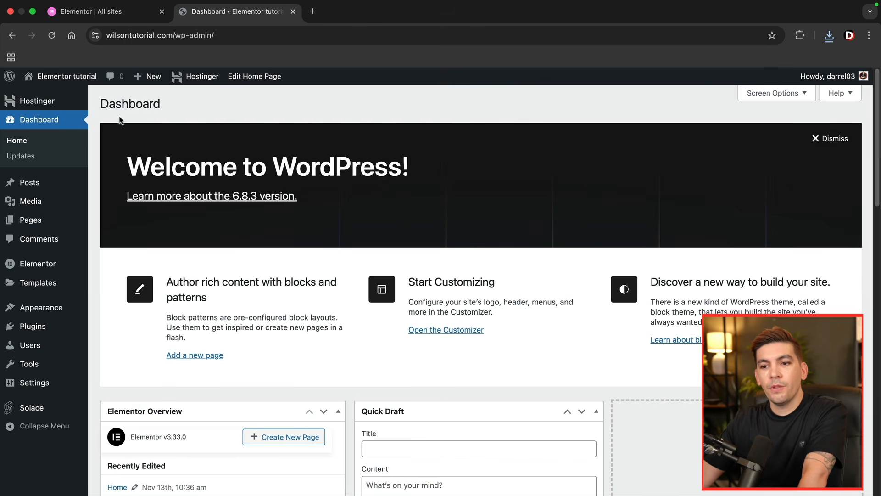
mouse_move(71, 330)
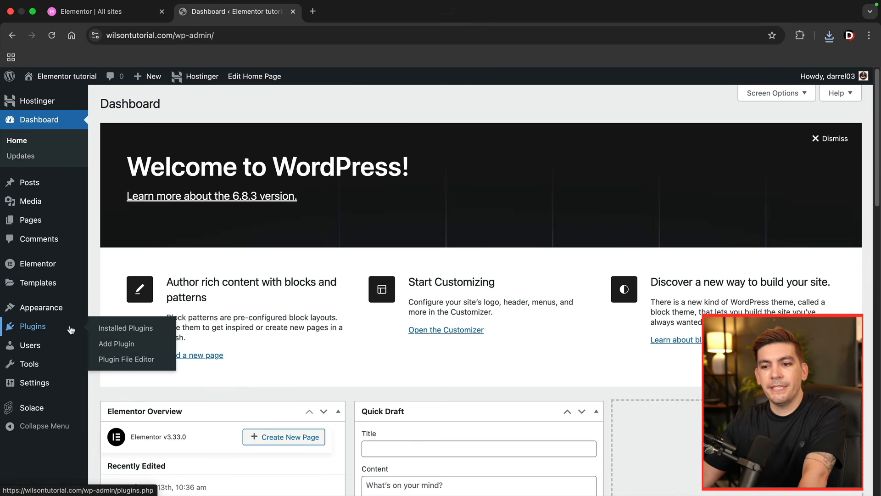
click(115, 346)
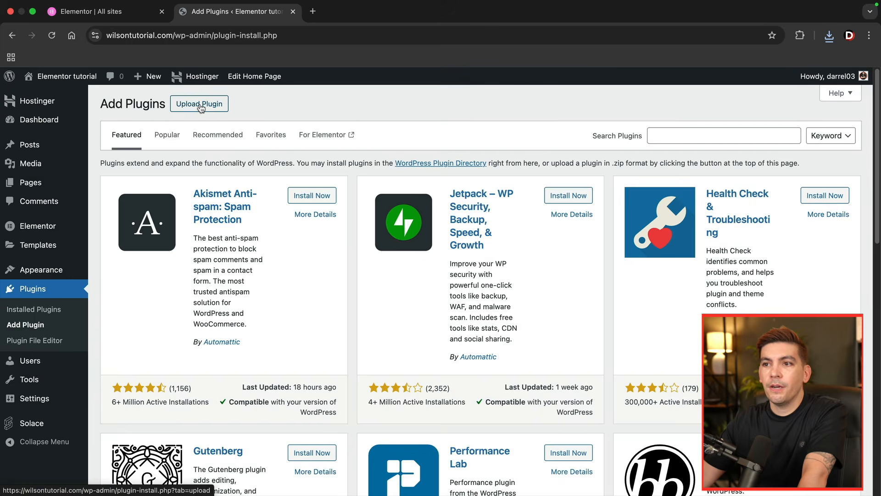
click(201, 105)
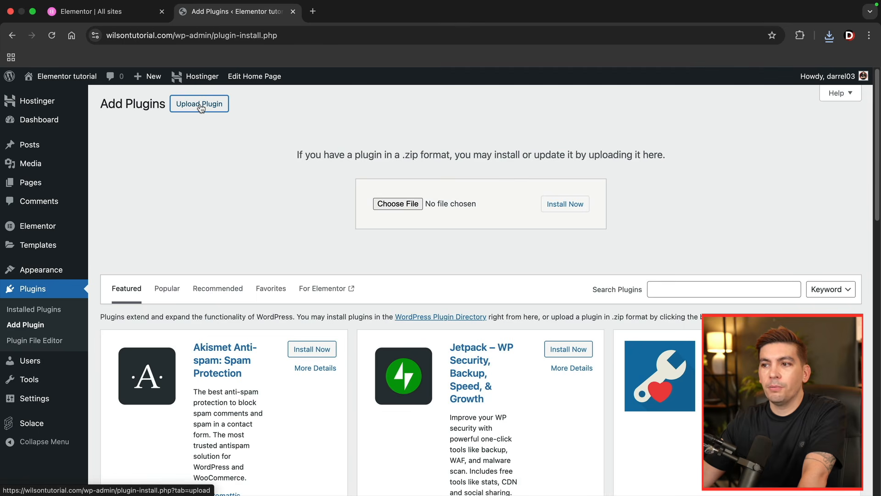
- Upload elementor-pro-3.33.1.zip as a plugin, install it and activate it
click(829, 37)
drag(744, 87, 410, 206)
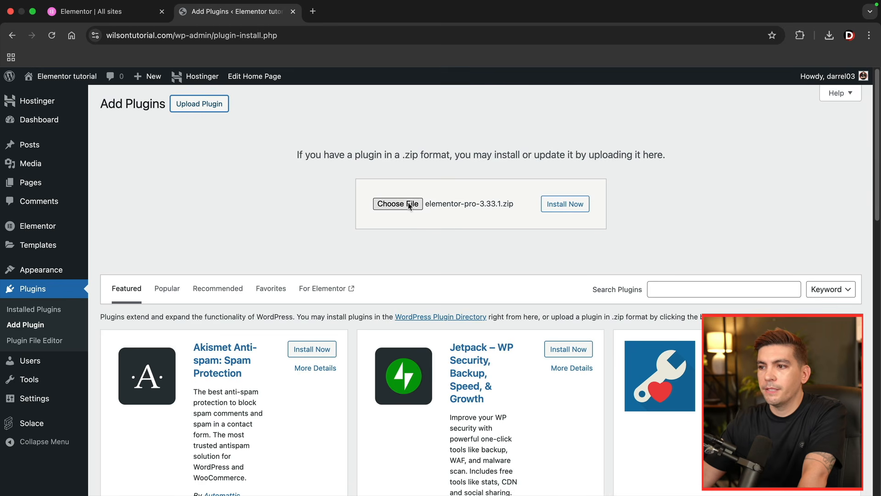
click(564, 208)
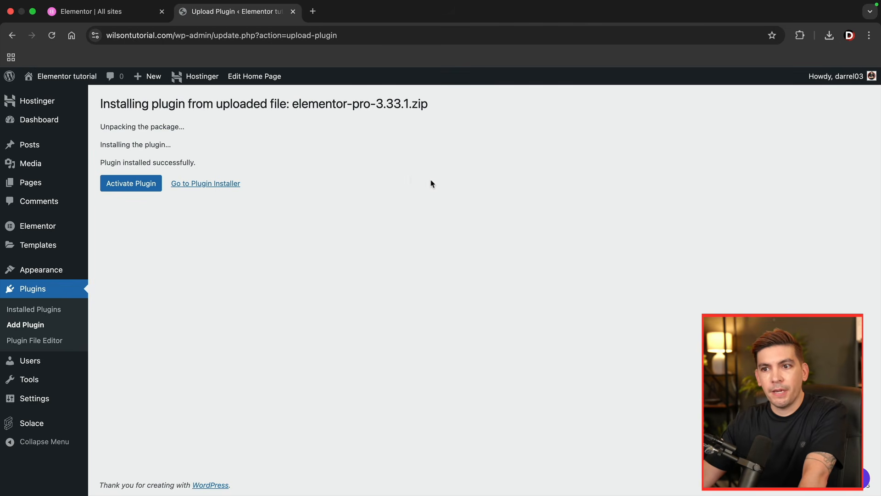
click(141, 185)
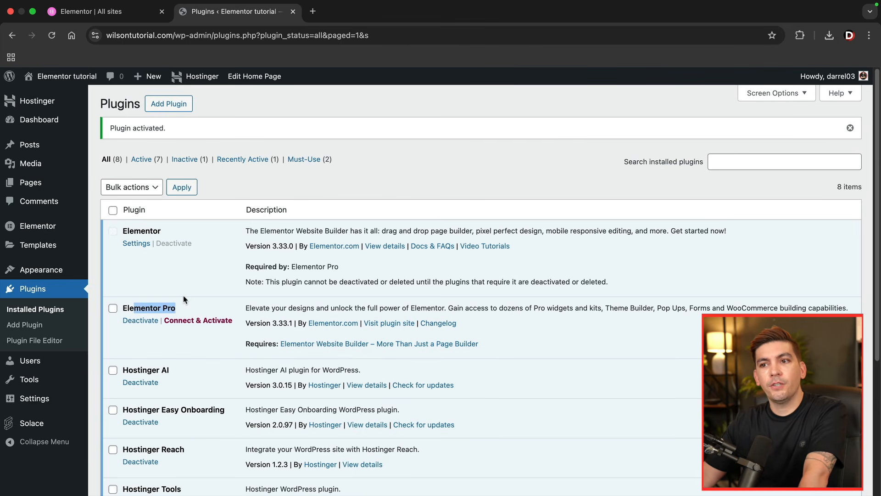
- Connect wilsontutorial.com to the Elementor account and activate the Elementor Pro license
click(138, 312)
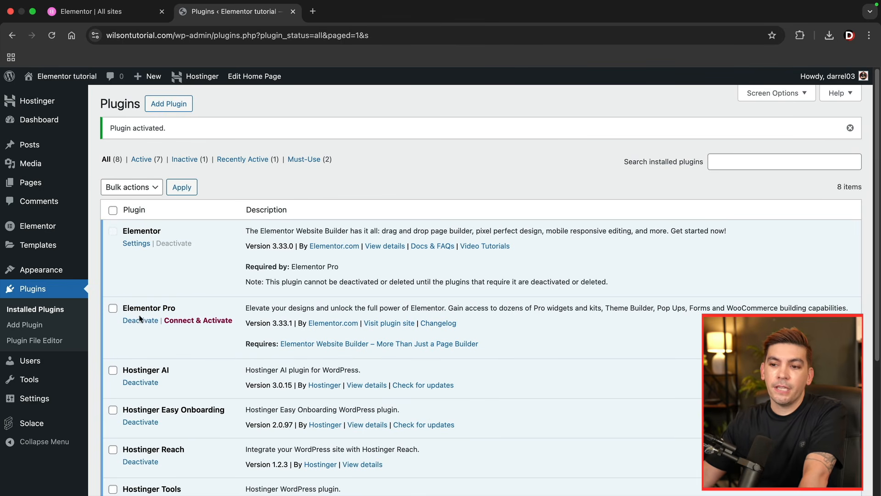
click(193, 323)
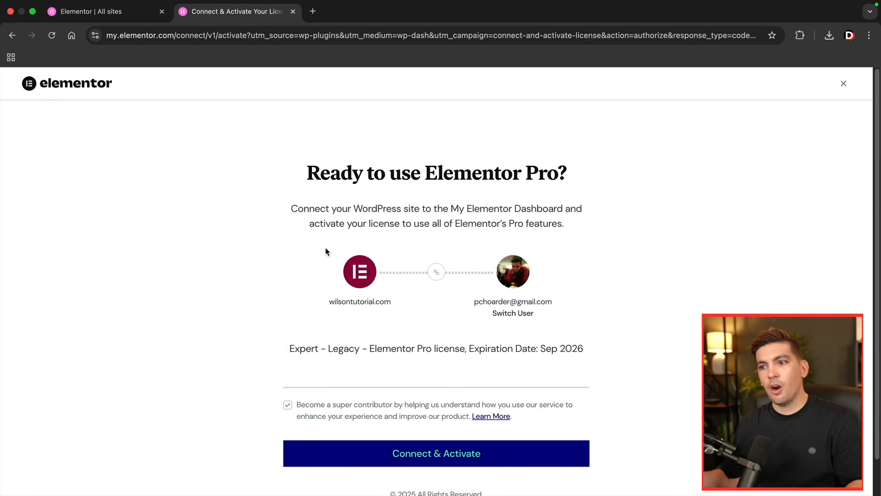
click(127, 17)
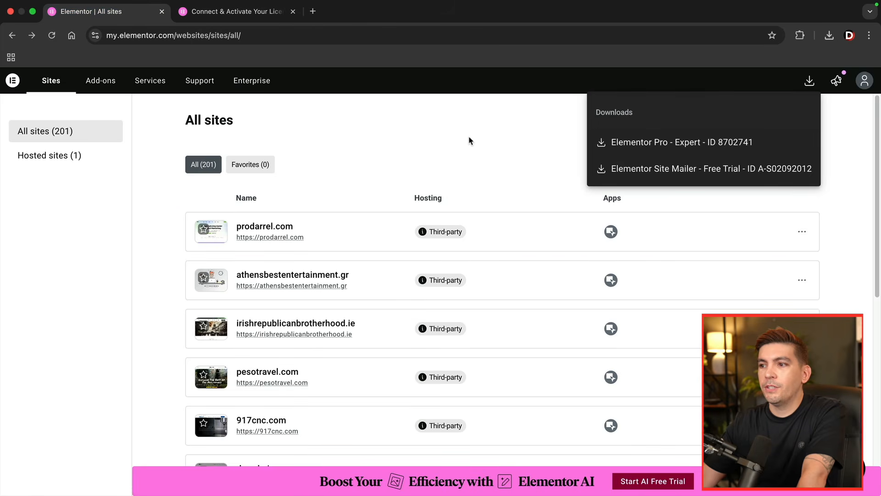
click(378, 134)
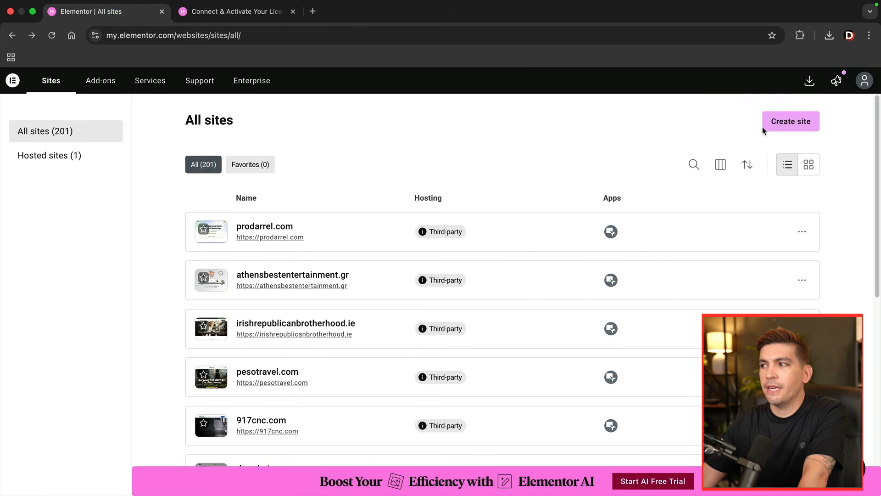
click(247, 15)
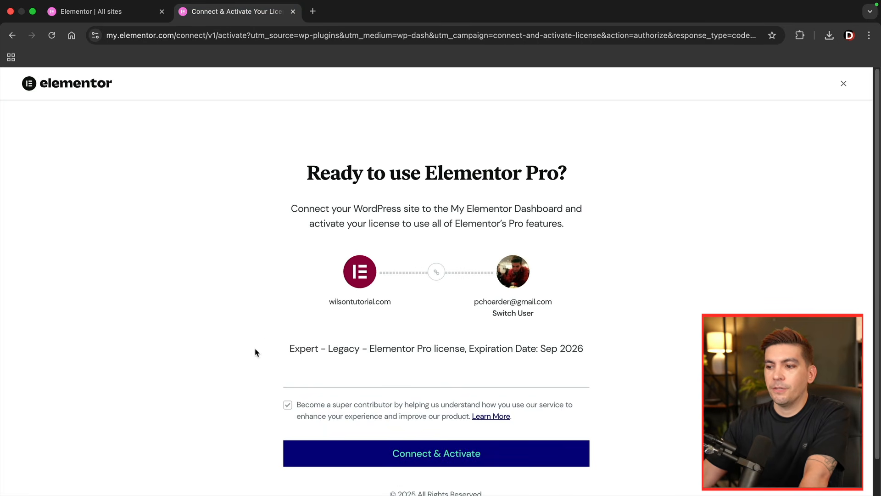
click(387, 456)
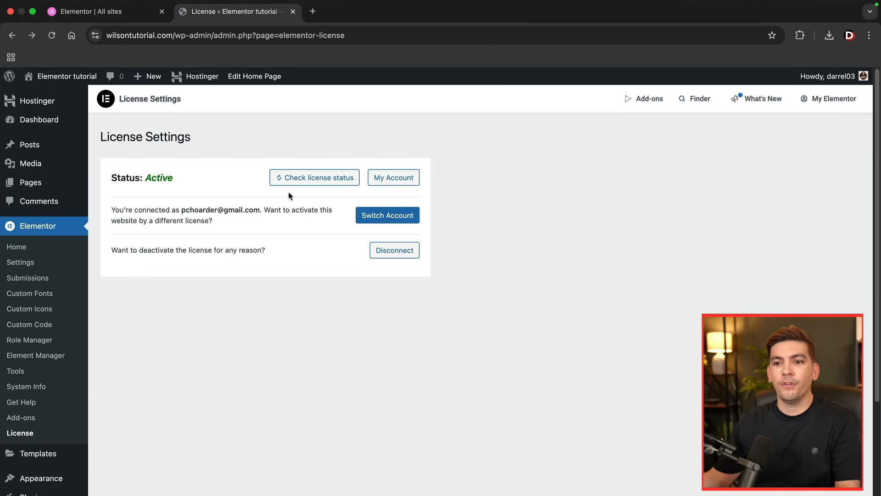
- Visit the live site and open its Home page in the Elementor editor
mouse_move(65, 95)
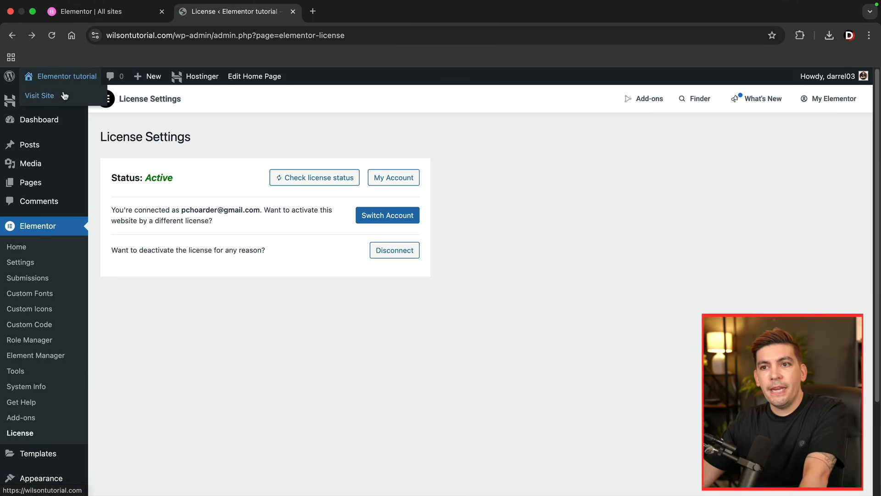
click(50, 98)
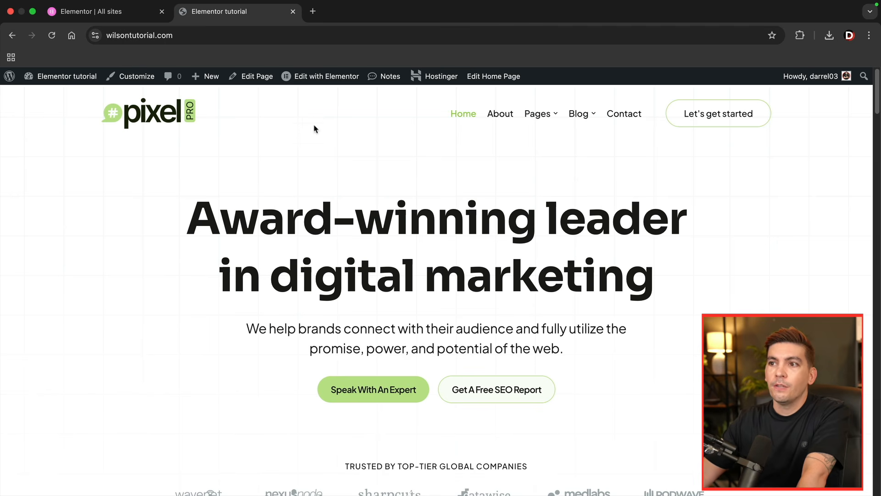
click(323, 78)
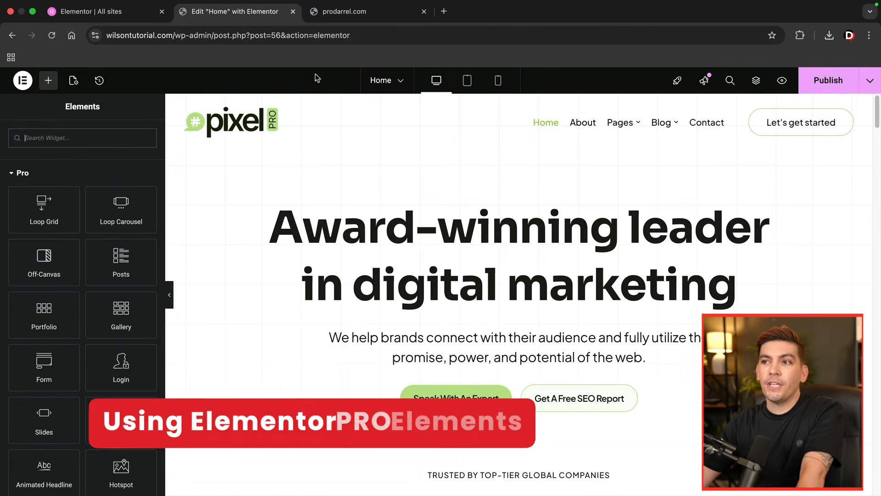
- Check the reference headline on prodarrel.com, and add an Animated Headline widget above the Home page's hero heading
click(339, 12)
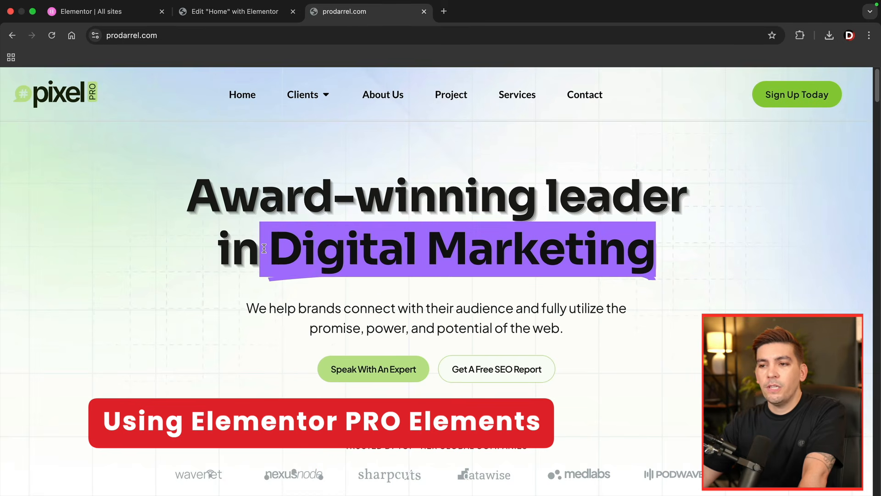
drag(189, 197, 288, 198)
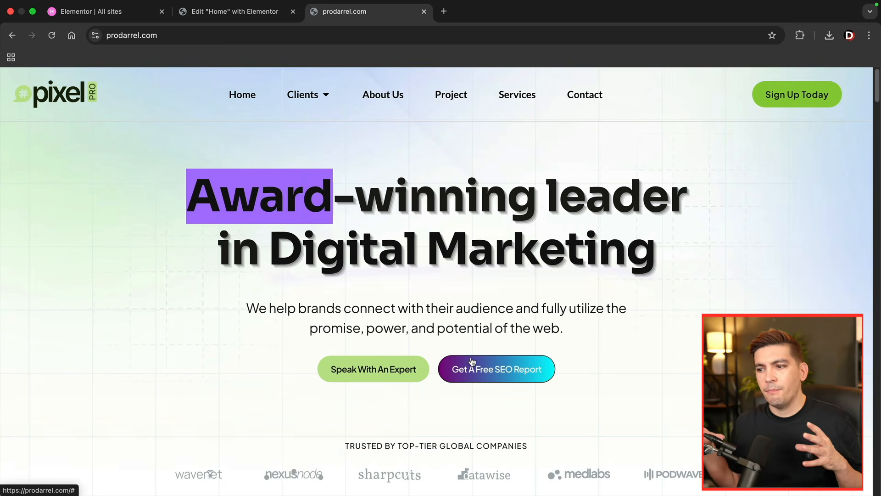
click(239, 14)
drag(34, 315, 329, 220)
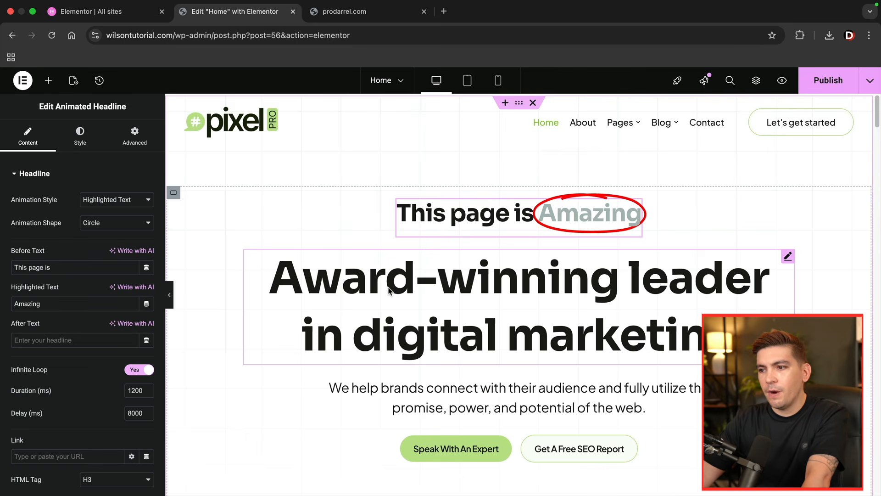
- Set the animated headline's Before Text to "Award-winning leader in"
drag(69, 267, 19, 276)
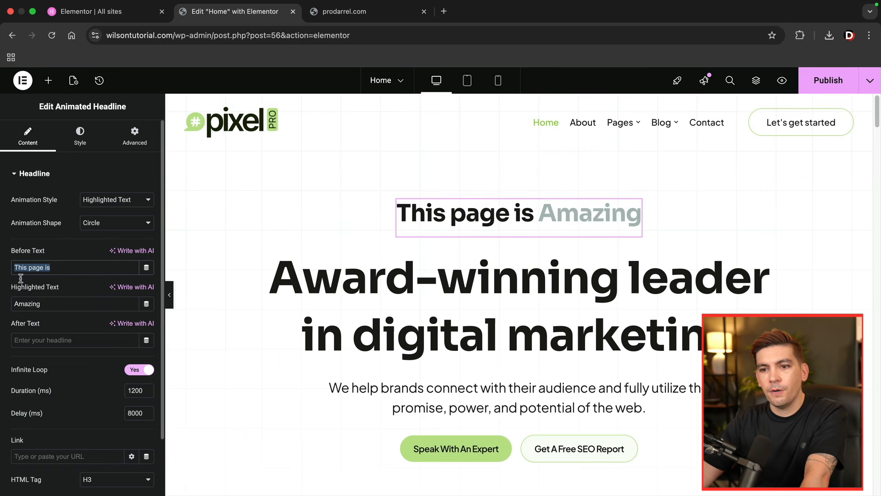
drag(55, 303, 15, 304)
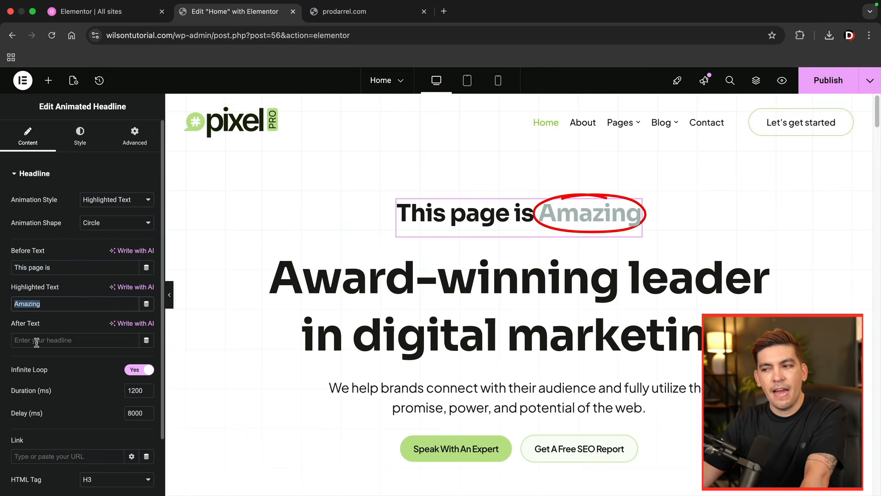
click(60, 265)
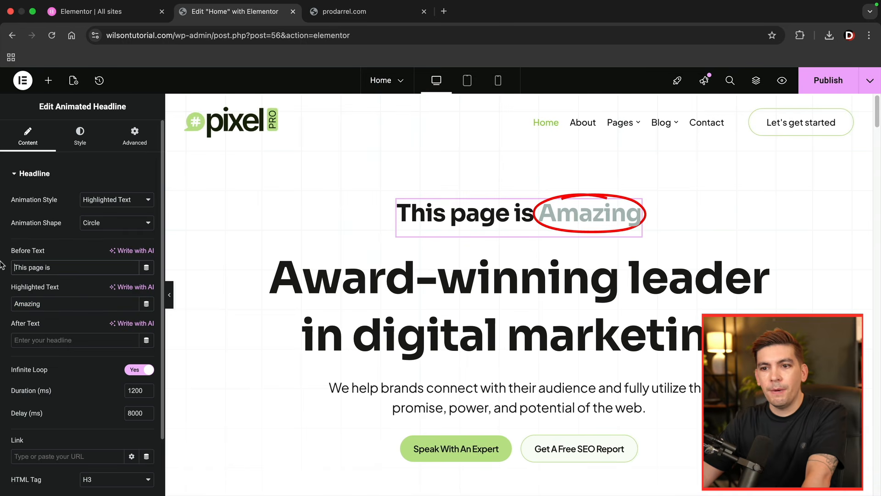
triple_click(32, 266)
text(Aw)
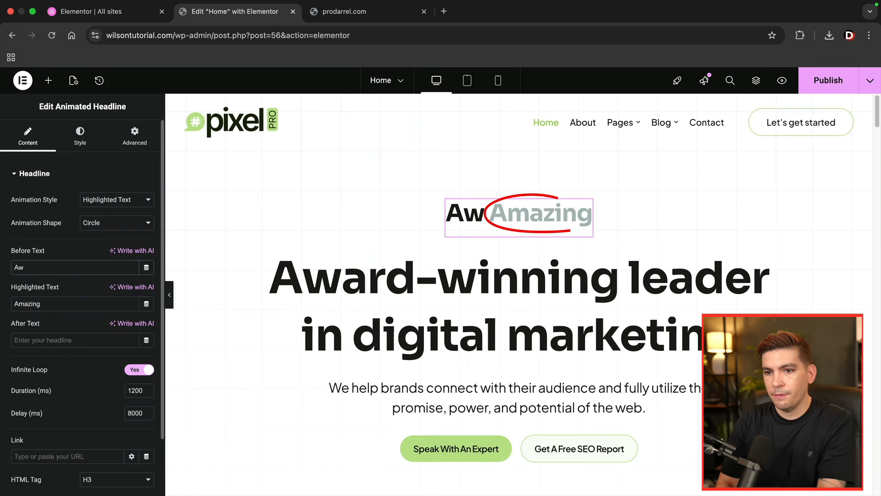
text(ard-)
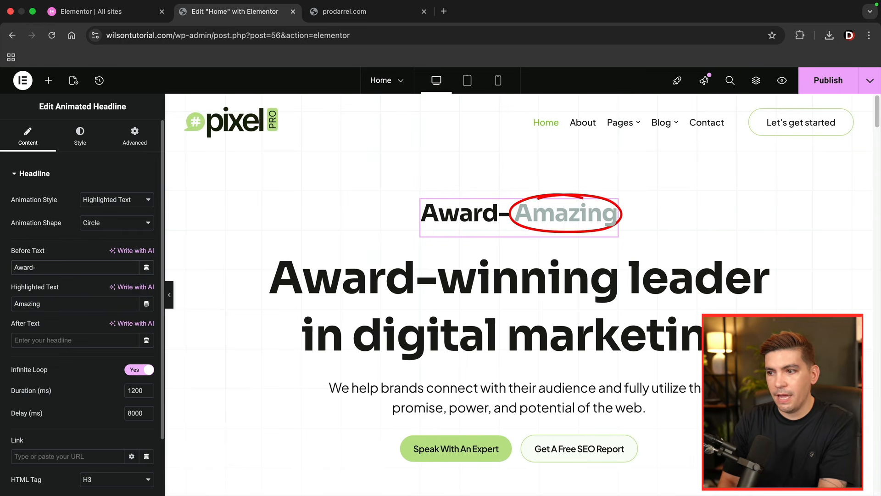
text(winning )
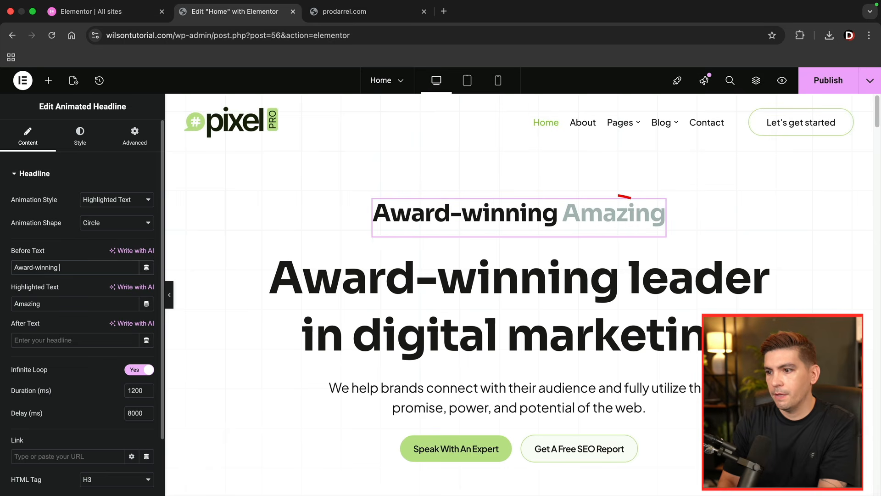
text(leader in)
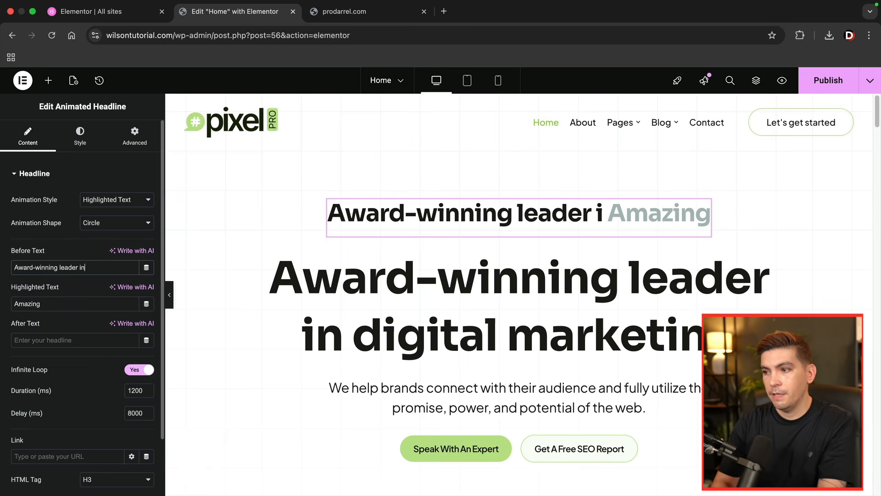
- Set the headline's Highlighted Text to "Digital Marketing" and its animation shape to Underline
double_click(30, 304)
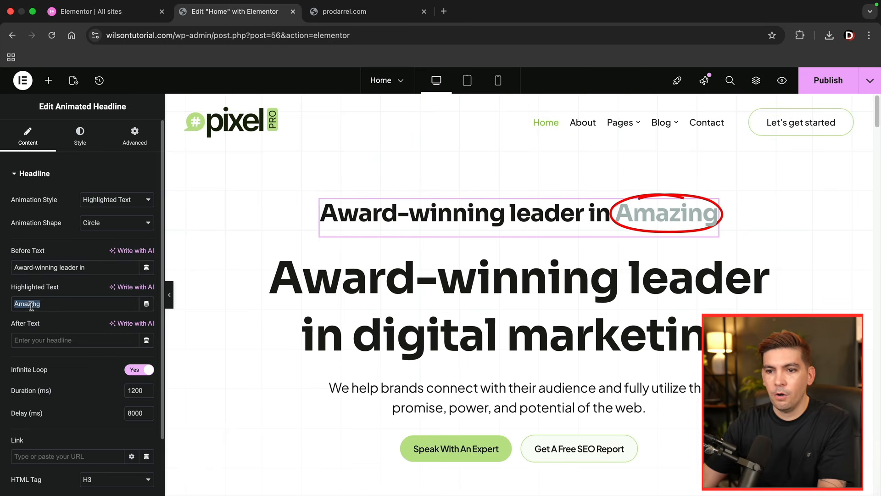
text(tal M)
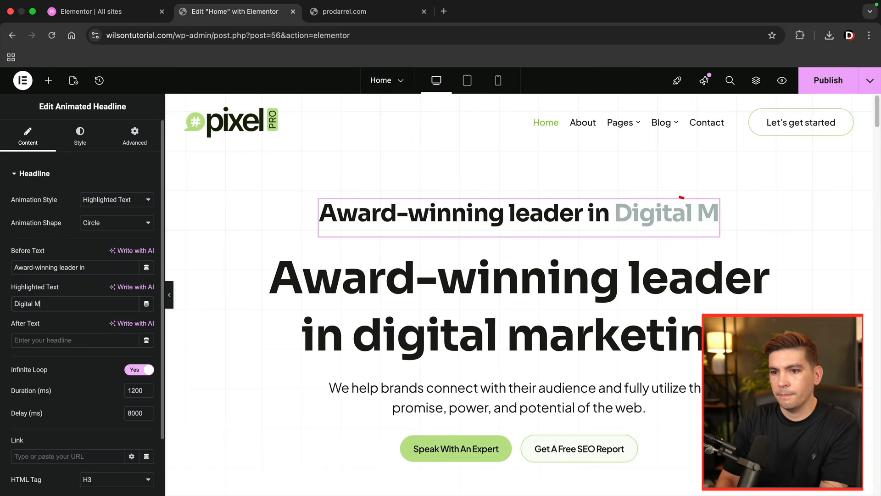
text(arketing)
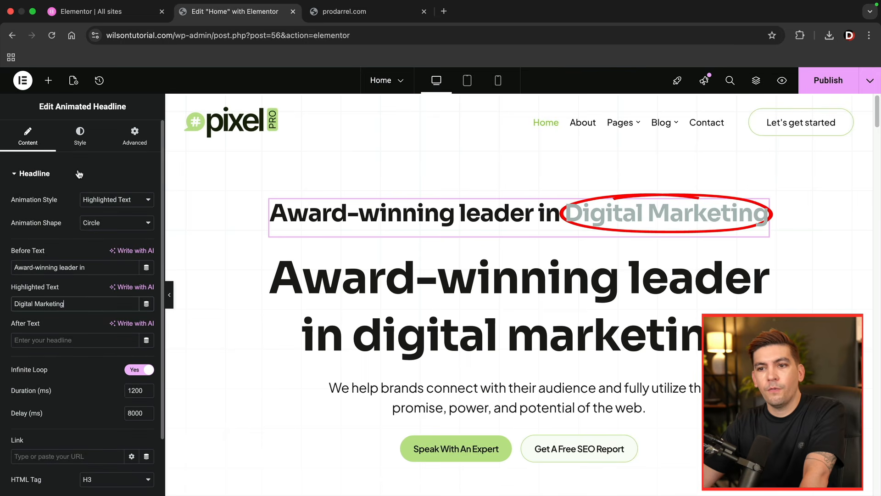
click(94, 223)
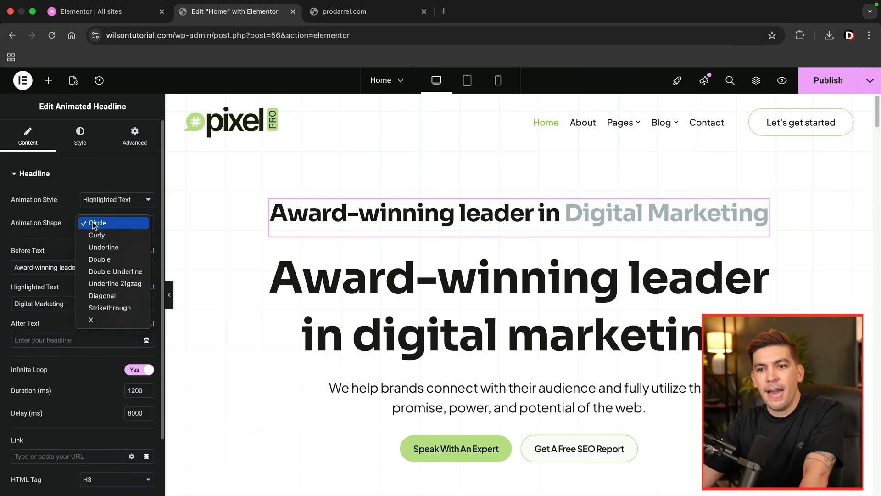
click(104, 247)
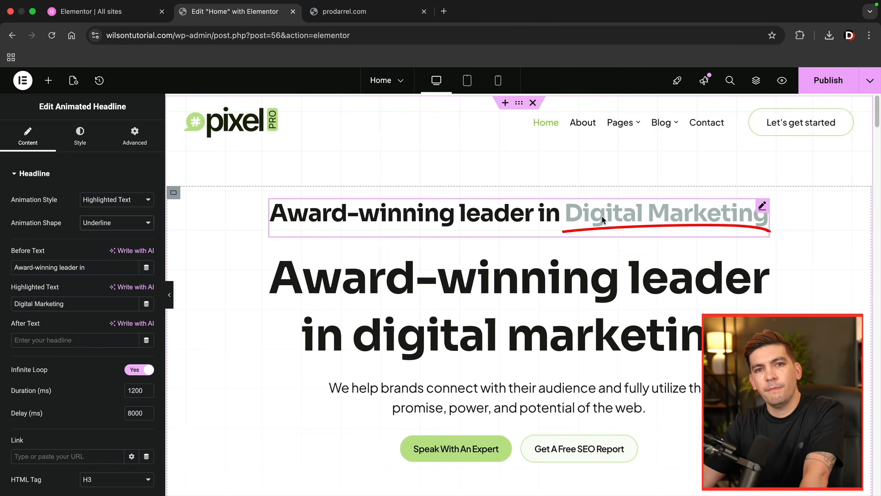
- Set the text color of the headline's animated text to black
click(79, 142)
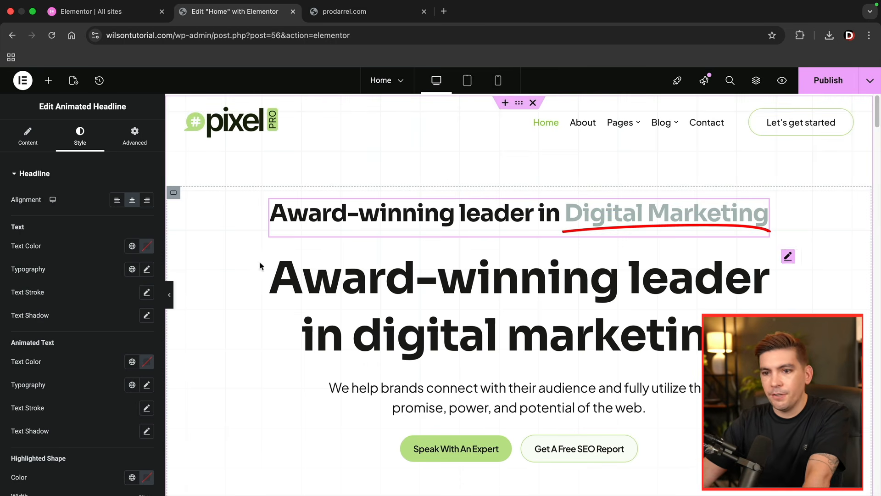
click(147, 363)
click(94, 301)
click(63, 342)
- Apply the global color Text Selection Background (#AA76FF) to the headline's highlighted shape
scroll(63, 342, down, 3)
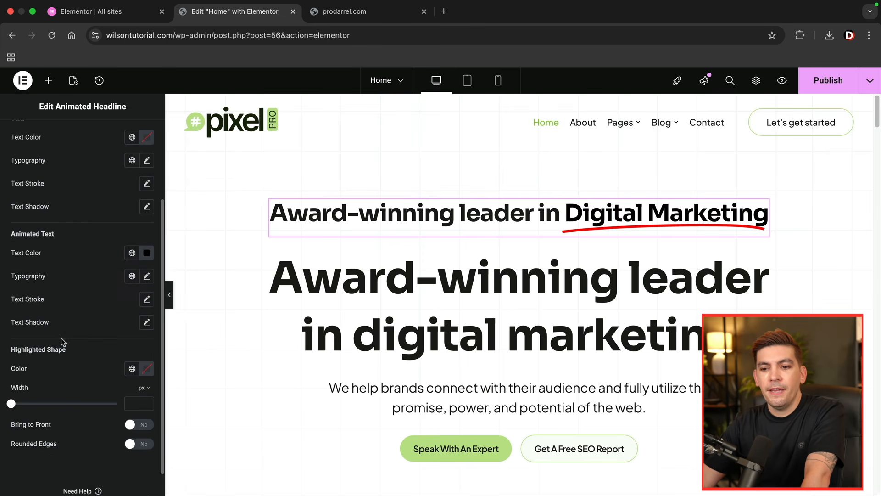
scroll(65, 339, down, 1)
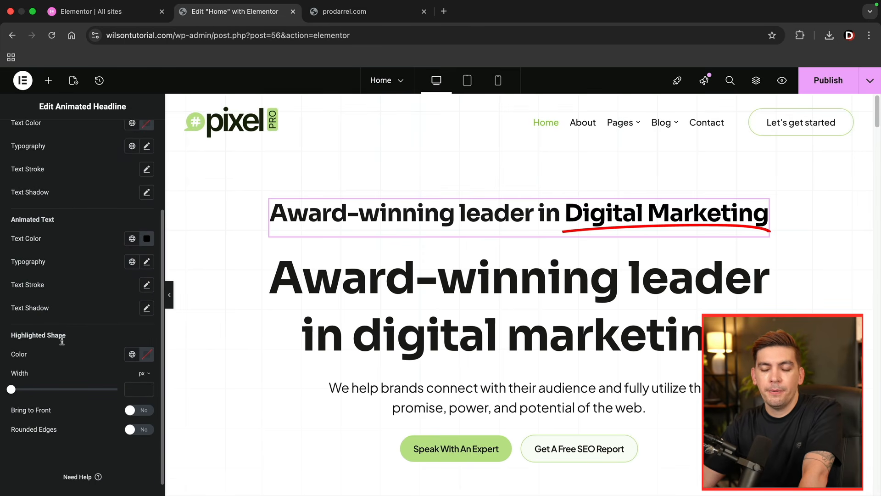
click(147, 355)
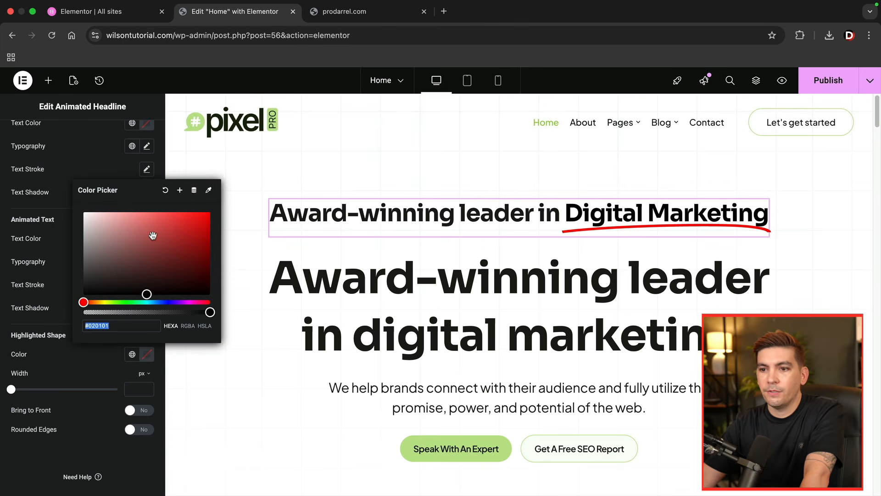
click(66, 366)
click(132, 355)
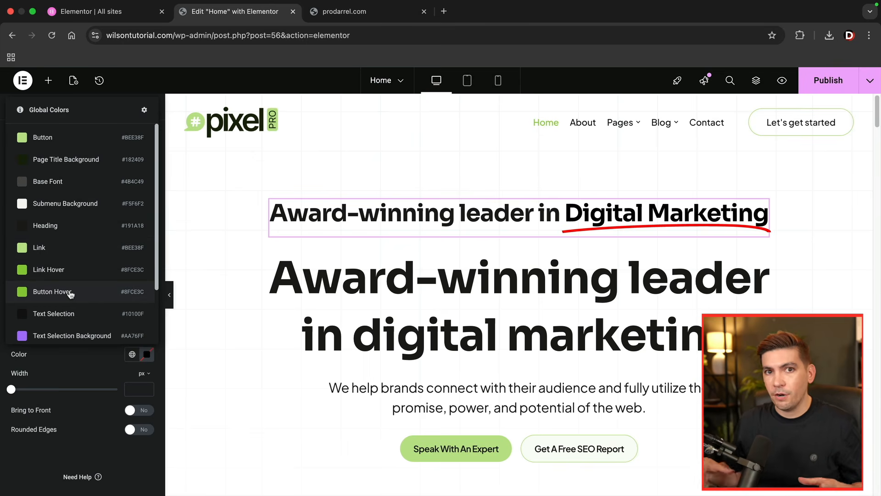
scroll(69, 293, down, 1)
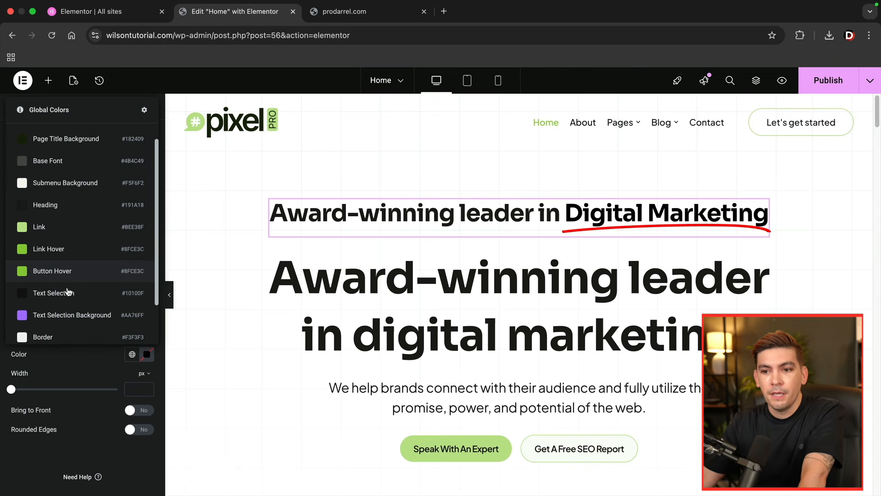
click(23, 316)
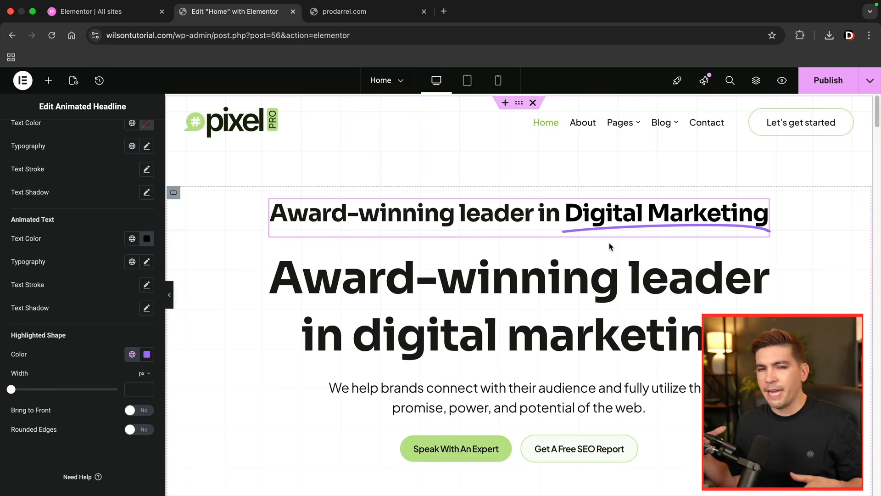
- Delete the original heading below the animated headline and increase the animated headline's typography size
right_click(528, 285)
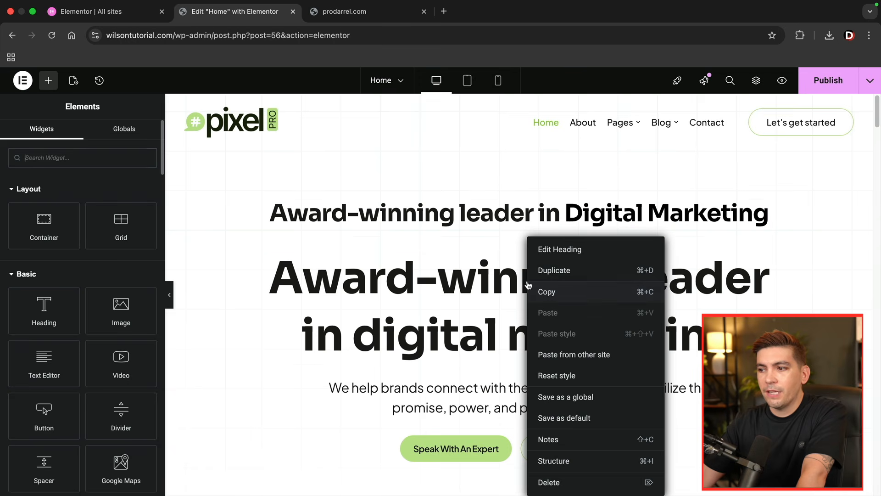
click(560, 482)
click(541, 220)
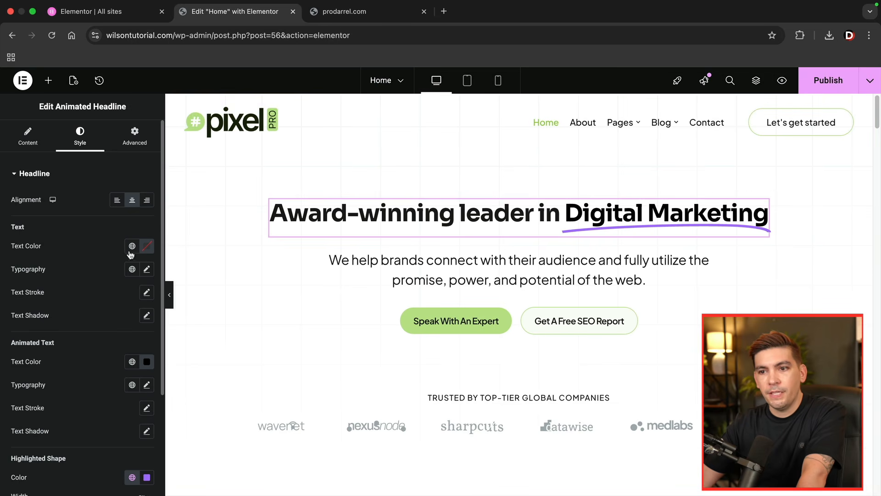
click(147, 269)
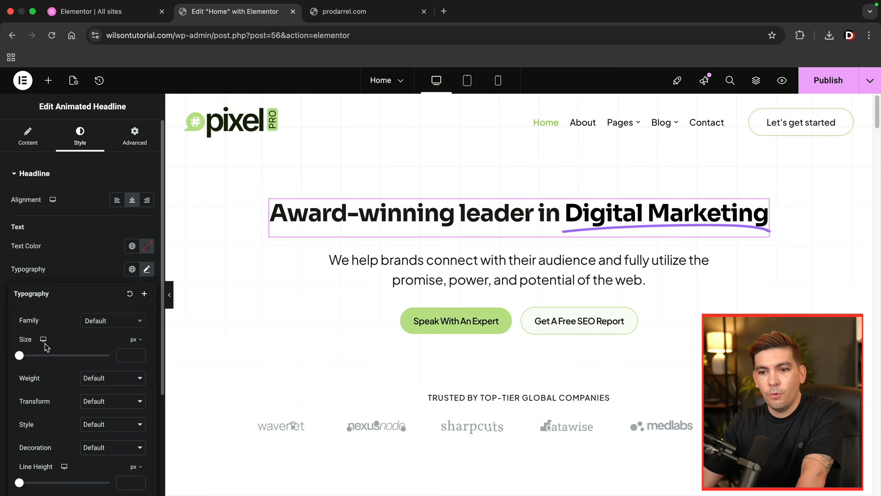
drag(21, 359, 52, 360)
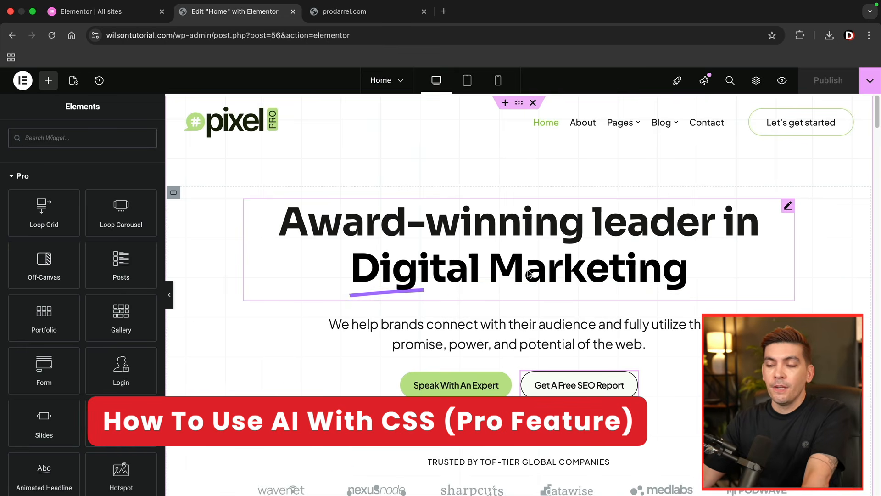
- Switch to the prodarrel.com example site and examine its headline shadow, button hover and gradient heading effects
click(374, 18)
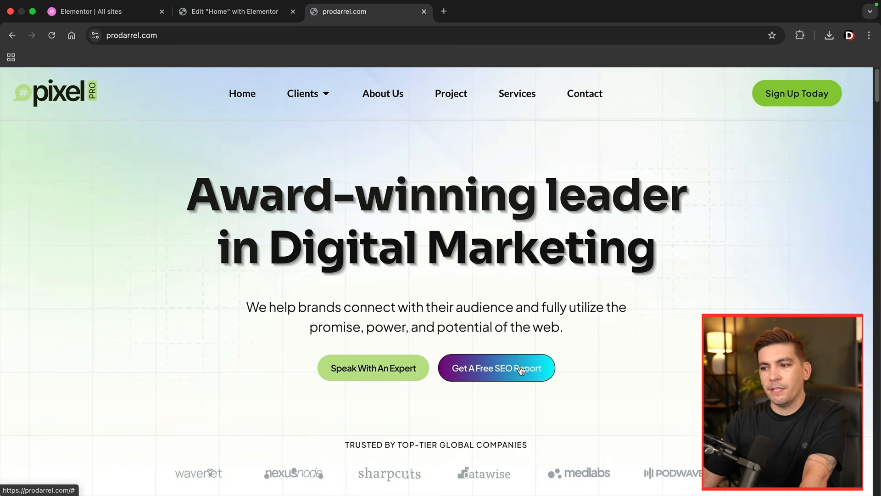
scroll(439, 340, down, 15)
scroll(439, 342, down, 3)
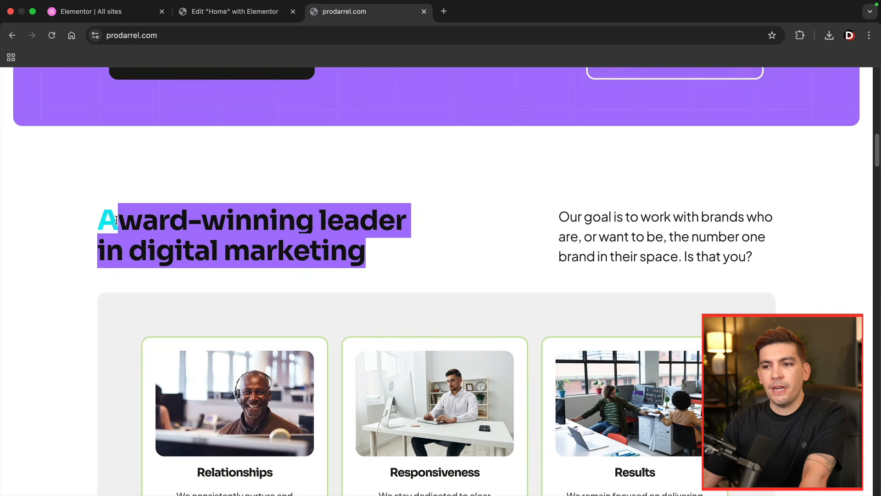
scroll(319, 233, up, 18)
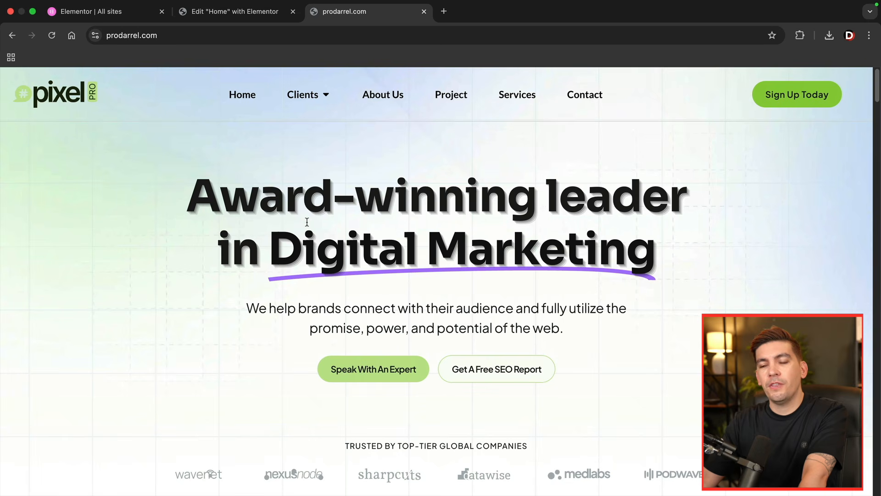
- Return to the Home page editor and open the AI code assistant for the animated headline's Custom CSS
click(225, 12)
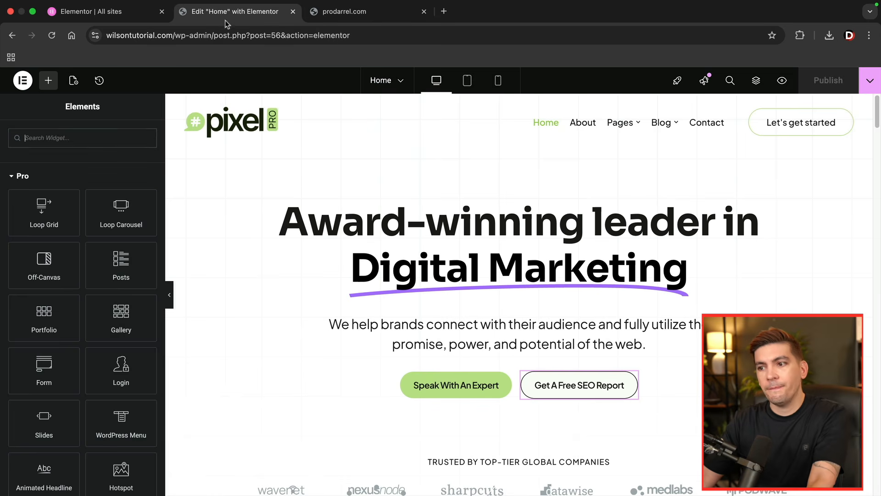
click(391, 225)
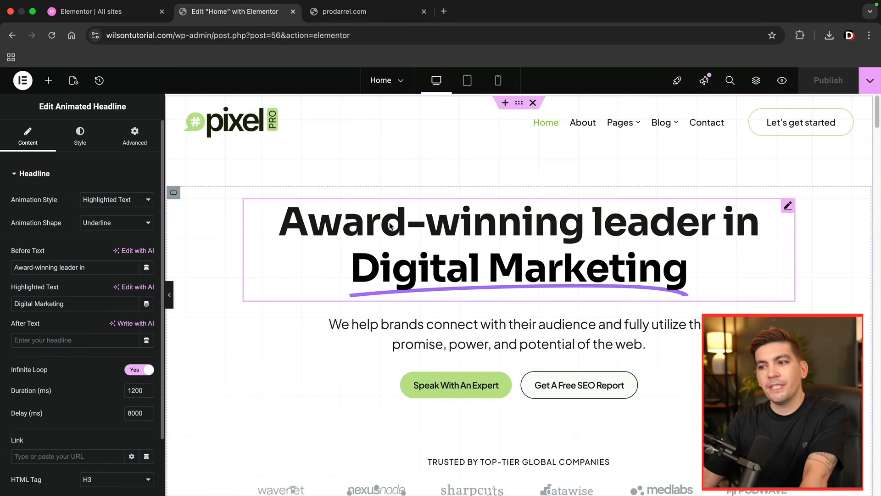
click(135, 137)
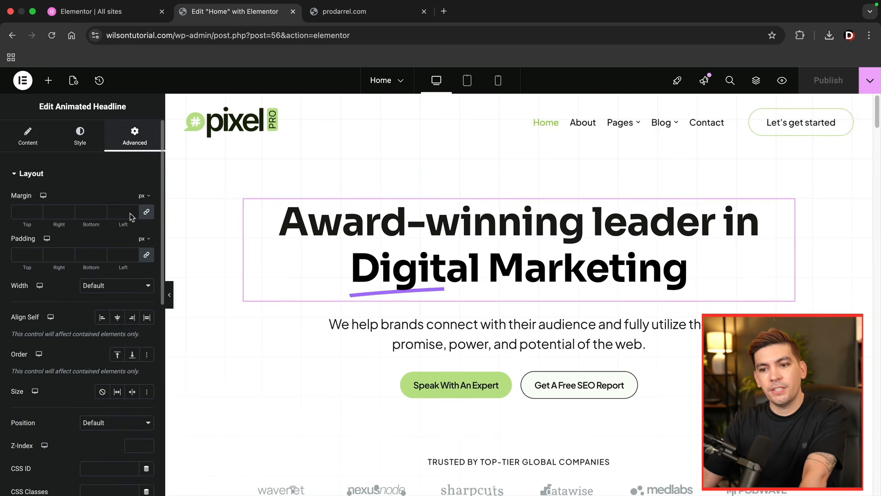
scroll(124, 260, down, 10)
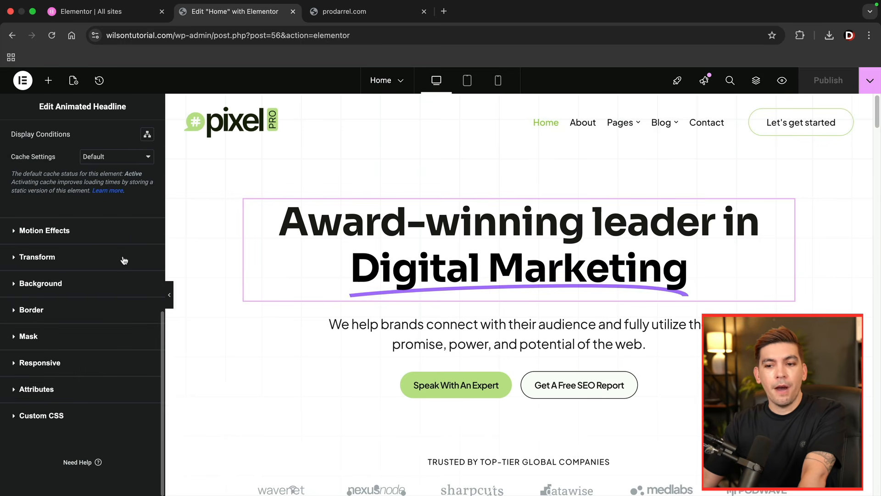
click(42, 416)
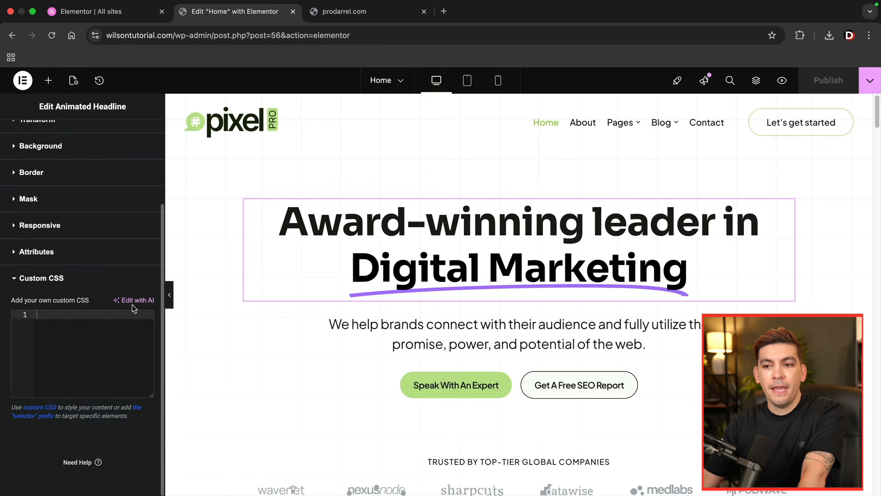
click(139, 300)
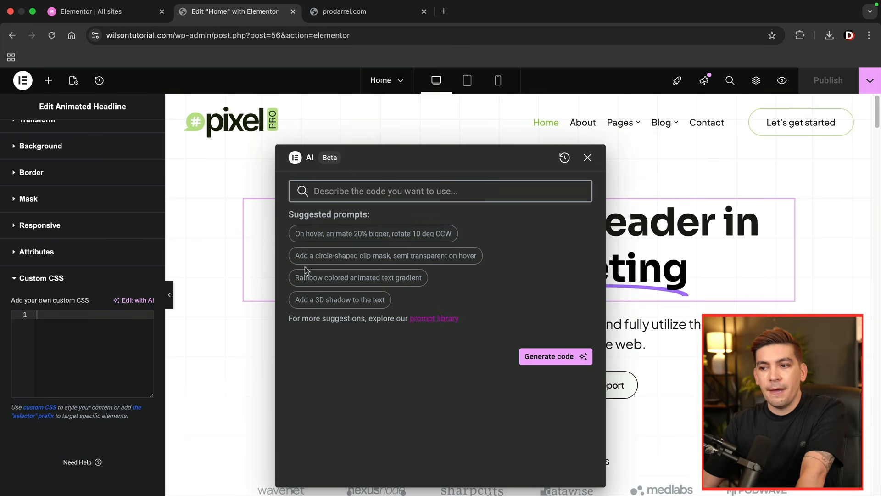
- Generate CSS from the suggested prompt "Add a 3D shadow to the text" and insert it into the animated headline
click(324, 302)
drag(389, 162, 212, 147)
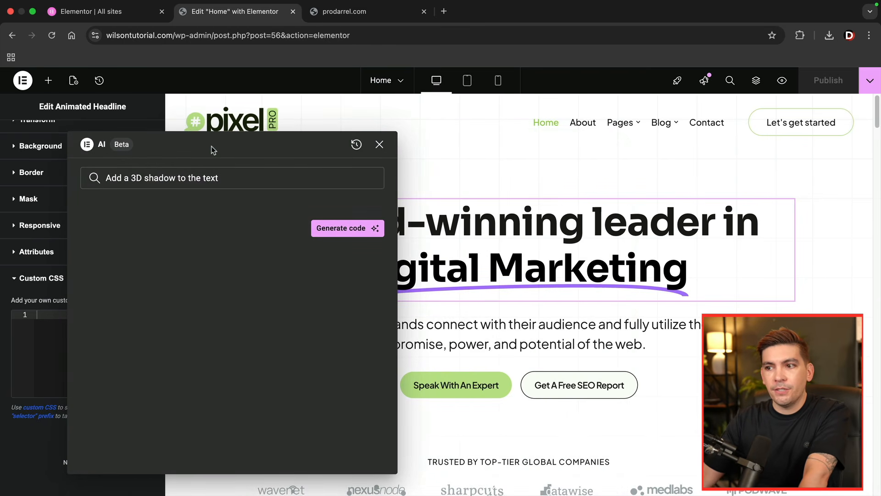
click(351, 231)
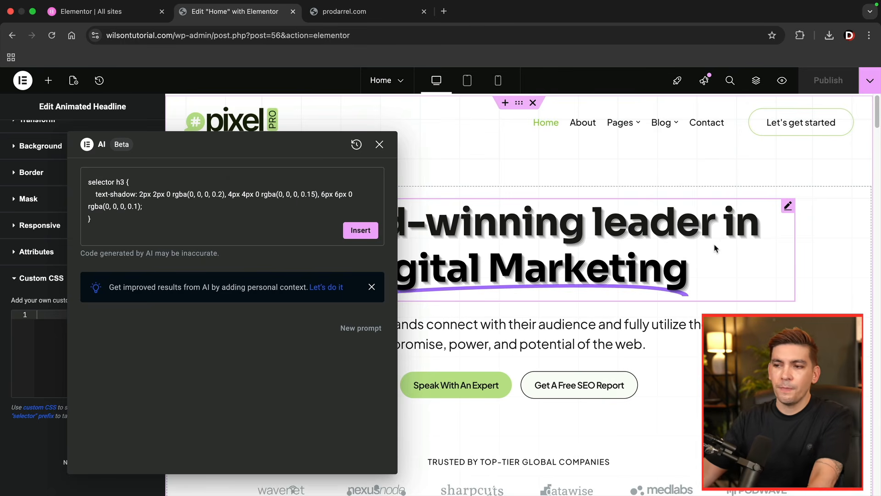
click(361, 231)
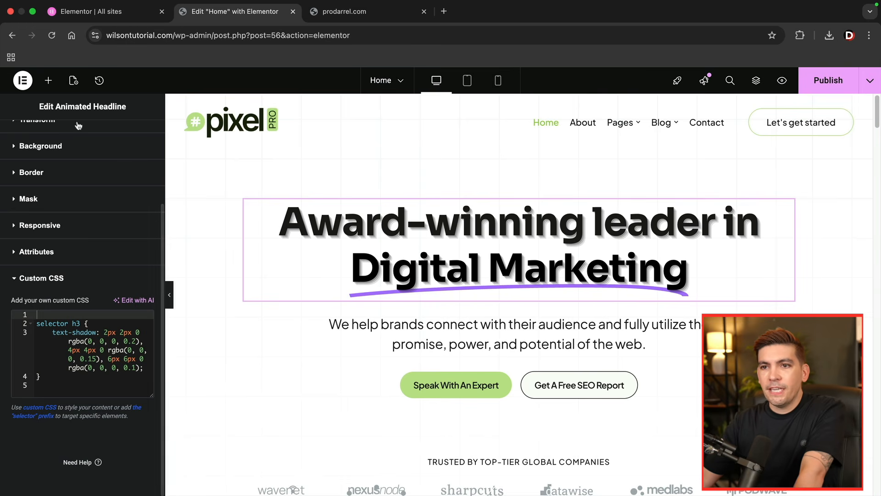
- Open the AI code assistant for the Custom CSS of the "Get A Free SEO Report" button
click(48, 81)
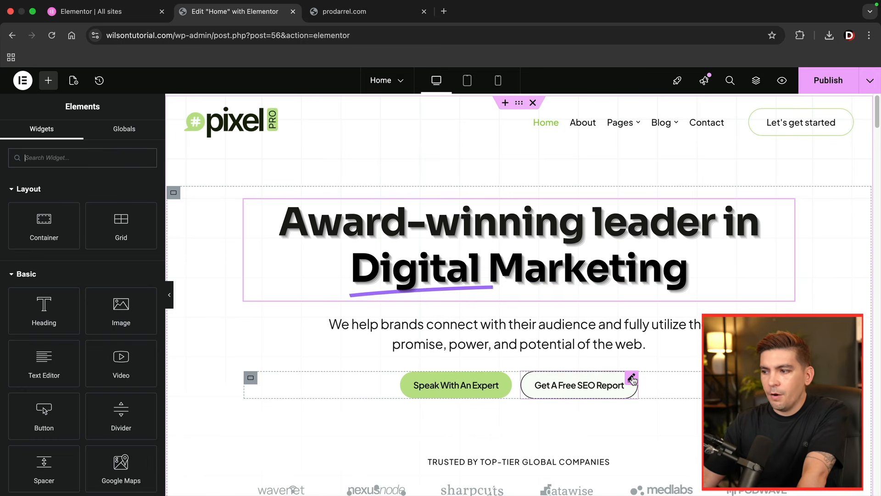
click(632, 379)
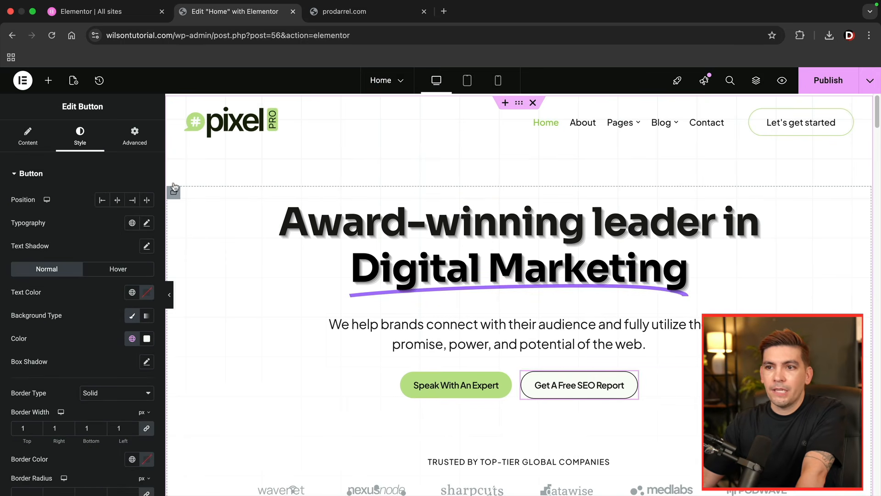
click(139, 144)
scroll(112, 289, down, 10)
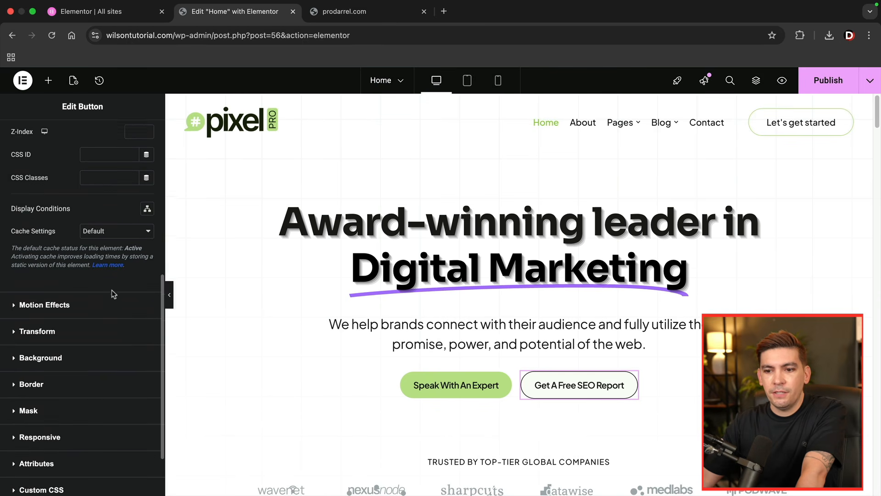
click(57, 417)
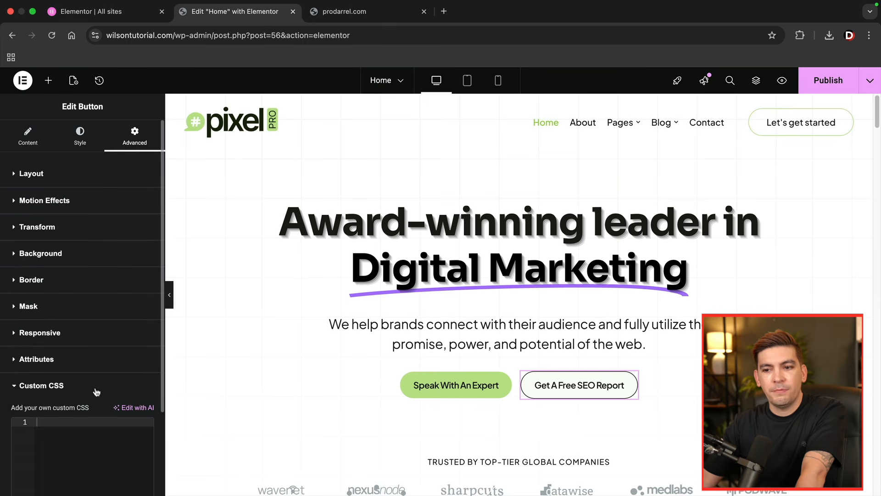
scroll(101, 376, down, 3)
click(137, 300)
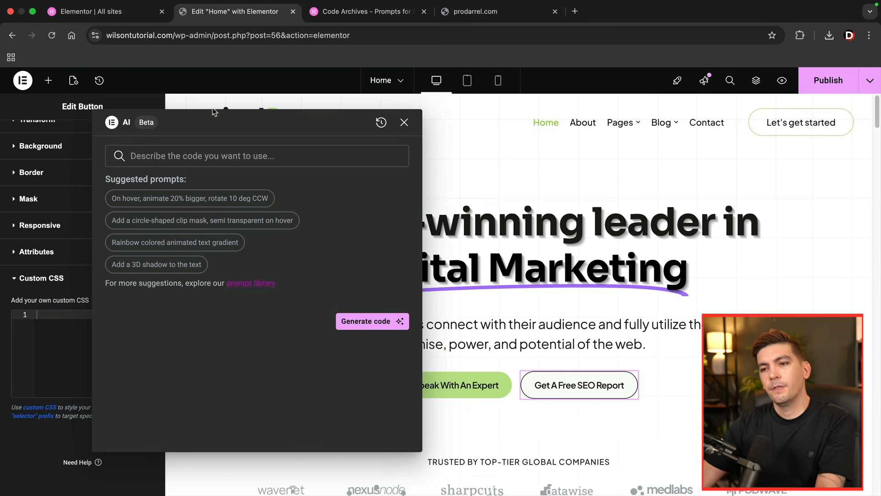
- Generate and insert button CSS with the AI prompt "on button hover, create a gradient backround with cyan to purple color"
click(204, 153)
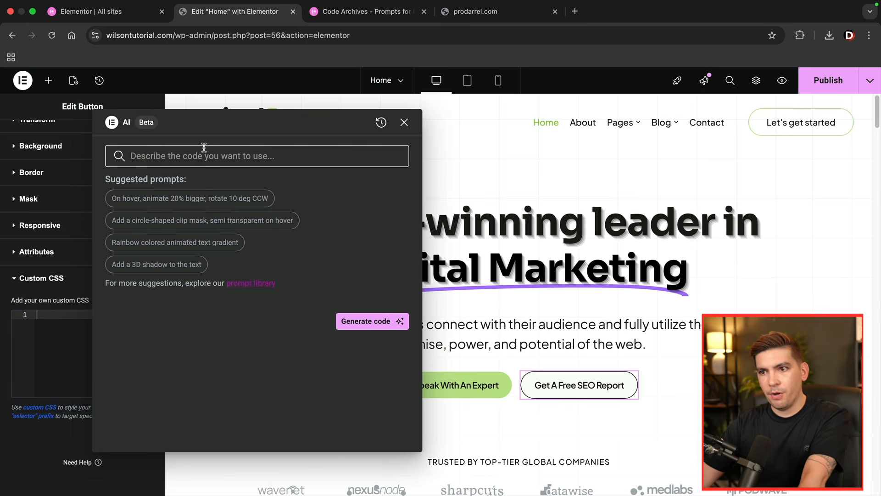
text(on butto)
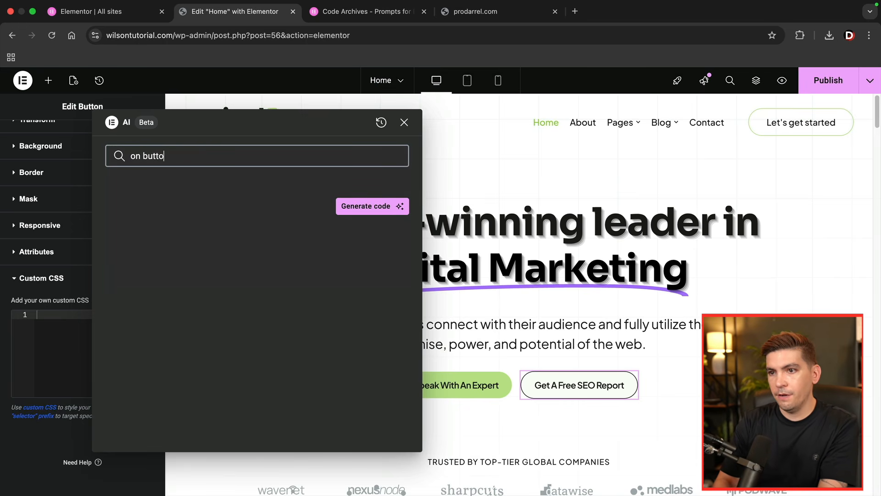
text(n hover, create a gradient backround with cyan to purple c)
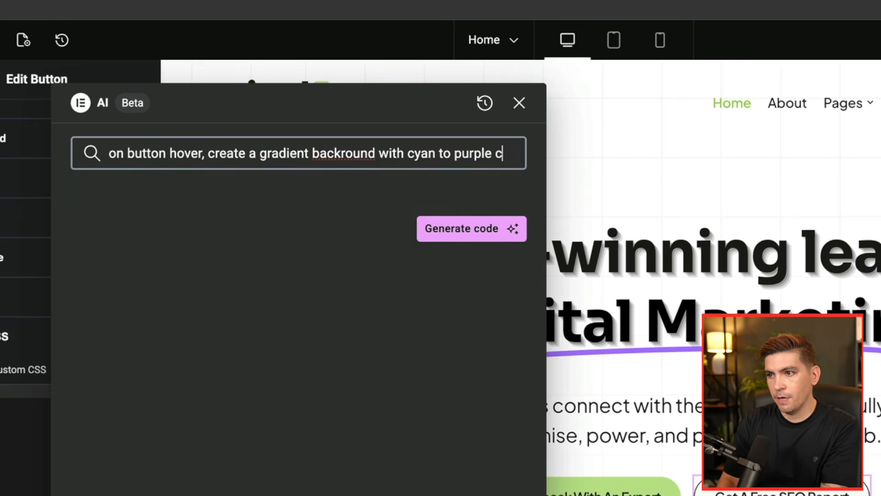
text(olor)
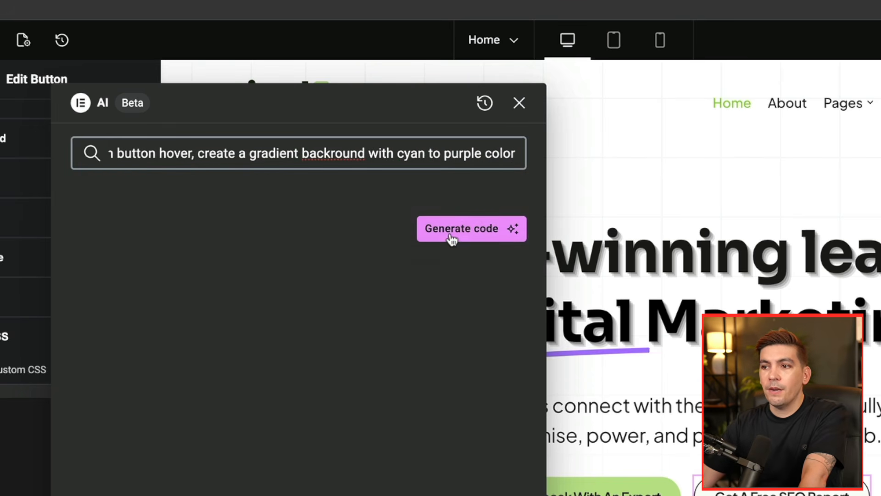
click(452, 234)
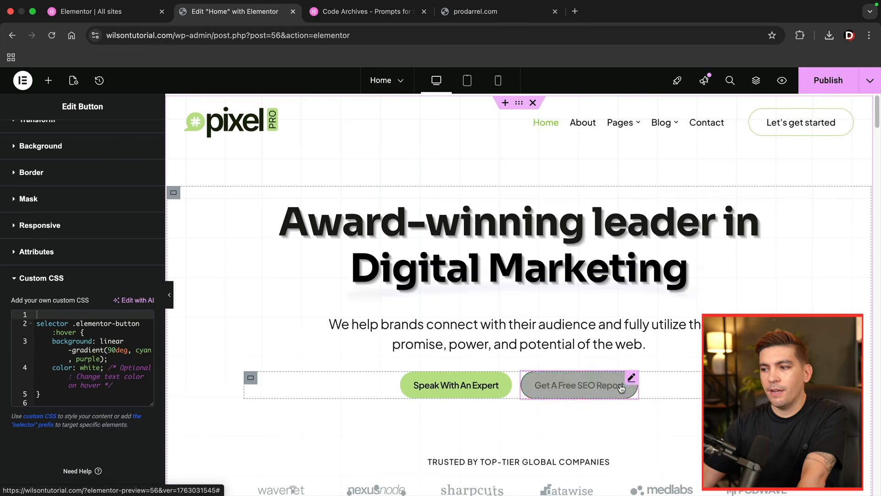
- Open the AI code assistant for the Custom CSS of the "Award-winning leader in digital marketing" heading below the purple section
scroll(576, 381, down, 10)
scroll(575, 376, down, 8)
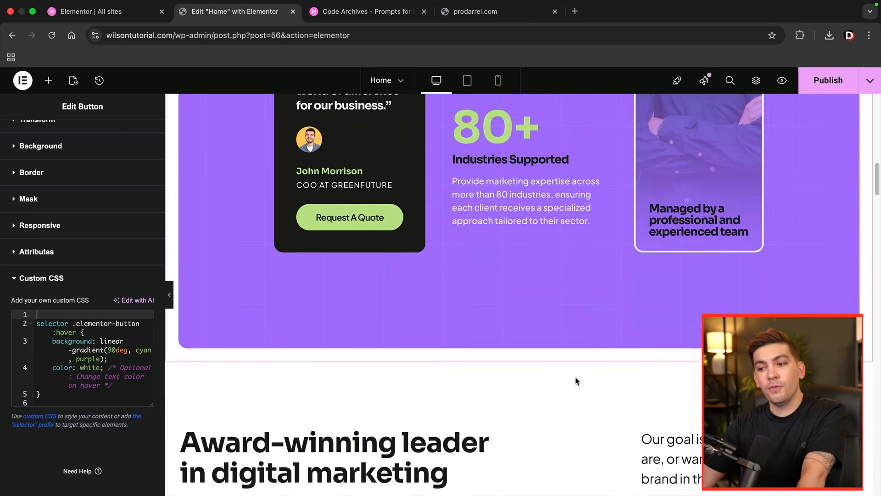
click(373, 274)
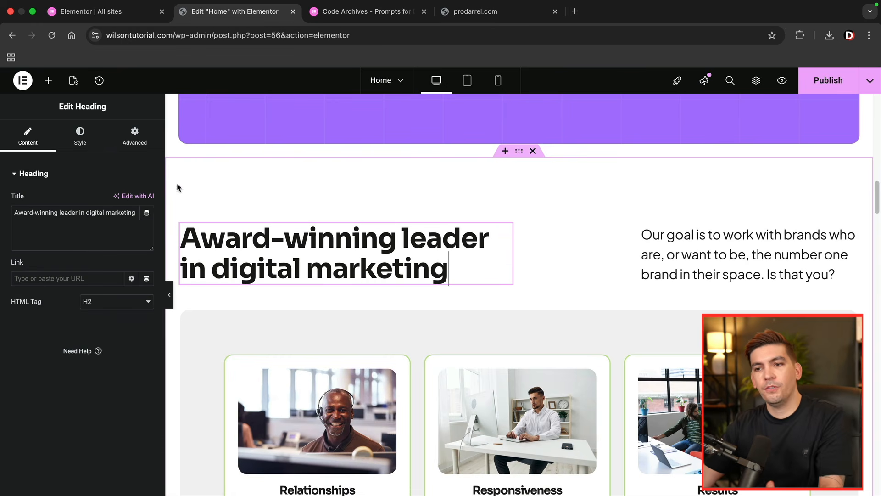
click(133, 131)
scroll(144, 274, down, 10)
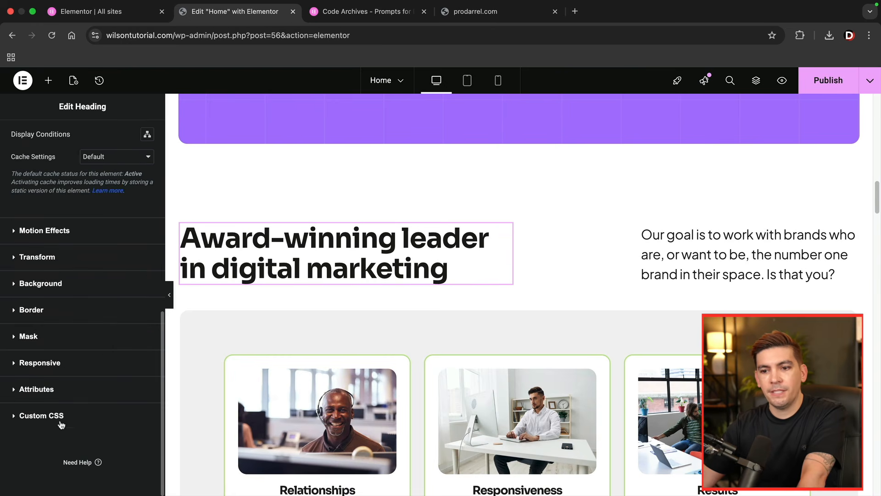
click(41, 416)
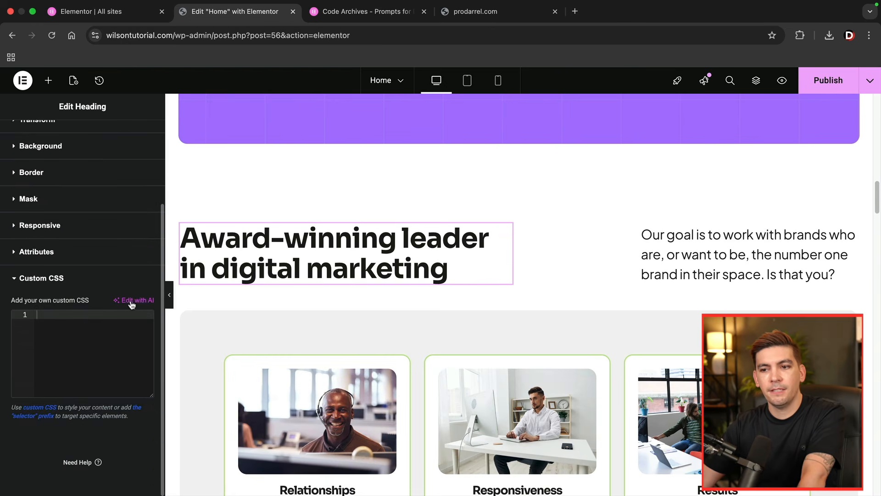
click(131, 301)
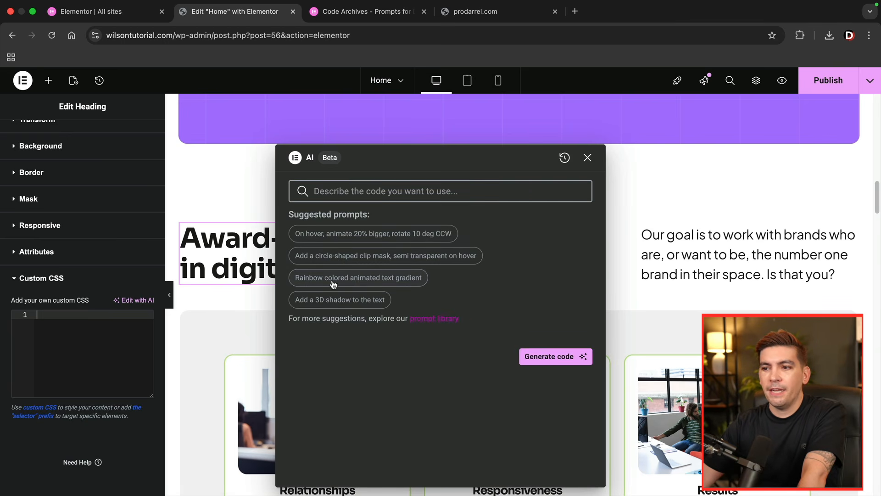
- Generate and insert heading CSS with the AI prompt "add a colored animated text gradient with cyan to purple"
click(331, 278)
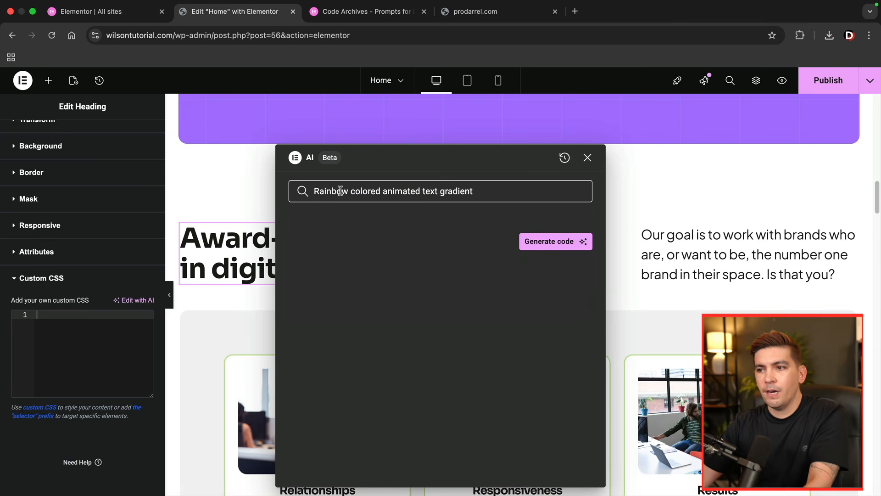
text(add a)
key(End)
text(with cyan to purple)
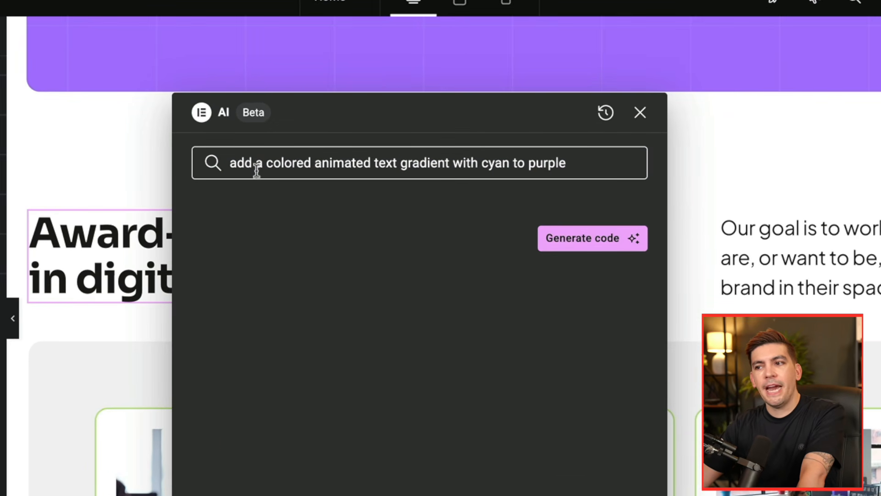
click(592, 238)
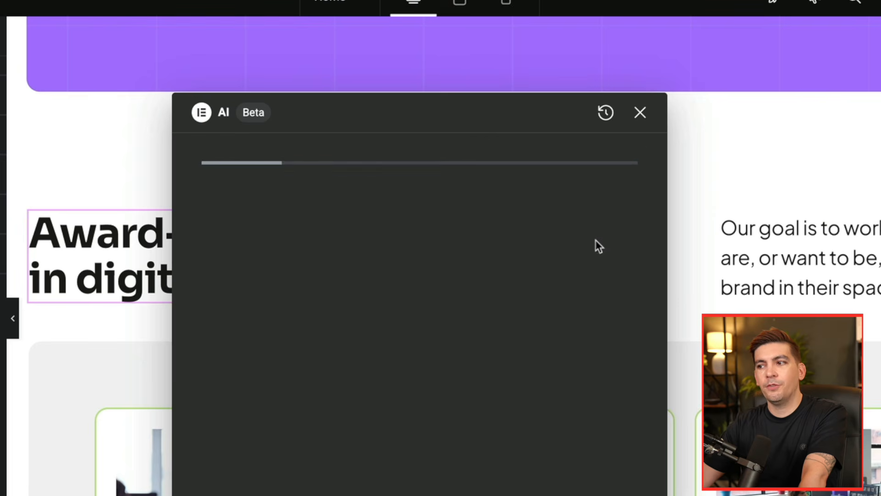
drag(487, 112, 804, 64)
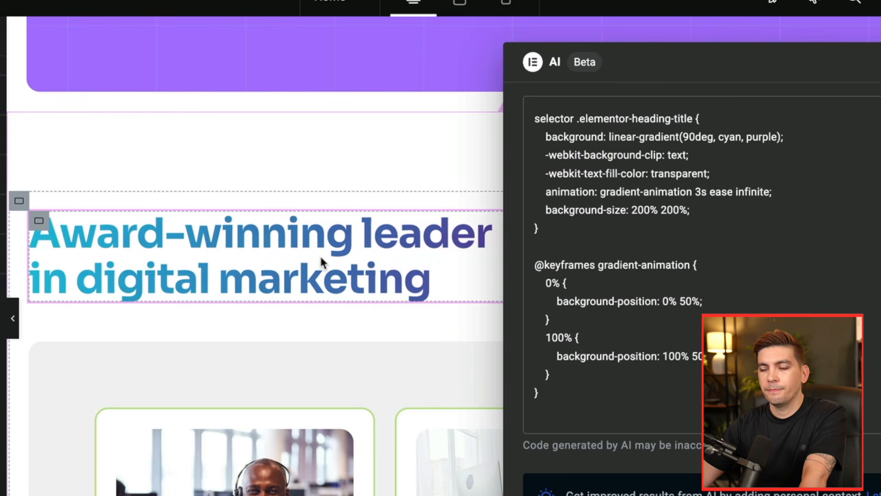
click(872, 492)
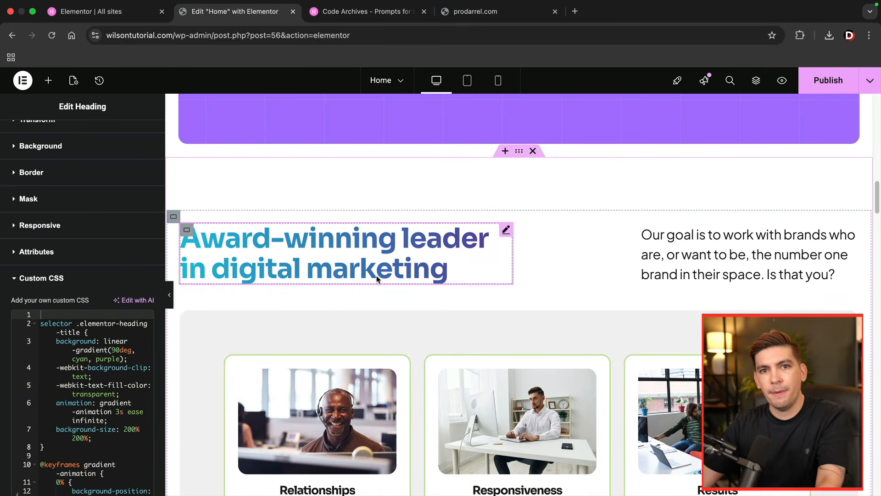
- Compare the Relationships, Responsiveness and Results cards with the image effects on the prodarrel.com example site
scroll(376, 269, down, 3)
scroll(382, 268, down, 3)
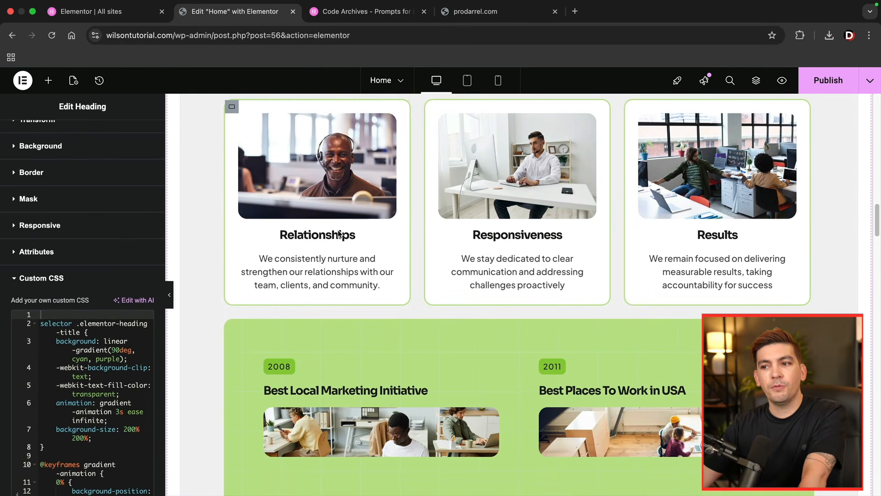
click(468, 15)
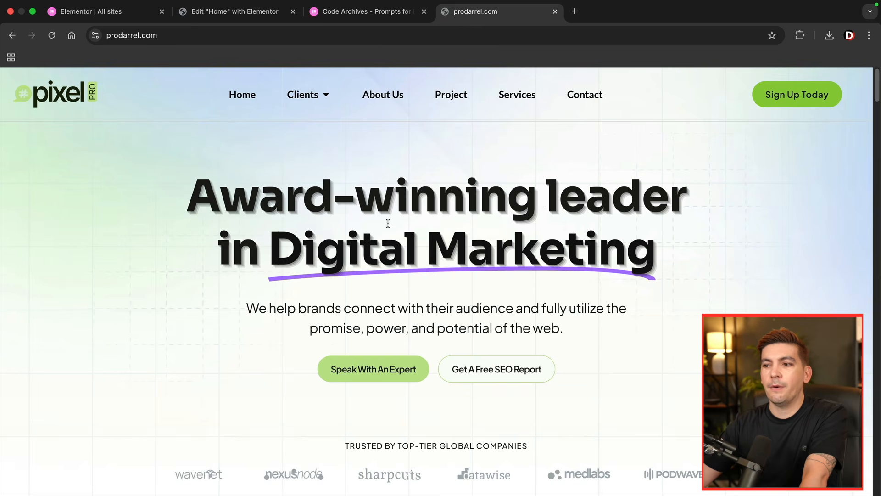
scroll(377, 245, down, 10)
scroll(376, 245, up, 3)
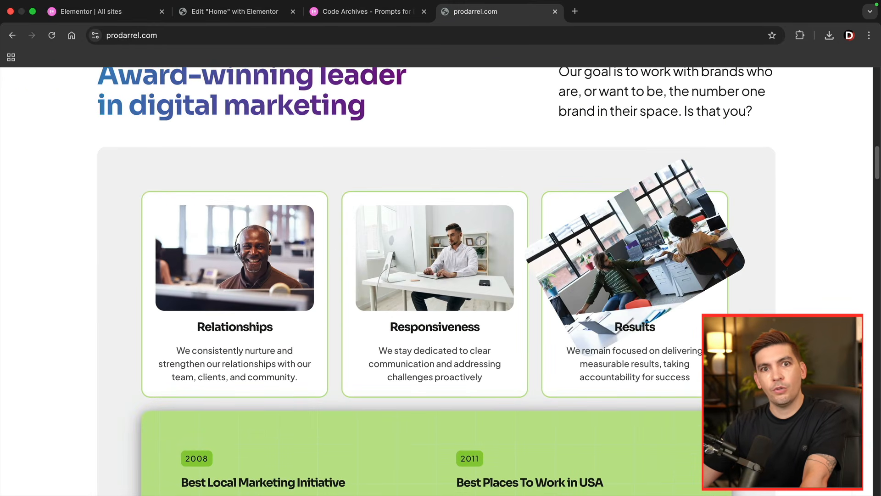
- Return to the Home page editor and open the AI code assistant for the Relationships card image's Custom CSS
click(244, 17)
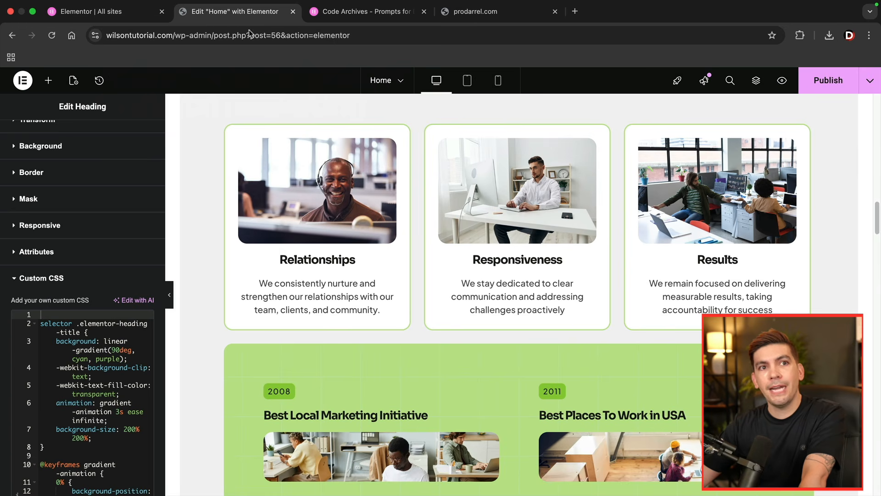
click(389, 146)
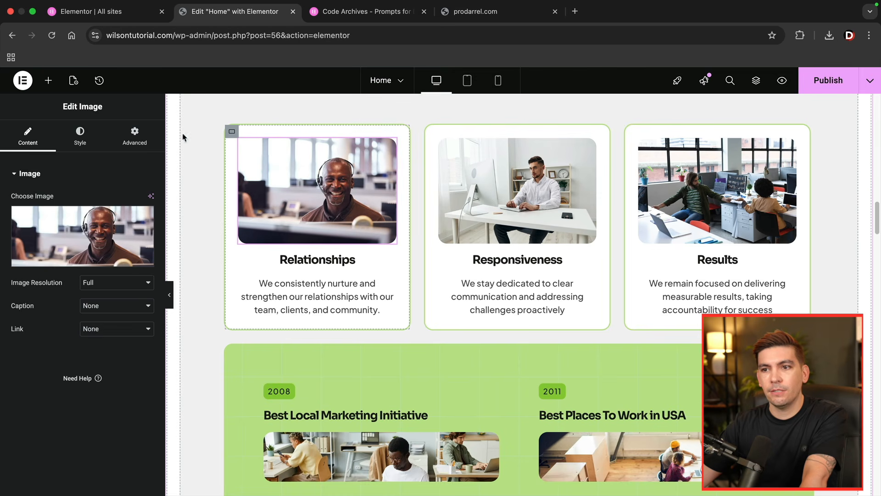
click(134, 137)
scroll(125, 328, down, 5)
click(71, 416)
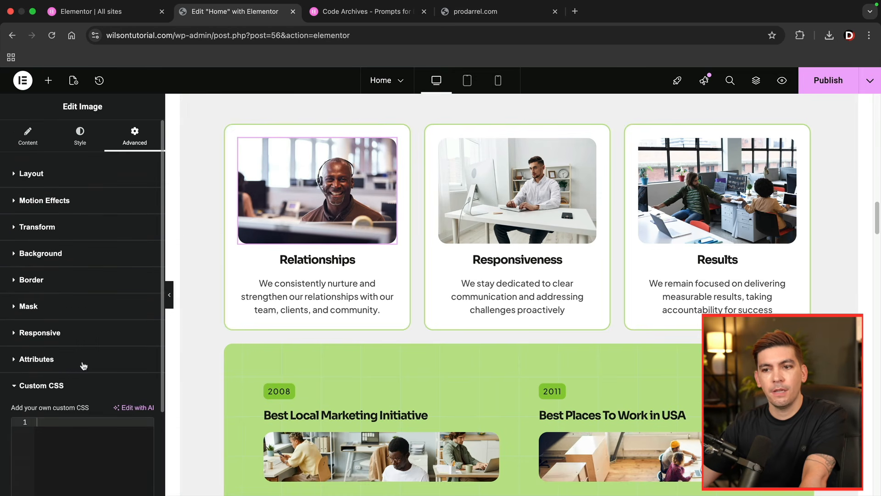
click(137, 407)
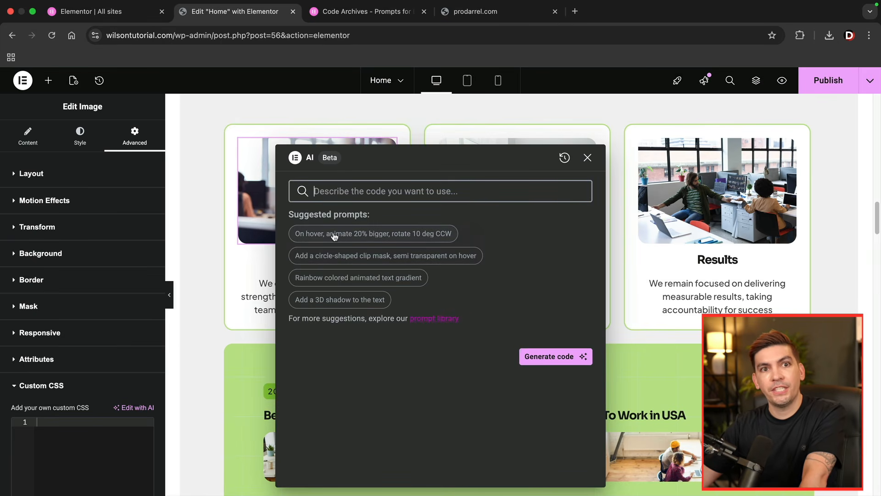
- Generate and insert image CSS with the suggested AI prompt "On hover, animate 20% bigger, rotate 10 deg CCW"
click(335, 234)
click(552, 244)
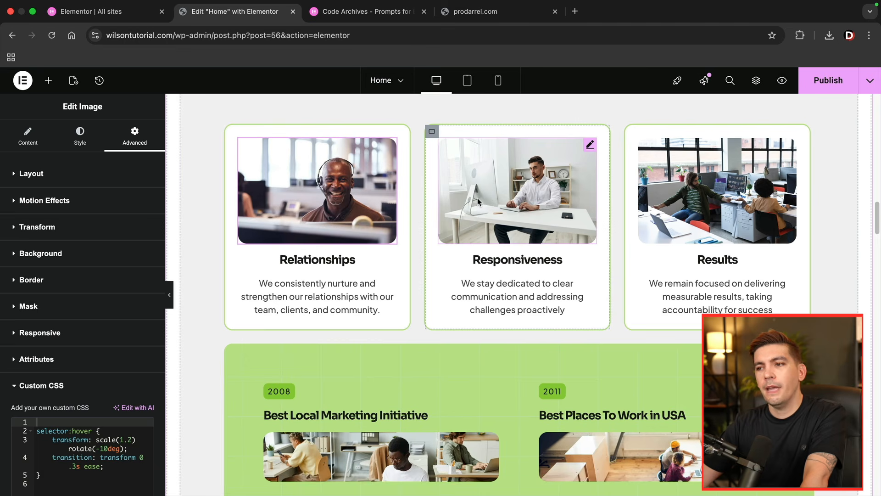
mouse_move(373, 198)
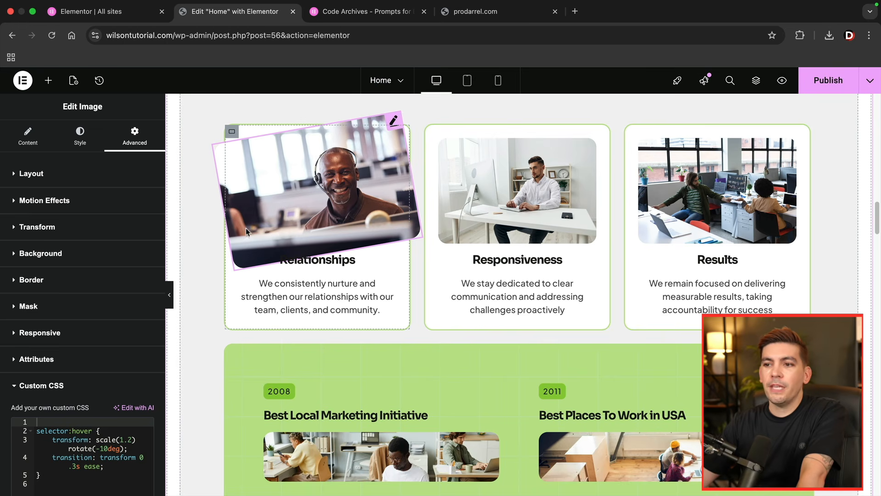
- Open the AI code assistant for the Custom CSS of the outer container around the "Paid media" section
scroll(207, 233, up, 6)
scroll(207, 234, up, 10)
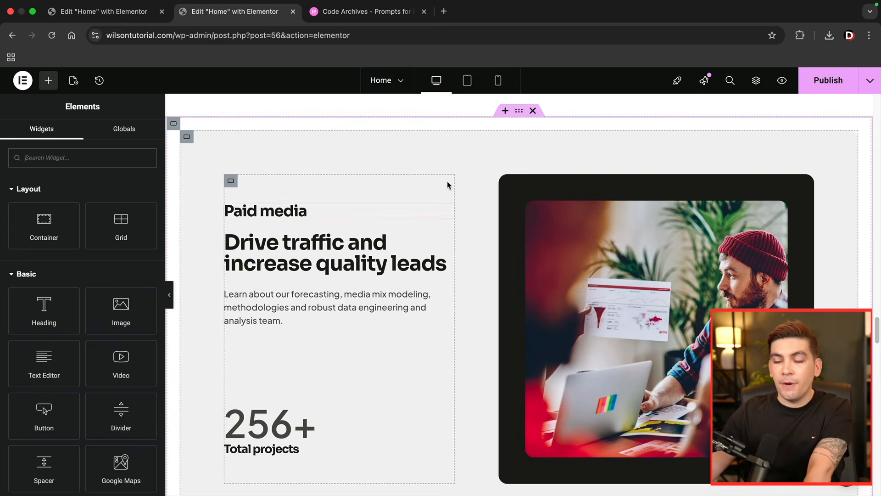
click(520, 112)
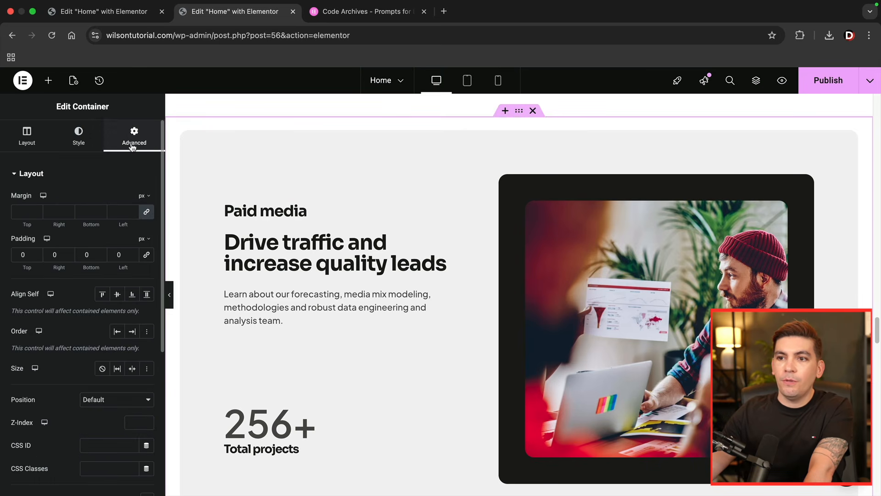
scroll(121, 205, down, 5)
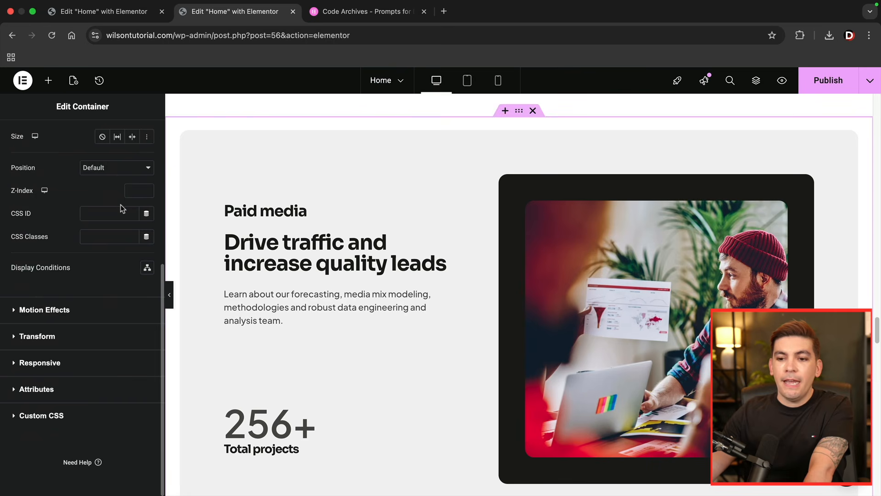
click(56, 410)
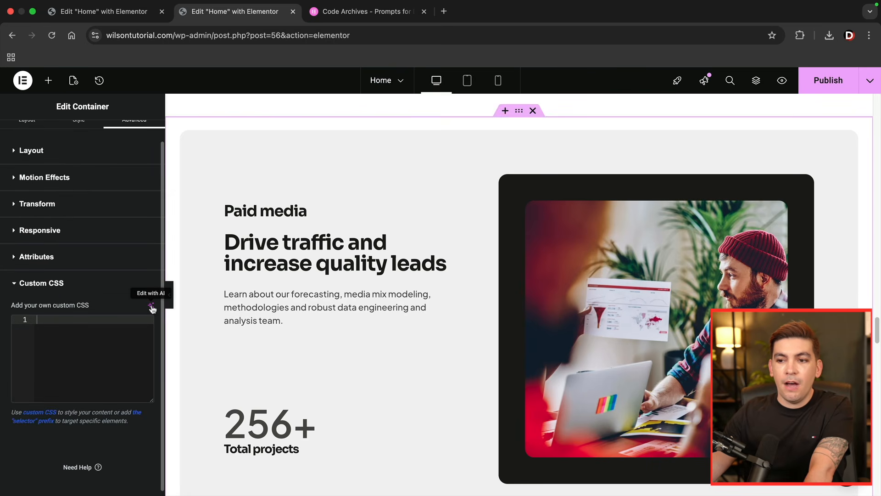
click(151, 306)
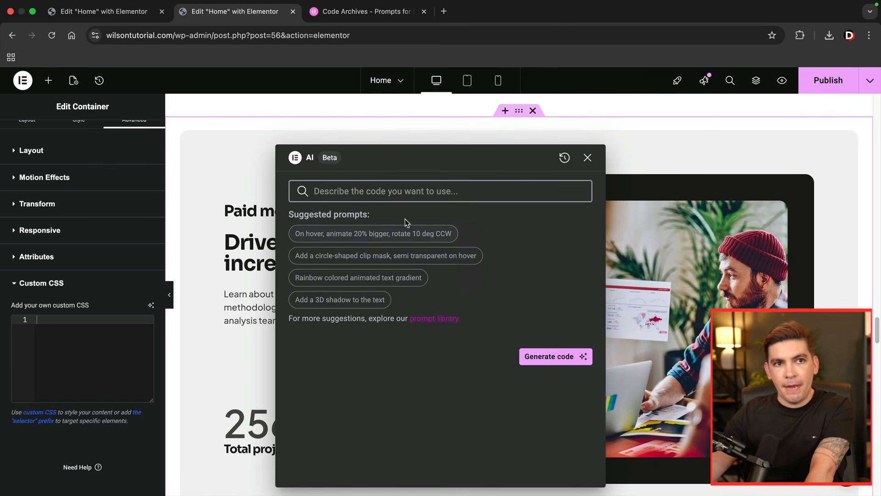
- Copy the "Two gradient colors animated background" prompt from the Elementor prompt library and paste it into the AI code assistant
click(362, 11)
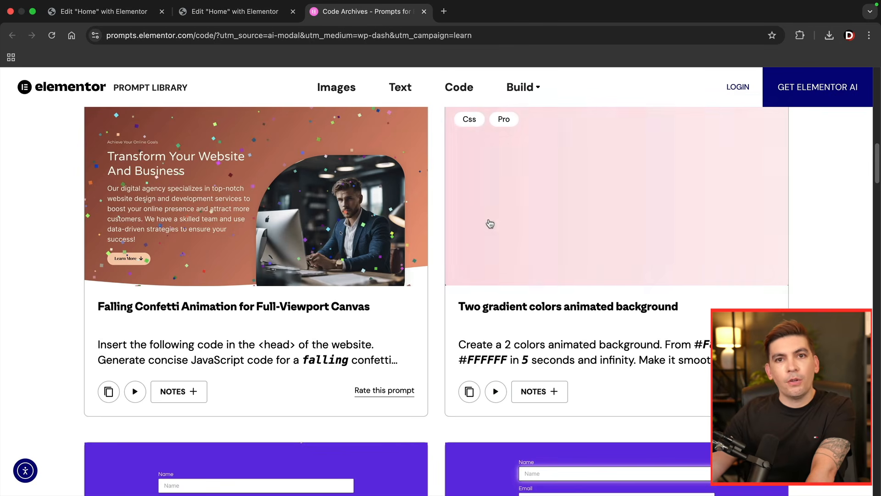
scroll(514, 257, up, 1)
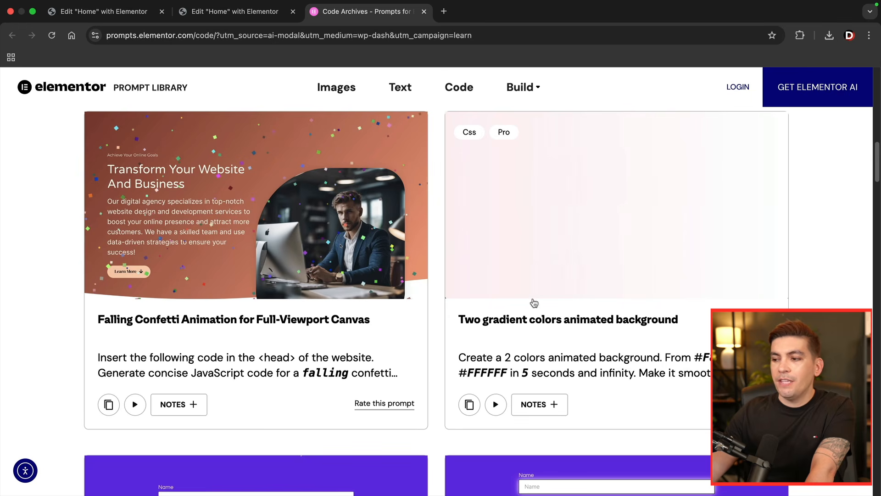
click(470, 405)
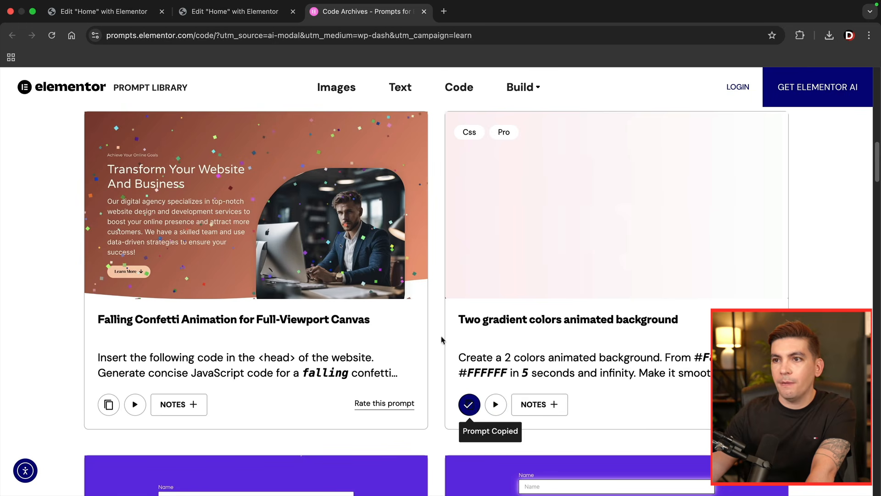
click(222, 16)
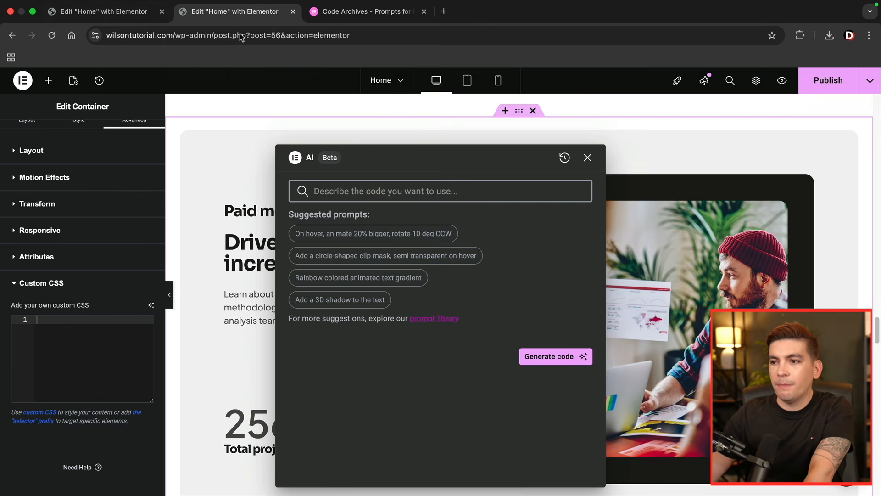
right_click(317, 185)
click(333, 280)
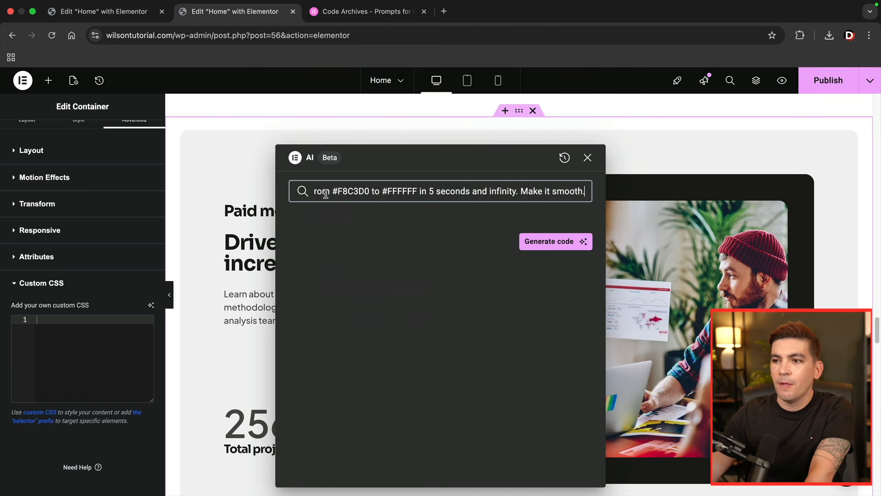
- Read through the pasted prompt, checking its two hex colors, animation duration and smoothness wording
key(Left)
key(Left)
key(Left)
key(Left)
key(Left)
key(Left)
key(Left)
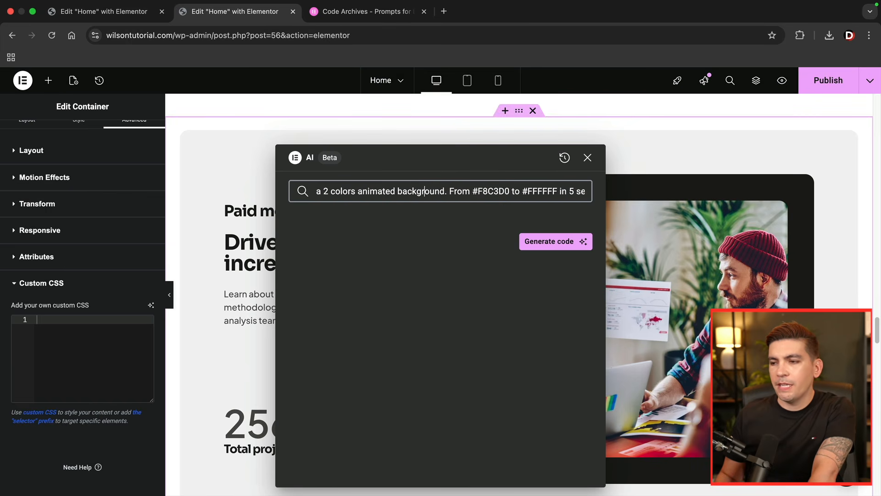
key(Left)
key(Left)
key(Left)
key(Left)
key(Left)
key(Left)
key(Left)
key(Left)
key(Left)
key(Left)
key(Left)
key(Left)
key(Left)
key(Left)
key(Left)
key(Left)
key(Left)
key(Left)
key(Left)
key(Left)
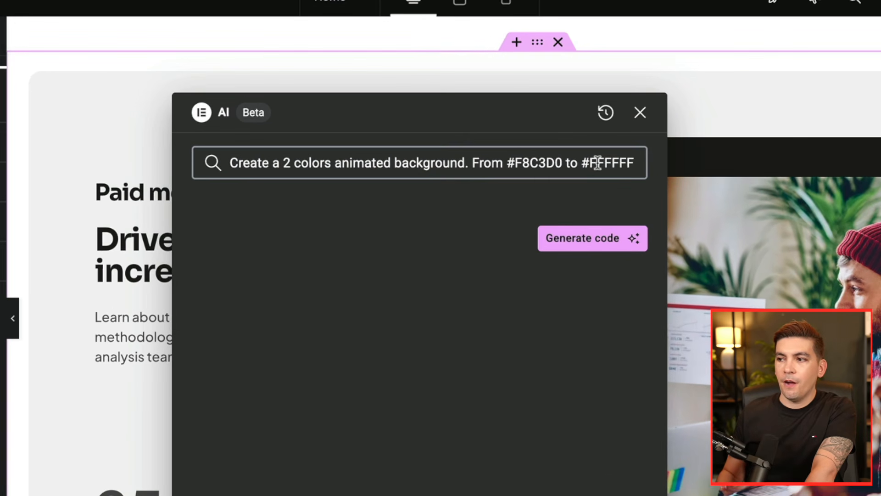
text(in 5 seconds and infinity. Make it s)
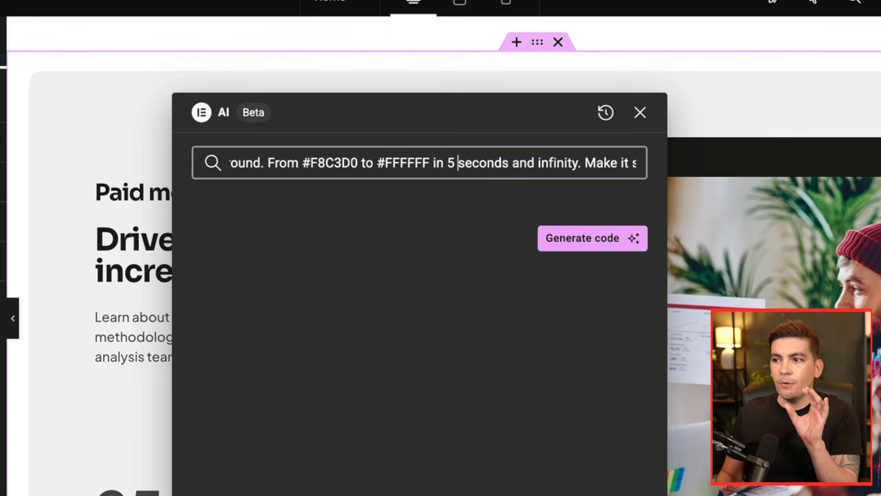
key(Right)
key(Right)
key(Right)
key(Right)
key(Right)
key(Right)
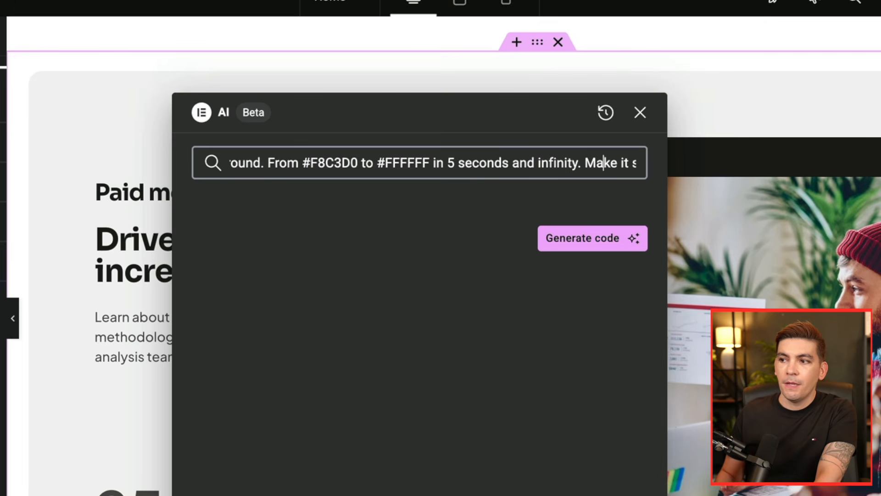
key(Right)
key(Right)
key(Right)
key(Right)
key(Right)
key(Right)
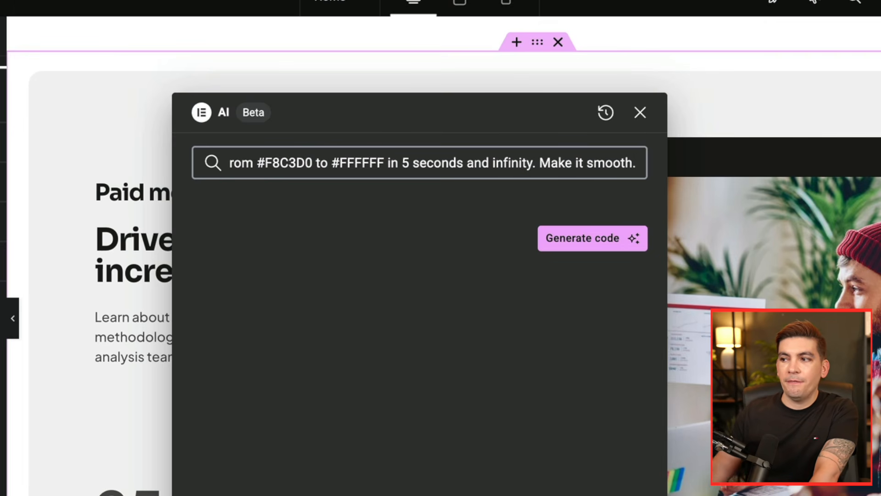
- Generate and insert the #F8C3D0 to #FFFFFF animated gradient CSS for the "Paid media" container and preview it with the editing panel hidden
click(580, 241)
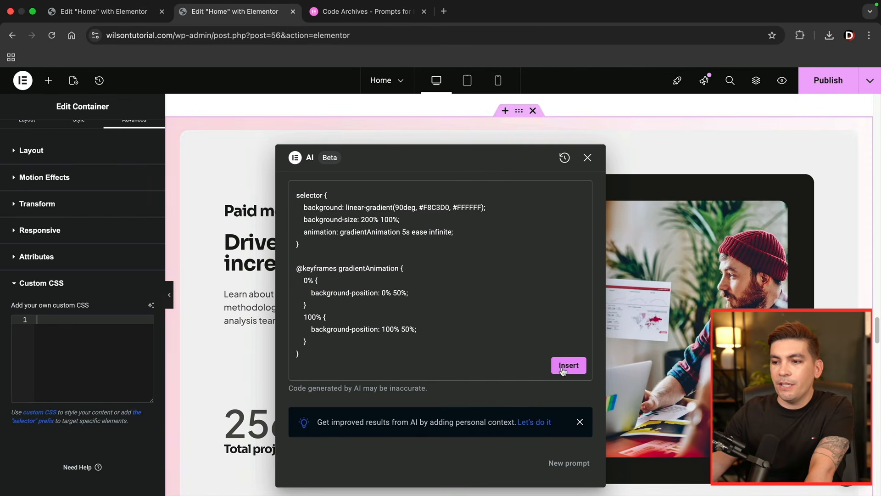
click(597, 424)
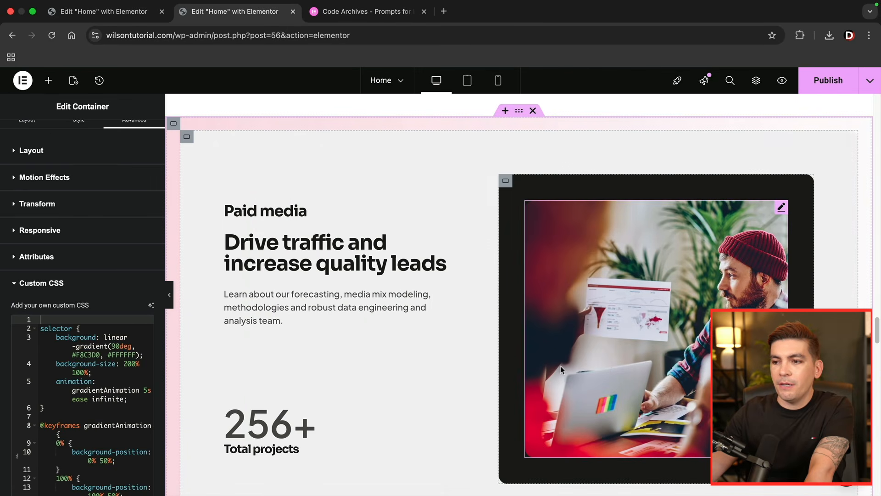
click(171, 294)
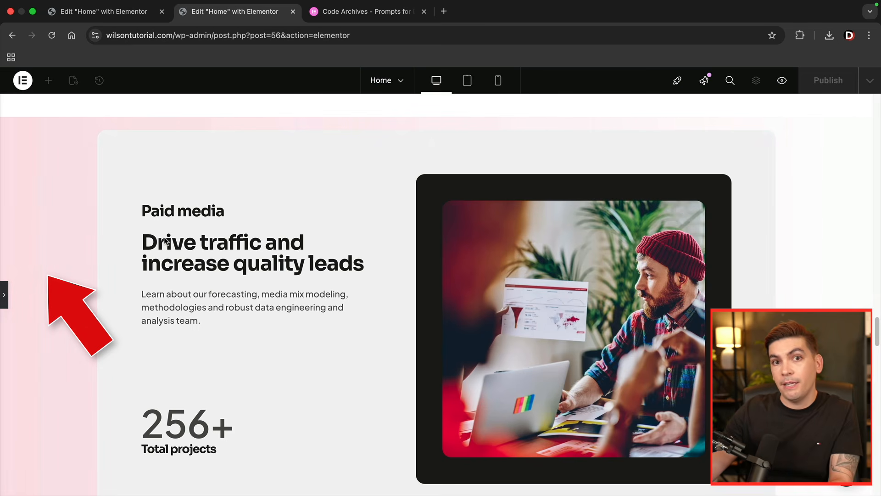
scroll(83, 309, down, 5)
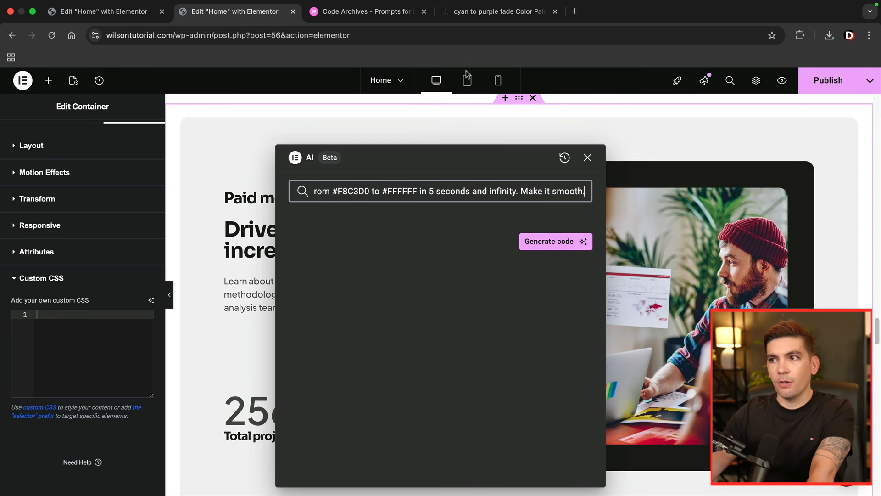
- Replace the start color in the AI prompt with #8cfff4, copied from the color-hex "cyan to purple fade" palette
click(498, 11)
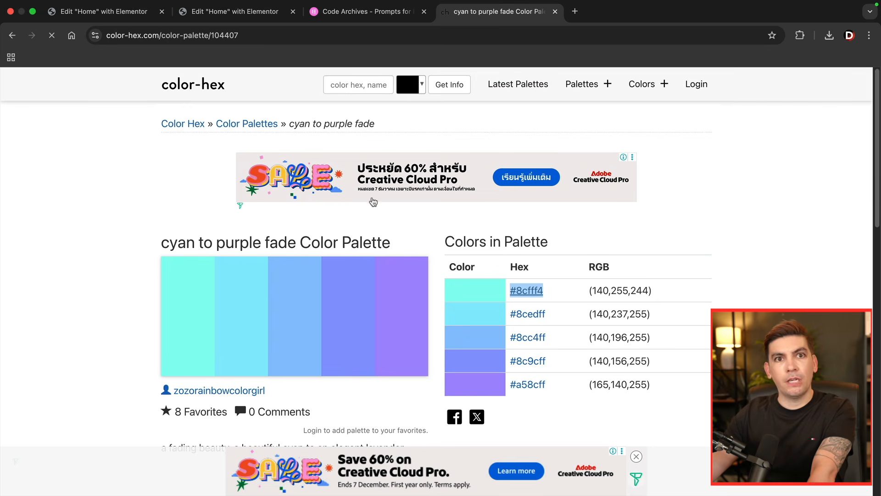
right_click(525, 298)
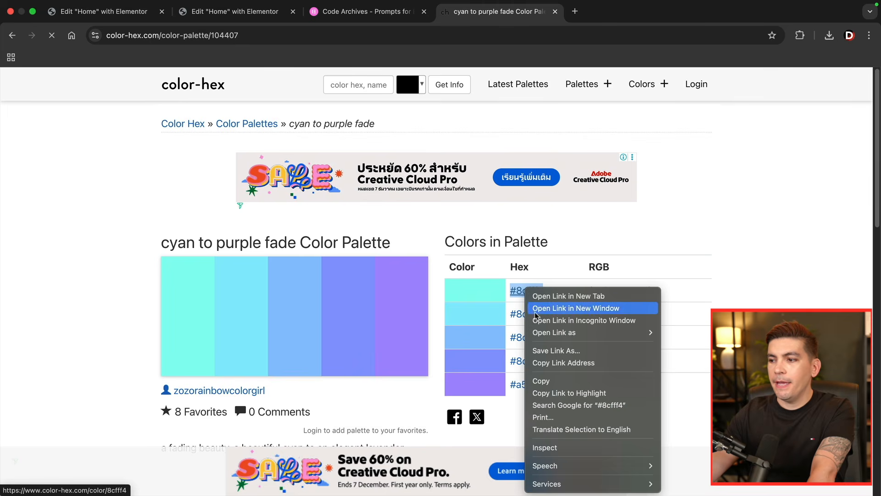
click(540, 380)
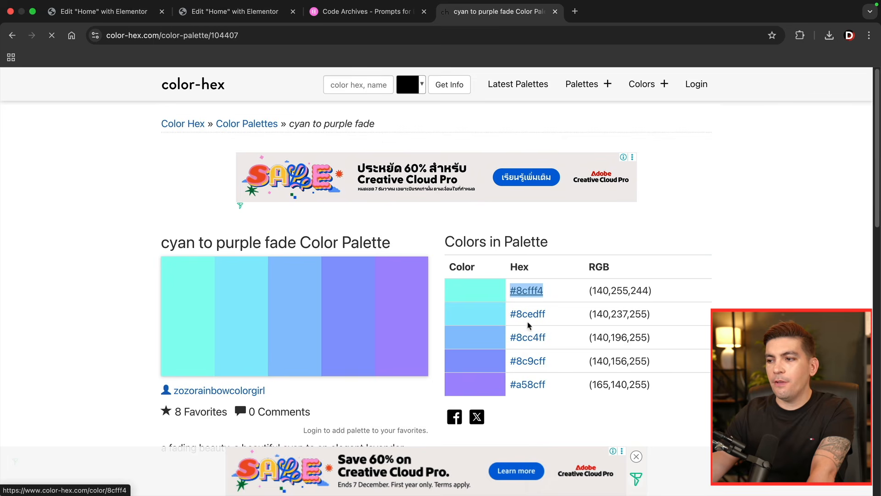
click(251, 14)
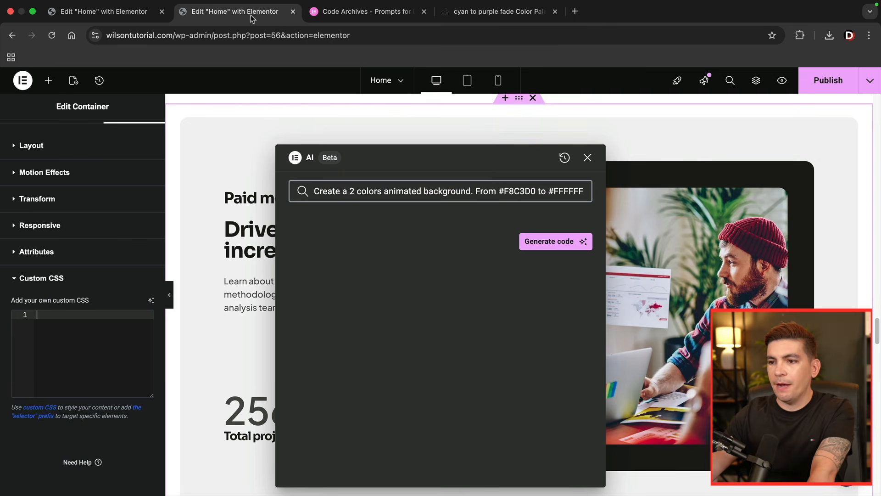
right_click(513, 192)
click(533, 296)
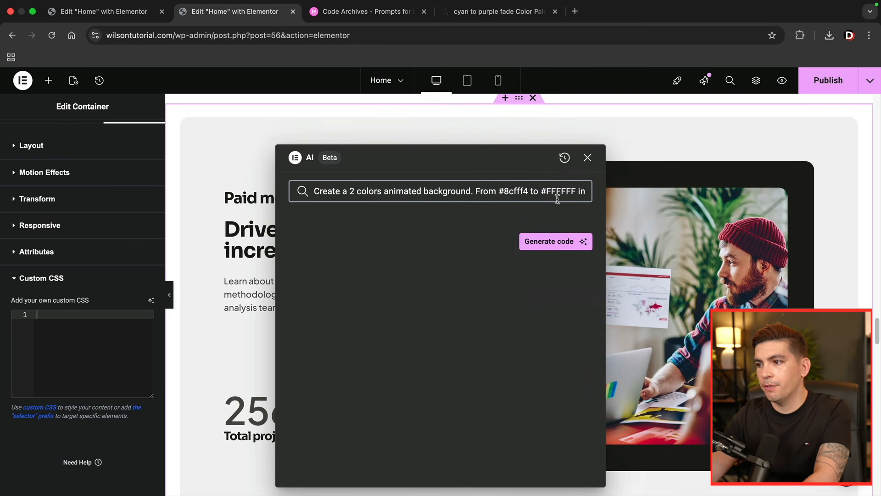
- Replace the prompt's end color with #a58cff from the color-hex palette and generate and insert the "Paid media" container's gradient CSS
click(478, 11)
drag(554, 383, 514, 382)
right_click(518, 387)
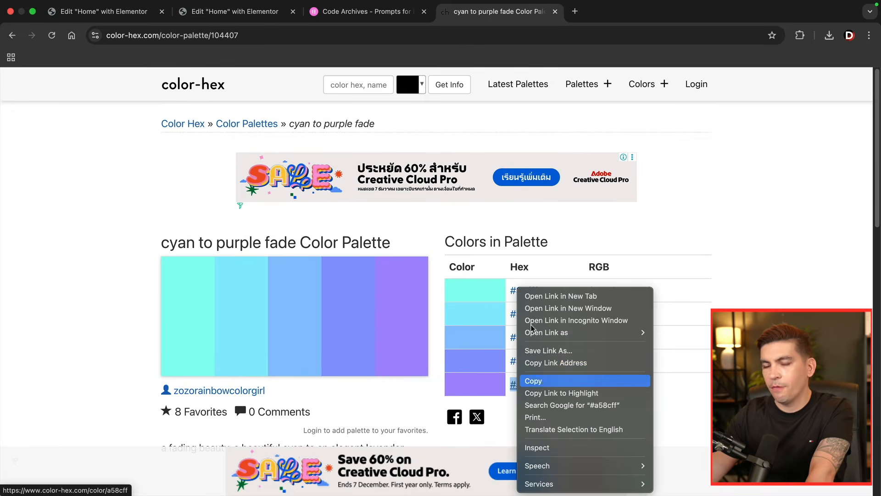
click(536, 380)
key(super+2)
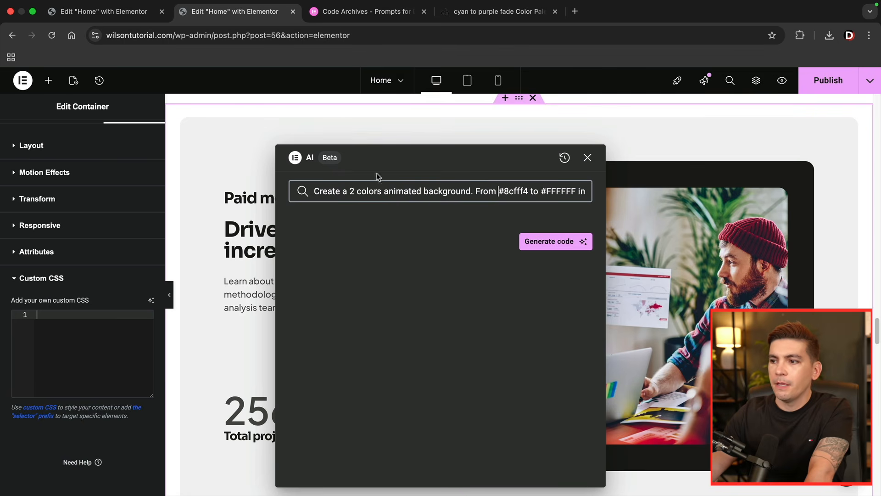
right_click(555, 189)
click(571, 296)
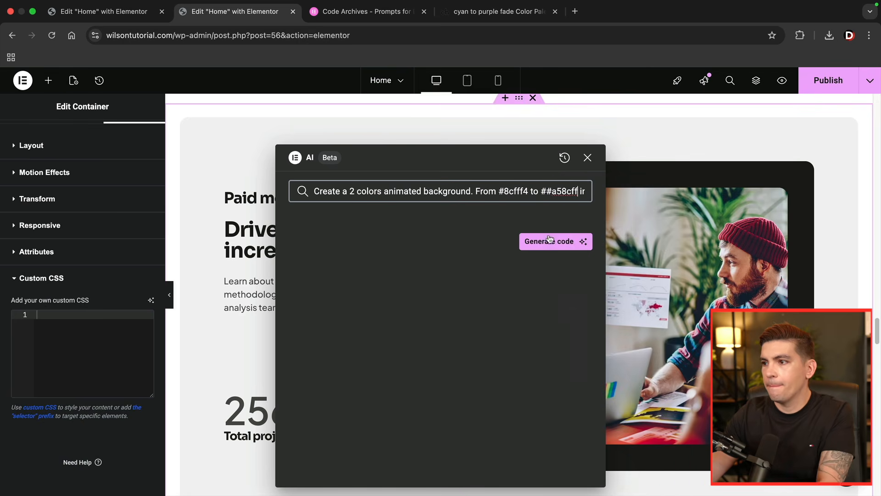
click(549, 242)
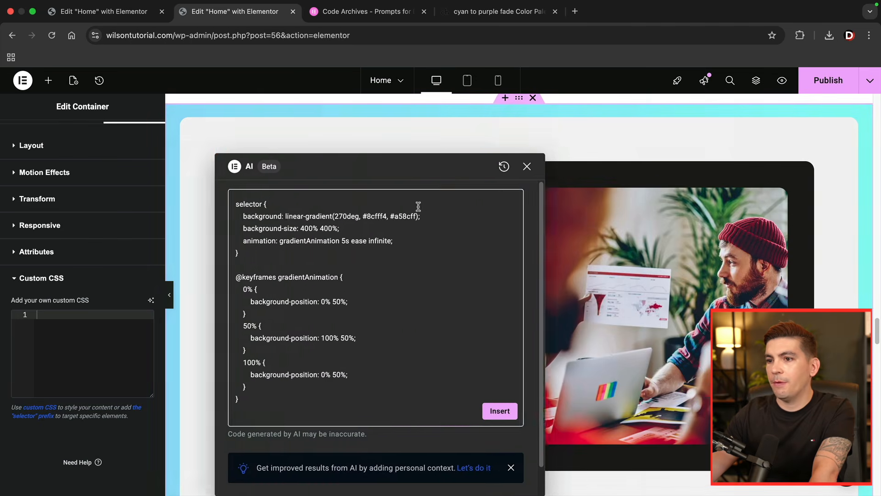
click(440, 410)
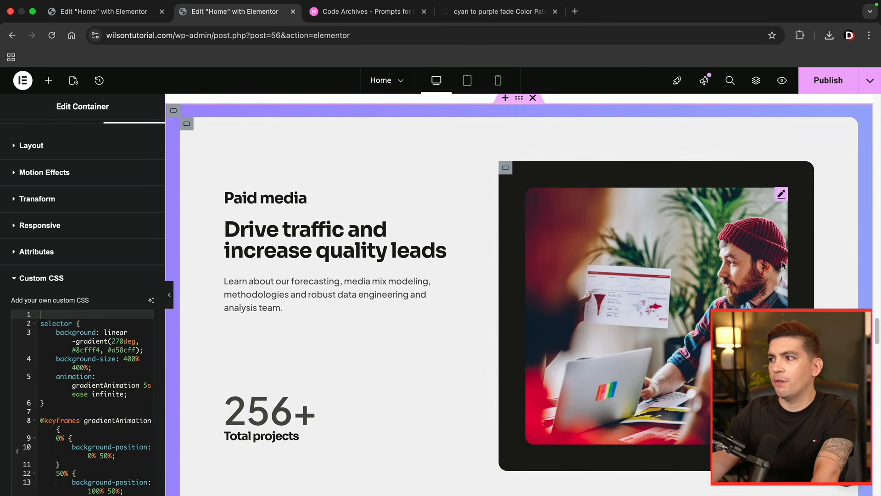
- Check the animated cyan-to-purple gradient around the "Paid media" and "Email marketing" containers, including with the editing panel hidden
scroll(867, 284, down, 3)
scroll(867, 285, down, 10)
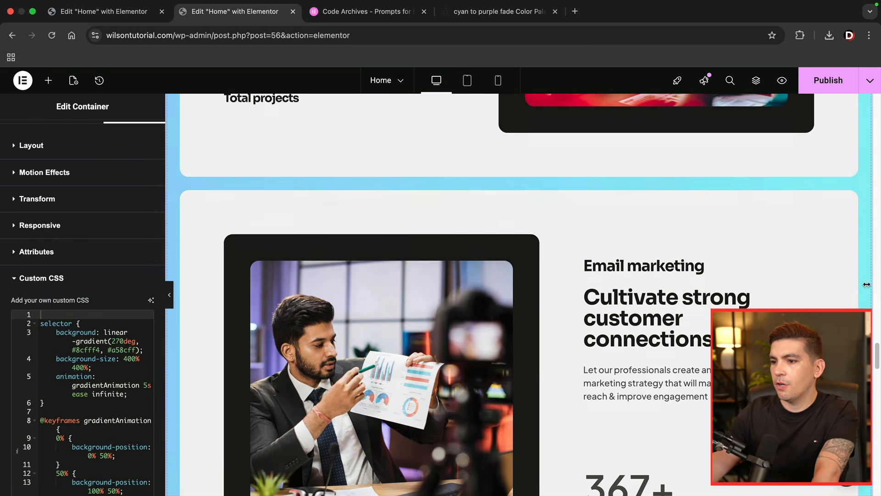
scroll(867, 284, up, 3)
scroll(866, 284, up, 10)
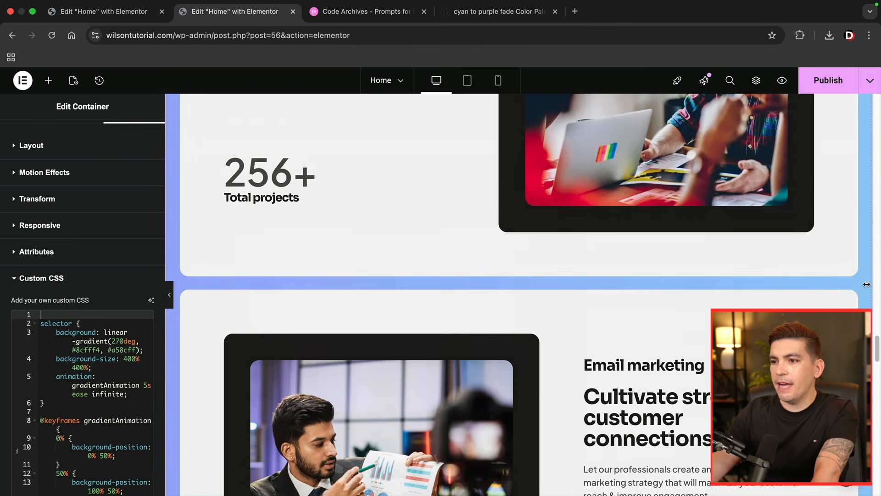
scroll(867, 284, down, 1)
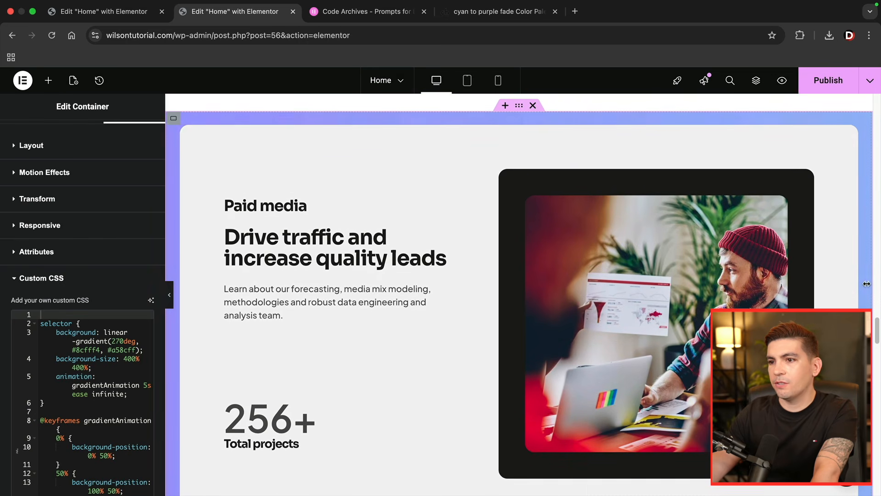
click(171, 299)
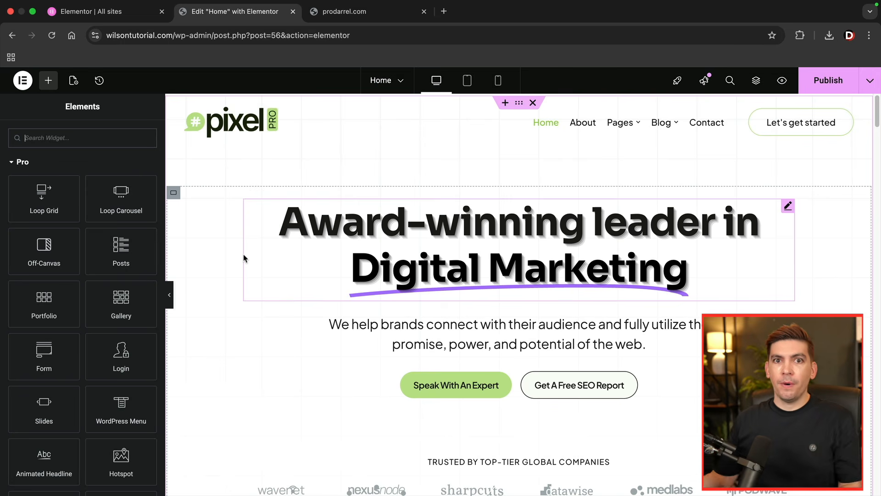
- Insert a flexbox container with two equal columns directly below the "Trusted by top-tier global companies" logo row
scroll(260, 327, down, 10)
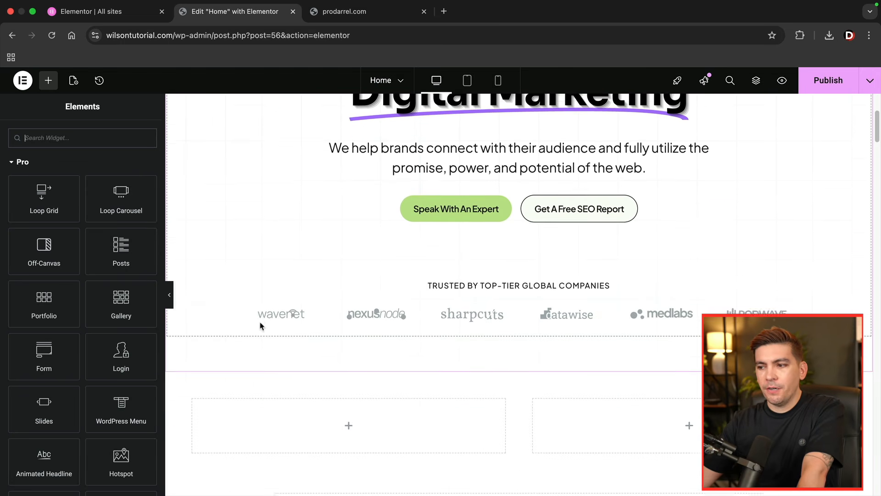
scroll(289, 315, down, 1)
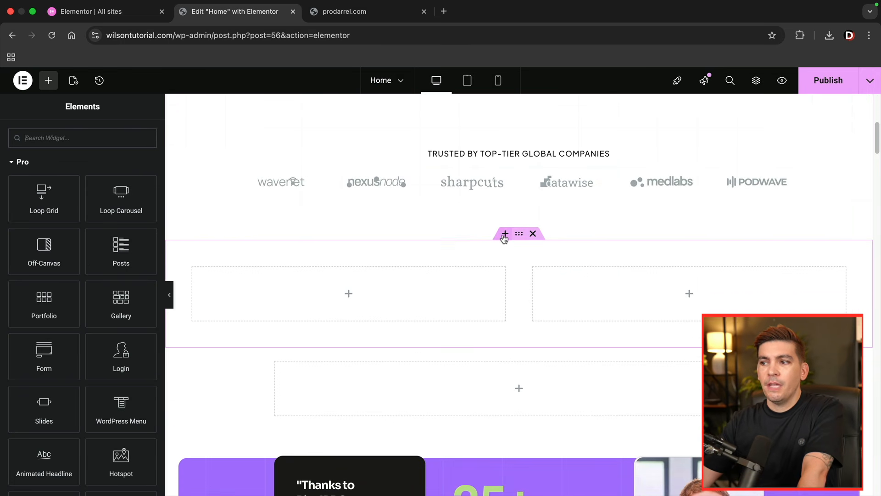
click(505, 234)
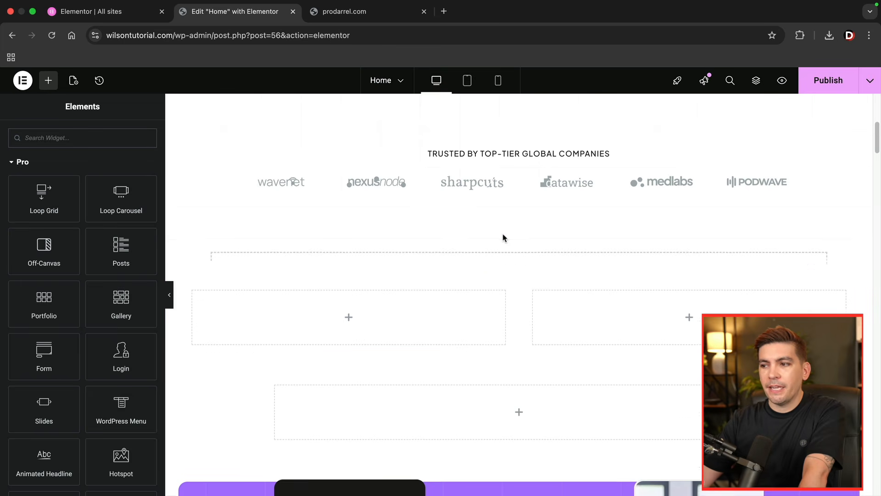
click(494, 289)
click(504, 302)
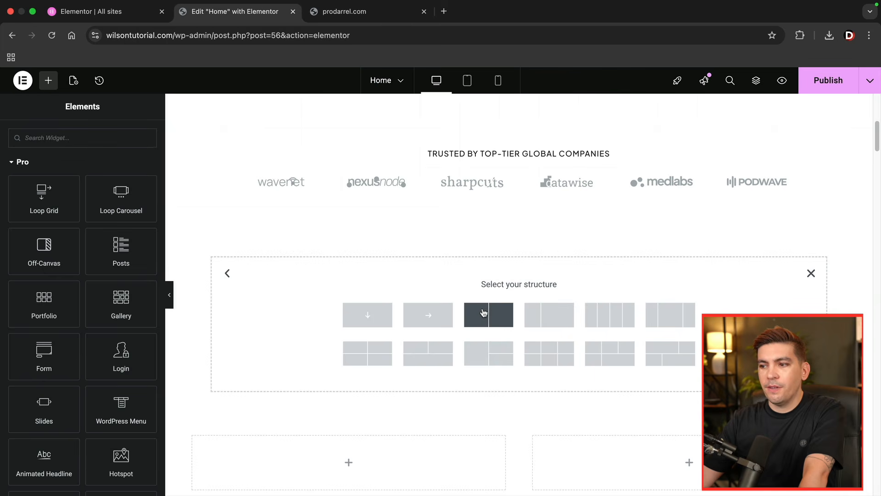
click(487, 312)
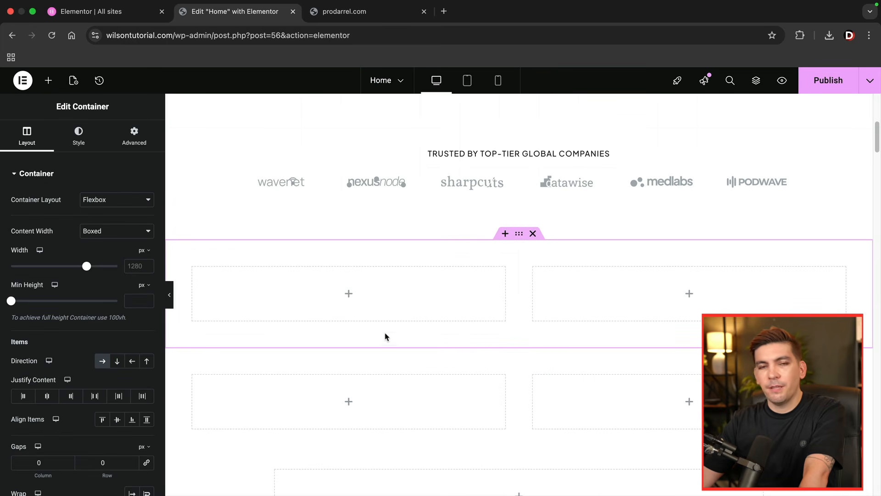
- Add a Flip Box widget from the Pro elements to the first column of the new two-column container
click(48, 82)
scroll(103, 301, down, 10)
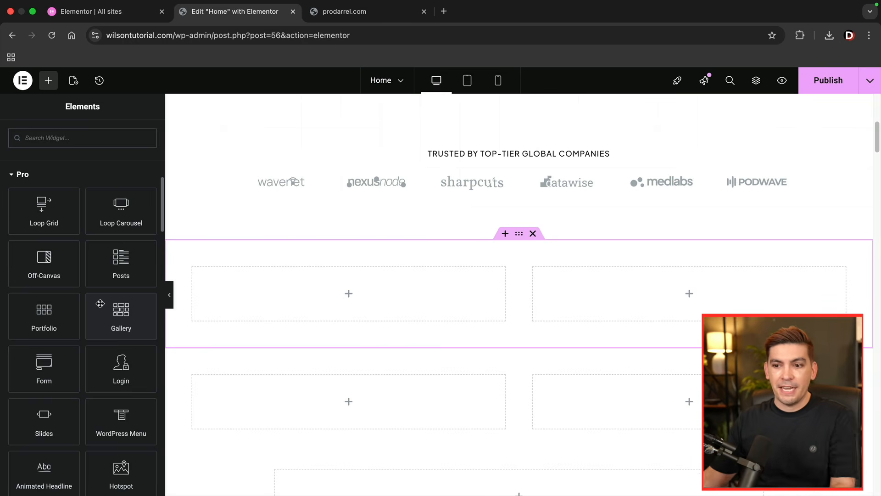
scroll(104, 330, down, 2)
scroll(103, 330, down, 4)
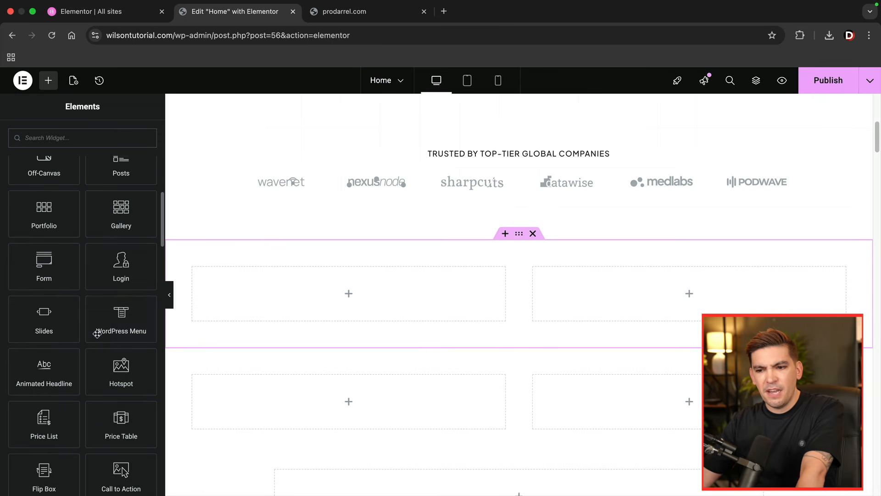
scroll(91, 334, down, 1)
drag(44, 457, 302, 308)
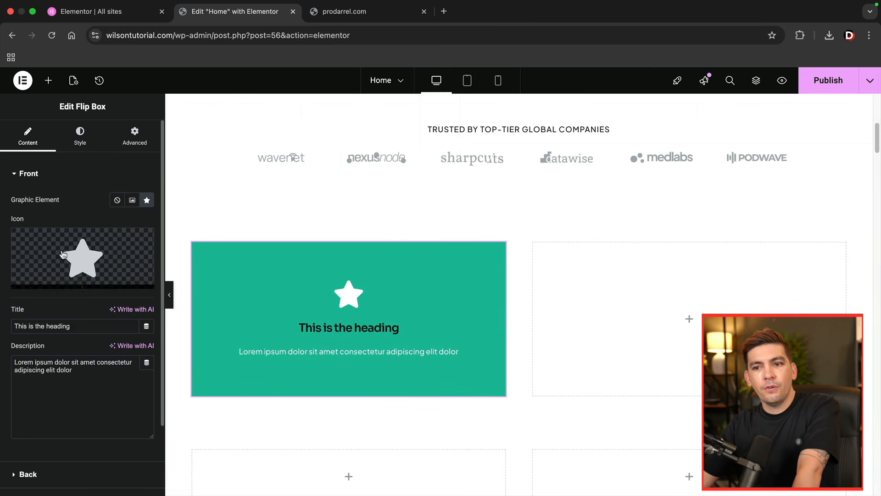
- Look through the Flip Box's front and back content options, including the back's title, description, button text and link
scroll(83, 353, down, 2)
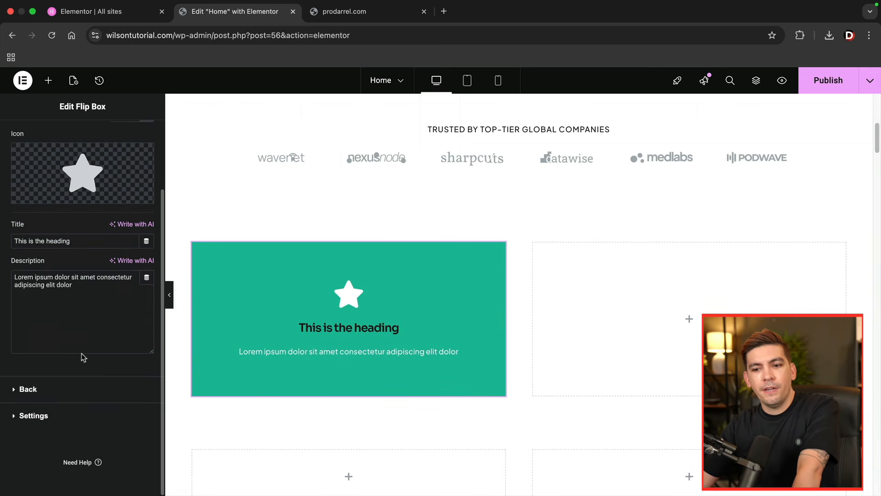
click(50, 391)
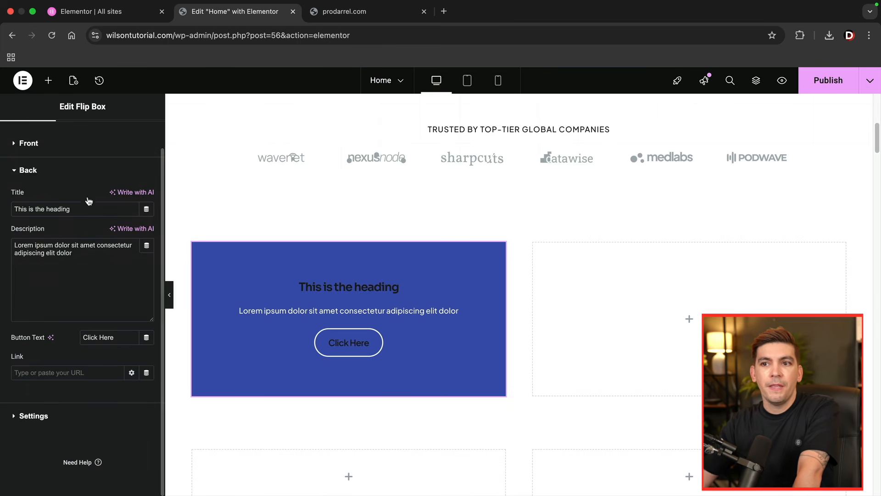
scroll(85, 160, up, 1)
- Give the back side of the Flip Box a classic background in red #F11E1E
click(82, 140)
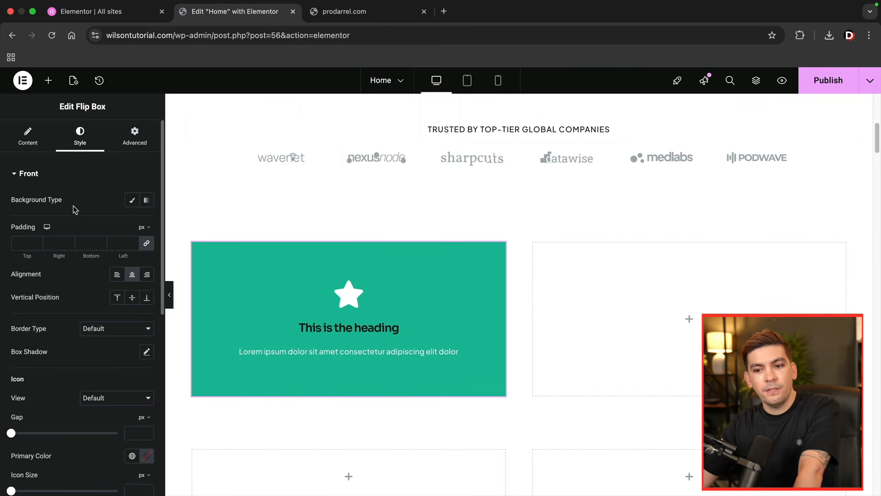
scroll(73, 208, down, 10)
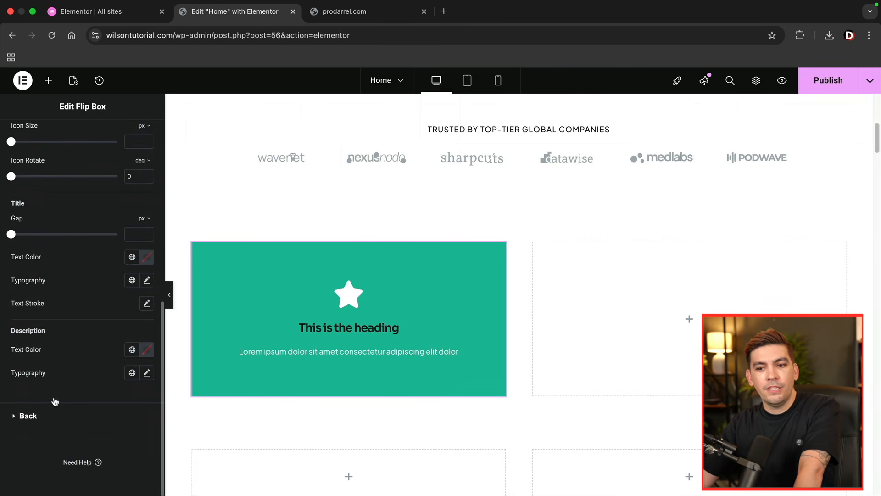
click(35, 412)
scroll(51, 400, down, 1)
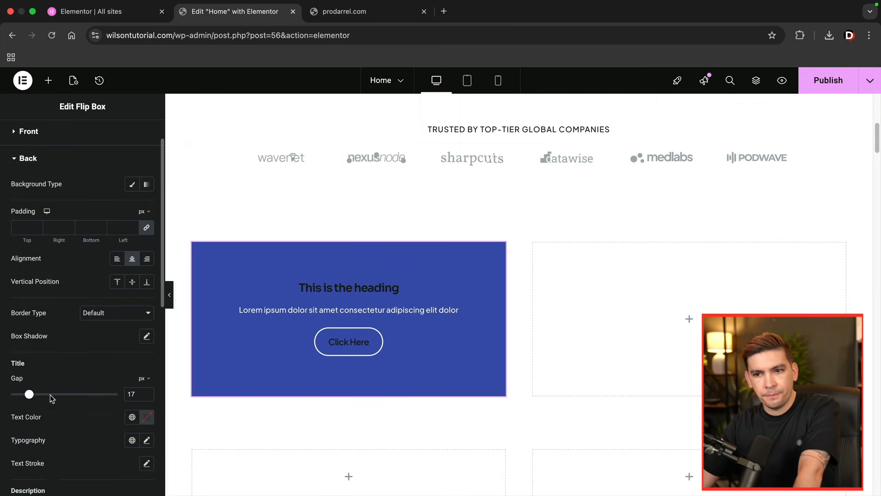
click(132, 184)
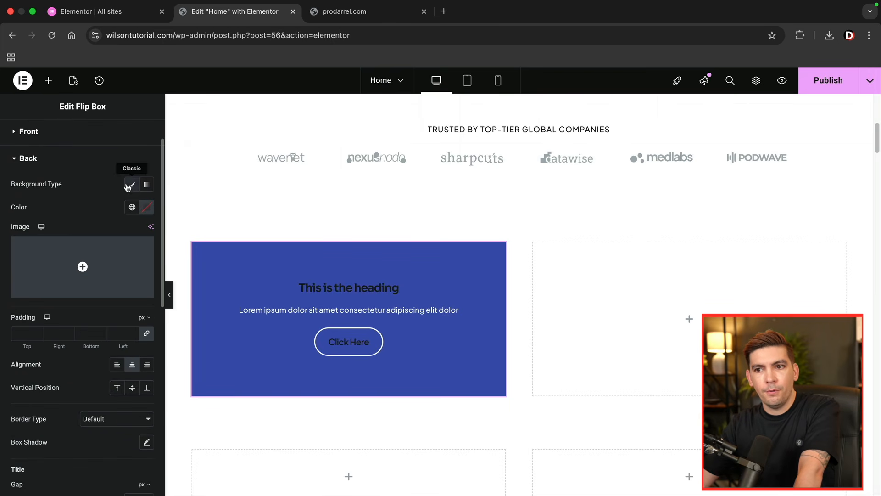
click(147, 207)
click(193, 258)
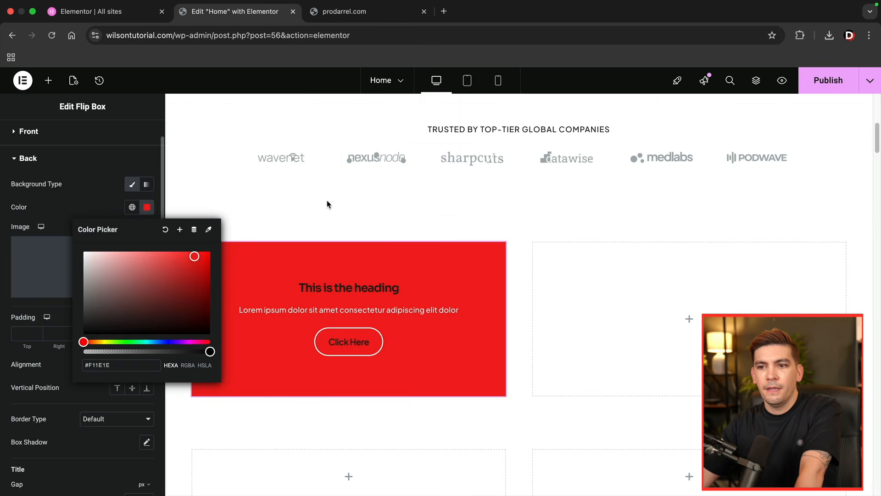
click(459, 205)
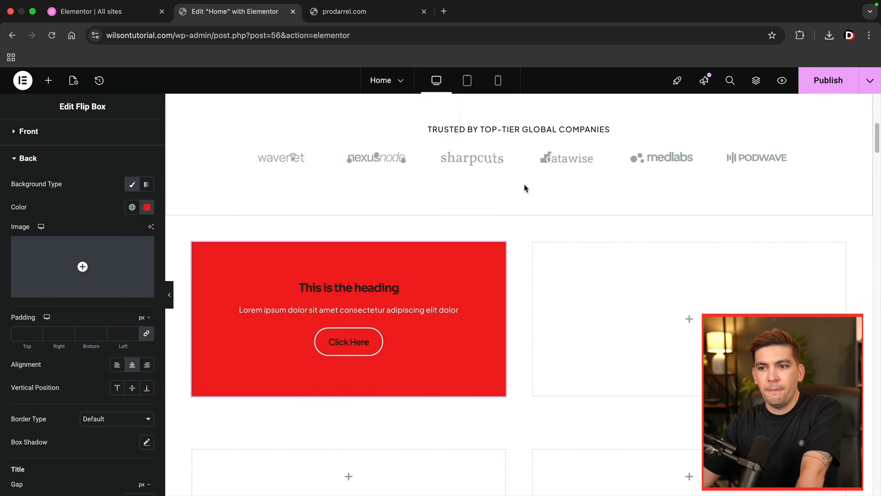
- Review the Flip Box's separate front and back style sections, then return to its front content options
click(24, 134)
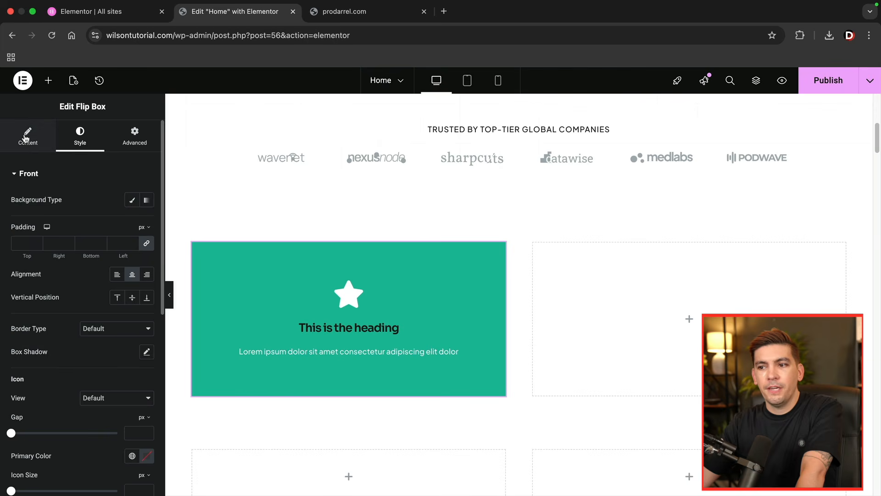
click(34, 178)
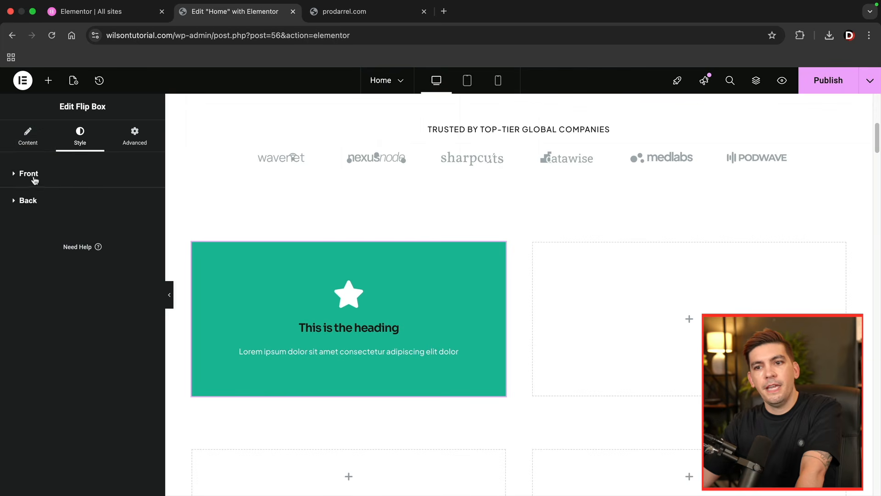
click(31, 203)
click(38, 197)
click(26, 137)
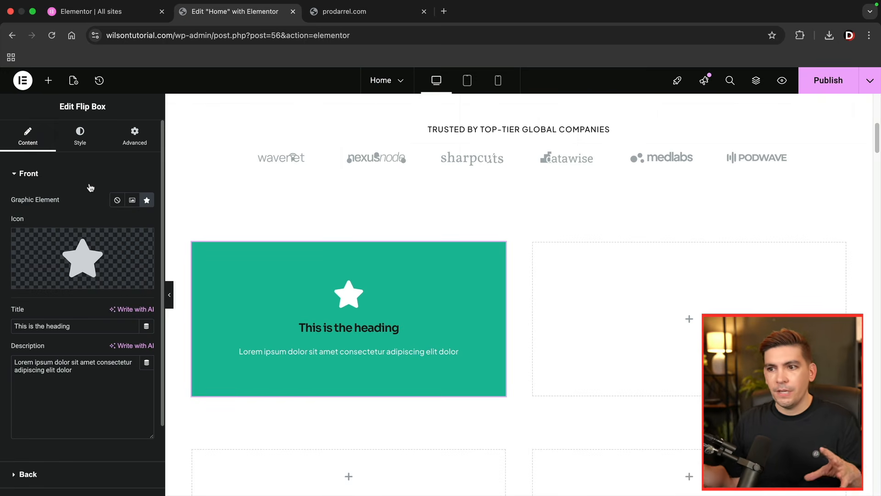
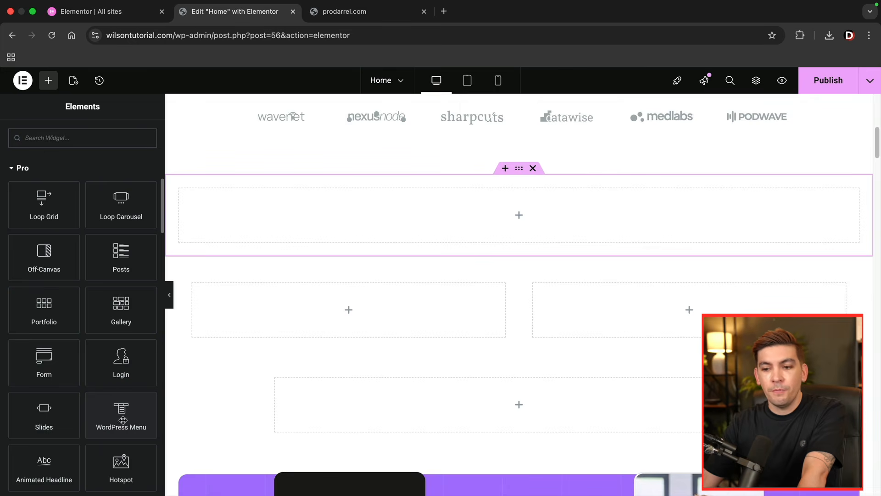
- Look at the Clients mega menu on the prodarrel.com demo site, then return to the Home page editor
click(331, 14)
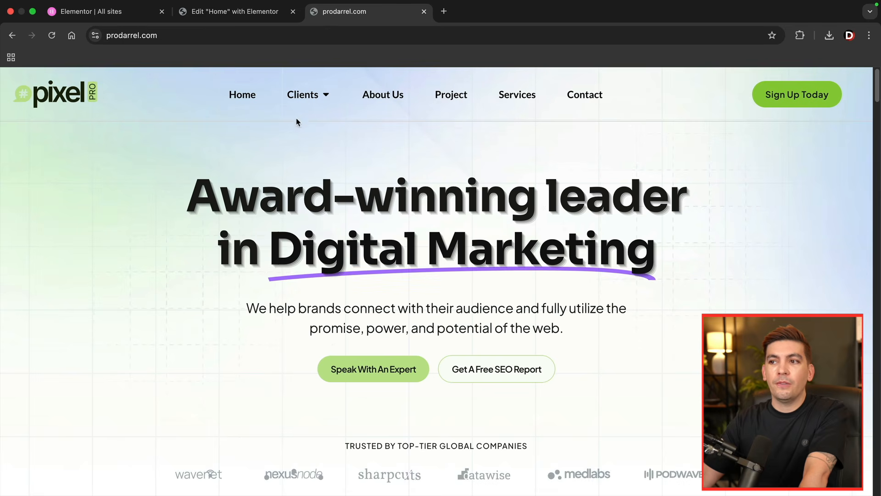
mouse_move(320, 95)
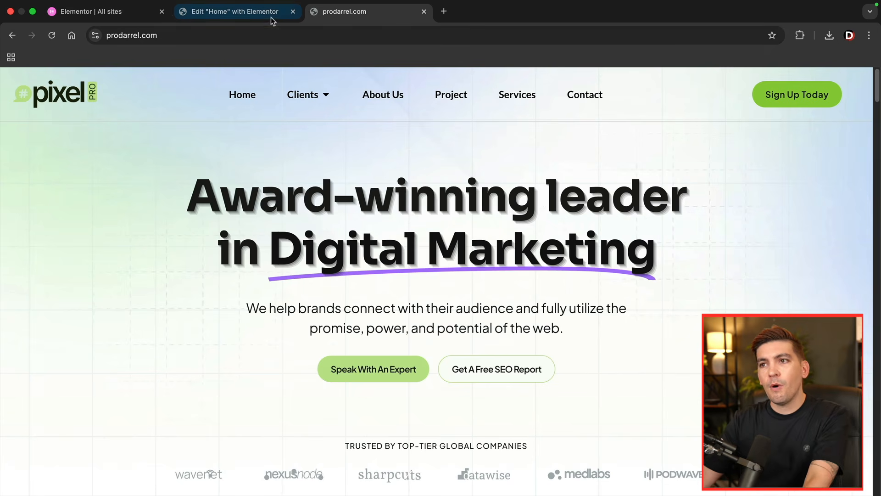
click(268, 16)
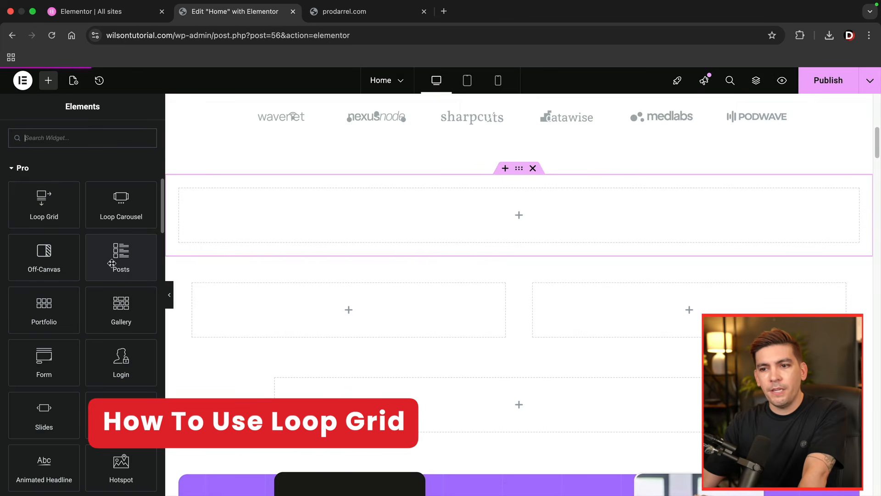
- Try a Posts widget with the Cards skin in the empty full-width container and delete it again
drag(108, 252, 268, 207)
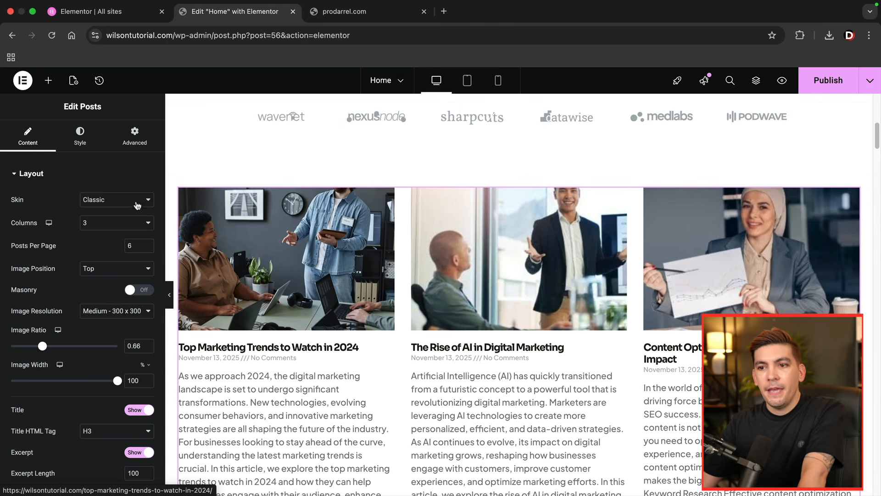
click(107, 200)
click(110, 213)
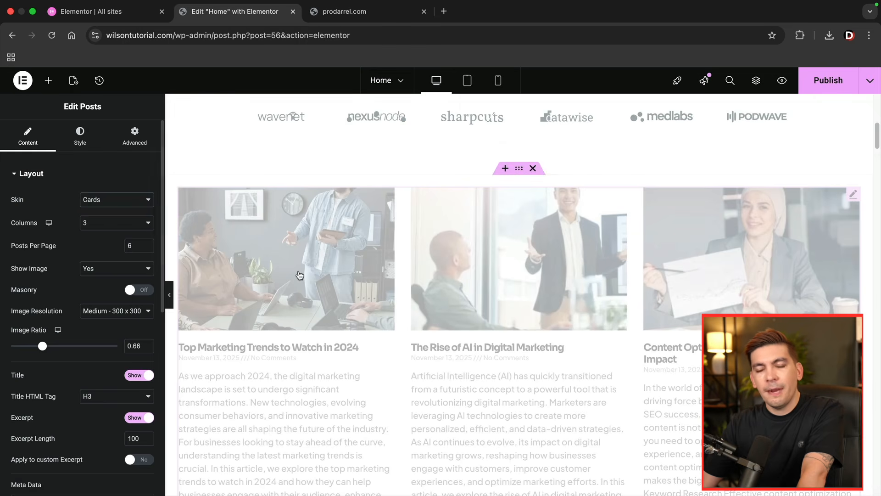
scroll(332, 285, down, 1)
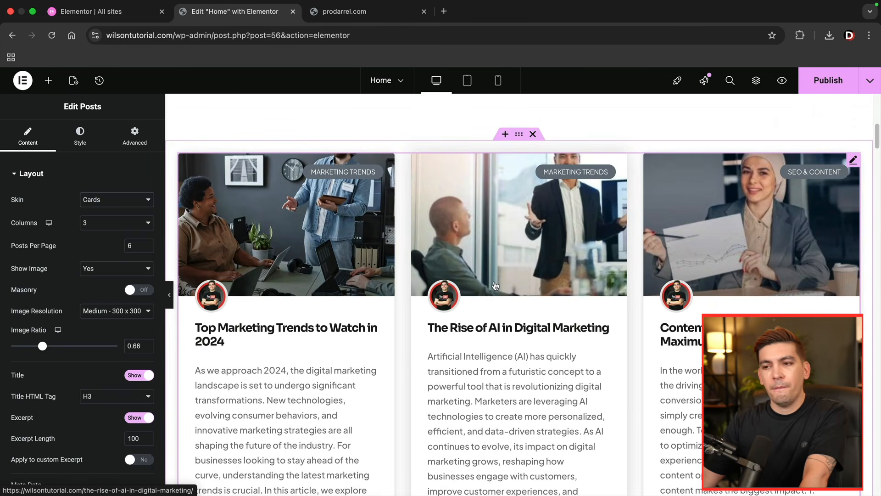
right_click(285, 205)
click(321, 448)
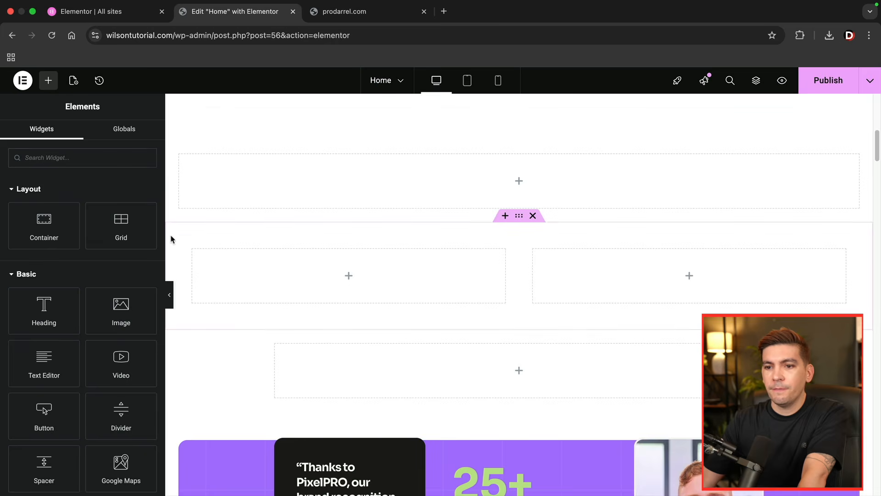
- Add a Loop Grid with the Posts template type to the empty full-width container and create its template, saving the page changes
scroll(81, 258, down, 8)
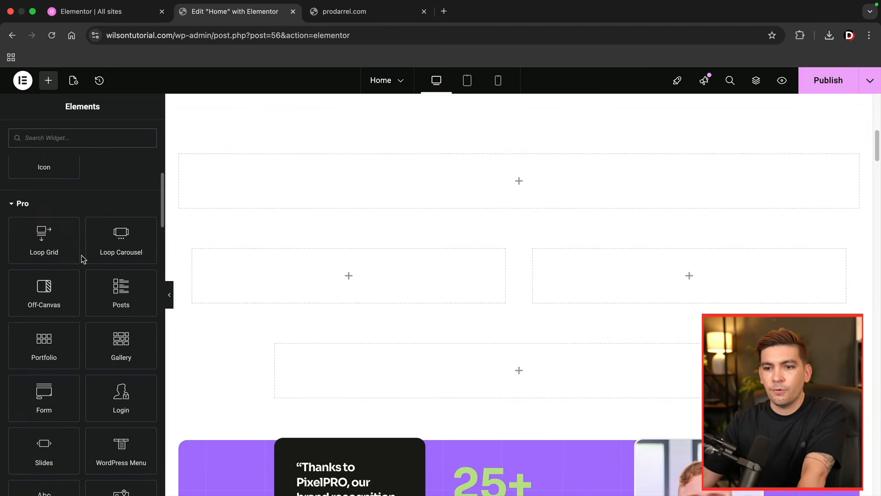
drag(53, 250, 290, 189)
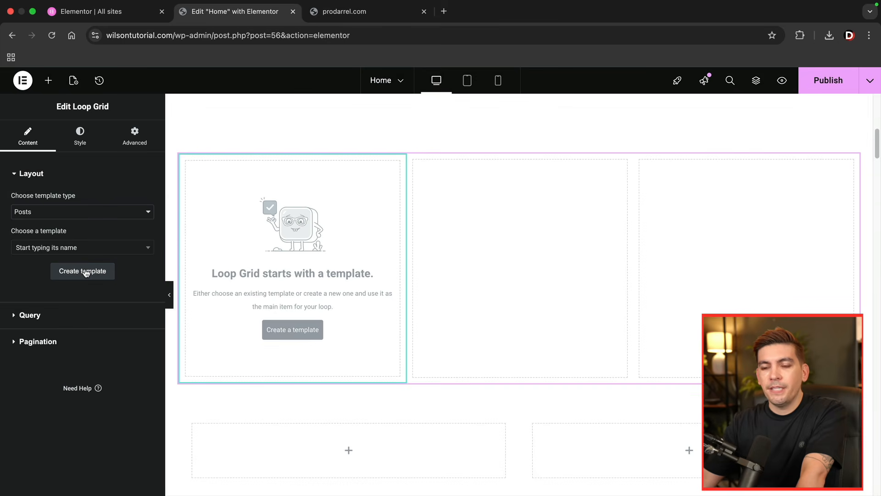
click(86, 213)
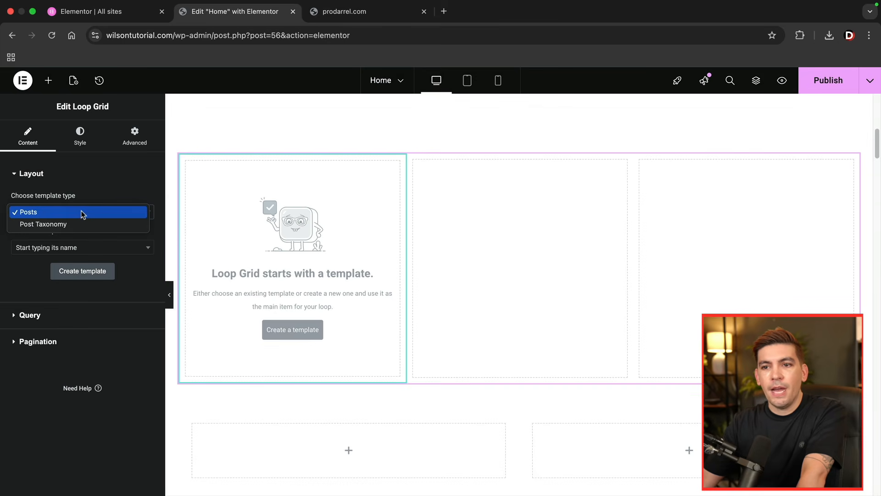
click(54, 213)
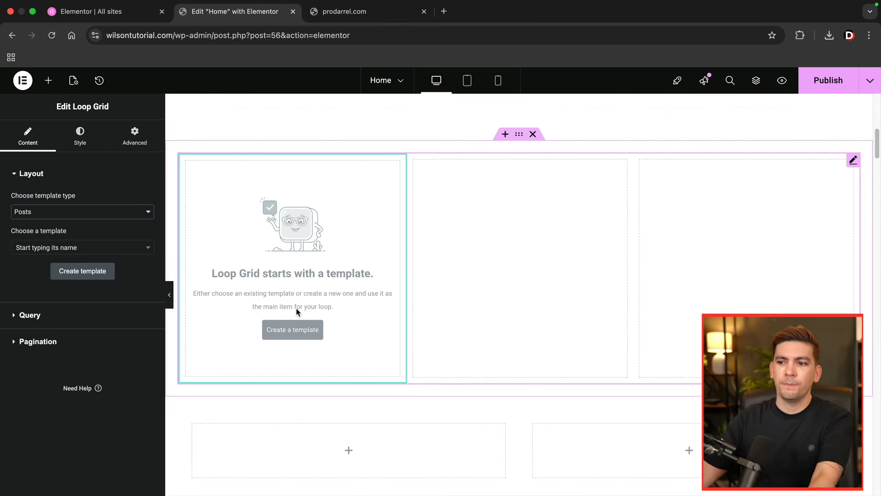
click(98, 274)
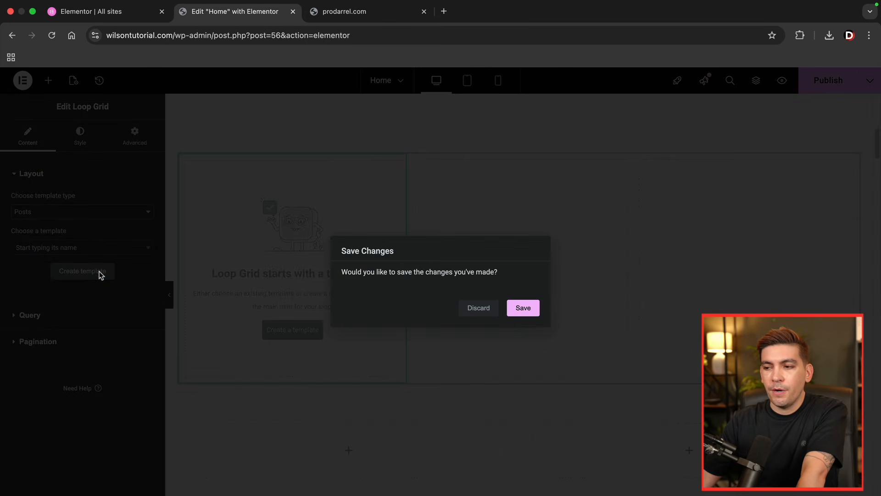
click(524, 308)
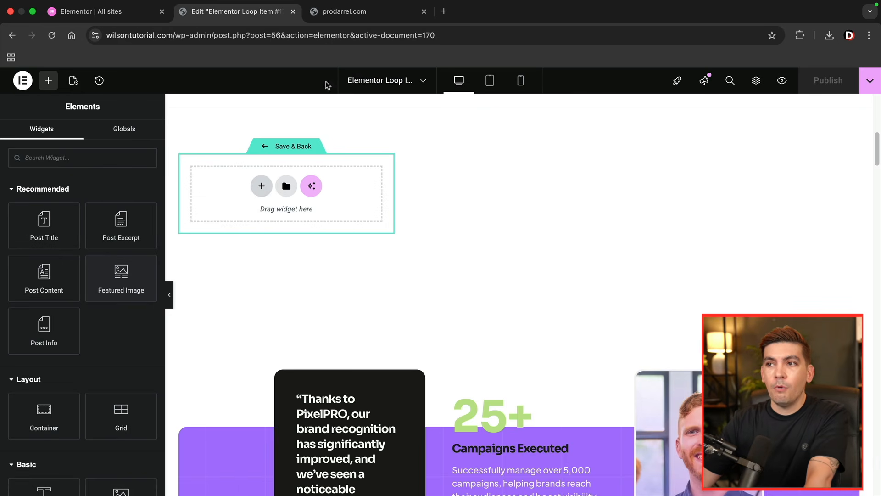
- Examine the layout of the blog post cards on the prodarrel.com demo site, then return to the loop item template
click(353, 21)
scroll(282, 282, down, 10)
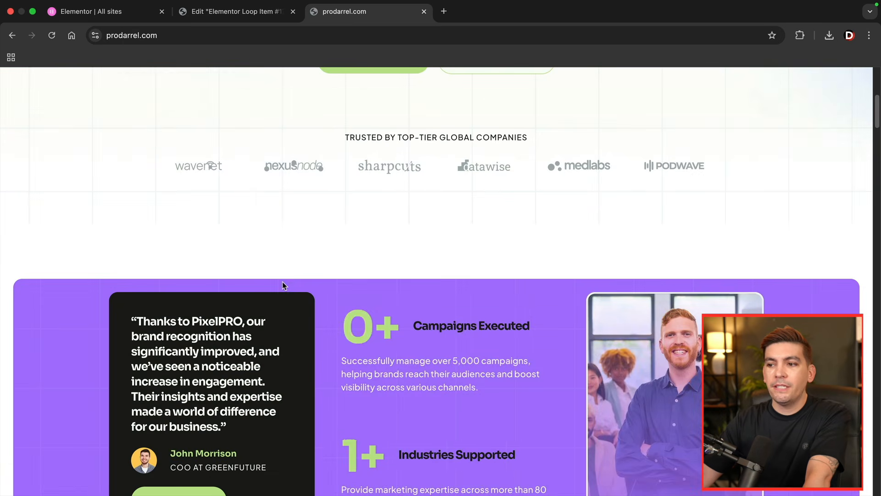
scroll(282, 281, down, 20)
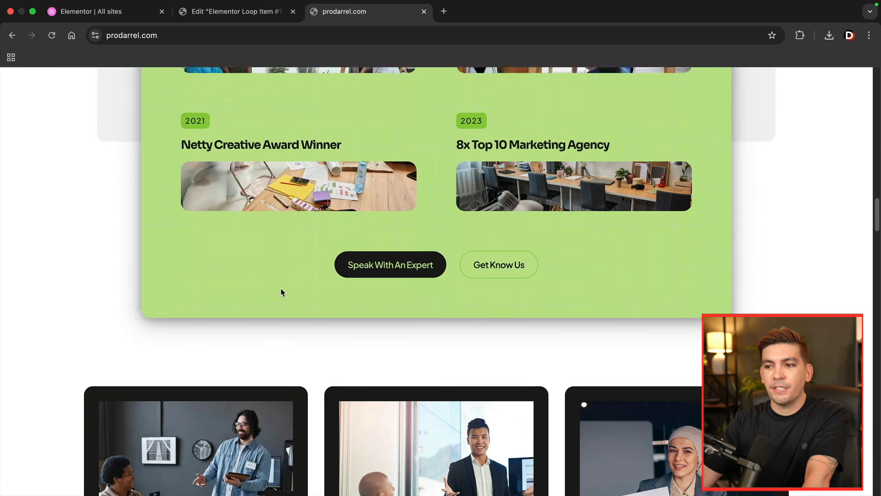
scroll(280, 290, down, 3)
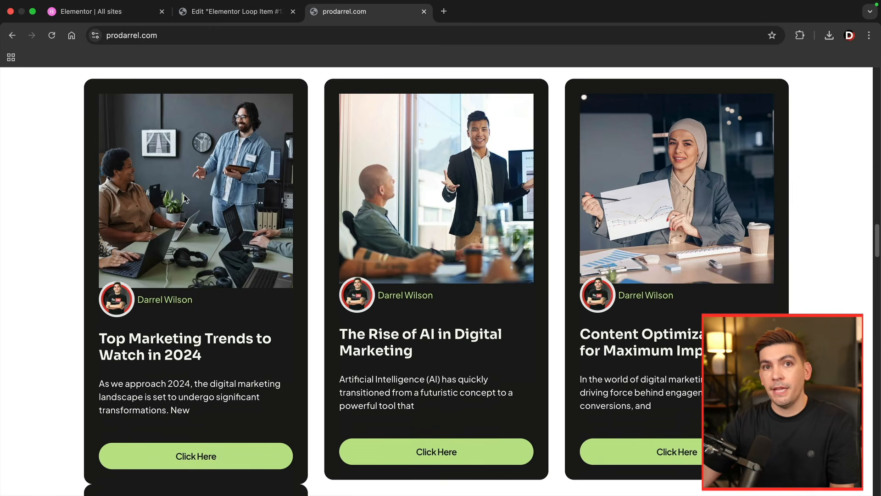
click(236, 14)
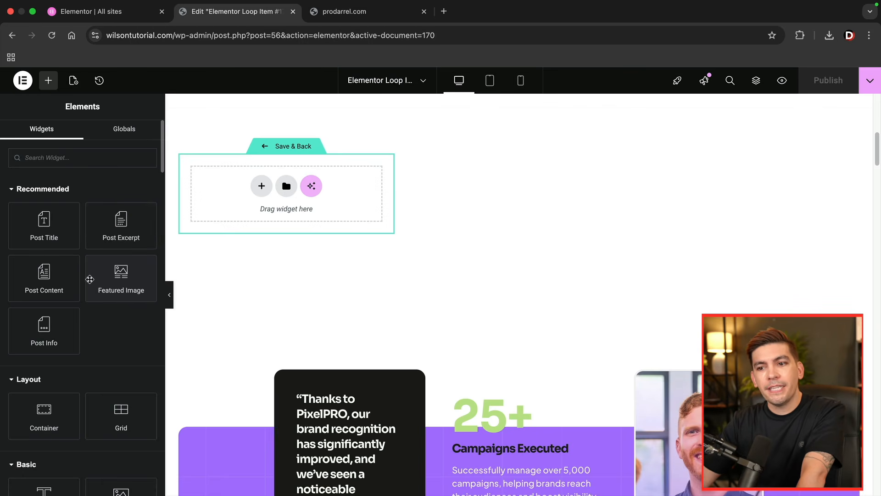
- Add a single-column Flexbox container to the loop item template and place a Featured Image widget in it
click(261, 186)
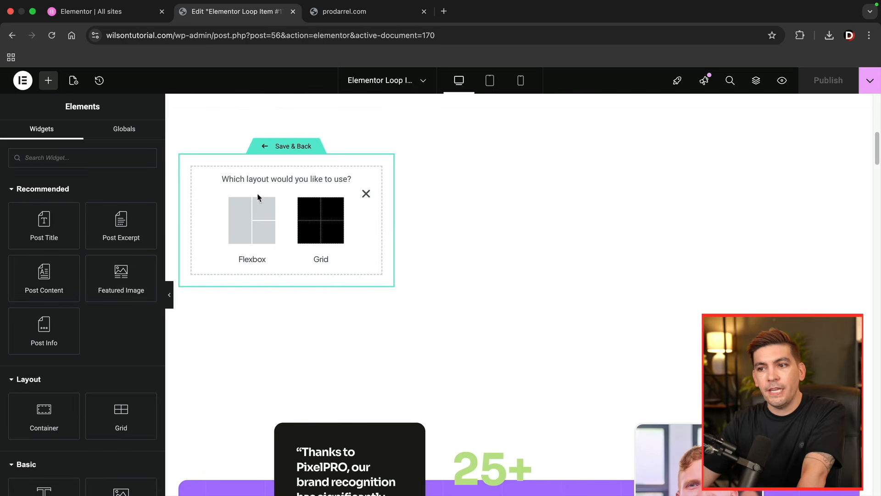
click(243, 217)
click(238, 217)
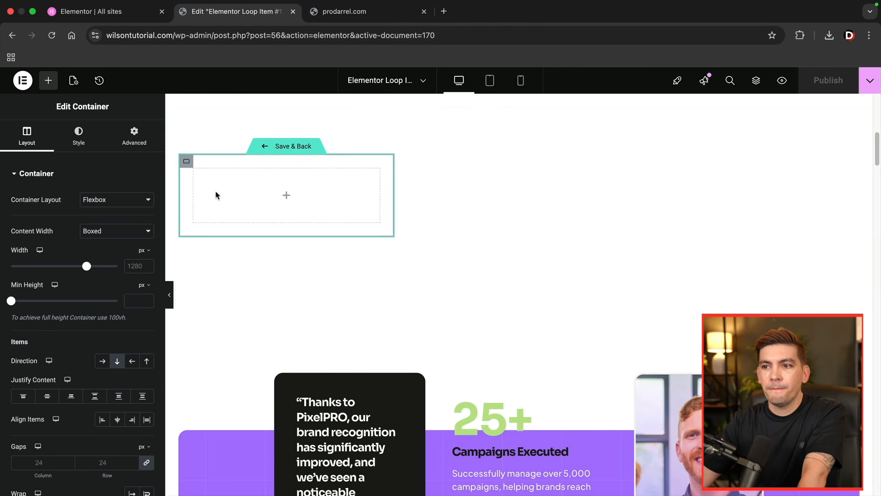
click(50, 81)
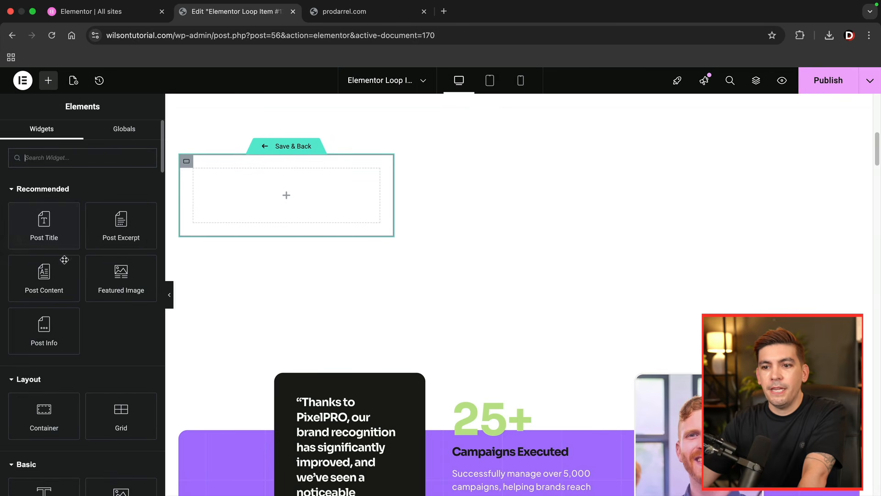
drag(117, 280, 238, 201)
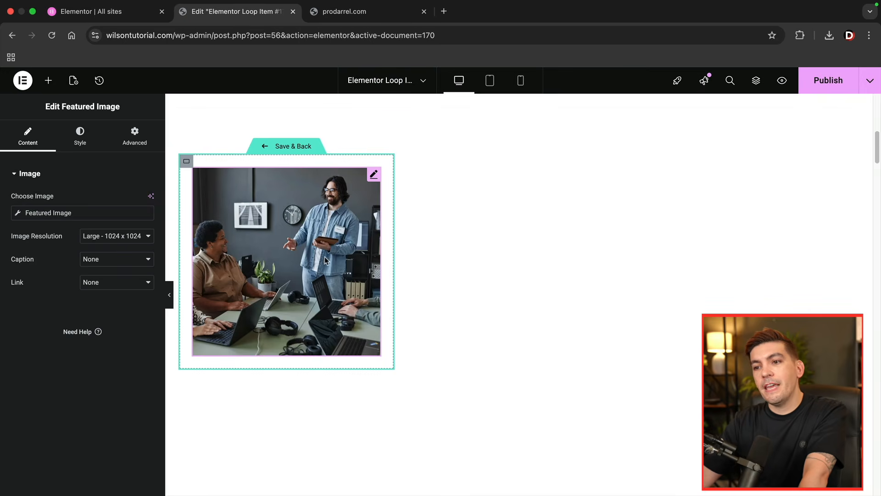
- Add a Post Title below the featured image and reduce its font size so the title fits on two lines
click(48, 80)
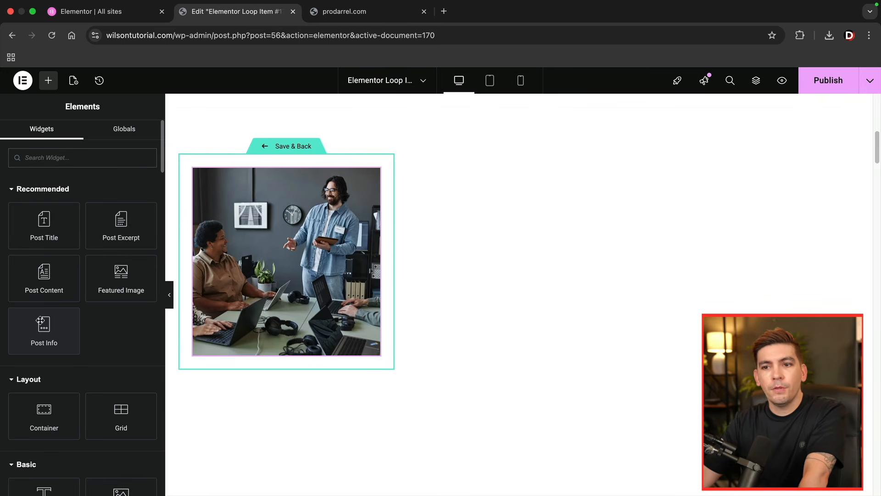
drag(42, 226, 213, 345)
scroll(213, 344, down, 5)
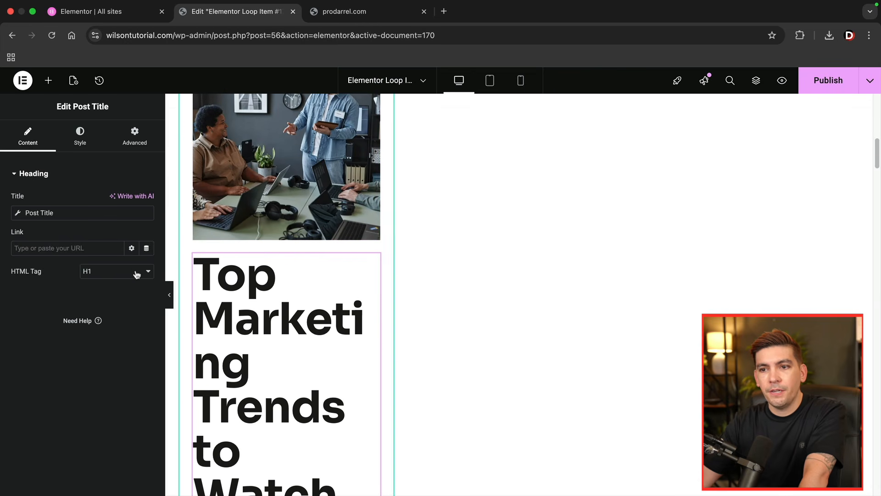
click(80, 137)
click(147, 231)
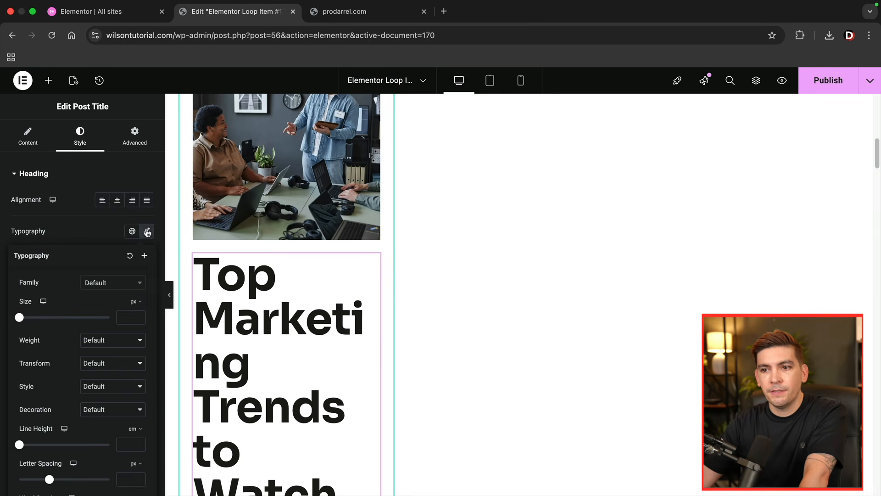
drag(19, 317, 34, 320)
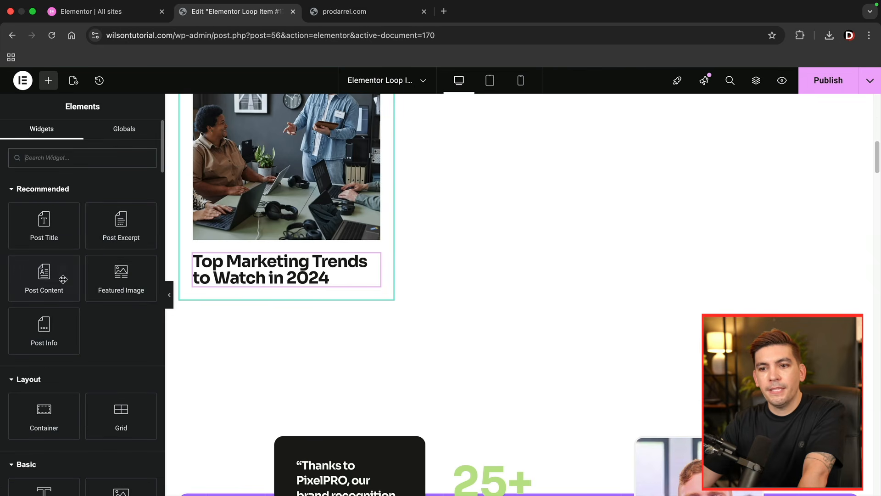
- Add a Post Excerpt below the post title and set its excerpt length to 15
drag(100, 234, 209, 282)
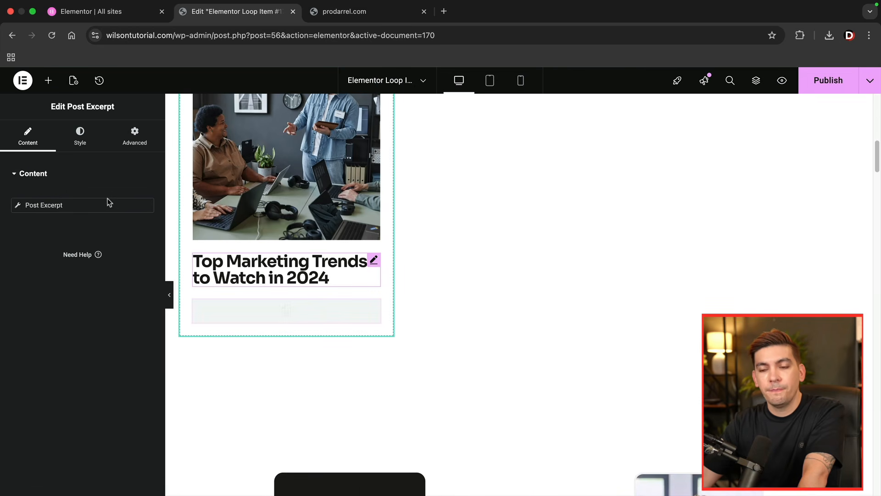
click(57, 205)
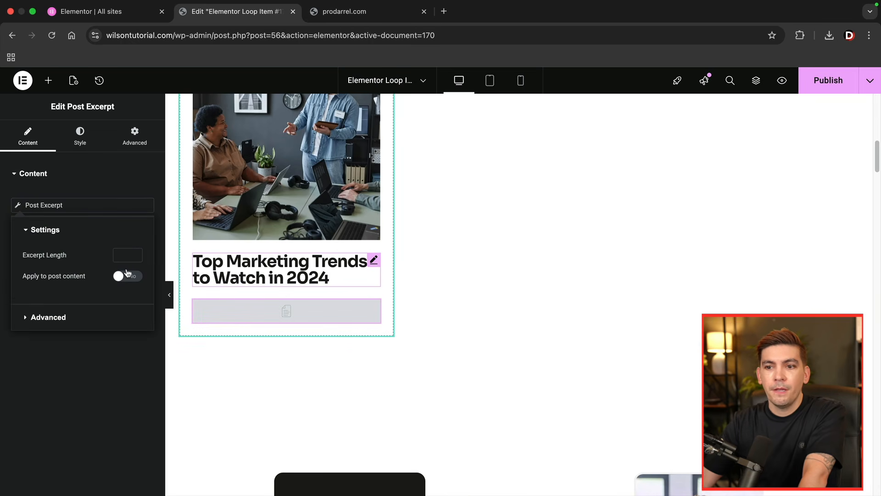
text(15)
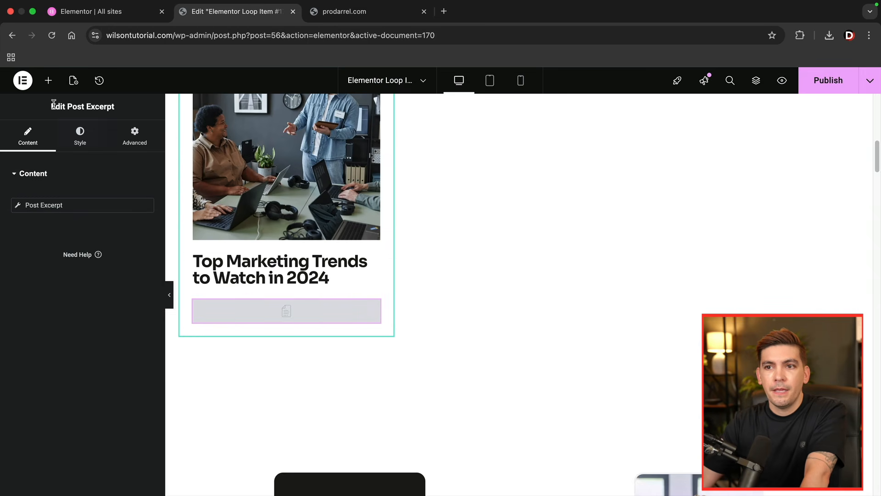
- Find the Button widget and add it below the post excerpt in the loop item
click(48, 80)
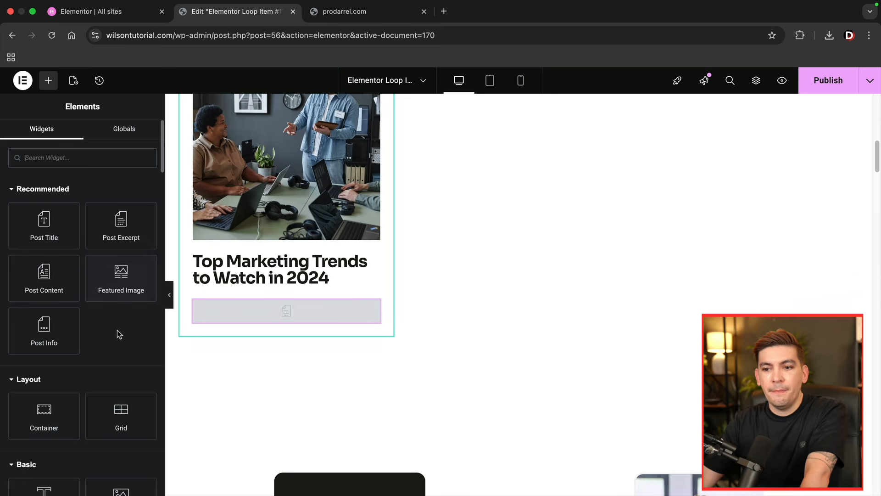
text(button)
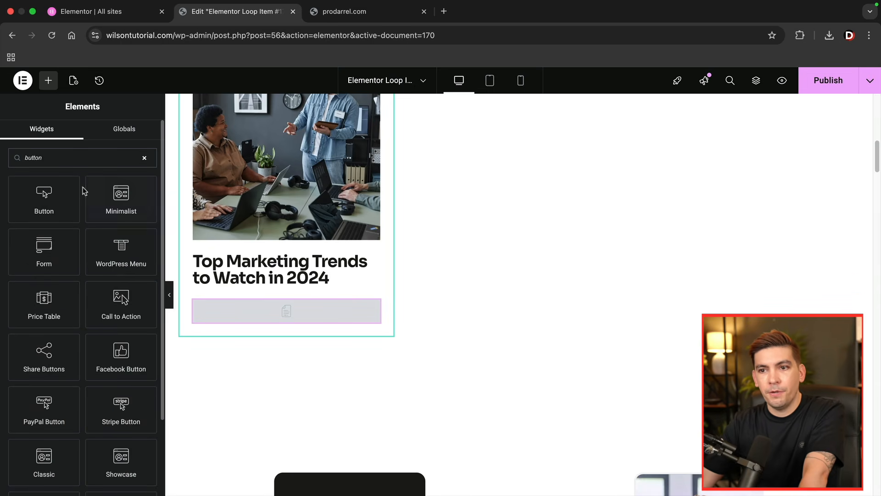
drag(75, 193, 244, 326)
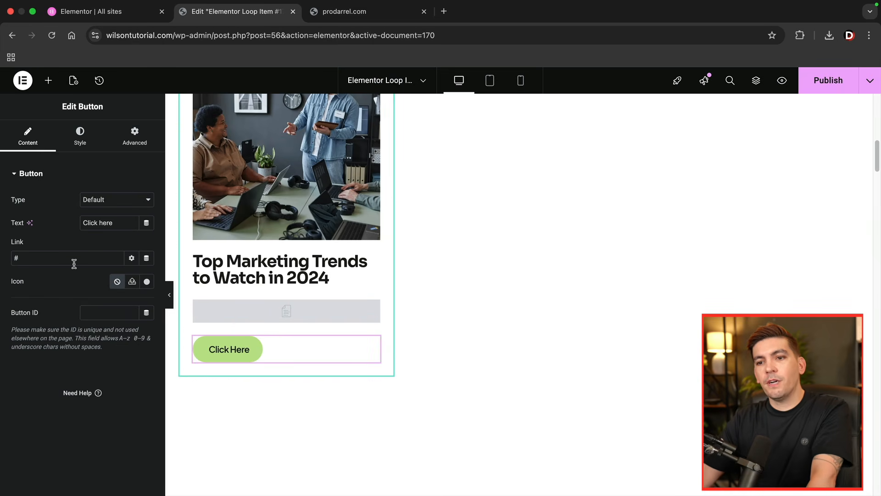
- Link the button dynamically to the Post URL and set its text to "View Article"
click(147, 259)
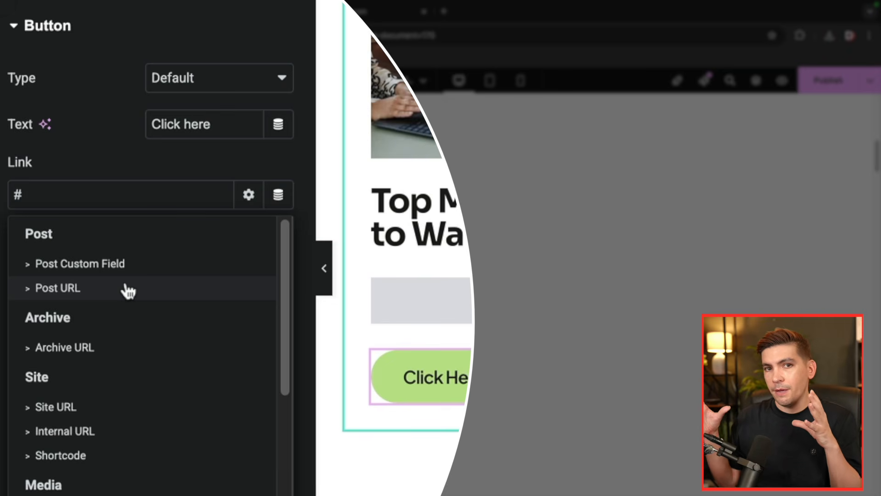
click(78, 289)
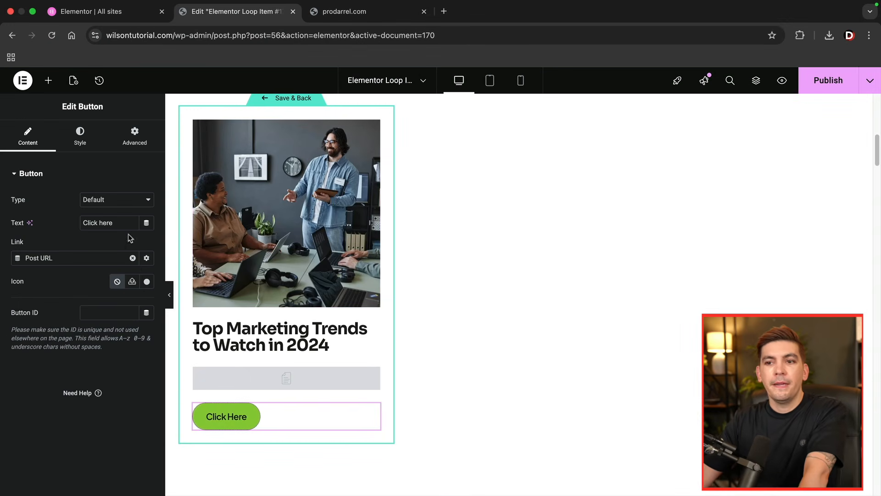
drag(120, 225, 75, 224)
text(View Article)
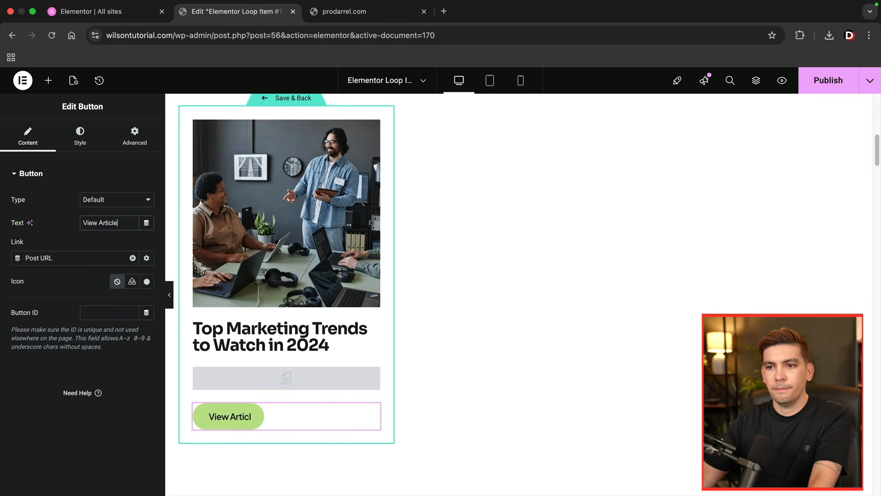
click(48, 80)
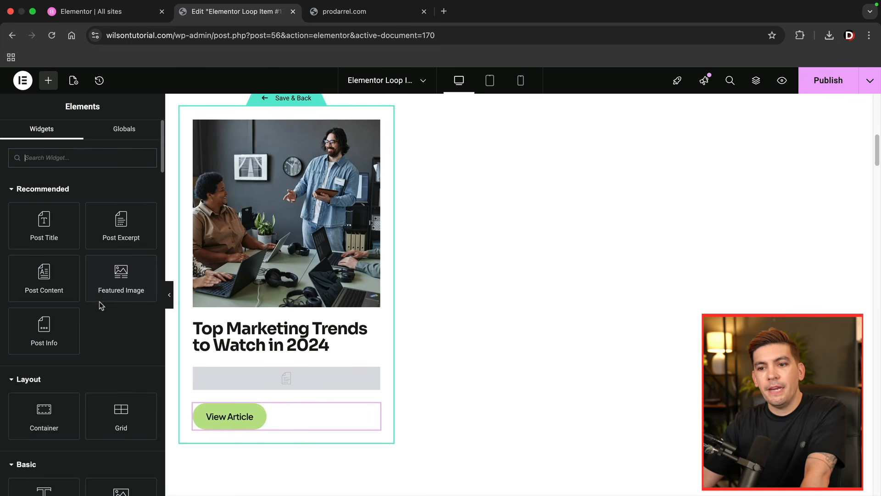
- Add a Post Info widget between the featured image and the post title, and remove its date, time and comments items
drag(64, 331, 234, 325)
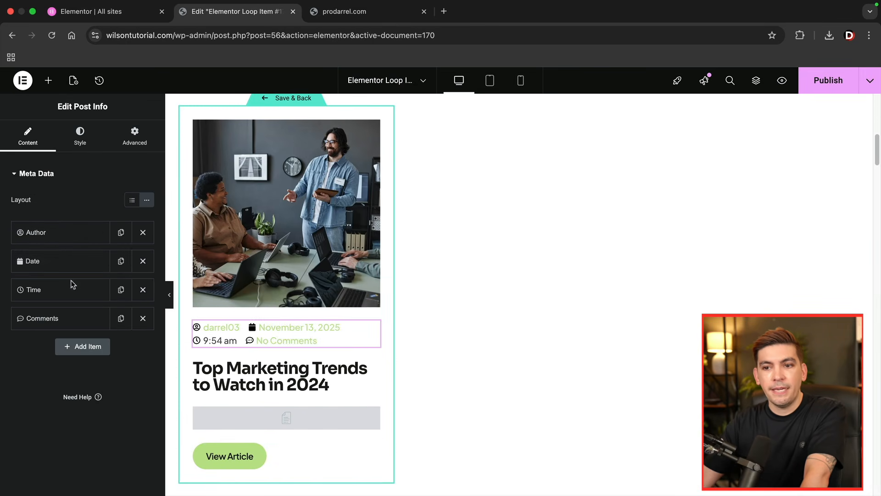
click(146, 262)
click(144, 262)
click(143, 262)
- Enable the avatar for the author item in Post Info and set its size to about 63 px
click(77, 236)
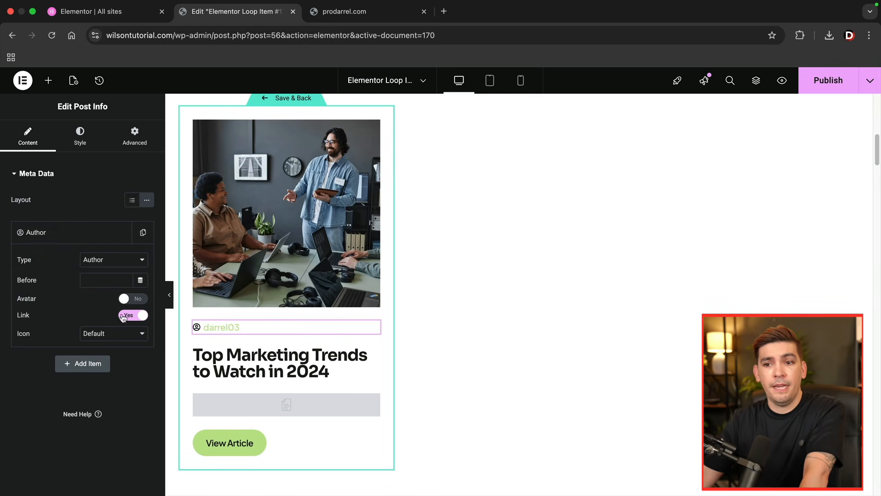
click(139, 300)
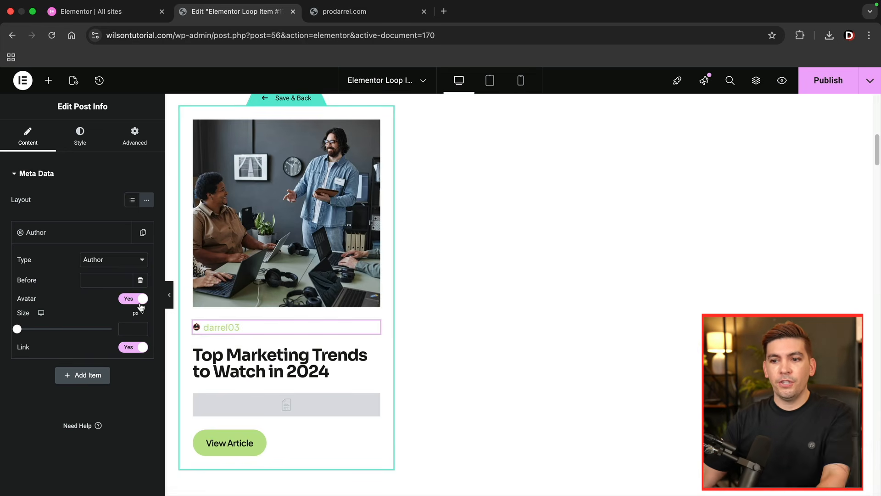
drag(19, 330, 79, 338)
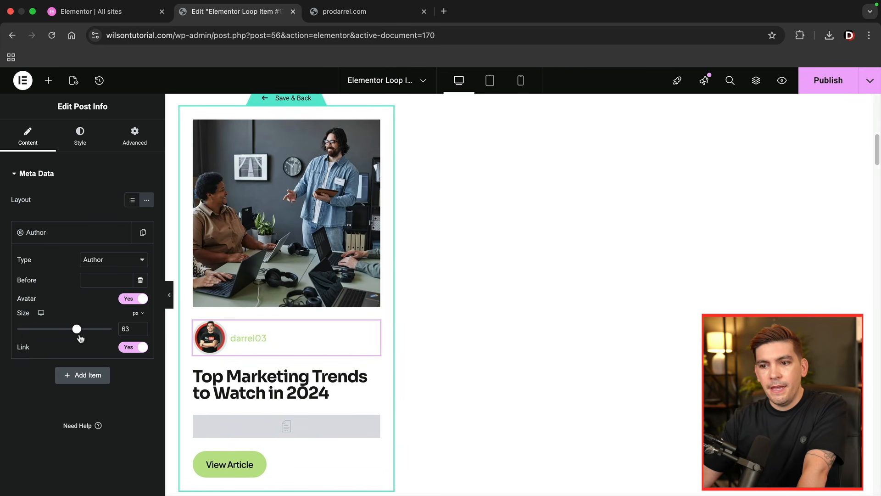
- Unlink the Post Info margins and set the top margin to -40 px so the avatar overlaps the featured image
click(135, 140)
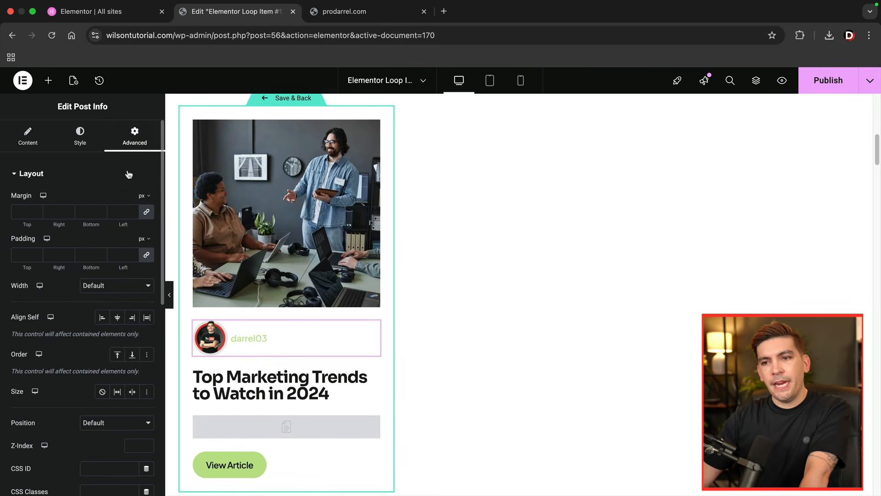
click(147, 211)
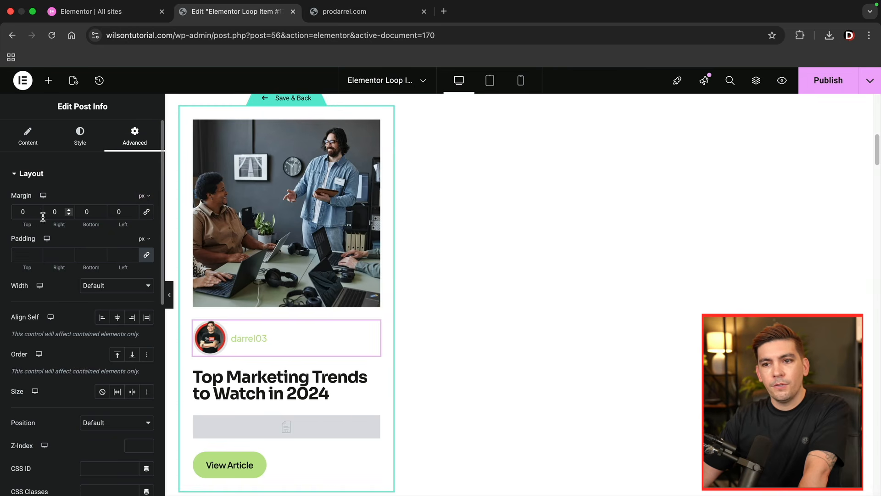
drag(37, 216, 37, 216)
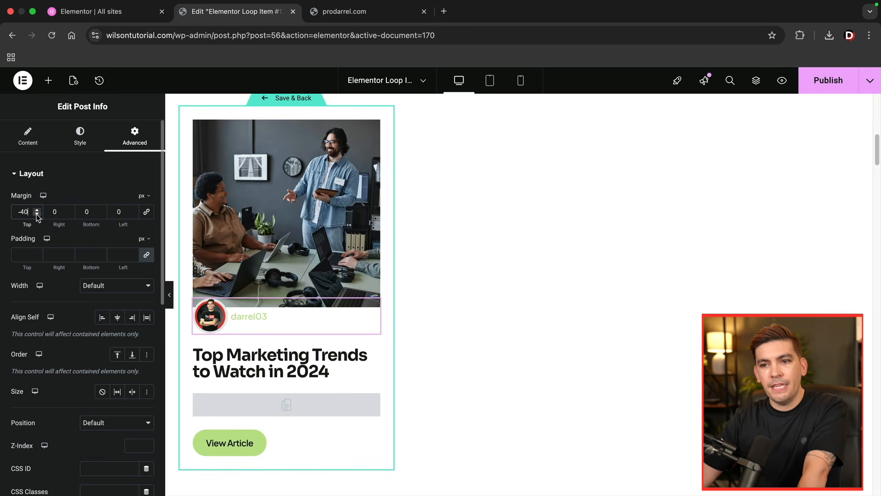
click(55, 173)
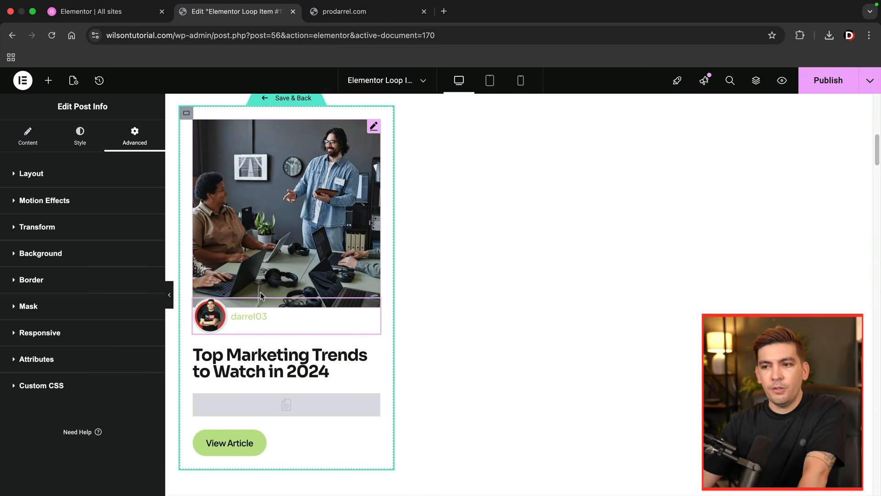
- Give the loop item container a classic background in the global Page Title Background color
scroll(276, 275, up, 1)
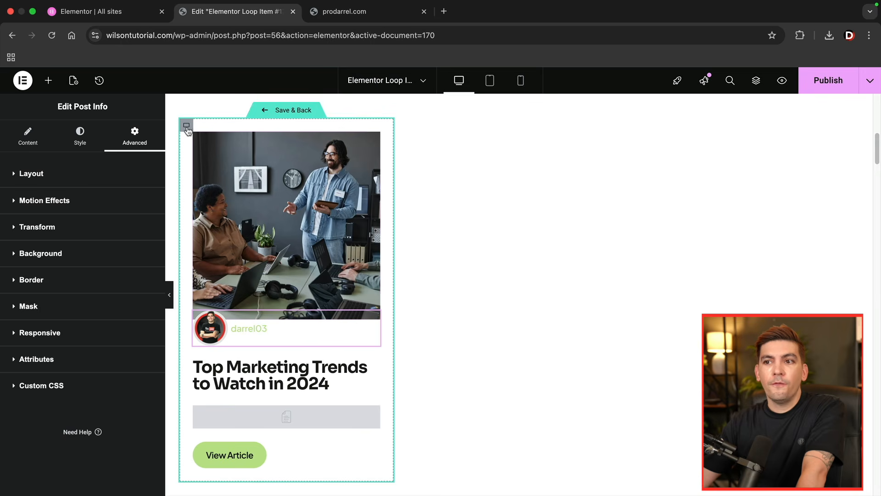
click(187, 126)
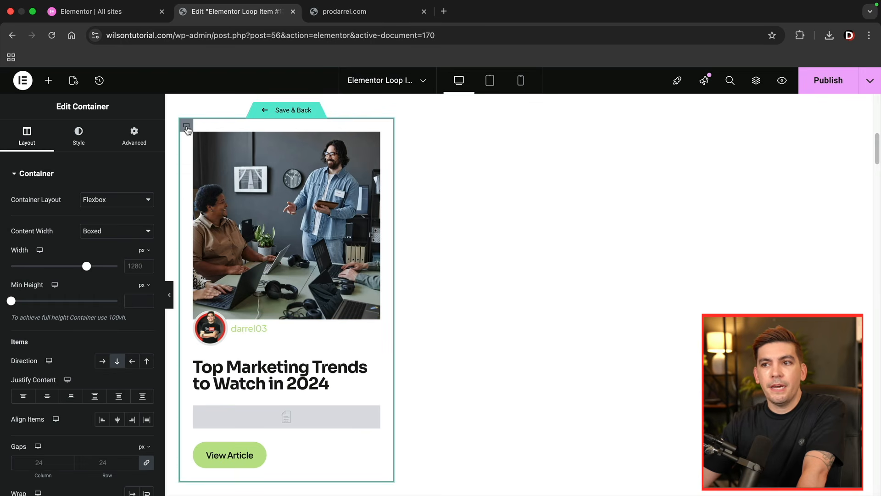
click(84, 143)
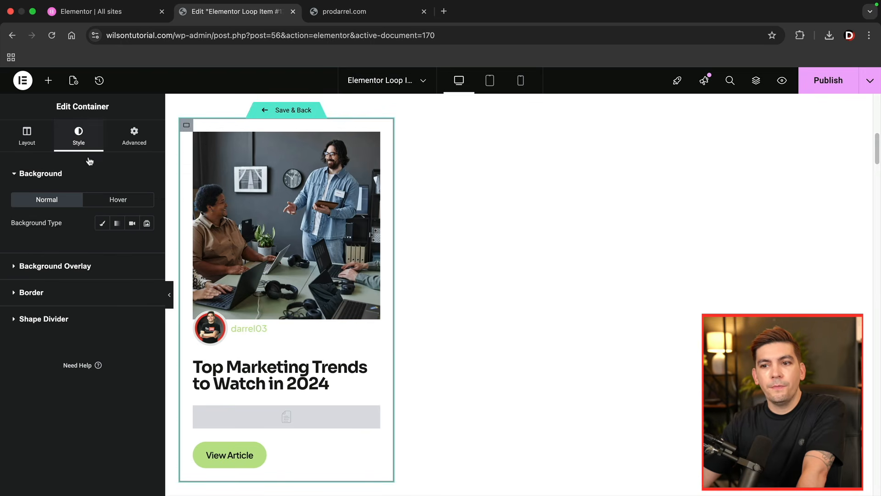
click(103, 223)
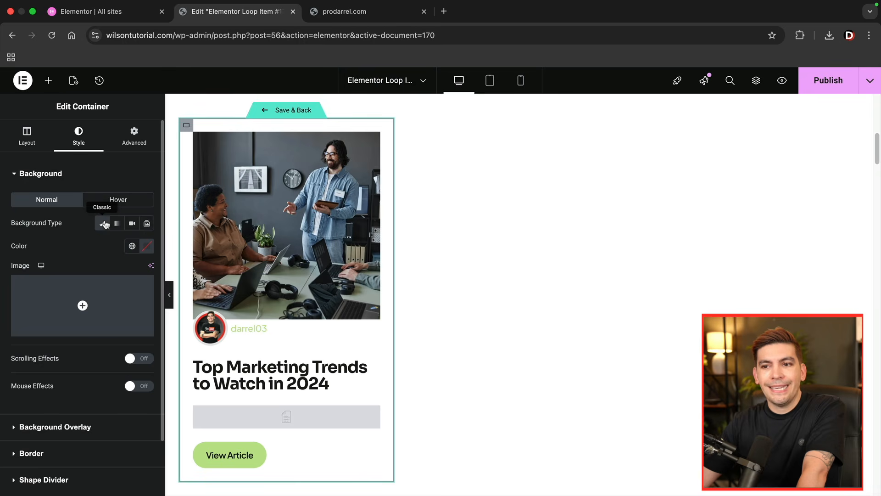
click(132, 246)
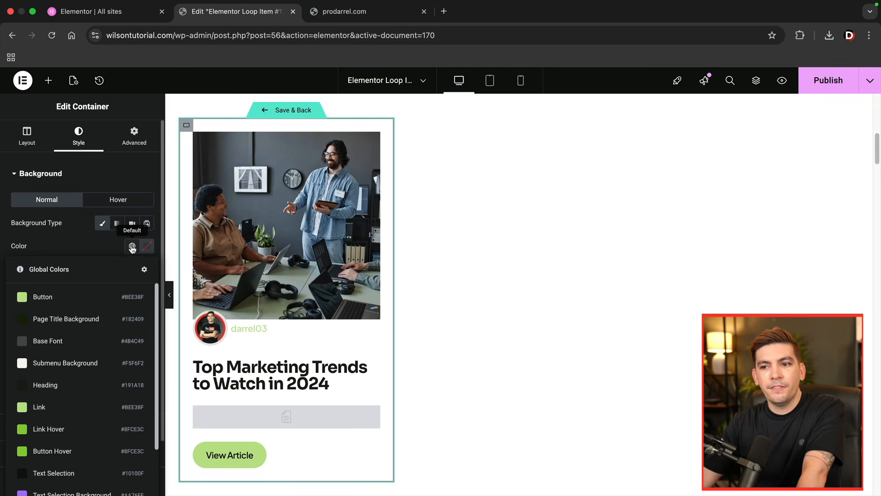
click(22, 324)
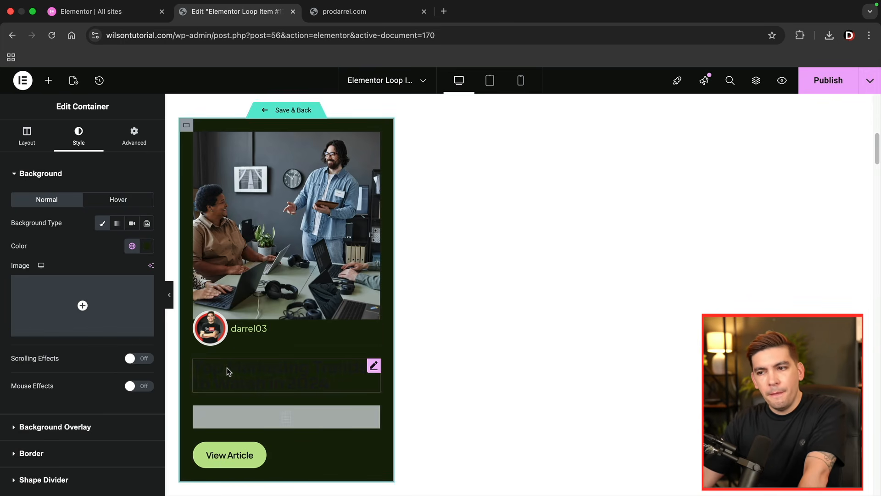
- Set the loop item container's border radius to 34 px on all corners
scroll(221, 382, down, 5)
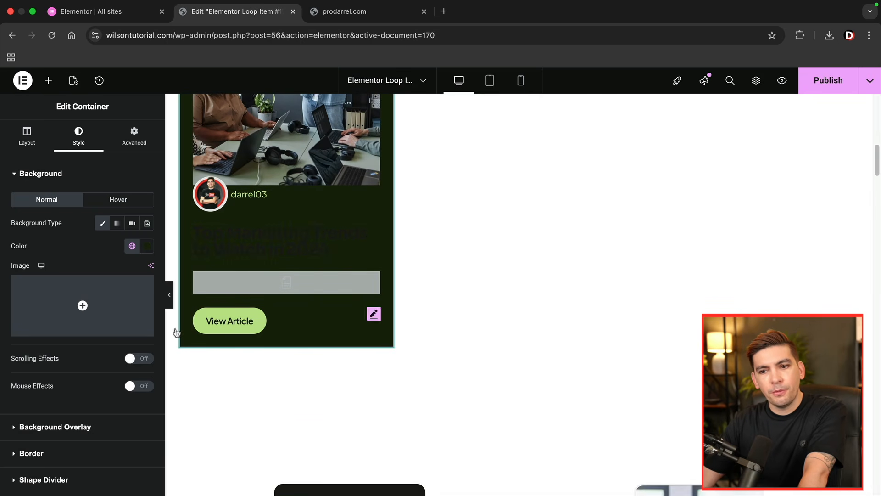
scroll(92, 360, down, 1)
scroll(92, 359, up, 1)
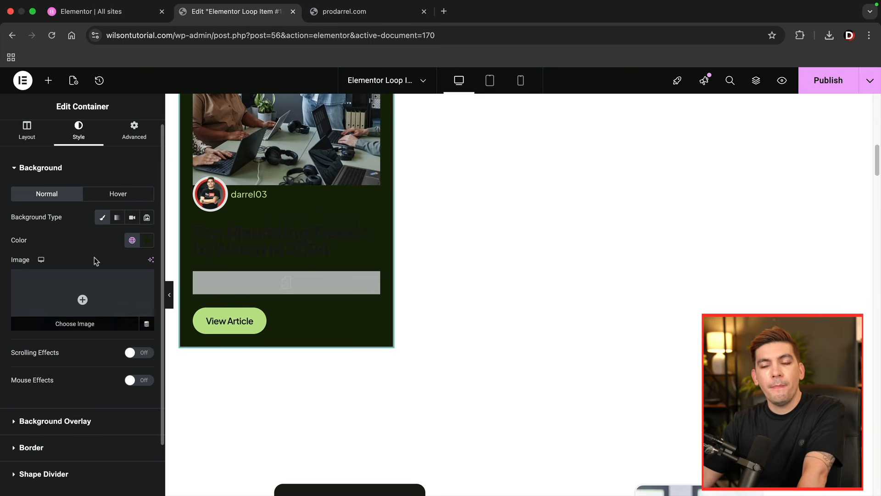
click(31, 448)
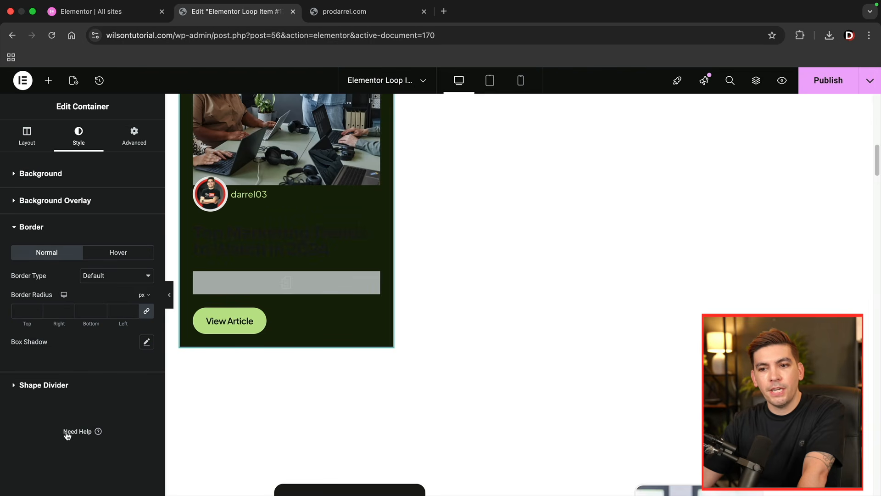
click(133, 308)
click(133, 308)
click(133, 309)
scroll(268, 360, up, 3)
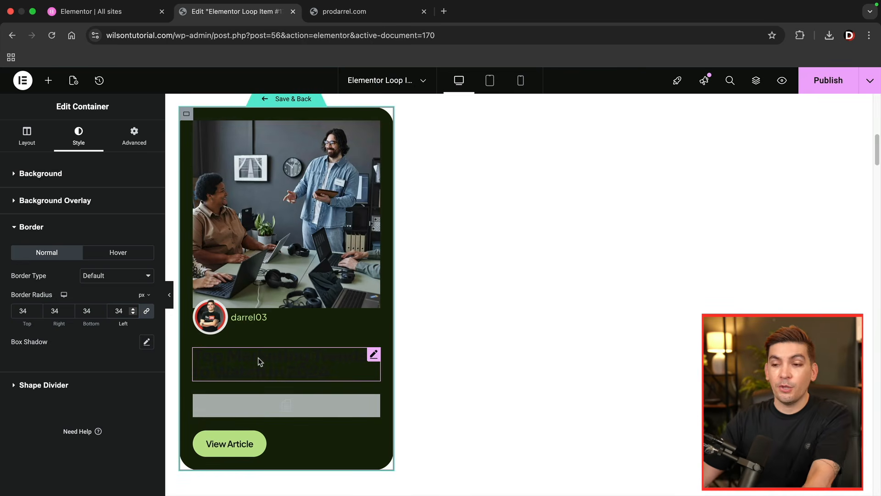
- Change the post title's text color to a near-white shade that reads on the dark card
click(258, 362)
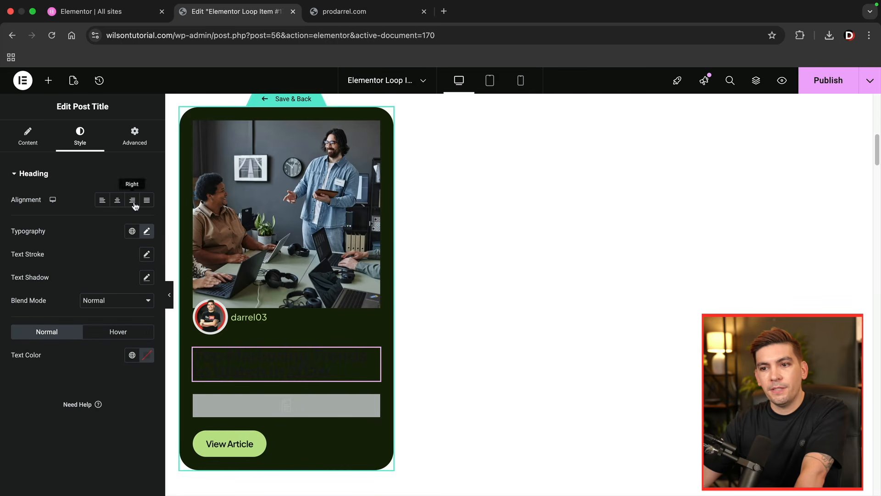
click(148, 354)
drag(145, 296, 84, 219)
- Apply the Post Excerpt to the post content and set its excerpt length to 16
click(287, 407)
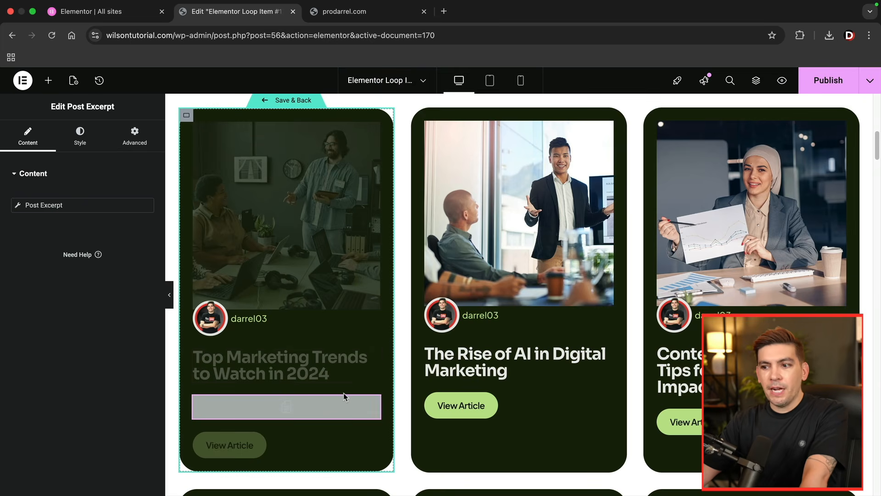
click(78, 206)
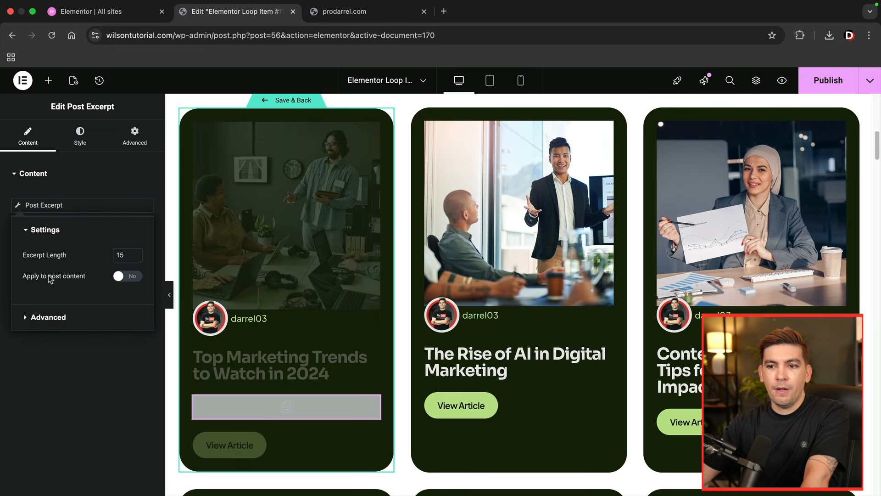
click(123, 277)
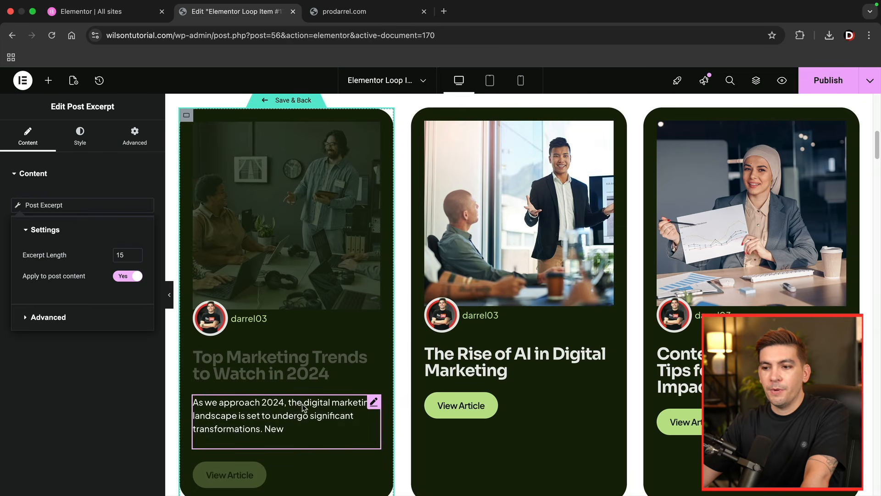
click(135, 253)
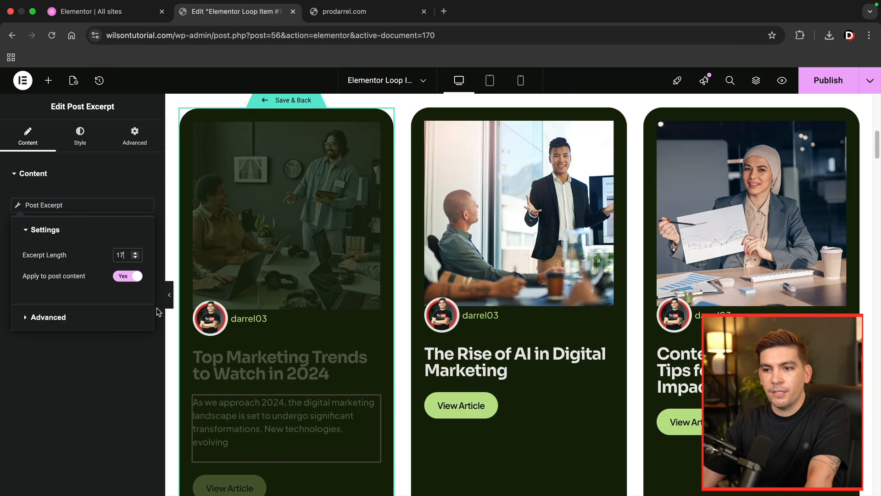
key(BackSpace)
text(6)
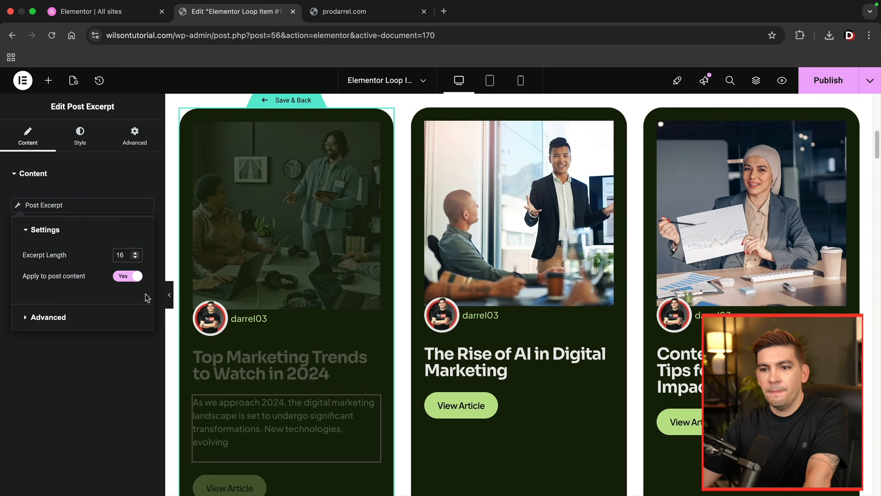
click(120, 179)
scroll(283, 229, up, 1)
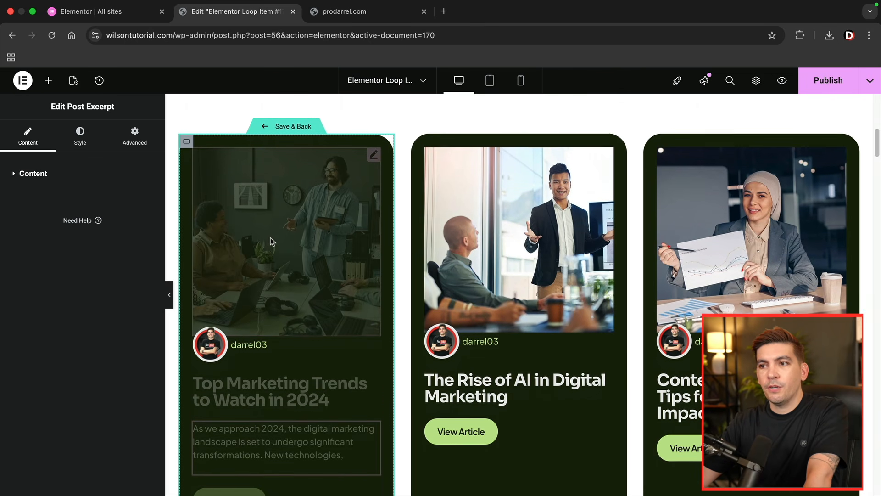
- Save the loop item template, return to the Home page, and review the post cards in the Loop Grid
scroll(271, 238, down, 1)
click(292, 110)
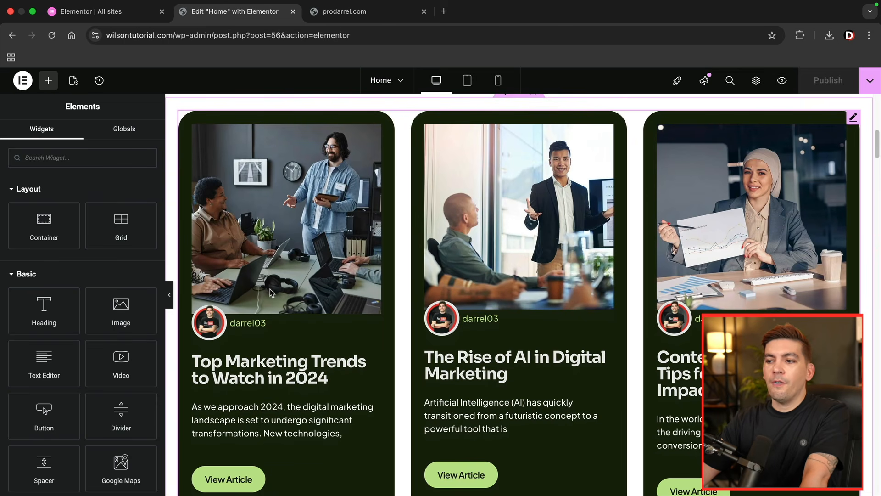
scroll(272, 291, down, 7)
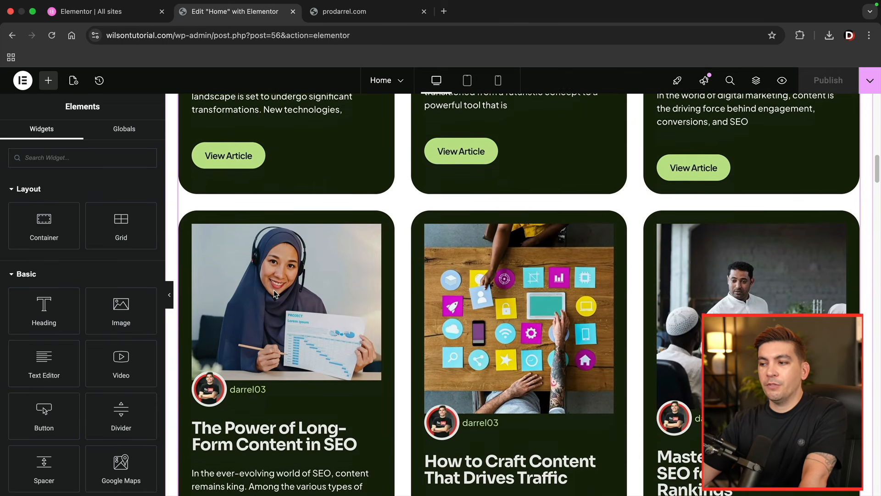
scroll(274, 294, down, 2)
scroll(678, 336, up, 9)
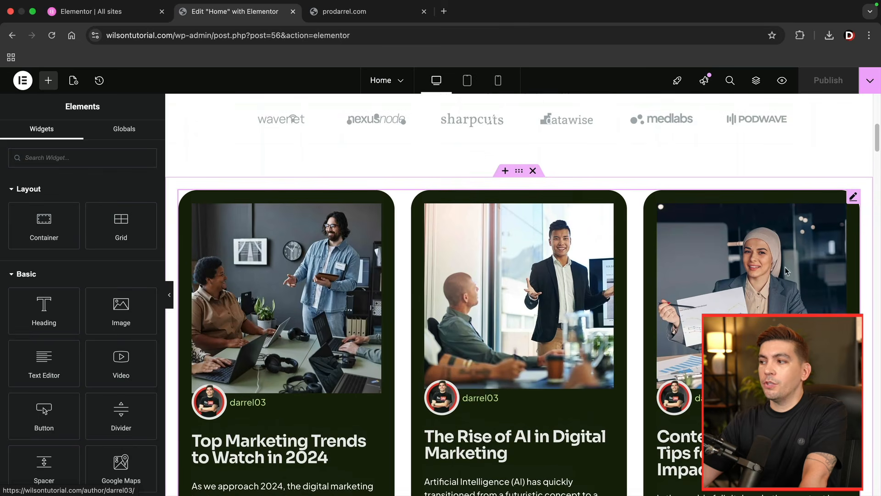
- Try the Masonry option in the Loop Grid's layout settings, then restore the equal-height layout
click(854, 197)
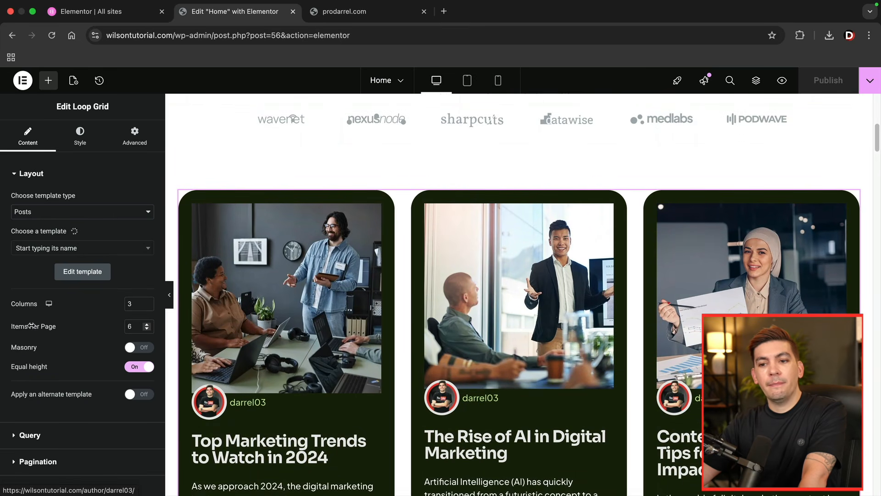
click(136, 348)
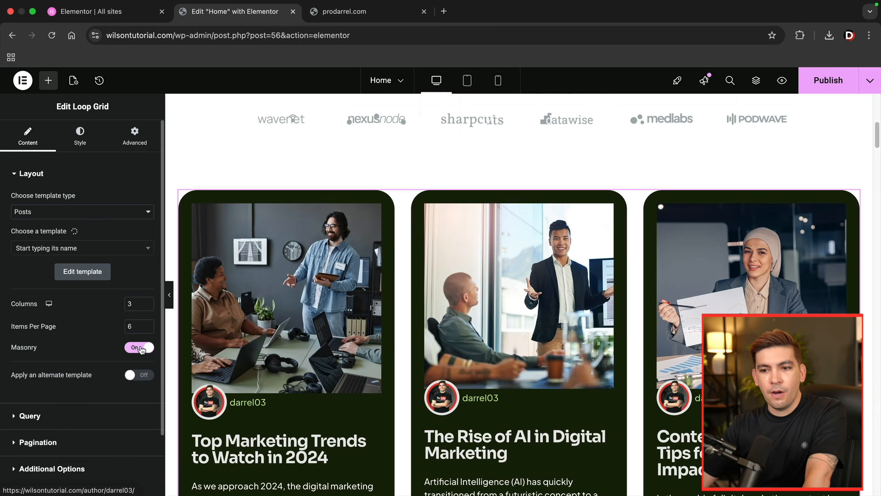
click(141, 349)
click(143, 366)
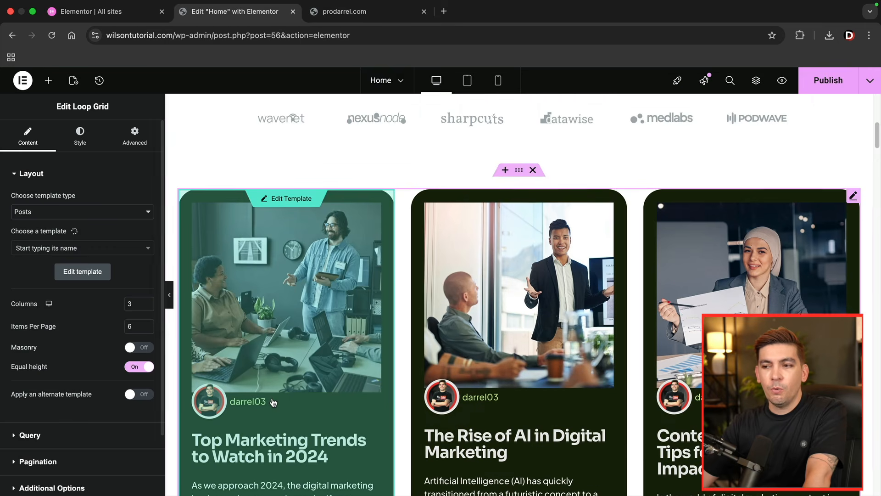
scroll(433, 359, down, 2)
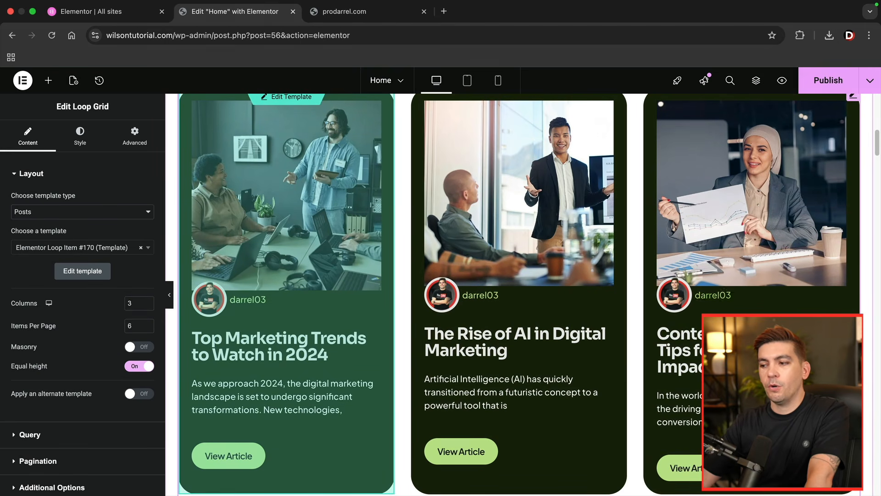
scroll(444, 374, up, 1)
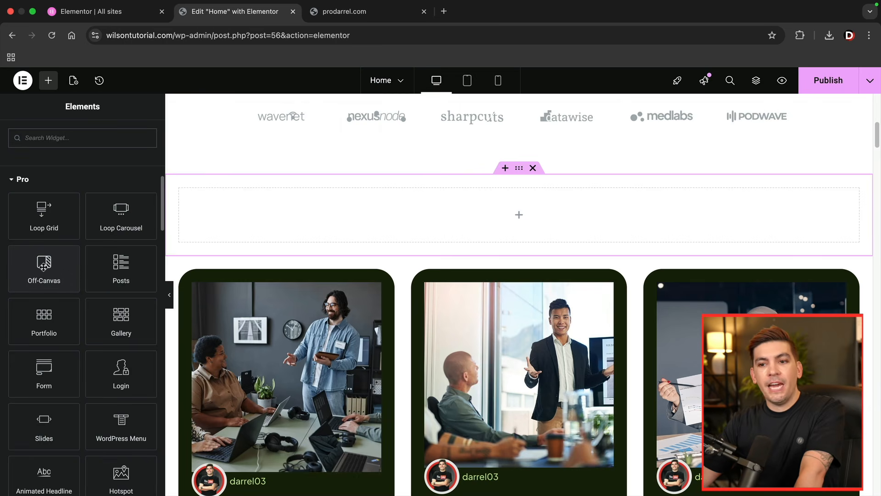
- Switch to the prodarrel.com demo site and open its off-canvas panel from the Sign Up Today button
click(356, 14)
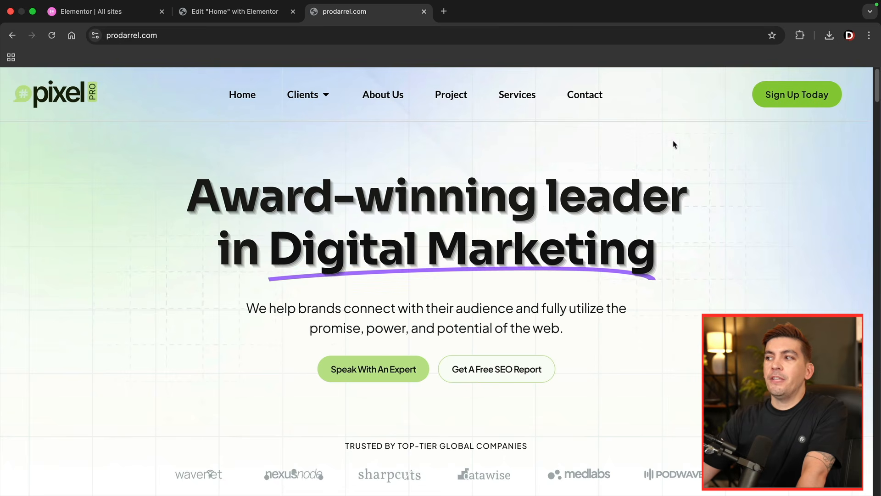
click(774, 100)
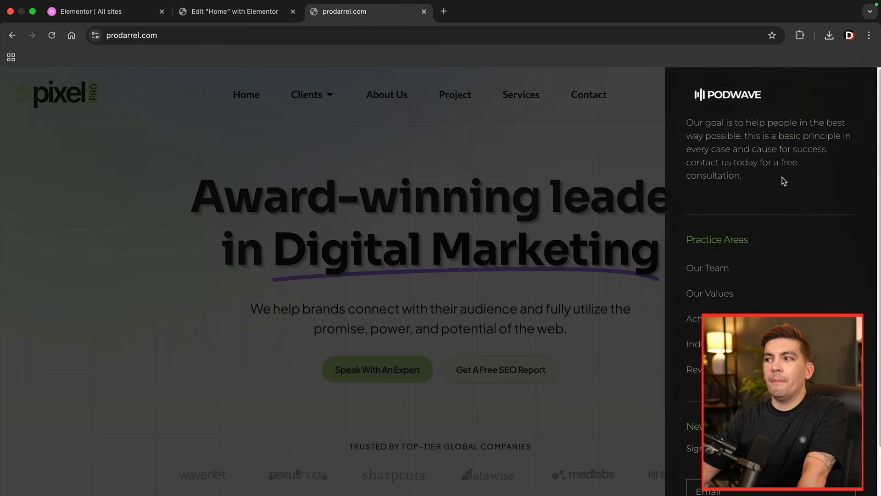
- Close the demo site's off-canvas panel, try its Speak With An Expert button, and return to the Home page editor
click(512, 206)
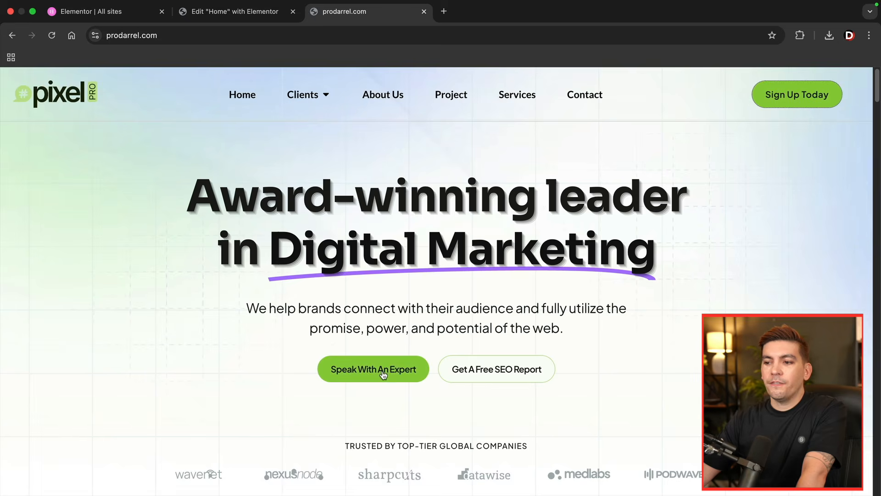
click(381, 370)
click(642, 165)
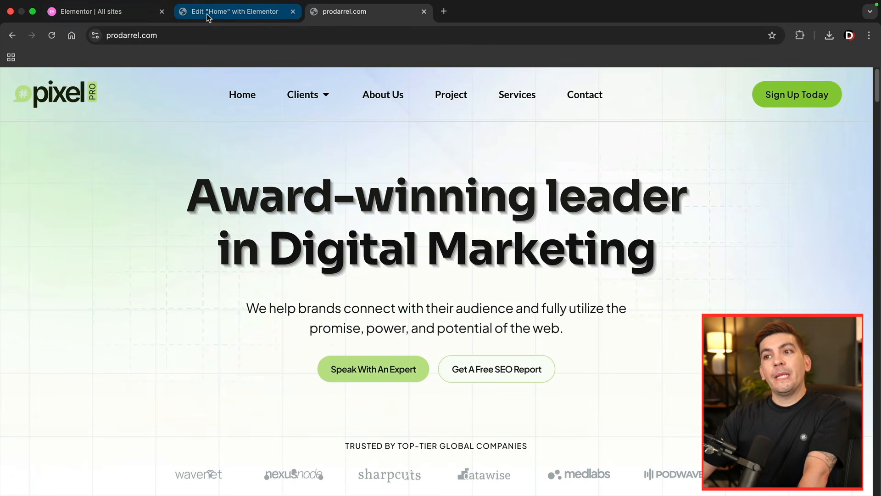
click(209, 17)
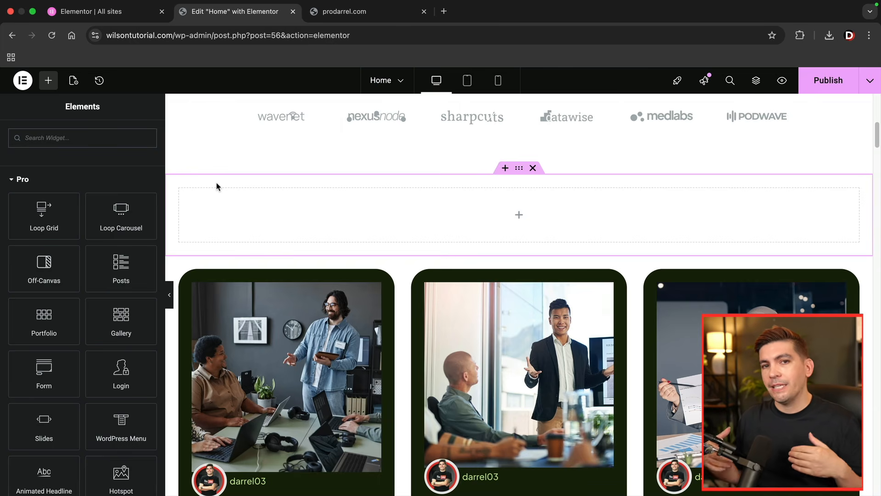
- Search the Finder for "contact" and open the Contact page for editing, leaving the Home page's unsaved changes
scroll(246, 191, down, 2)
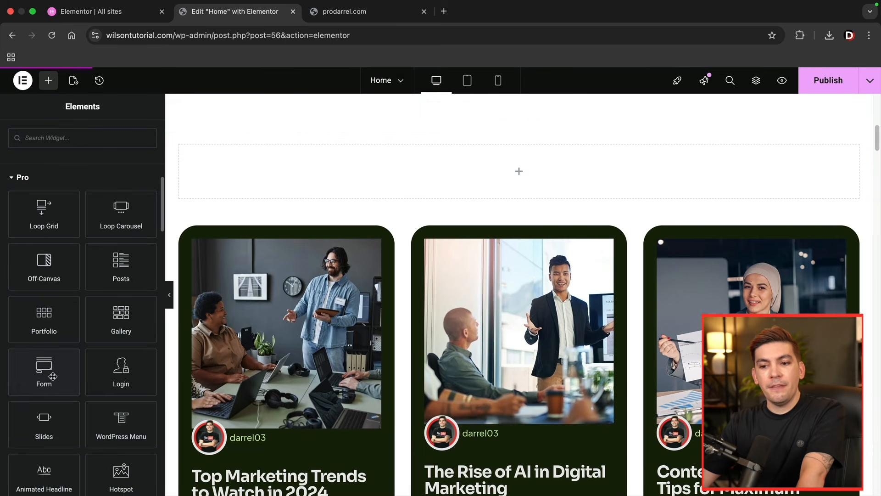
scroll(326, 144, up, 10)
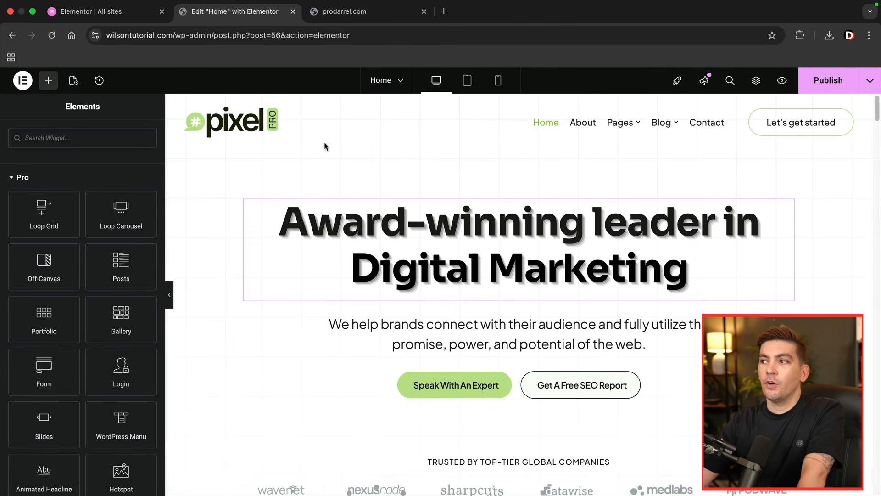
click(731, 82)
text(contact)
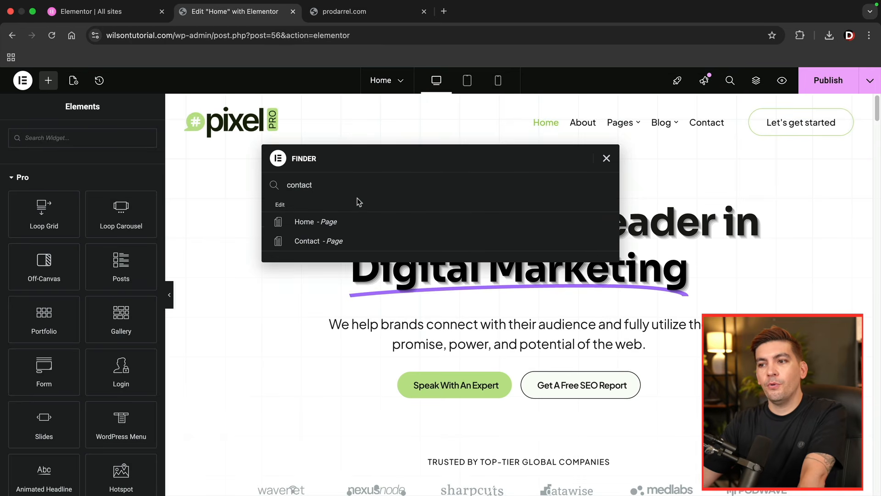
click(314, 242)
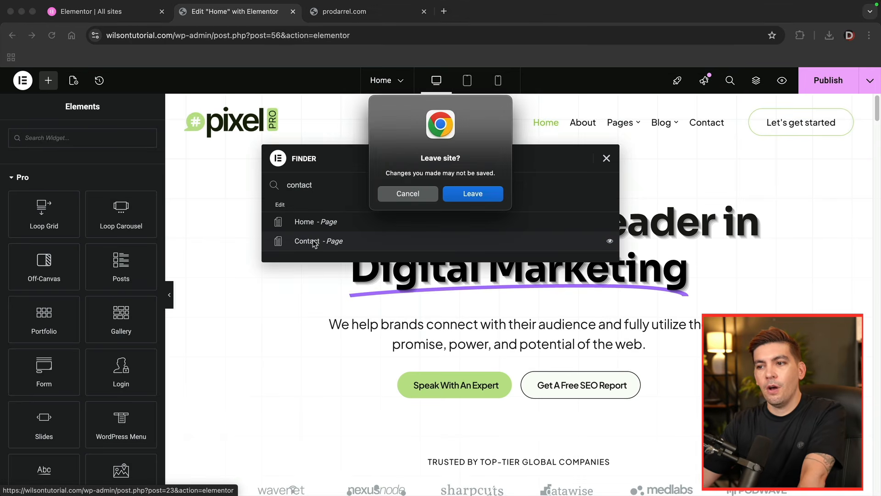
click(485, 195)
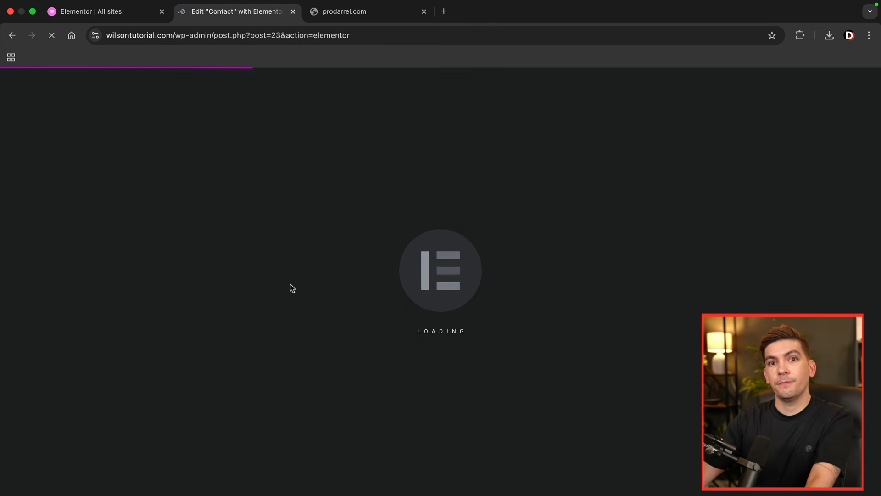
- Delete the Solace Form Builder from the purple container on the Contact page and add the Pro Form widget in its place
scroll(532, 289, down, 6)
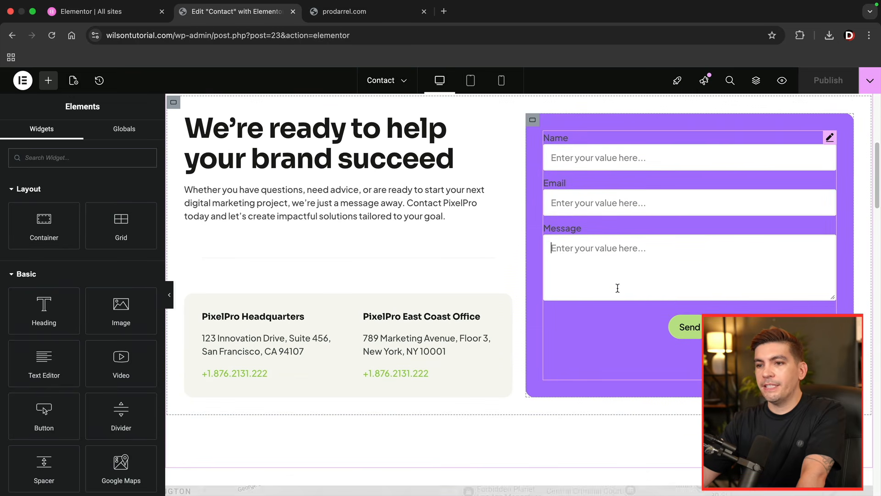
click(618, 288)
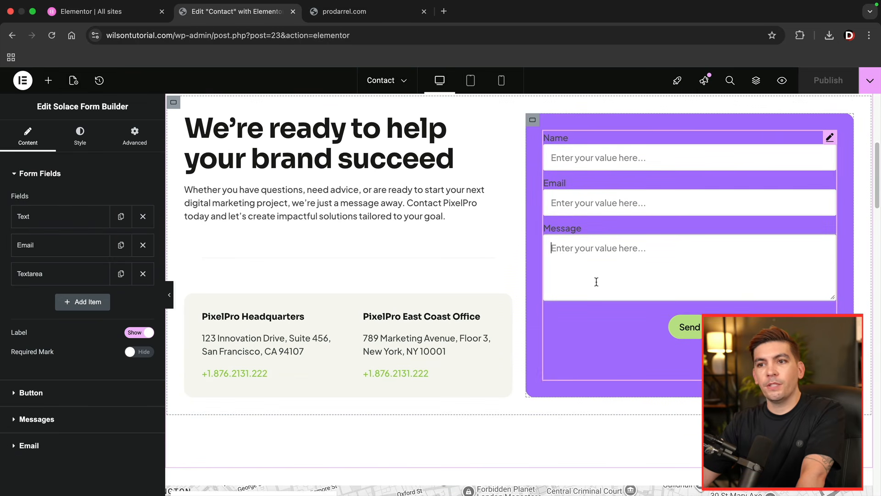
right_click(599, 306)
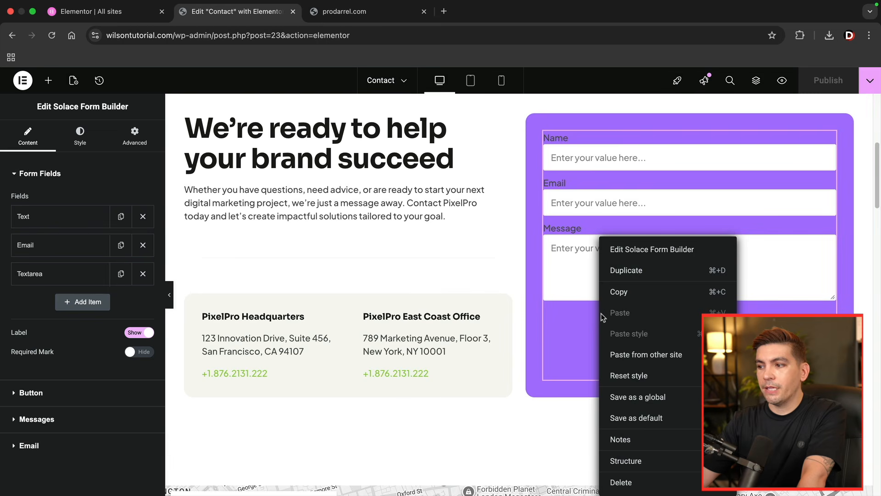
click(639, 480)
scroll(99, 326, down, 8)
drag(44, 395, 663, 265)
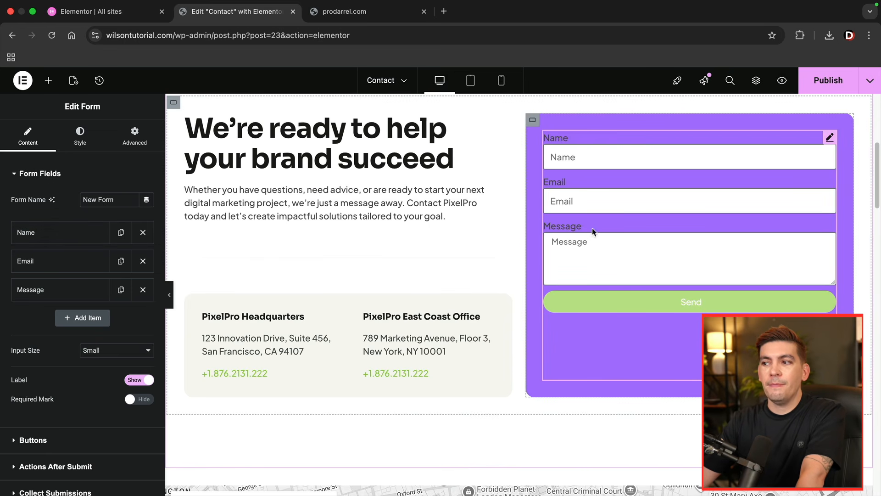
- Add a new field between Name and Email in the form, keeping its type as Text
click(83, 319)
drag(81, 316, 88, 271)
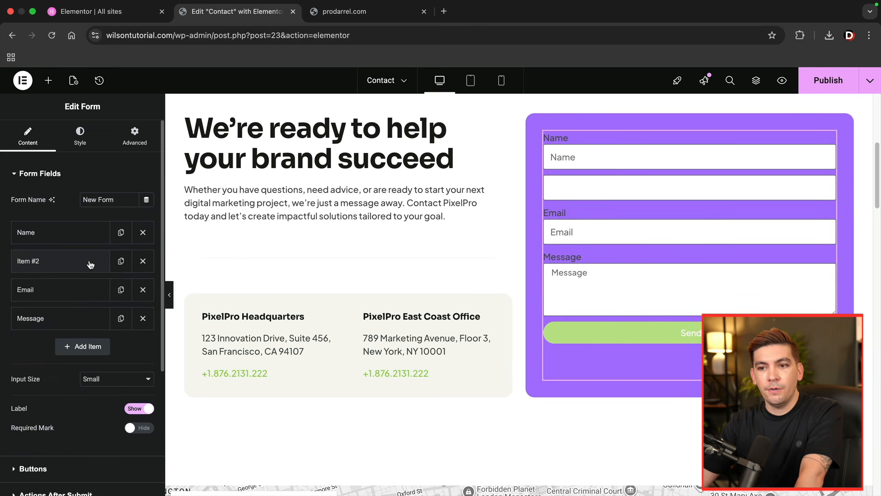
click(88, 260)
click(106, 309)
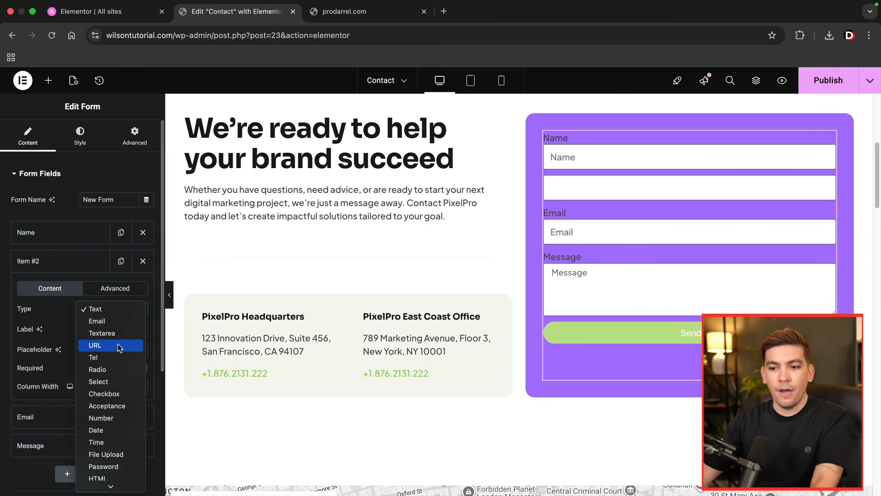
scroll(113, 441, down, 3)
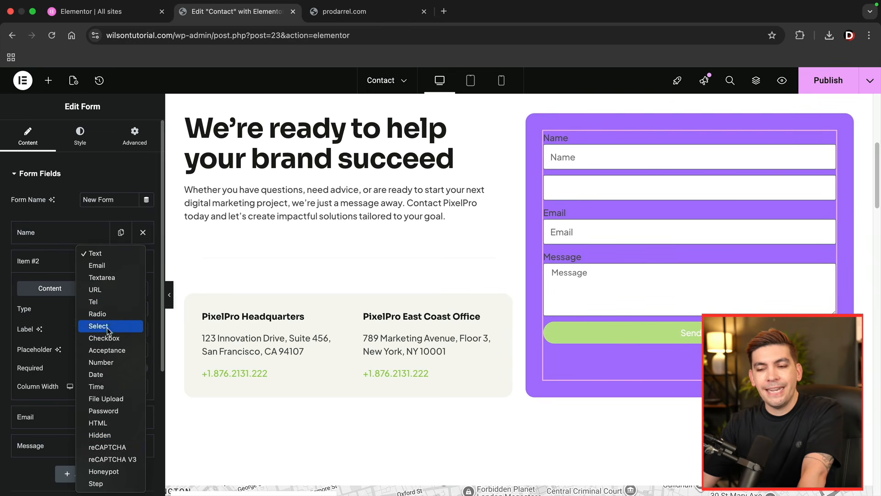
click(112, 256)
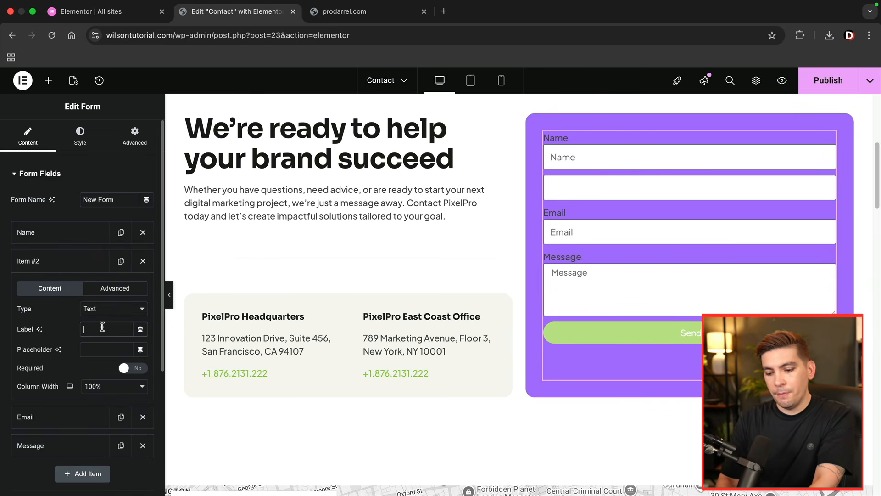
- Set both the label and the placeholder of the new form field to "Phone Number"
text(Phone Nuym)
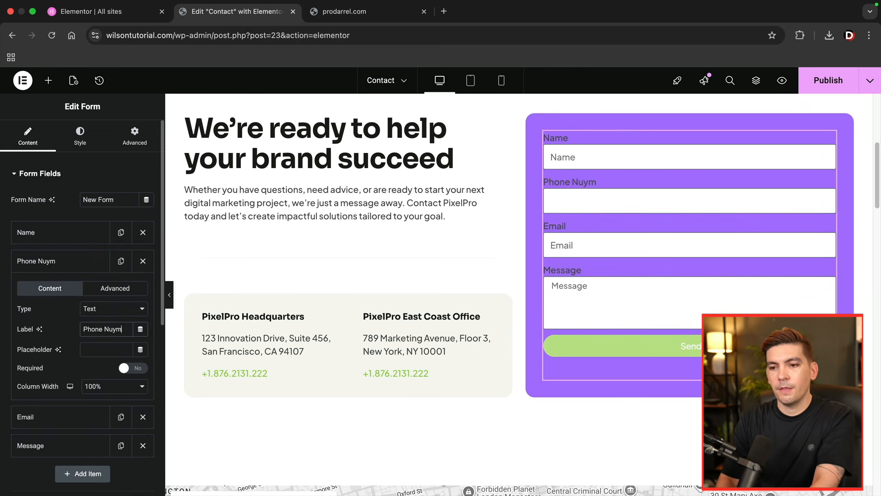
key(BackSpace)
key(BackSpace)
text(mber)
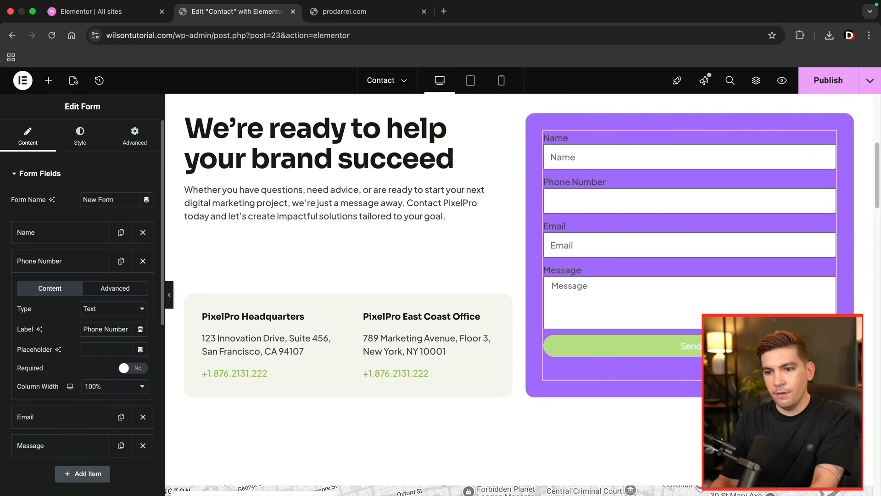
text(PHone Nuy)
text(mber)
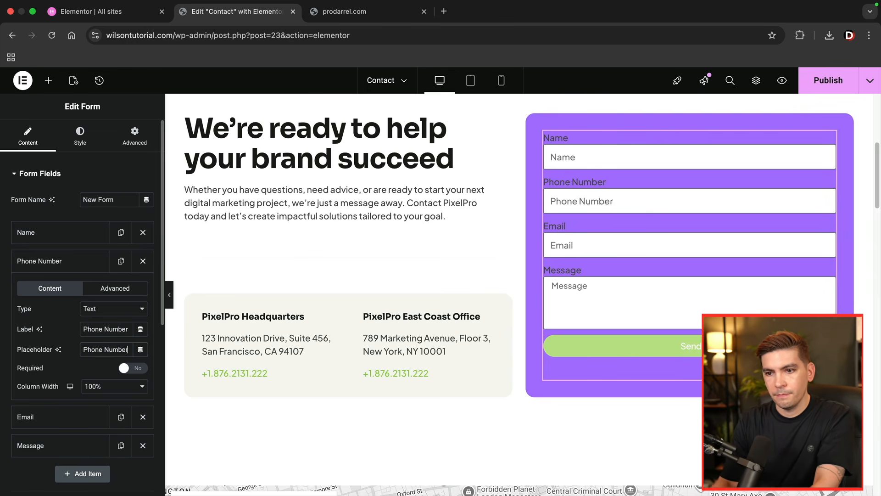
- Add Redirect to the form's actions after submit and open its redirect link settings
click(55, 179)
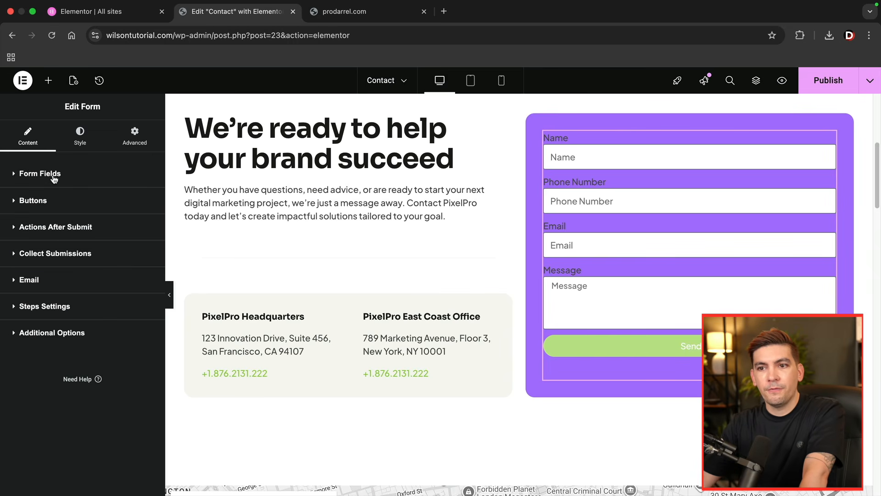
click(50, 204)
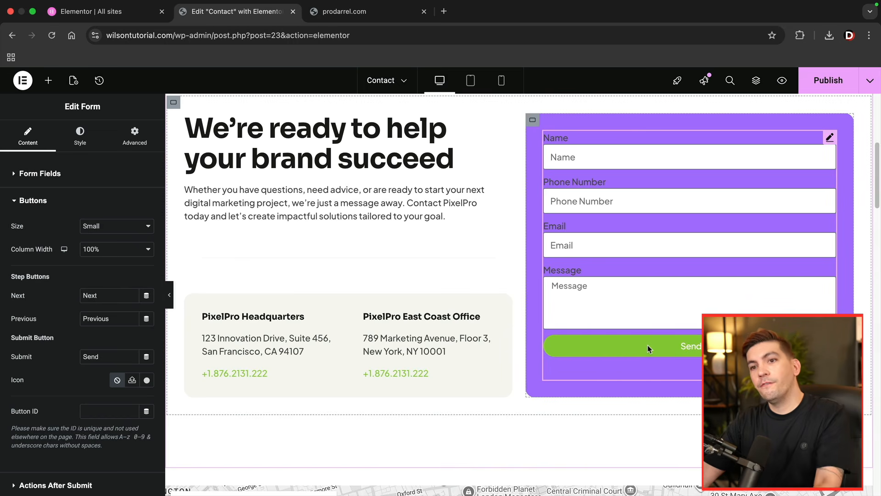
click(41, 203)
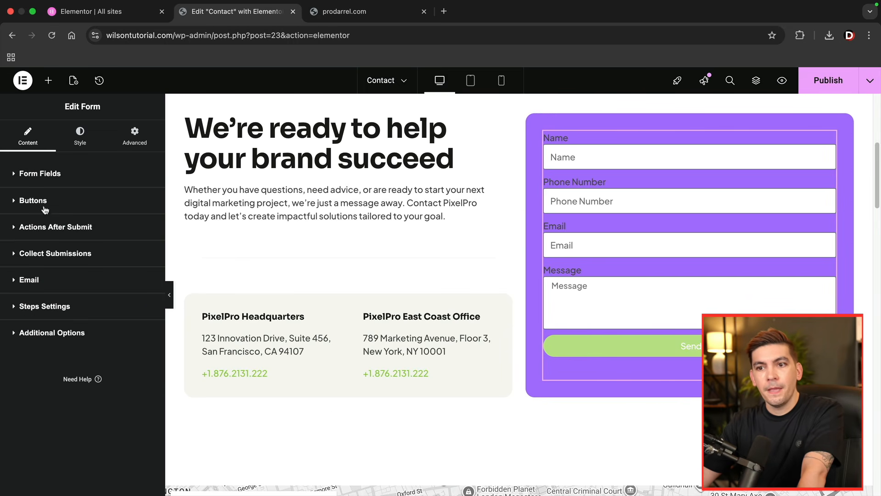
click(53, 230)
click(141, 266)
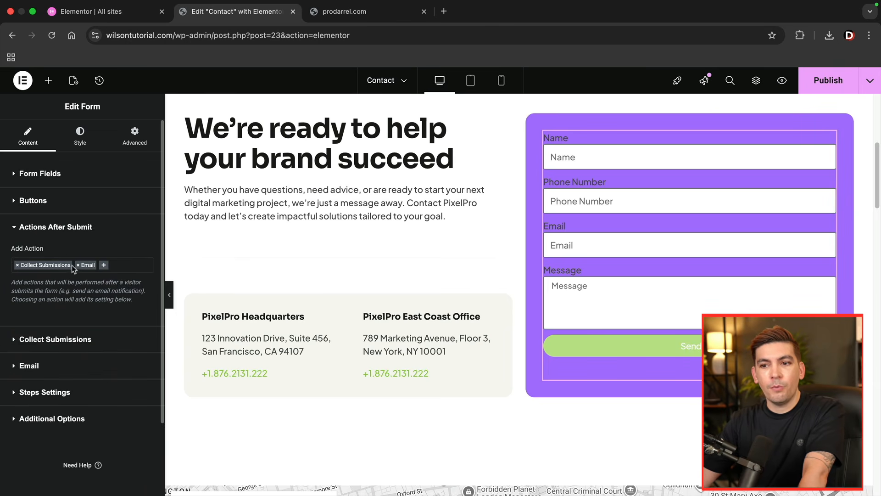
click(104, 266)
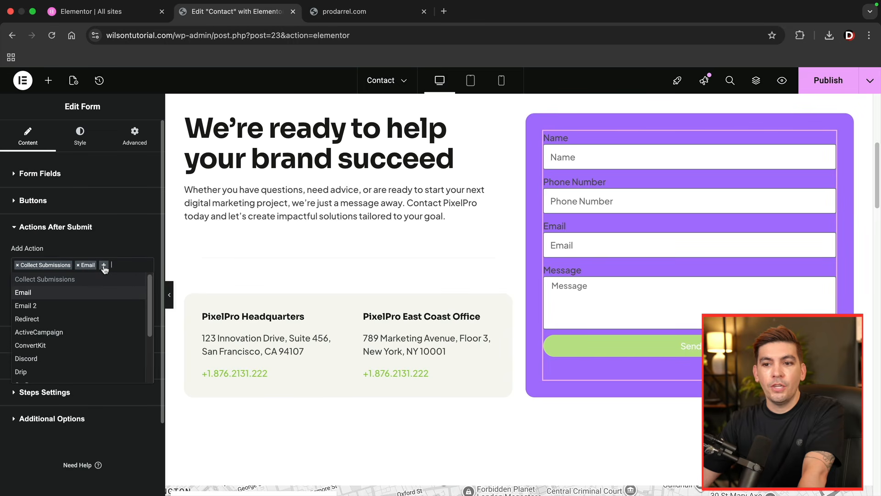
click(93, 319)
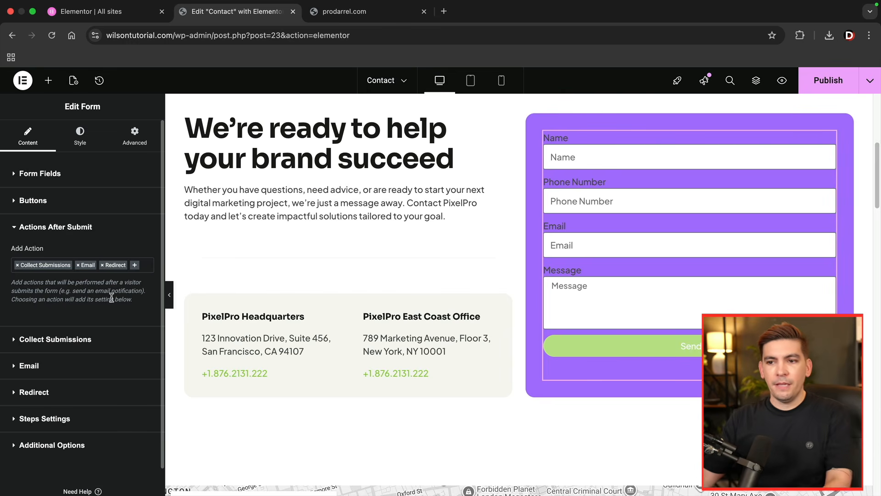
click(33, 393)
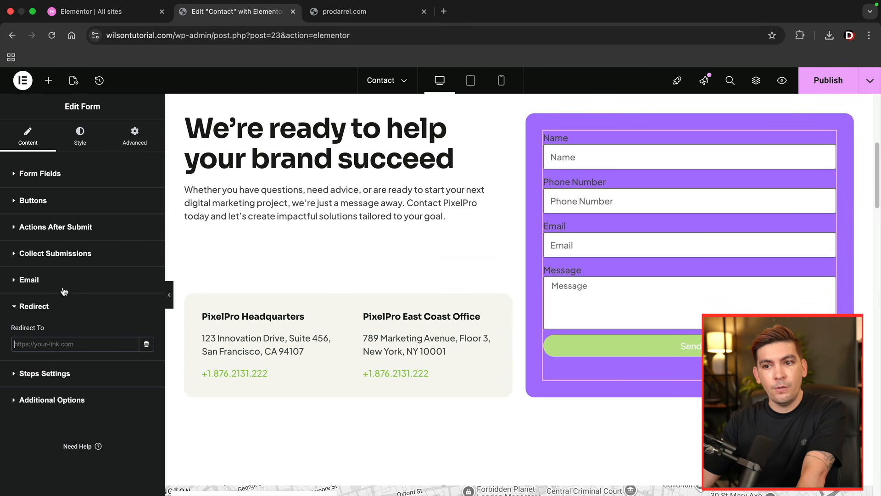
- Set the form's notification email subject to "New message from Web Agency" and publish the Contact page
click(45, 285)
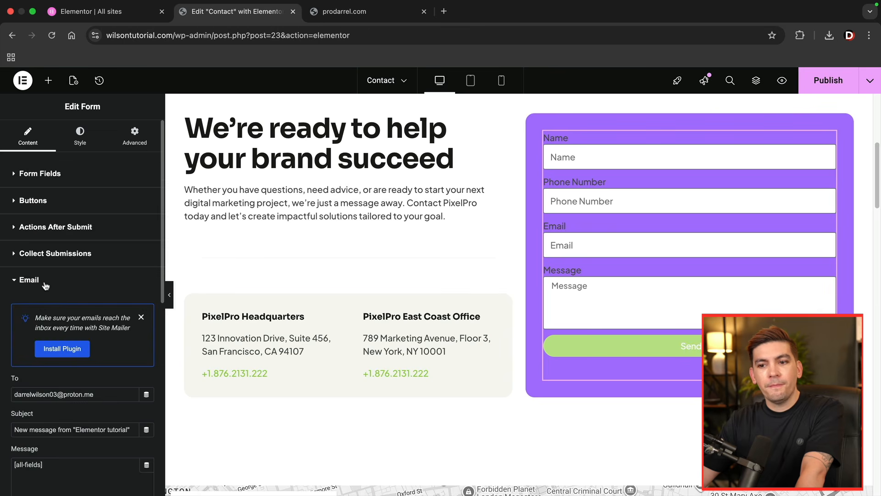
click(143, 319)
scroll(106, 244, down, 4)
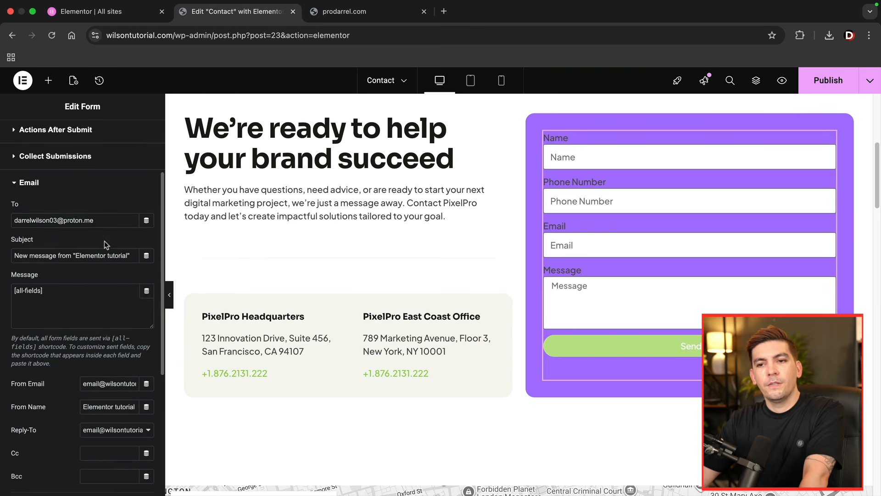
drag(102, 220, 16, 223)
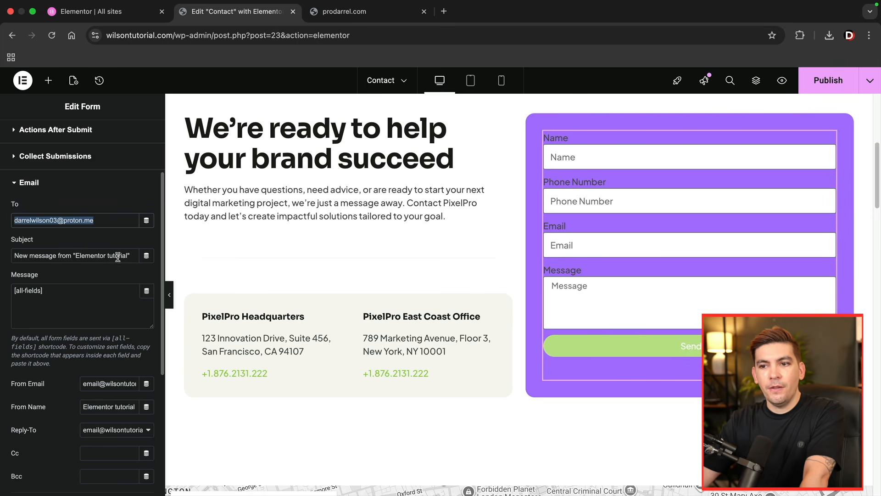
drag(131, 255, 75, 255)
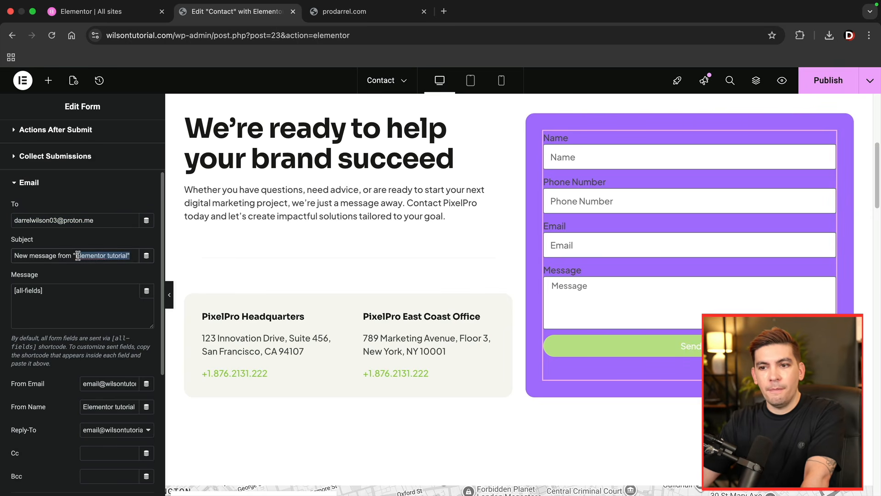
key(BackSpace)
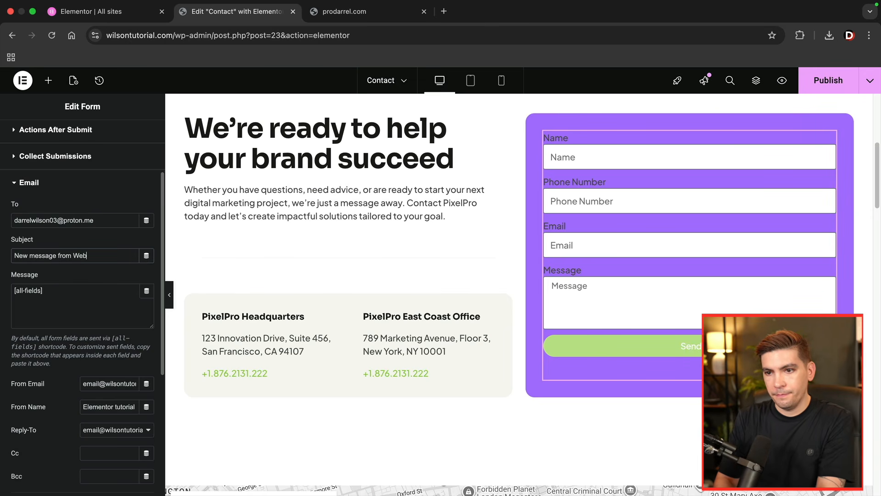
text(Web Agency)
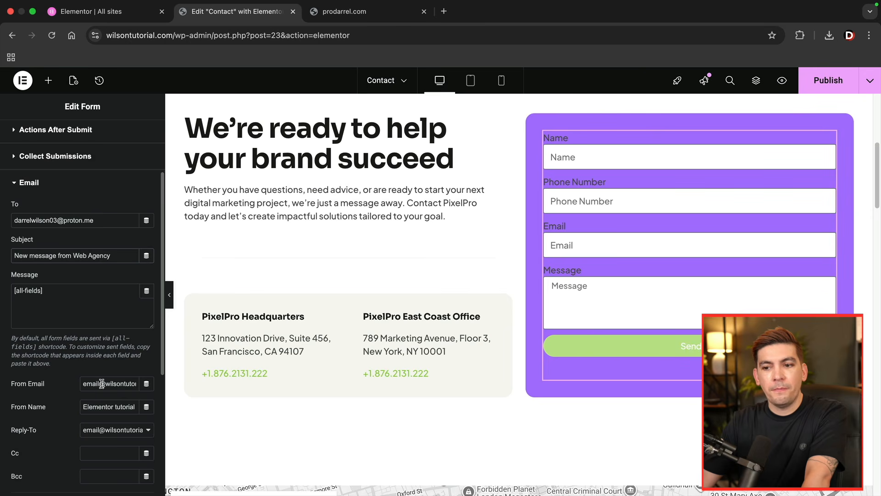
scroll(69, 385, down, 1)
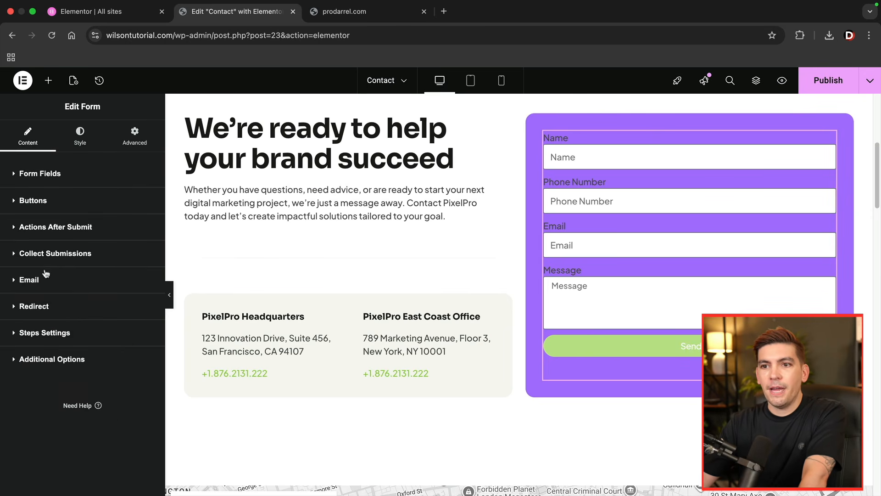
click(821, 83)
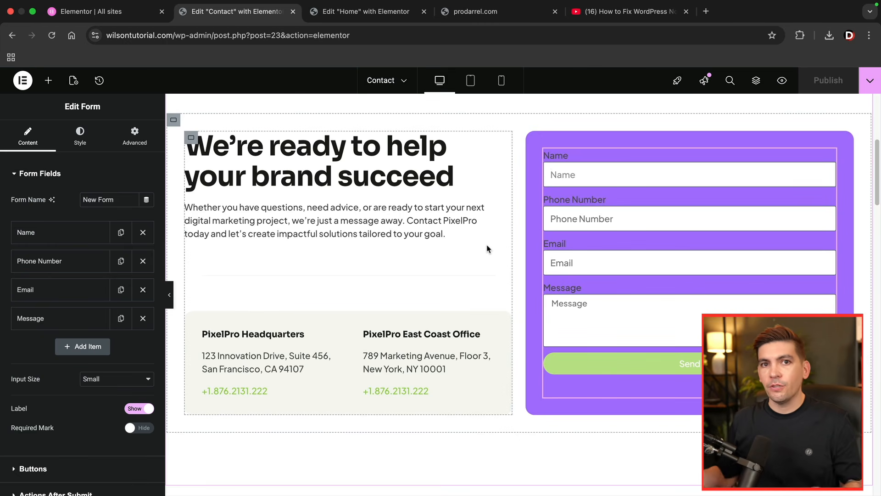
- View the YouTube tutorial on fixing WordPress email sending with SMTP and return to the Contact page editor
click(626, 12)
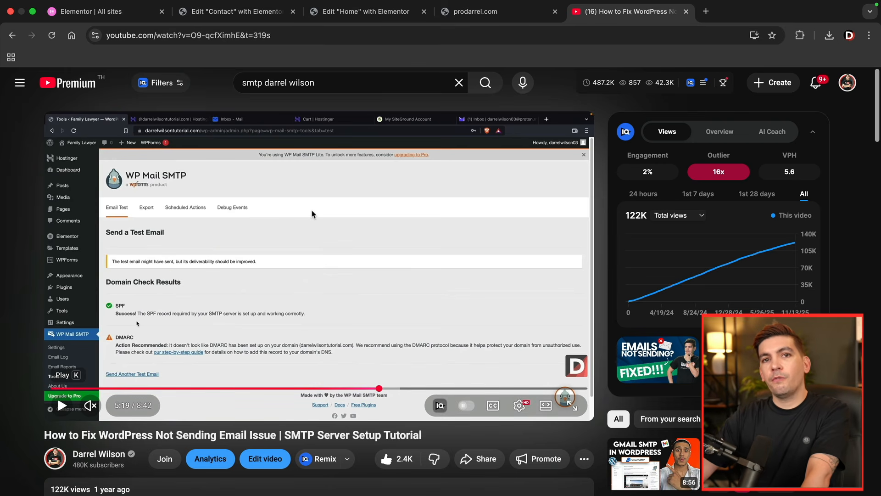
click(252, 13)
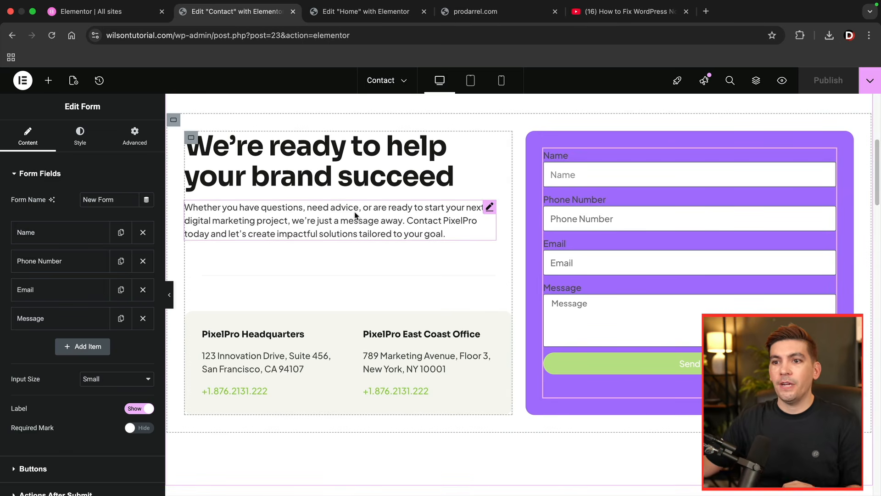
- Check the WordPress SMTP setup video once more and go back to the editor
click(629, 11)
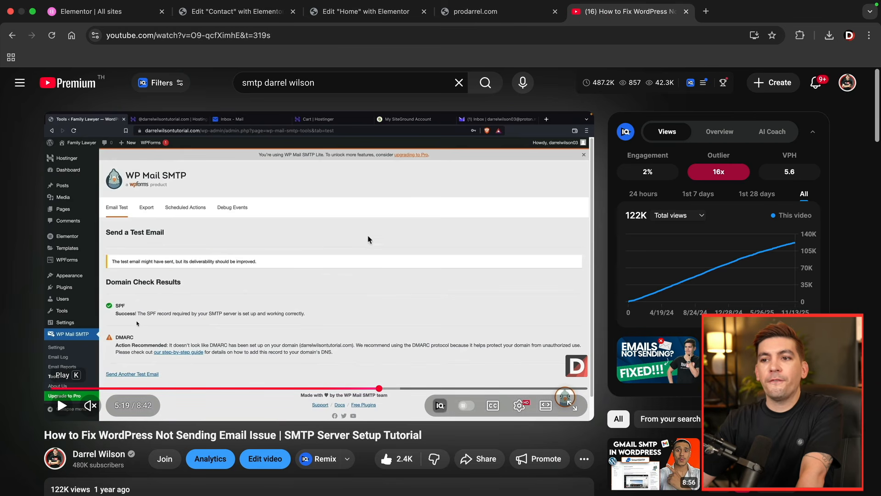
click(244, 14)
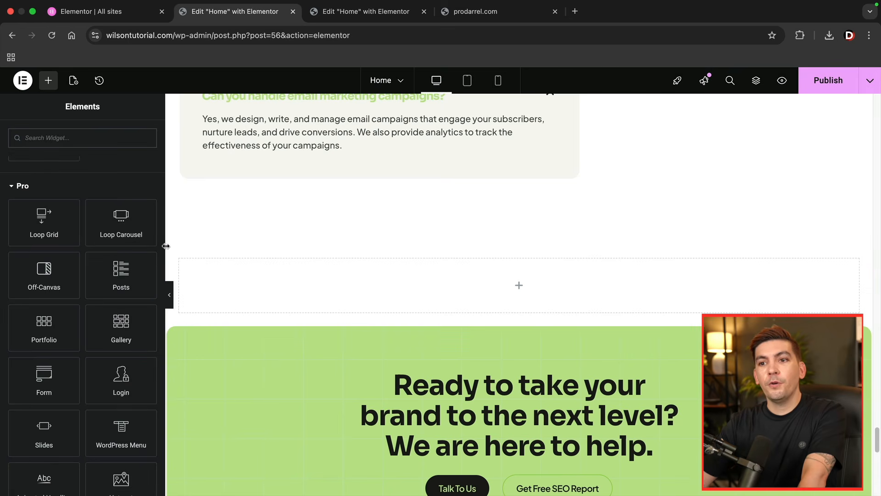
- Add a Price List widget to the empty container above the green call-to-action section on the Home page and browse the remaining Pro widgets
scroll(101, 320, down, 6)
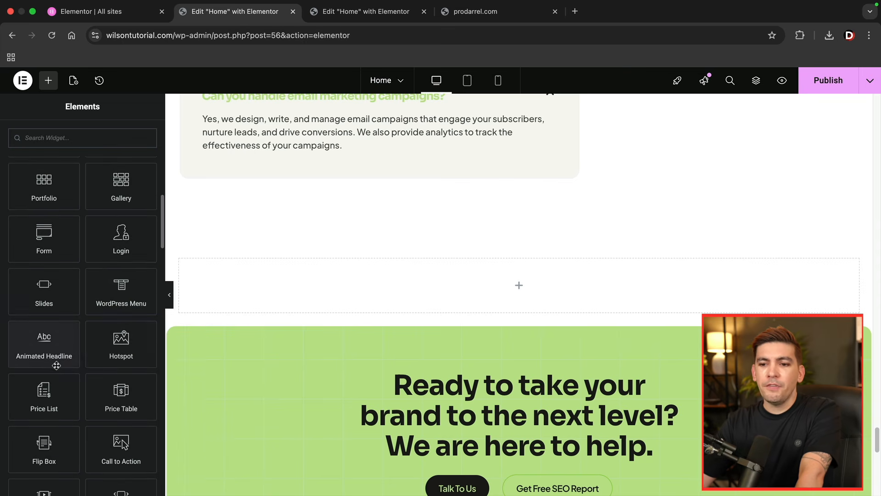
drag(44, 390, 225, 285)
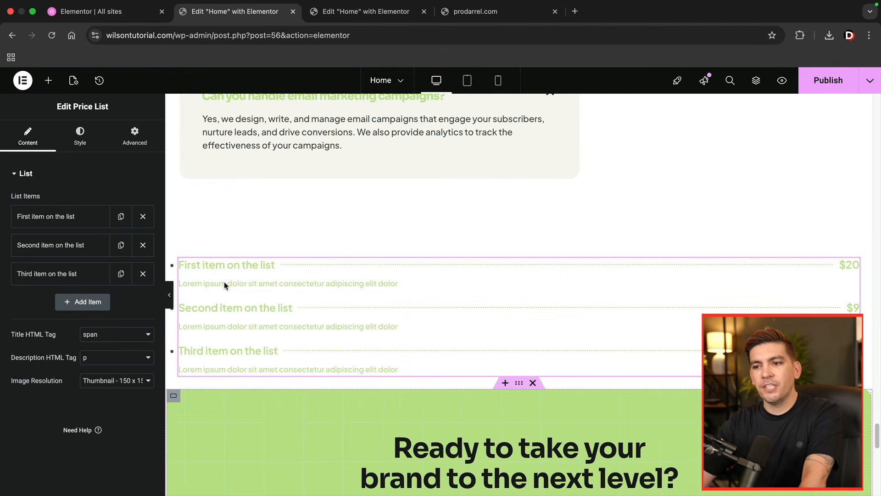
scroll(226, 284, down, 2)
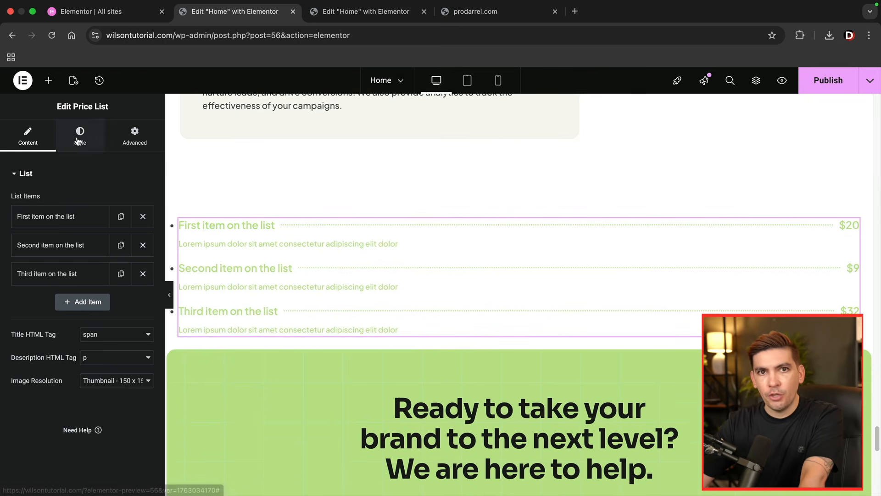
click(48, 81)
scroll(136, 311, down, 5)
scroll(136, 311, down, 4)
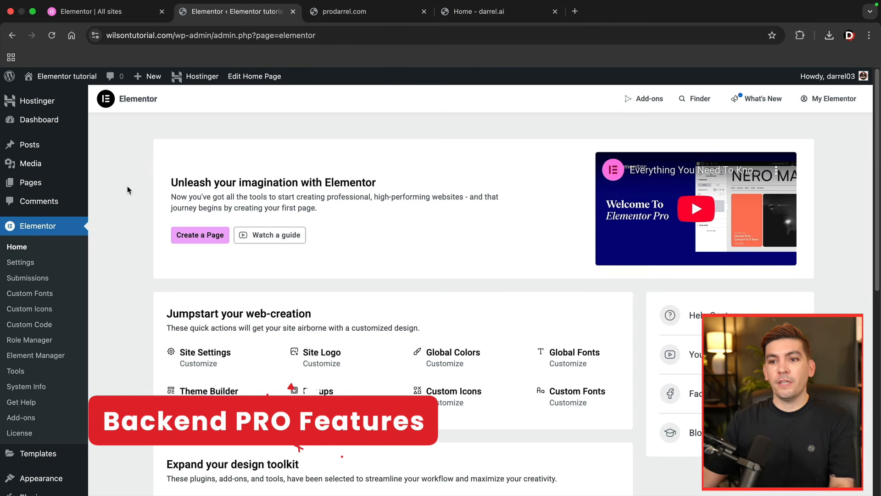
- Open Elementor's form submissions and view the details of the entry sent through the Contact page form
click(38, 282)
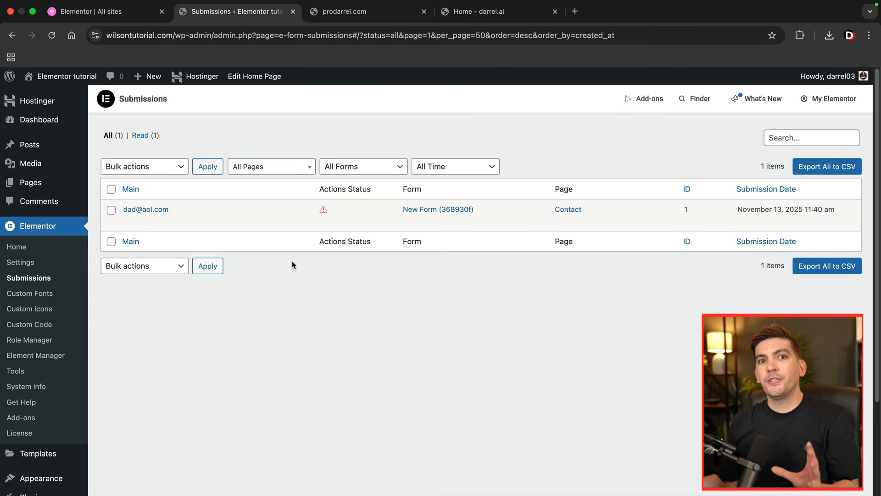
mouse_move(171, 212)
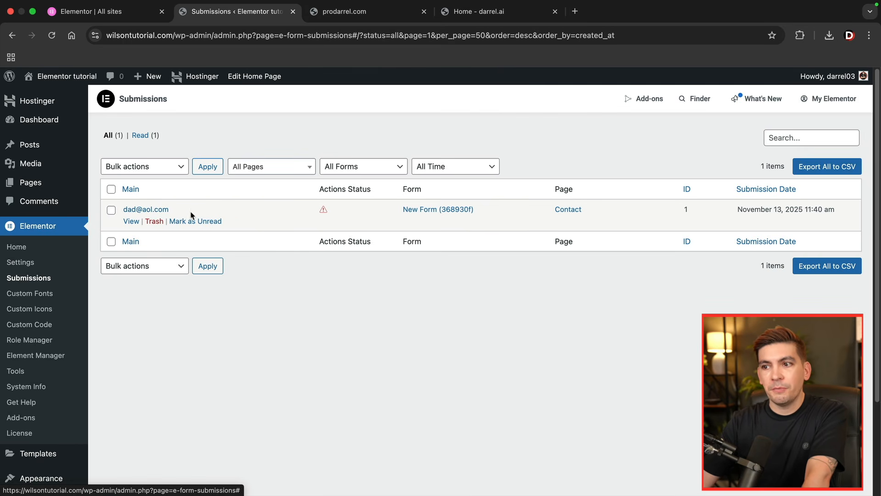
click(145, 210)
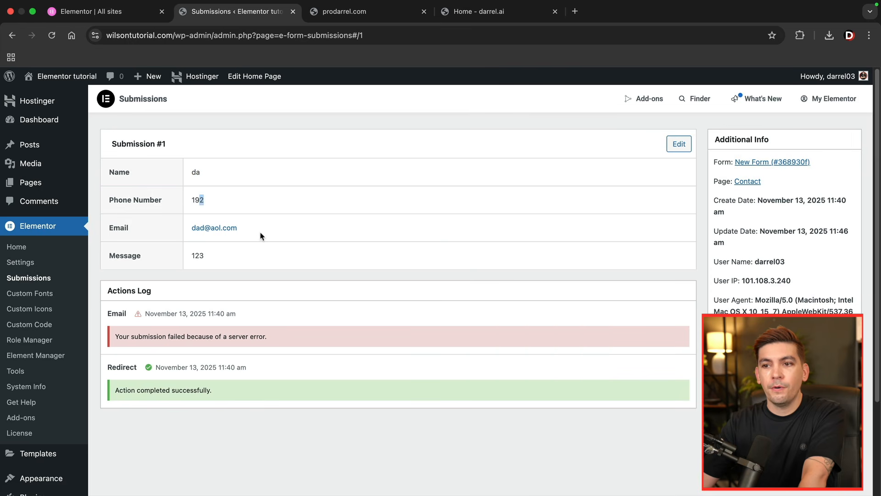
- Look at Elementor's Custom Fonts and Custom Icons pages and open the form for a new icon set
click(44, 298)
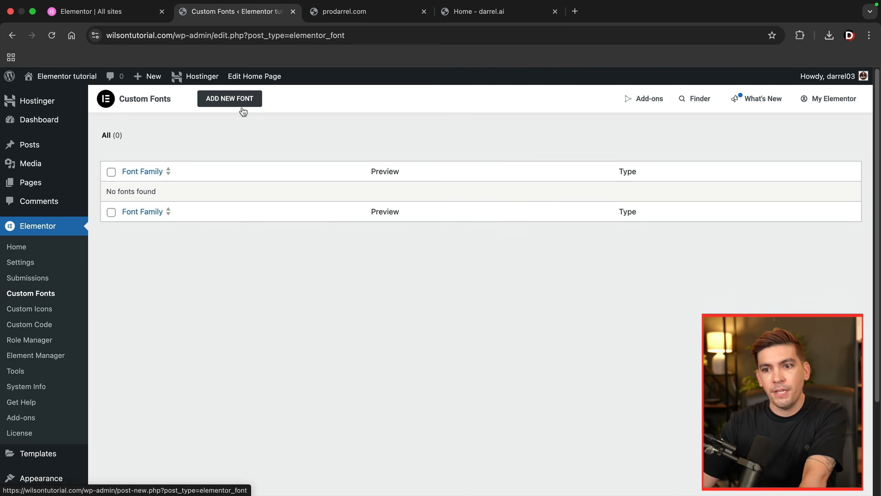
click(37, 310)
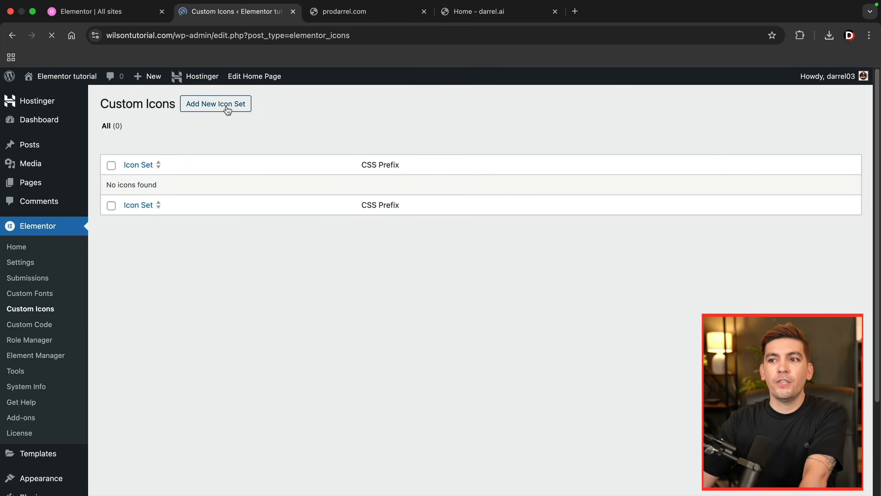
click(238, 103)
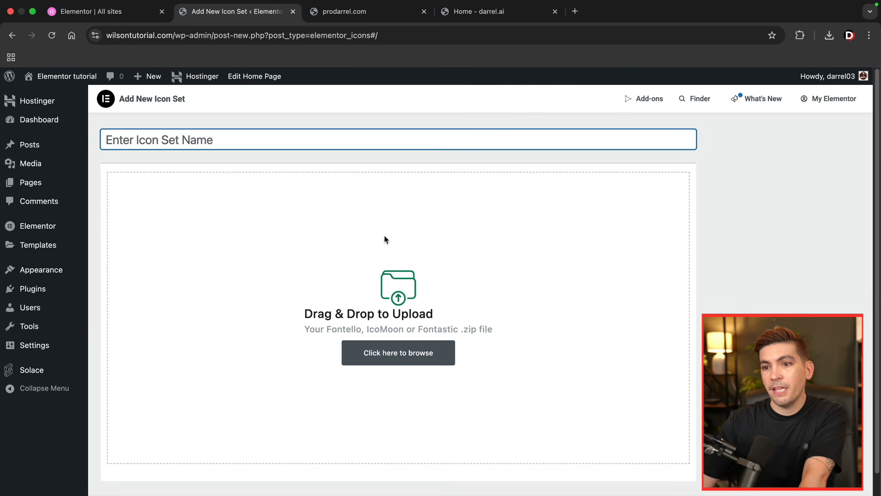
mouse_move(54, 248)
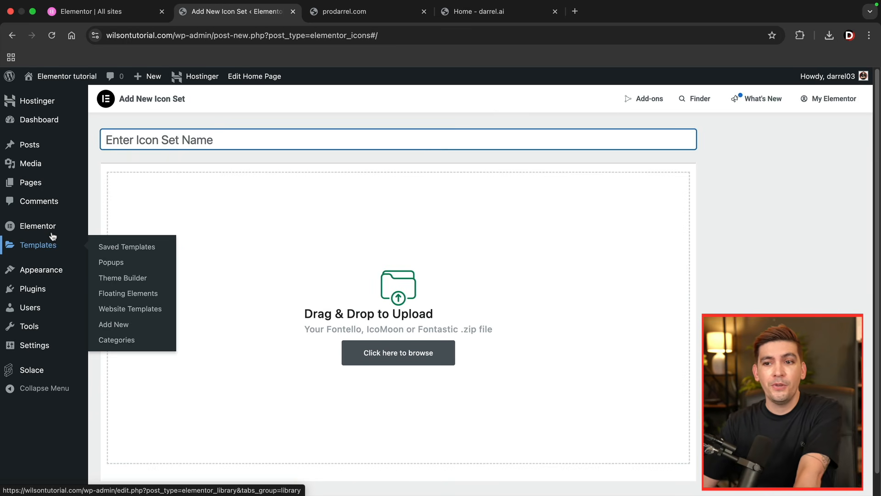
- In the Role Manager, set No access to editor for Editor and enable JSON uploads, the HTML widget and content-only editing for Author
mouse_move(62, 230)
click(132, 309)
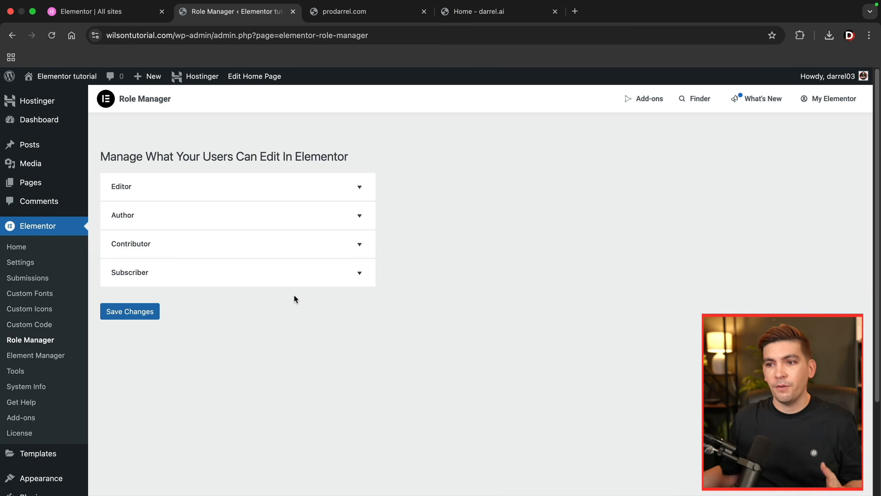
click(220, 191)
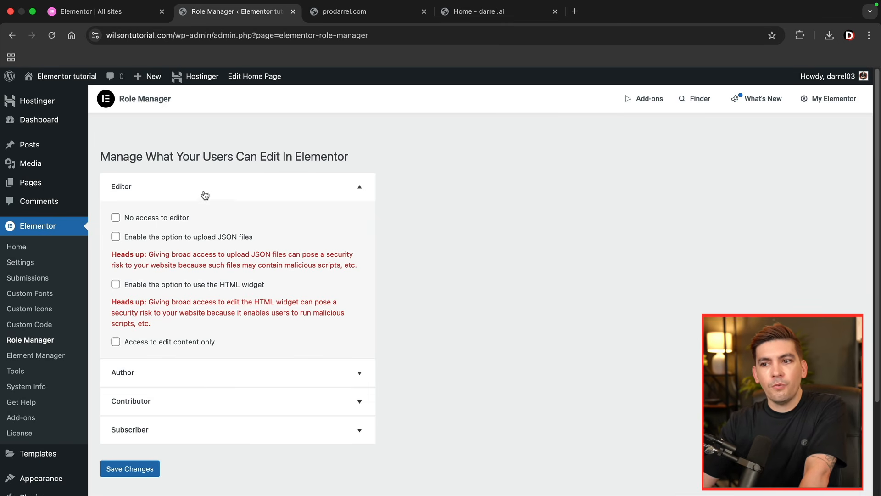
click(115, 218)
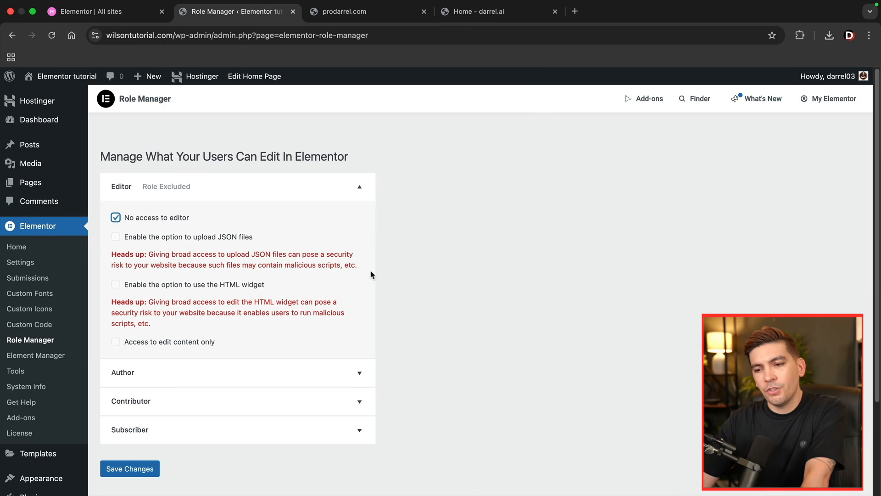
click(359, 186)
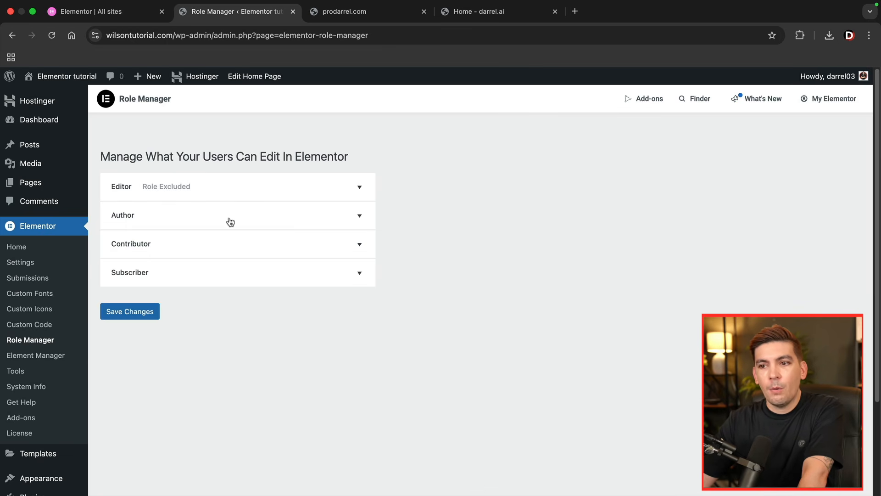
click(232, 221)
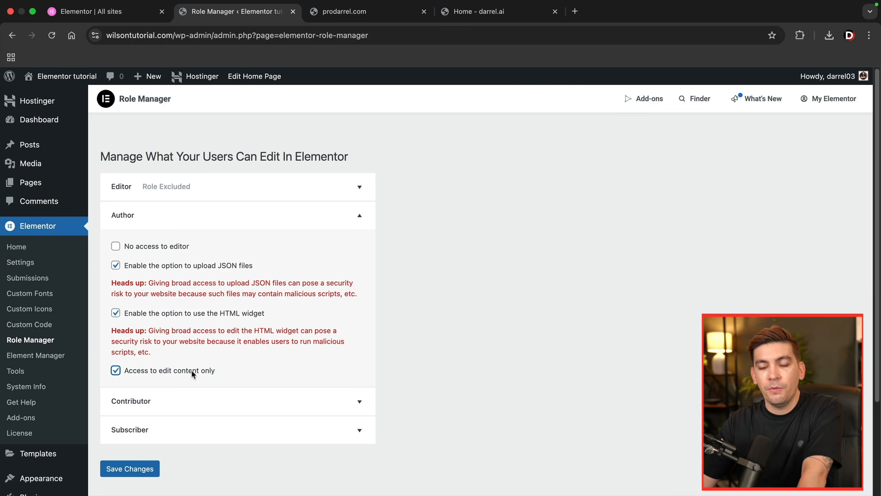
click(222, 213)
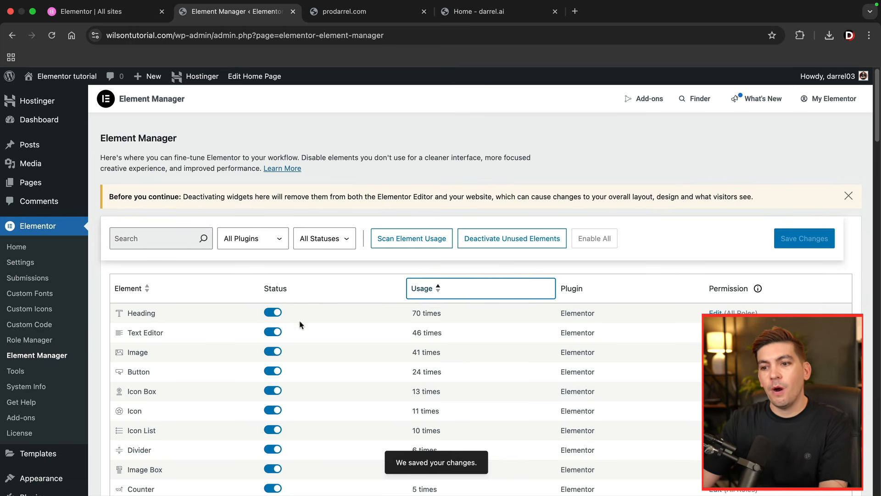
- Review the usage list in the Element Manager and inspect which roles are permitted to use the Heading element
scroll(318, 326, down, 3)
scroll(281, 315, up, 1)
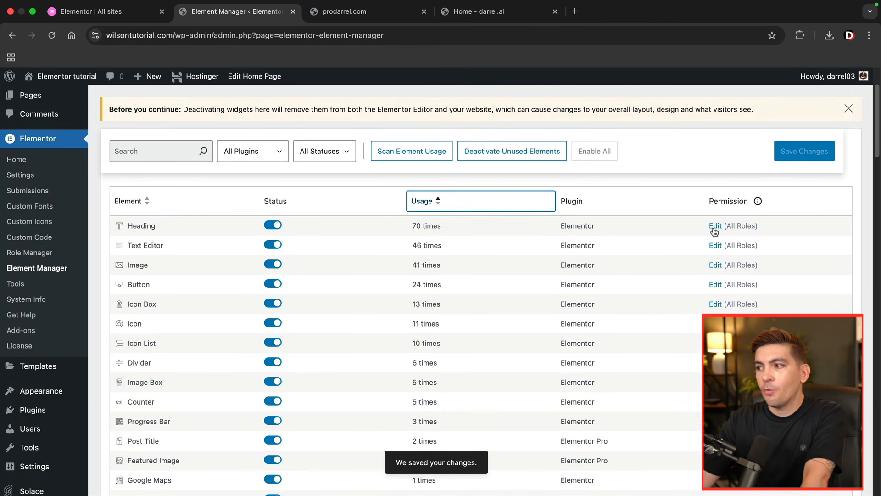
click(714, 227)
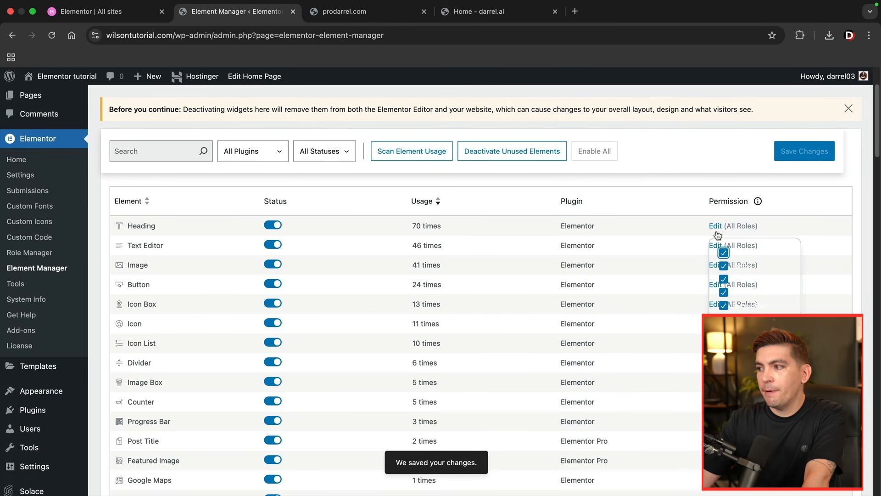
drag(785, 312, 749, 284)
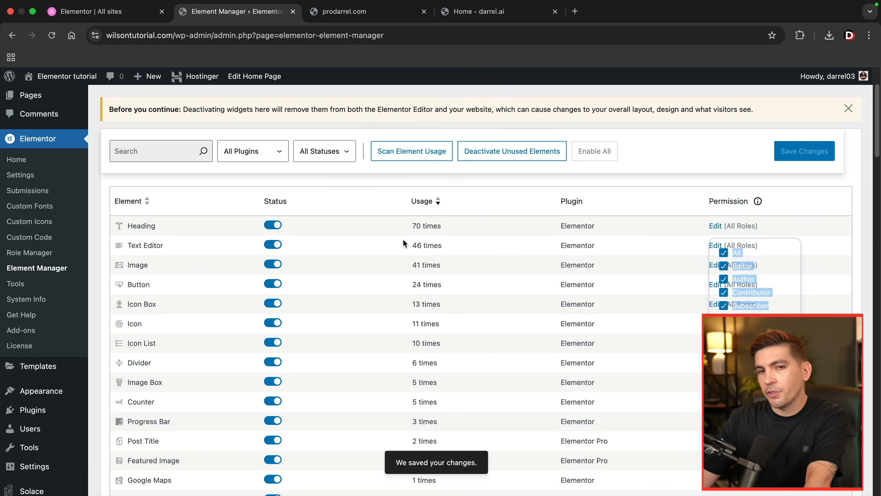
click(604, 180)
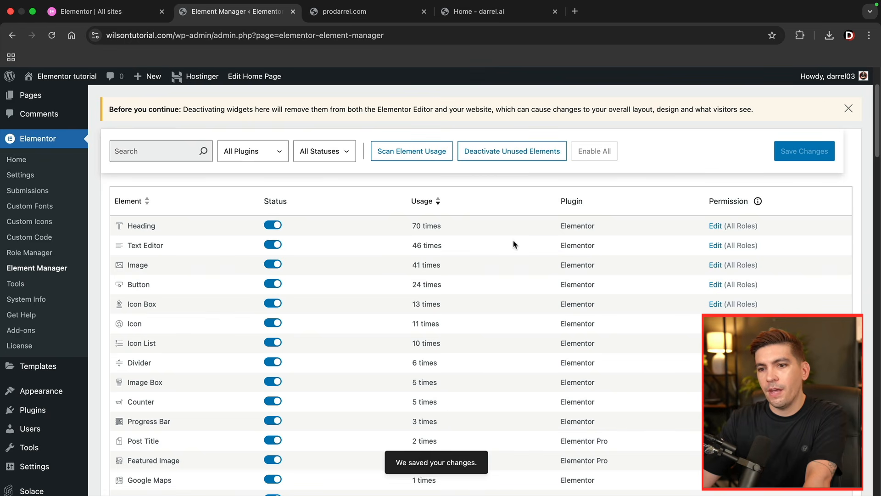
scroll(404, 230, up, 1)
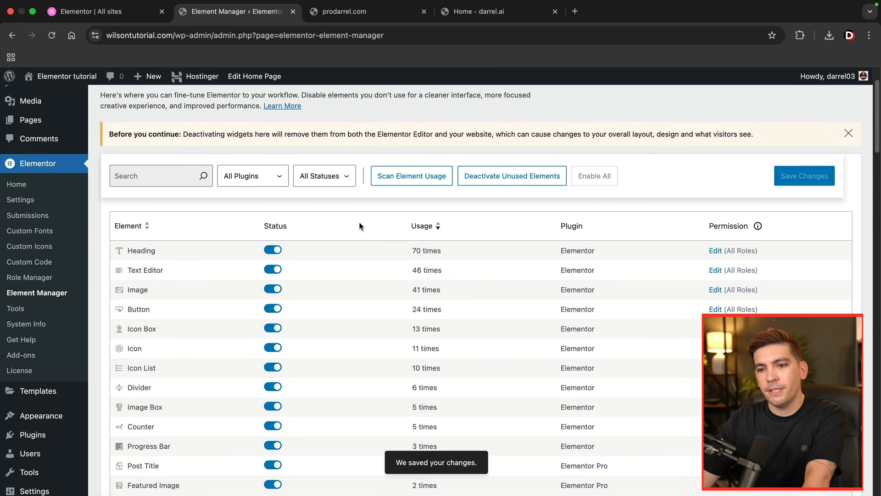
- Open Elementor's Tools and examine the Maintenance Mode settings
click(30, 313)
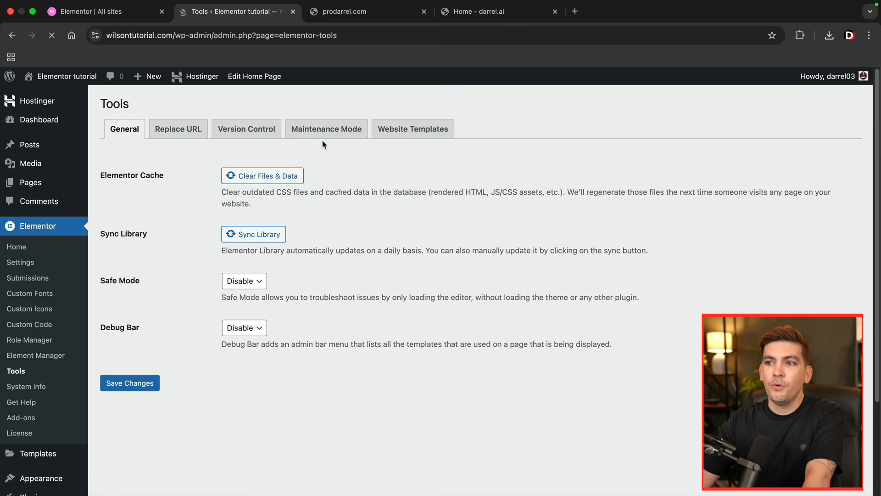
click(329, 136)
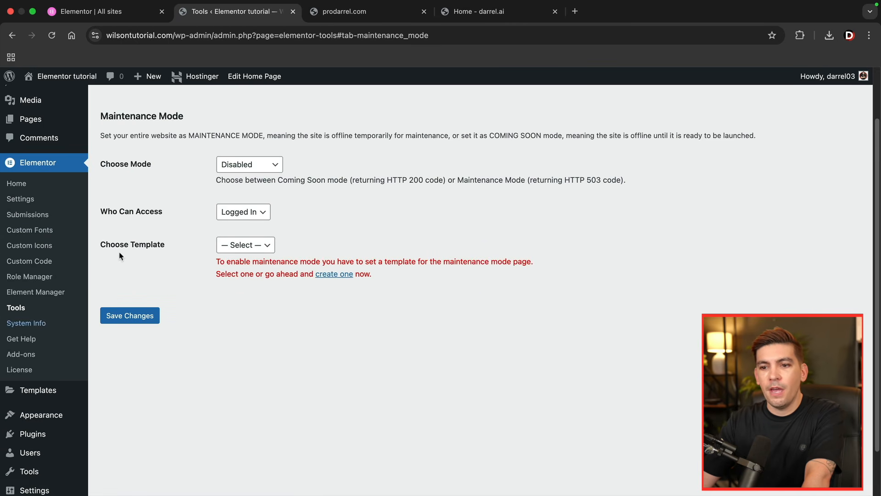
scroll(64, 317, down, 2)
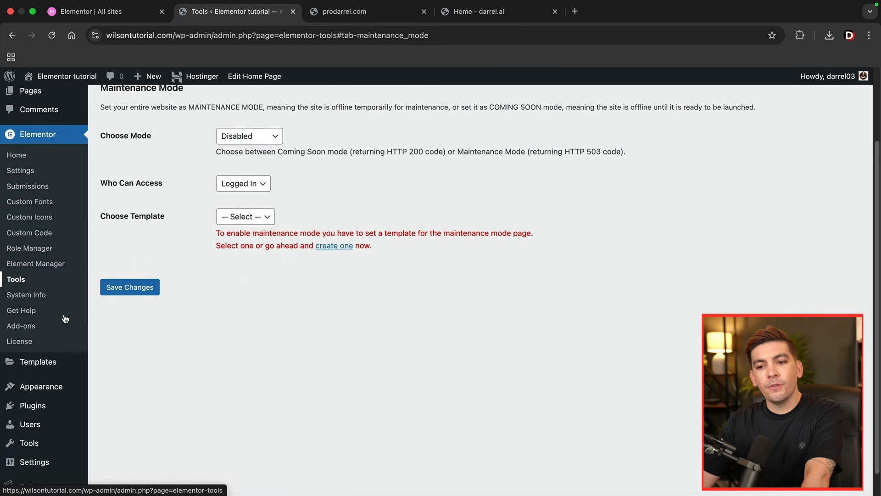
- Begin a new WordPress user with the Contributor role and look at the username and email fields
mouse_move(30, 398)
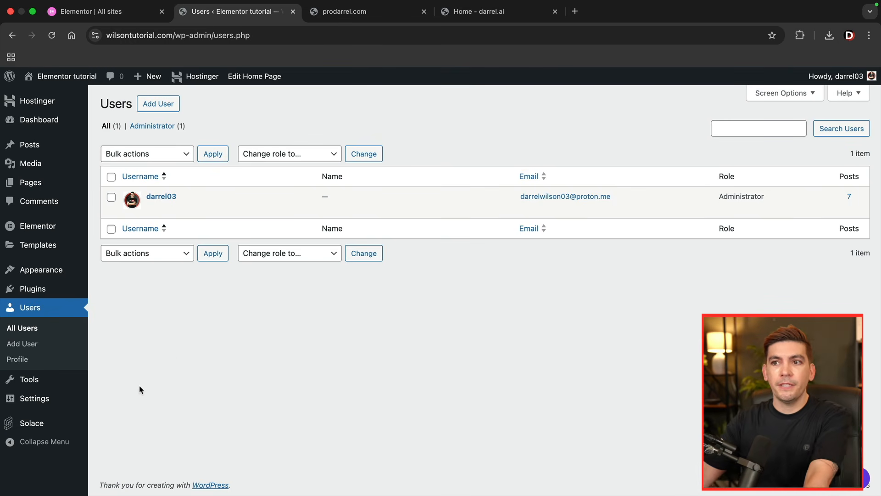
click(163, 104)
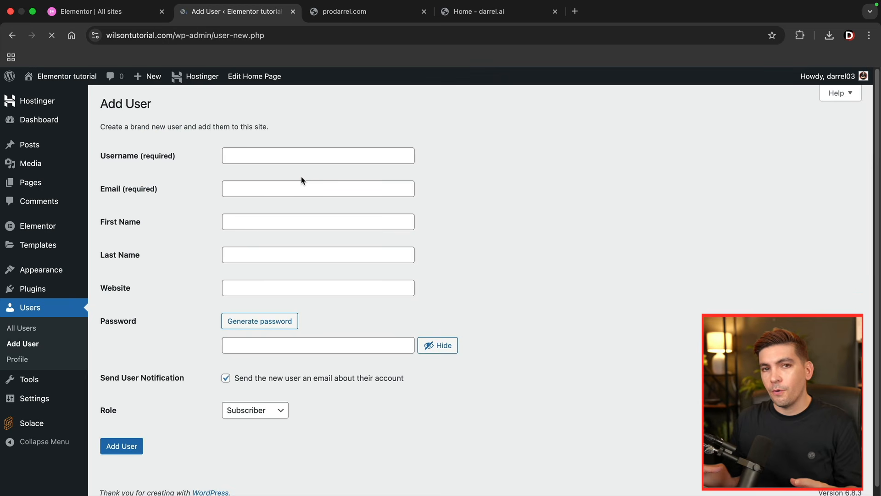
scroll(301, 180, down, 1)
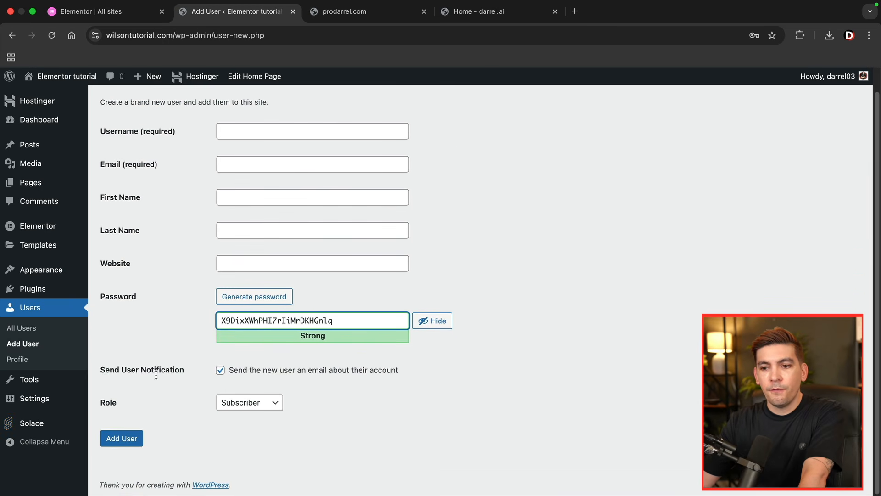
click(248, 403)
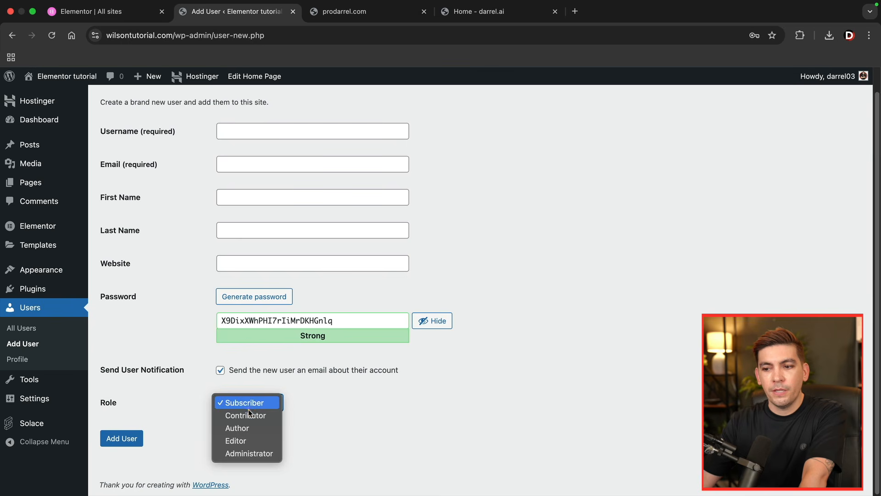
click(254, 416)
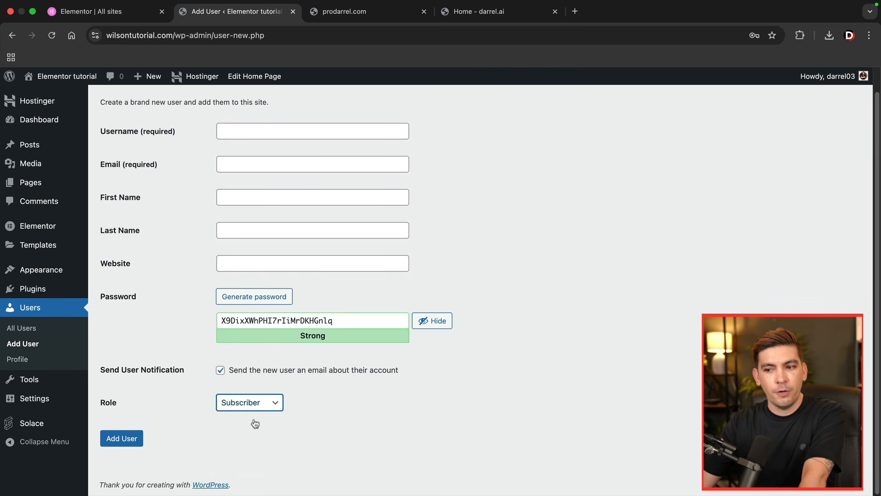
scroll(272, 394, up, 1)
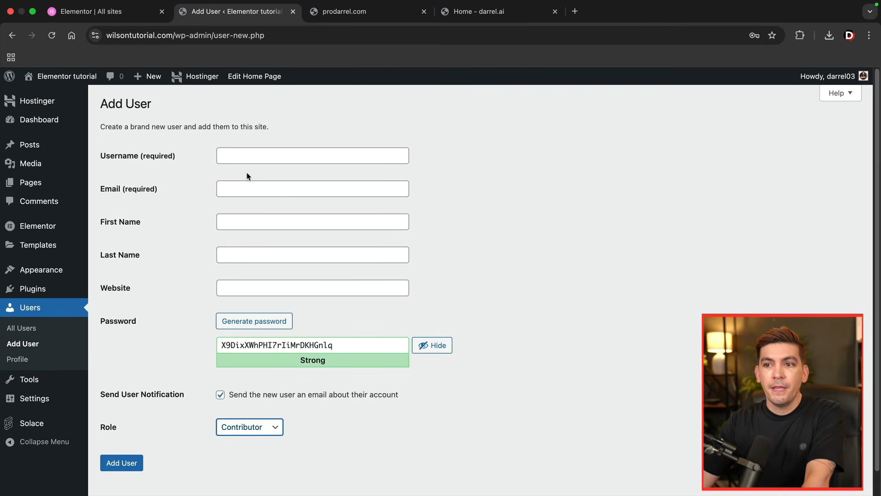
click(253, 157)
click(248, 188)
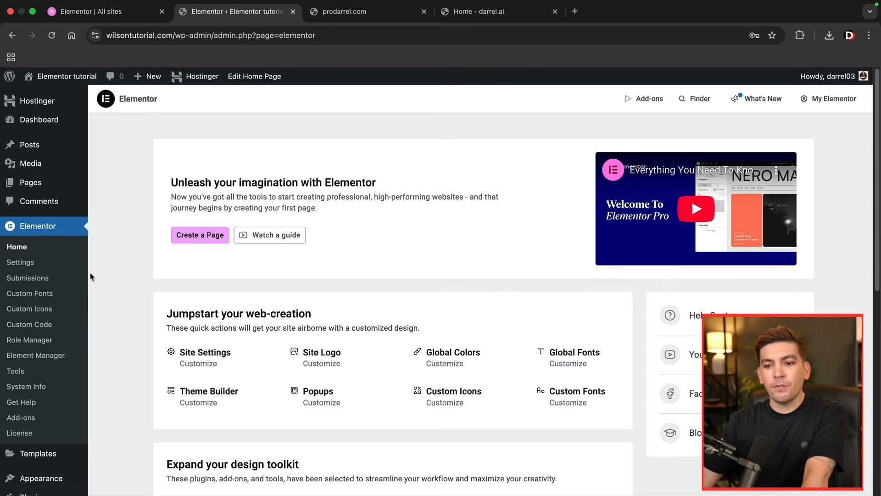
- Open the Floating Elements templates and examine the hiring bar and WhatsApp chat popup on the darrel.ai example site
mouse_move(38, 453)
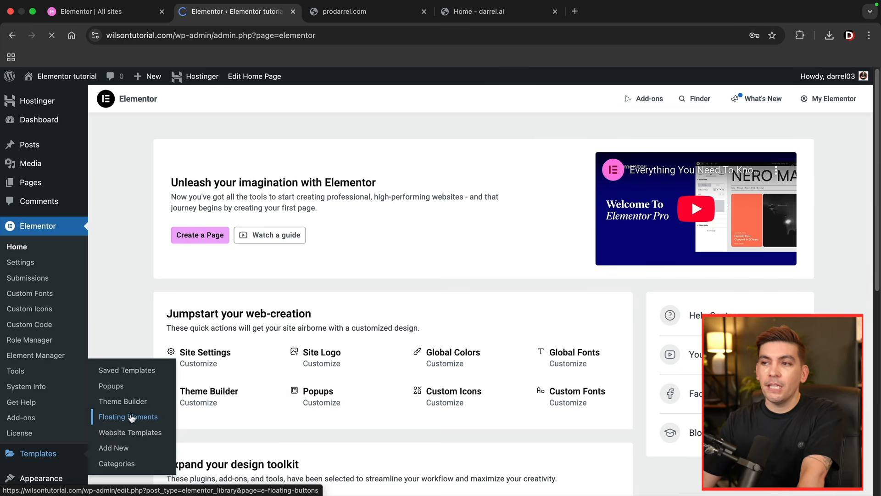
click(486, 14)
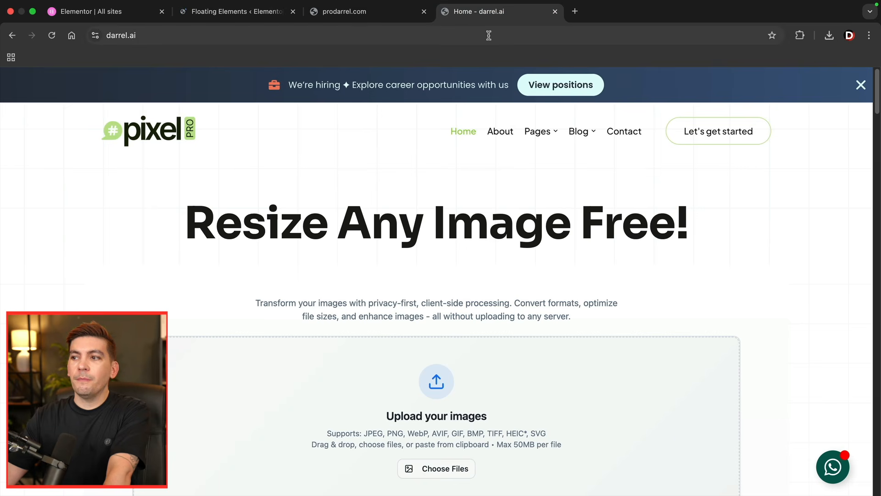
drag(297, 86, 466, 90)
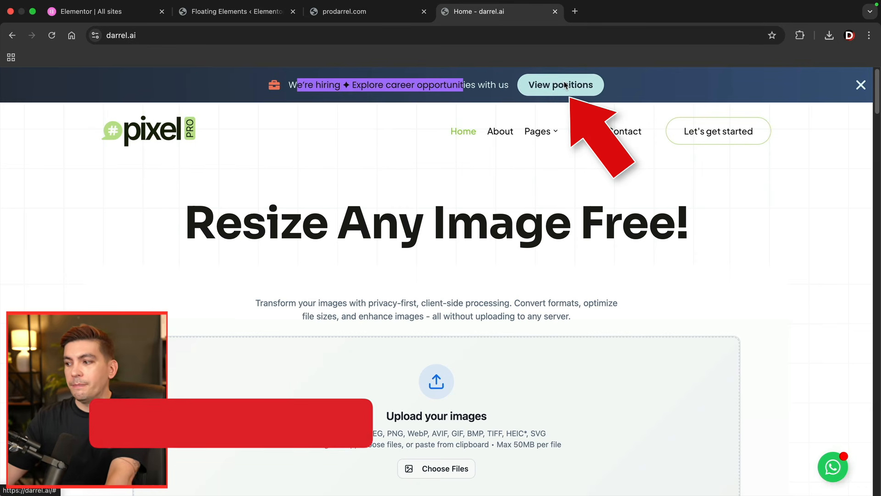
click(834, 469)
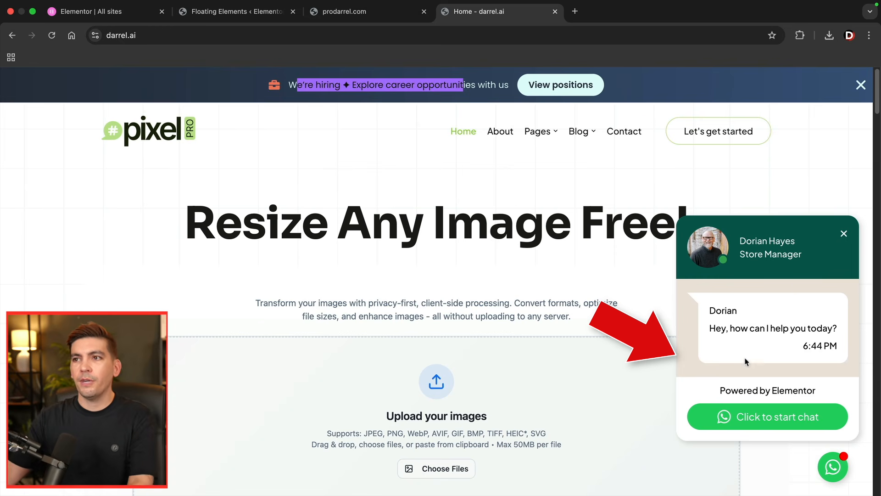
- Create a new floating element of the Floating Buttons type on the WordPress site
click(252, 12)
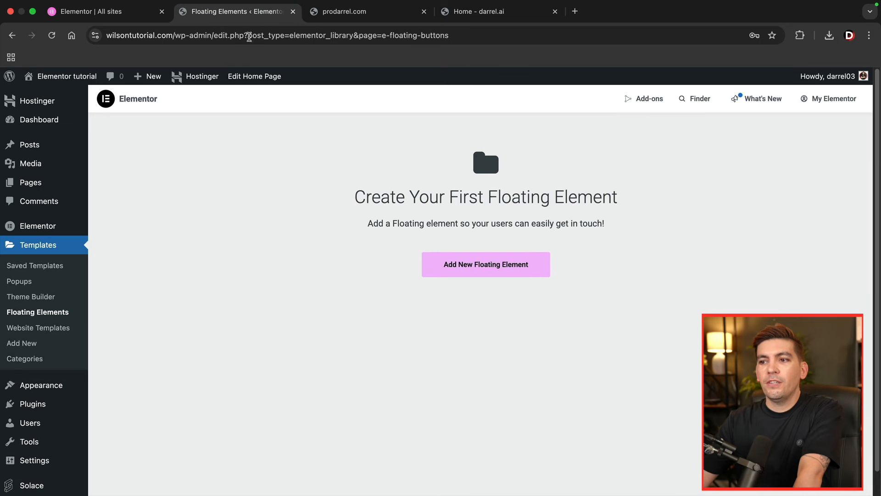
click(448, 268)
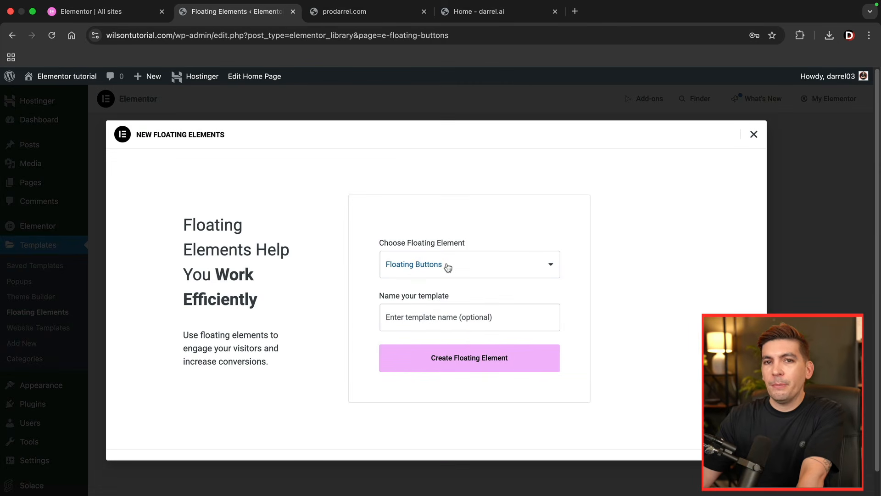
click(448, 267)
click(448, 265)
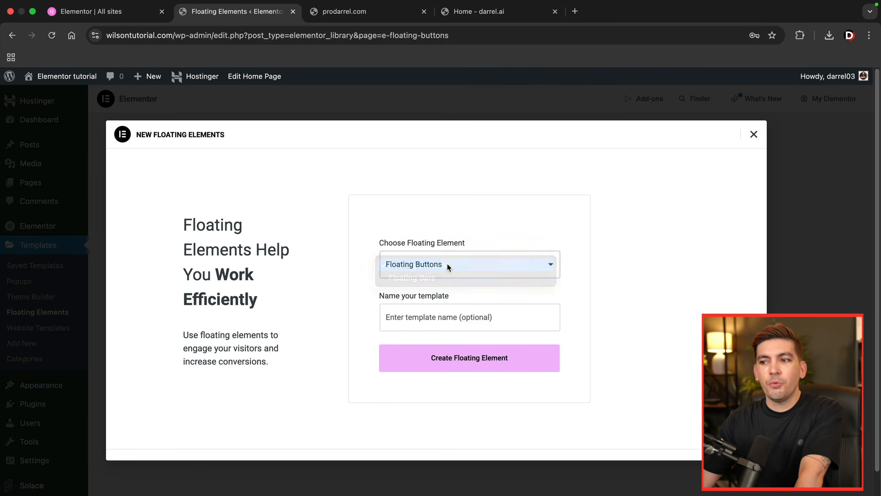
click(463, 365)
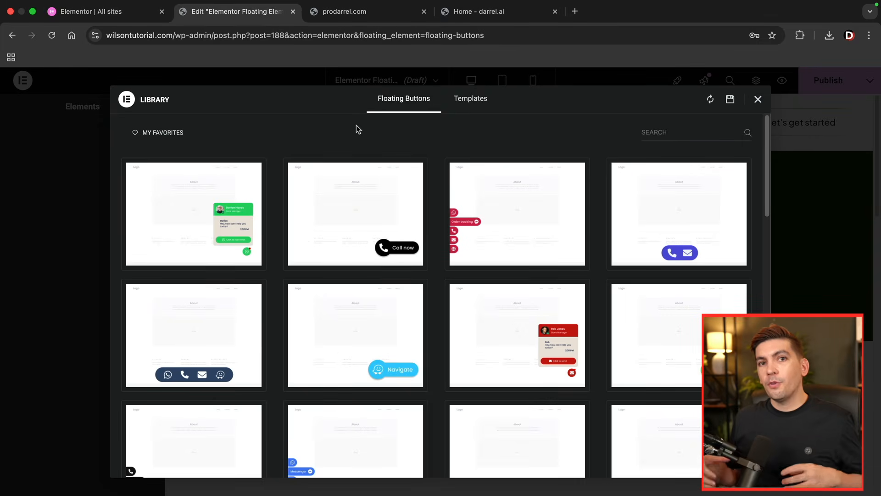
- Browse the floating button library and insert the black "Call now" telephone button template
mouse_move(344, 213)
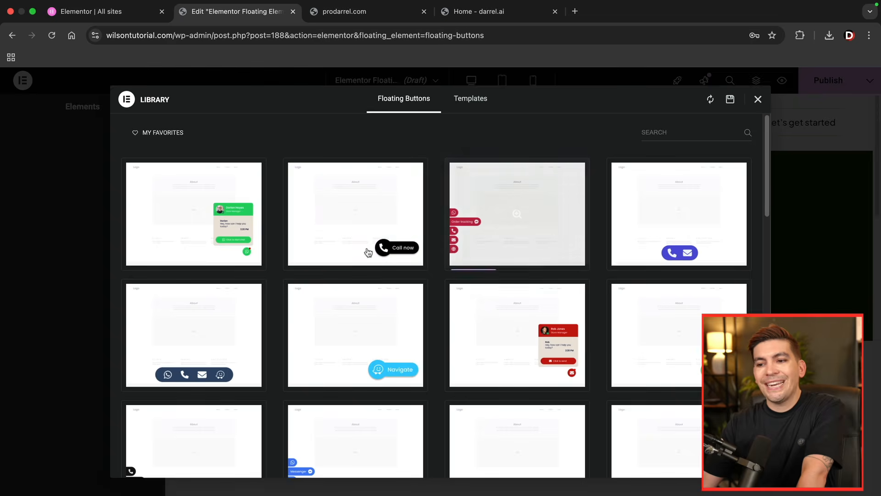
mouse_move(453, 330)
mouse_move(192, 210)
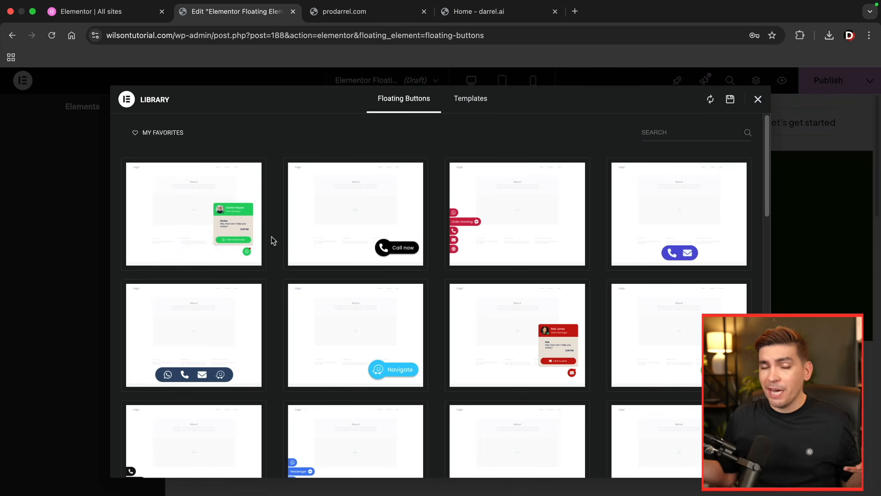
scroll(276, 241, down, 3)
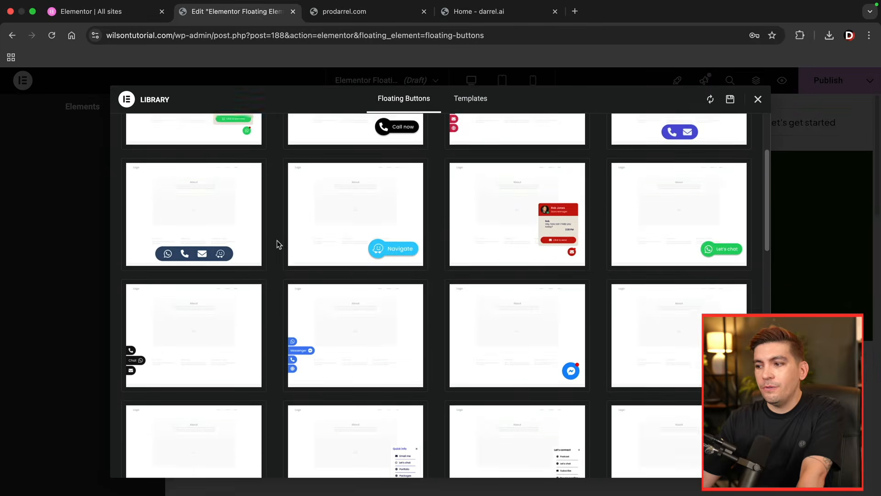
scroll(277, 243, down, 7)
scroll(286, 255, down, 10)
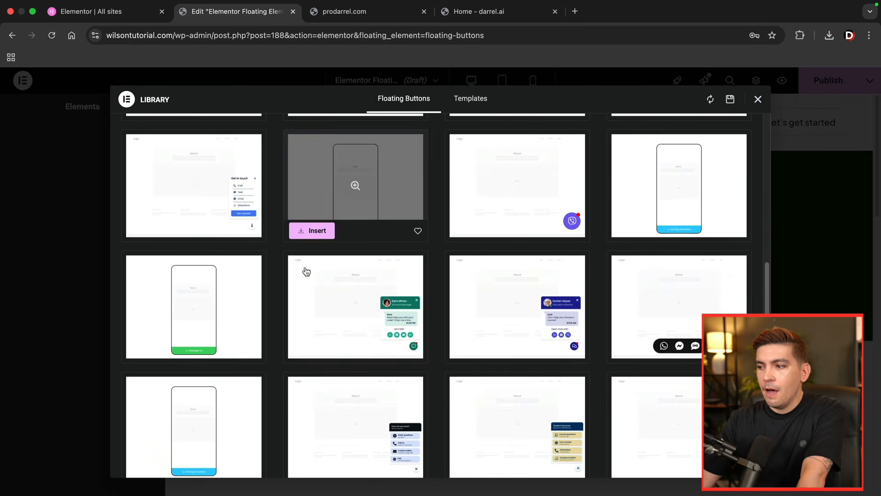
scroll(307, 273, down, 10)
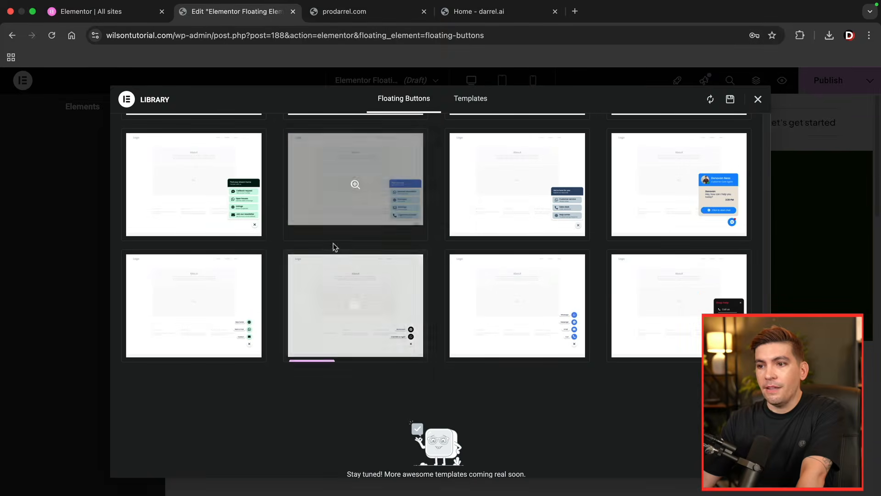
scroll(344, 301, up, 10)
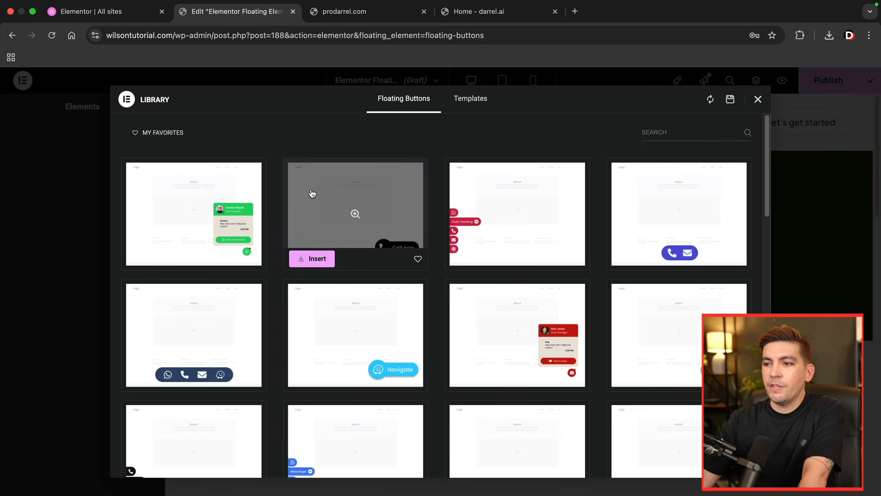
click(316, 259)
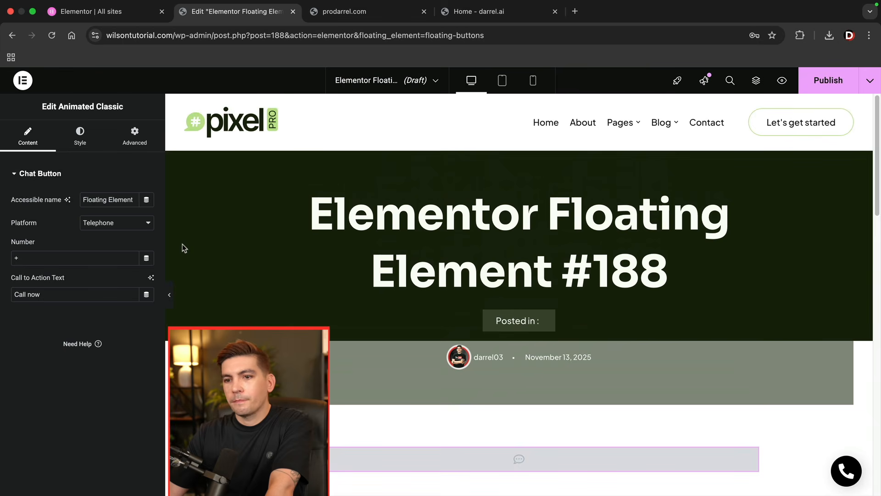
- Try WhatsApp as the chat button's platform and switch it back to Telephone
click(119, 226)
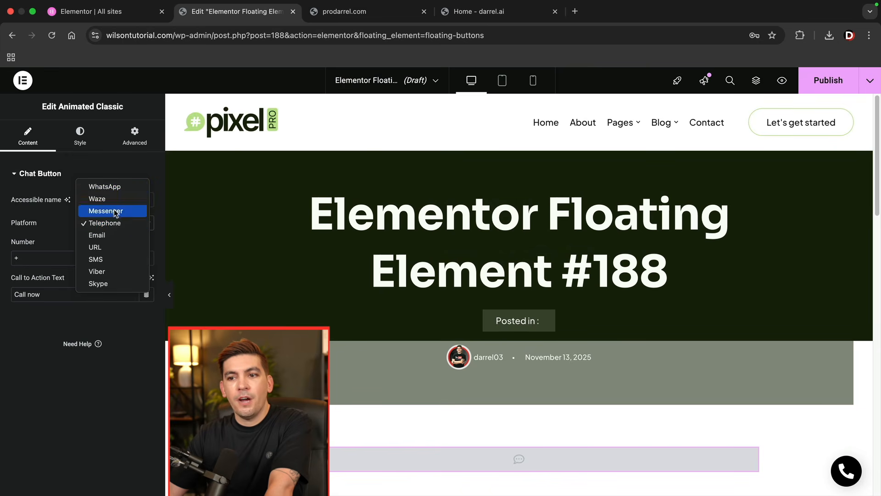
click(116, 187)
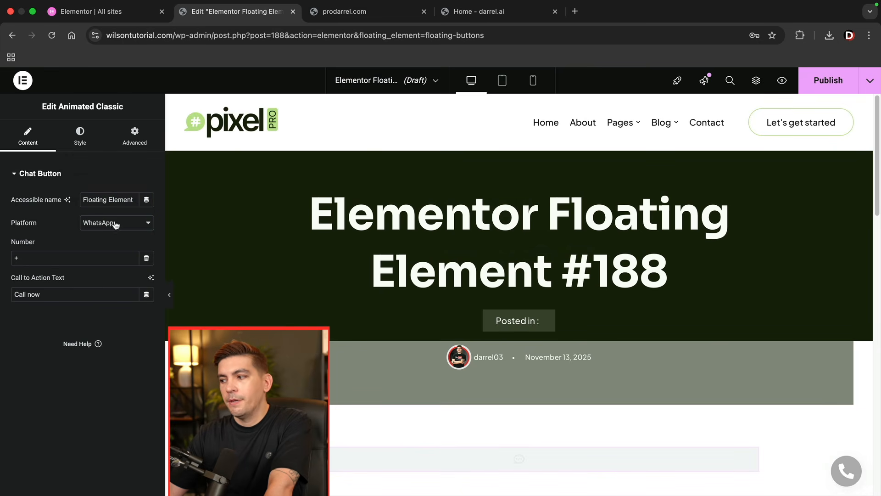
click(117, 223)
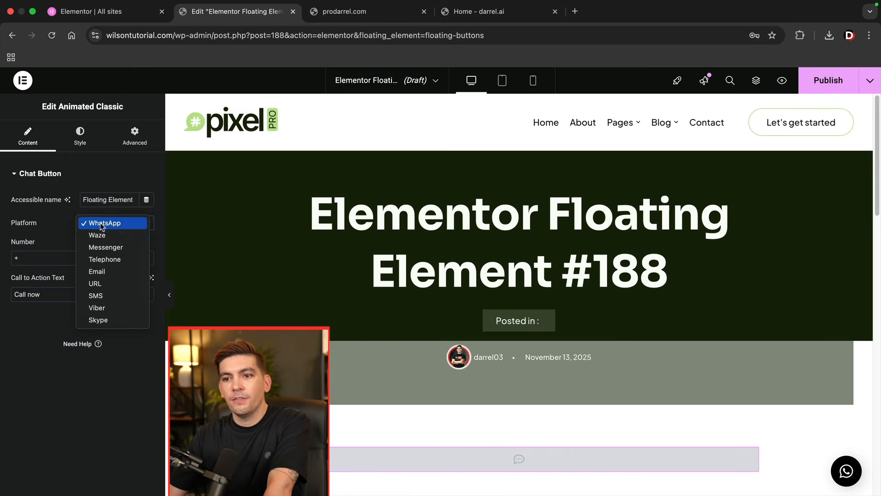
click(102, 257)
- Enter a phone number for the floating call button and preview it on the page
click(65, 255)
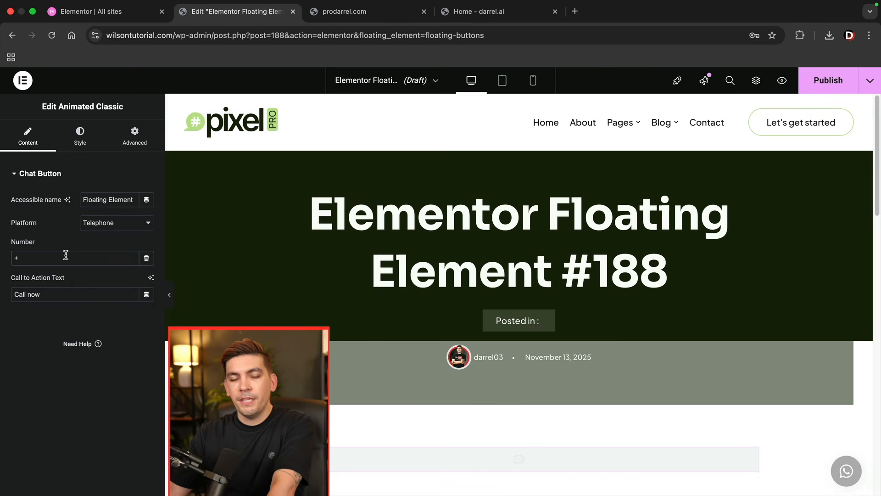
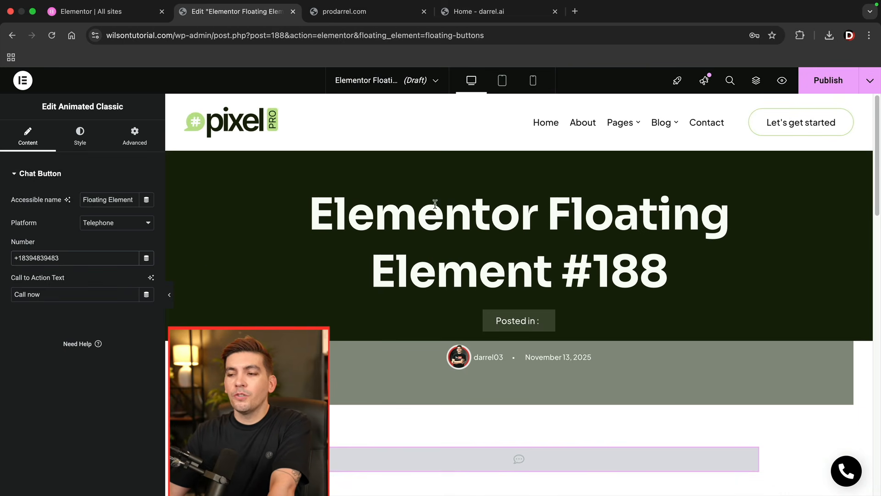
scroll(621, 231, down, 1)
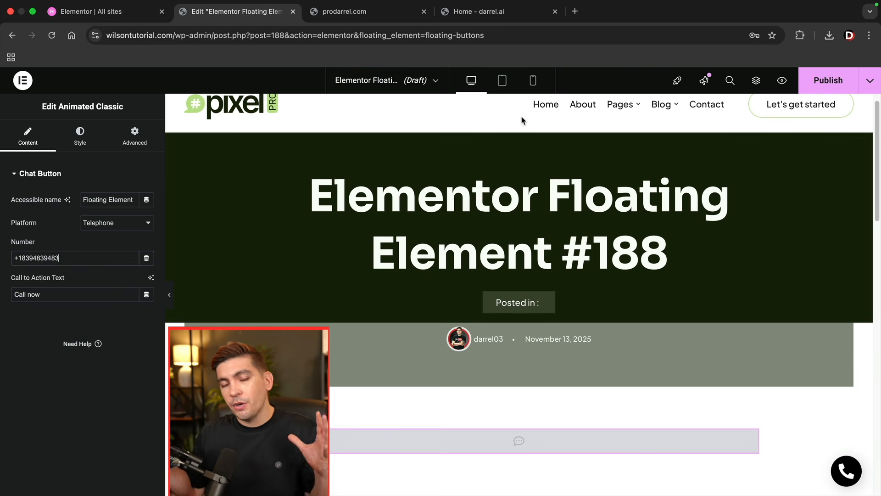
scroll(523, 120, down, 5)
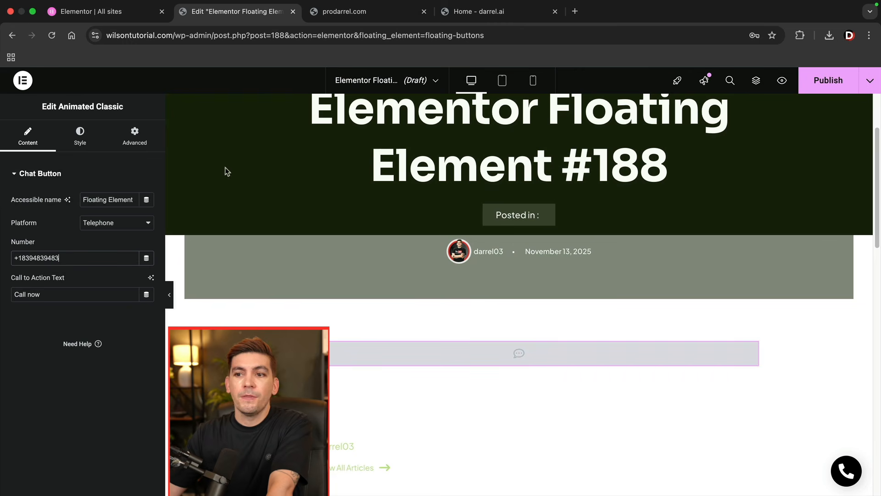
- Start publishing the floating button and add an include condition for the entire site
click(831, 82)
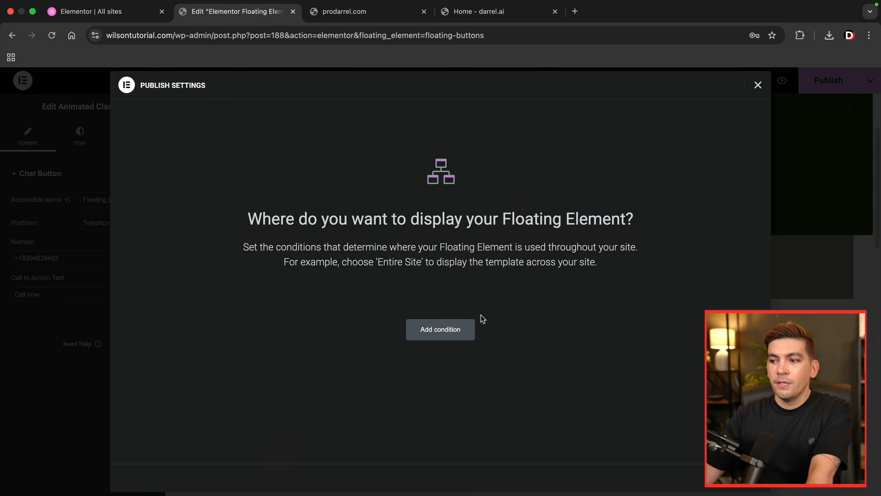
click(454, 330)
click(408, 309)
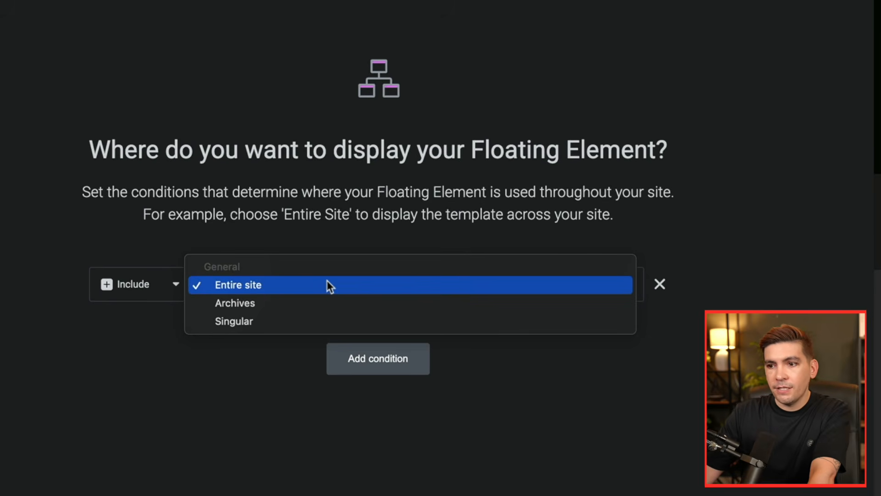
click(246, 286)
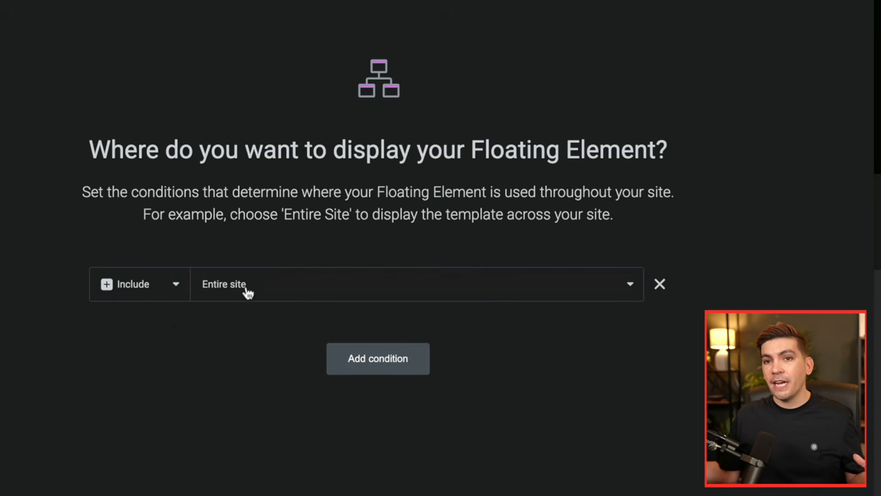
- Change the display condition to Singular, Pages, Home and save the published floating button
click(246, 288)
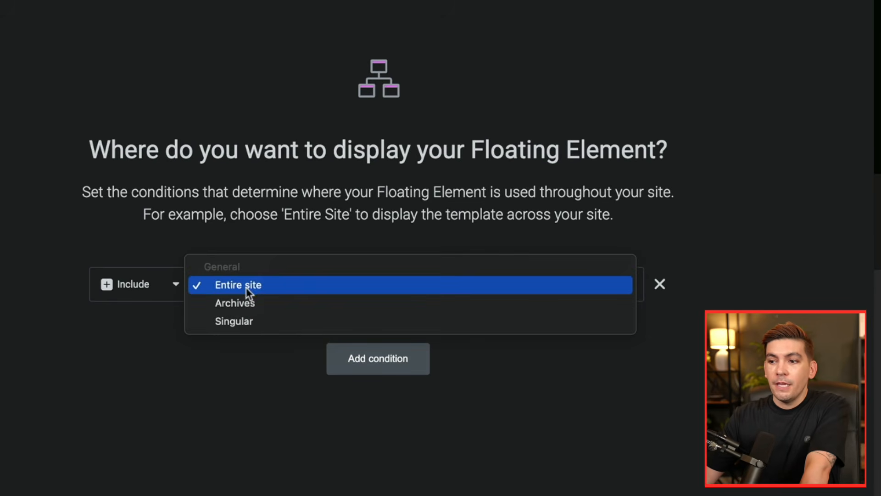
click(258, 320)
click(461, 286)
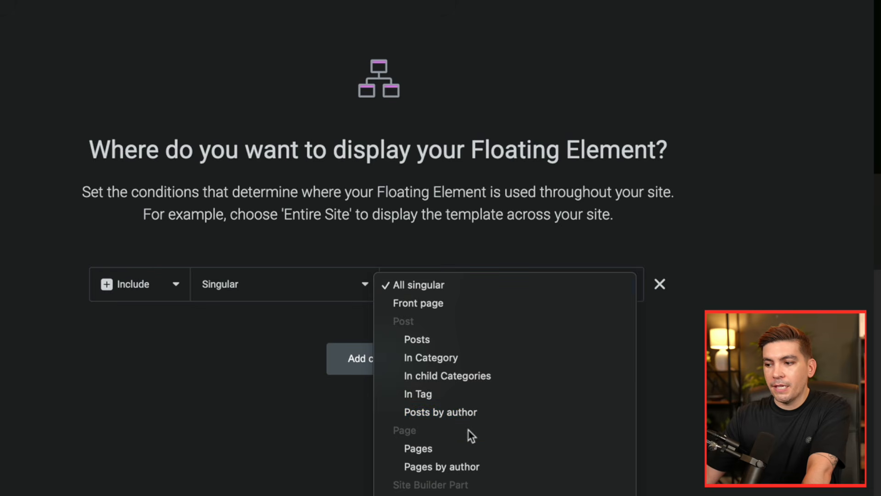
click(469, 443)
click(553, 293)
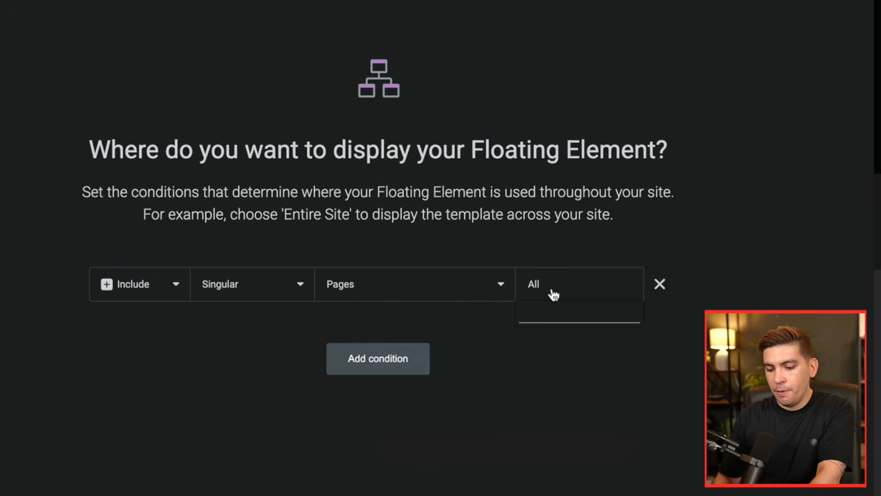
text(home)
click(551, 338)
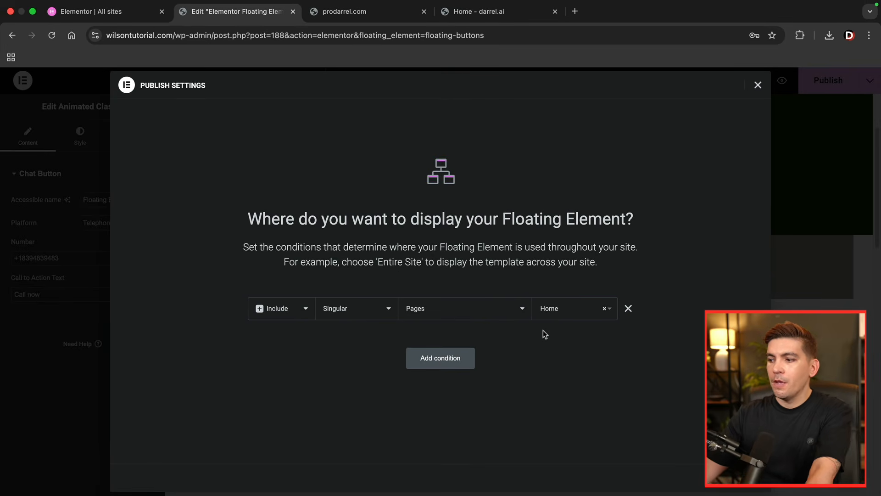
click(740, 477)
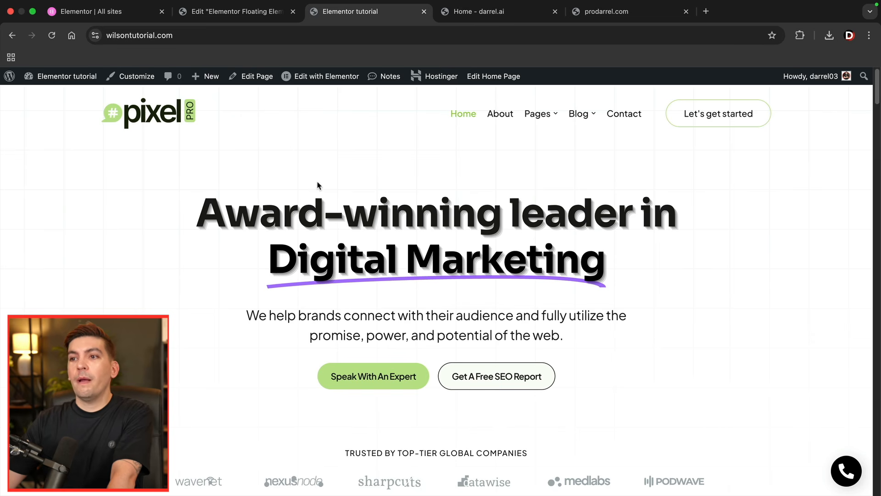
- Test the Call now button on the live home page, decline opening FaceTime and close the blank tab
click(839, 473)
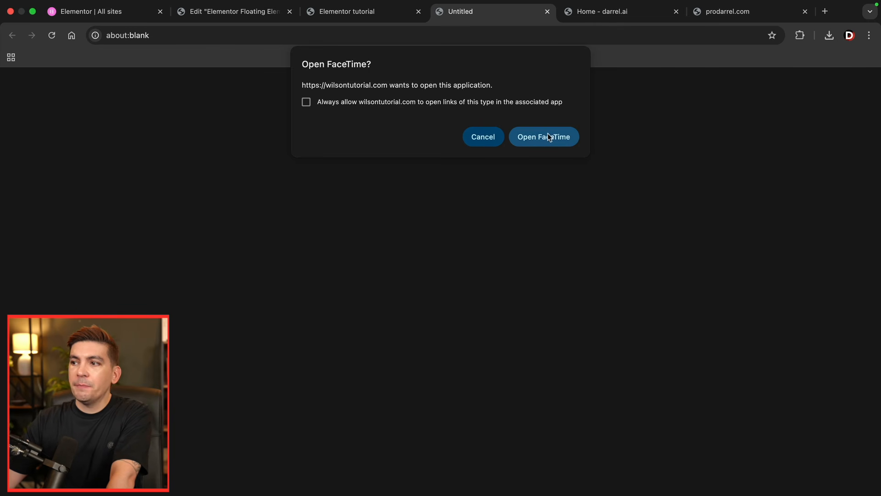
click(484, 137)
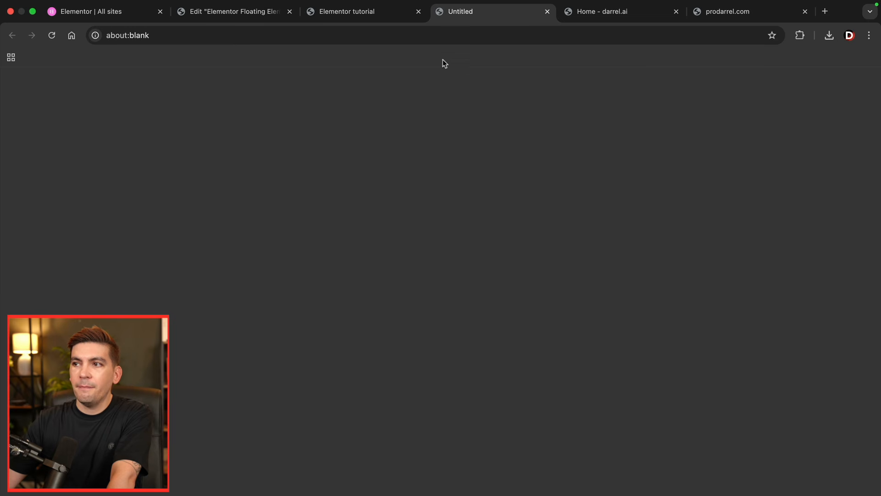
click(547, 11)
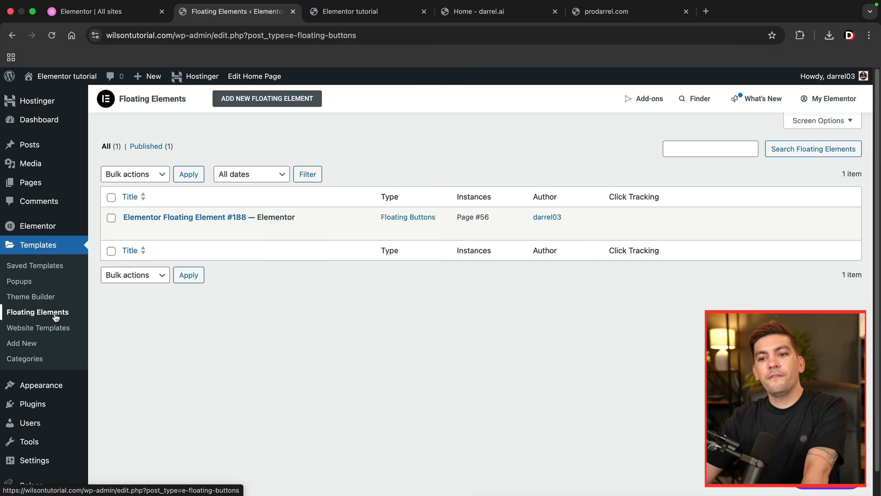
- Create another floating element of the Floating Bars type
click(275, 99)
click(414, 265)
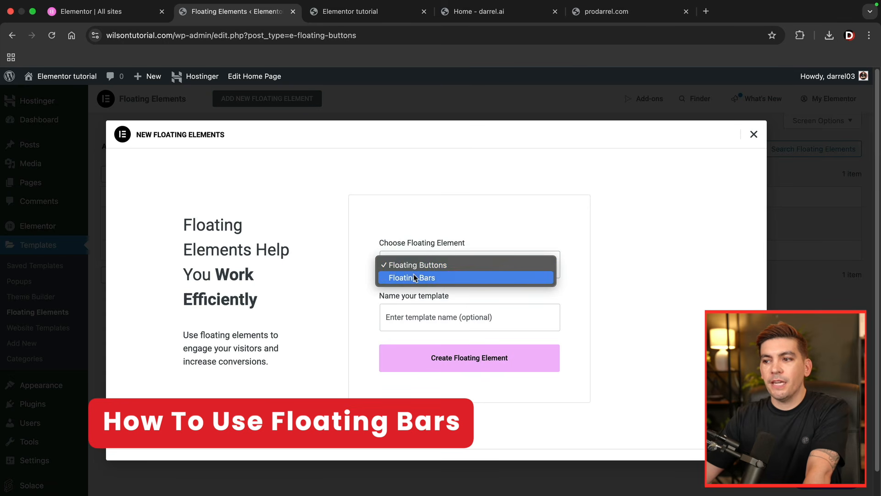
click(412, 278)
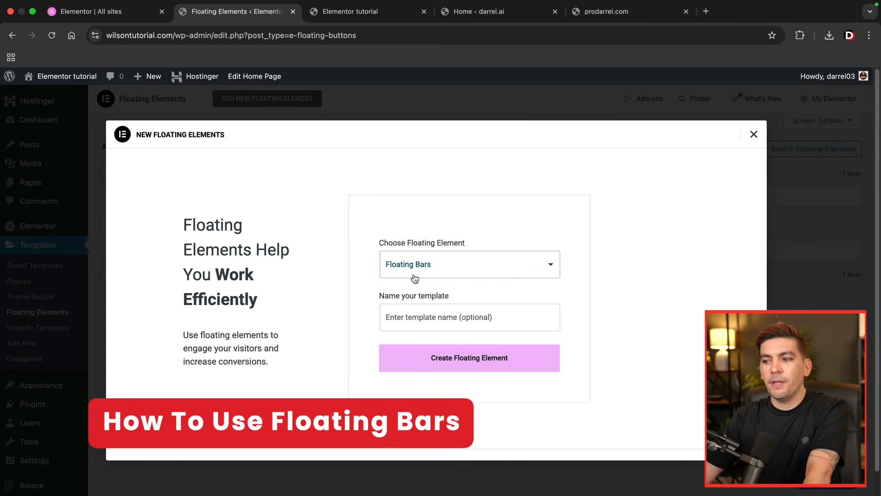
- Create the floating bar element and insert the dark blue "We're hiring" bar with the View positions button from the library
click(441, 364)
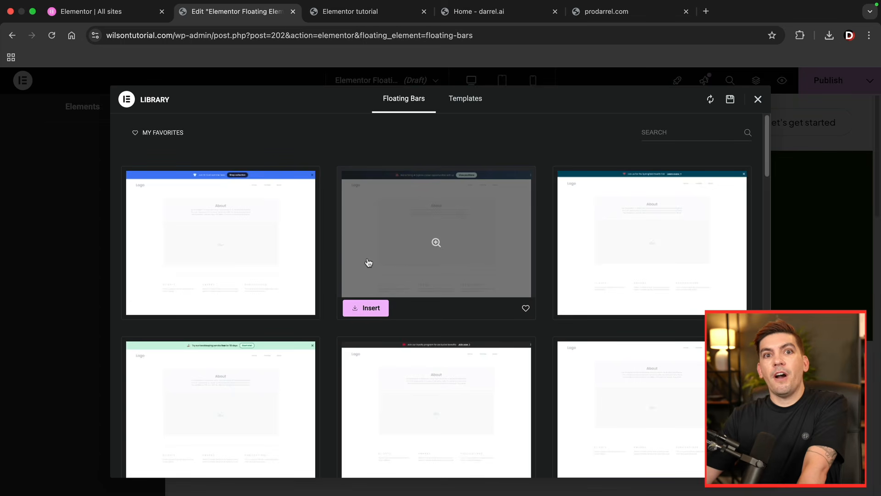
scroll(372, 260, down, 5)
scroll(374, 261, down, 10)
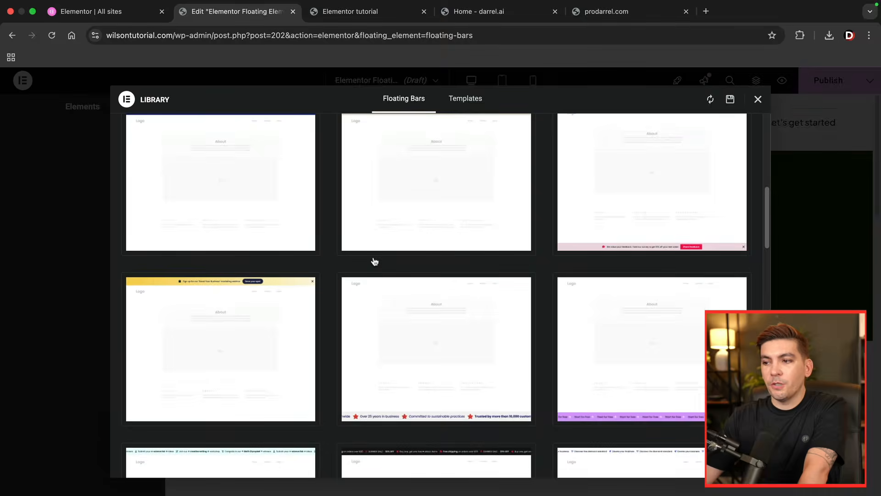
scroll(375, 261, down, 3)
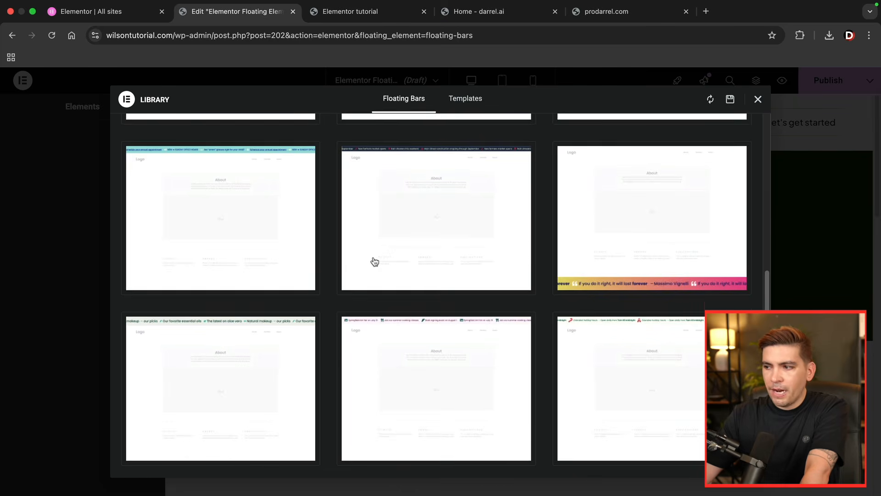
mouse_move(656, 274)
mouse_move(504, 329)
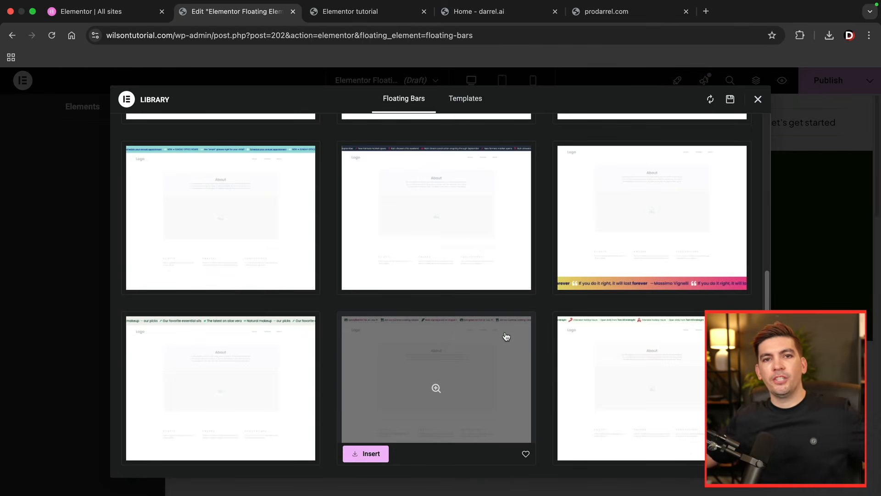
scroll(505, 337, down, 6)
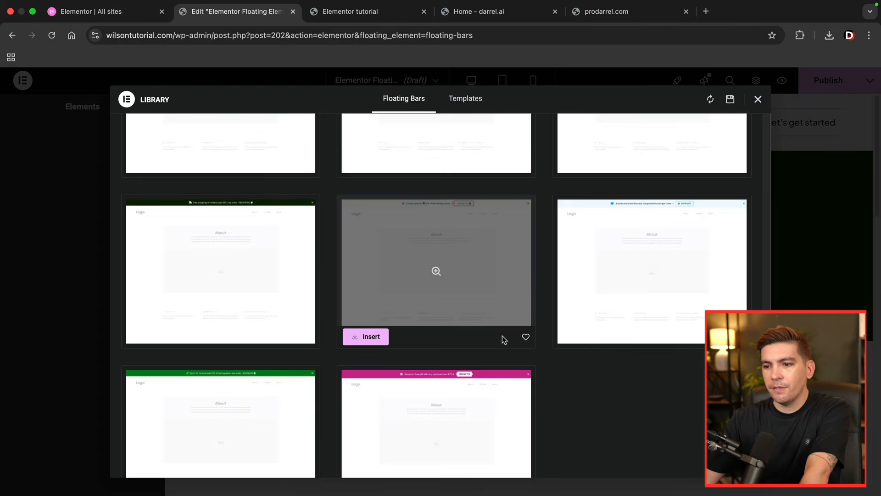
scroll(503, 340, up, 10)
mouse_move(472, 299)
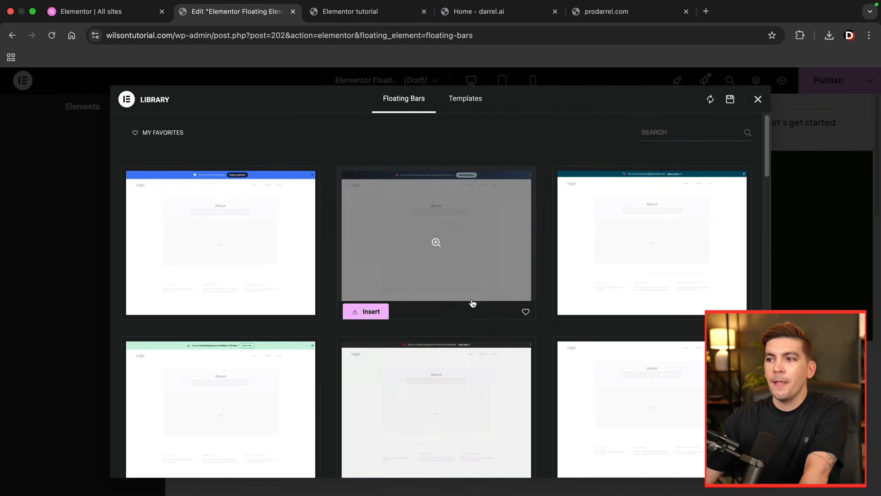
click(370, 309)
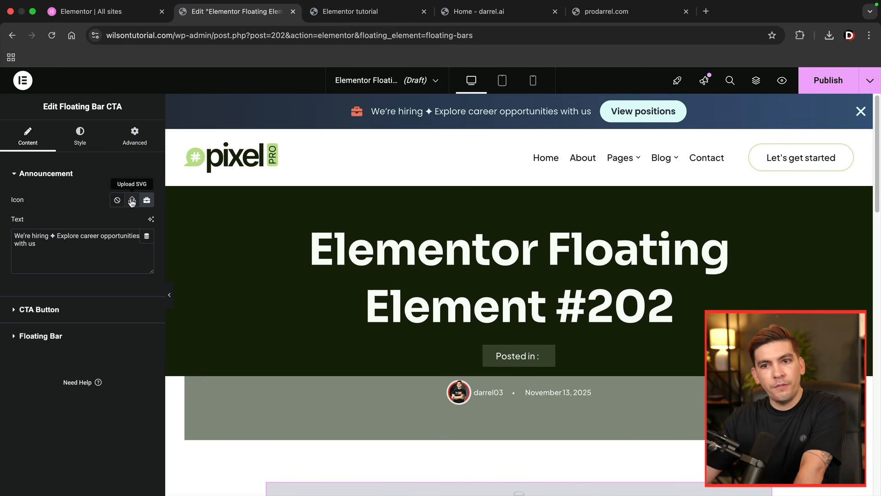
- Review the bar's announcement text, CTA button link, close button and announcement style settings
drag(77, 246, 10, 235)
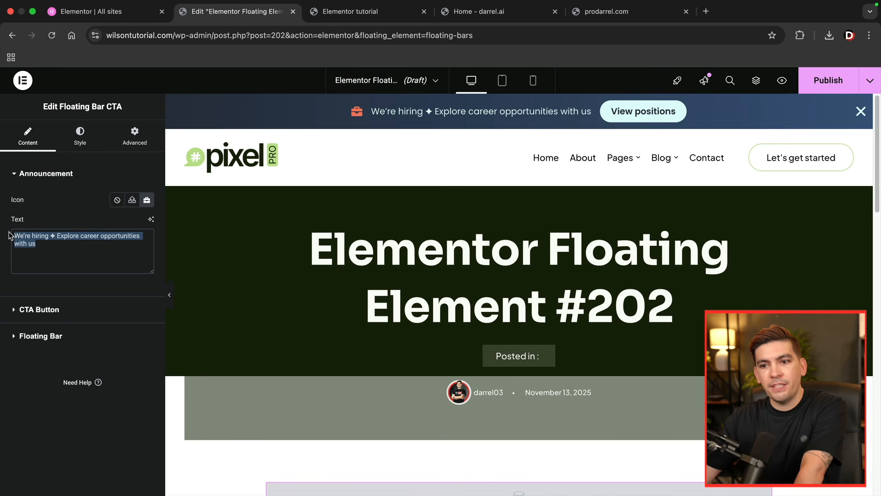
click(42, 310)
drag(67, 261, 2, 263)
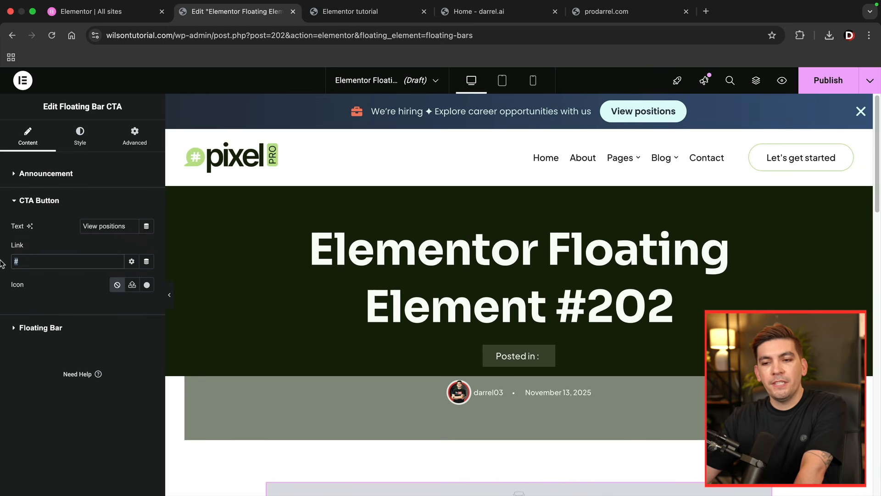
click(51, 328)
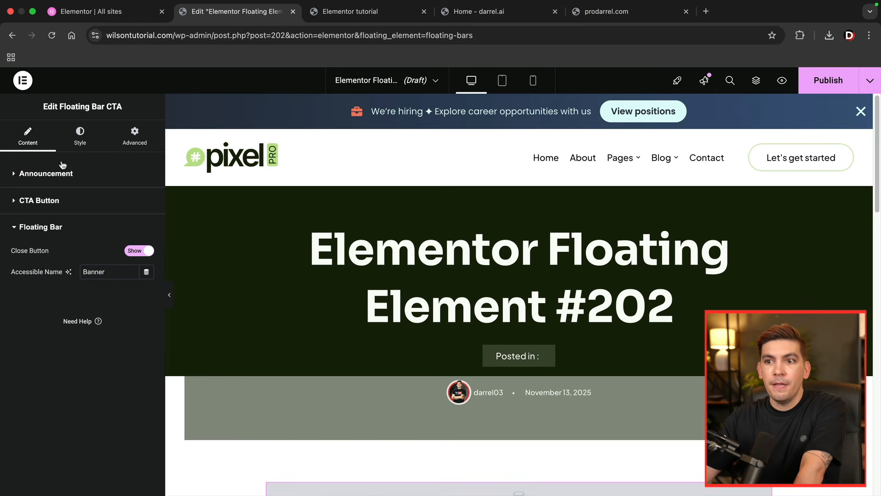
click(79, 141)
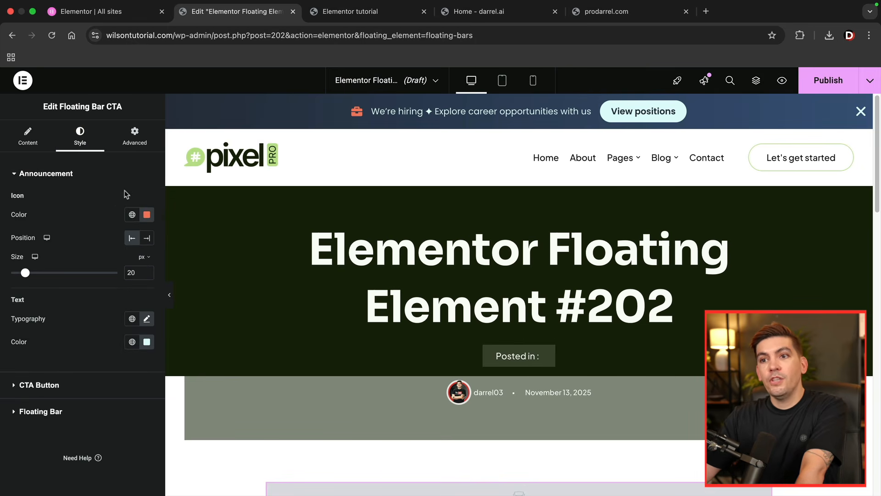
click(60, 385)
click(57, 206)
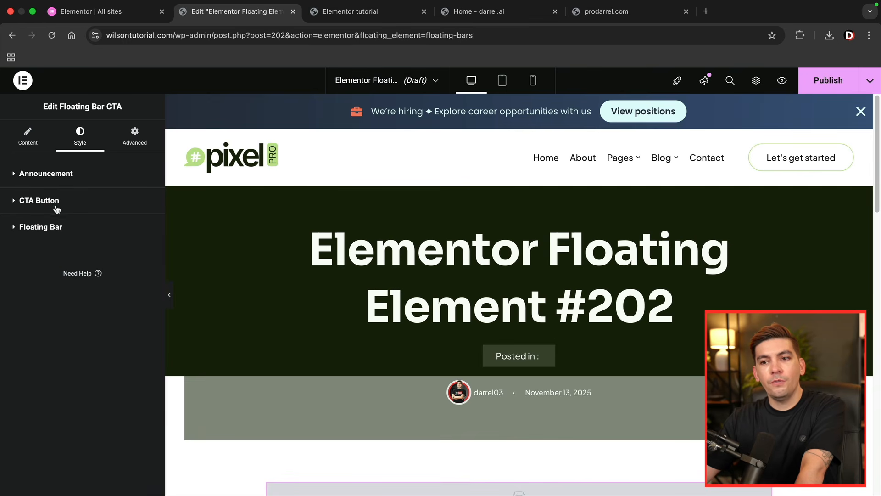
- Change the floating bar's close button color to a bright cyan
click(59, 228)
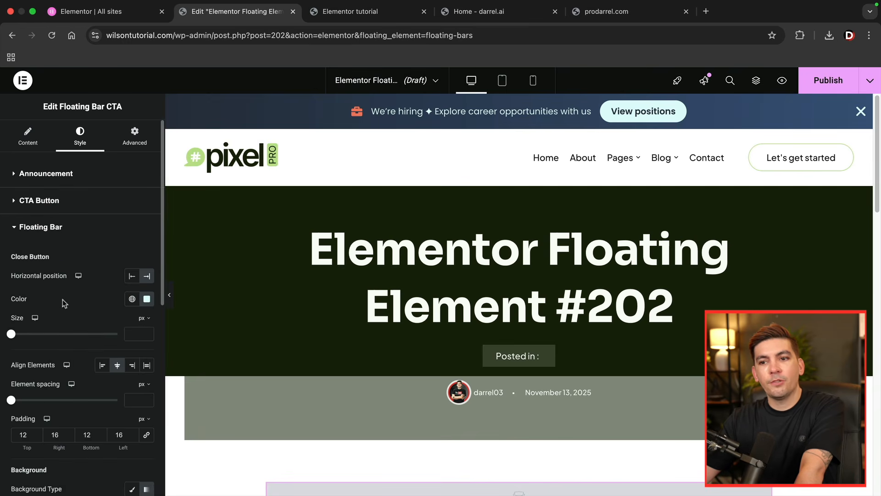
click(147, 299)
click(189, 355)
drag(189, 354, 191, 359)
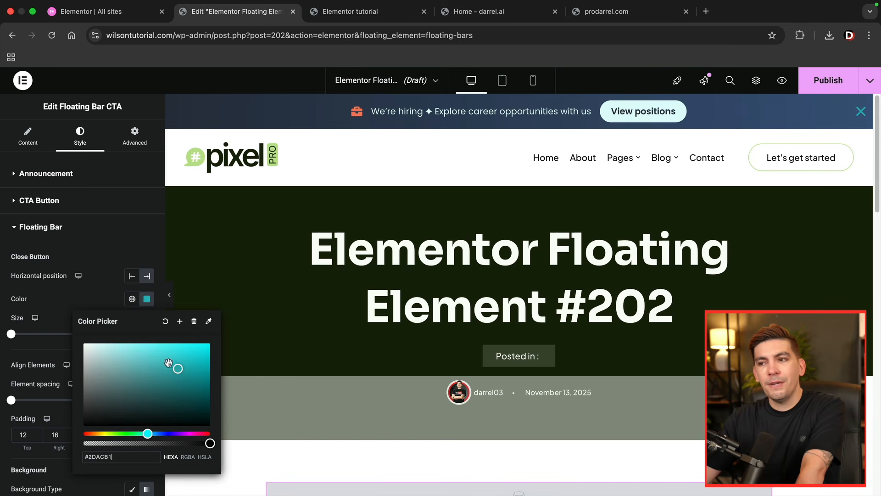
click(96, 296)
click(58, 226)
click(47, 172)
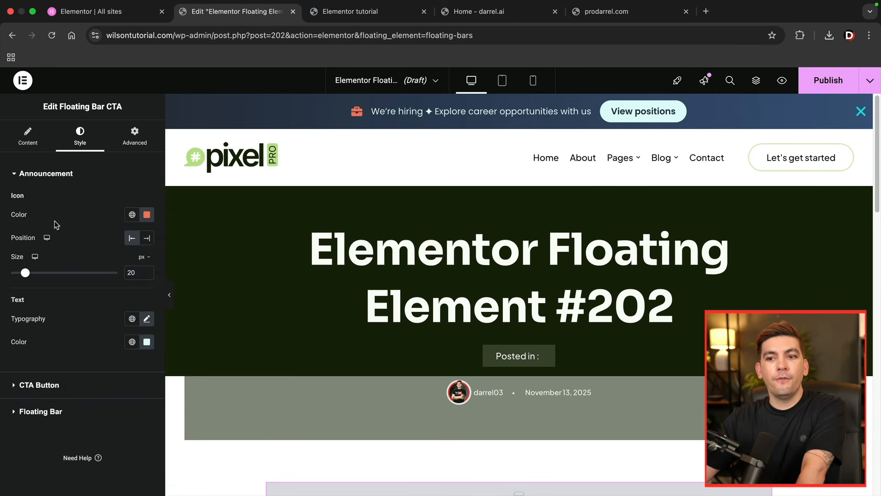
- Publish the floating bar with a display condition for the entire site
click(27, 137)
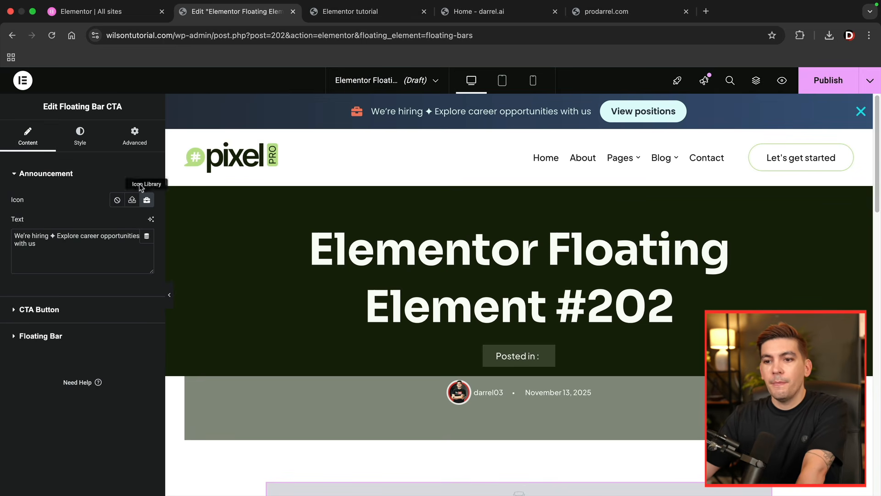
click(822, 83)
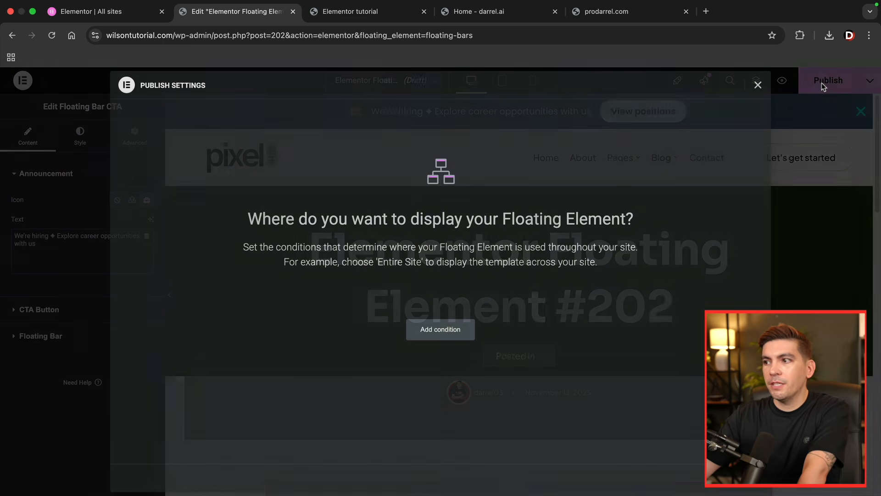
click(447, 329)
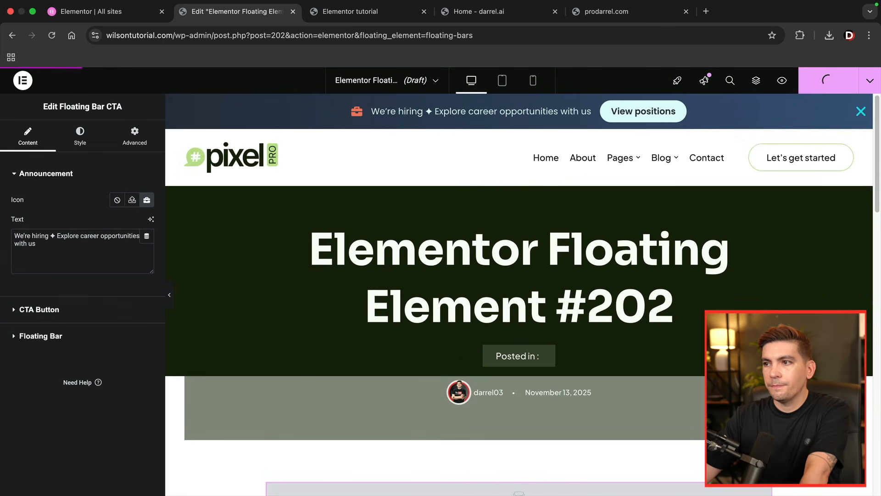
- Reload the live home page to check the floating bar and dismiss it with its close button
click(349, 12)
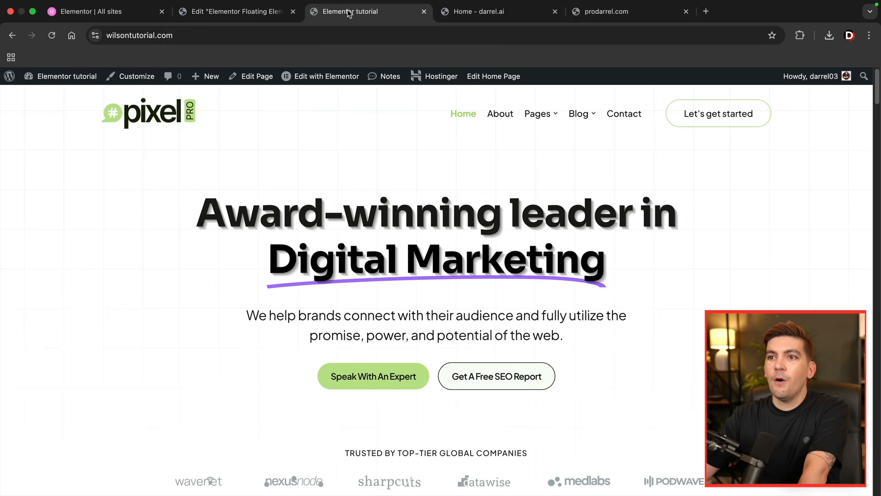
click(52, 35)
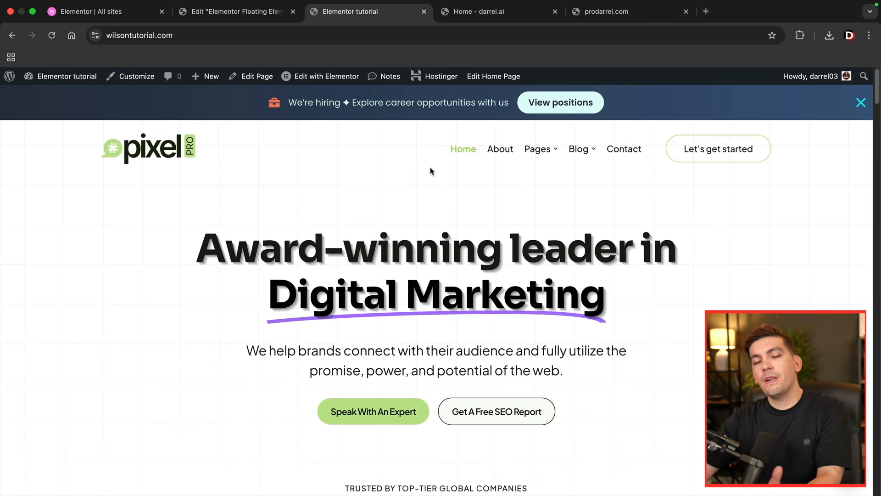
click(861, 103)
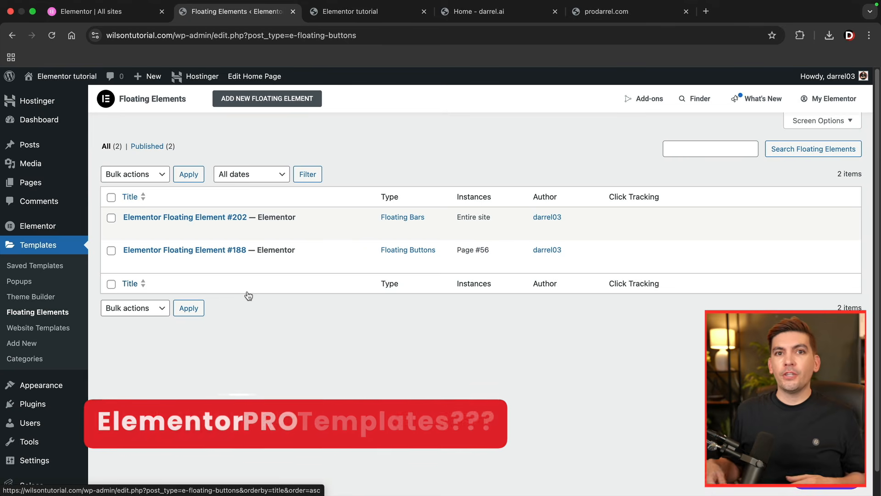
- Open Elementor's Website Templates library and browse the available template kits
click(44, 328)
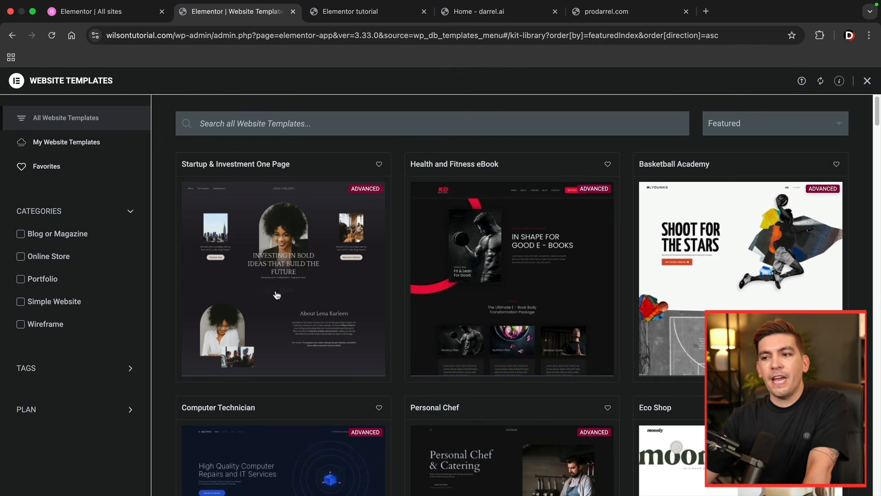
scroll(262, 295, down, 8)
scroll(294, 292, down, 13)
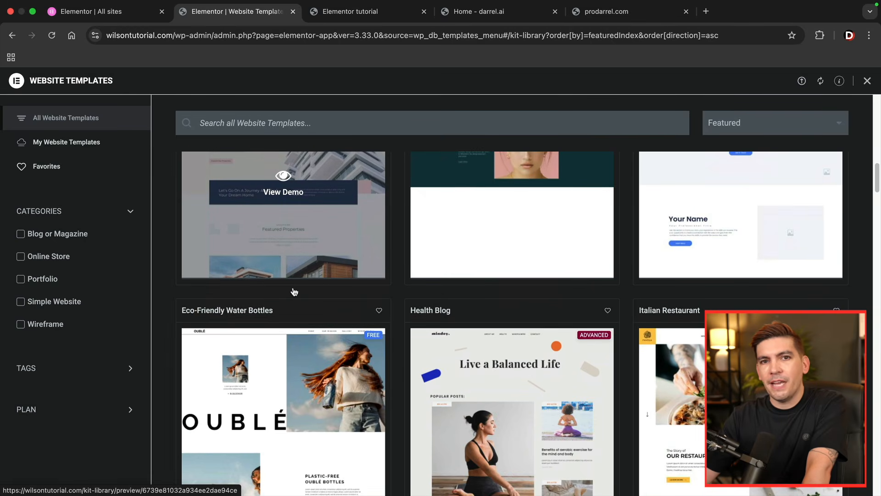
scroll(295, 292, down, 8)
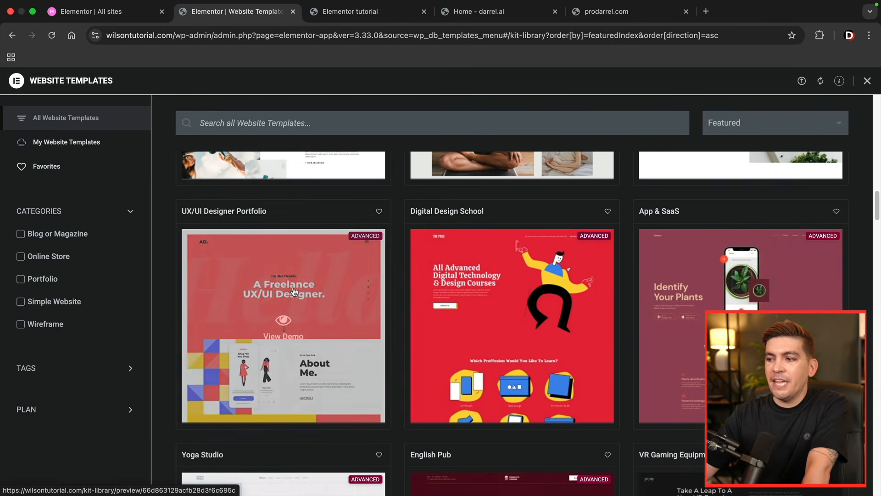
scroll(294, 292, down, 12)
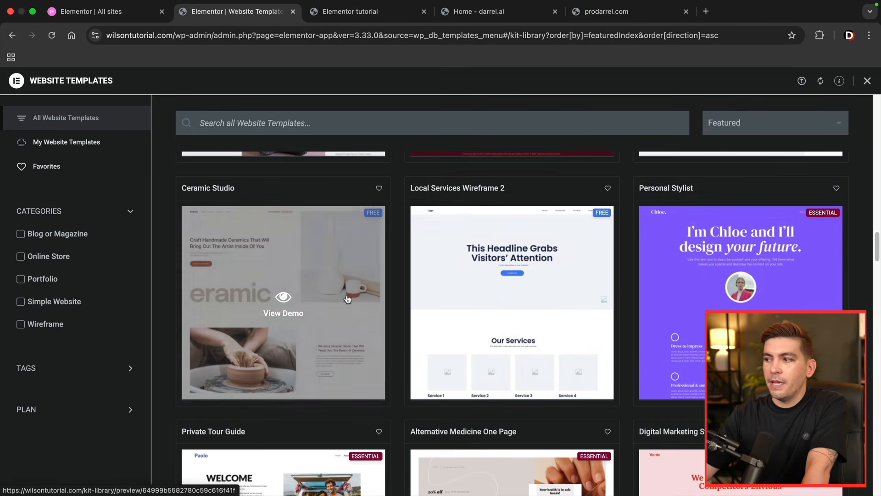
drag(878, 258, 880, 289)
mouse_move(875, 355)
mouse_down()
mouse_move(865, 485)
mouse_move(877, 454)
mouse_move(877, 156)
mouse_up()
click(863, 482)
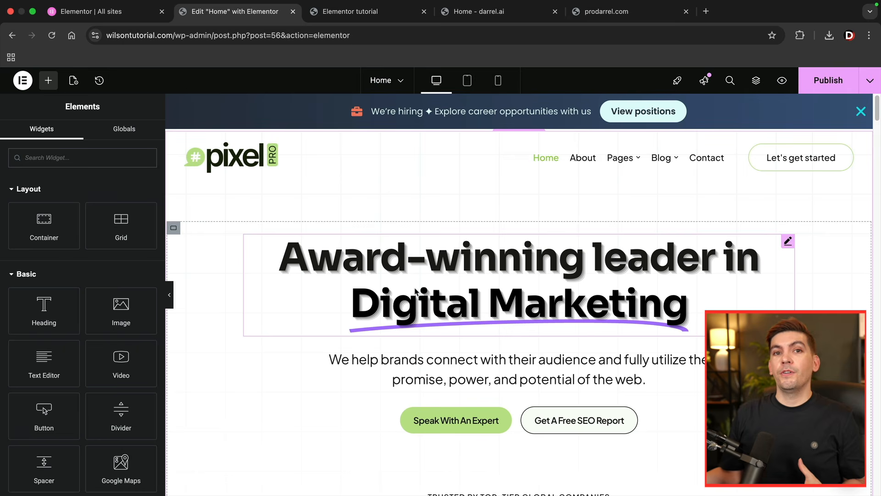
- Open the template library from a new section above the empty container below the home page's client logos and browse the blocks
scroll(415, 294, down, 5)
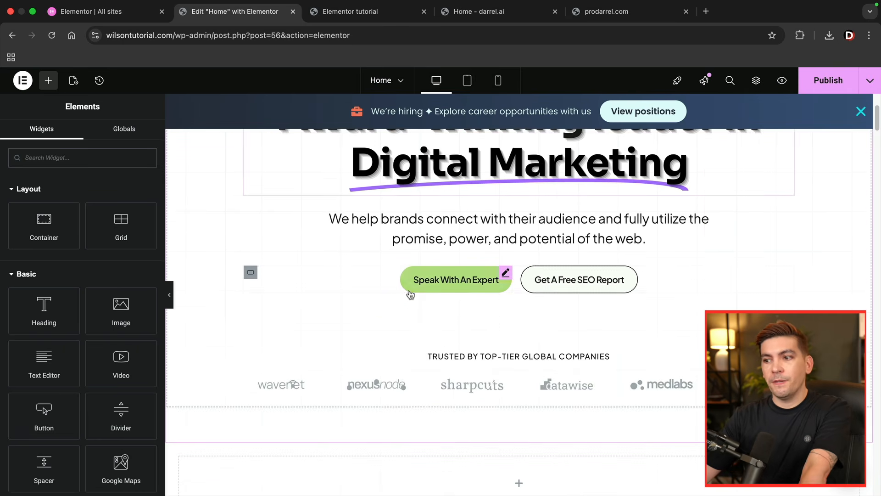
scroll(505, 361, down, 1)
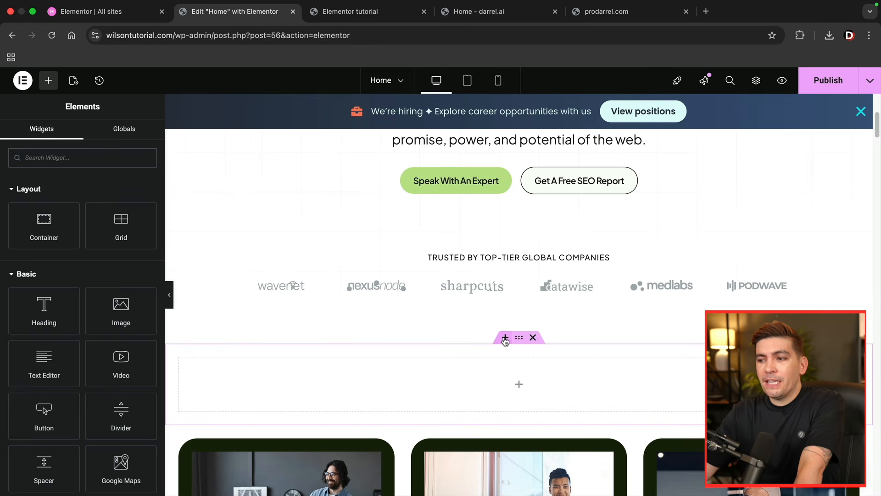
click(505, 339)
click(519, 285)
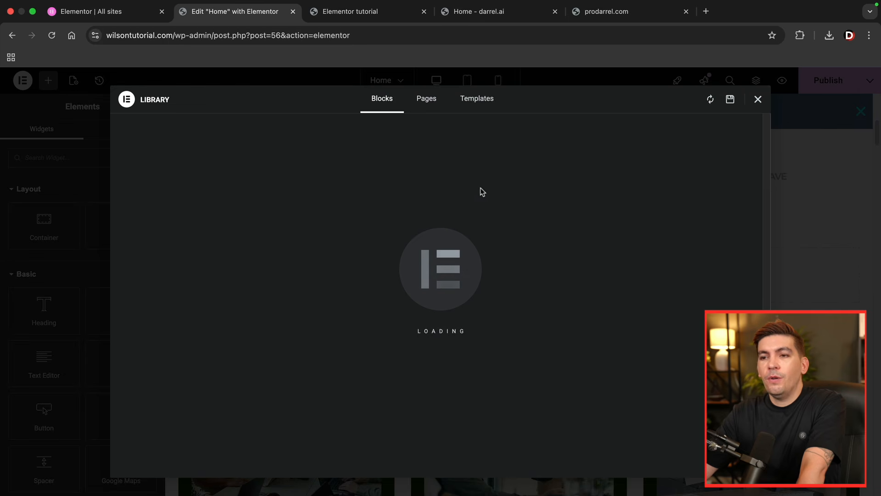
scroll(397, 340, down, 10)
scroll(414, 337, down, 5)
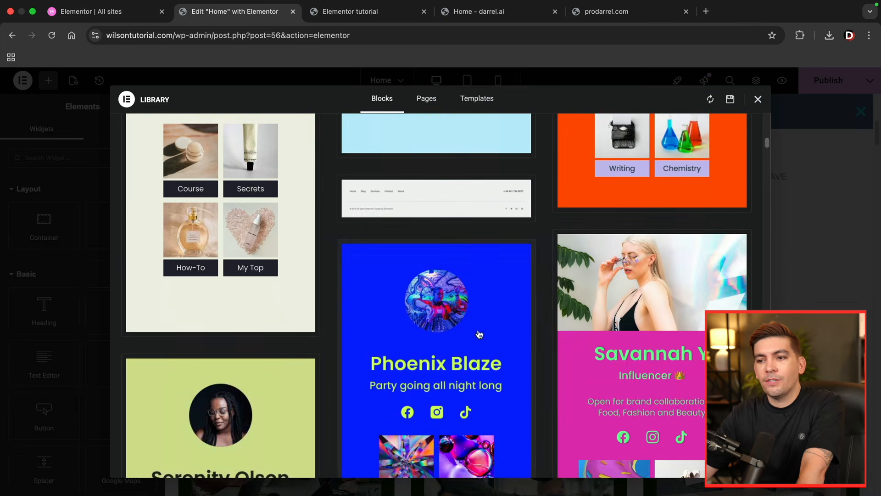
drag(766, 147, 704, 108)
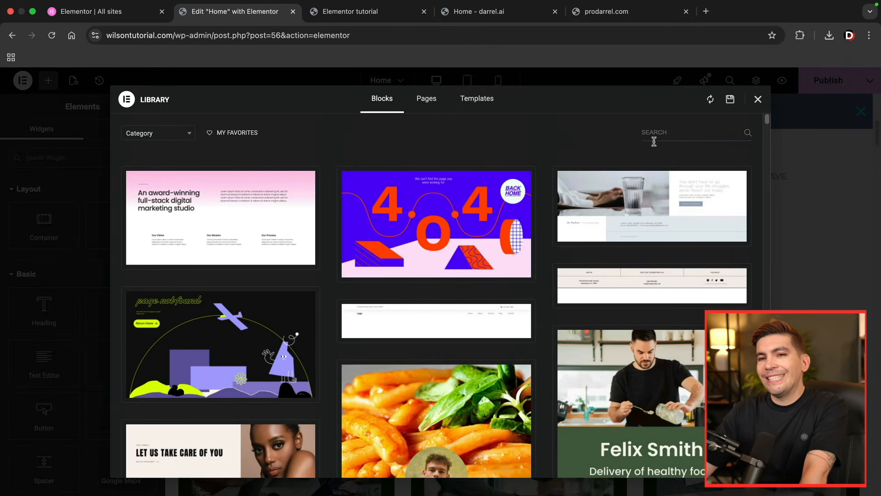
- Browse the full-page templates in the library
click(427, 101)
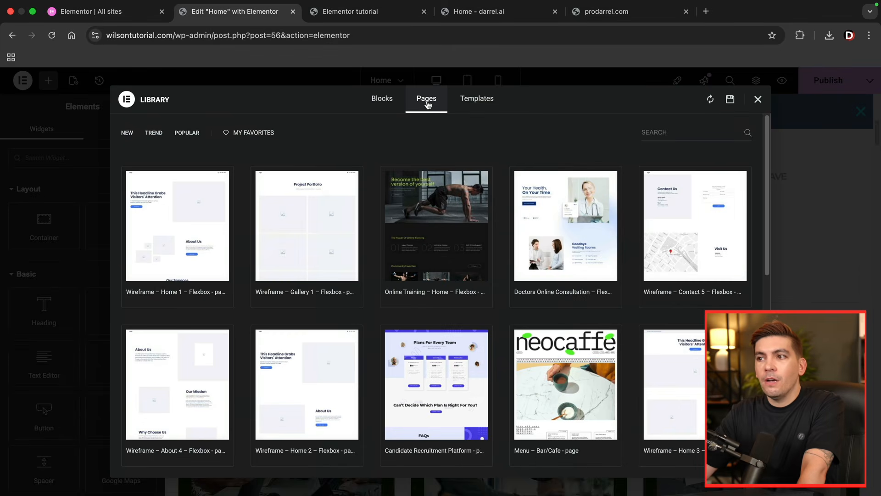
scroll(456, 340, down, 3)
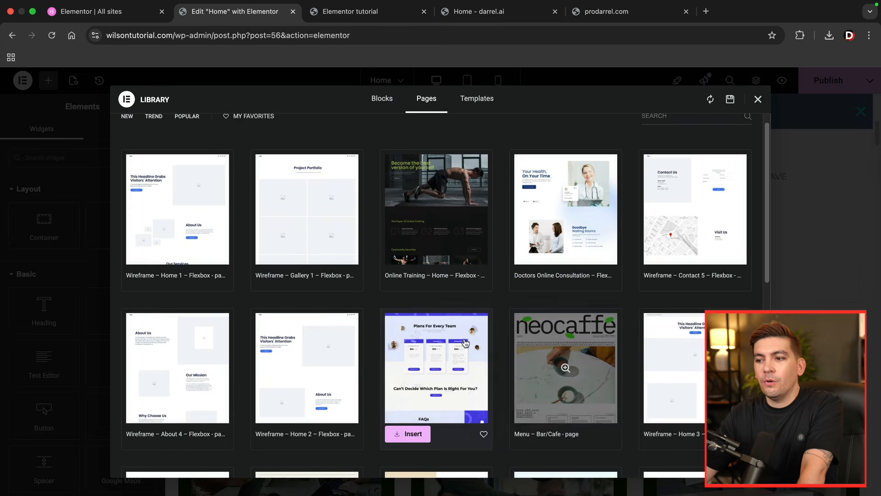
scroll(455, 340, down, 6)
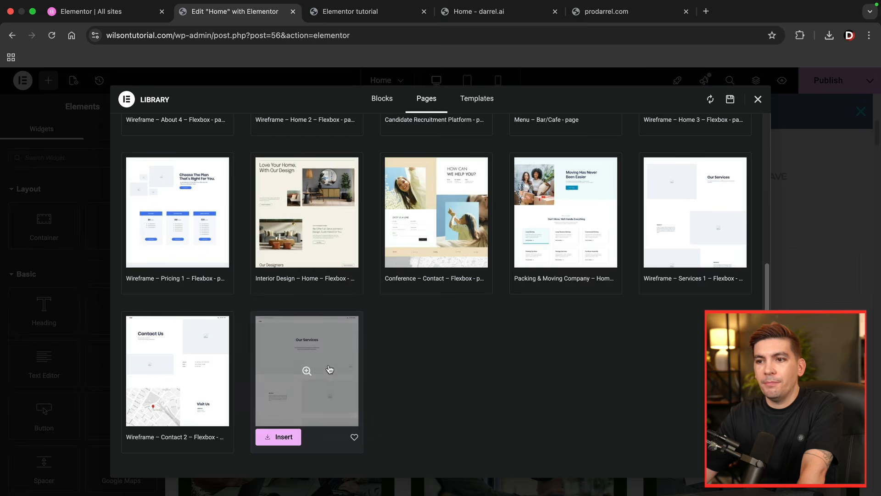
scroll(351, 374, up, 5)
scroll(352, 375, up, 4)
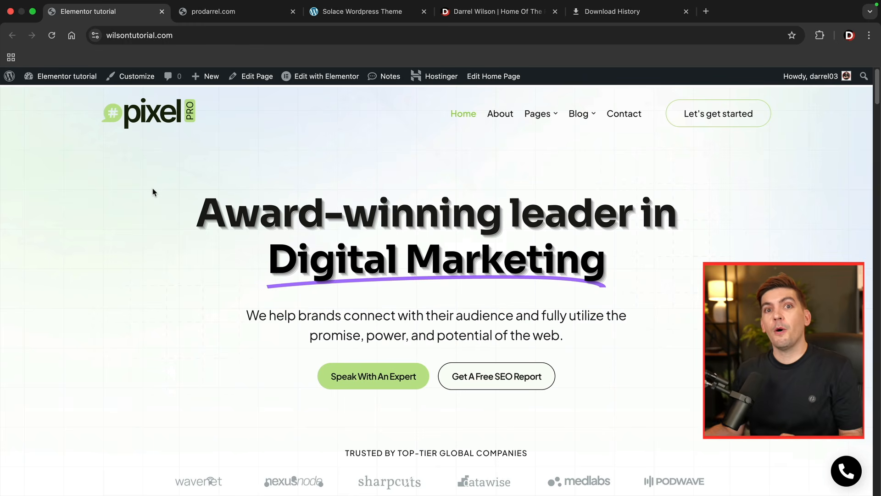
- Create a new Popup template named "Main Pop Up" from the site dashboard's Elementor popups
mouse_move(64, 76)
click(62, 98)
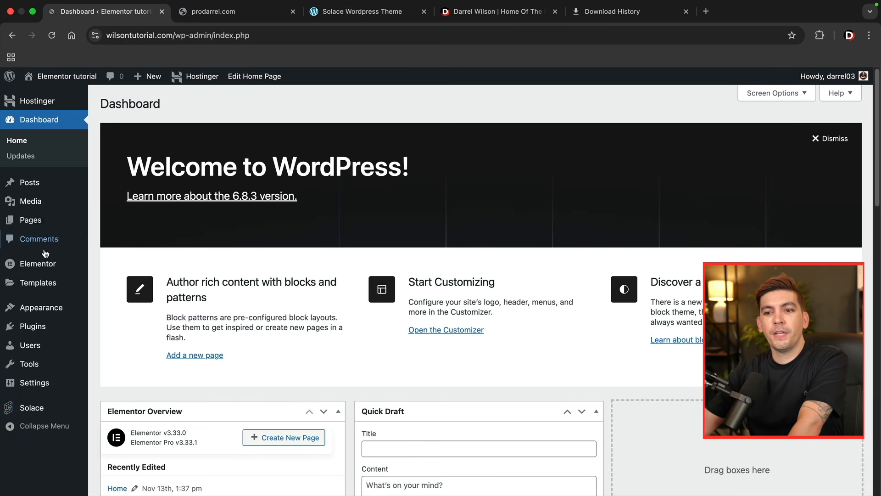
mouse_move(39, 282)
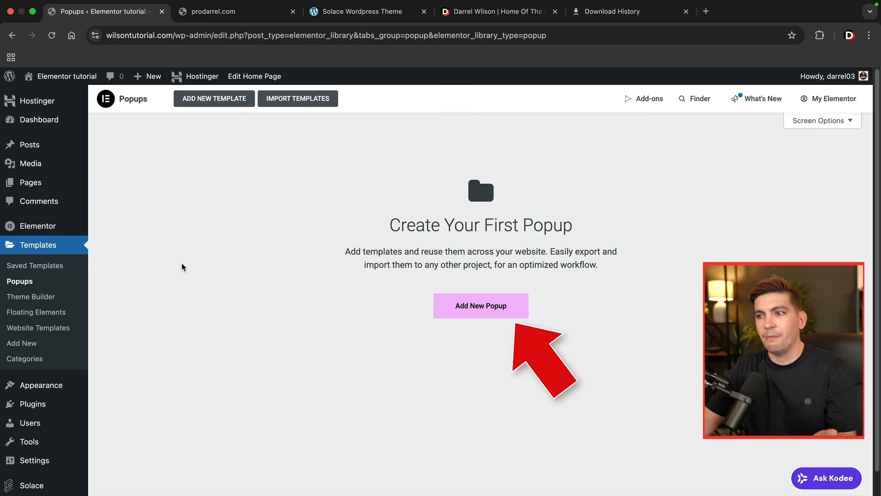
click(476, 307)
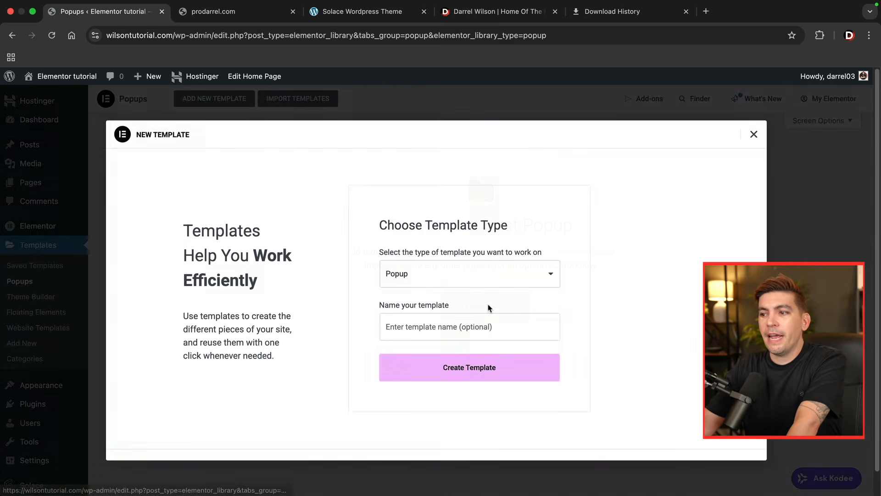
click(480, 274)
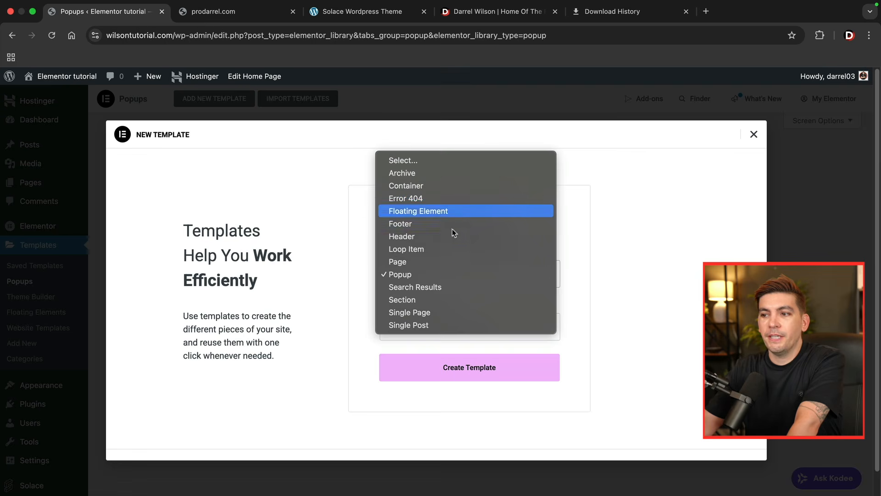
click(417, 275)
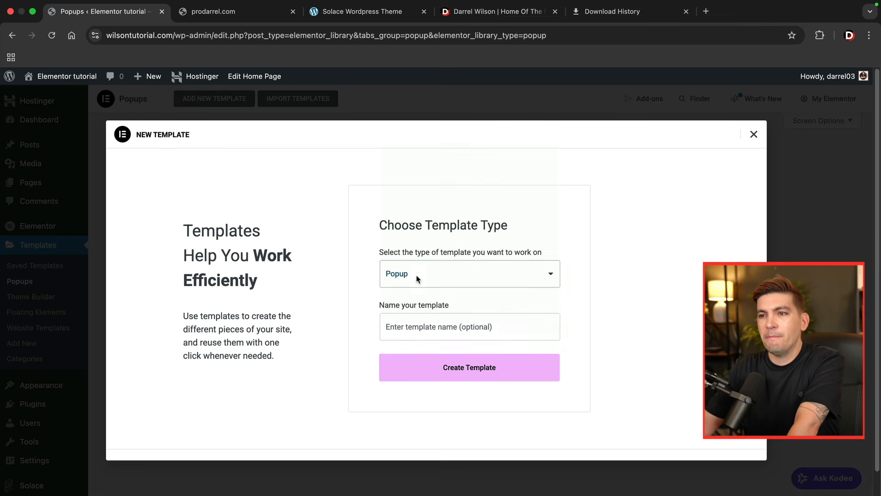
click(434, 331)
text(Ma)
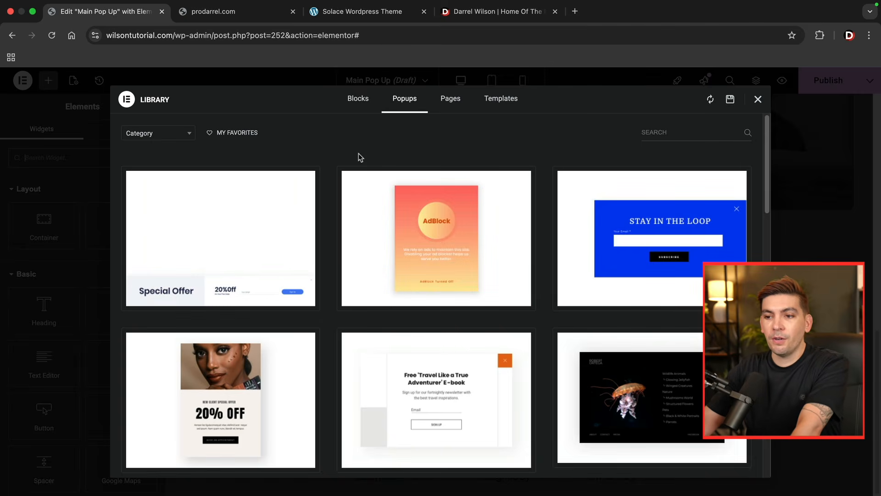
- Insert the "UI/UX Fundamentals 25% OFF" popup design from the popup template library
scroll(345, 172, down, 10)
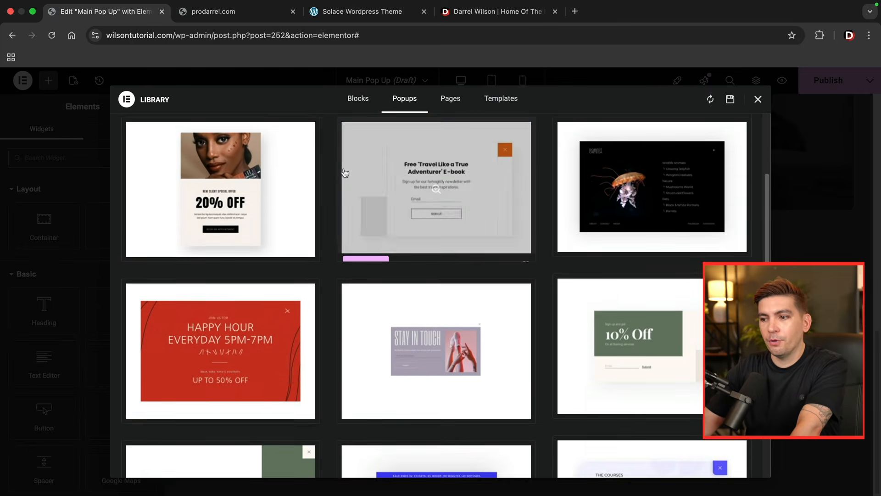
scroll(346, 173, down, 3)
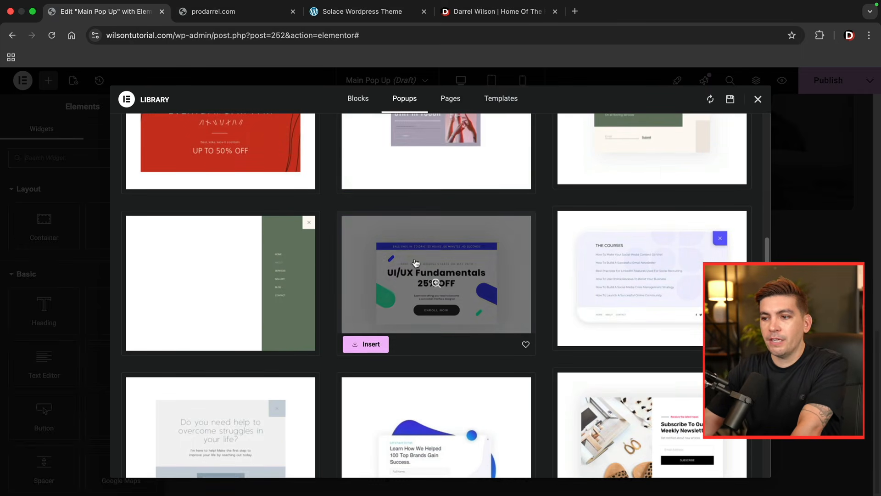
click(368, 345)
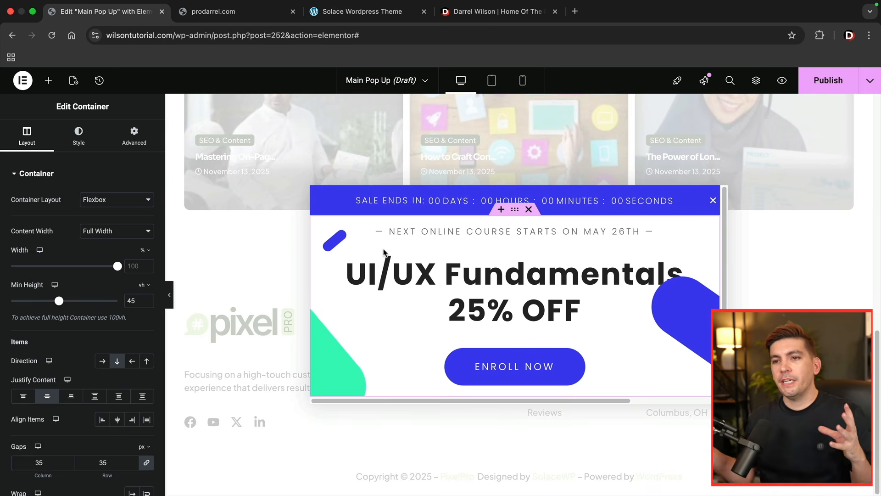
- Try a Text Editor widget above the popup's "UI/UX Fundamentals" heading and delete it again
click(49, 82)
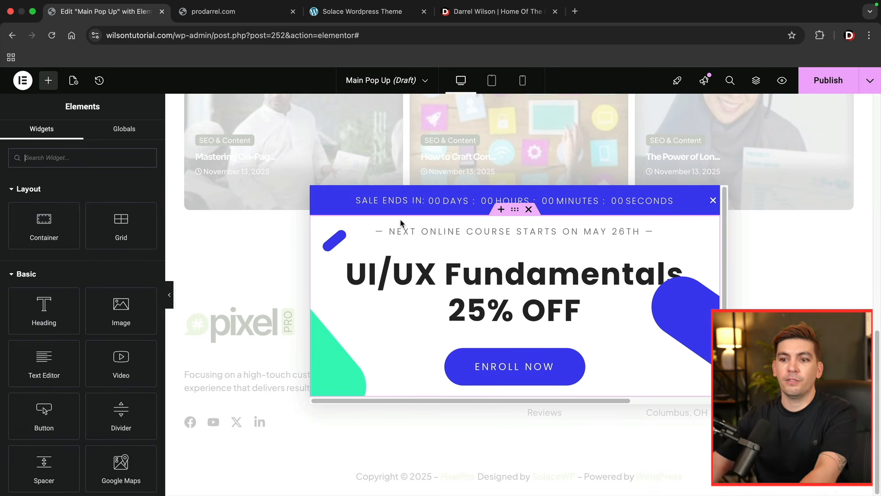
drag(43, 365, 478, 290)
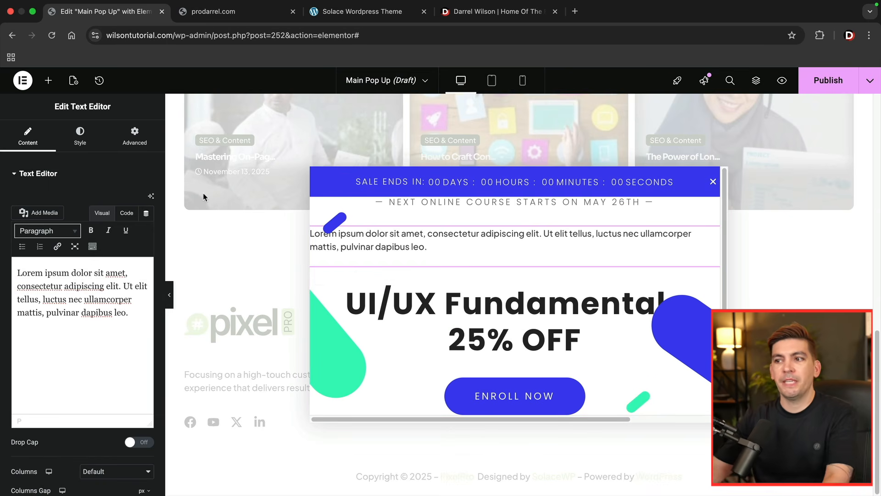
right_click(375, 238)
click(398, 482)
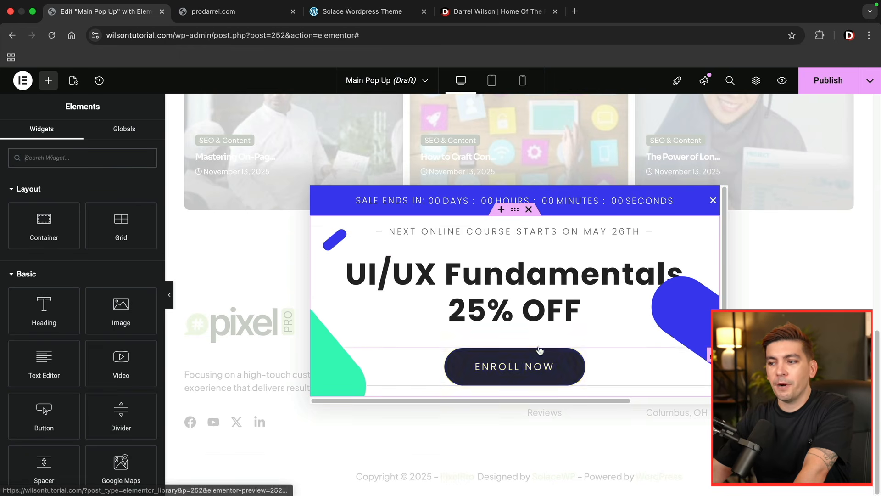
- In the popup's publish settings, include the entire site as the display condition and trigger the popup on page load within 5 seconds
click(824, 82)
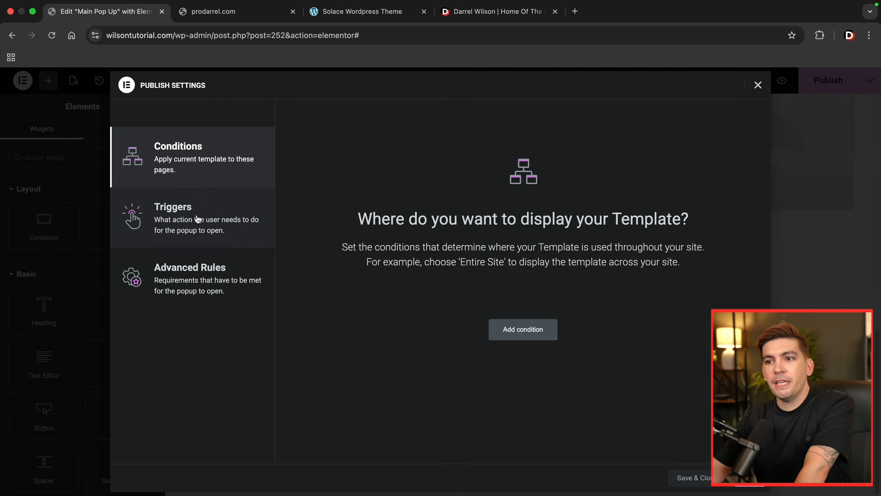
click(520, 334)
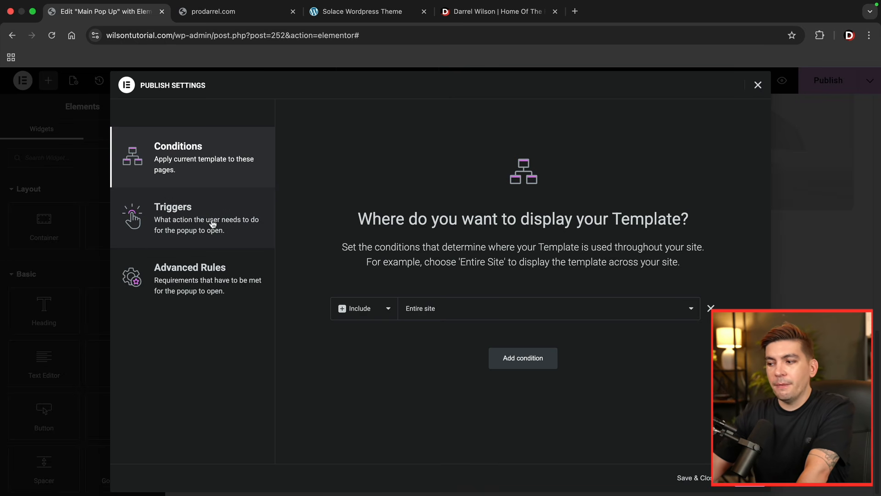
click(749, 478)
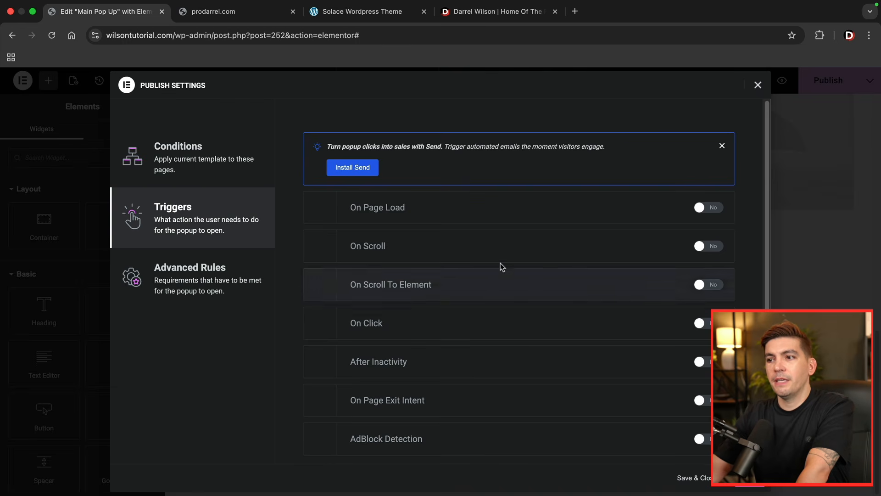
click(723, 146)
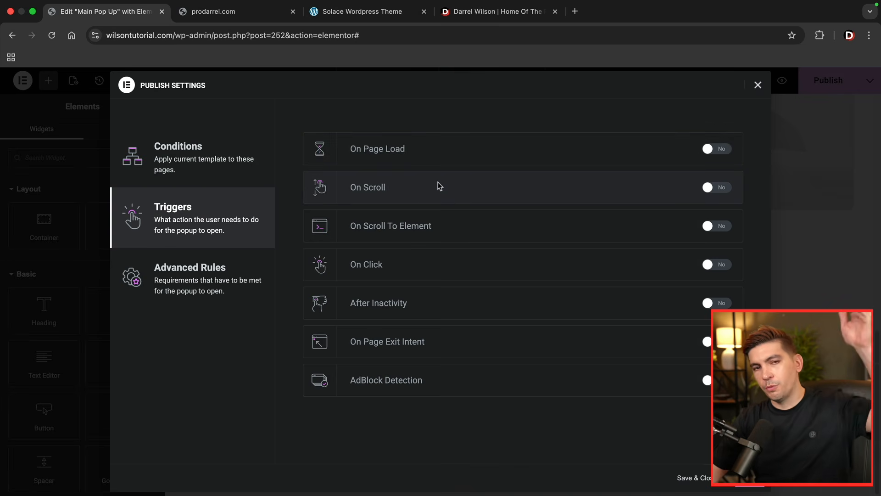
click(717, 148)
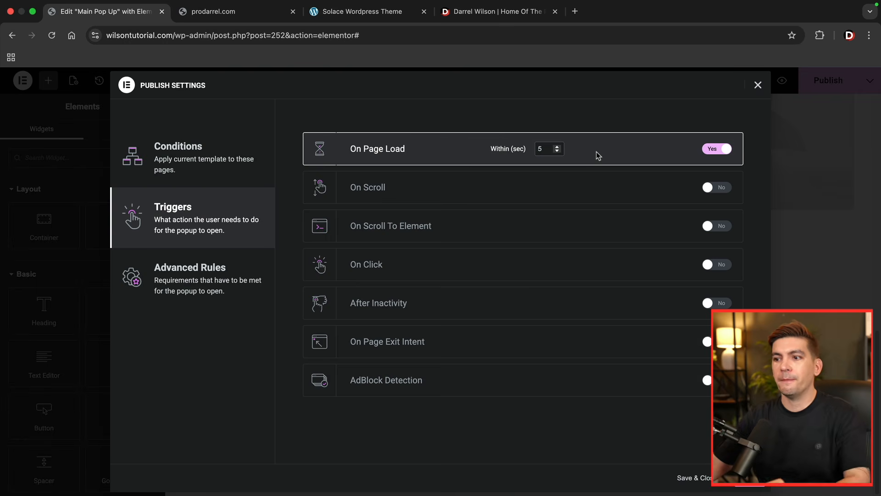
- Add the advanced rule that shows the popup up to 3 times, persisting and counted on open, and publish the popup
click(190, 274)
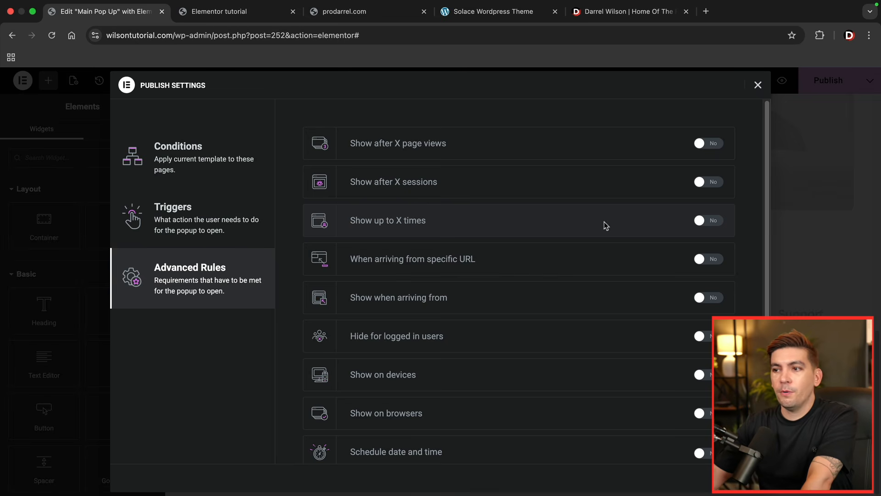
click(710, 222)
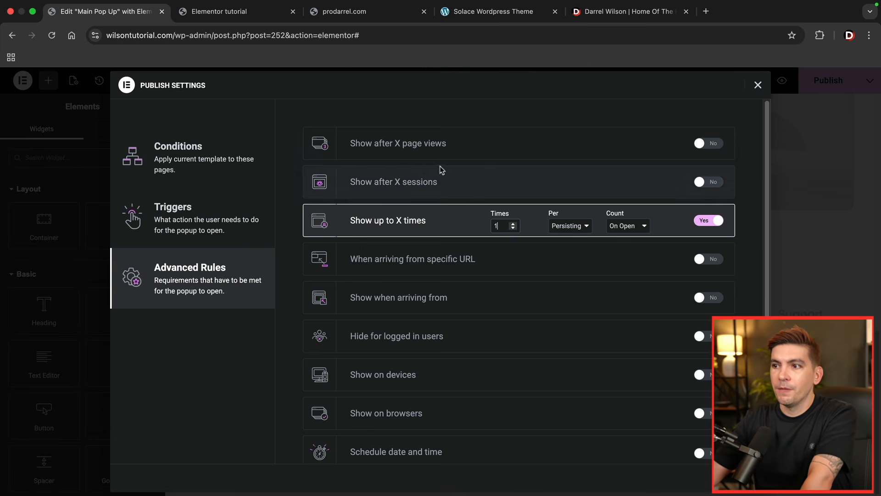
click(703, 144)
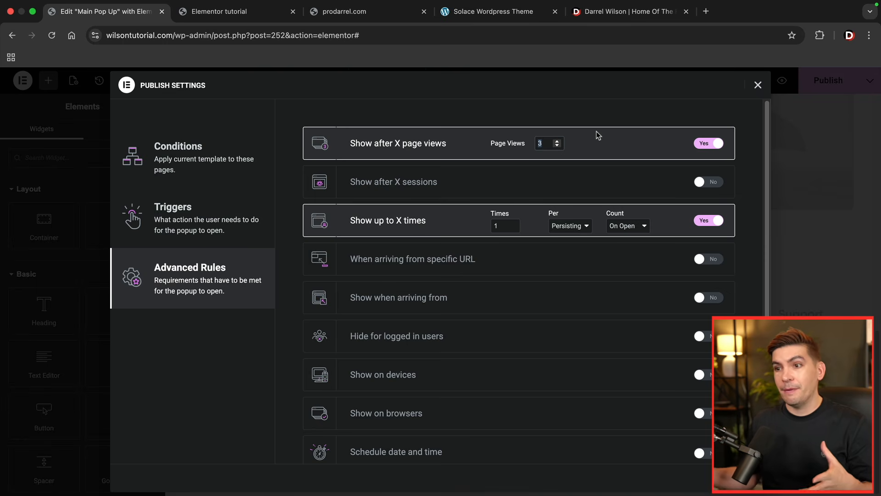
click(710, 143)
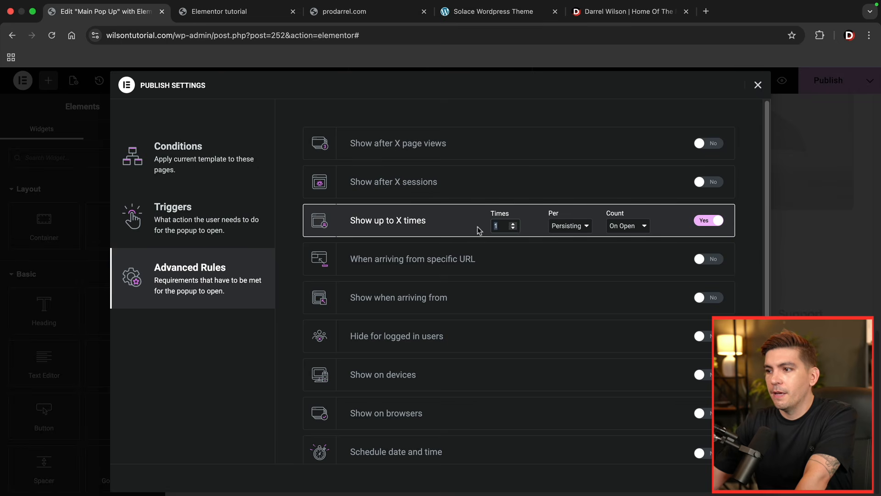
scroll(634, 354, down, 1)
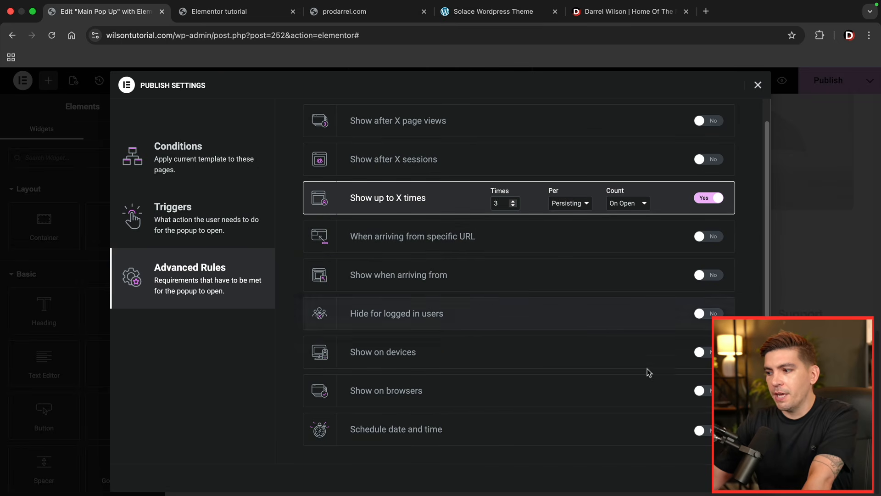
click(735, 478)
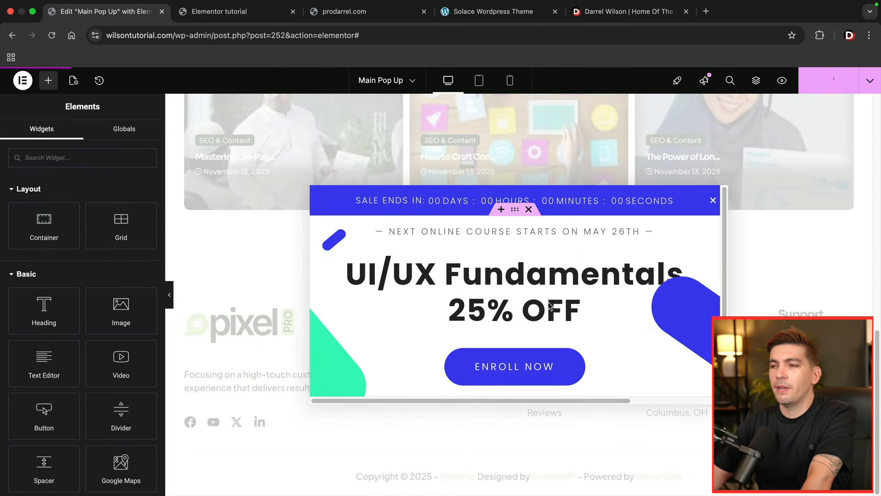
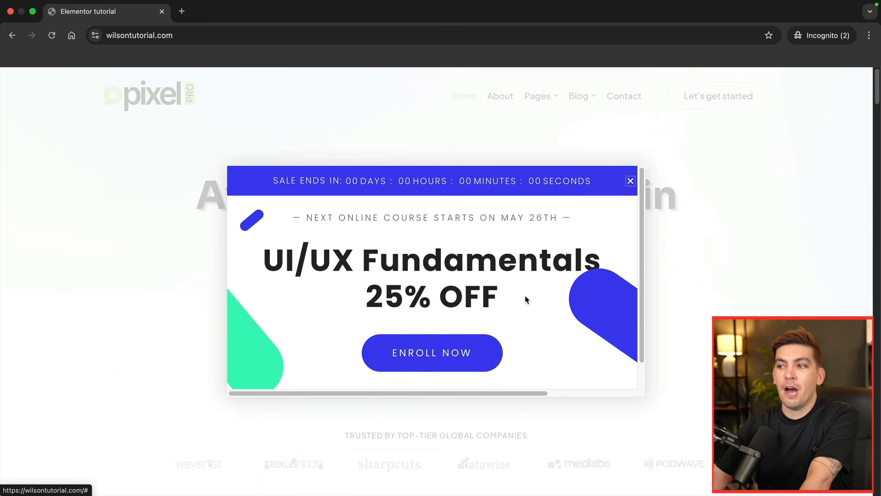
- Exit the Main Pop Up editor to WordPress and create a new popup template named "Menu"
scroll(521, 297, down, 1)
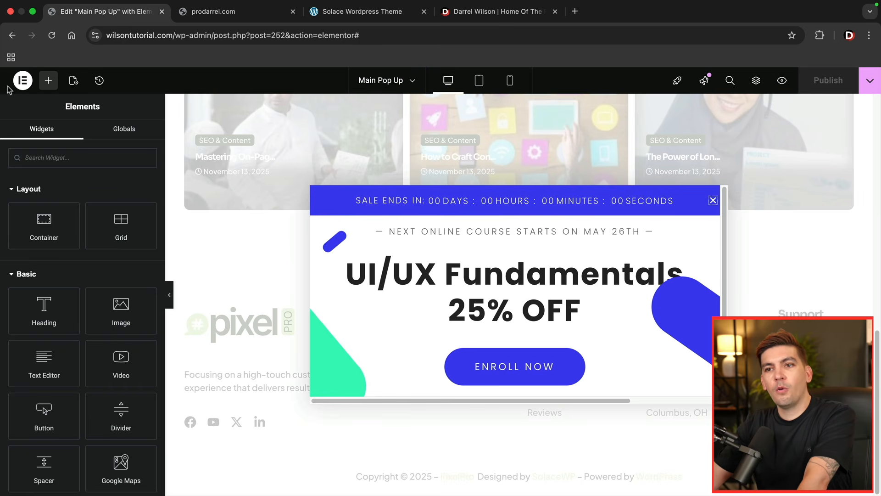
click(23, 81)
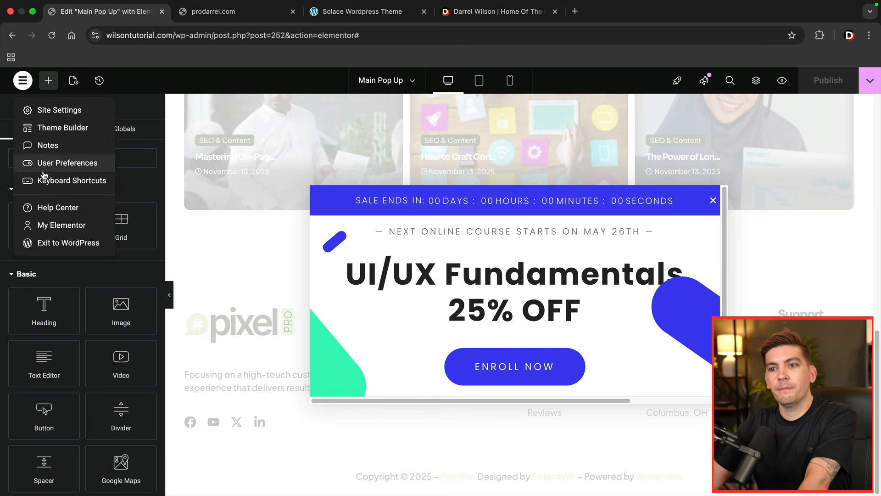
click(51, 243)
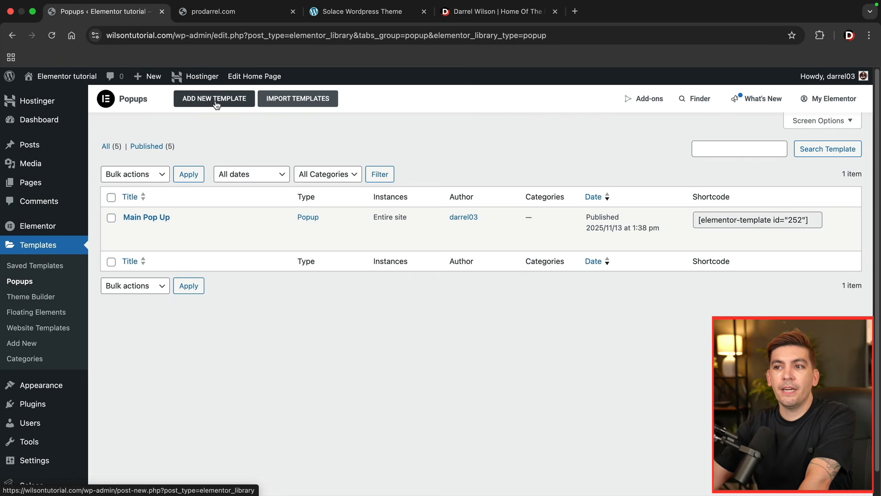
click(218, 103)
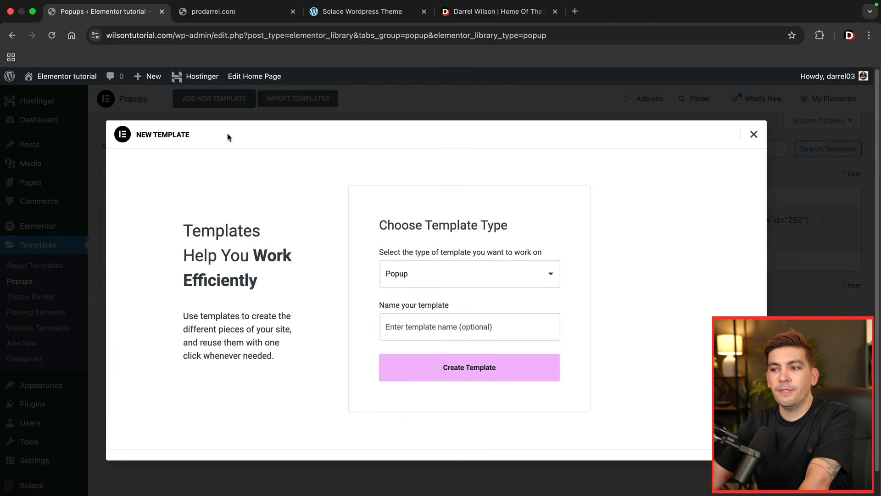
click(469, 334)
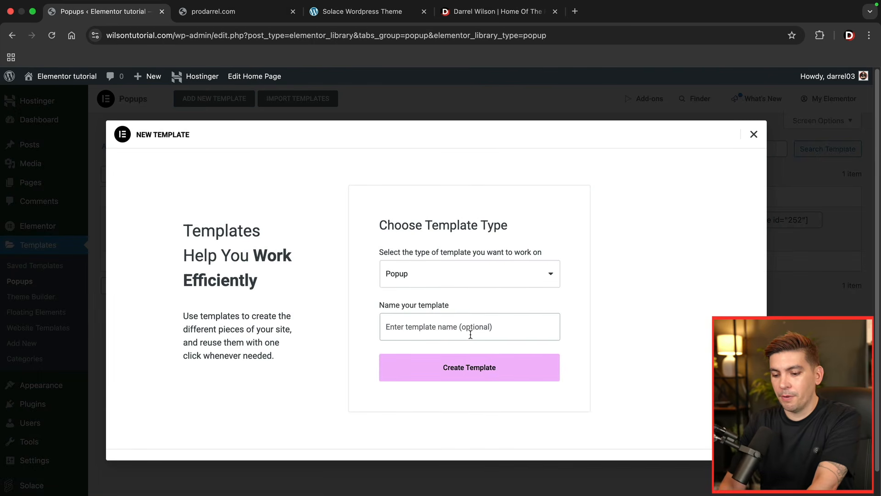
text(M)
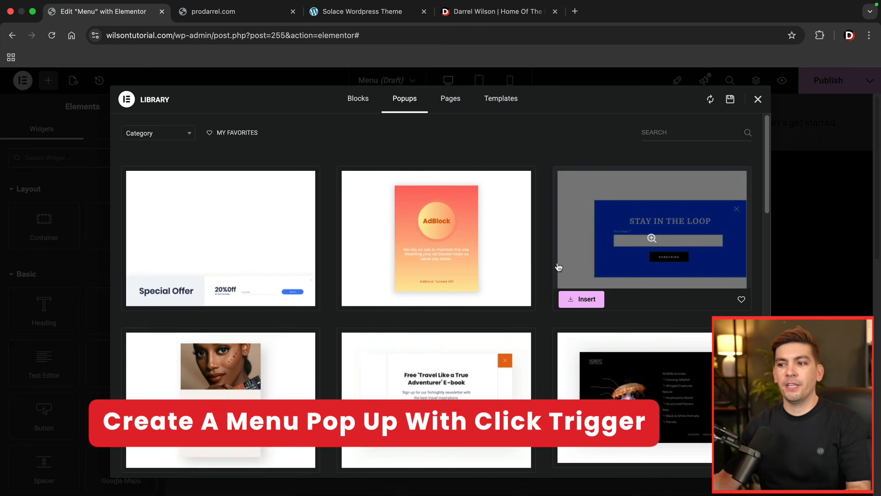
- Insert the dark blue "LEGIT" side menu design from the popup template library
scroll(551, 264, down, 10)
scroll(548, 262, down, 15)
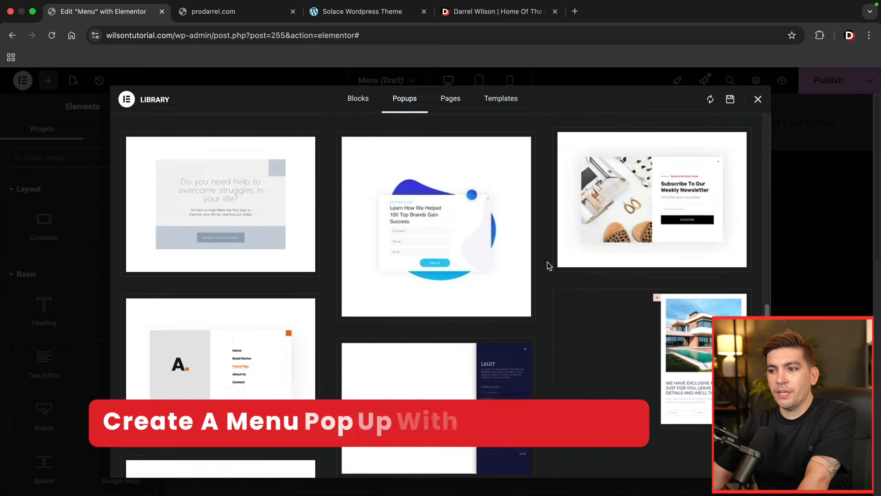
mouse_move(453, 258)
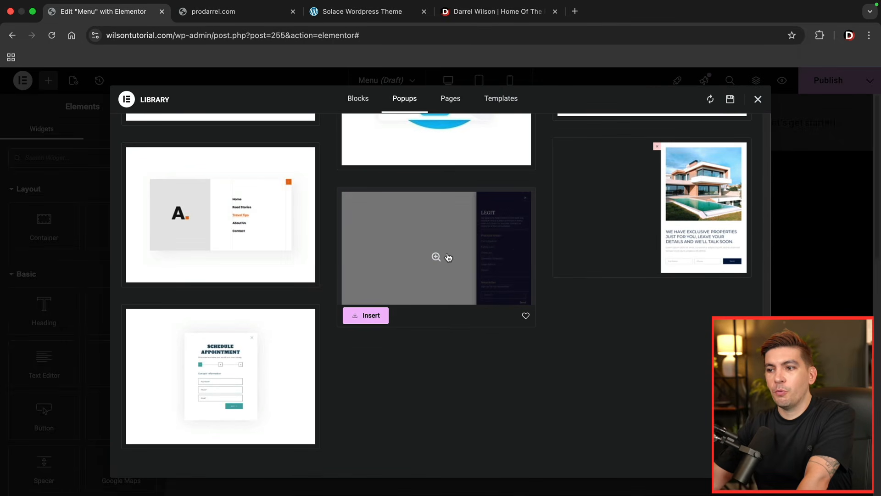
click(367, 315)
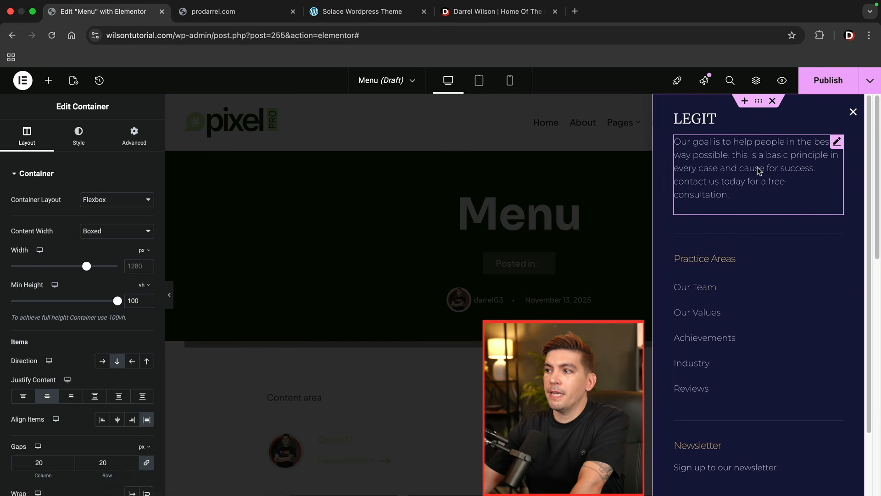
- Examine the popup's logo image, description text and WordPress Menu widget, and browse the available widgets
click(686, 121)
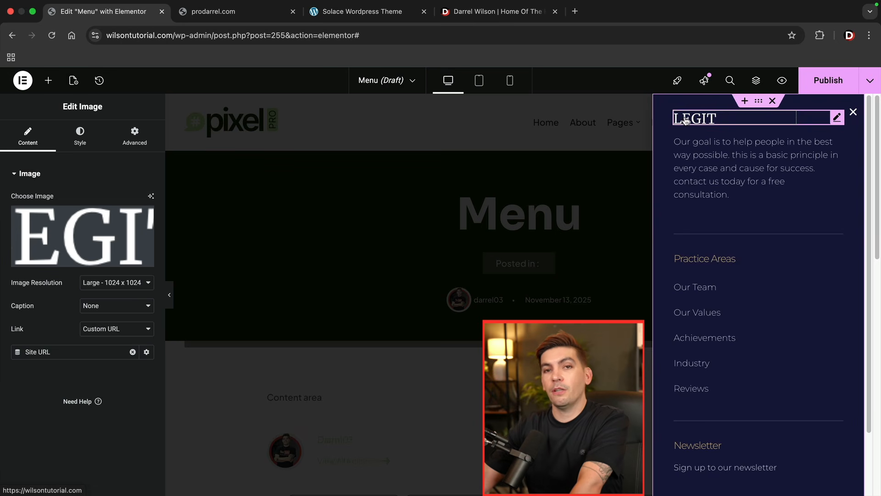
click(698, 164)
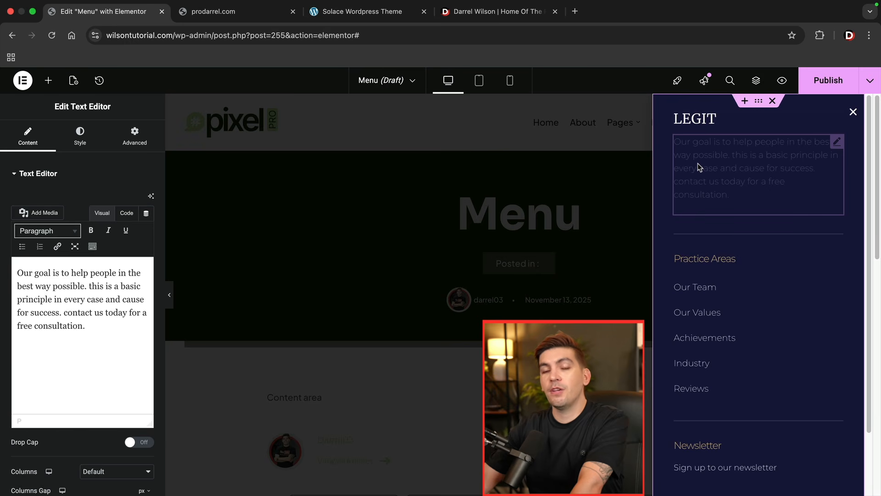
click(48, 81)
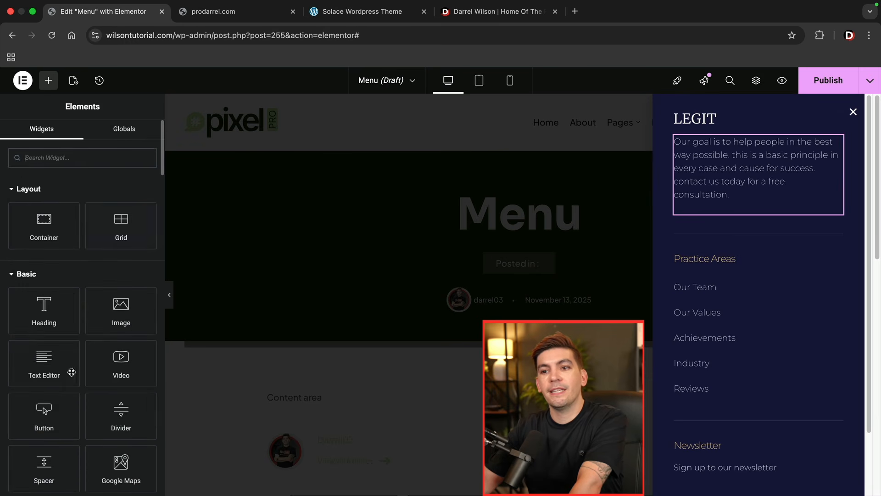
scroll(116, 341, down, 1)
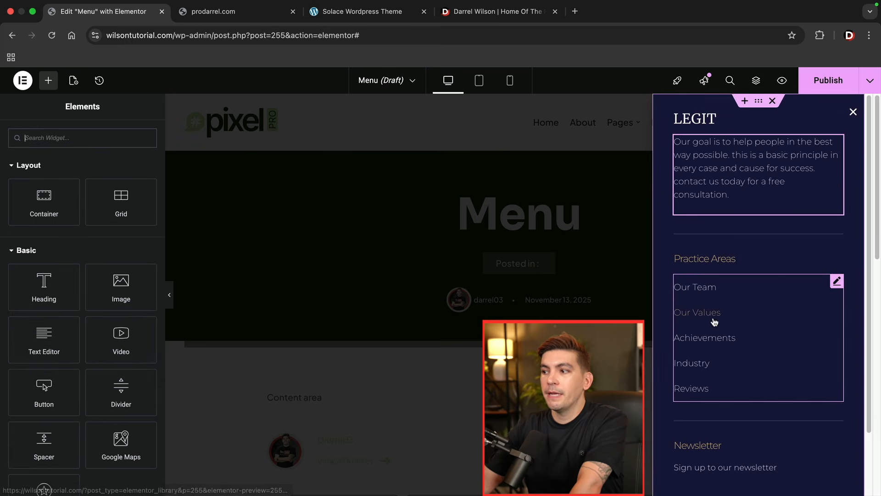
click(837, 282)
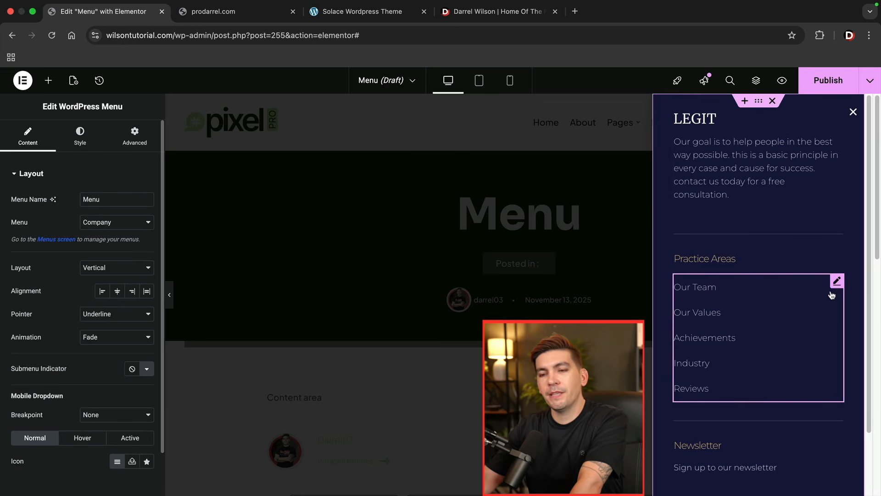
click(48, 80)
scroll(88, 311, down, 8)
scroll(89, 315, down, 3)
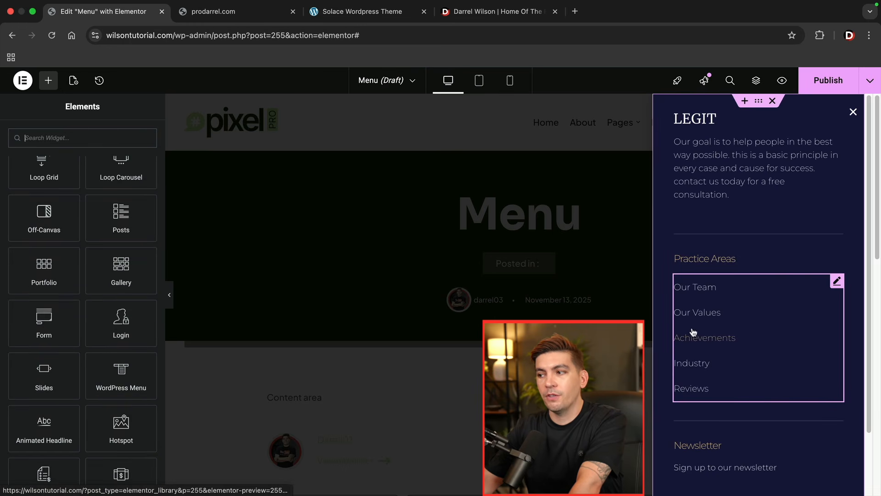
- Try the centre and end alignments on the popup's WordPress Menu widget, and align its items to the start
click(716, 325)
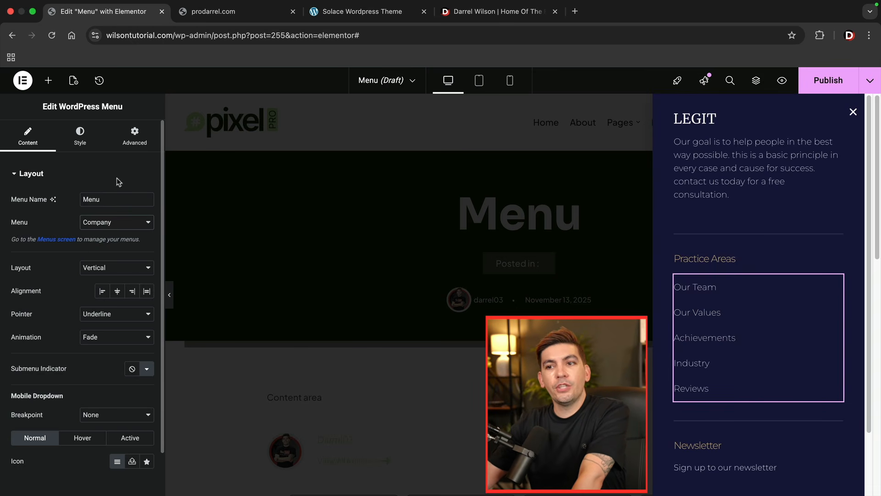
click(117, 292)
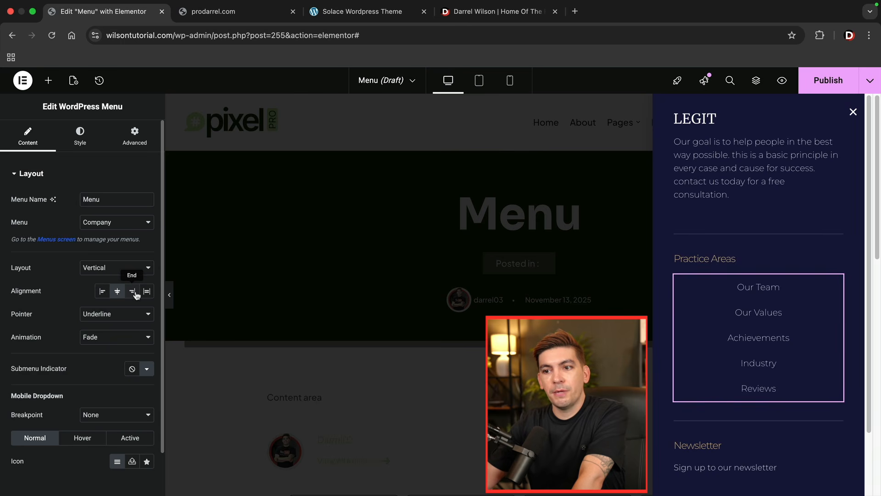
click(132, 291)
click(118, 291)
click(103, 291)
- Try the Overline pointer on the WordPress Menu widget and set the pointer back to Underline
click(111, 315)
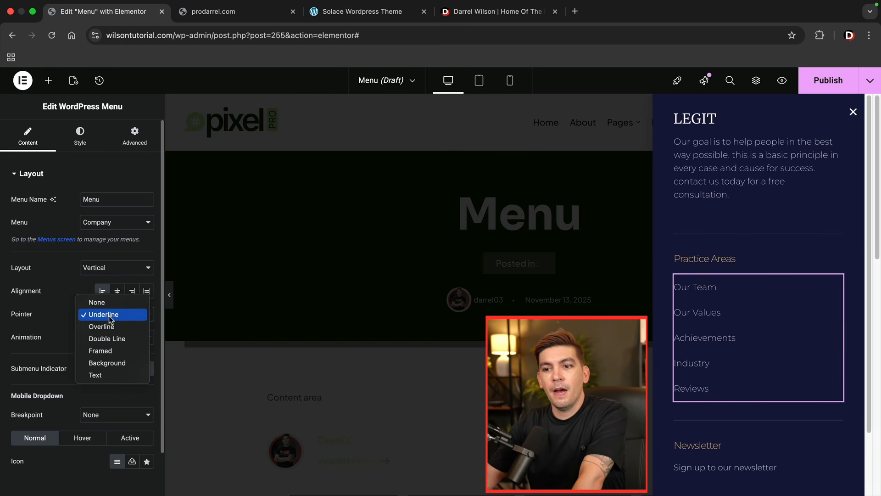
click(111, 325)
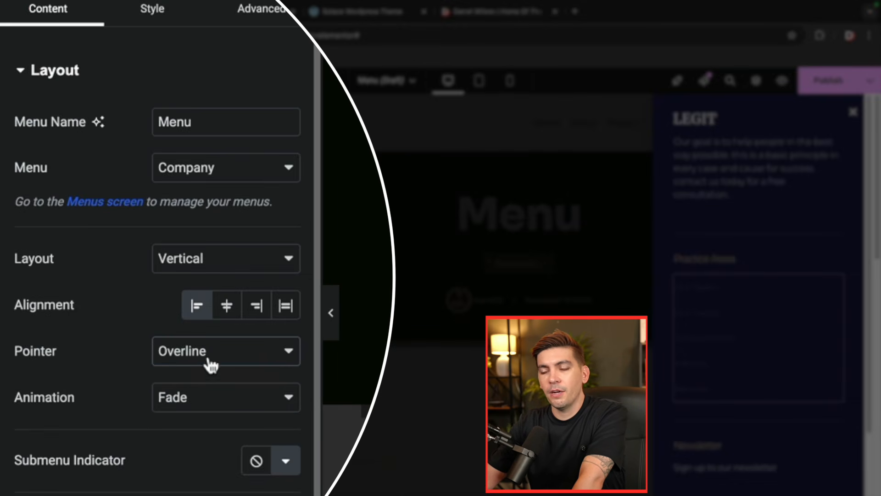
click(209, 361)
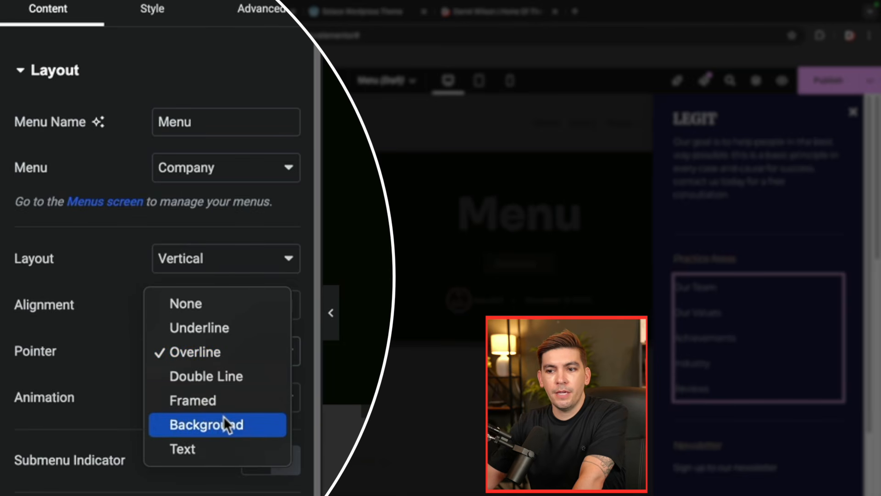
click(224, 329)
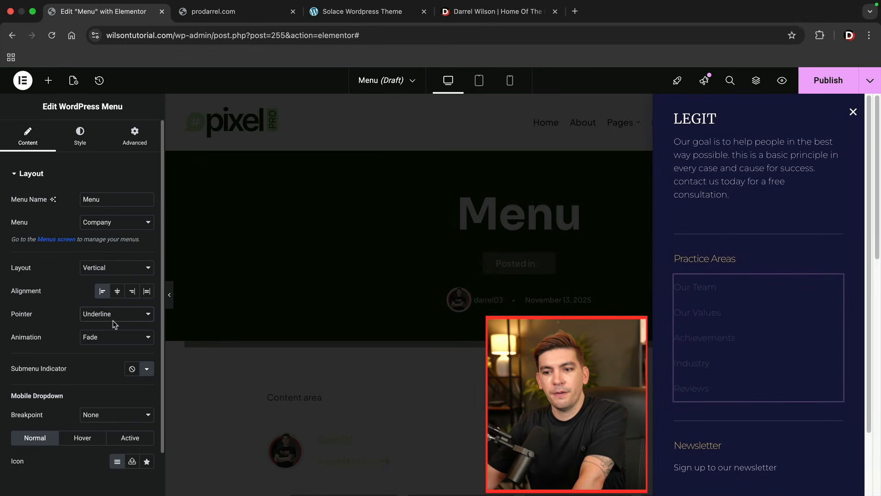
- Review the WordPress Menu widget's style settings for the main menu and the dropdown
click(81, 143)
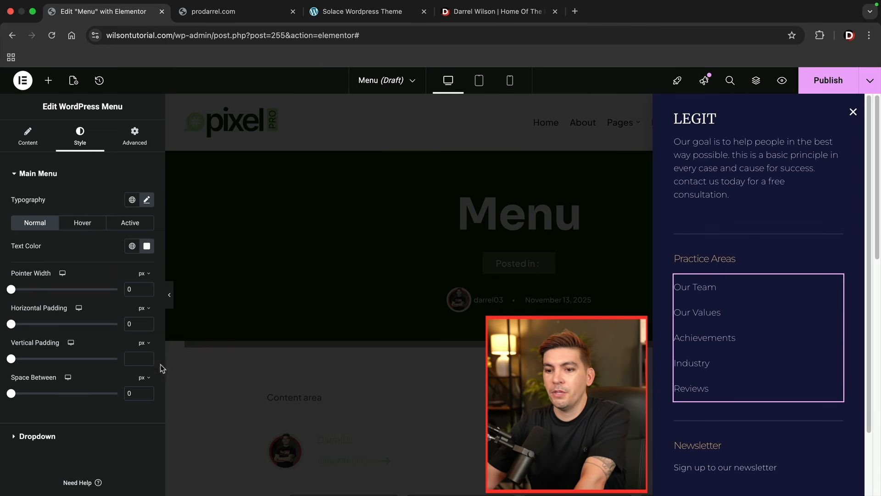
click(32, 436)
scroll(114, 330, down, 3)
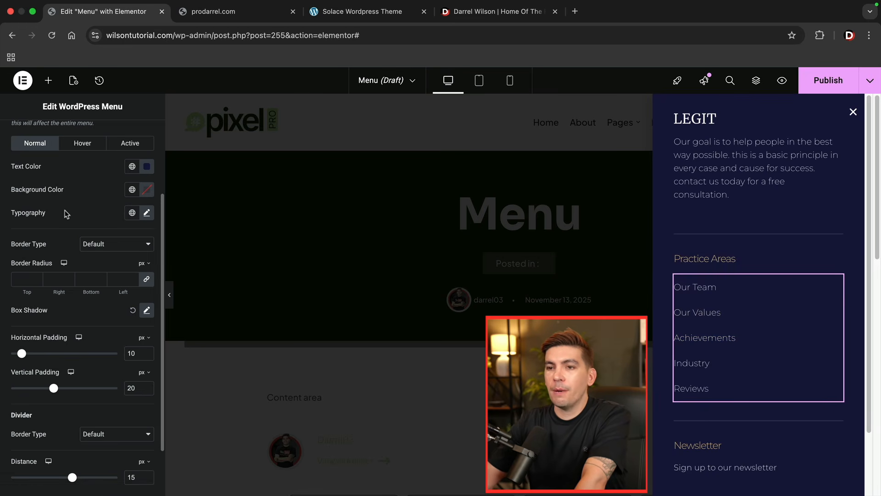
scroll(86, 182, up, 4)
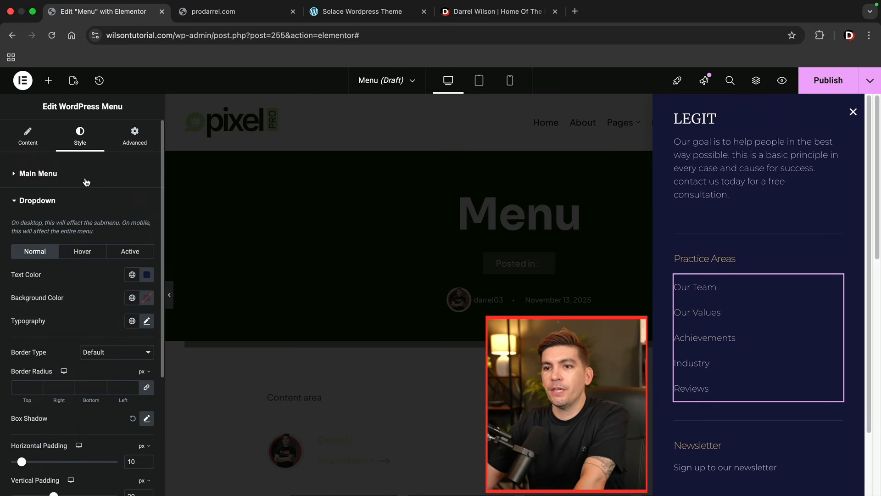
- Publish the Menu popup without adding display conditions, triggers or advanced rules
click(815, 87)
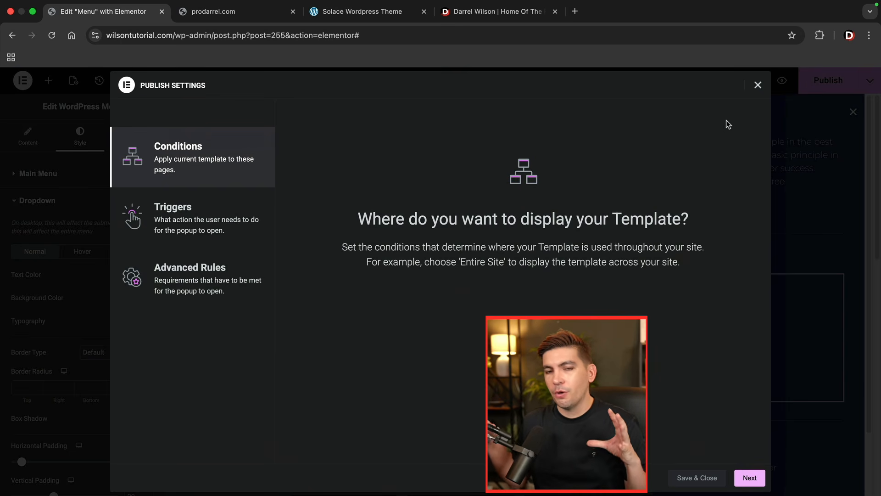
click(711, 479)
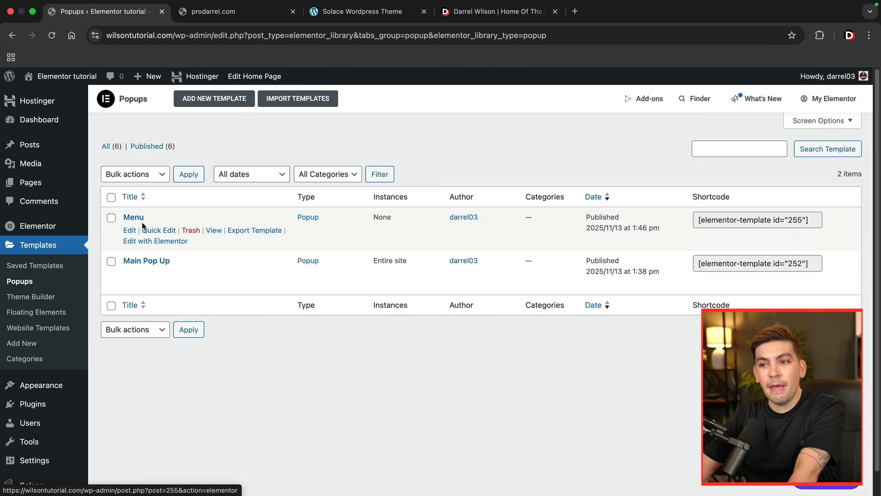
- Create another popup template without a custom name and insert the "Schedule Appointment" form design from the library
click(211, 99)
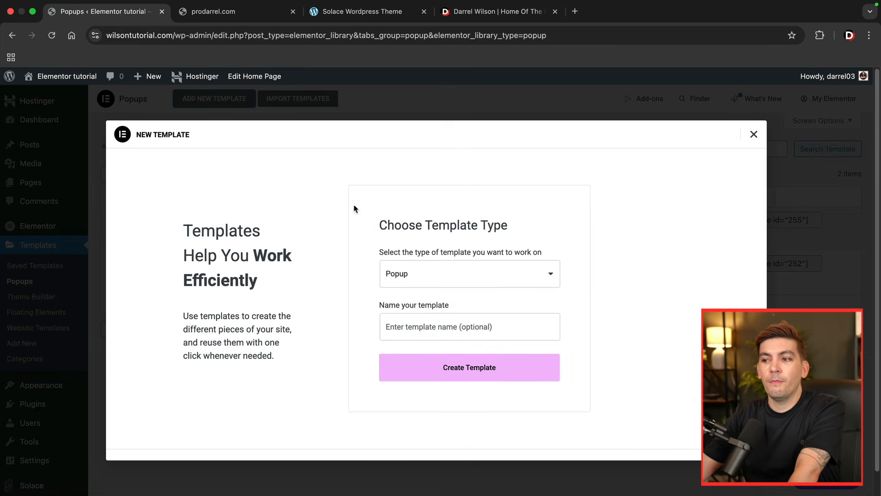
click(446, 368)
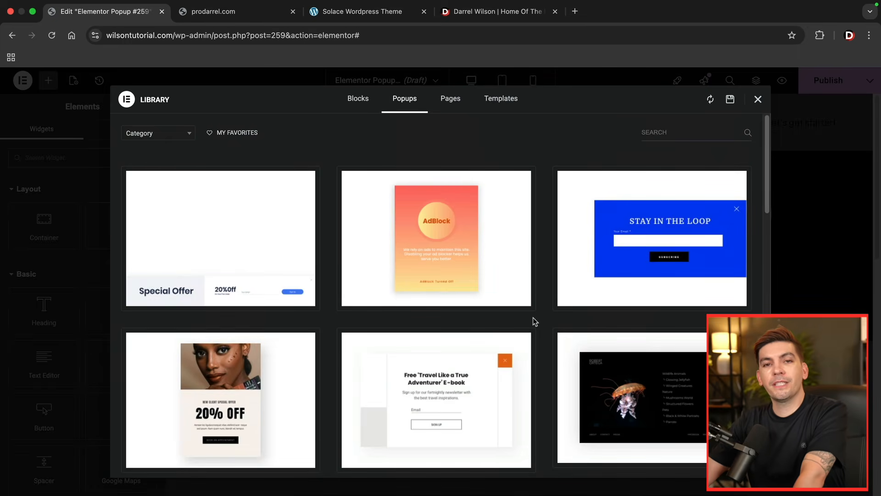
scroll(533, 318, down, 10)
scroll(533, 318, down, 5)
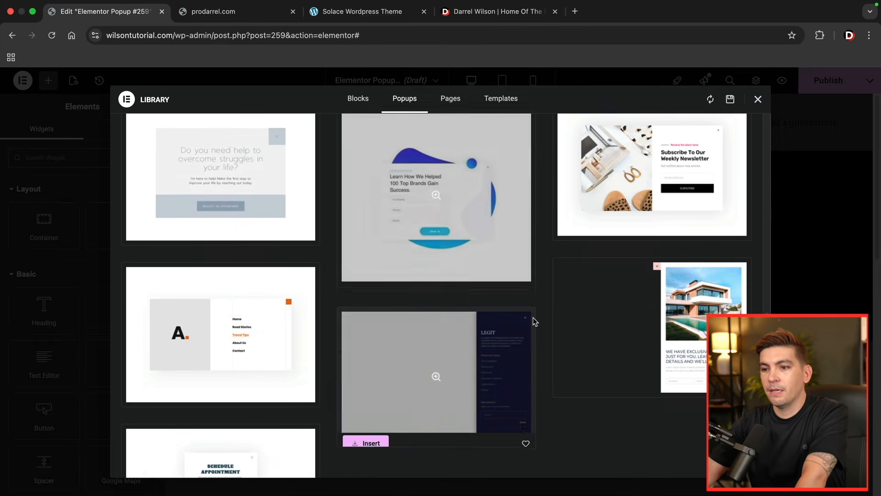
scroll(274, 297, down, 4)
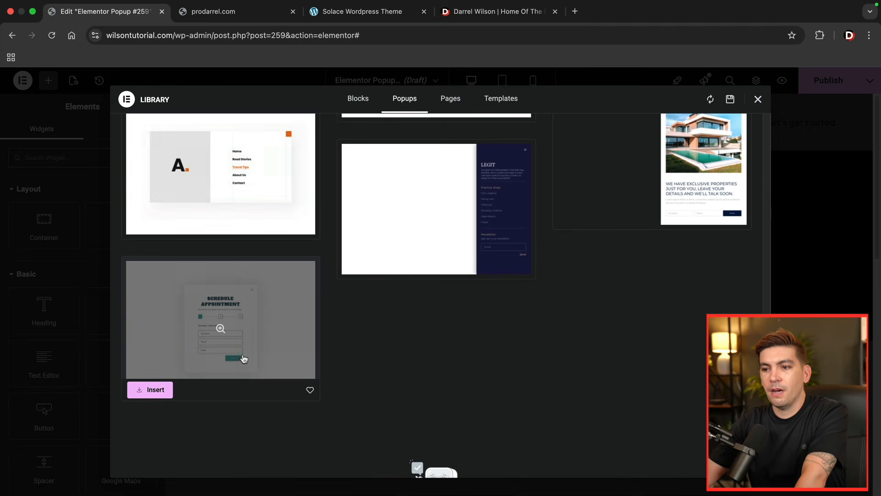
click(162, 384)
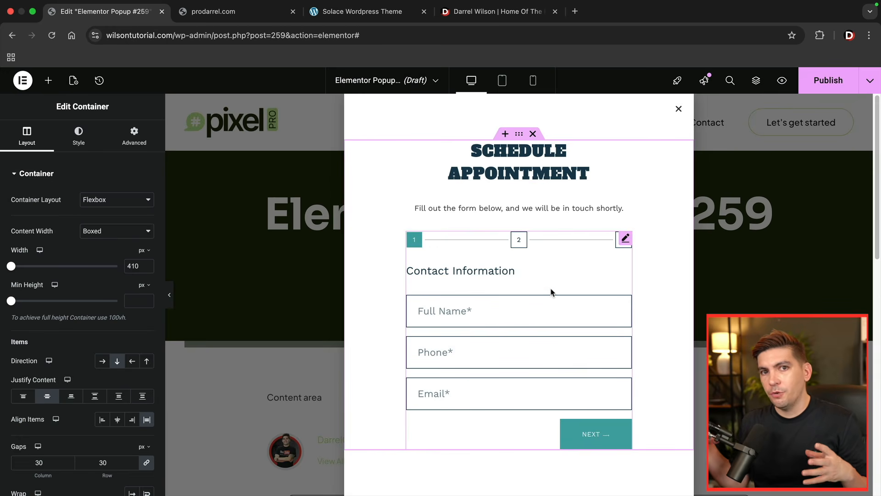
- Publish the "Schedule Appointment" popup without display conditions and exit its editor to WordPress
click(829, 85)
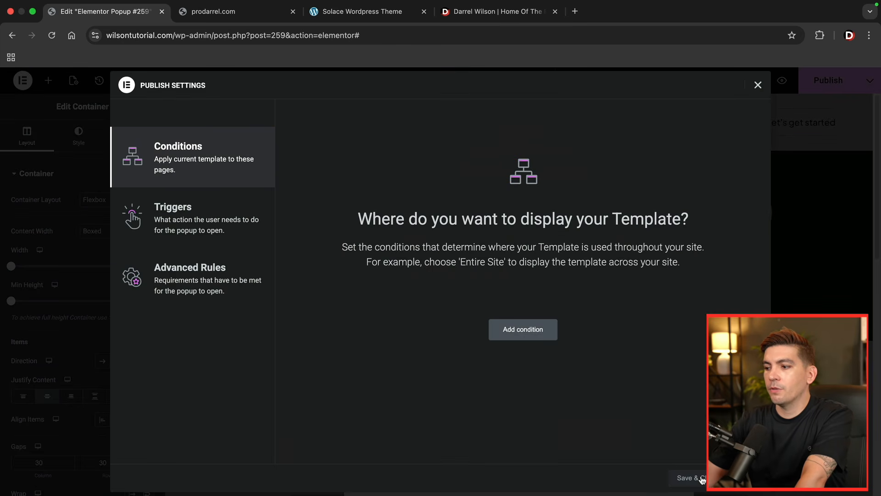
click(701, 477)
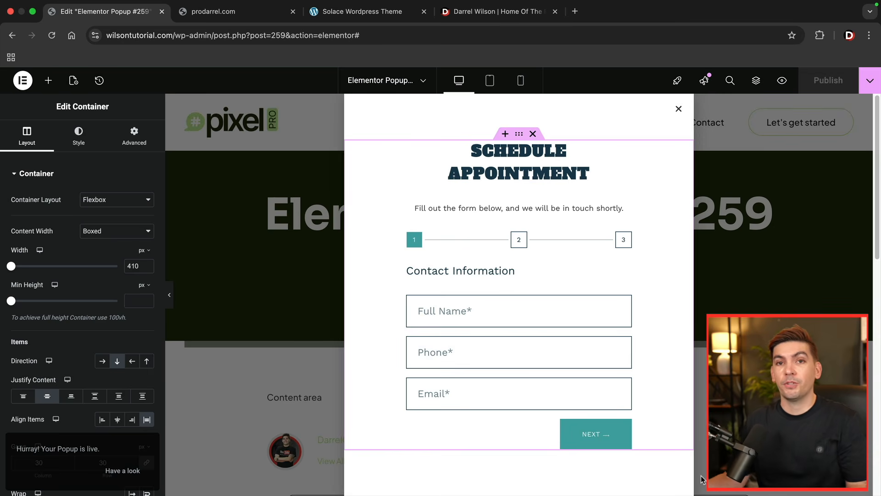
click(23, 80)
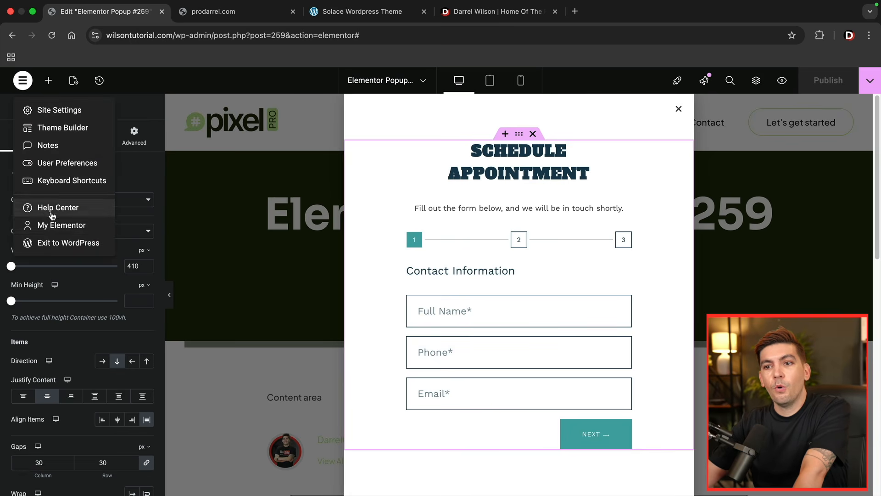
click(58, 243)
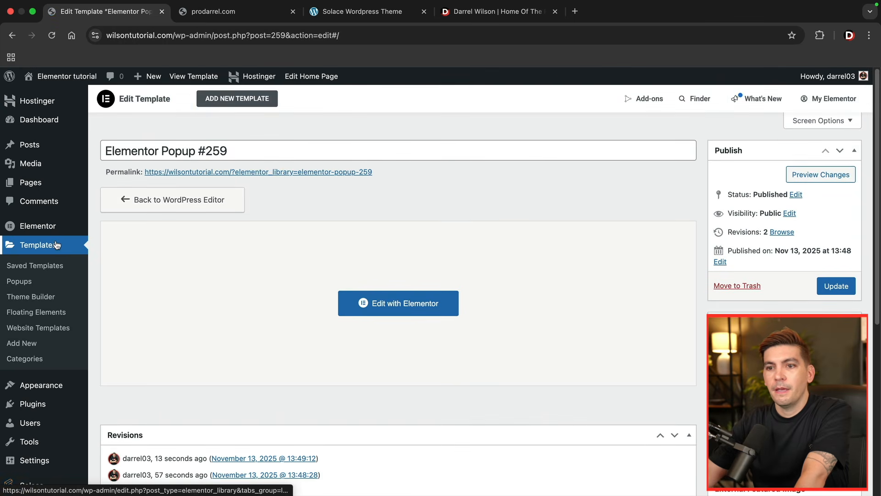
- Open Elementor's Theme Builder to show the site's global parts
click(40, 297)
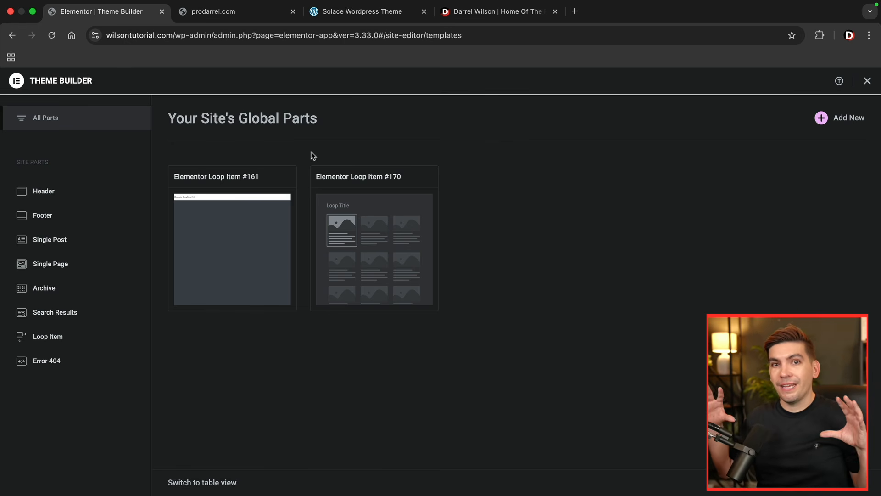
- Examine the header navigation, Contact submenu and language selector on darrelwilson.com
click(498, 11)
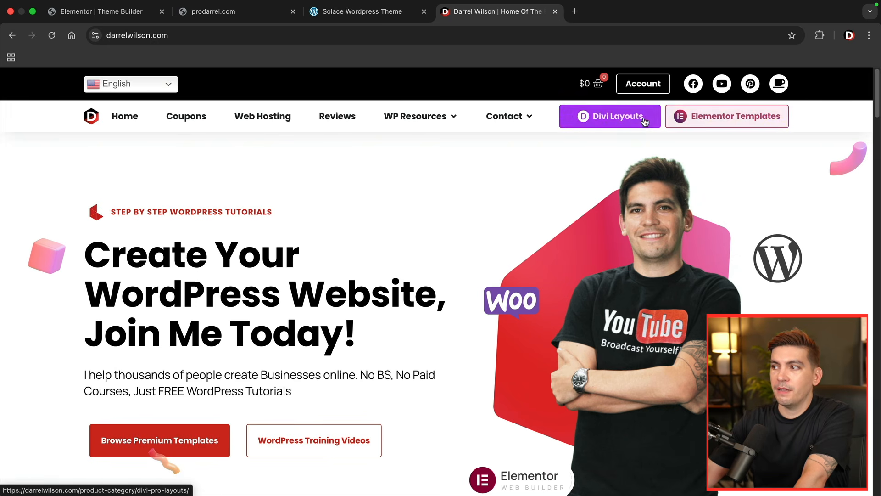
mouse_move(527, 120)
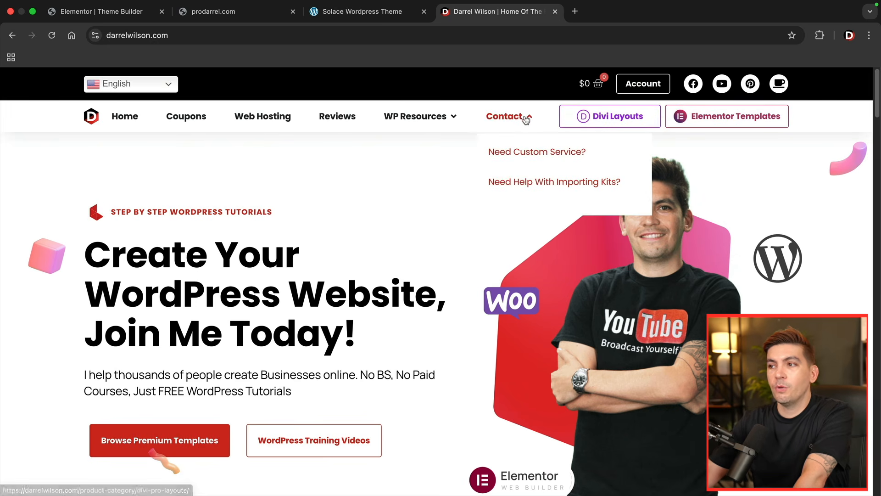
click(156, 90)
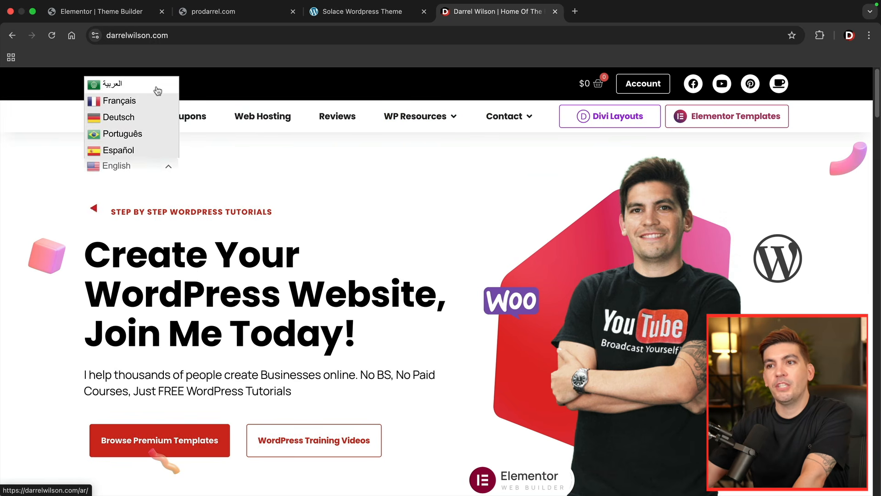
click(308, 189)
- Load a nonexistent page address on darrelwilson.com to view its custom 404 page
click(232, 38)
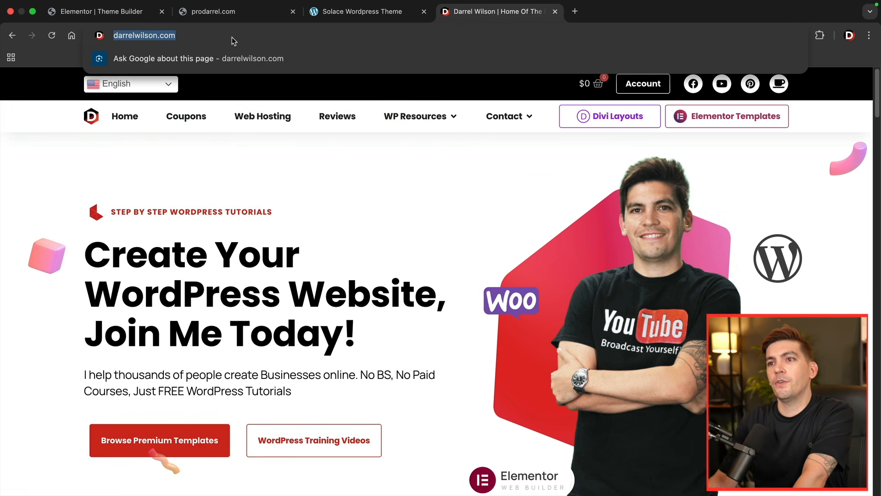
click(233, 37)
text(//)
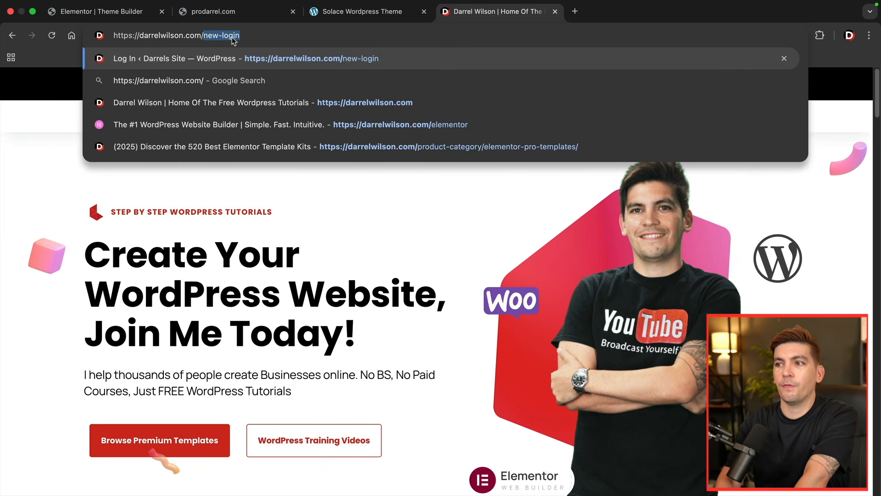
text(qiwjeioqwejioqeqiwe)
key(Return)
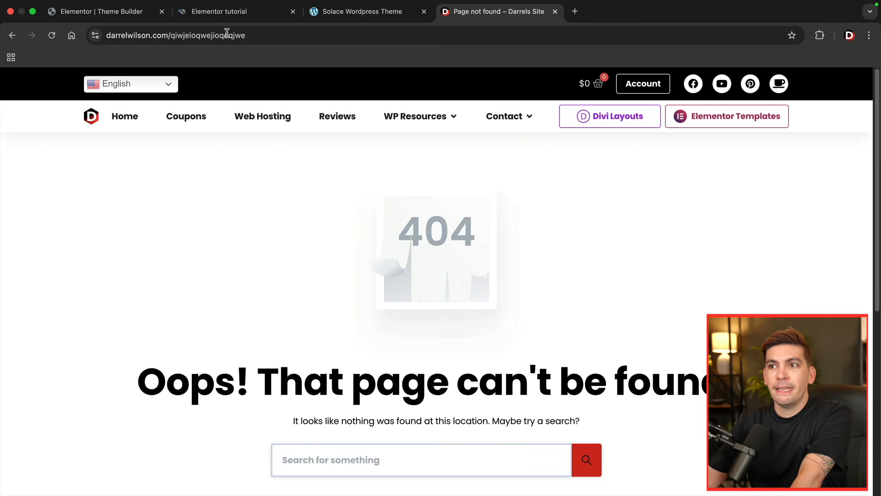
- Load the nonexistent address wilsontutorial.com/j423oij432oi4j to view the site's own 404 page
click(229, 15)
click(243, 38)
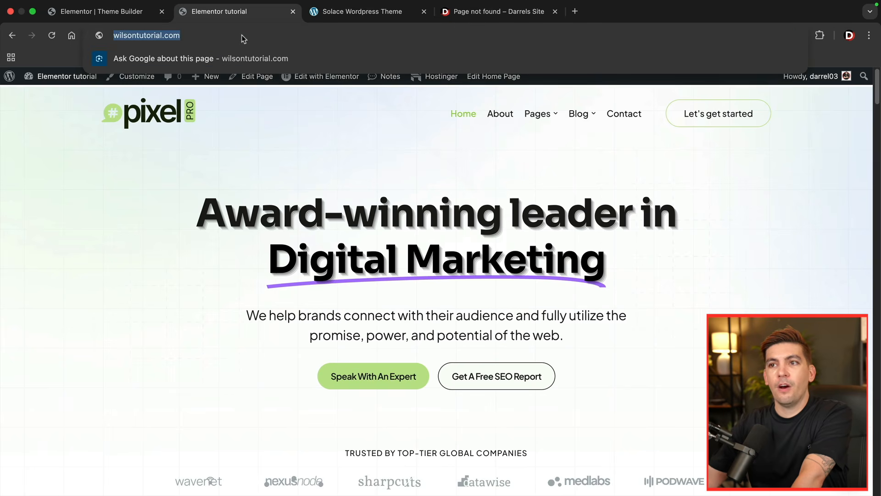
click(242, 37)
text(j423oij432oi4j)
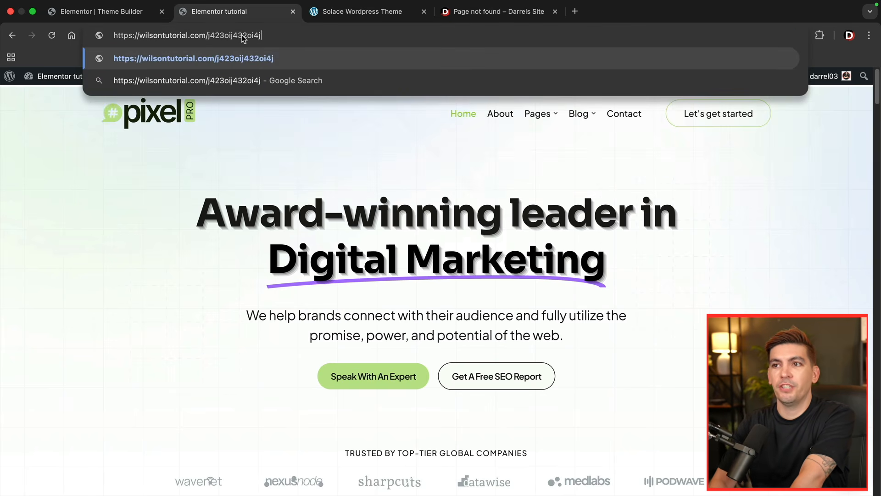
key(Return)
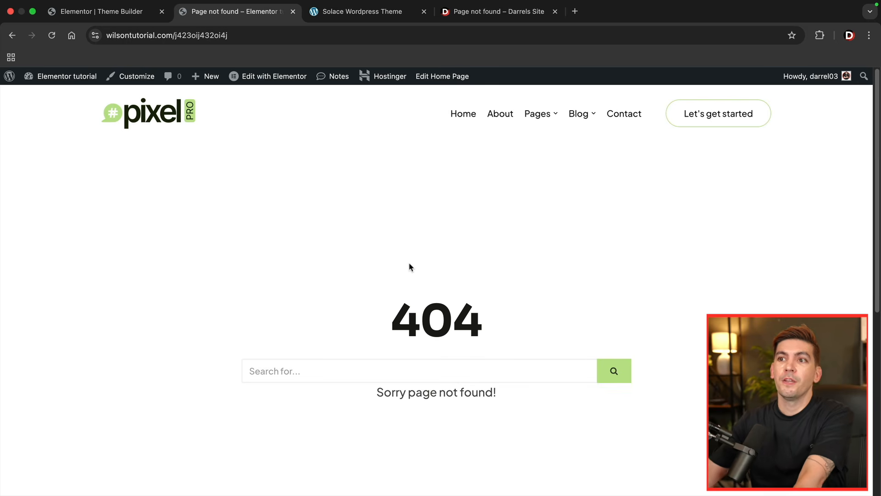
- Create a new header template in the Theme Builder and insert the Flair Hair & Beauty header block from the library
click(133, 13)
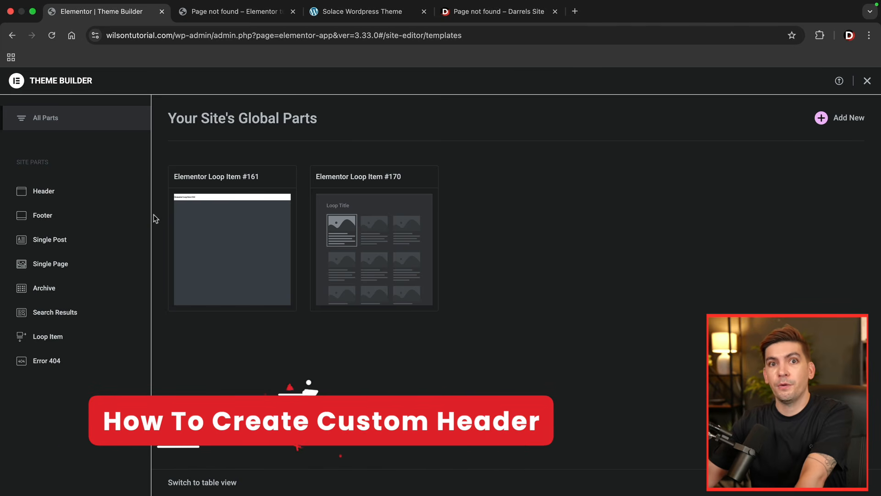
click(64, 192)
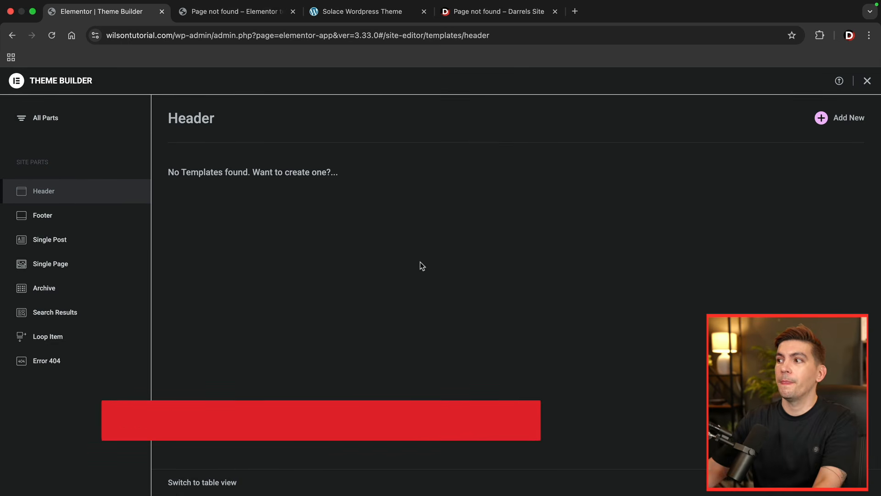
click(836, 121)
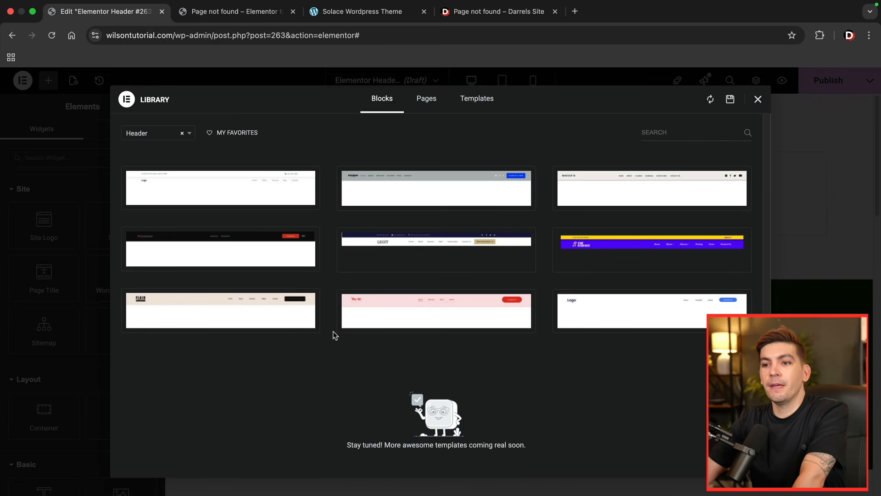
mouse_move(309, 316)
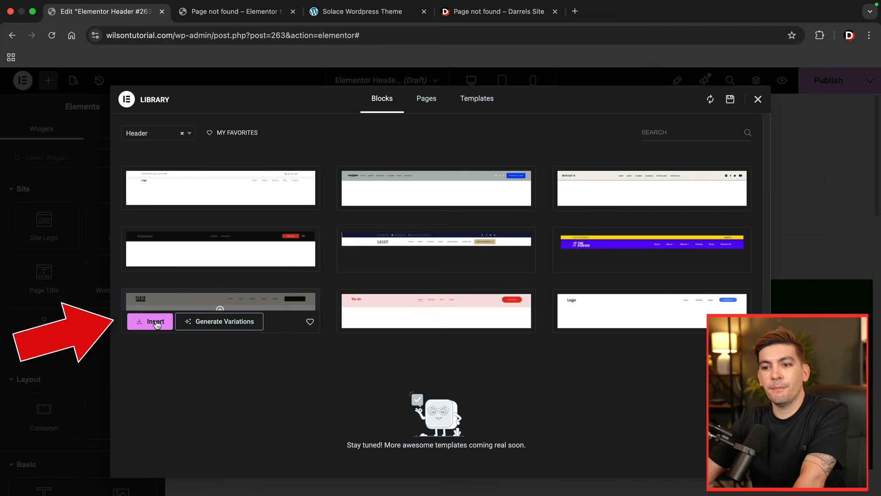
click(155, 323)
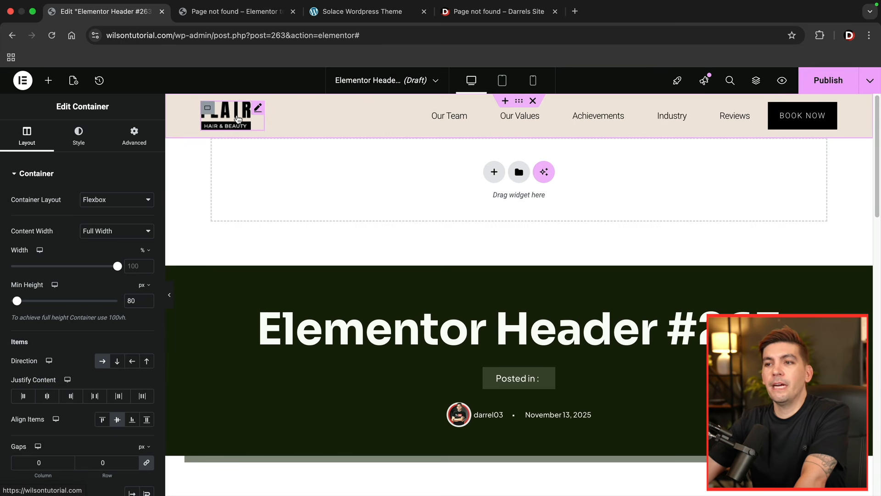
- Examine the header's logo image and WordPress Menu settings alongside the site widgets available for building it
click(258, 110)
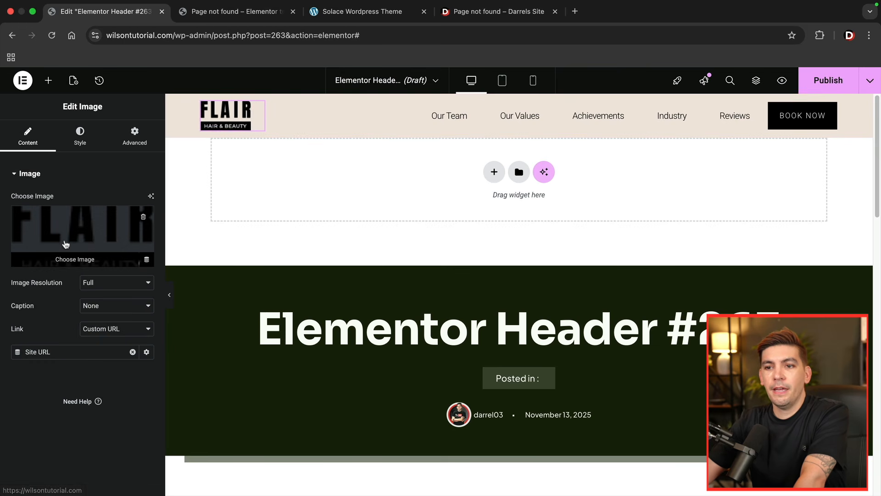
click(49, 81)
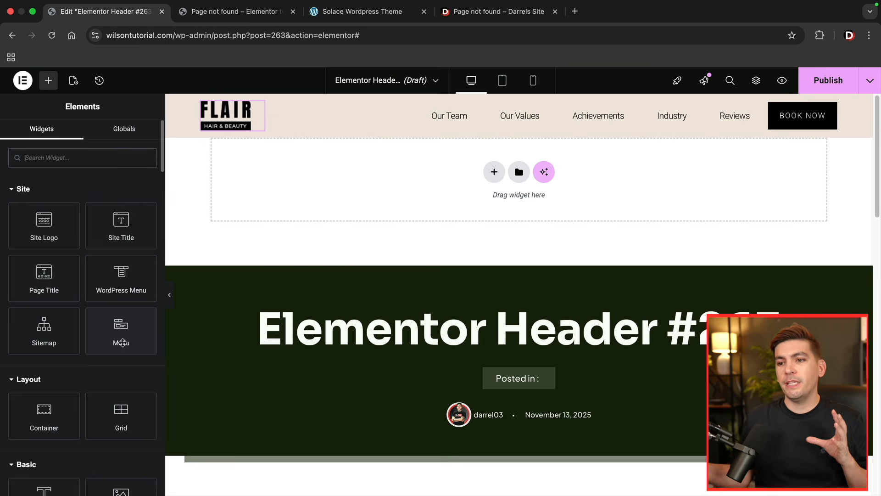
drag(132, 294, 533, 124)
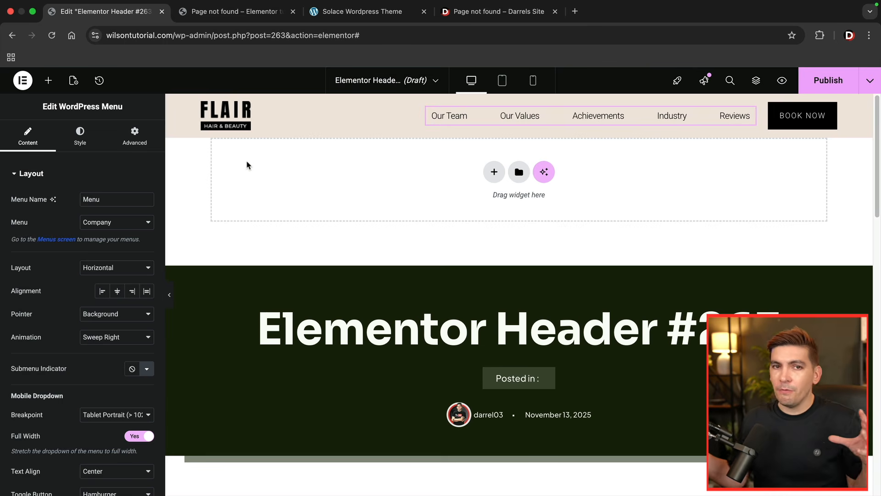
click(48, 81)
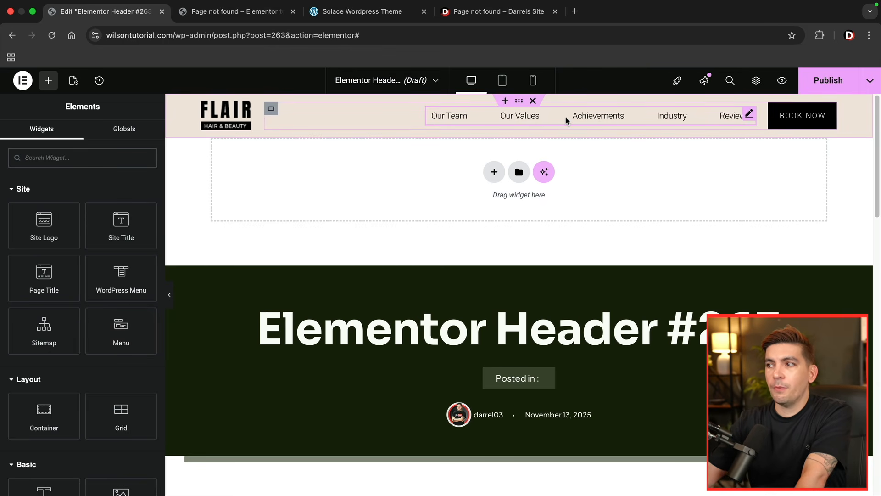
- Replace the Flair logo image in the header with the pixel logo from the media library
click(228, 118)
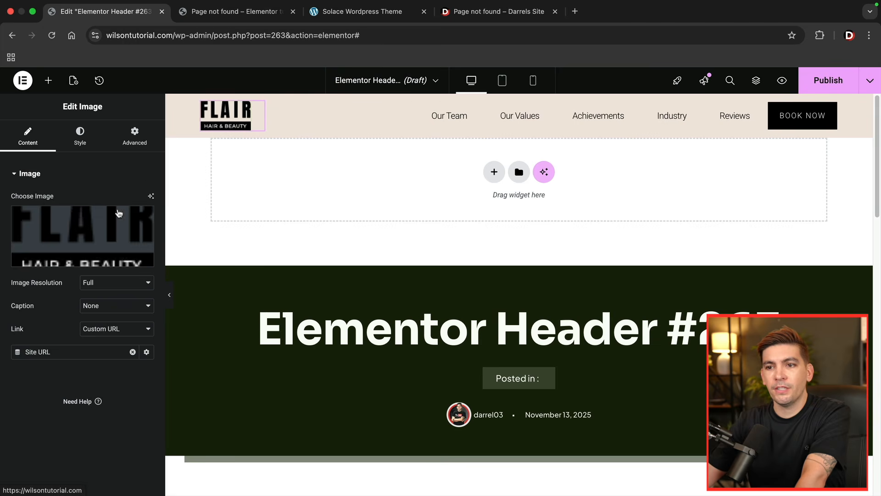
click(102, 228)
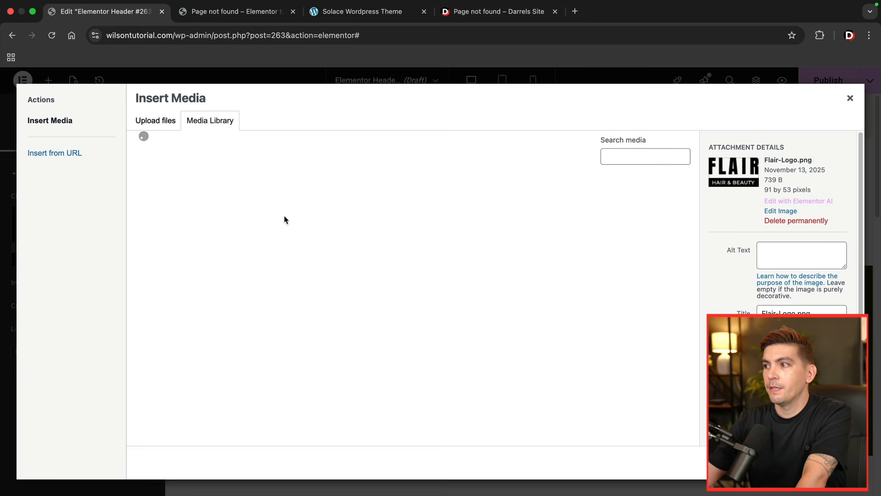
scroll(338, 327, down, 5)
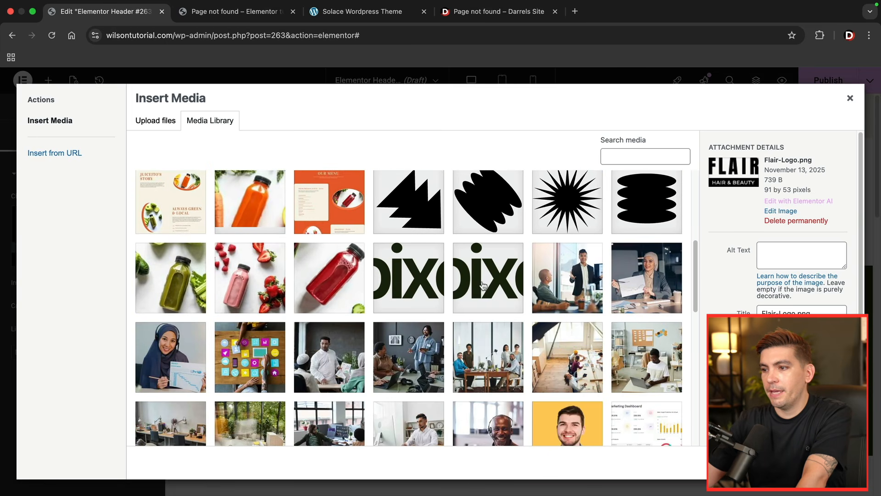
click(484, 286)
click(840, 463)
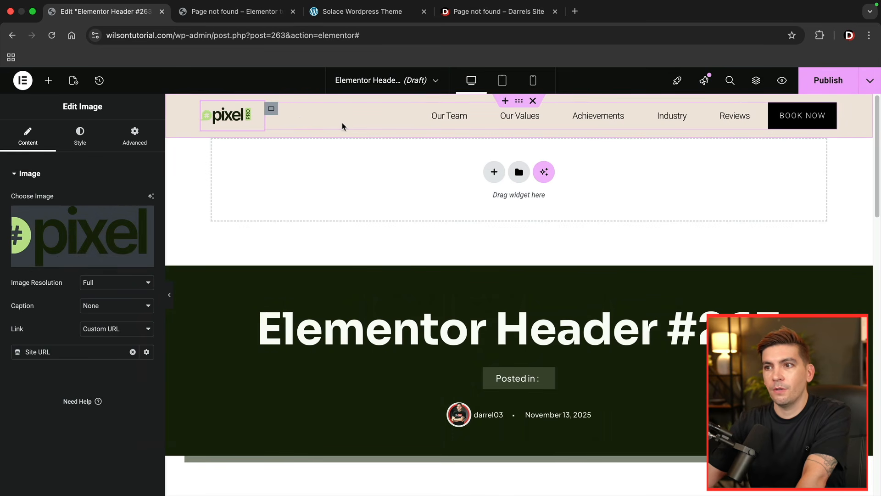
- Add a Site Logo widget to the header's logo container and delete the existing logo image above it
click(48, 80)
drag(44, 235, 212, 127)
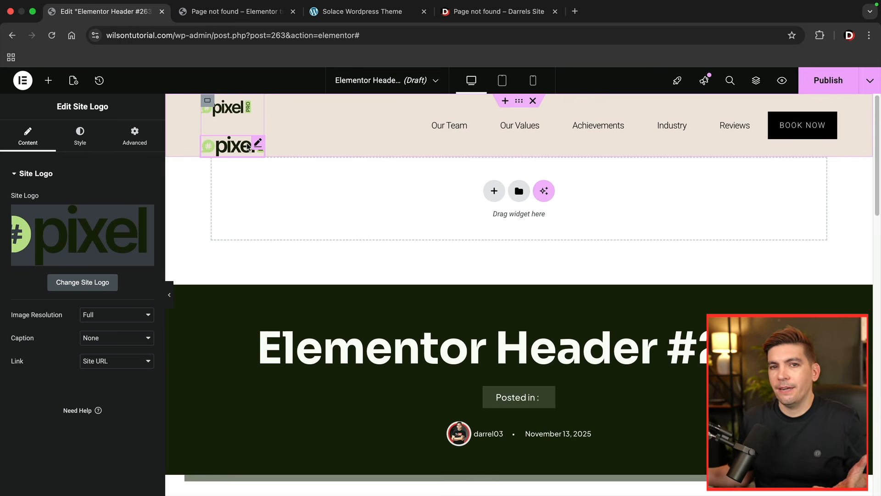
right_click(243, 119)
click(288, 350)
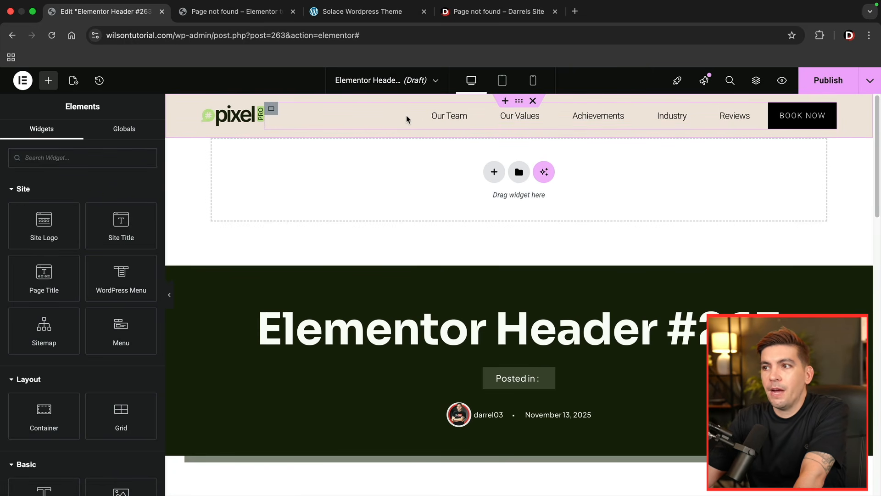
- Delete the header's original navigation menu and place a new WordPress Menu widget between the logo and the BOOK NOW button
right_click(746, 114)
click(773, 359)
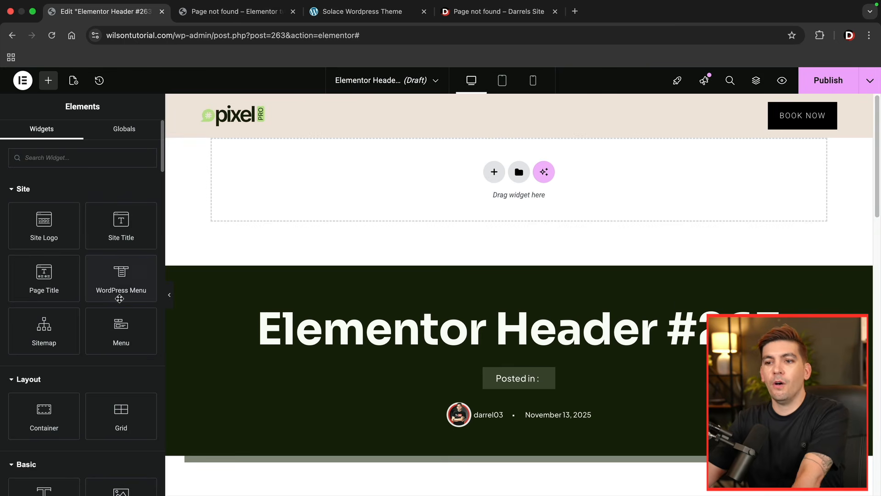
drag(131, 282, 770, 114)
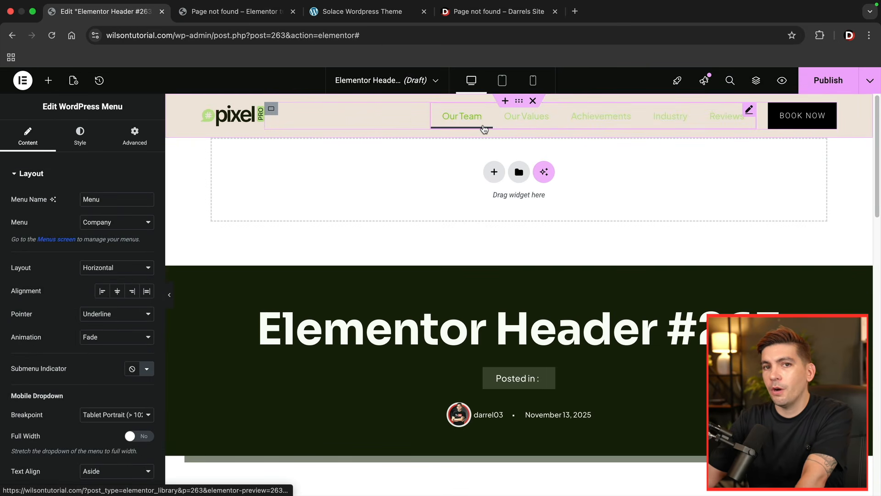
- Set the main menu's normal text color to #000000 and turn on the divider between its items
click(78, 144)
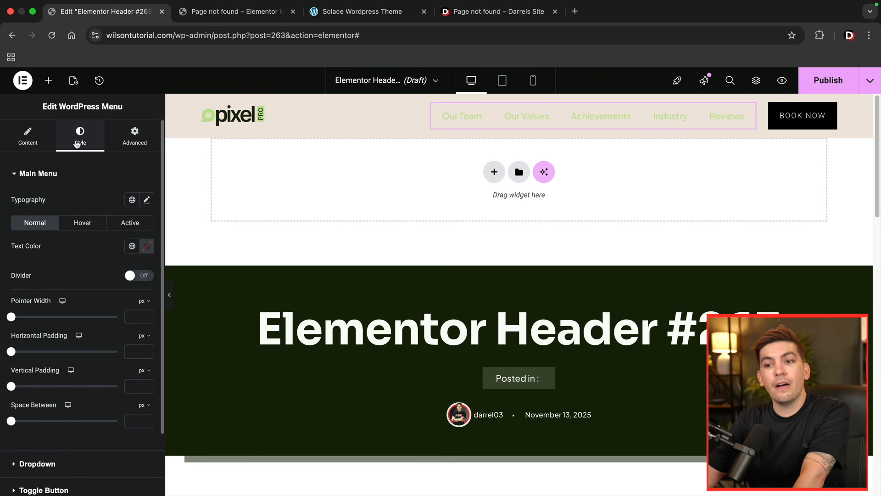
click(146, 248)
text(#000000)
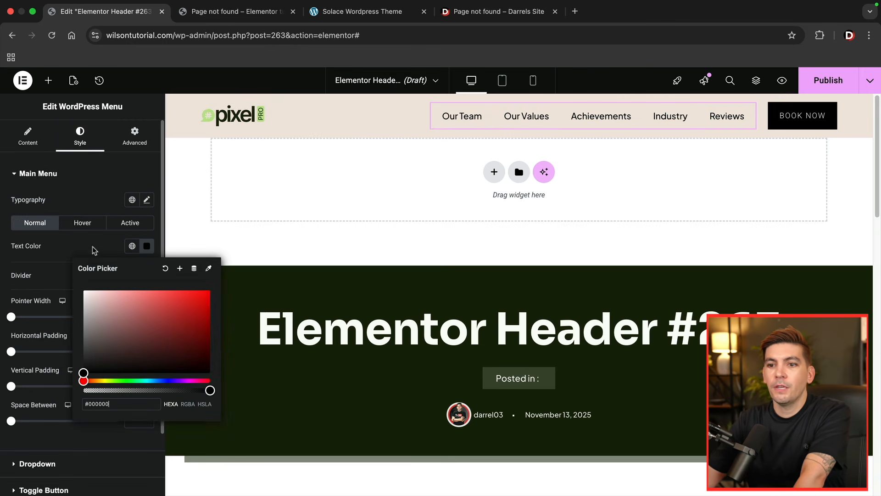
click(93, 248)
click(138, 276)
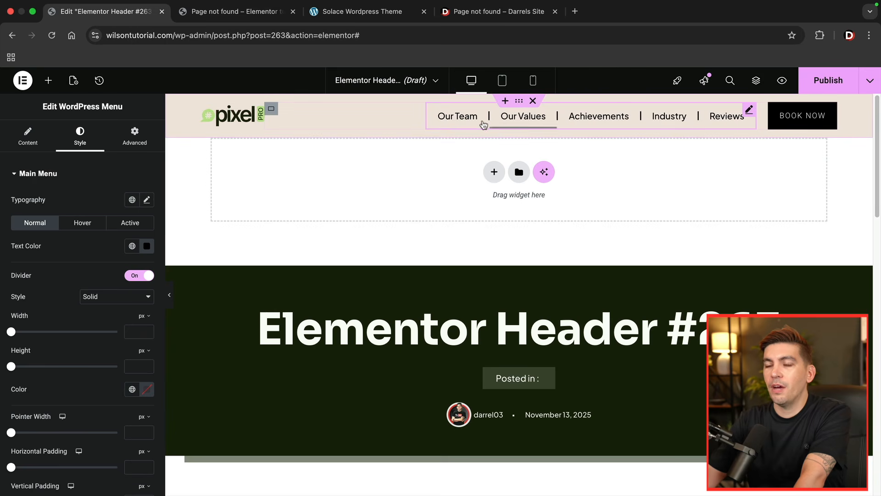
- Review the WordPress Menu's spacing and divider styles, its layout settings, and the mobile toggle button's hover and active options
scroll(95, 274, down, 3)
scroll(91, 280, down, 3)
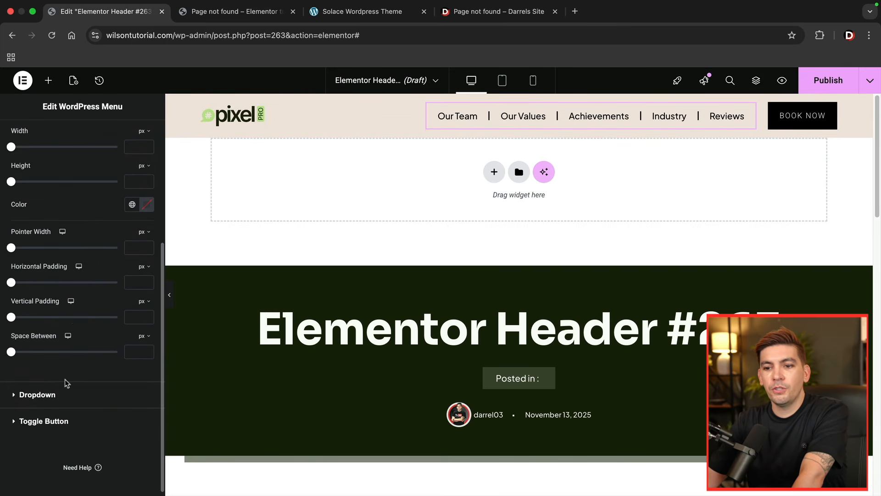
scroll(71, 254, up, 4)
scroll(94, 217, up, 2)
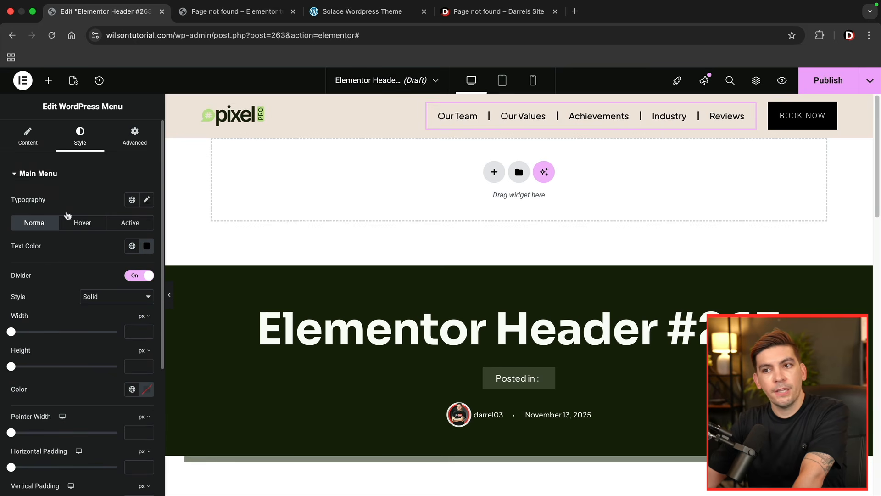
click(28, 136)
scroll(92, 336, down, 2)
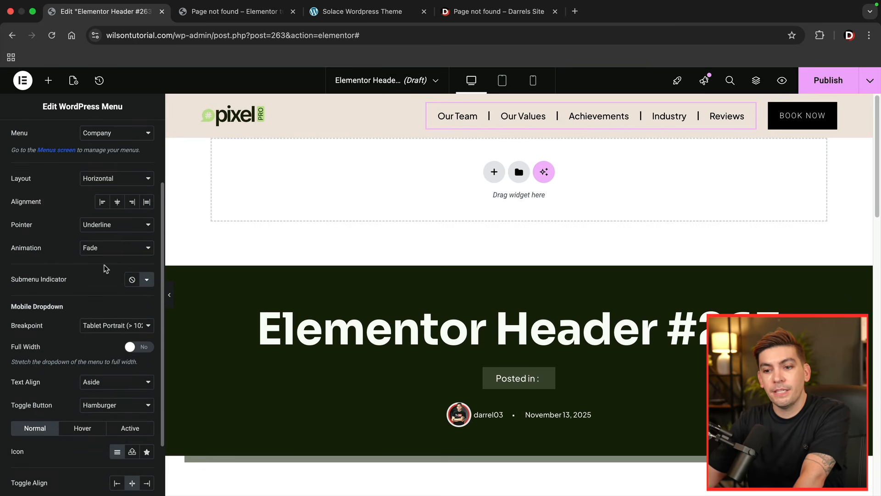
scroll(103, 271, down, 2)
click(83, 359)
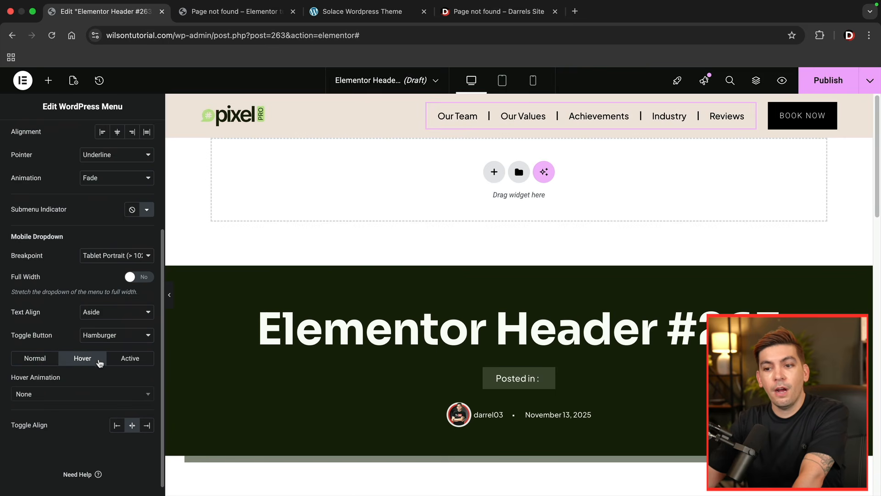
click(130, 360)
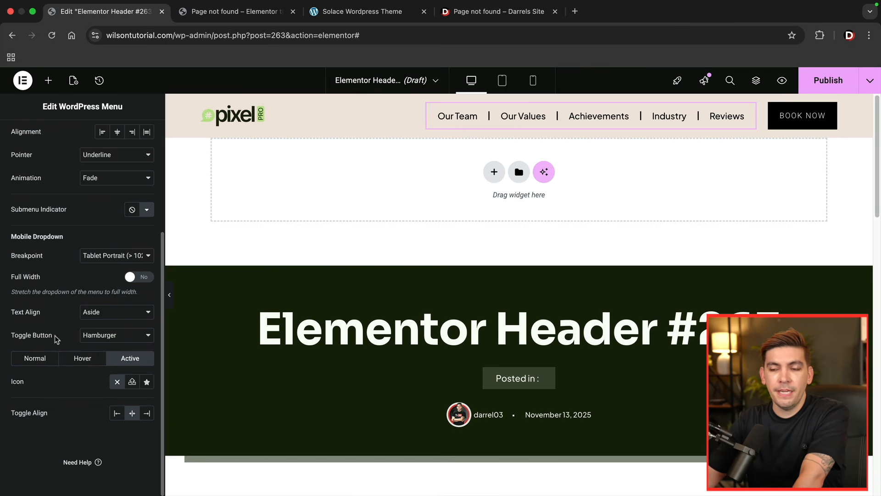
click(37, 359)
scroll(46, 307, up, 5)
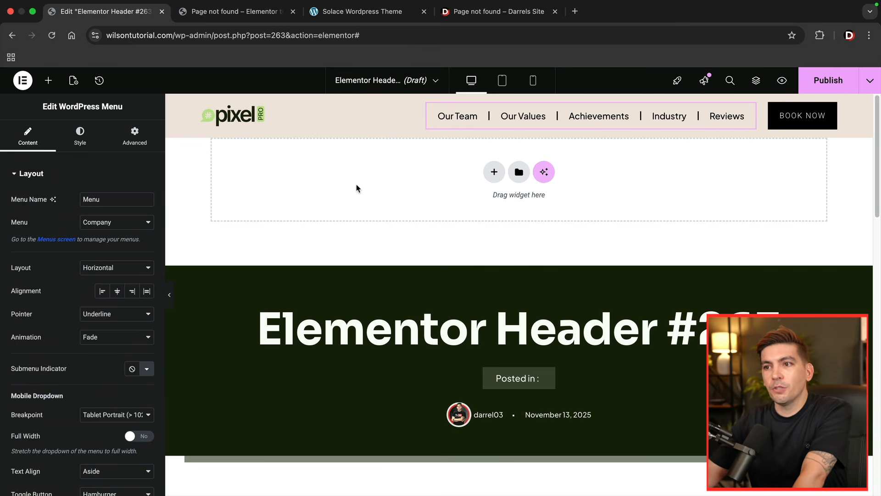
- Set the BOOK NOW button's classic background to the global Link Hover color
click(784, 115)
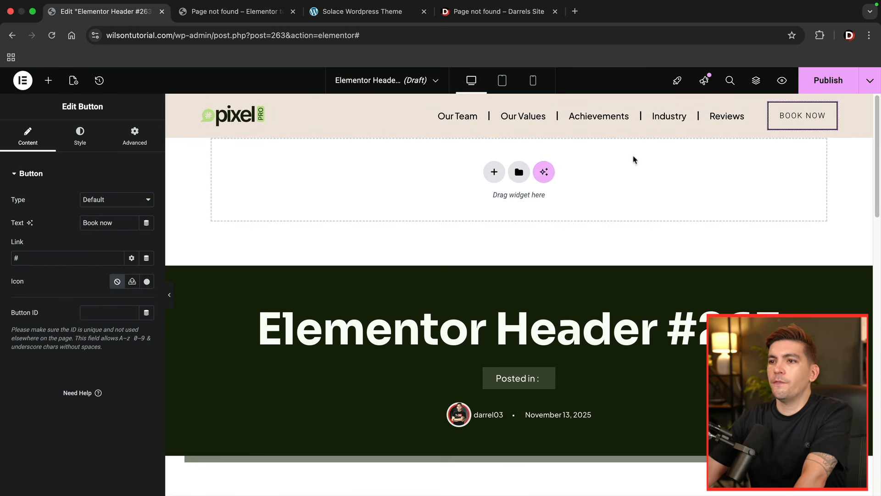
click(80, 138)
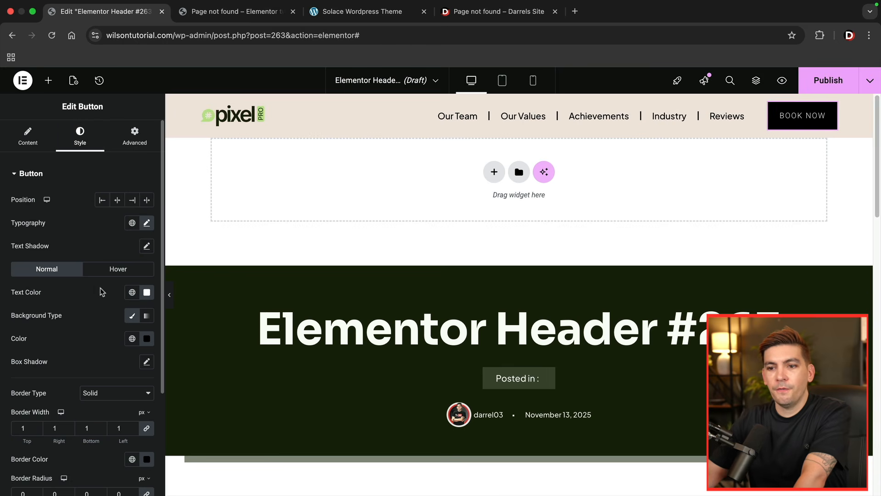
click(130, 321)
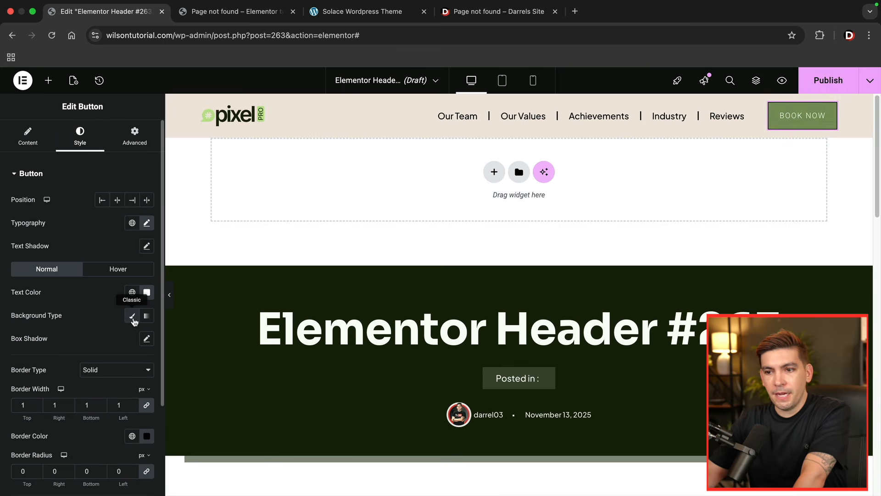
click(132, 317)
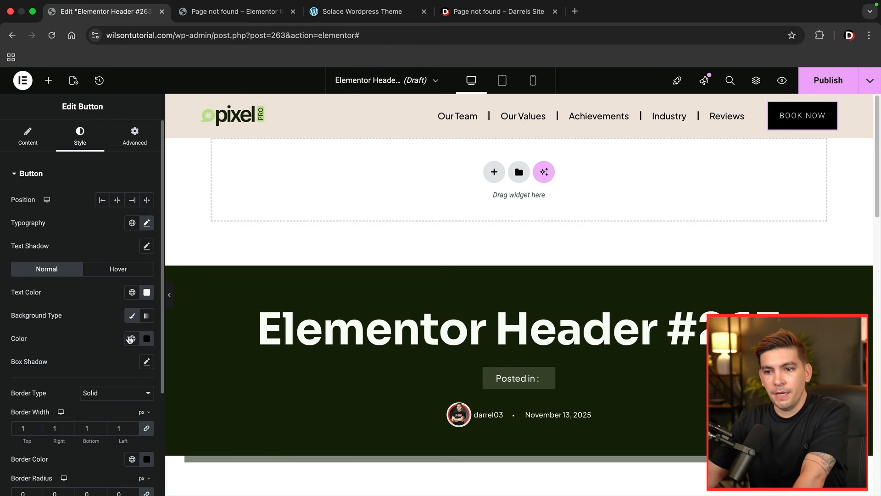
click(132, 339)
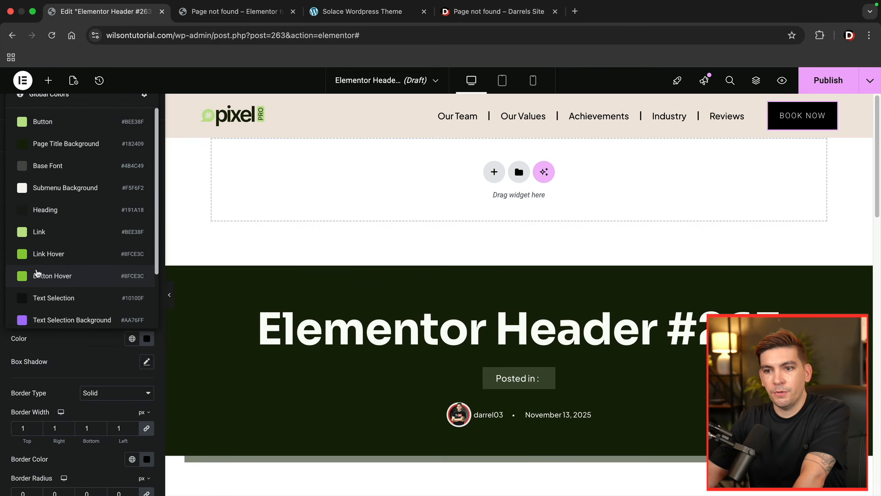
click(24, 258)
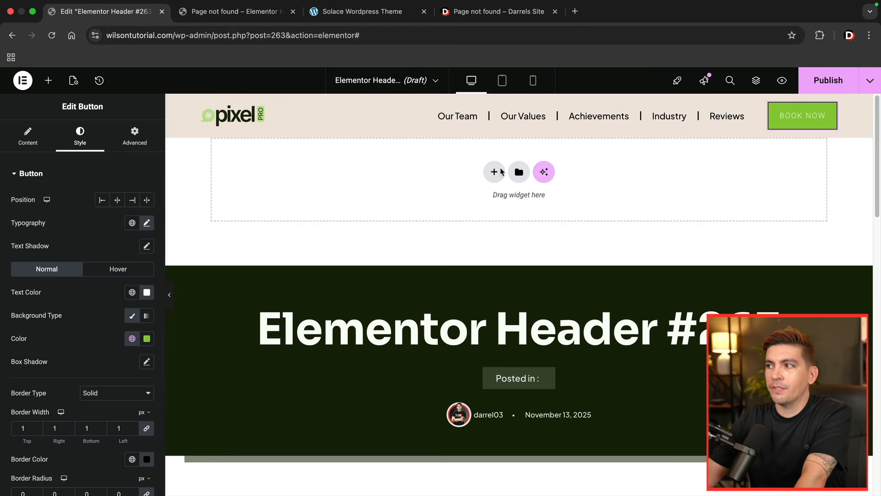
- Round all four corners of the BOOK NOW button with a border radius of 36 px
scroll(48, 238, down, 3)
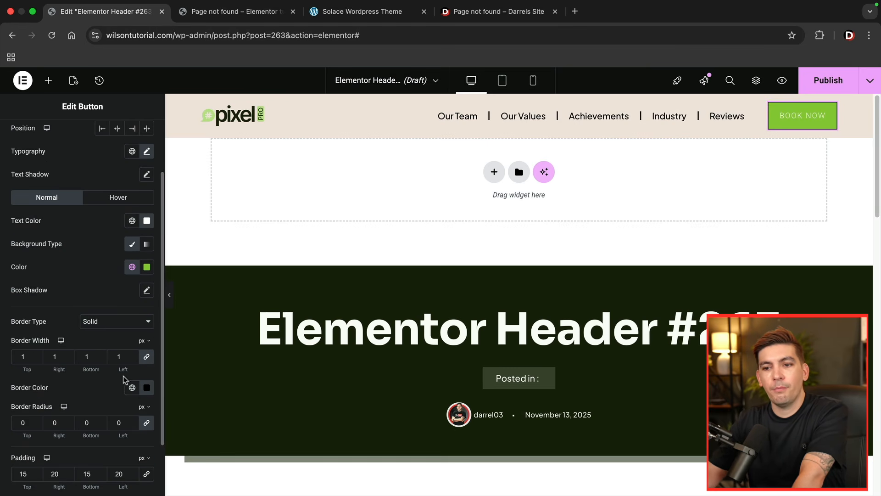
scroll(128, 353, down, 1)
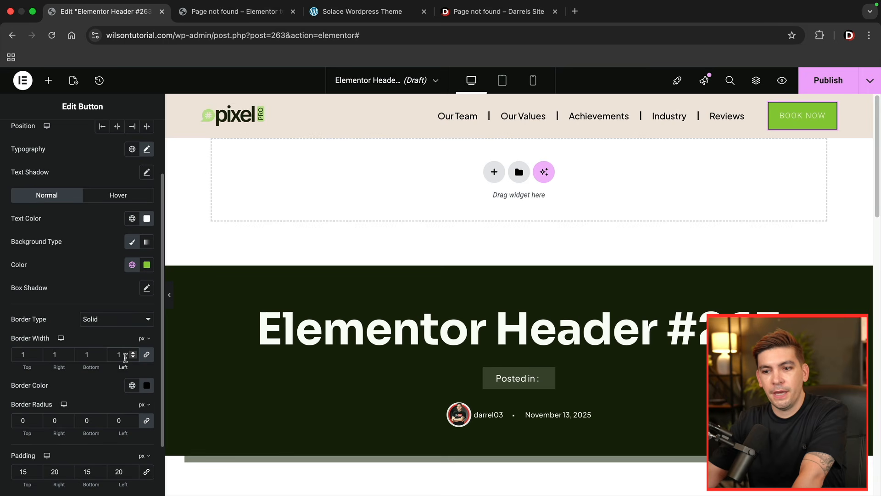
click(132, 419)
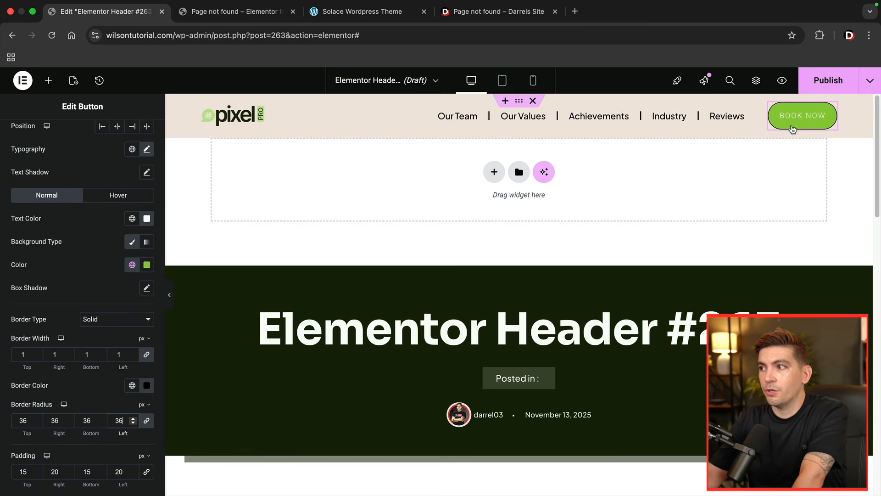
- Clear the BOOK NOW button's # link and replace it with the Popup dynamic tag
scroll(87, 159, up, 2)
click(43, 144)
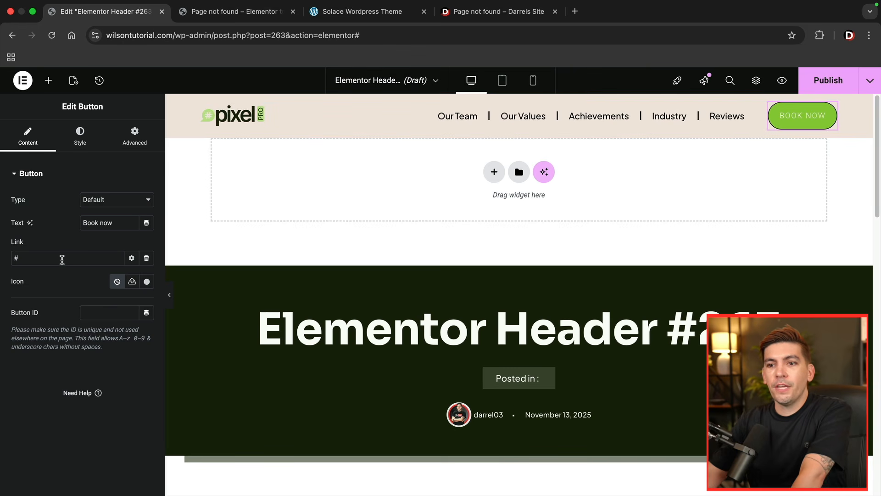
key(BackSpace)
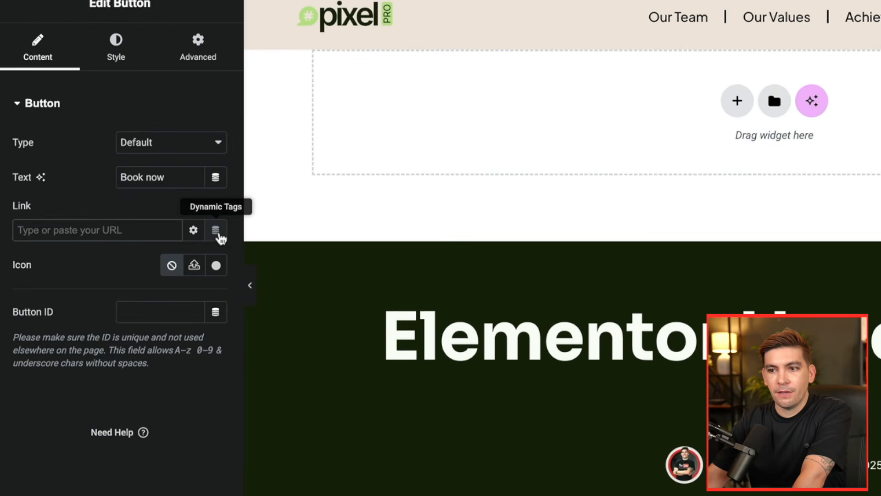
click(216, 230)
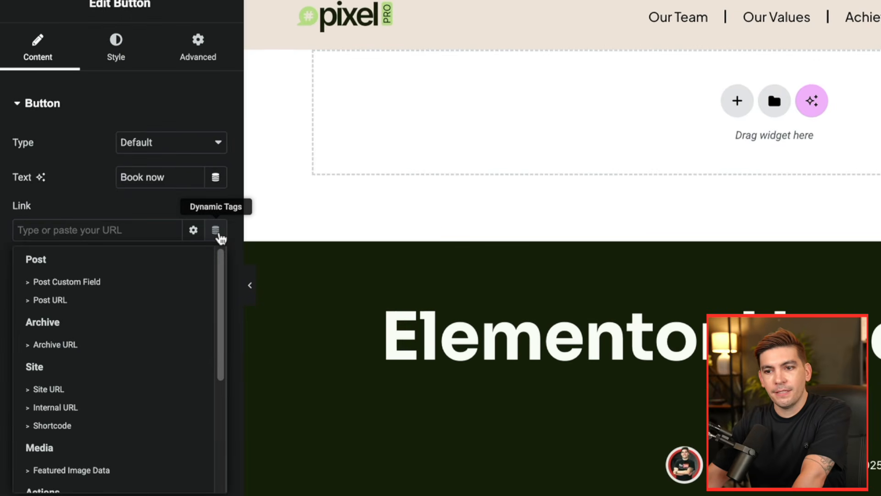
scroll(129, 299, down, 3)
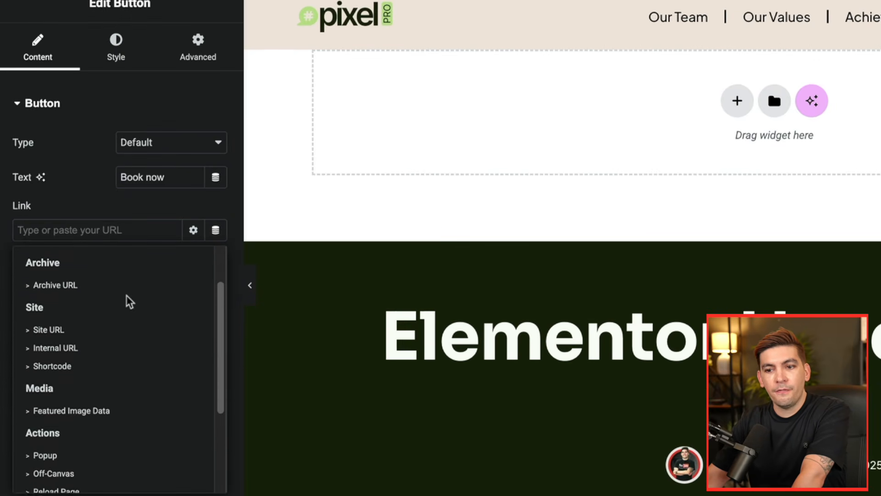
scroll(64, 395, down, 1)
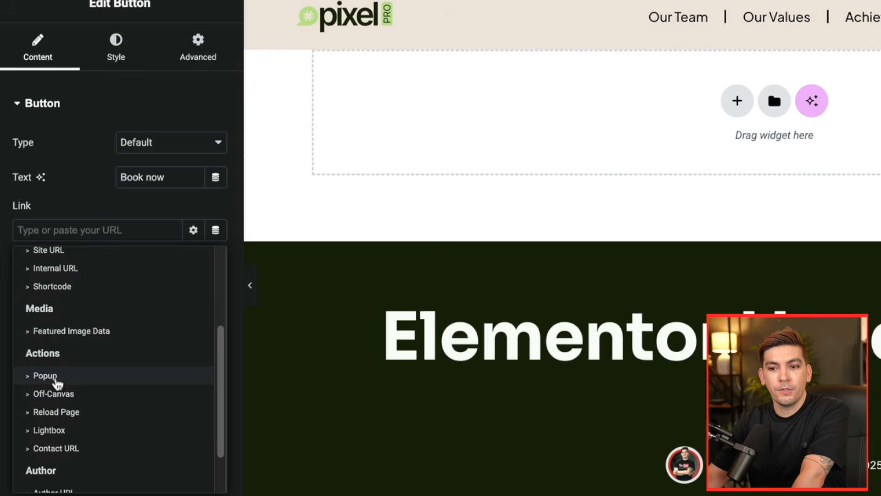
click(56, 381)
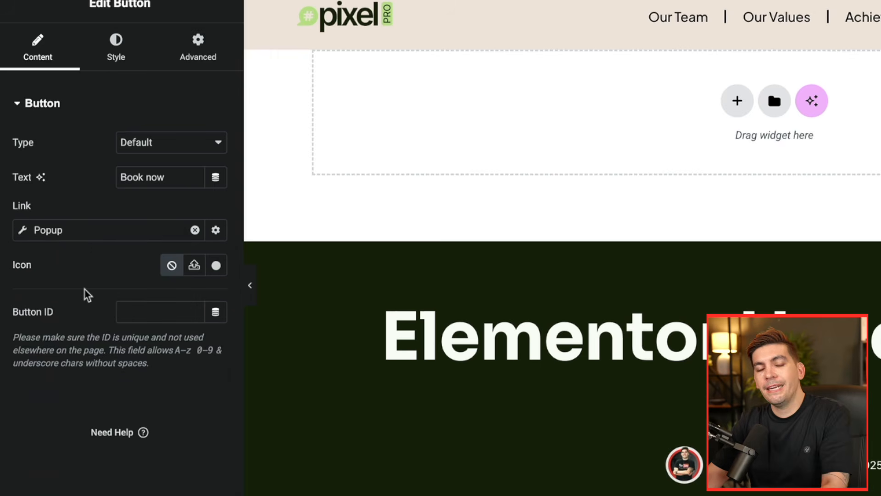
- Configure the button's popup link with the Open Popup action and the Menu (Template) popup
click(53, 230)
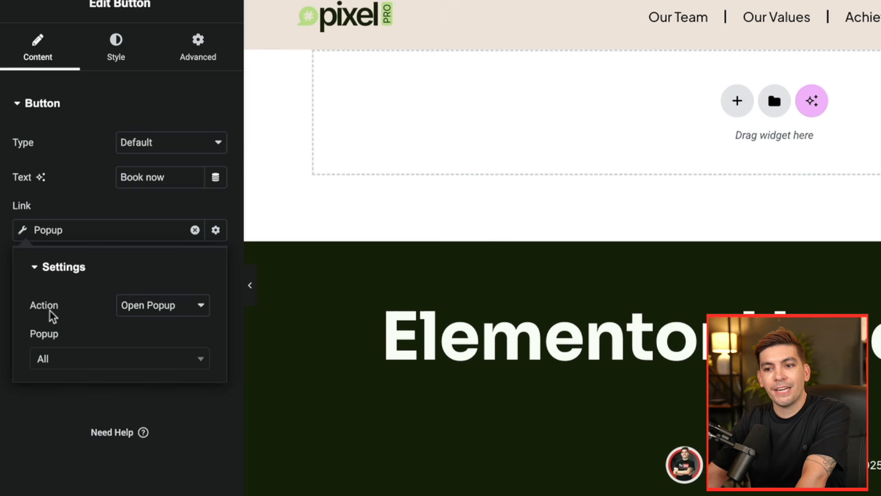
click(161, 316)
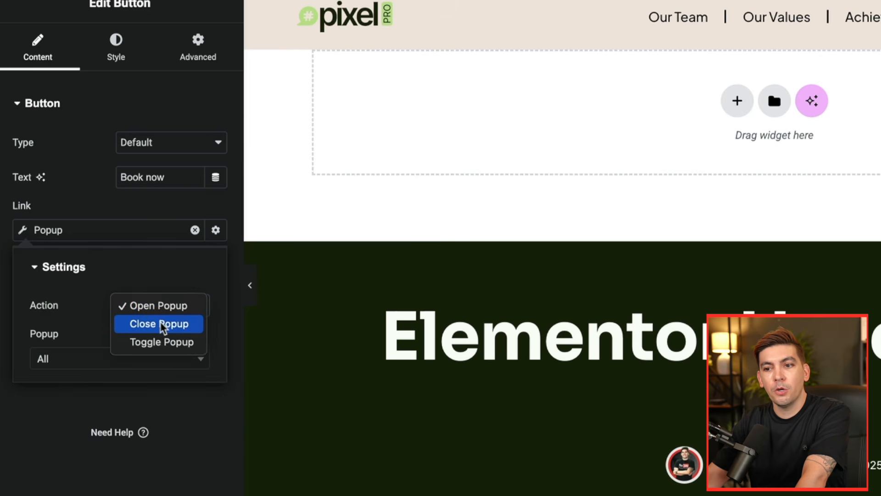
click(171, 307)
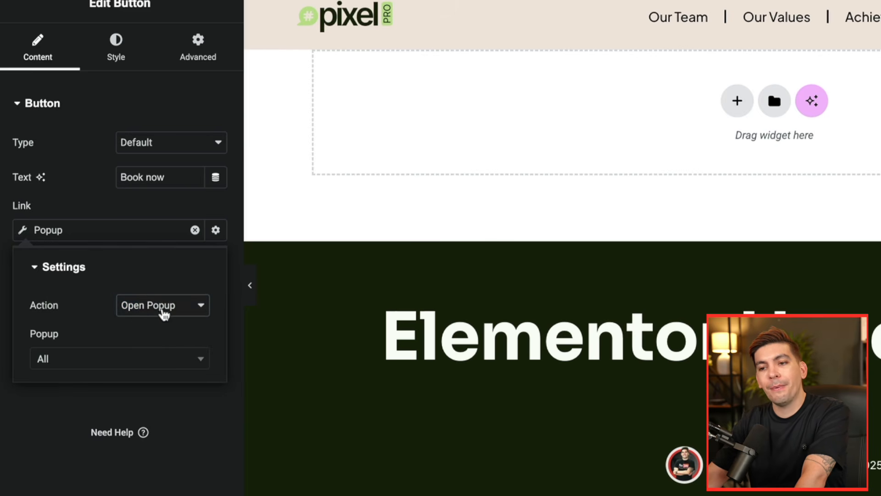
click(62, 364)
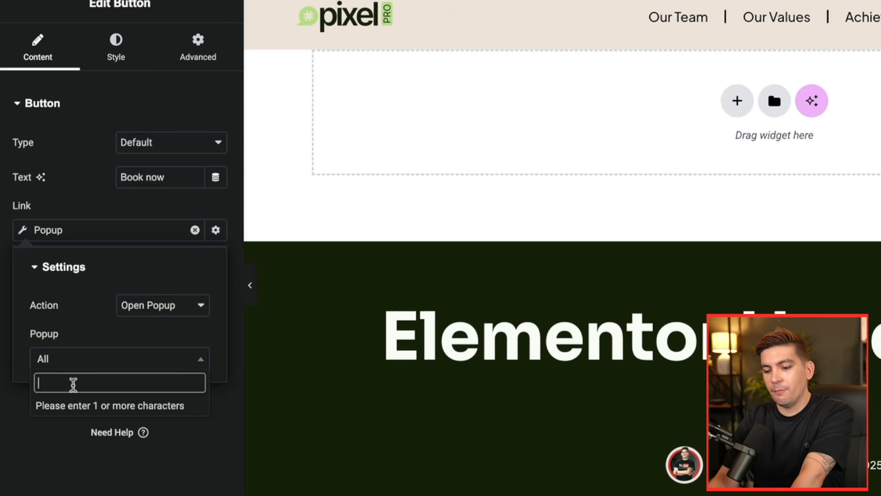
text(menu)
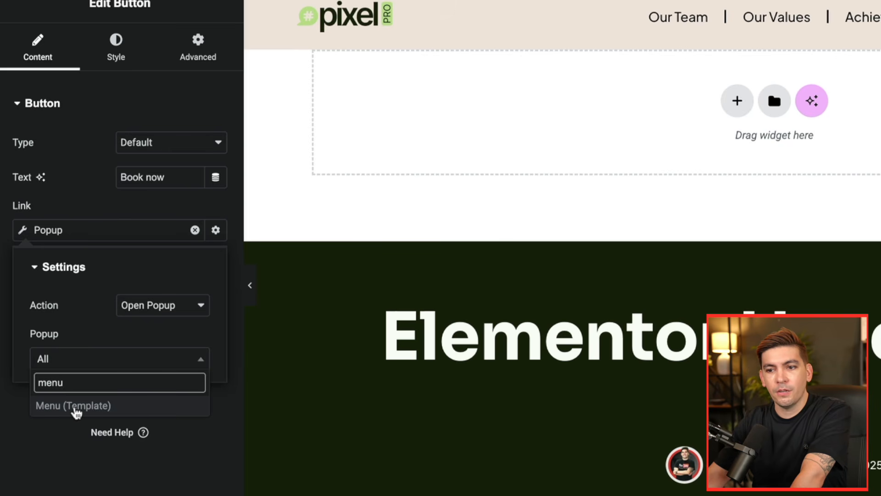
click(76, 410)
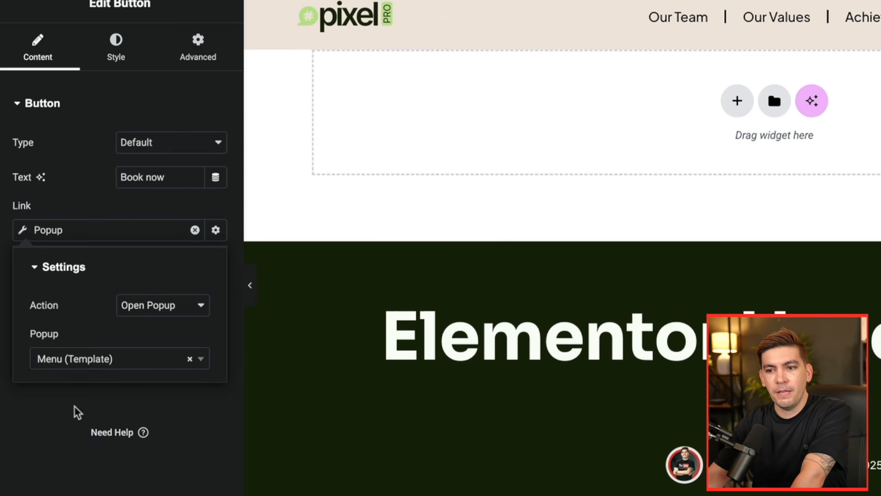
click(128, 210)
- Publish the header template with a display condition that includes the entire site
click(821, 78)
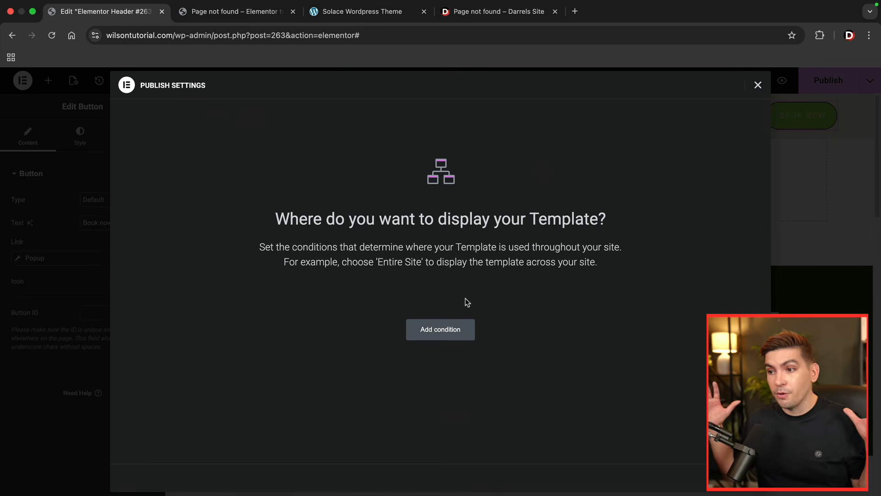
click(451, 329)
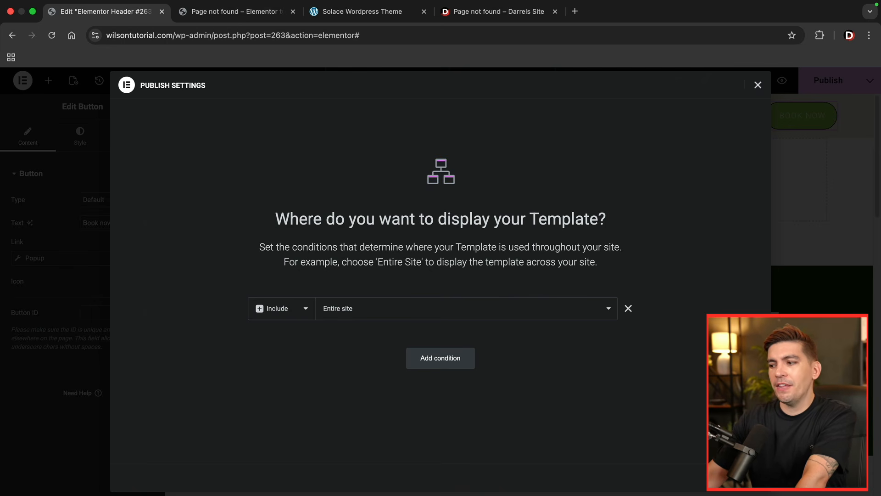
click(736, 477)
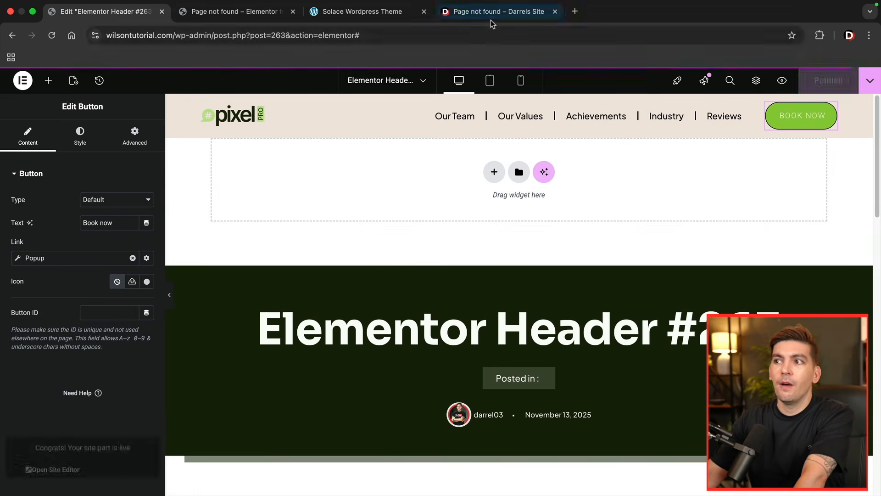
- Browse darrelwilson.com and apple.com in the browser to examine how their header navigation menus work as examples
click(491, 18)
click(190, 118)
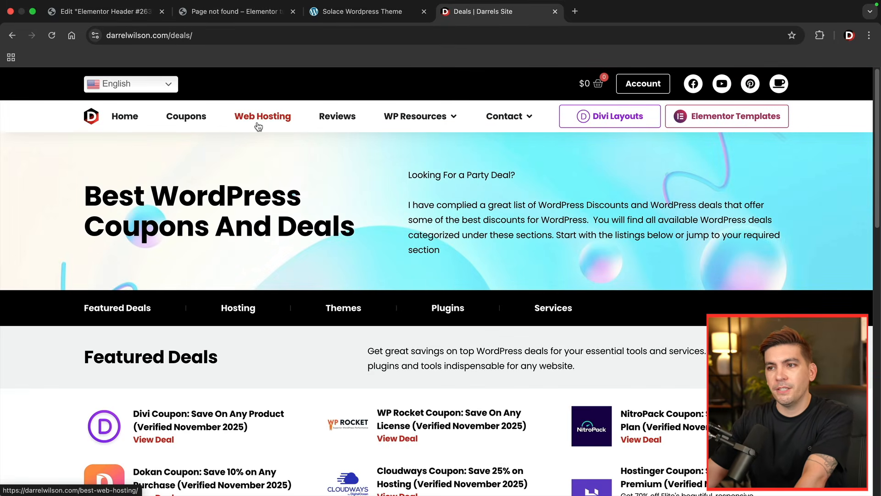
click(135, 119)
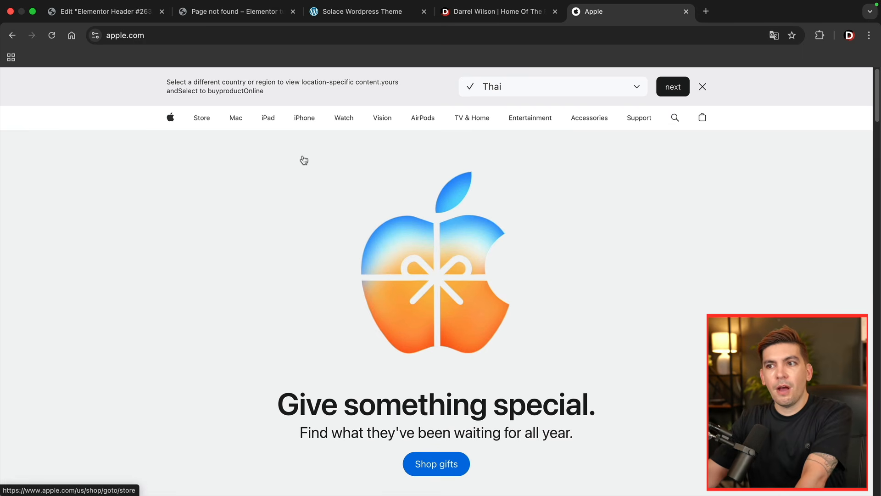
click(236, 118)
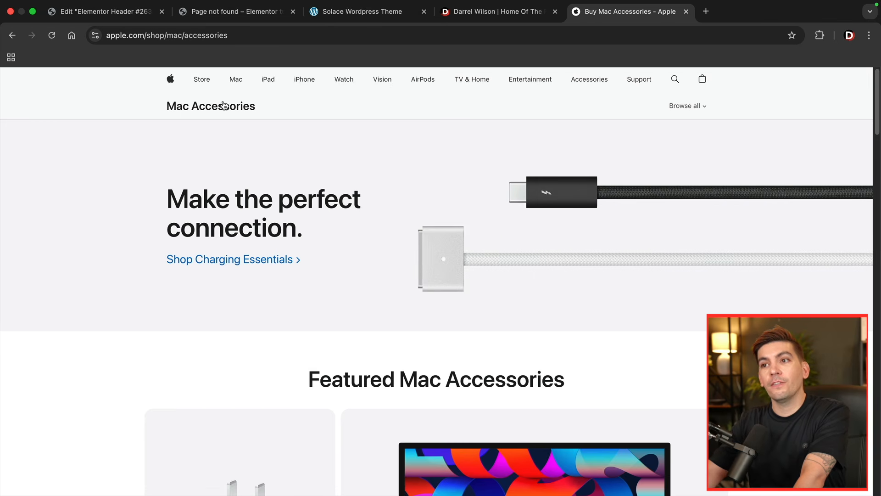
click(203, 81)
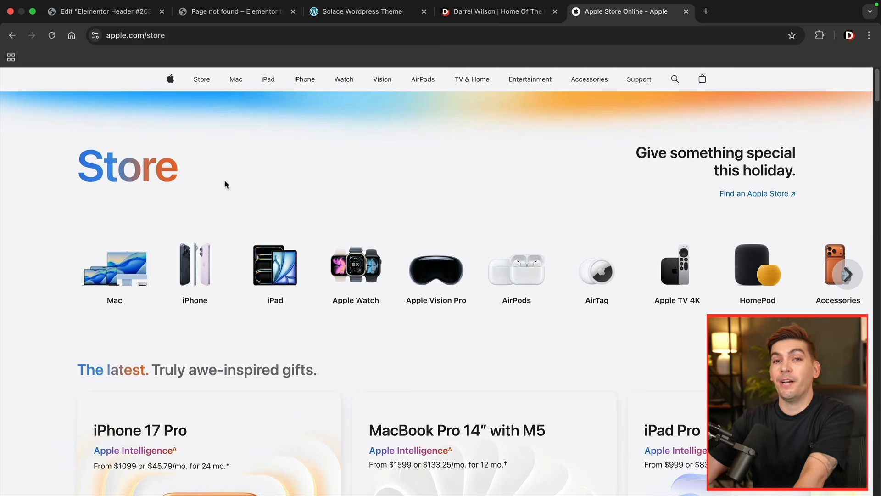
- Return to the Elementor header and set its main container's background color to #FFFFFF with the opacity lowered to fully transparent
key(ctrl+Tab)
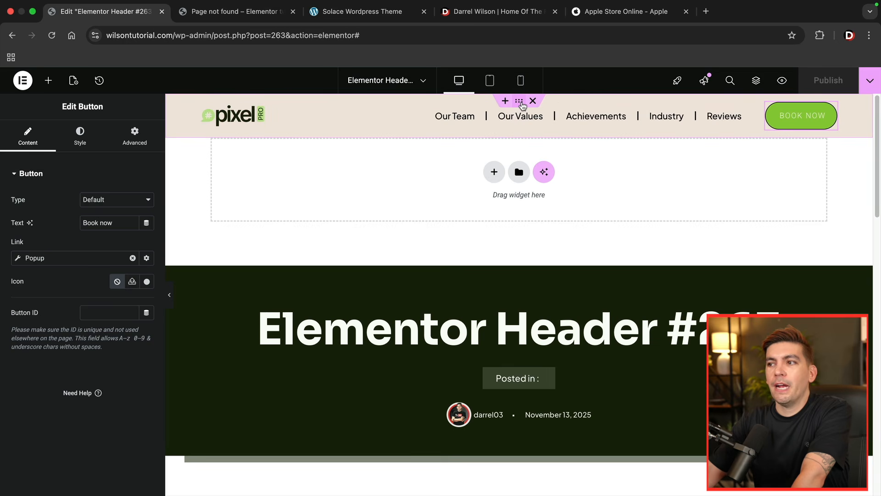
click(520, 103)
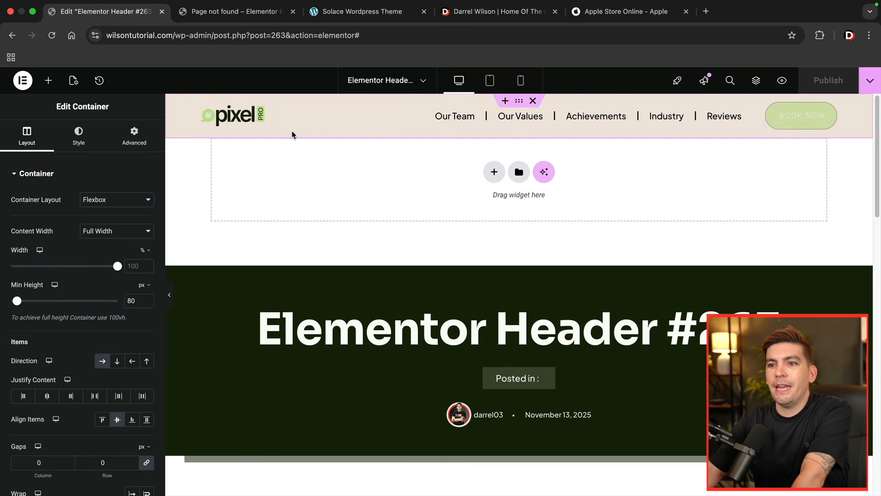
click(78, 135)
click(147, 246)
drag(106, 309, 73, 288)
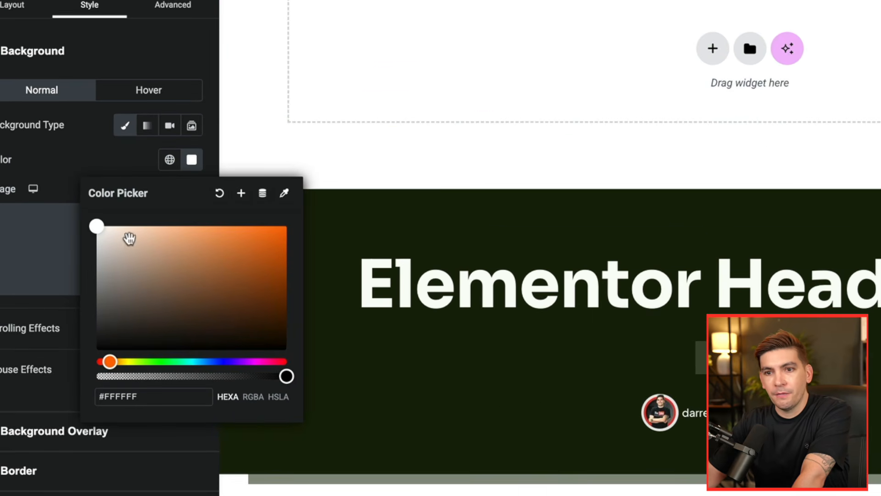
drag(286, 376, 94, 377)
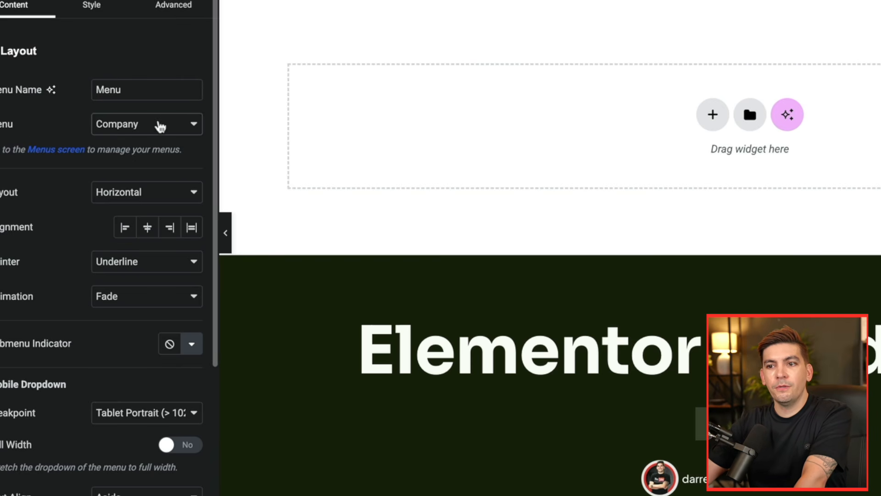
- Switch the menu shown in the header's WordPress Menu widget to Main Menu
click(161, 127)
click(153, 161)
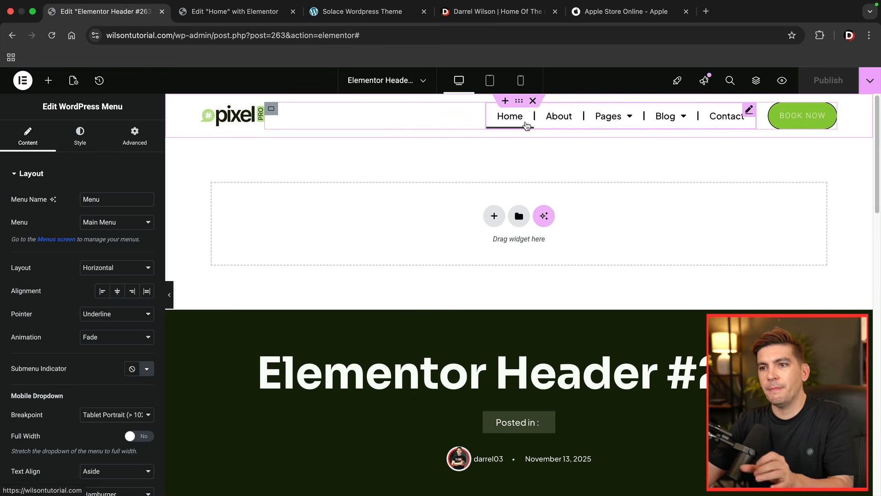
click(118, 222)
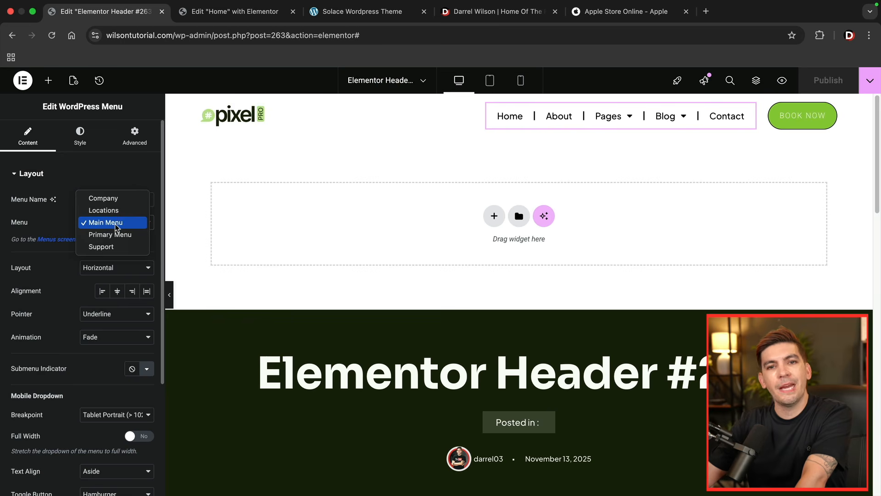
- Confirm Main Menu as the menu used by the header's WordPress Menu widget
click(116, 226)
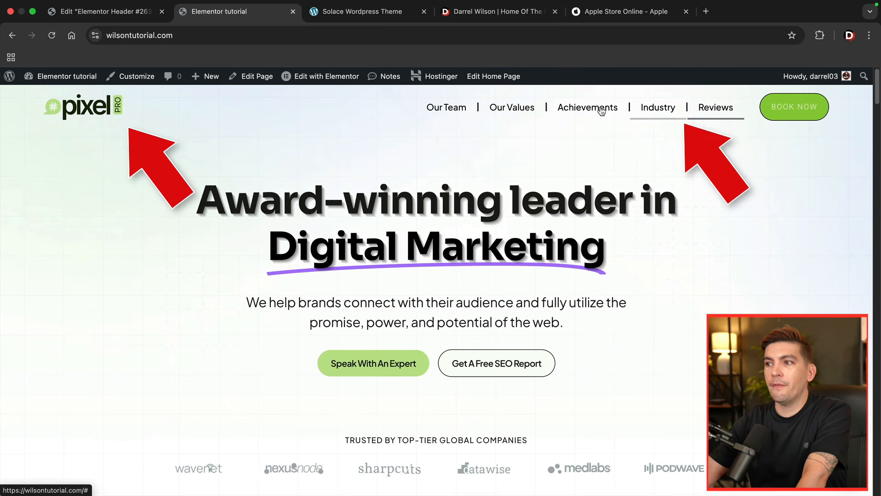
- On the live homepage, test opening and closing the popup from the header's Book Now button twice
click(773, 109)
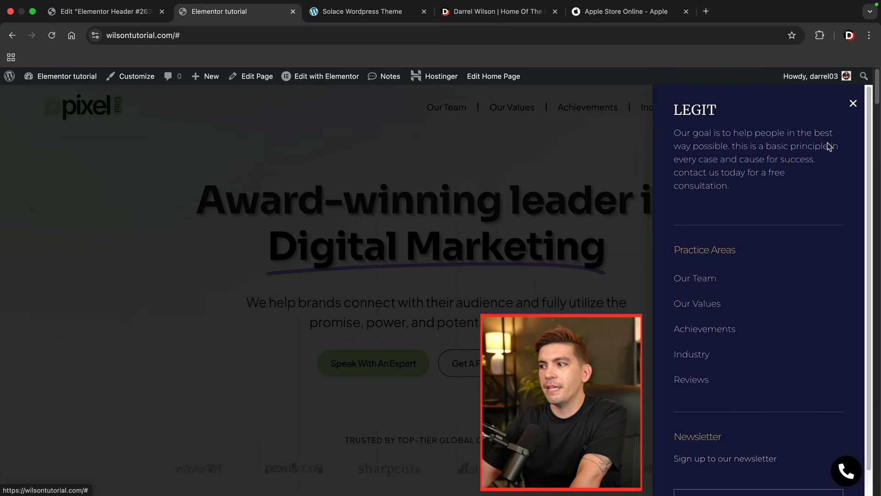
click(853, 103)
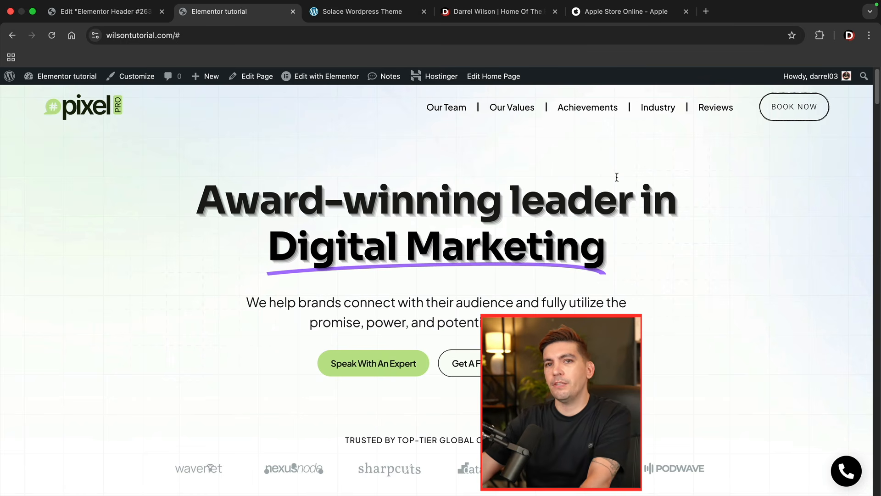
click(789, 105)
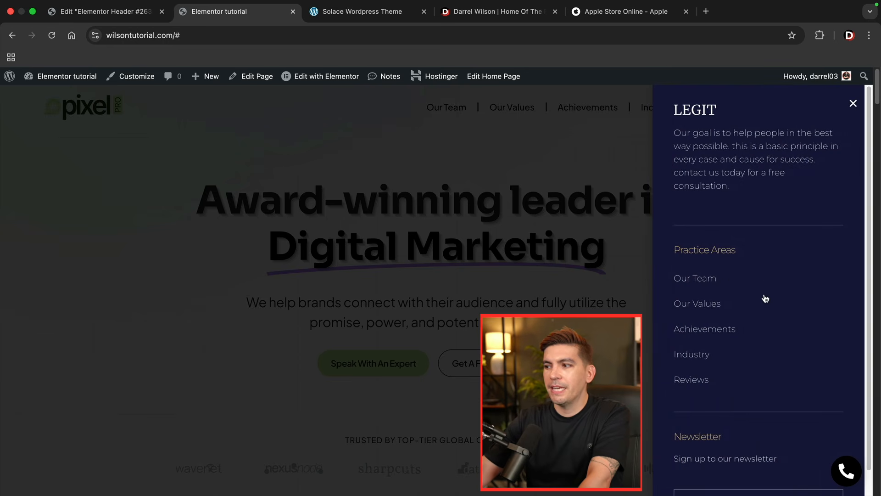
click(853, 104)
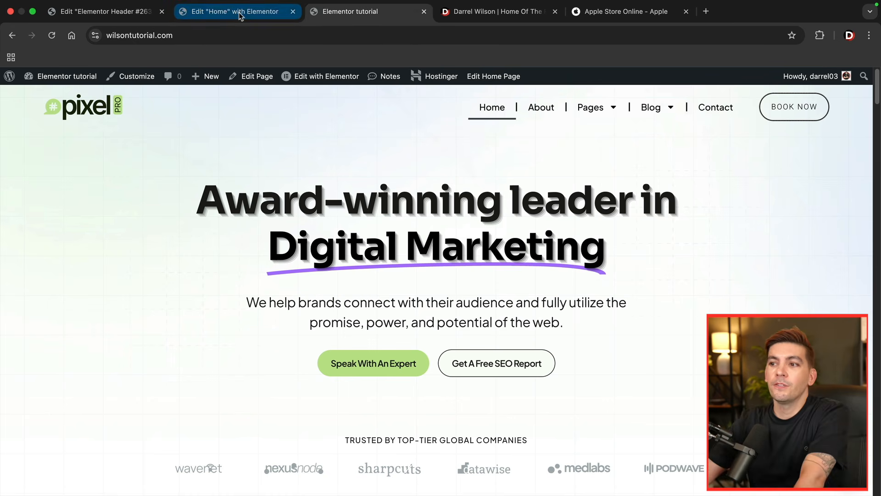
- In the Home page editor, replace the # link of the Speak With An Expert button with the dynamic Popup action
click(240, 14)
click(464, 372)
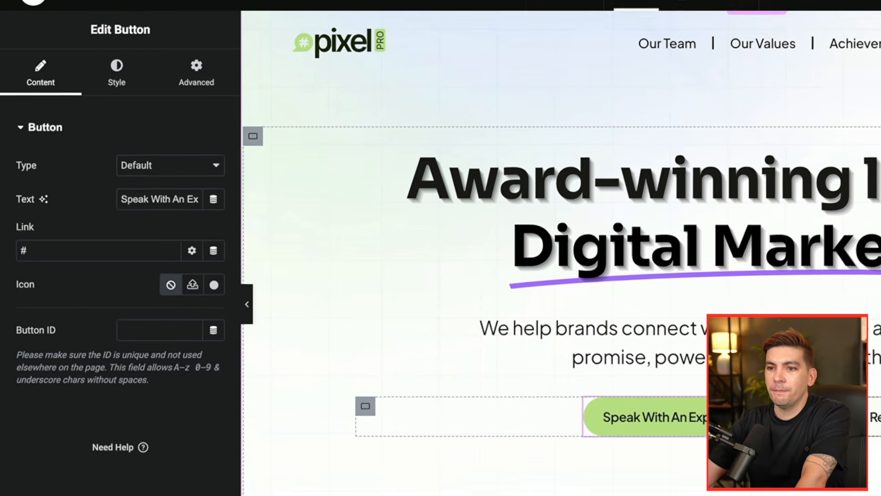
click(147, 249)
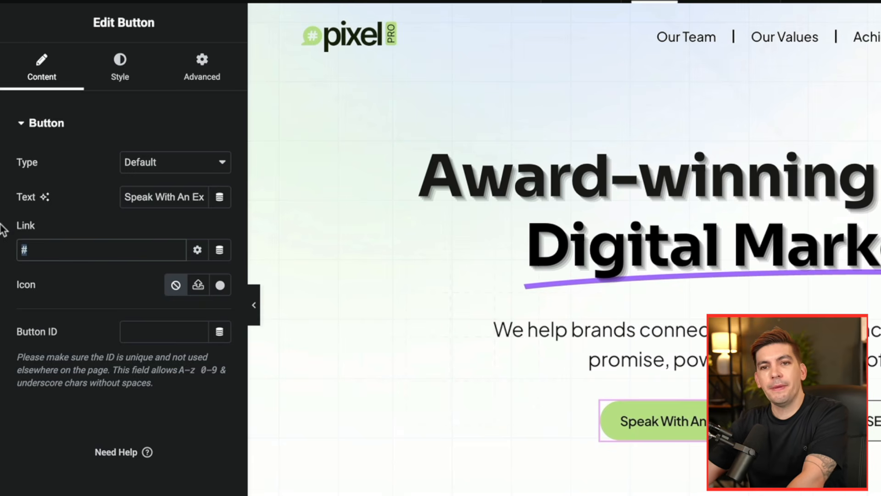
key(BackSpace)
click(220, 251)
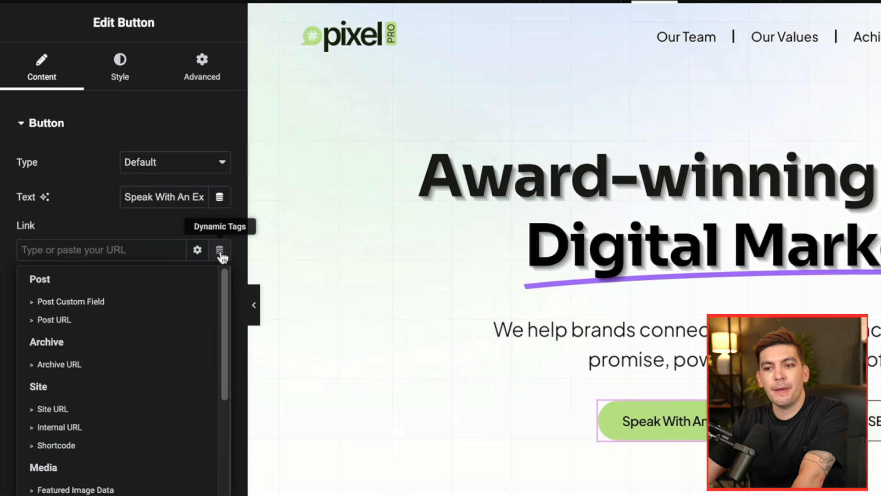
scroll(147, 321, down, 4)
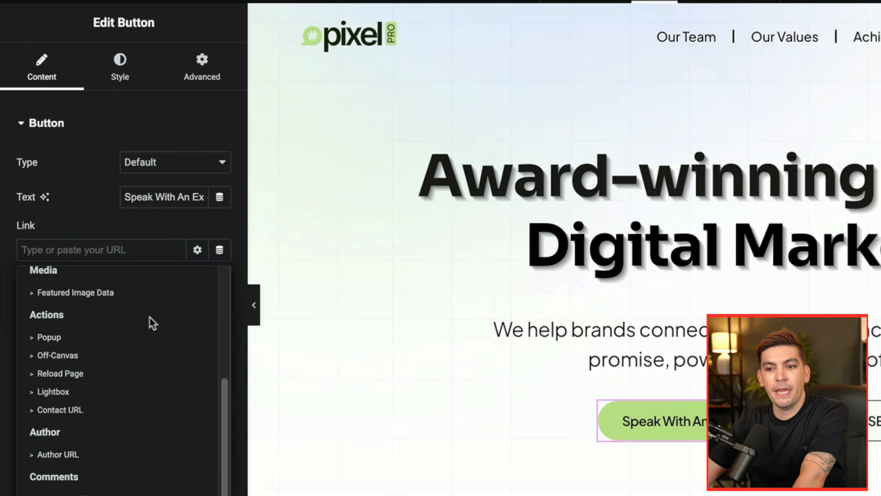
click(114, 339)
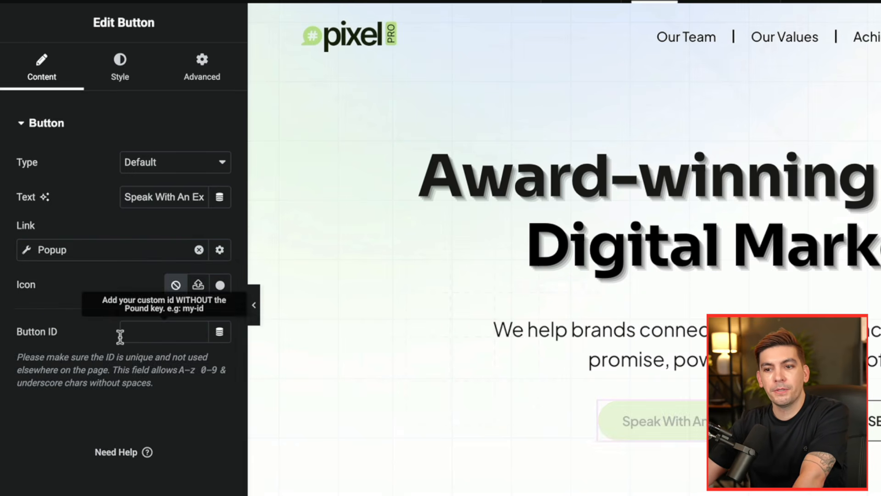
- Set the button's popup link to open Main Pop Up (Template) and publish the Home page
click(60, 251)
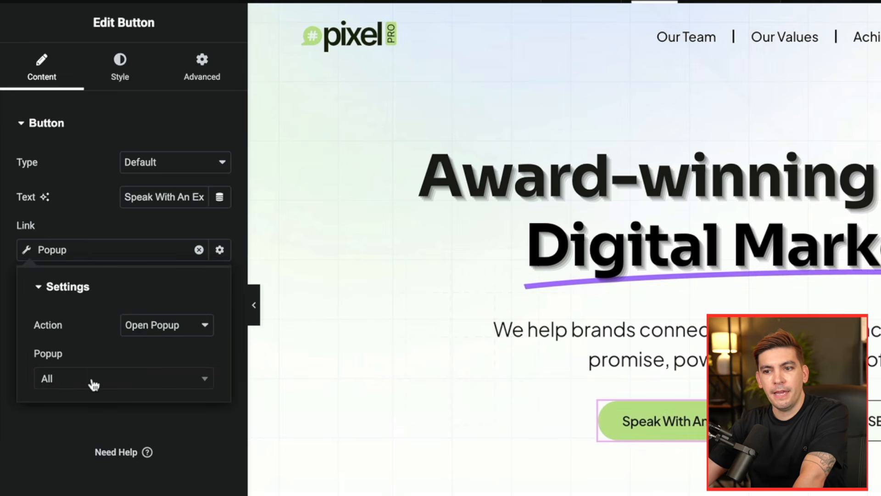
click(94, 385)
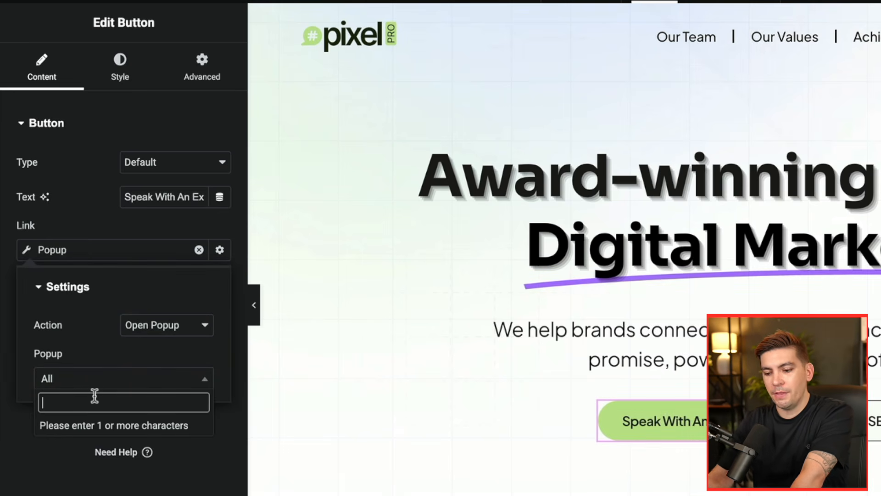
text(main)
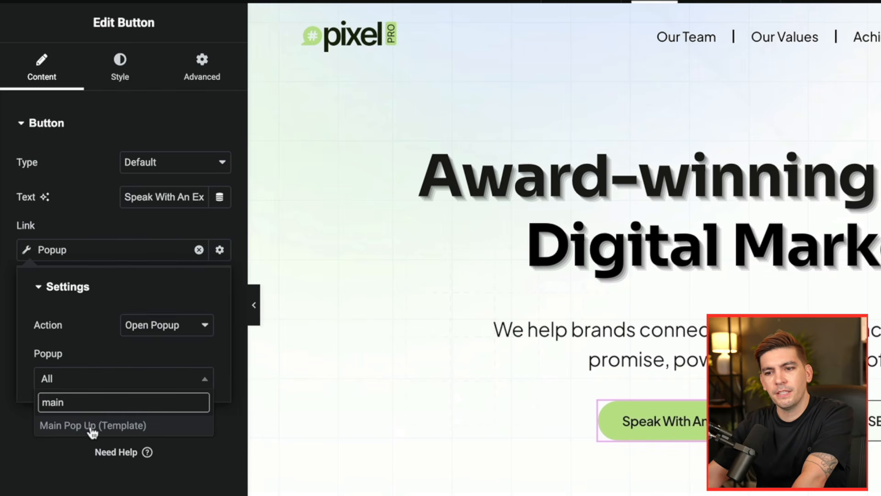
click(81, 427)
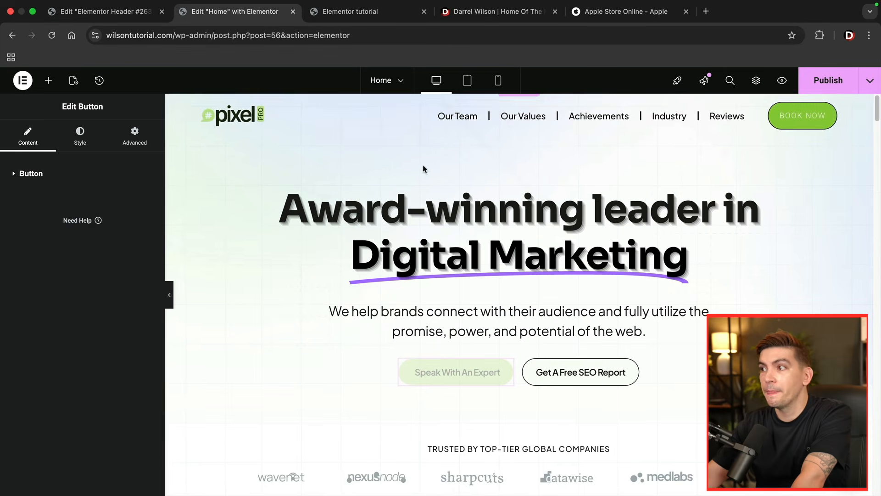
click(808, 81)
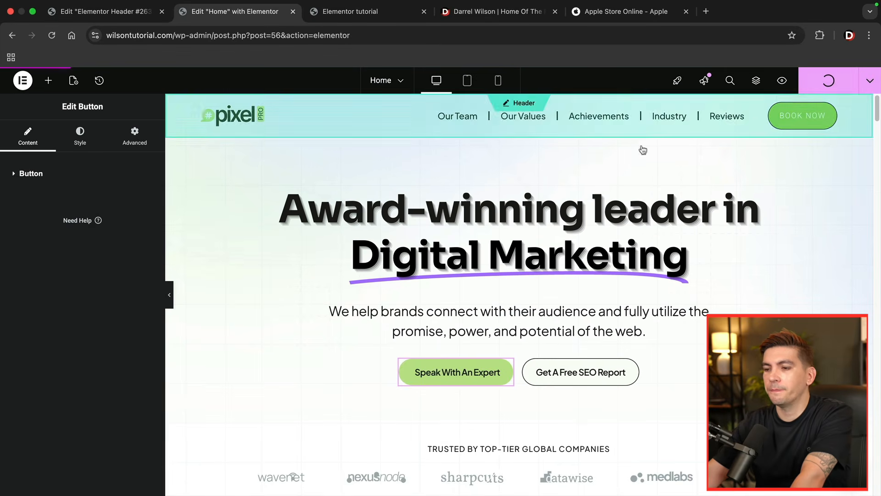
- On the live homepage, test opening and closing the popup from the Speak With An Expert button twice
key(ctrl+Tab)
click(354, 365)
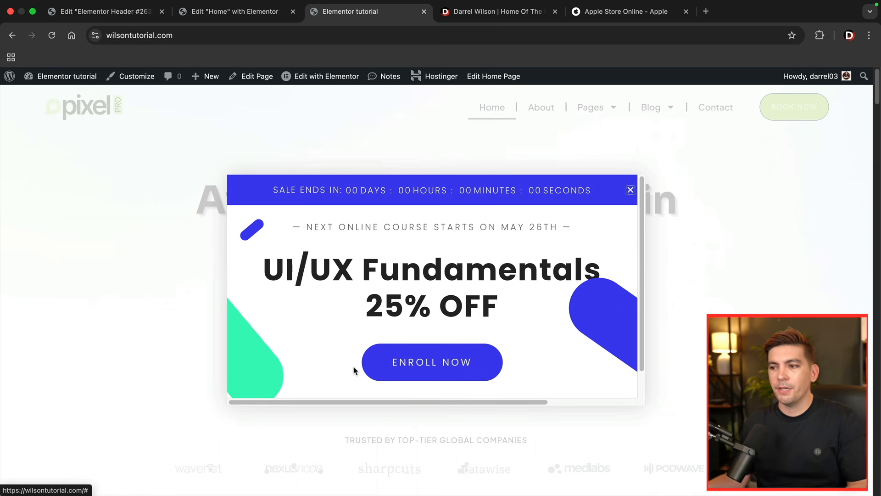
click(630, 191)
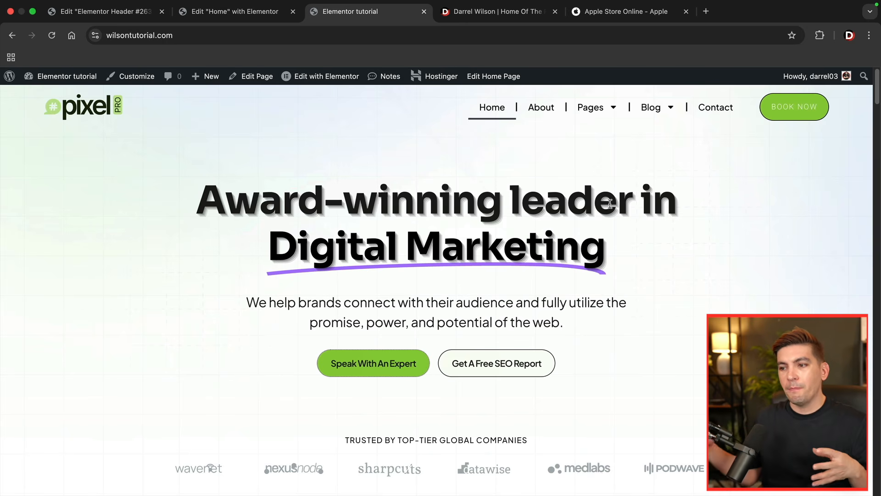
click(393, 363)
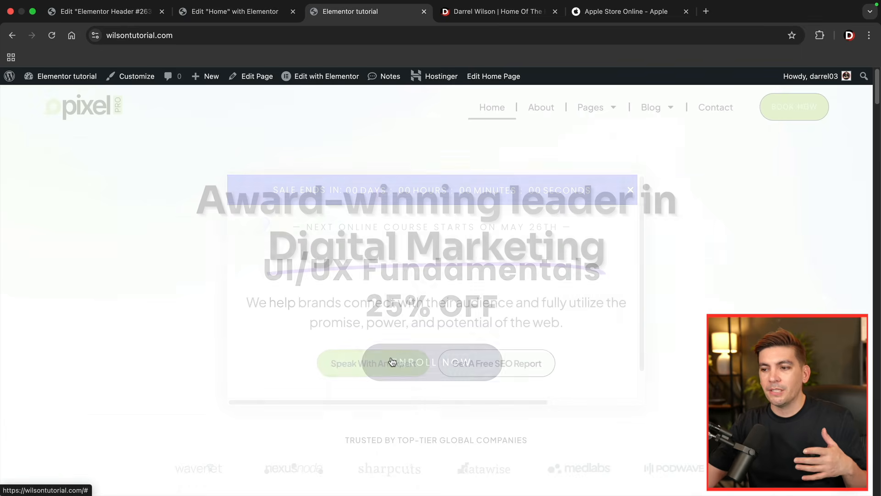
click(630, 192)
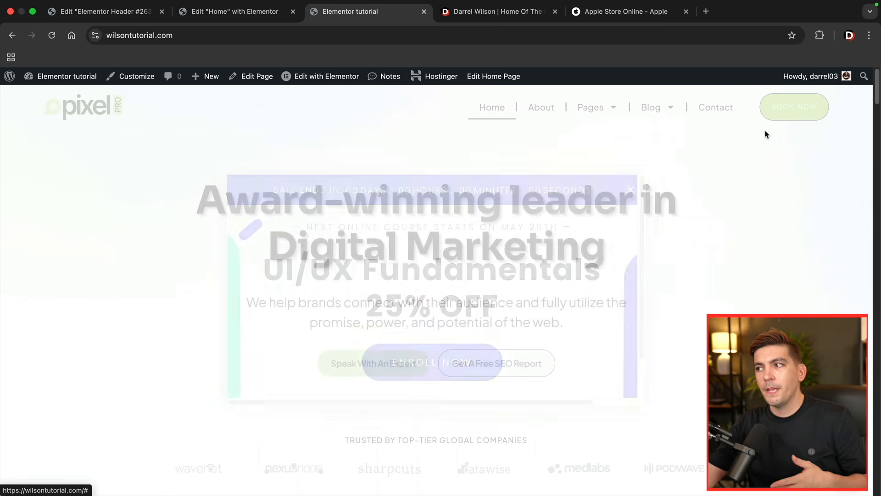
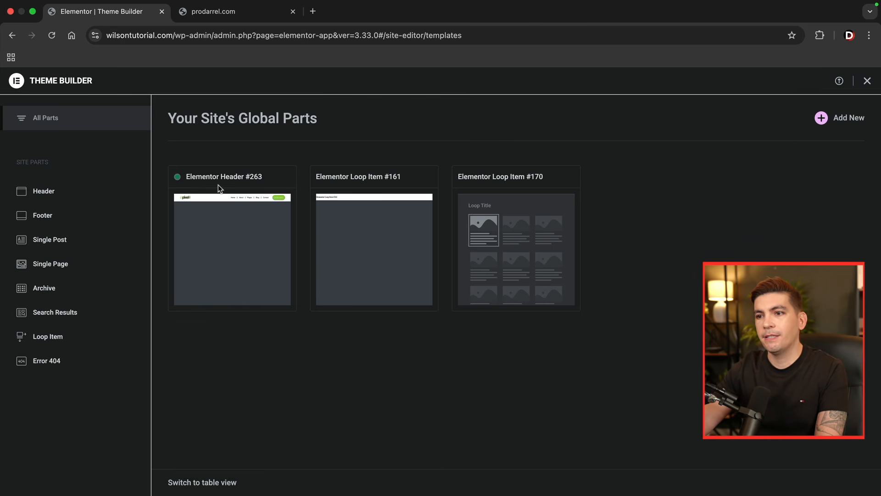
- Open the existing header template and review its display conditions
click(219, 214)
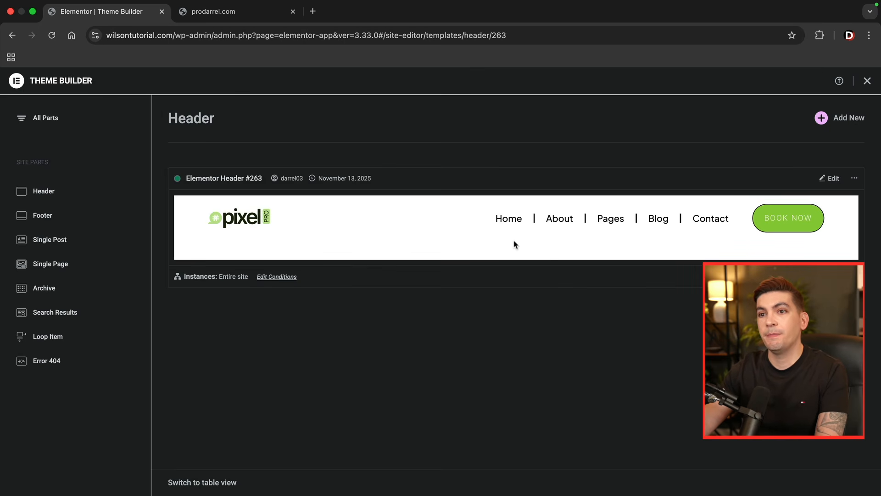
click(281, 277)
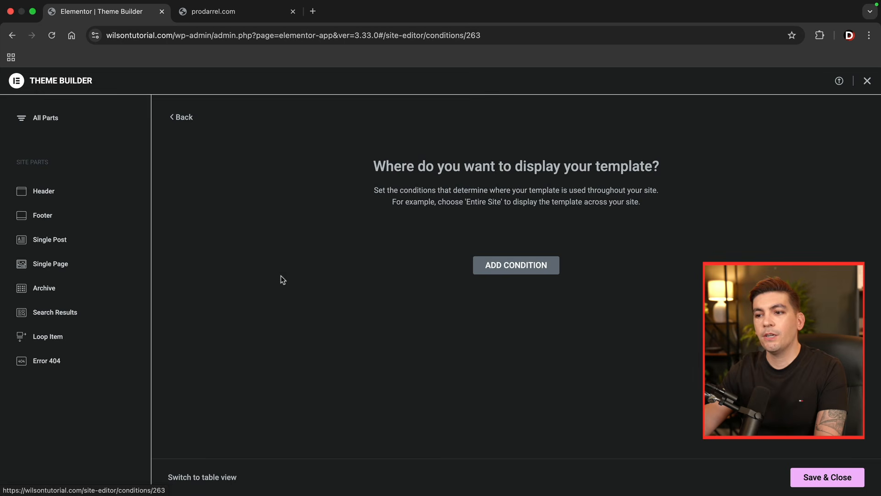
click(516, 304)
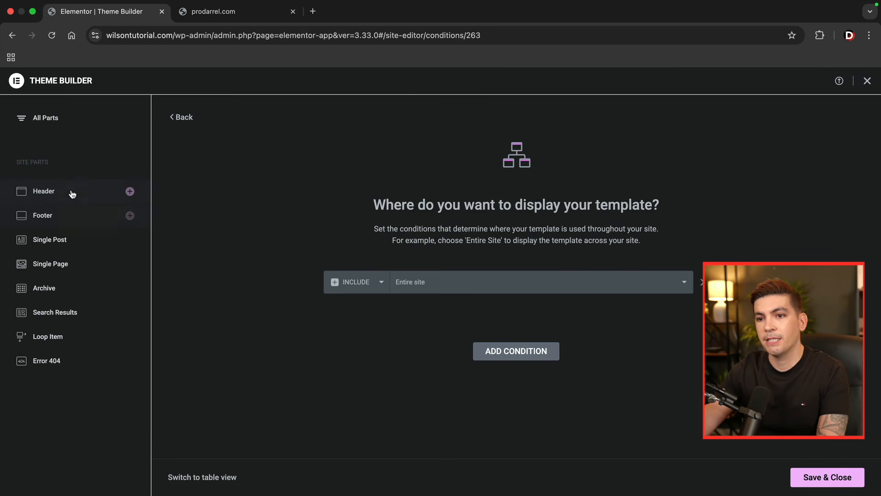
- Create a new footer template and insert the white library block with logo, quick links, contact details and map
click(51, 218)
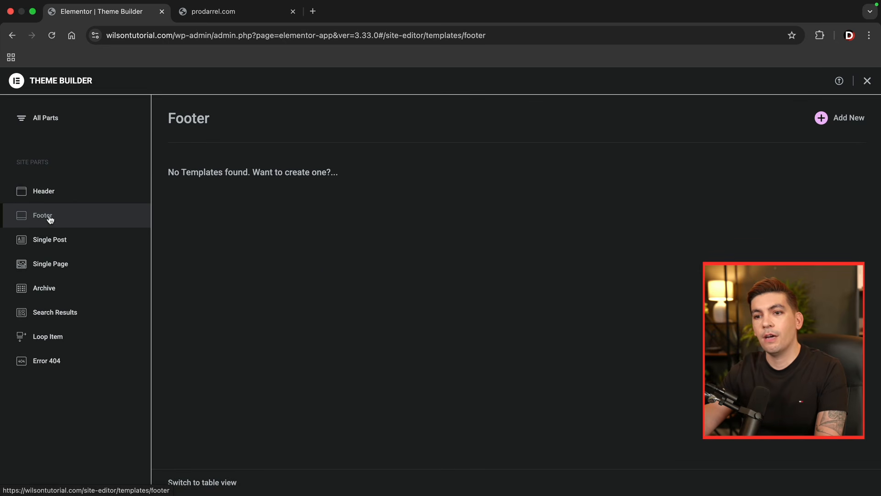
click(848, 120)
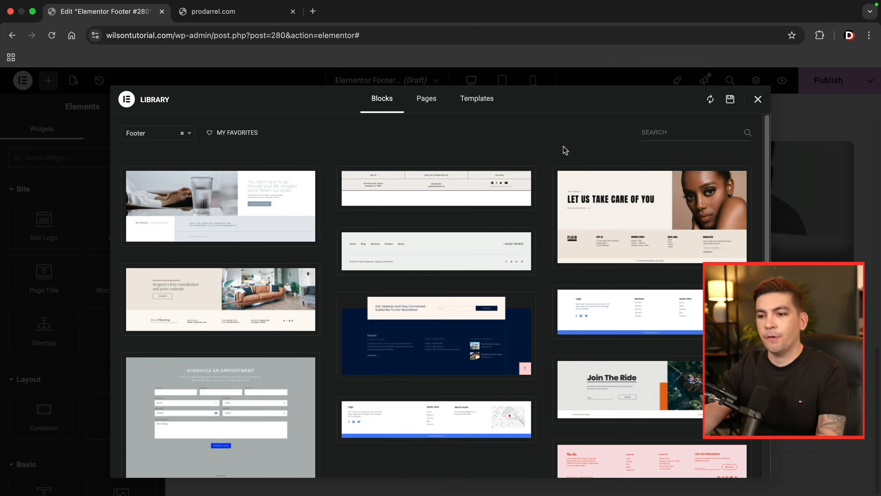
scroll(540, 192, down, 5)
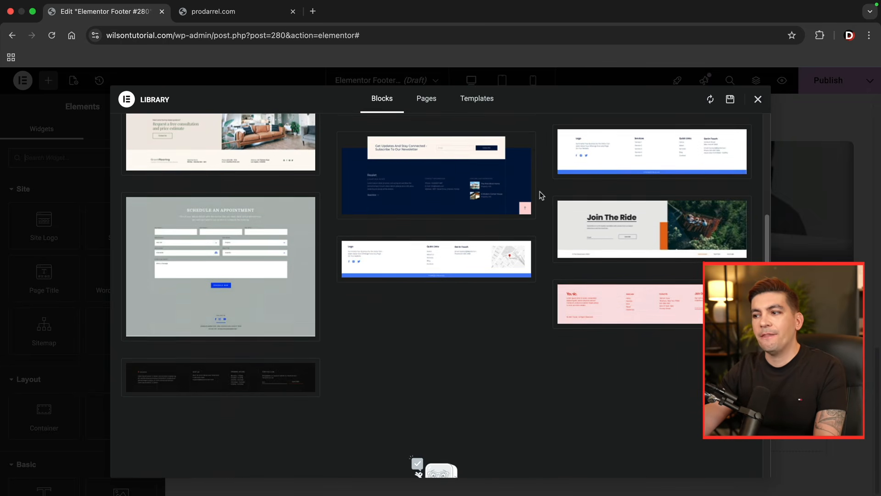
scroll(493, 280, up, 2)
mouse_move(482, 317)
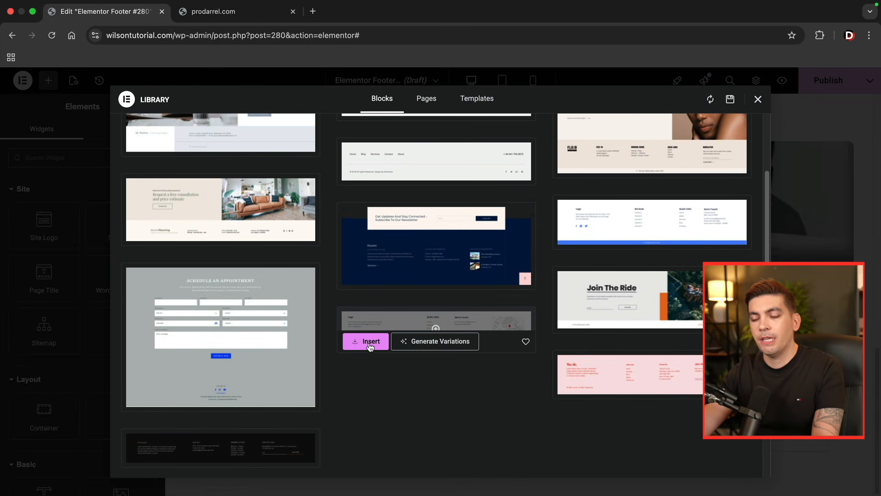
click(370, 346)
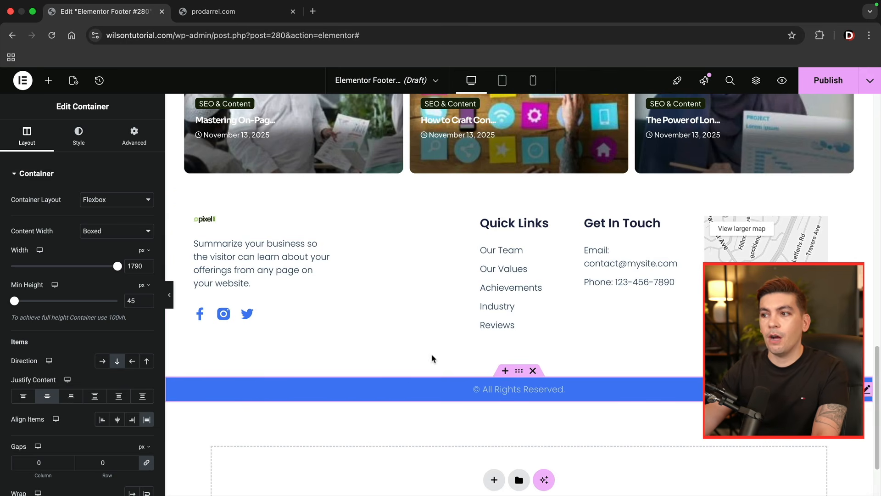
- Duplicate the footer's Quick Links column and delete the menu from the copy
scroll(487, 366, down, 3)
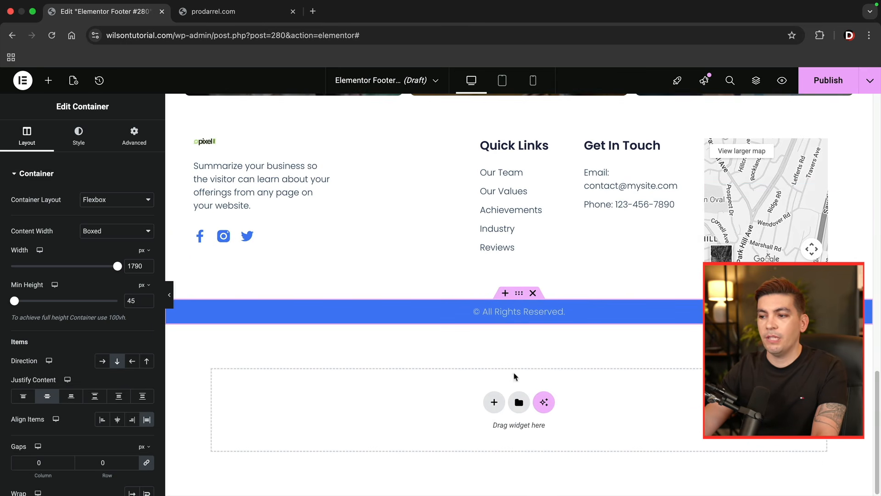
scroll(327, 353, up, 3)
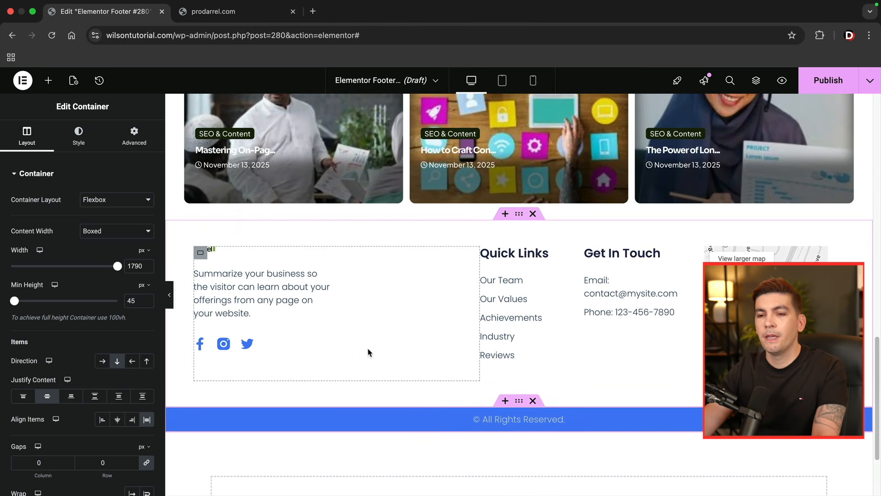
click(48, 81)
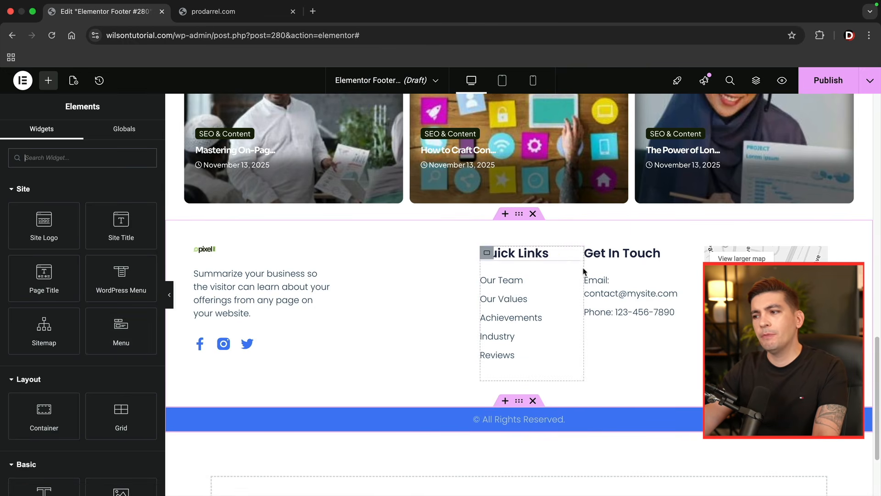
right_click(488, 256)
click(522, 229)
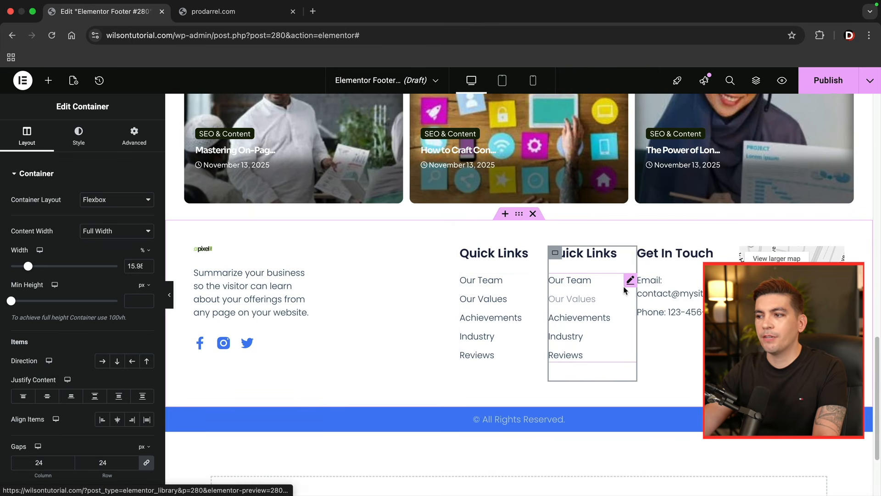
right_click(627, 288)
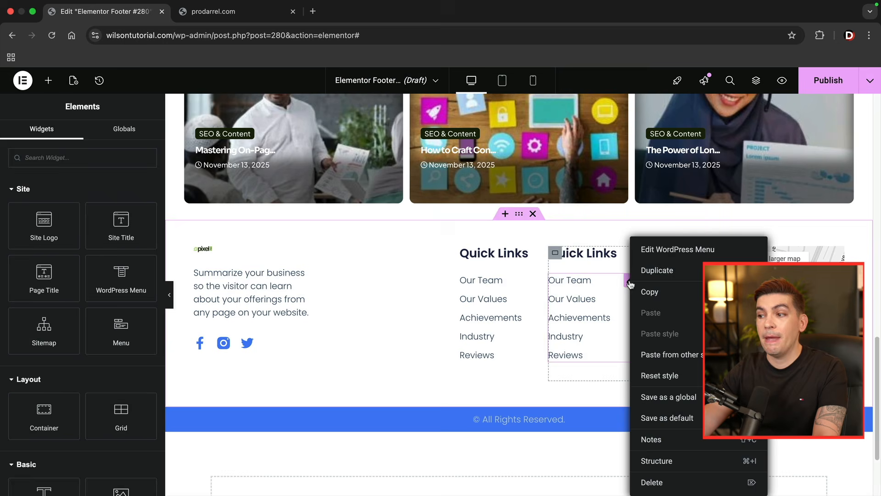
click(654, 484)
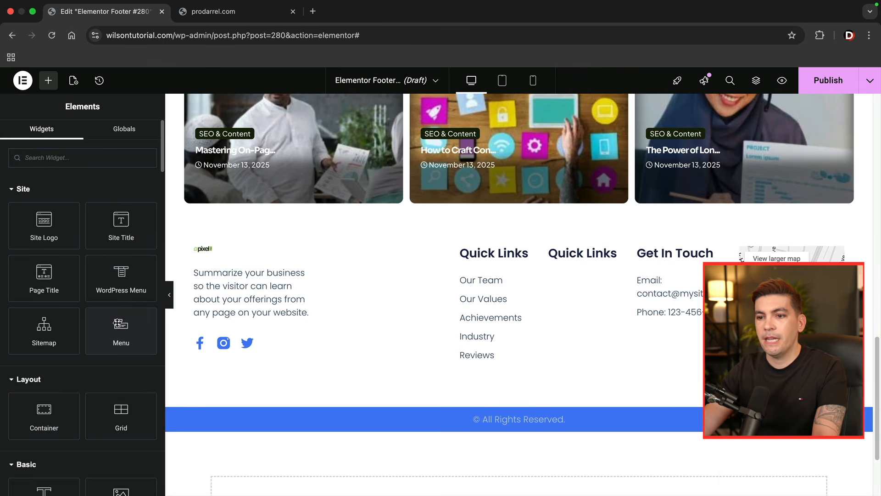
- Add a WordPress Menu widget to the duplicated Quick Links column, showing Main Menu in a Vertical layout
drag(128, 276, 574, 260)
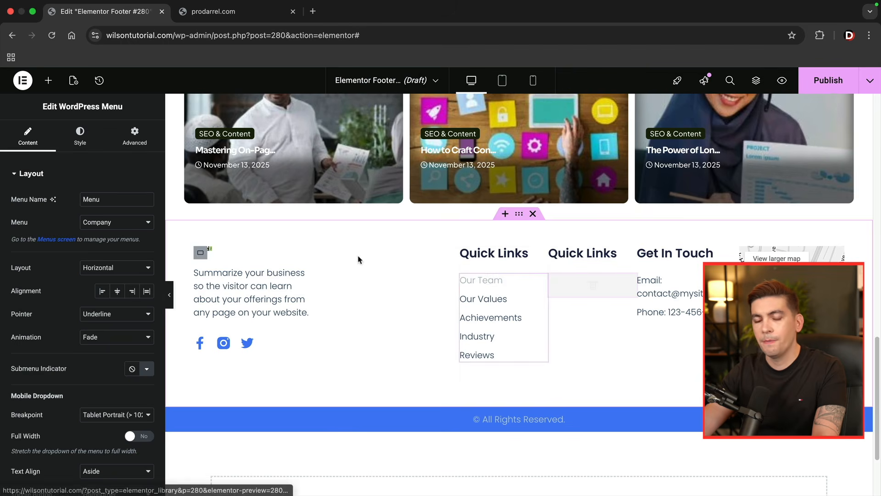
click(116, 223)
click(117, 247)
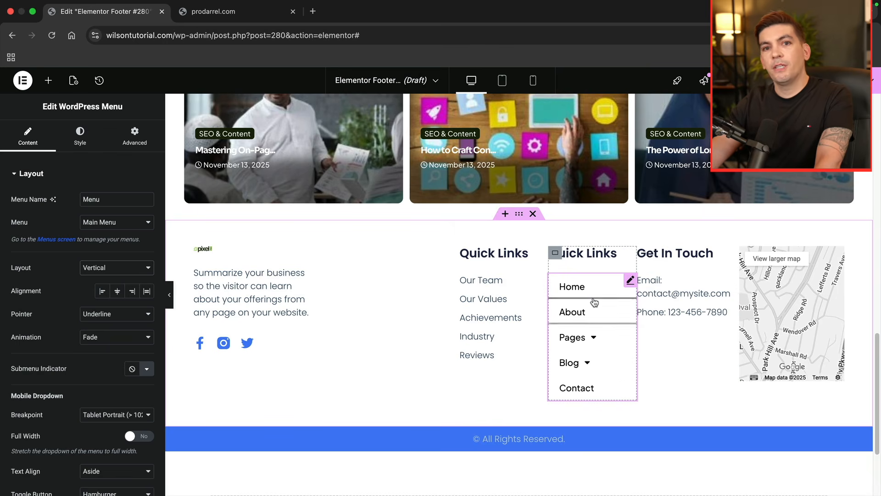
- Set the typography line height of the new footer menu to 6 px
click(81, 141)
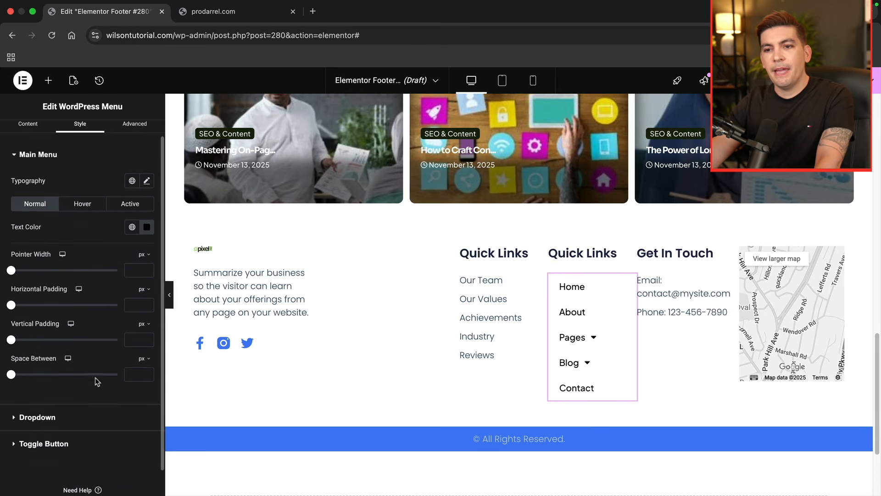
click(147, 182)
scroll(73, 308, down, 1)
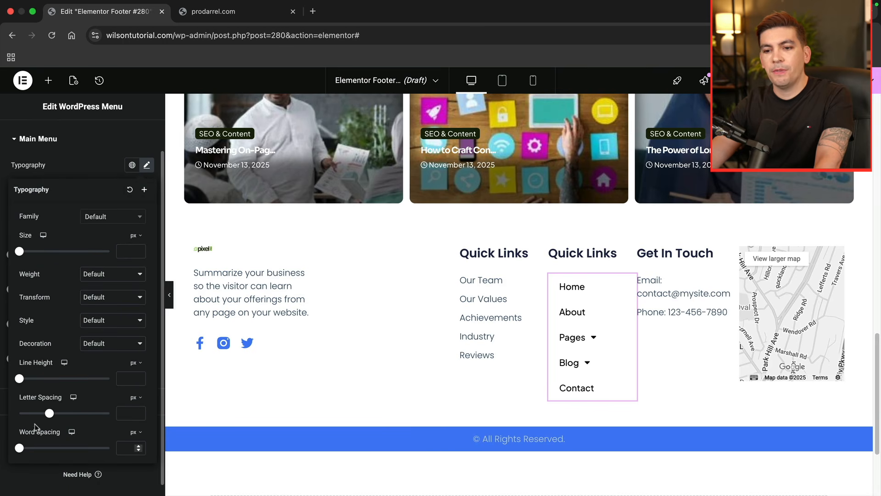
drag(20, 379, 24, 381)
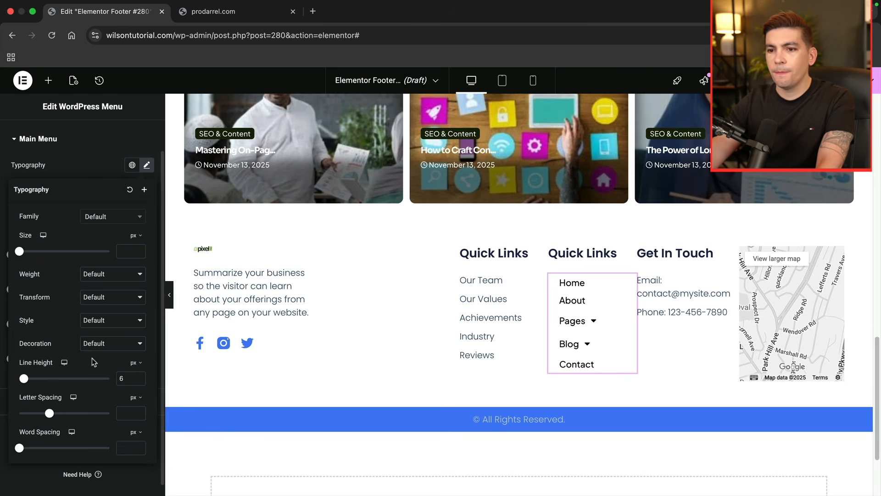
click(490, 318)
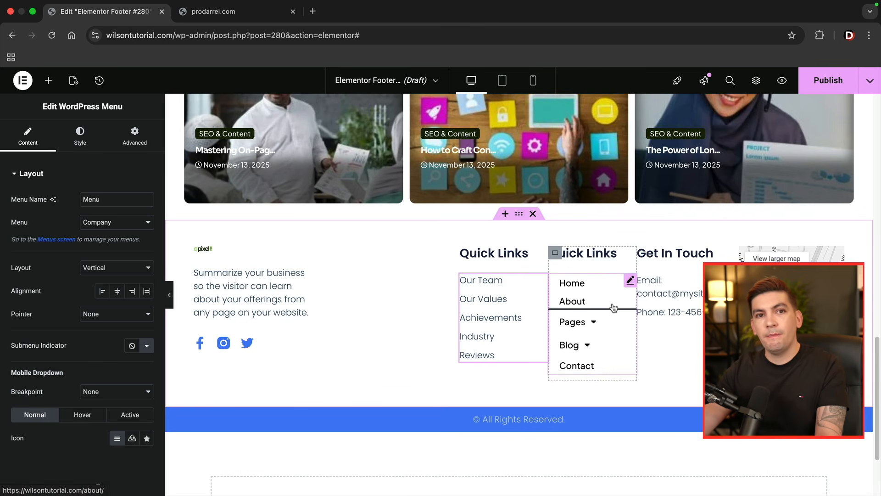
- Publish the footer template with a display condition added
click(826, 84)
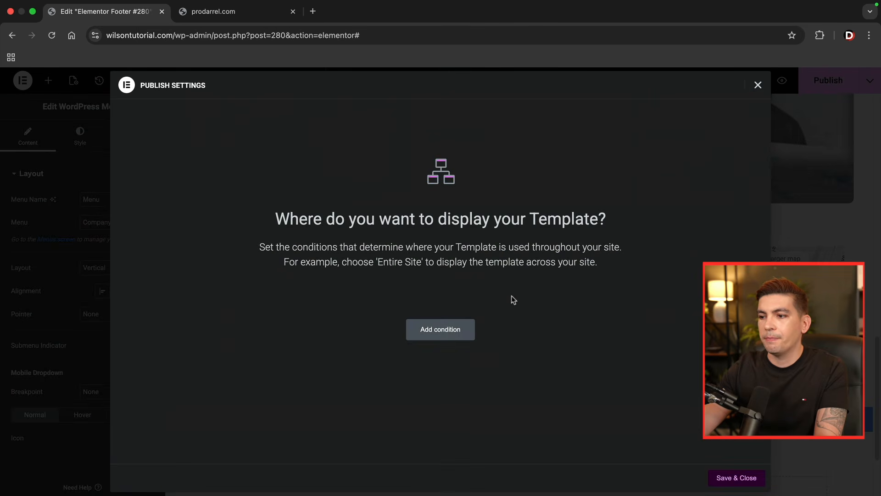
click(448, 330)
click(737, 477)
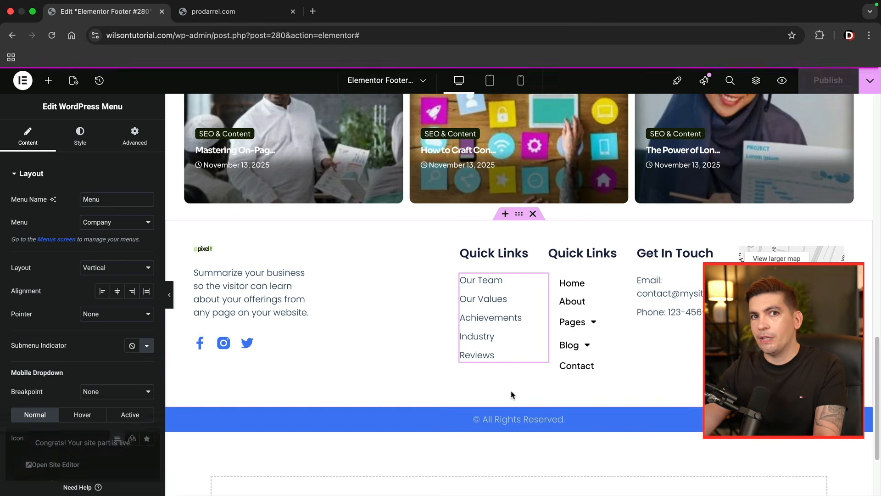
- Open the live site's homepage, reload it and examine the new footer at the end of the page
click(49, 470)
click(245, 17)
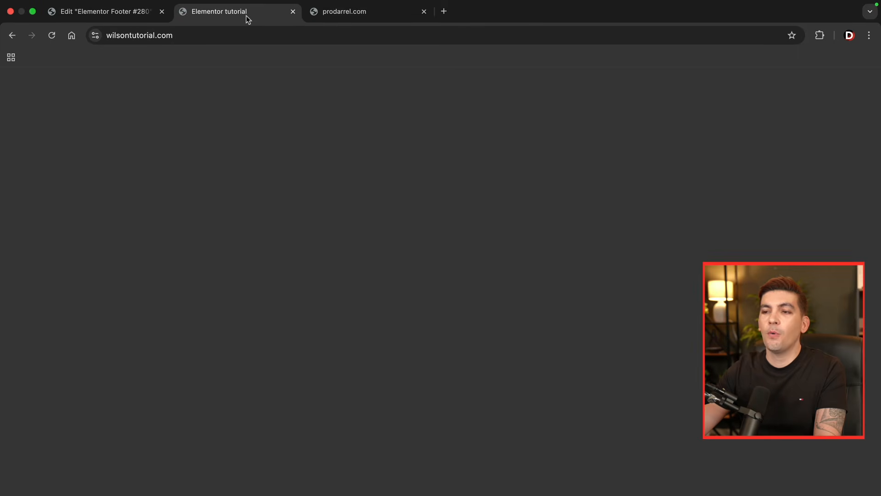
click(52, 36)
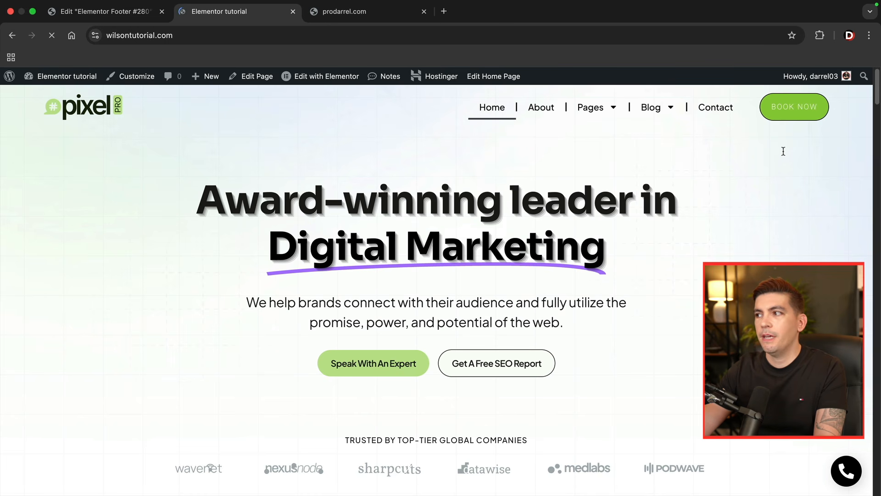
drag(876, 90, 878, 489)
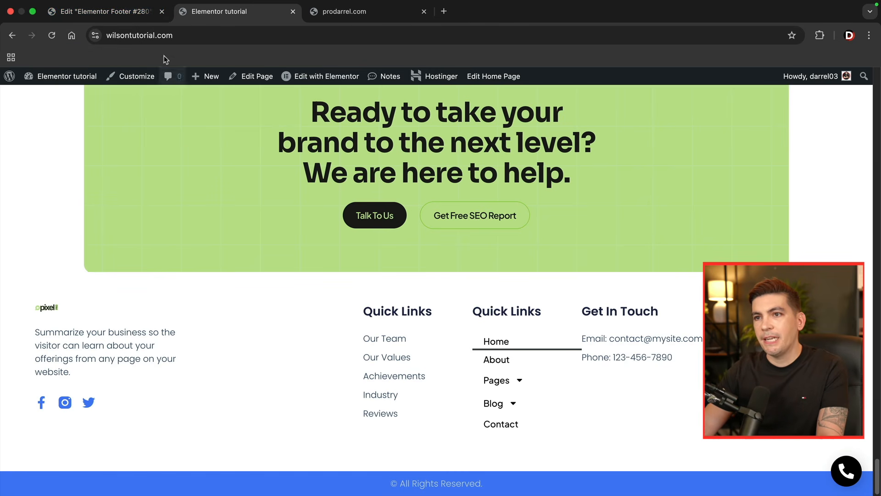
click(113, 12)
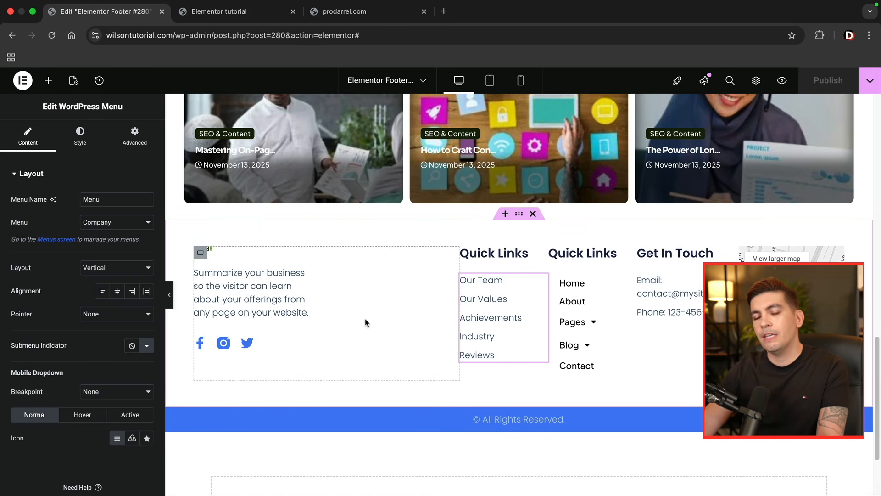
click(48, 81)
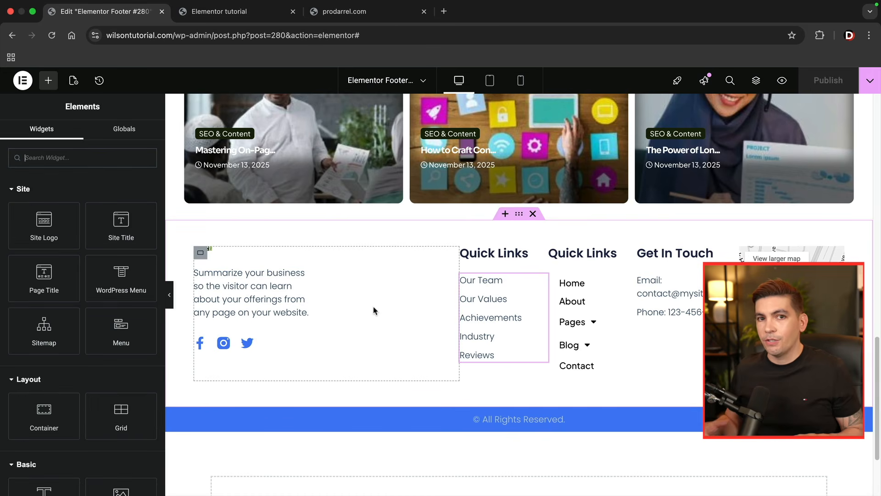
scroll(375, 311, up, 2)
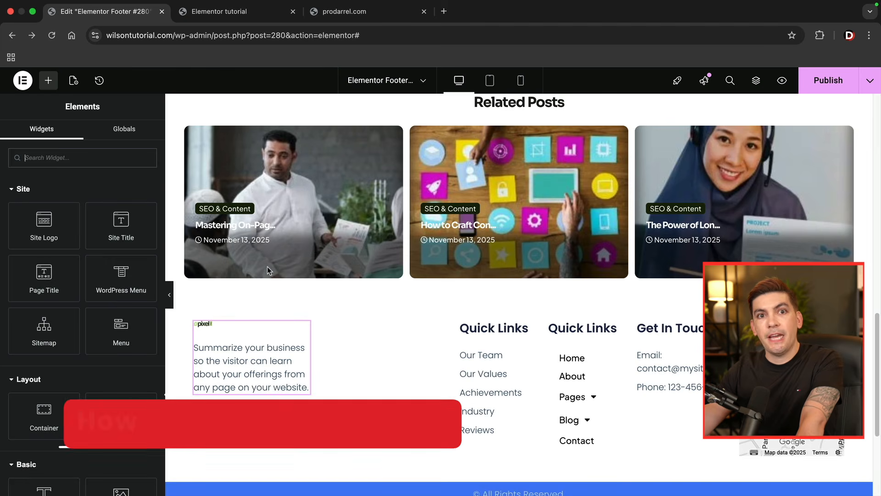
- Load the nonexistent address wilsontutorial.com/jsdifjsdiofj in the live site's tab to view the current 404 page
click(213, 16)
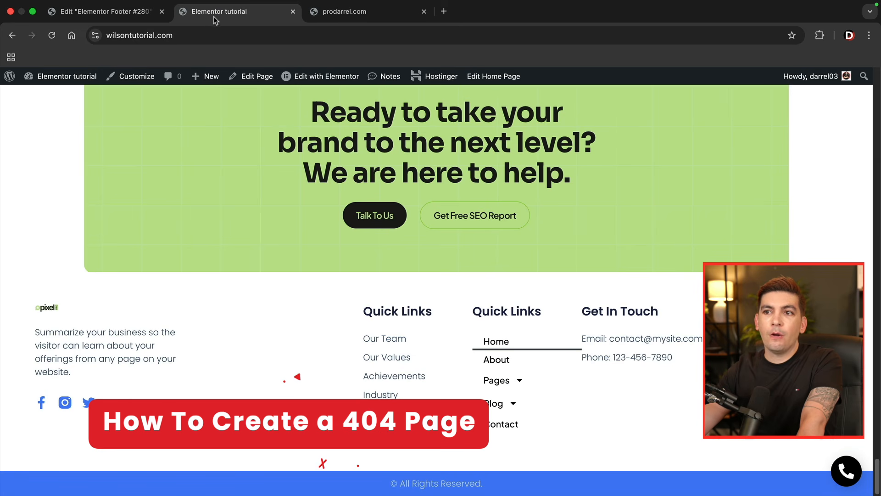
click(212, 36)
click(213, 38)
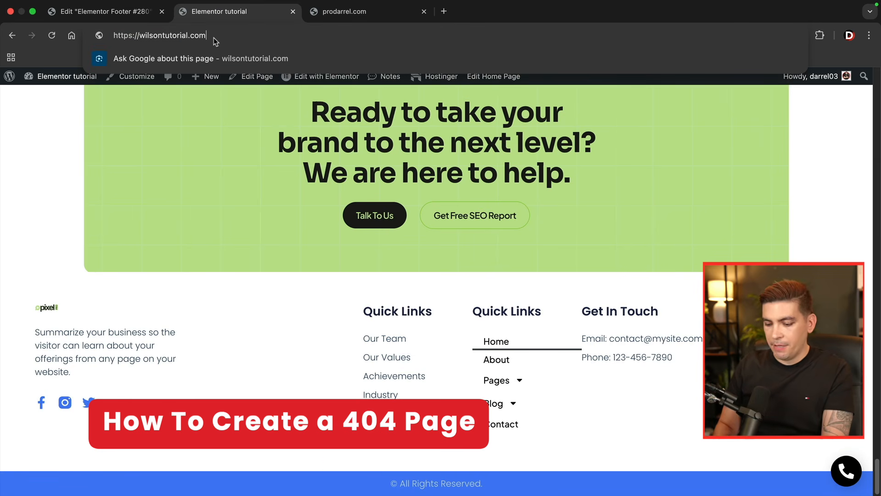
text(/jsdifjsdiofj)
key(Return)
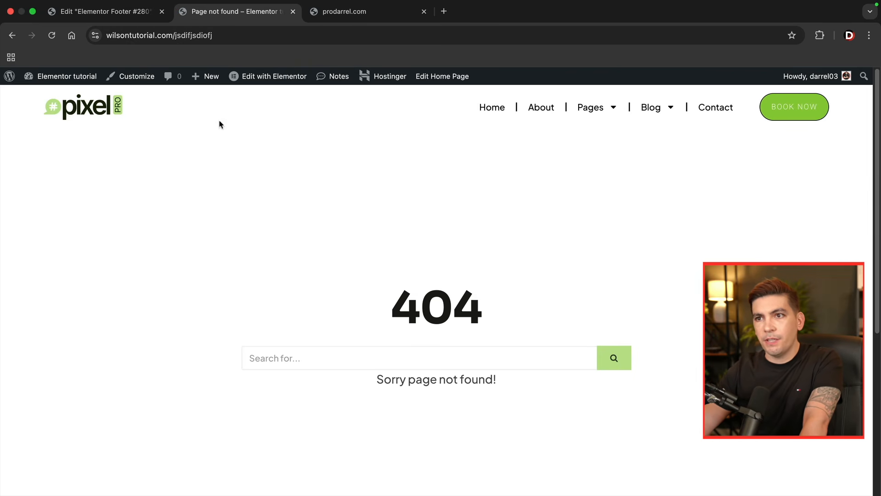
- Return to the footer editor and create a new Error 404 template in the Theme Builder, leaving the footer without saving
click(133, 15)
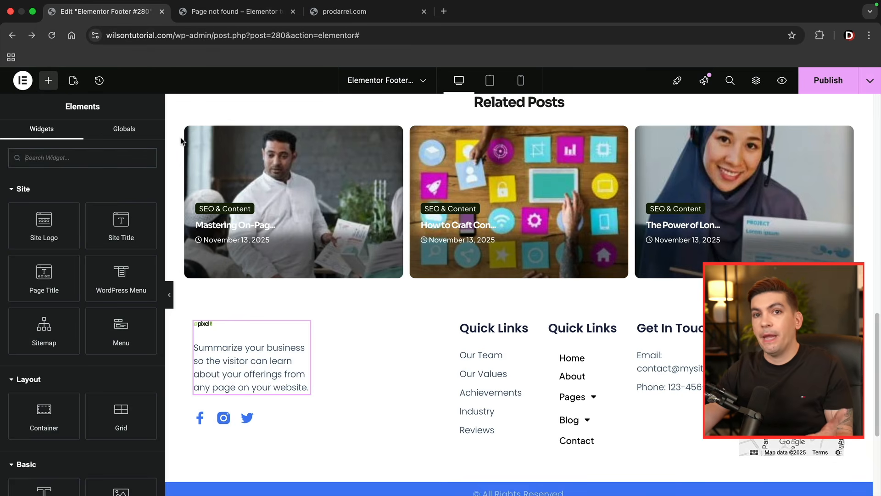
click(23, 81)
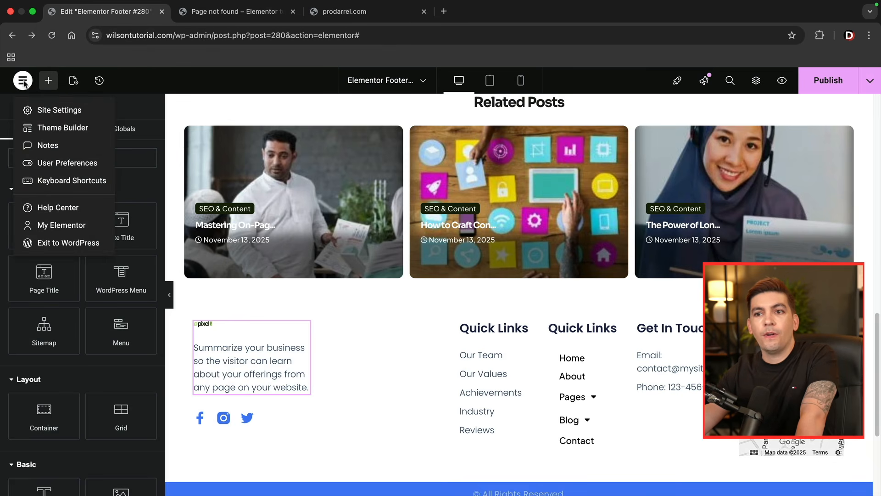
click(44, 129)
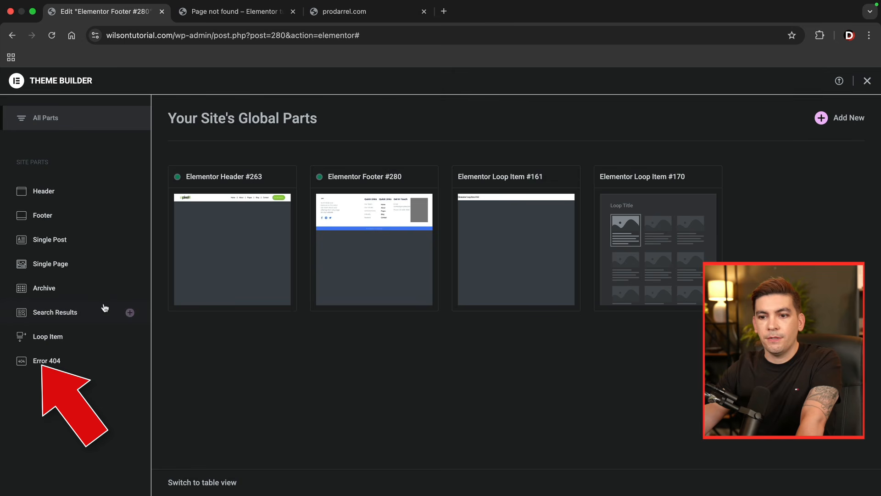
click(45, 362)
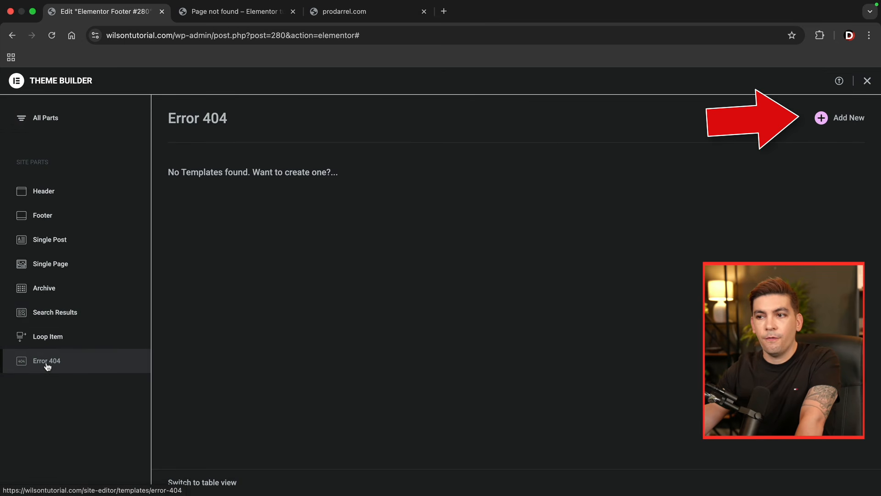
click(847, 117)
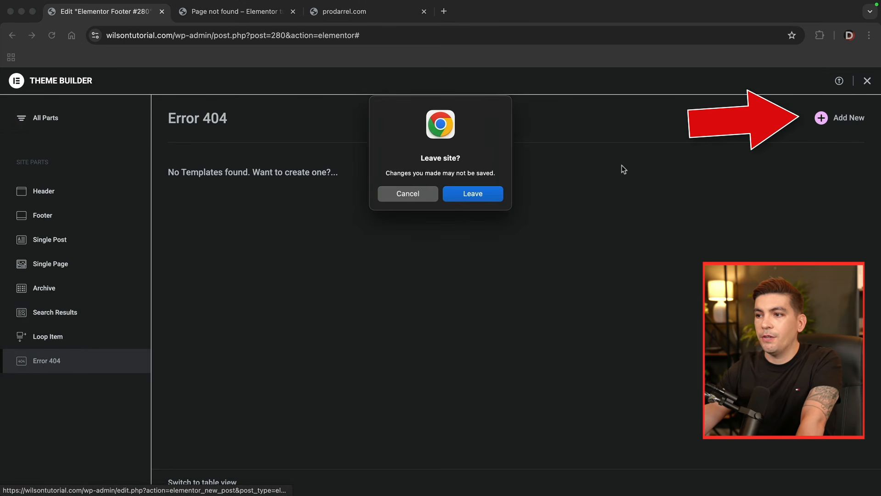
click(502, 194)
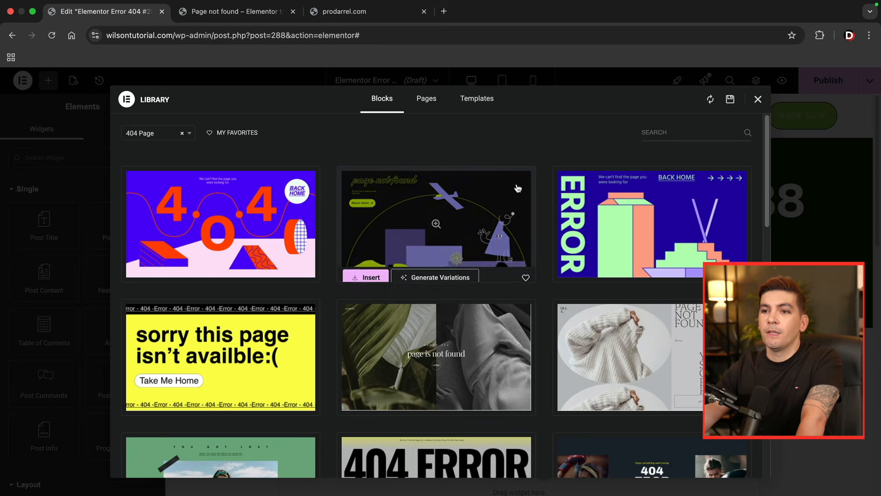
- Insert the orange-and-pink gradient 404 block with line-drawn circles from the library, applying the block's settings too
scroll(519, 186, down, 5)
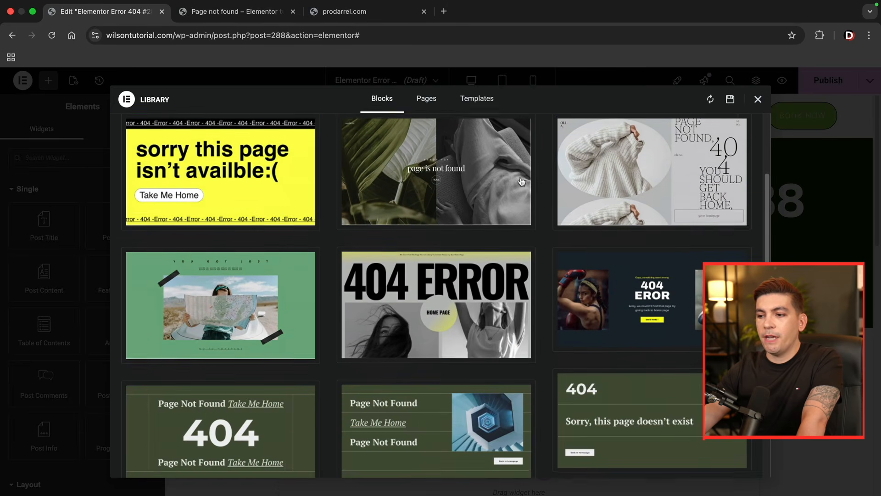
scroll(522, 180, down, 4)
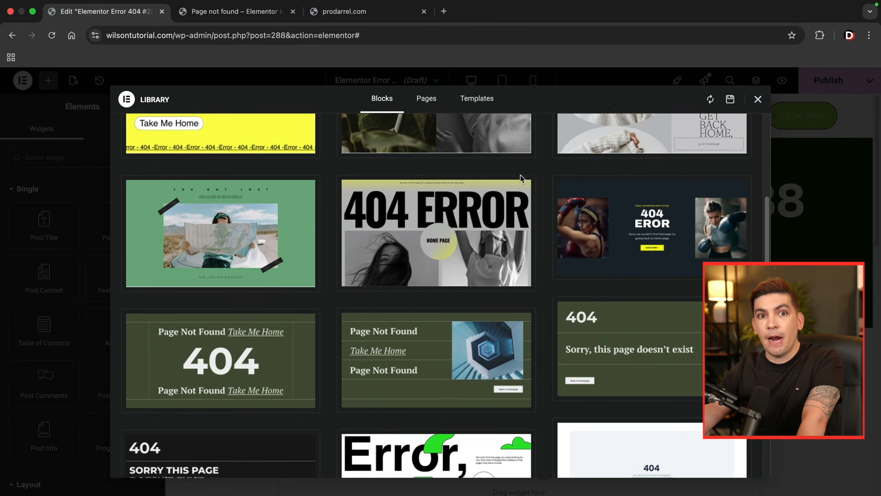
scroll(521, 179, down, 6)
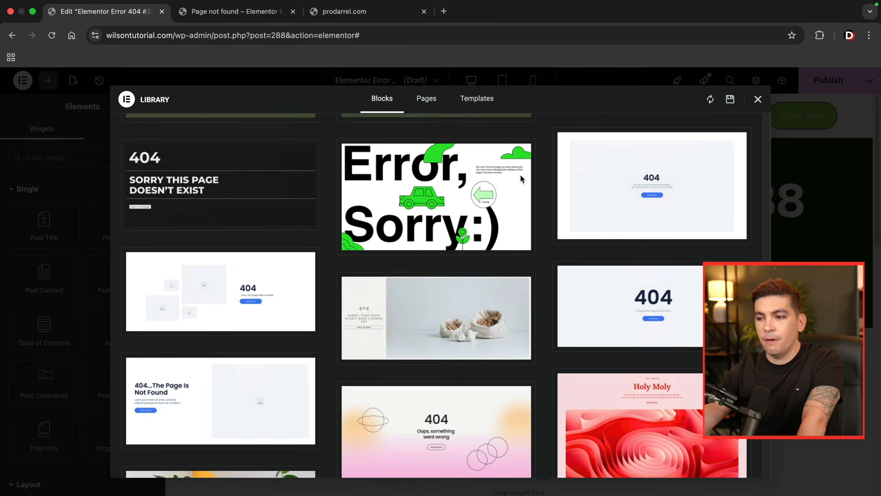
scroll(521, 179, down, 3)
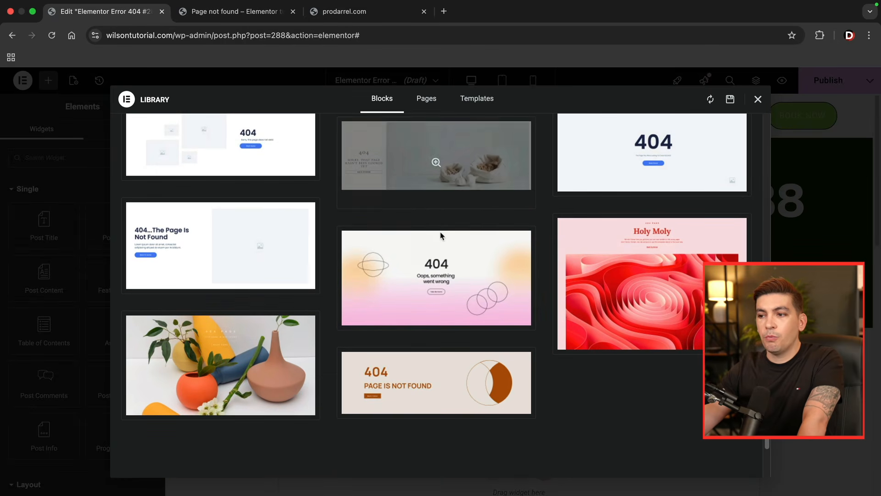
click(377, 318)
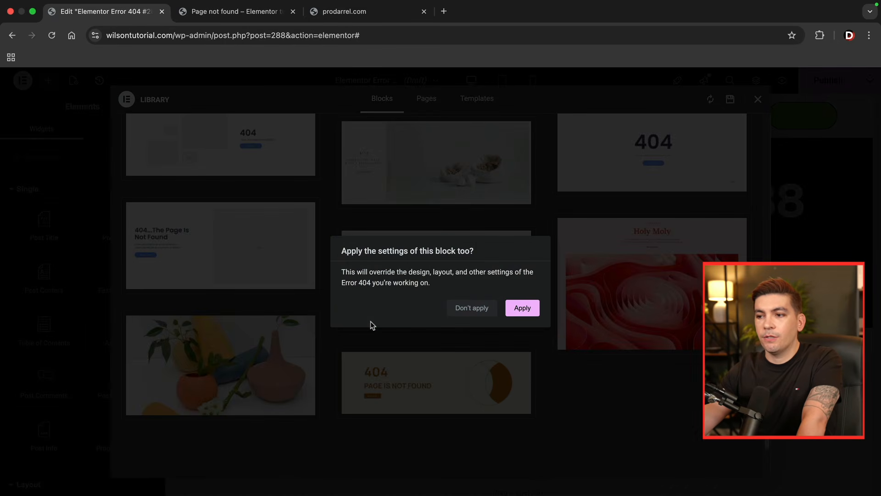
click(522, 311)
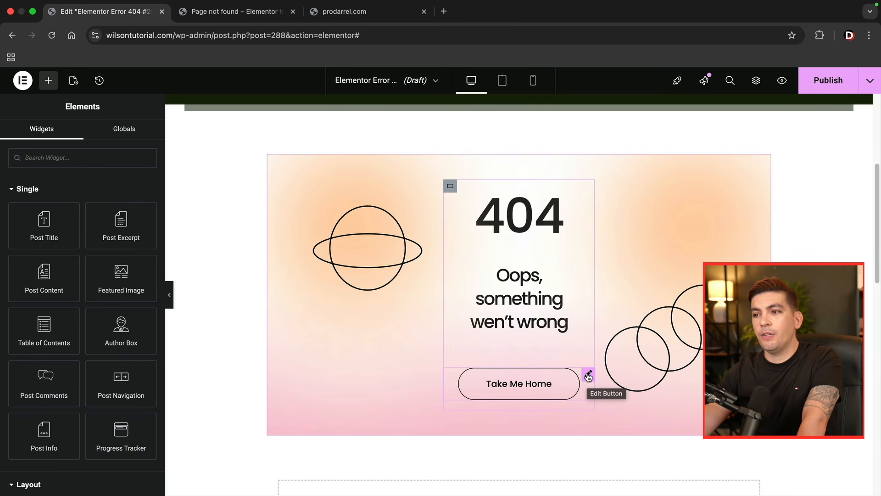
scroll(589, 376, down, 1)
click(588, 361)
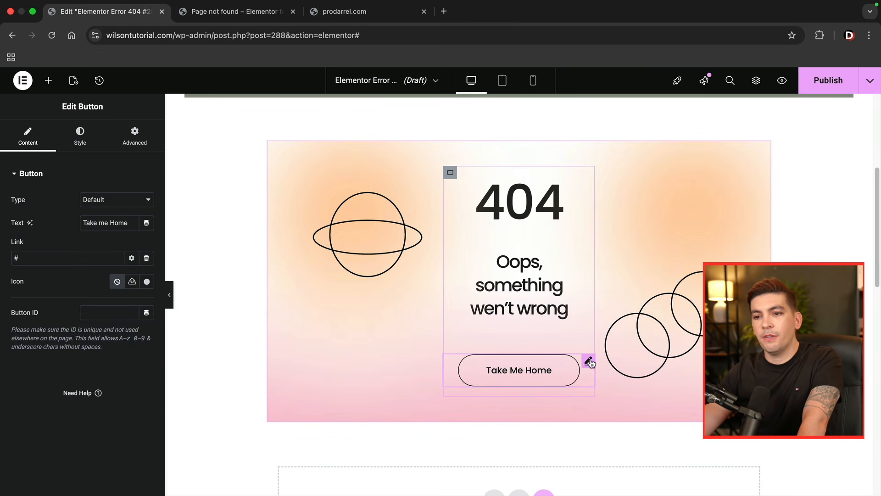
key(BackSpace)
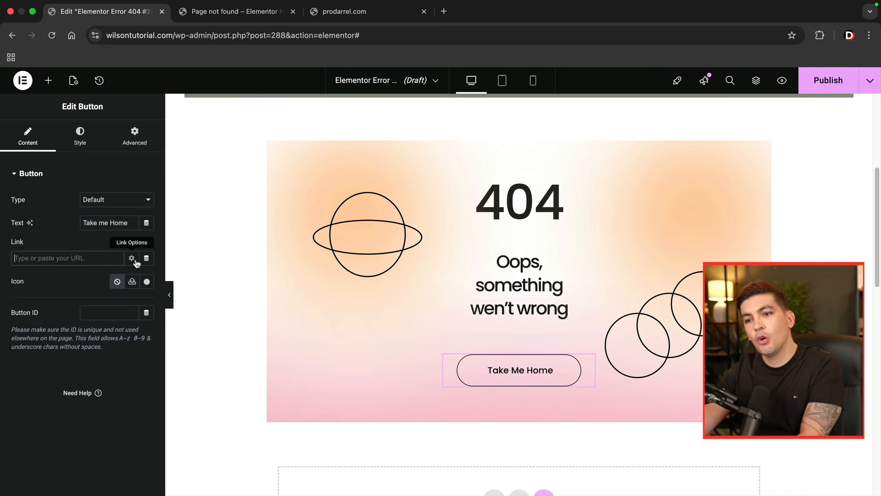
click(132, 258)
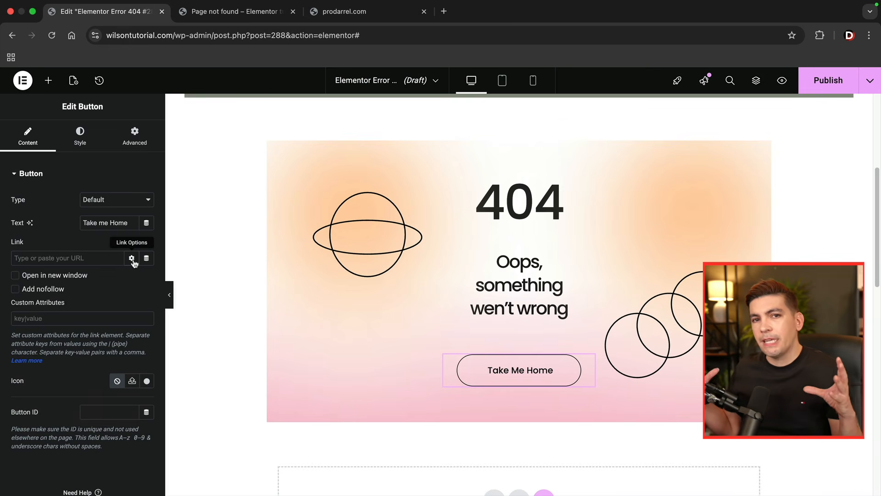
click(45, 258)
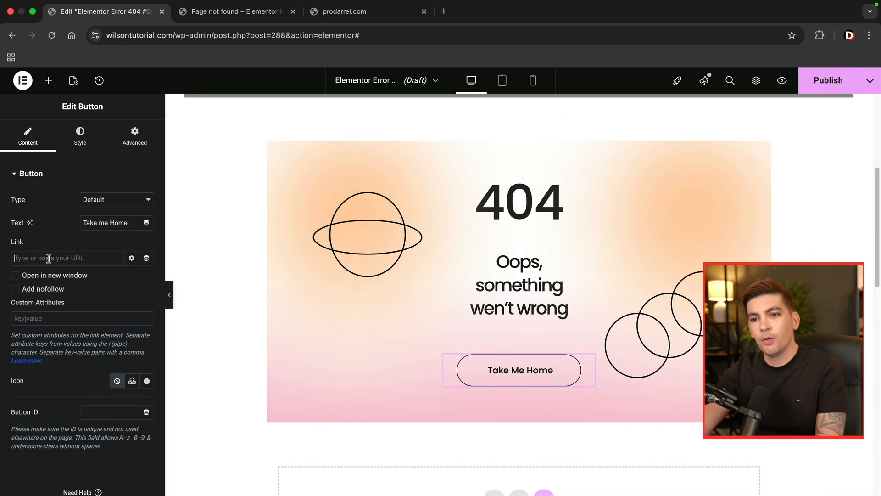
text(home)
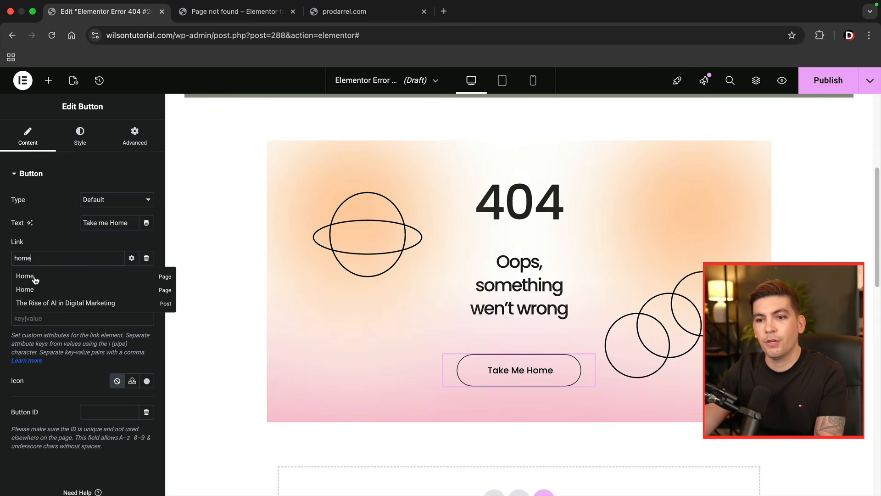
click(25, 276)
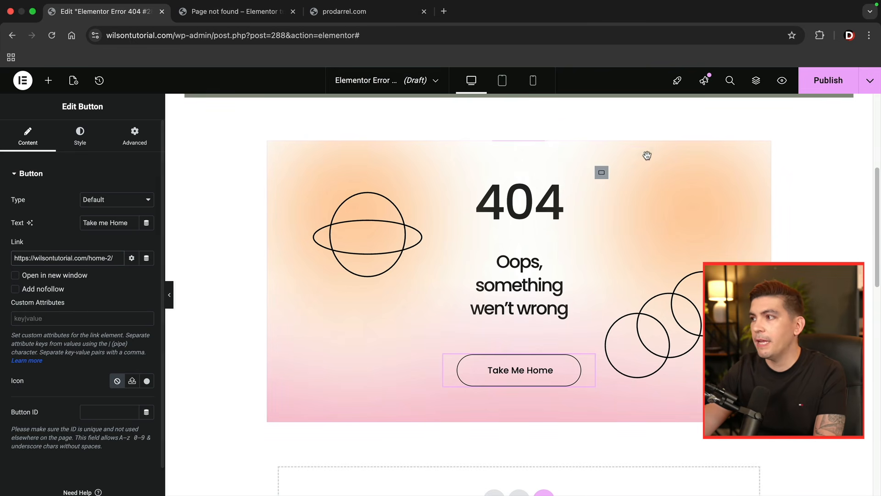
scroll(82, 308, down, 1)
scroll(84, 307, up, 1)
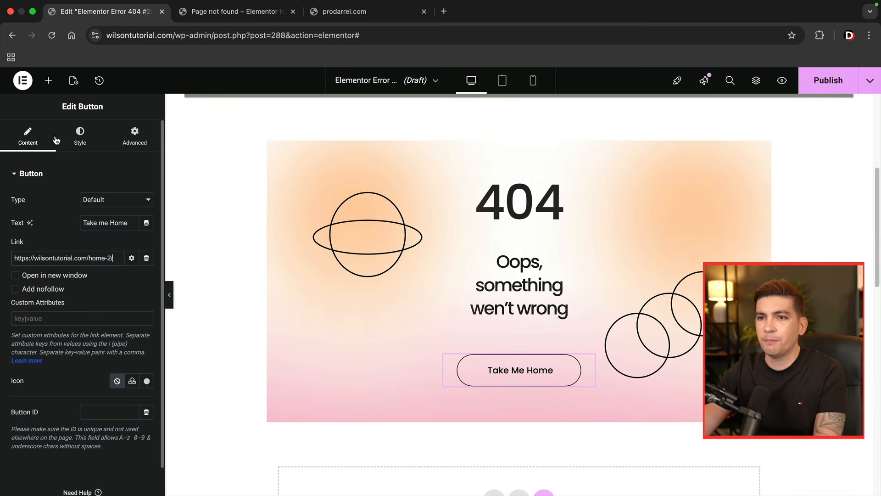
click(49, 80)
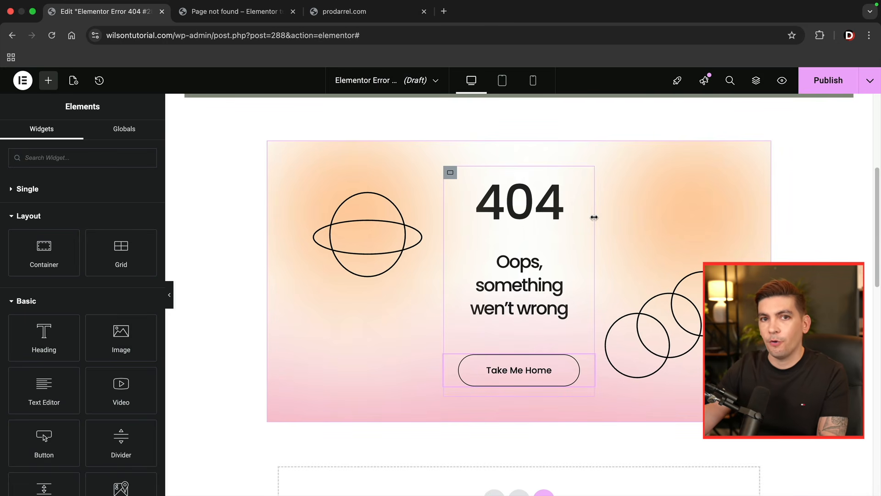
- Publish the Error 404 template with the display condition Include 404 Page and switch to the live site's 404 page
click(835, 84)
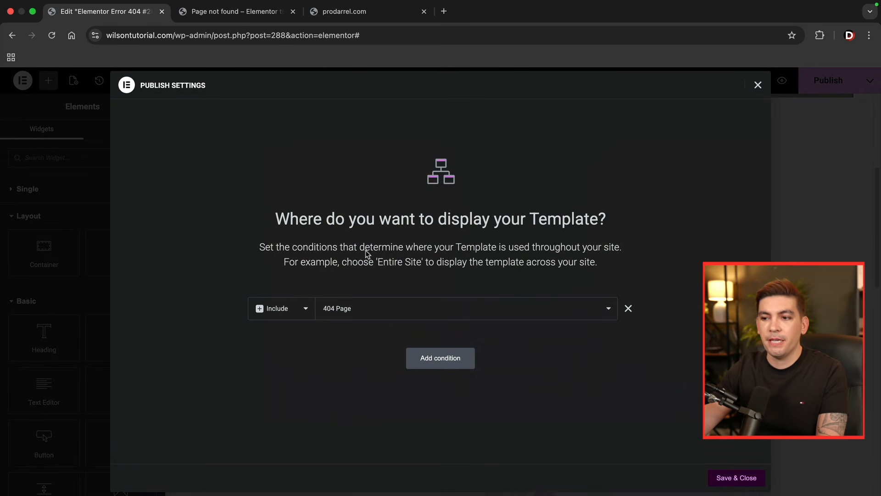
click(378, 307)
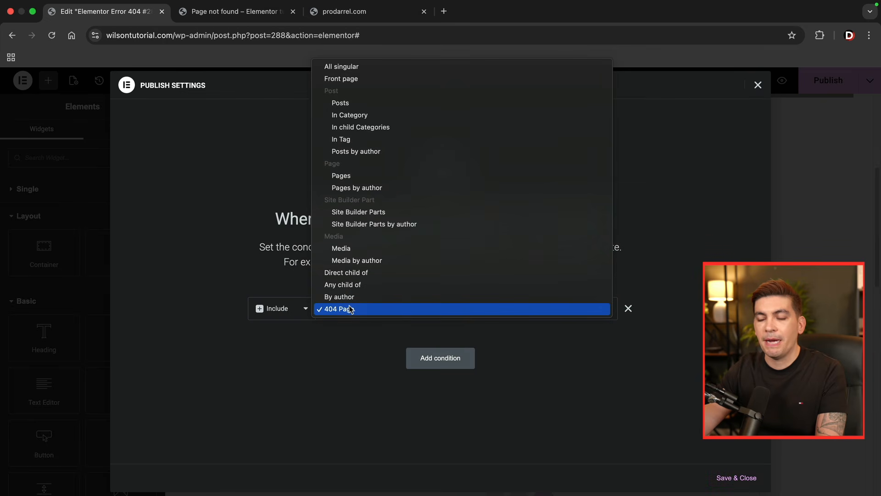
click(358, 309)
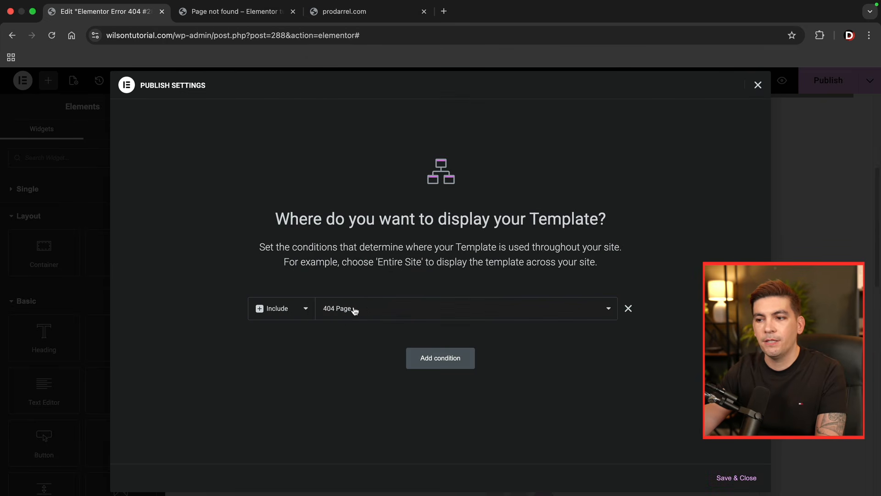
click(737, 478)
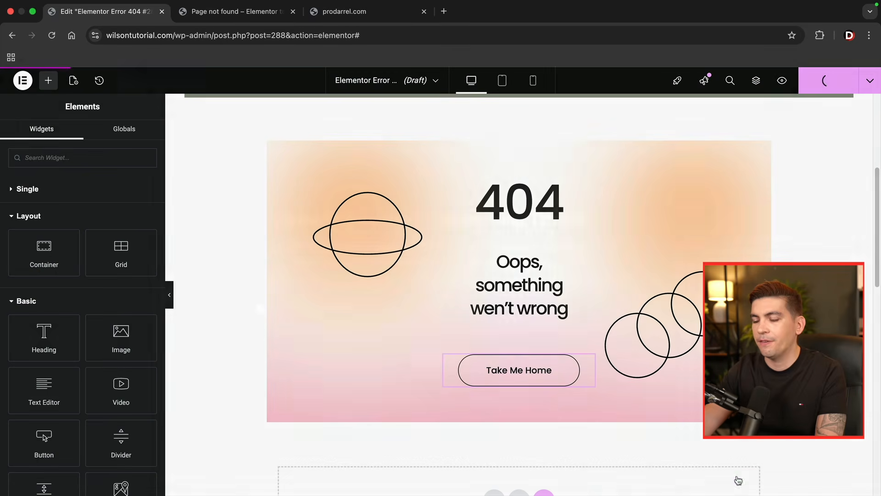
click(244, 14)
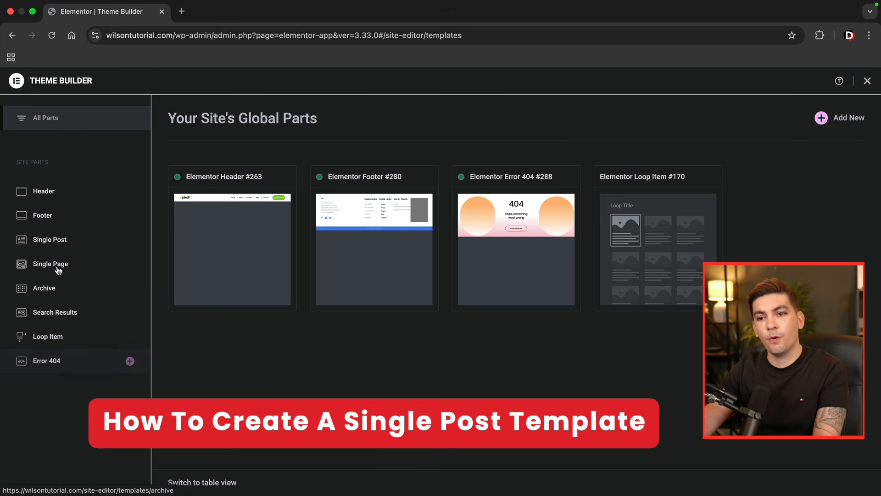
- Create a Single Post template in the Theme Builder and insert the white Blog Post Title block with Related Posts, applying its settings
click(61, 243)
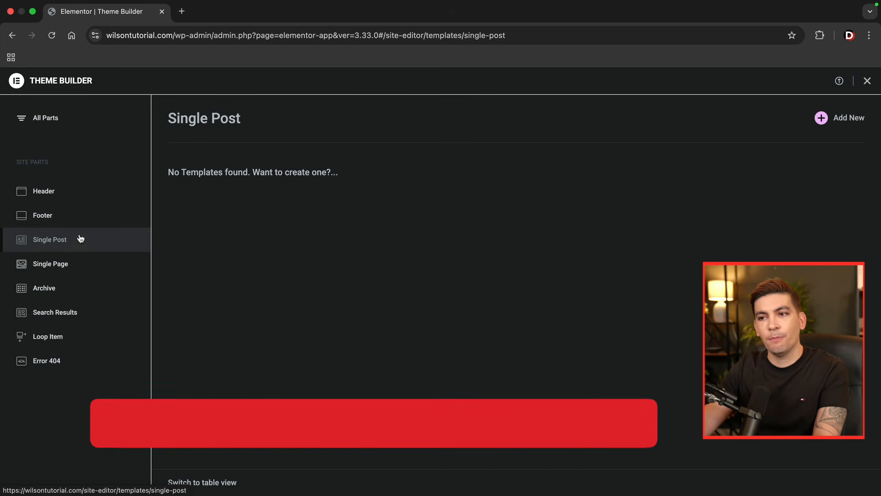
click(841, 120)
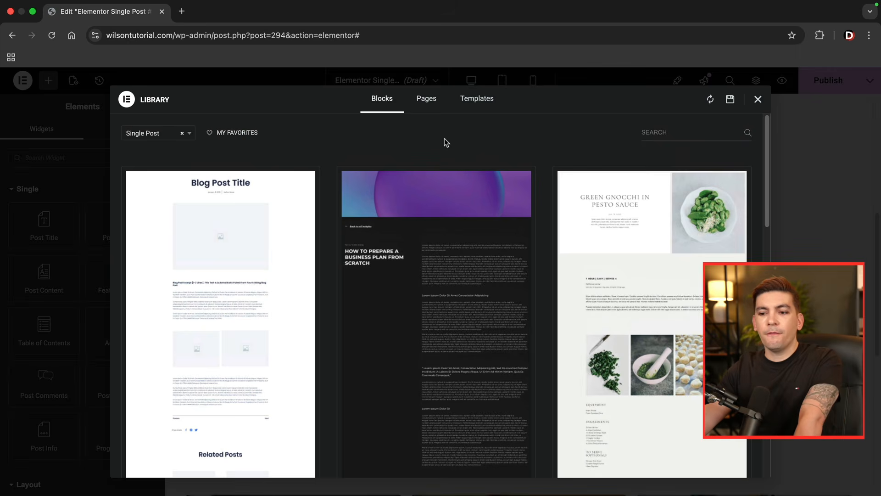
scroll(445, 144, down, 2)
scroll(445, 145, down, 3)
click(151, 448)
click(523, 308)
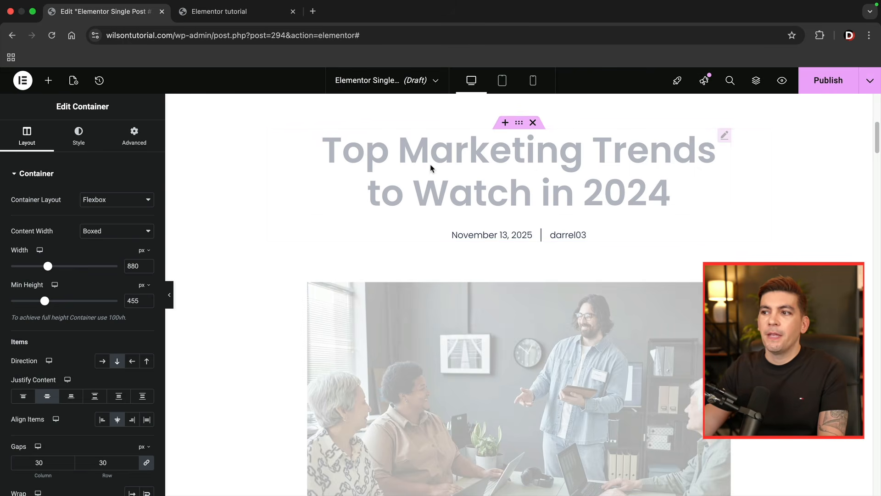
- Examine the settings of the template's Post Title and Post Info widgets and compare them with the available Single widgets
click(444, 169)
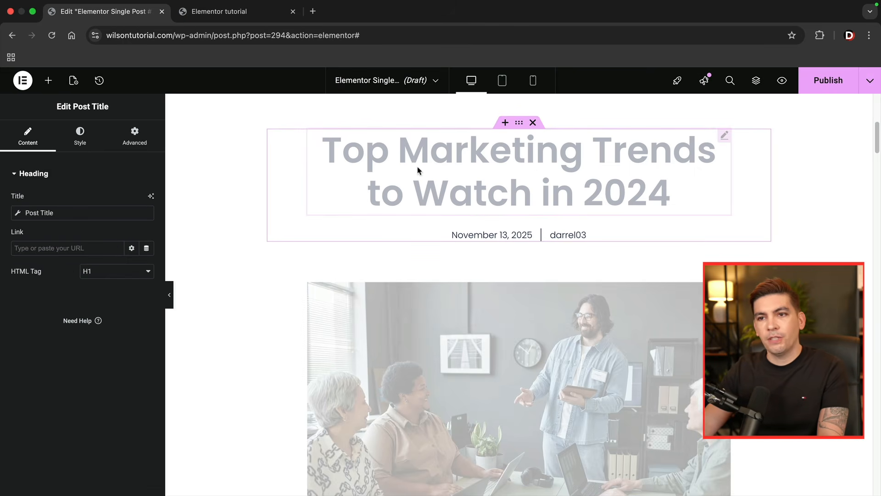
click(49, 83)
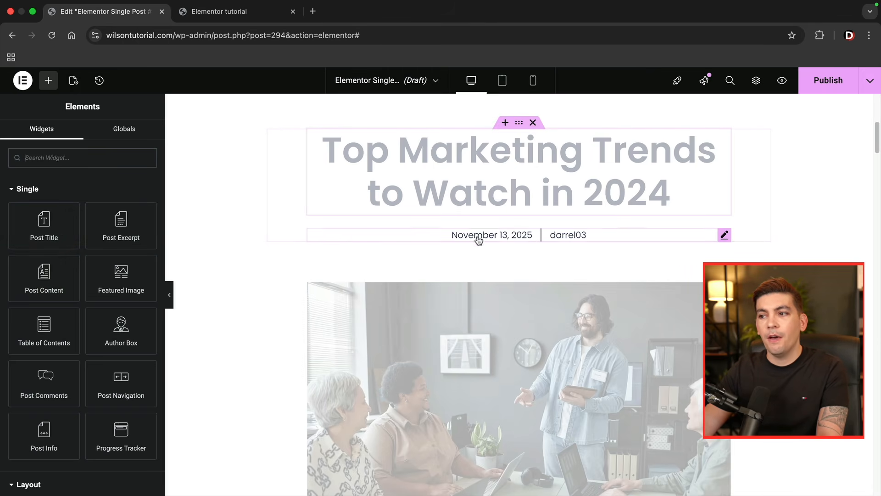
click(442, 234)
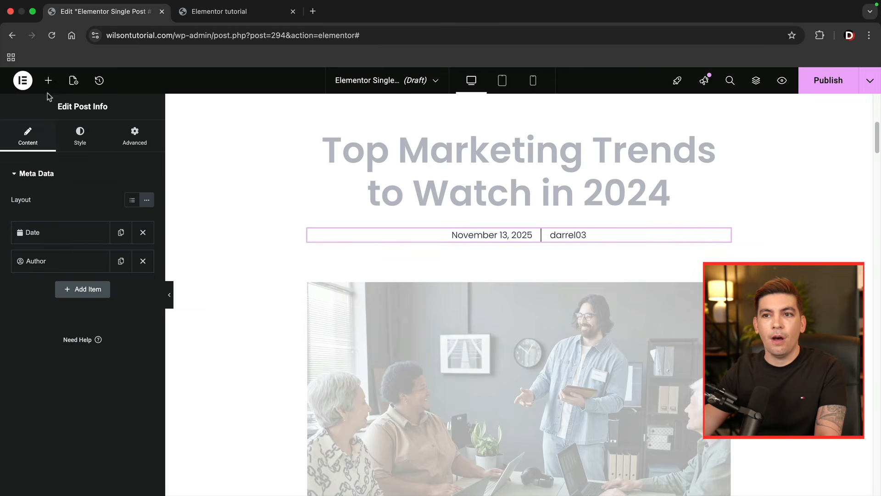
click(48, 81)
- Examine the settings of the template's Featured Image, Post Excerpt and Post Content widgets
scroll(272, 262, down, 3)
click(456, 259)
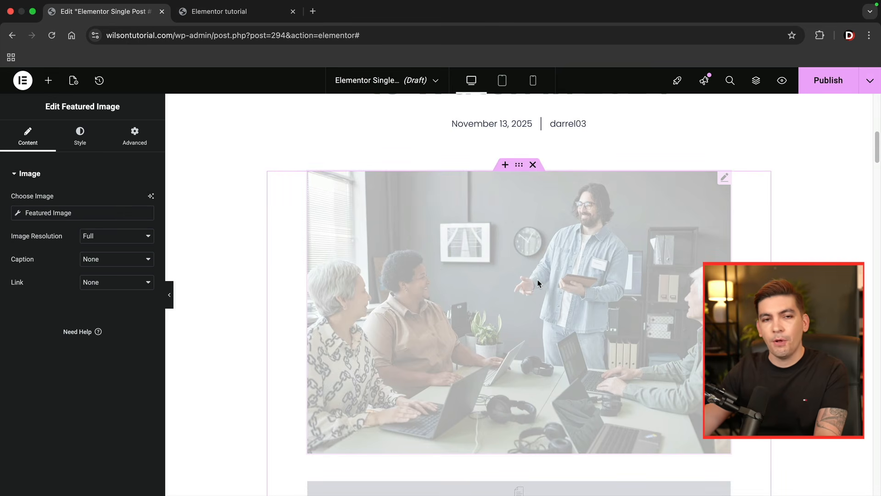
scroll(601, 307, down, 2)
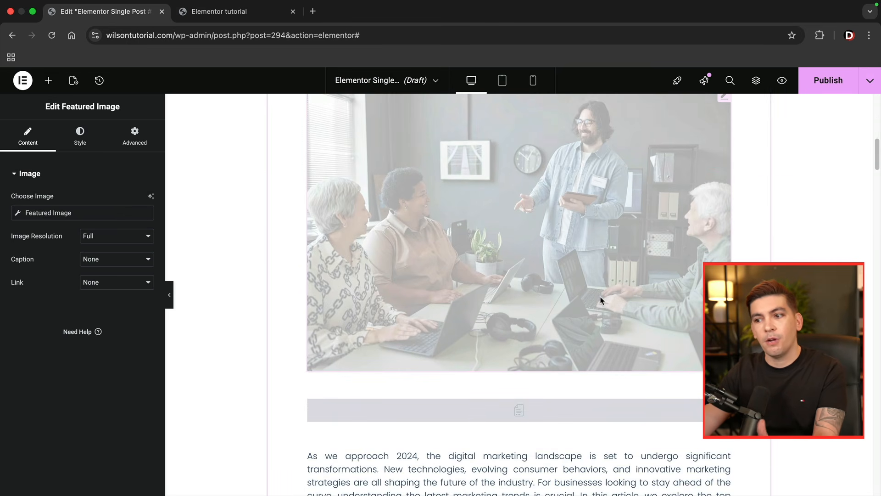
scroll(602, 307, down, 3)
click(579, 285)
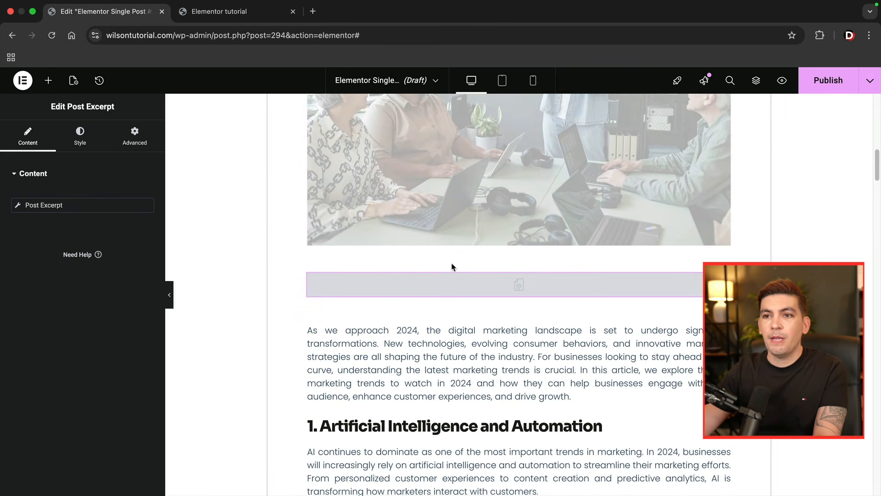
click(49, 80)
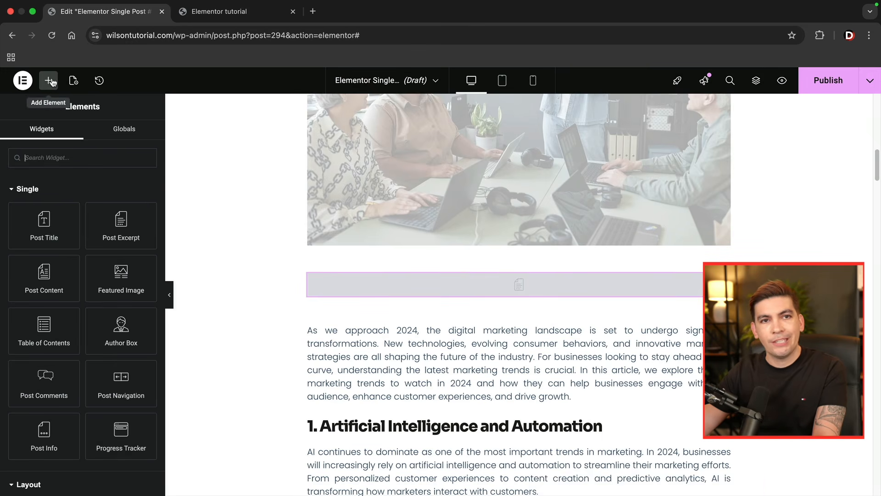
click(359, 342)
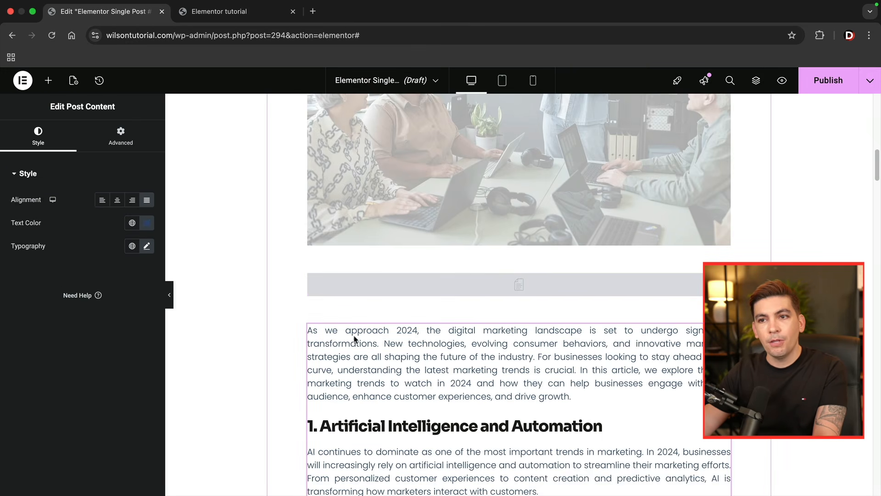
- Insert a Table of Contents widget between the Post Excerpt and the Post Content
click(49, 81)
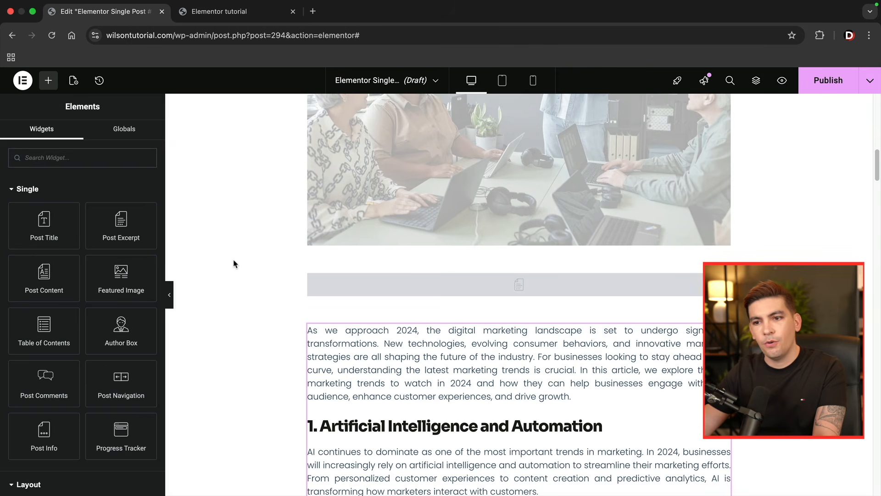
scroll(233, 264, down, 3)
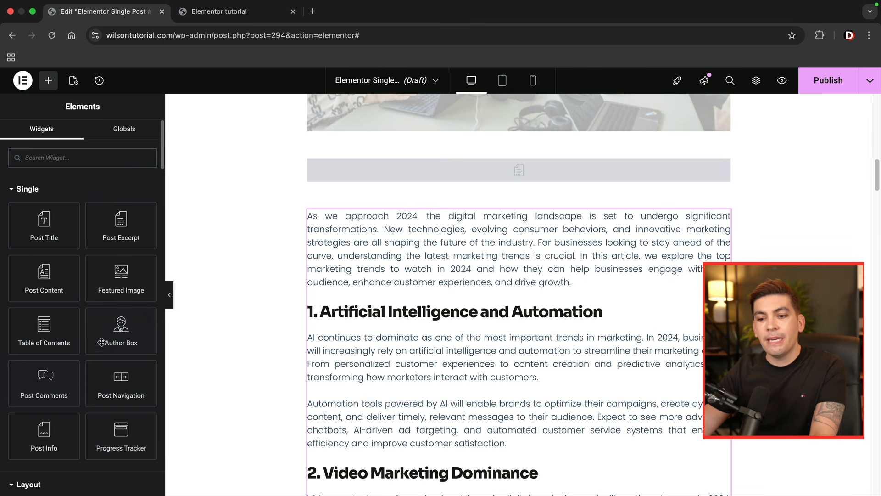
scroll(101, 373, down, 1)
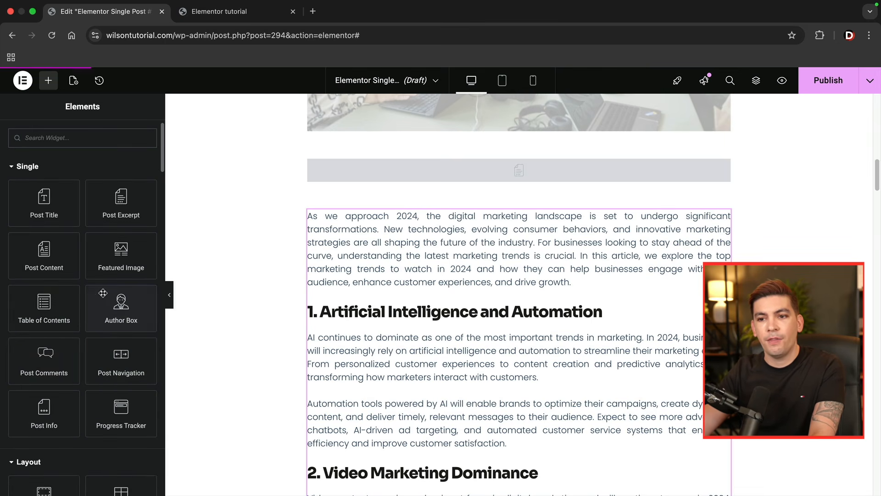
scroll(441, 303, down, 10)
scroll(438, 298, down, 10)
scroll(438, 298, up, 20)
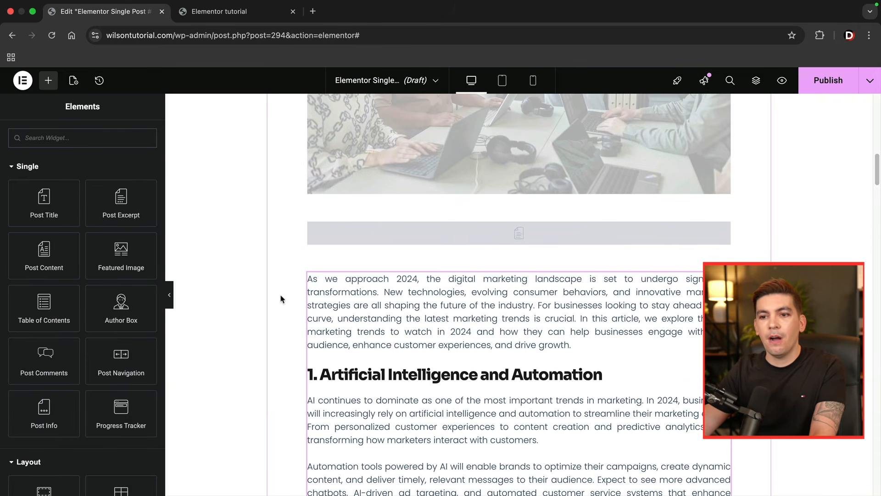
drag(44, 307, 716, 278)
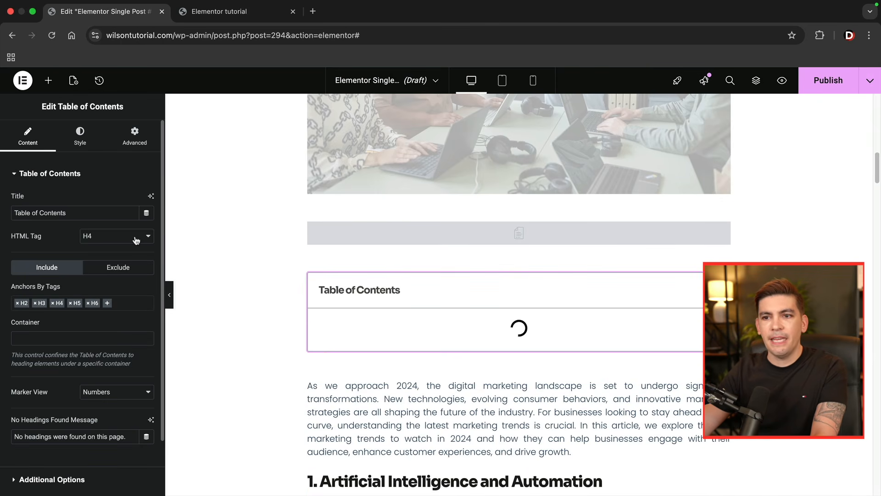
- Test the Table of Contents by collapsing and expanding it and following its Artificial Intelligence and Automation and Conclusion links
scroll(440, 306, down, 1)
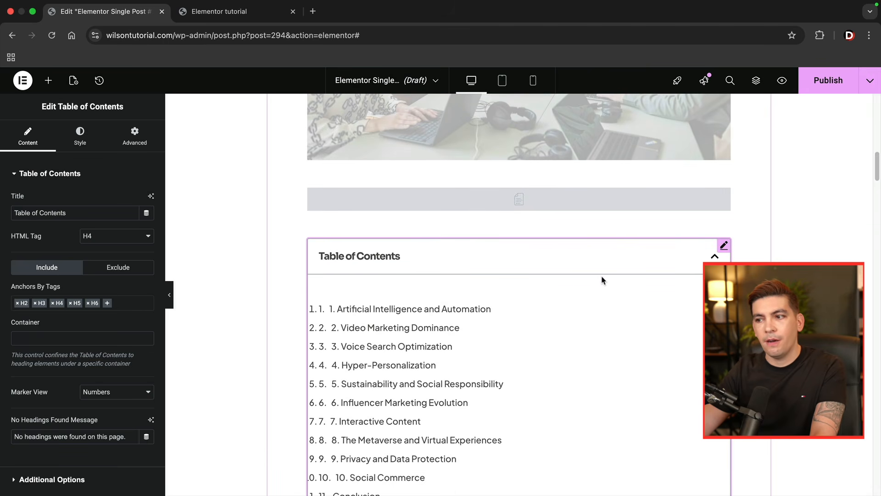
click(715, 258)
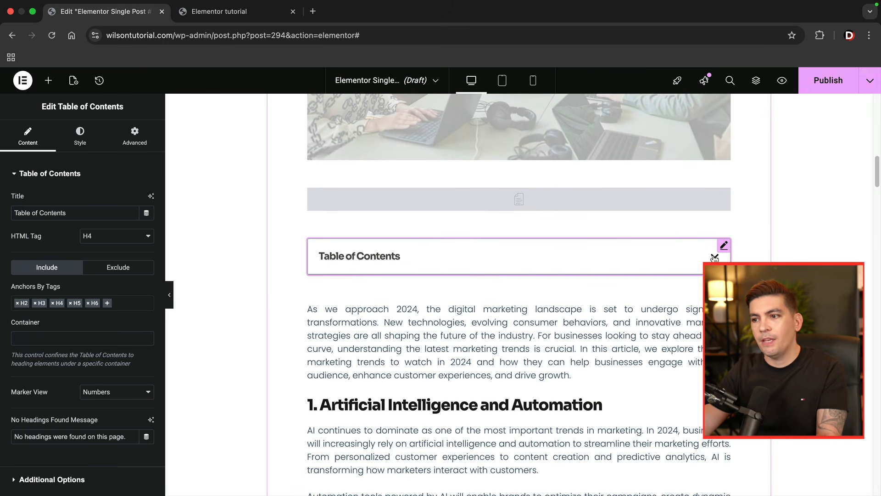
click(715, 258)
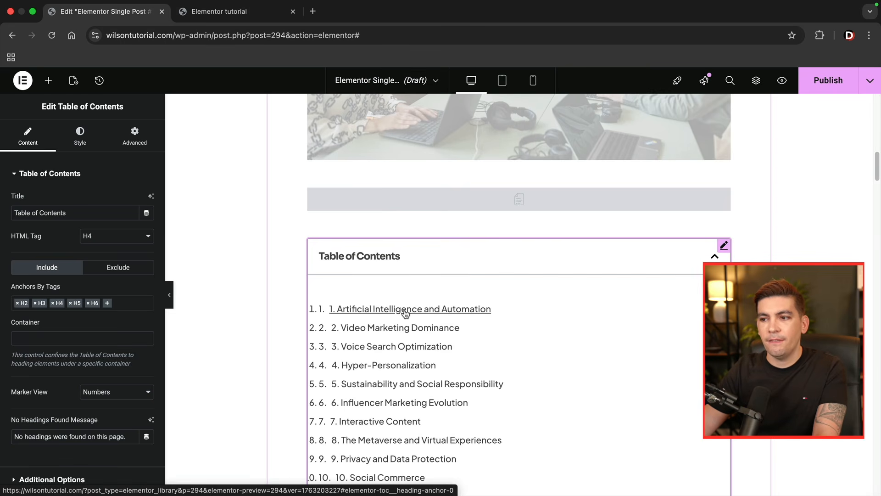
click(400, 314)
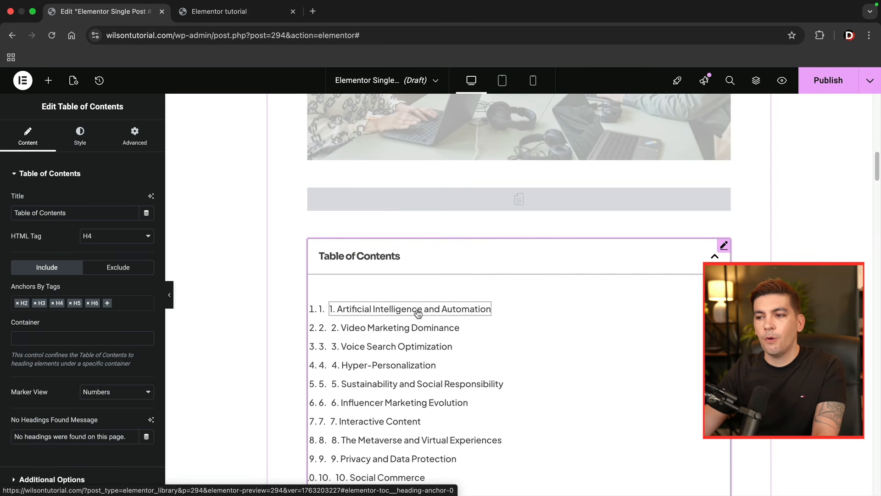
scroll(418, 314, down, 11)
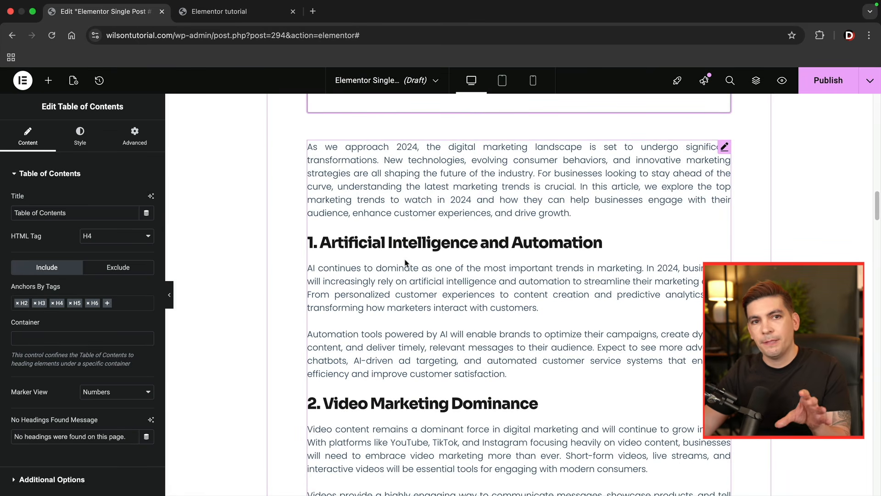
scroll(406, 263, up, 10)
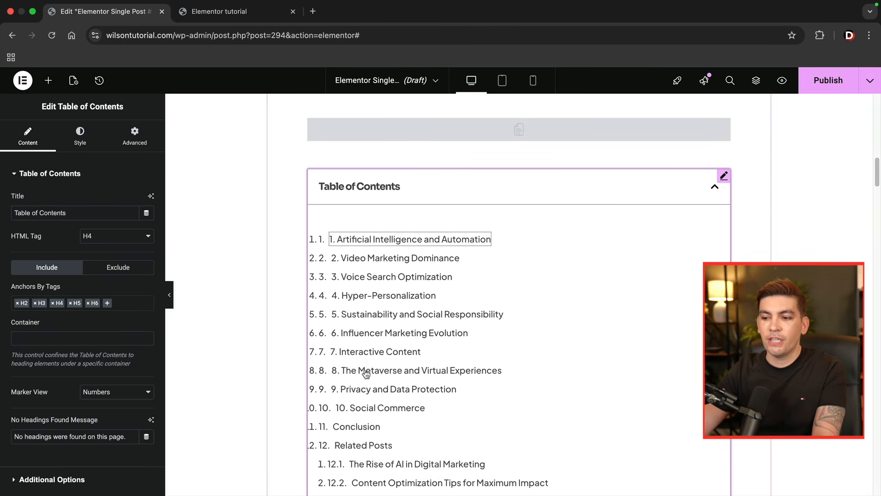
click(361, 426)
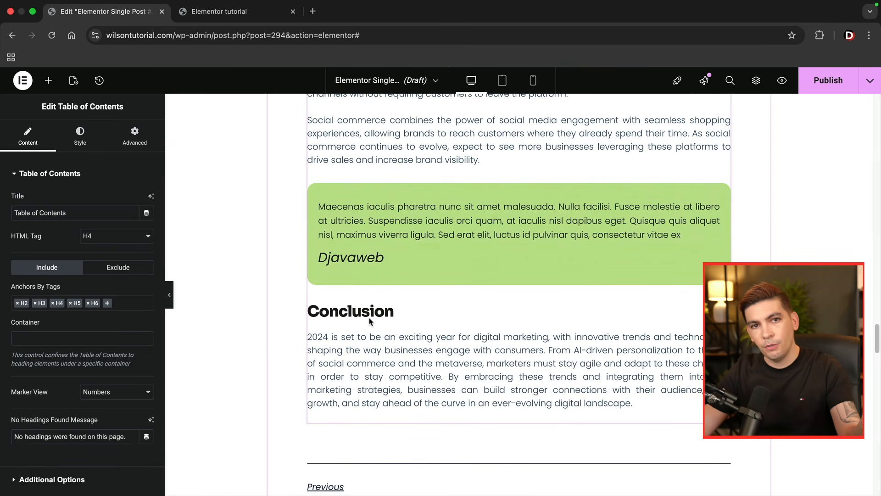
scroll(395, 335, up, 20)
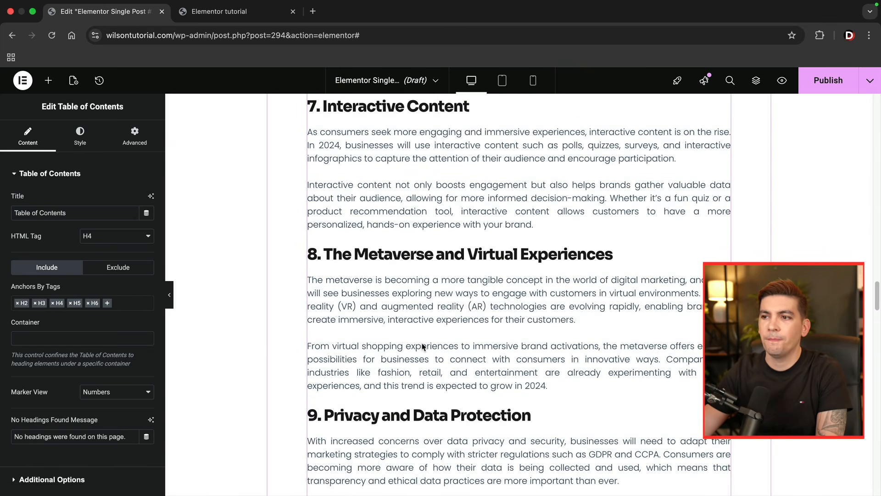
scroll(423, 345, up, 15)
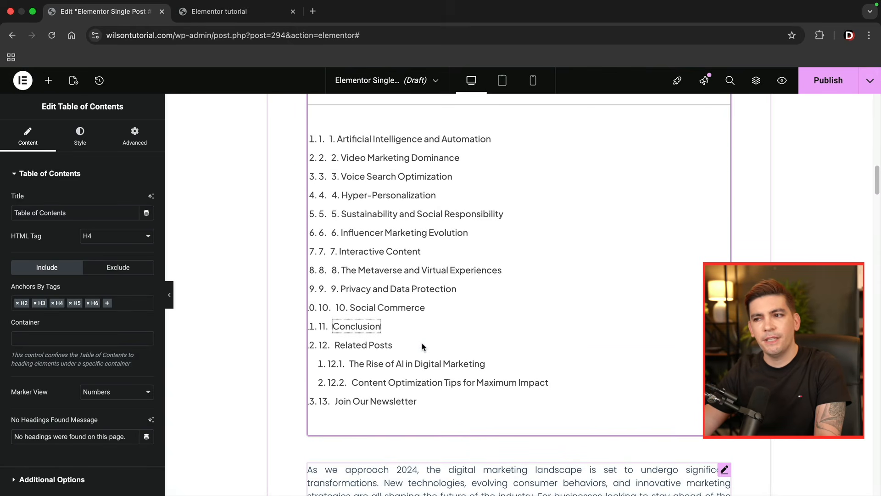
- Collapse the Table of Contents and remove the widget from the template
scroll(437, 337, up, 3)
click(716, 216)
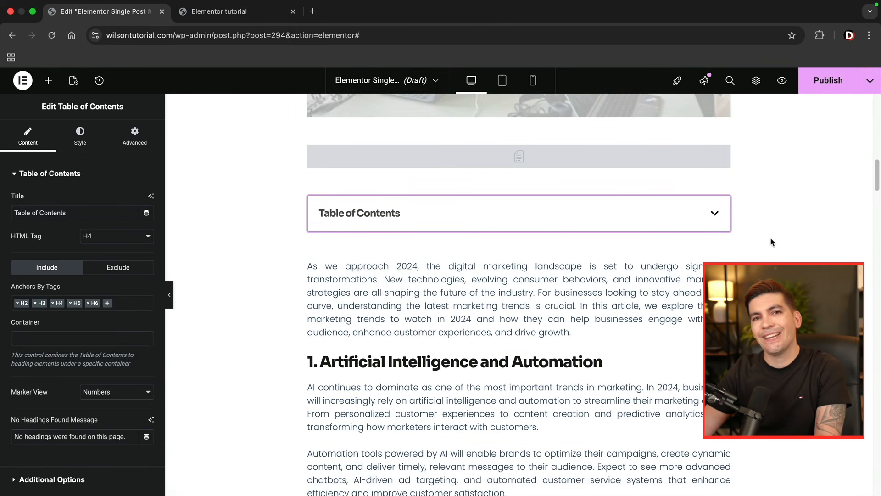
drag(442, 223, 705, 230)
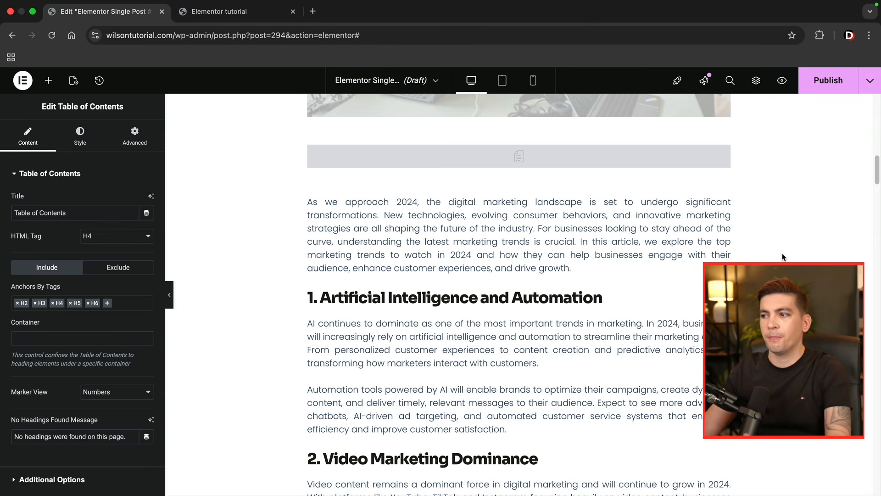
- Insert a Post Comments widget directly below the Post Content's Conclusion section
scroll(708, 254, down, 1)
scroll(707, 254, down, 20)
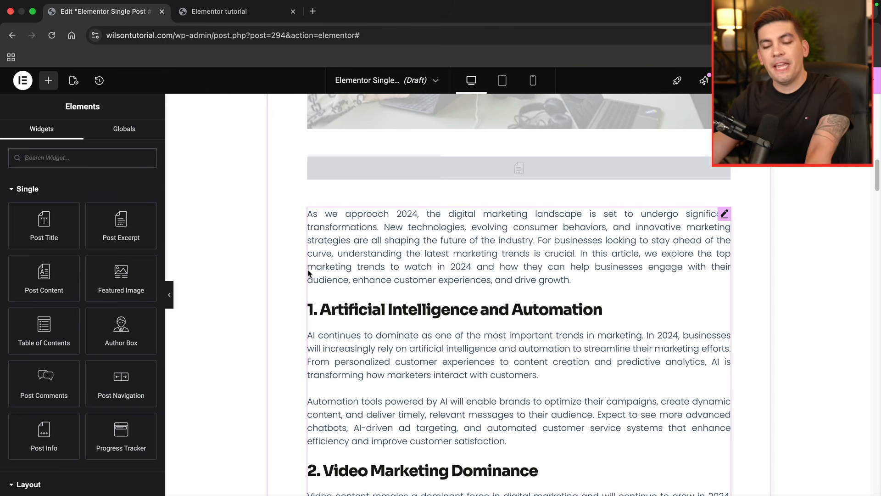
scroll(469, 335, down, 20)
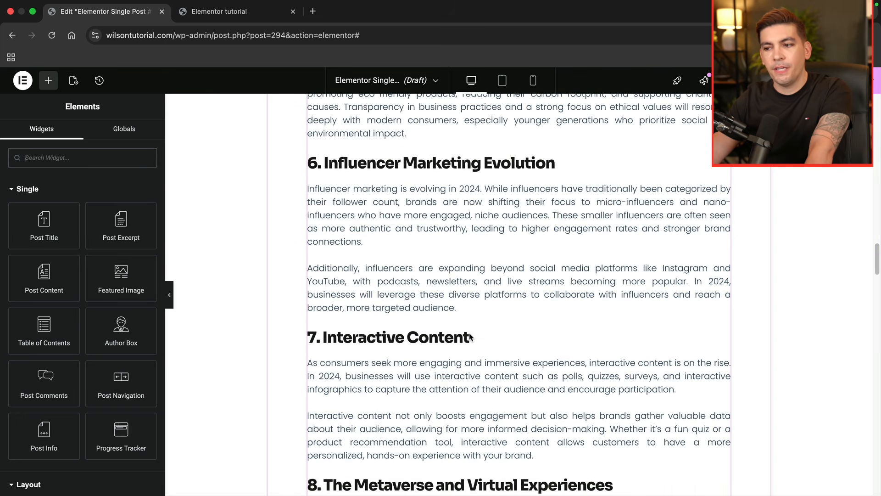
scroll(469, 336, down, 10)
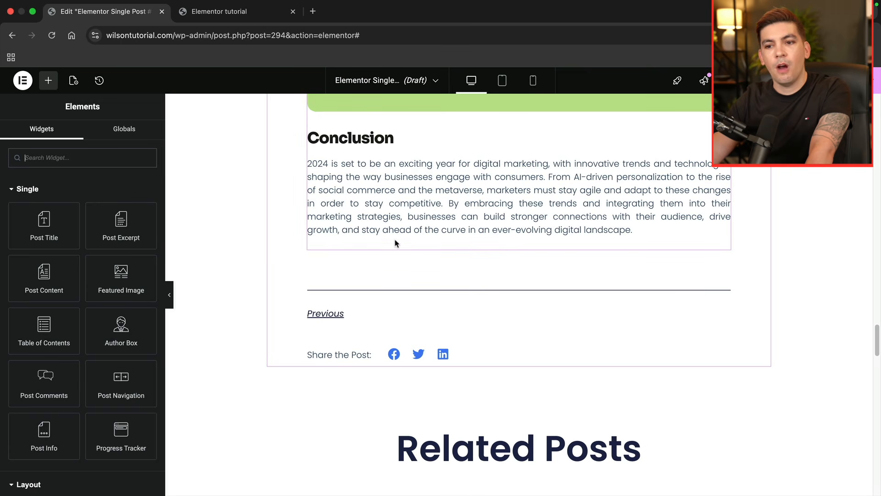
drag(41, 394, 377, 243)
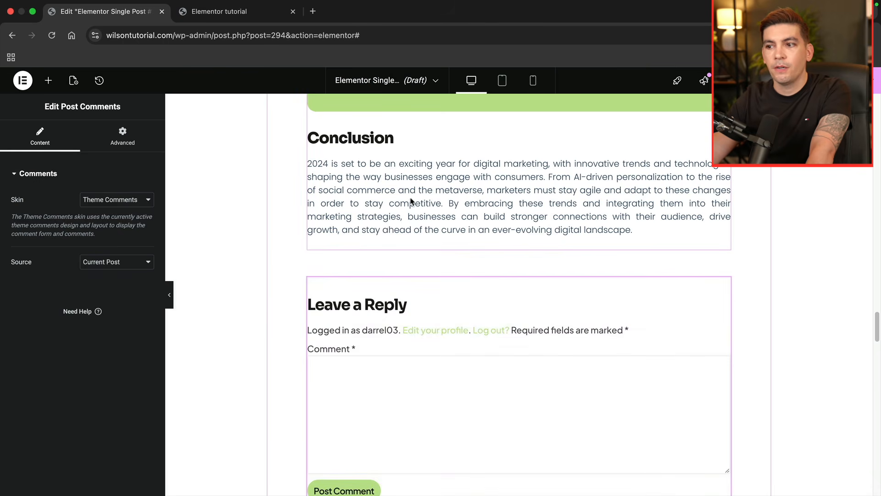
scroll(464, 256, down, 2)
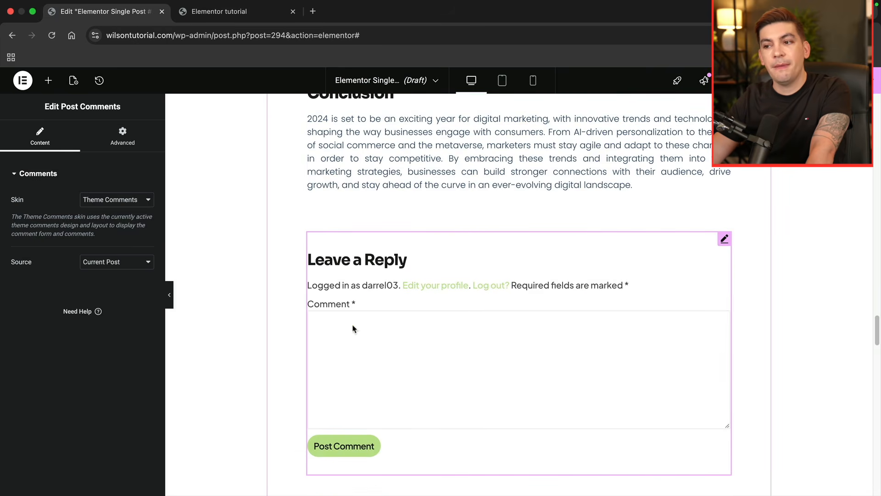
- Insert a Post Navigation widget below the comment form and check its style and content settings
click(48, 80)
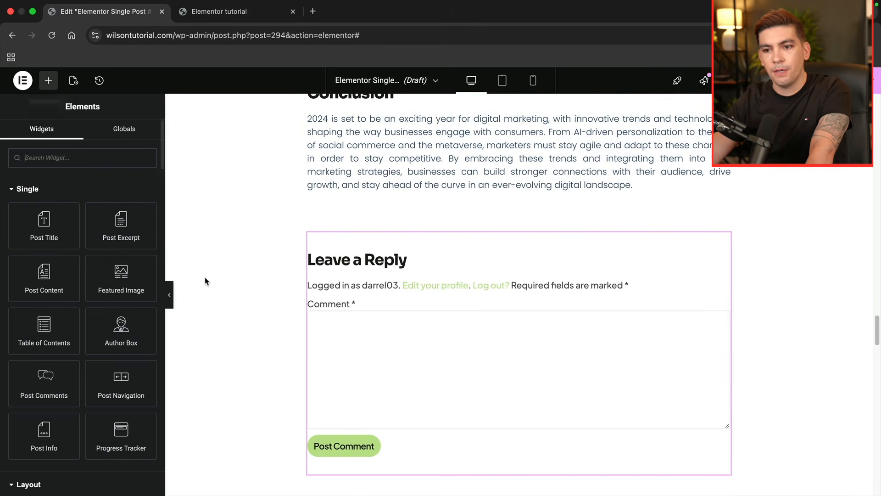
scroll(324, 364, down, 5)
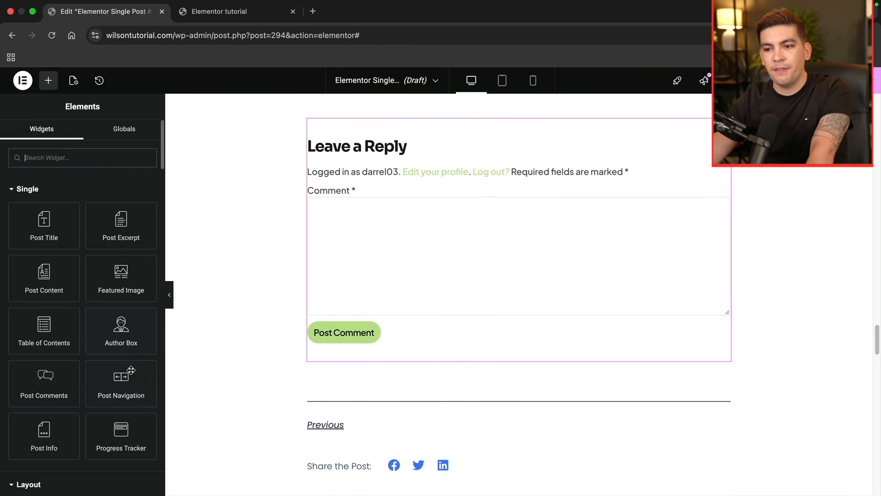
drag(121, 379, 410, 358)
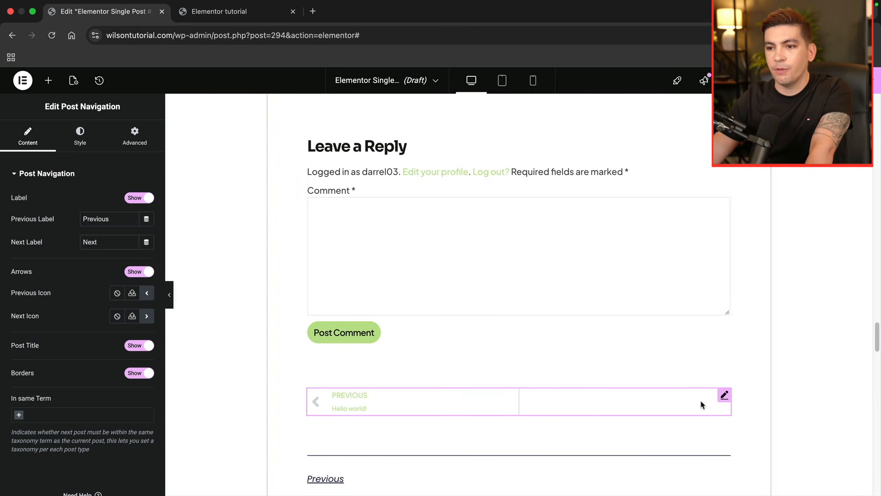
click(83, 137)
click(41, 144)
- Open the template's publish settings and examine the current layout of the live post "The Rise of AI in Digital Marketing"
scroll(291, 305, up, 20)
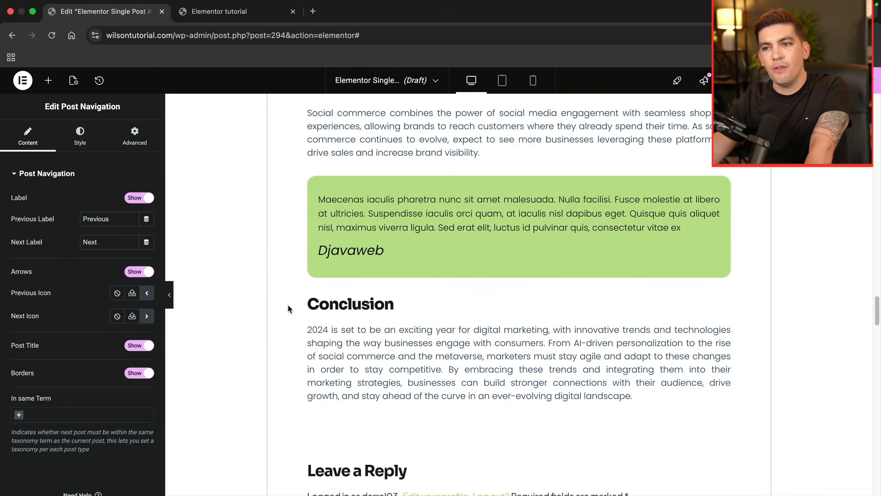
scroll(370, 329, up, 15)
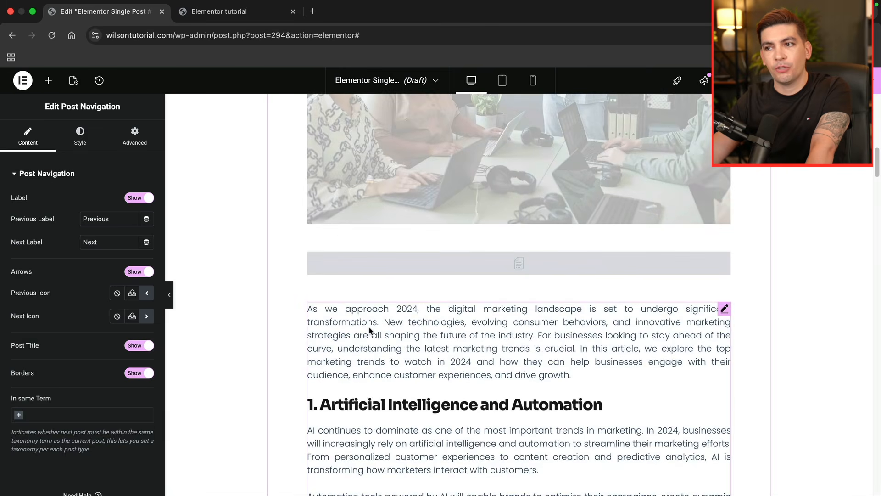
scroll(370, 330, down, 1)
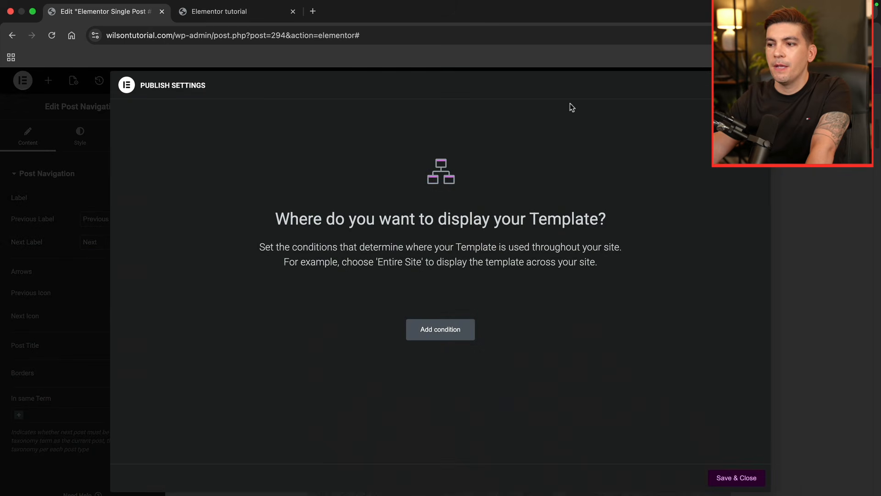
click(256, 11)
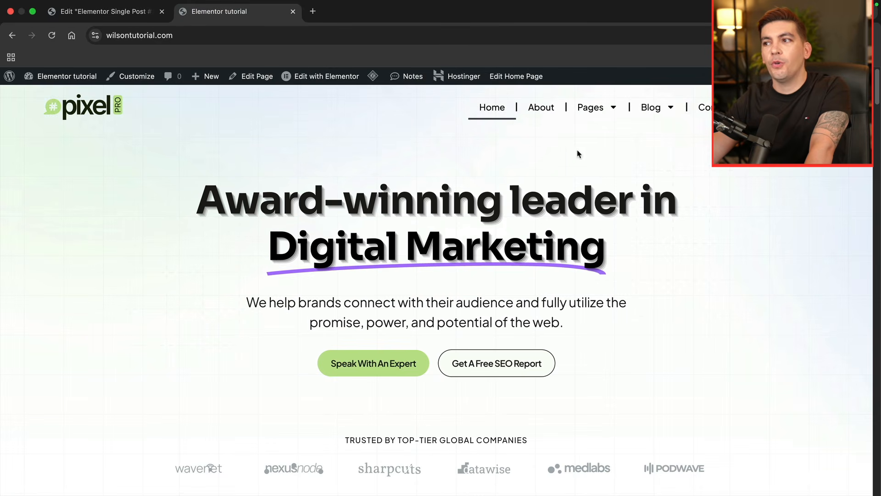
mouse_move(652, 111)
click(658, 135)
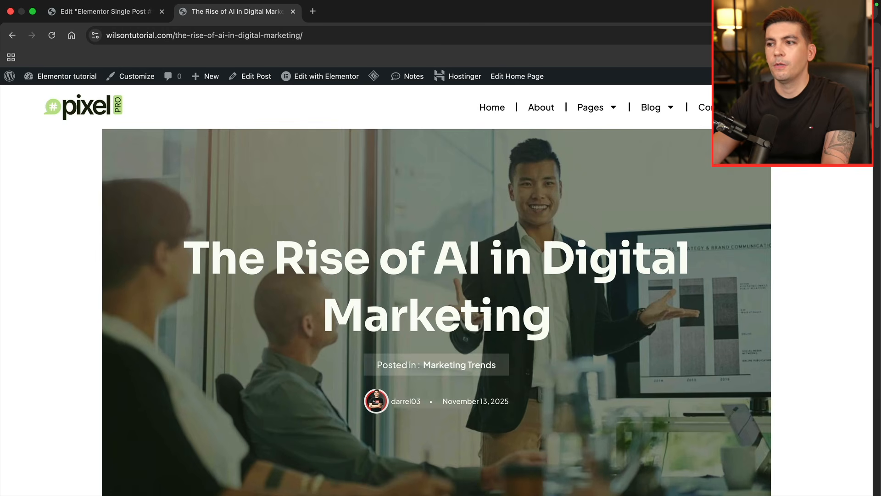
drag(877, 112, 853, 383)
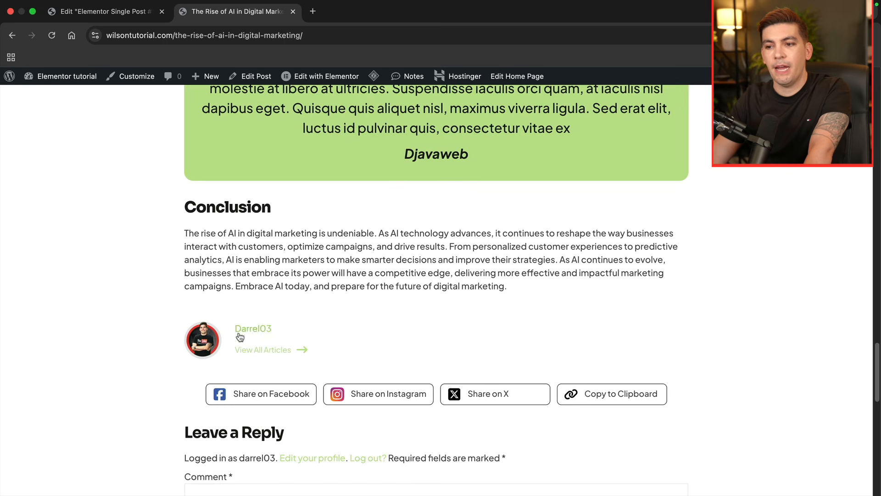
scroll(293, 330, down, 1)
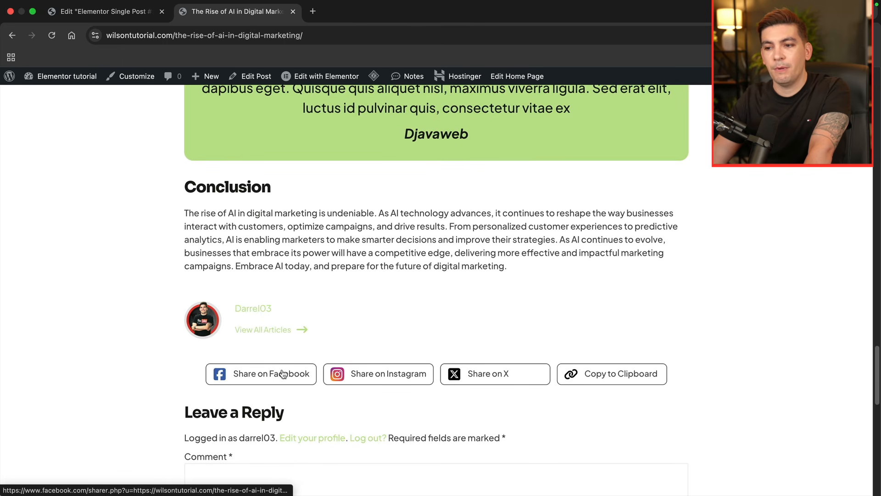
- Publish the Single Post template with the display condition Include All singular
click(108, 11)
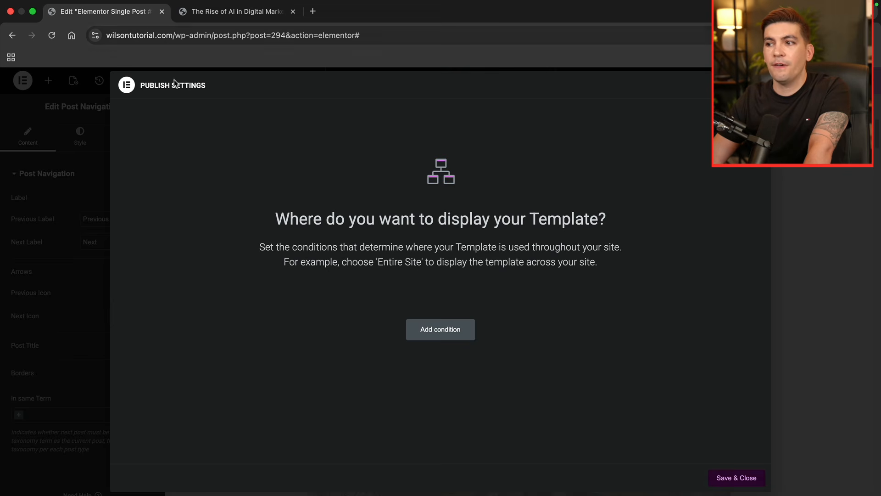
click(467, 322)
click(343, 309)
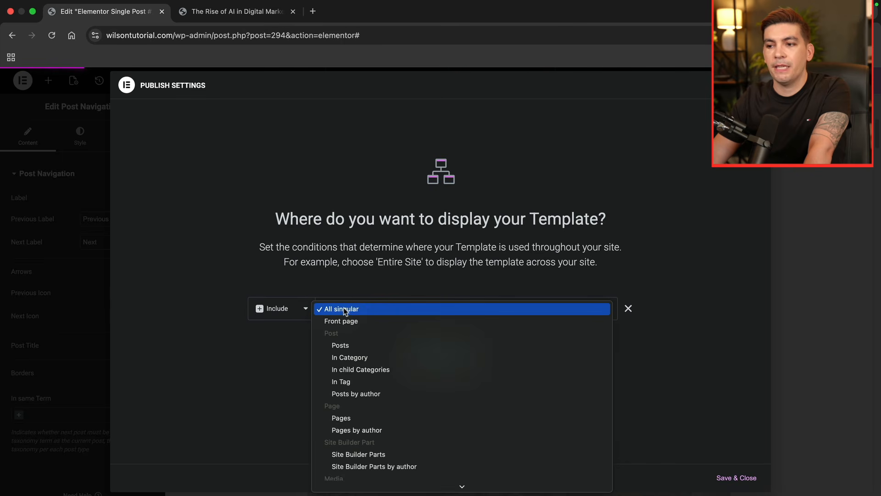
click(345, 310)
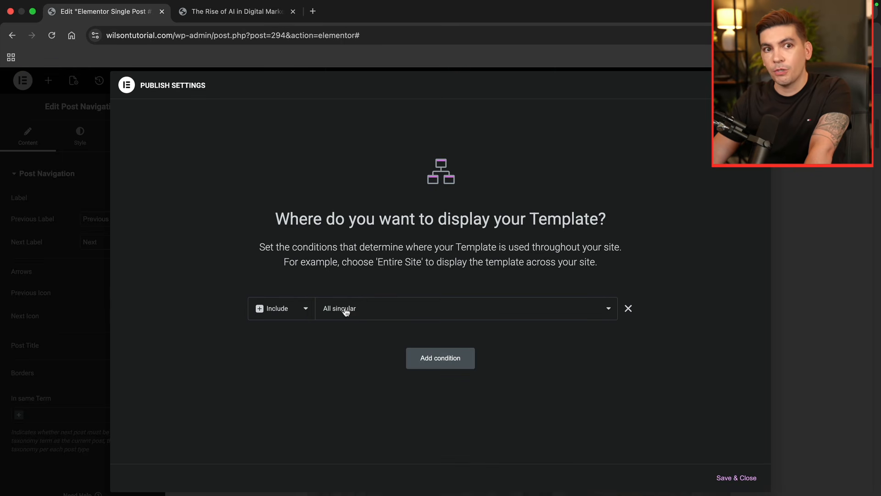
click(726, 477)
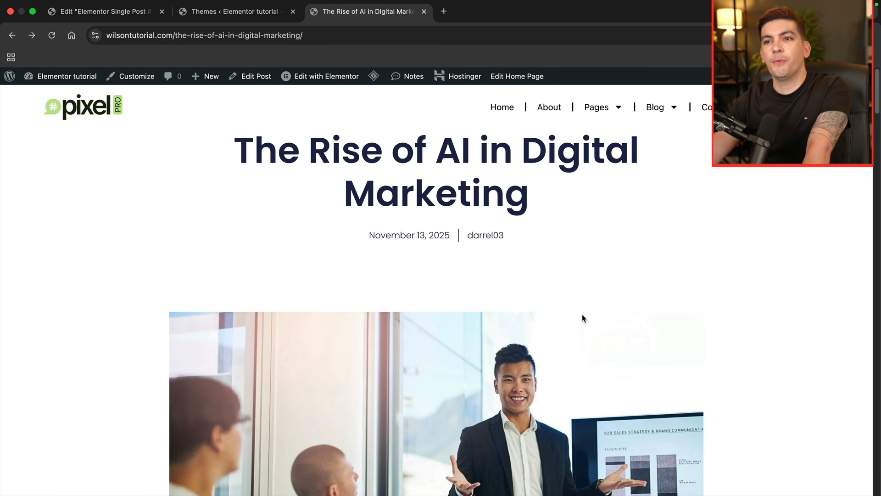
- Examine the live post from its title and featured image through the content to the comment form
drag(613, 188, 254, 150)
click(426, 273)
scroll(448, 289, down, 3)
scroll(454, 298, down, 10)
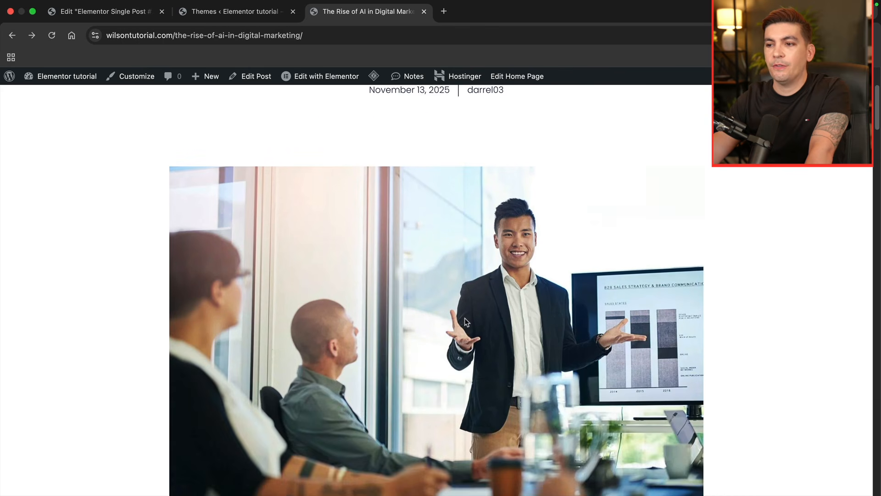
scroll(467, 321, down, 20)
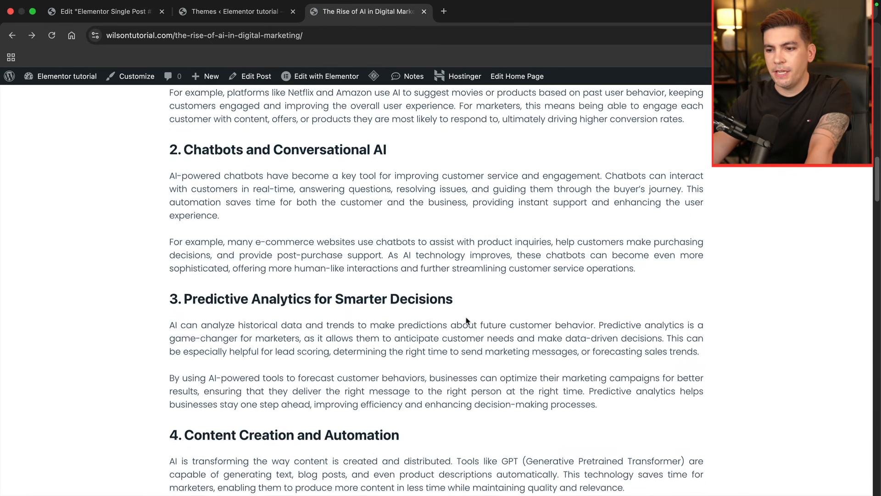
scroll(467, 321, down, 10)
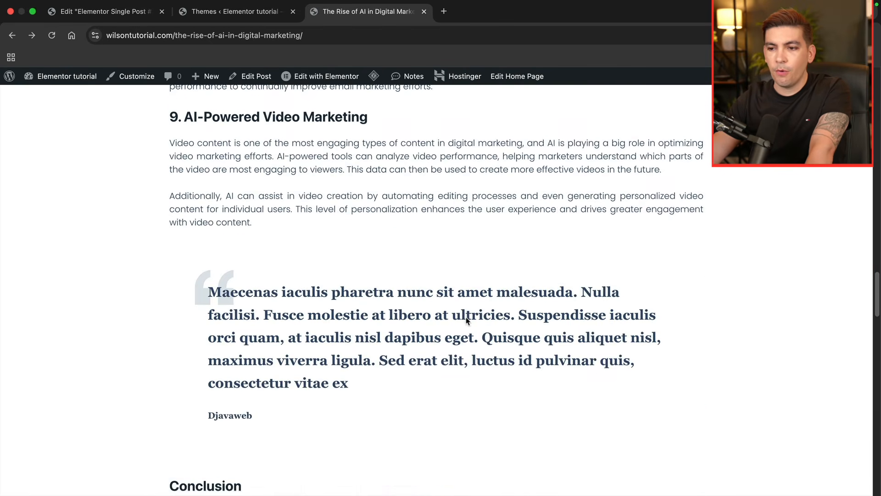
scroll(191, 254, down, 5)
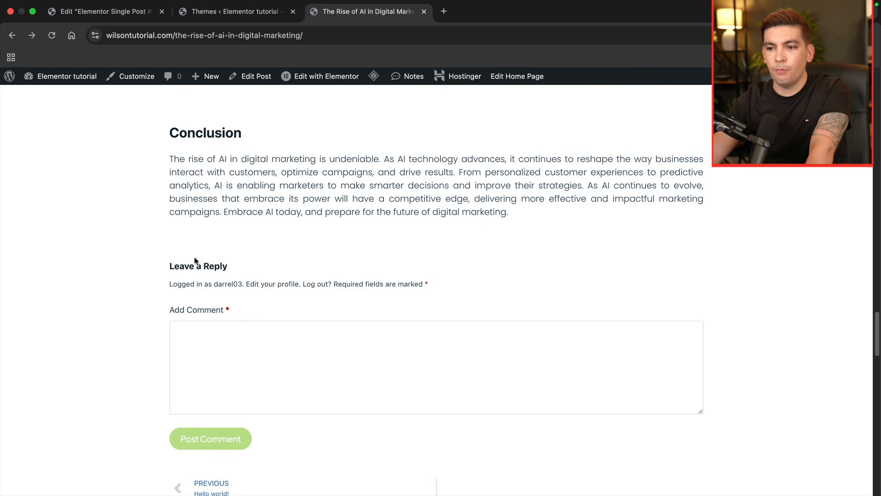
click(218, 317)
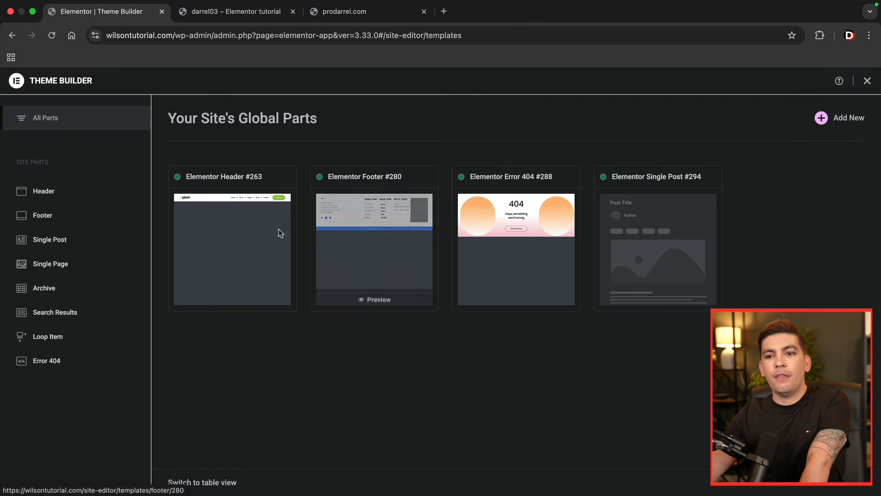
- Create a new header from the library's first header block, applying its settings, and delete its address and phone bar
click(67, 193)
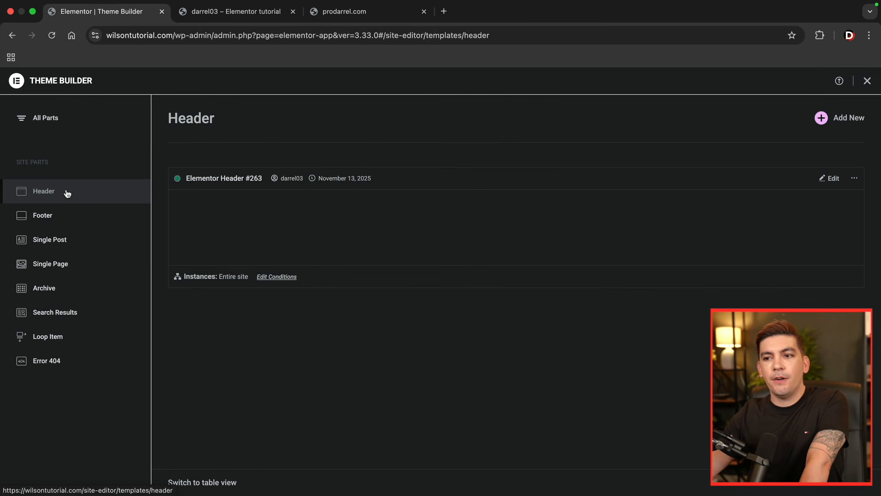
click(850, 118)
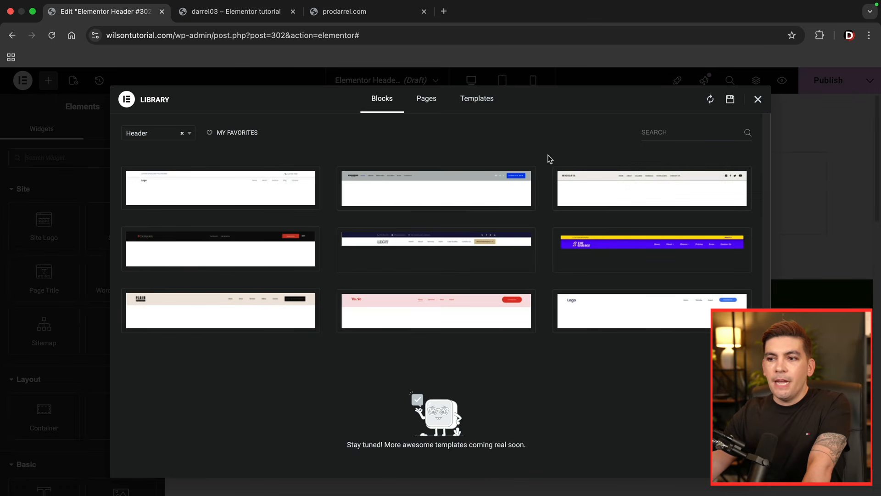
mouse_move(225, 203)
click(152, 201)
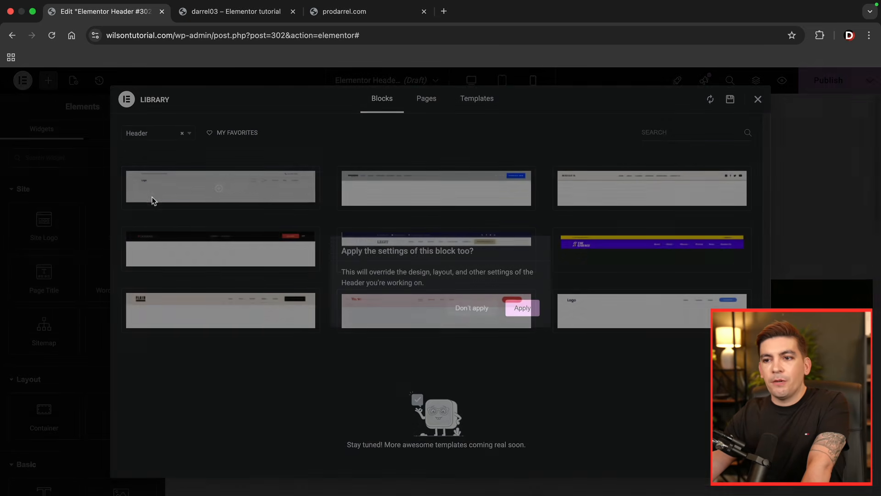
click(522, 308)
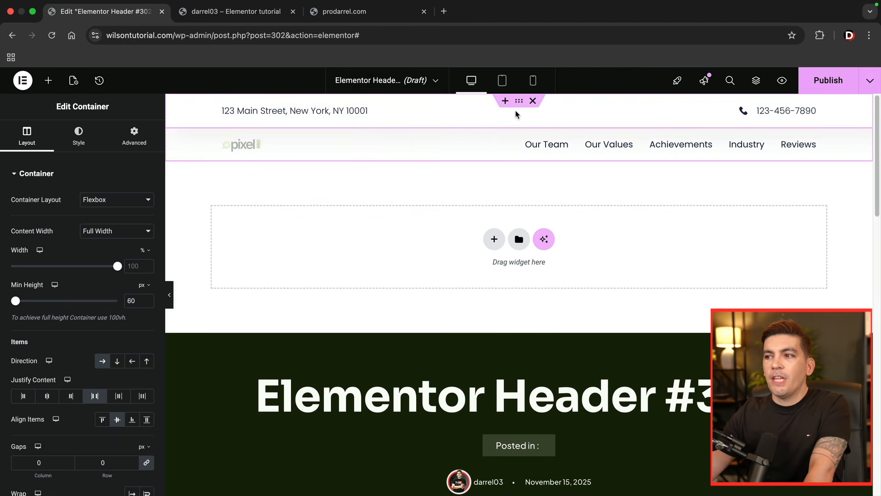
right_click(197, 112)
click(215, 394)
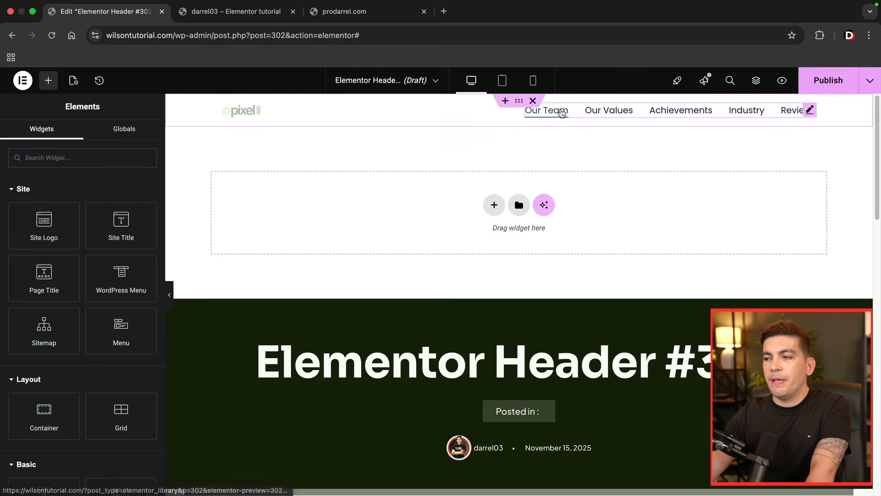
- Replace the header's WordPress Menu widget with a Menu widget beside the site logo
click(252, 112)
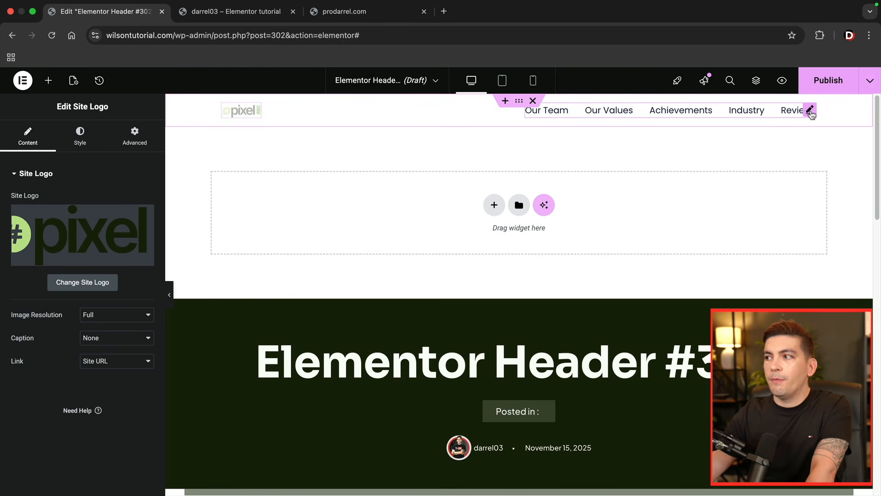
click(808, 110)
right_click(597, 113)
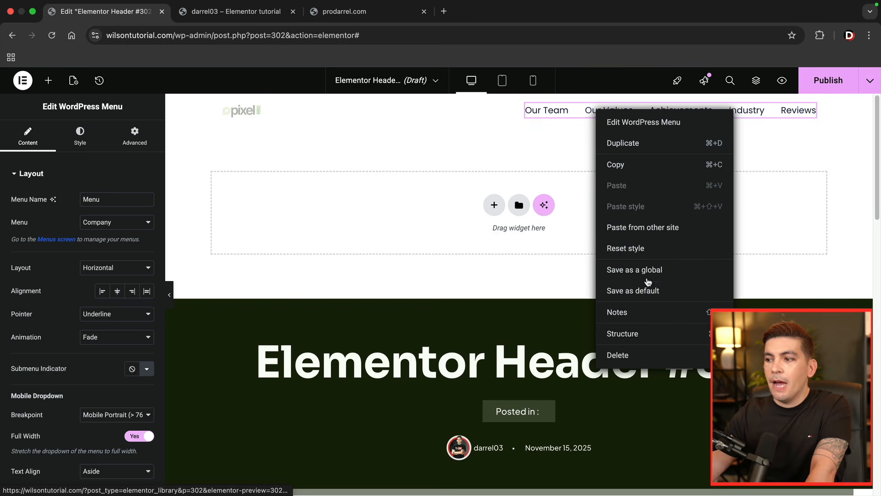
click(636, 354)
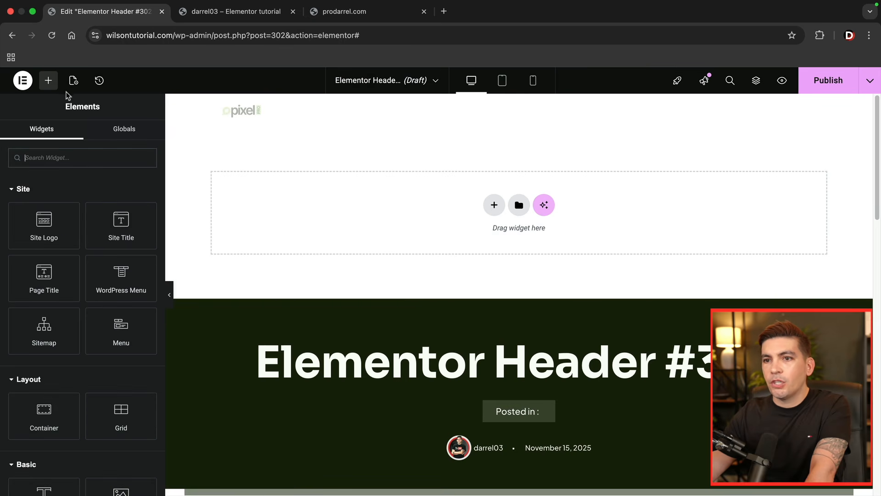
drag(121, 339, 266, 104)
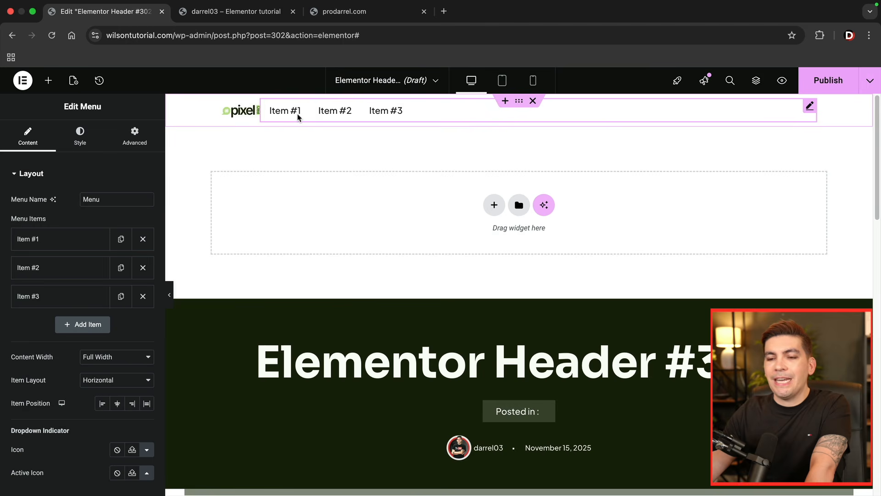
- Retitle the first menu item Home and link it to the first suggested Home page
click(58, 240)
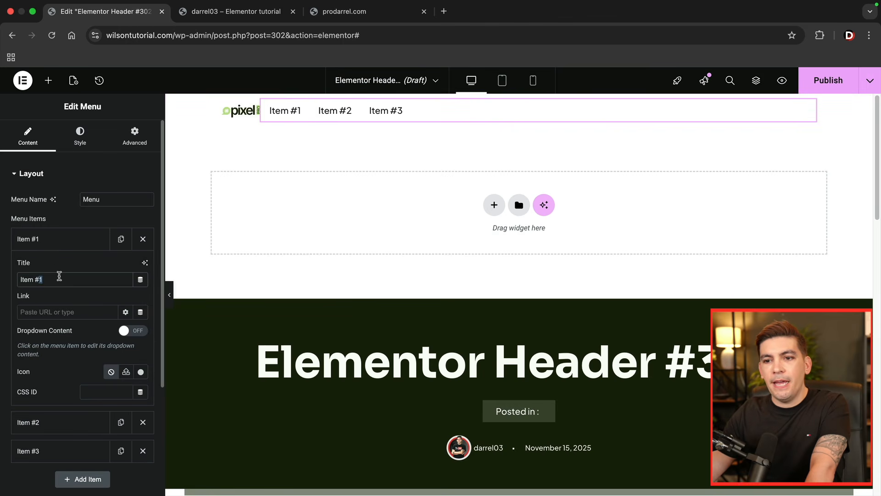
triple_click(59, 276)
text(Home)
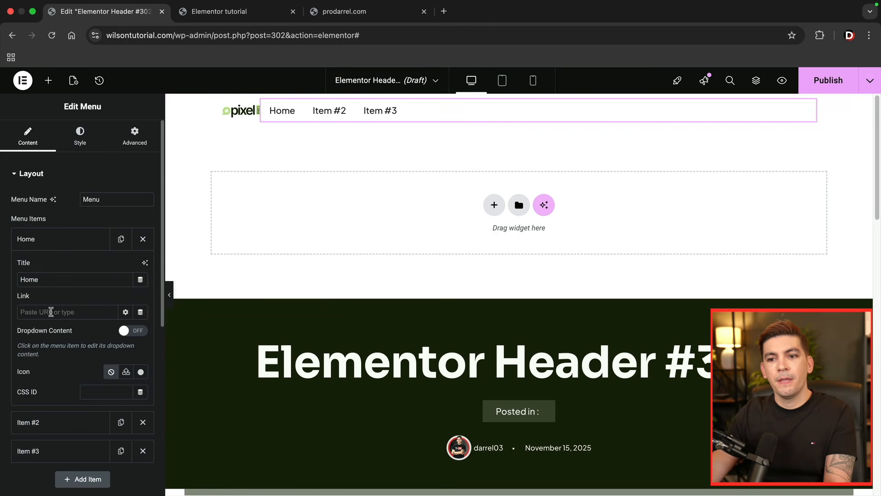
text(hon)
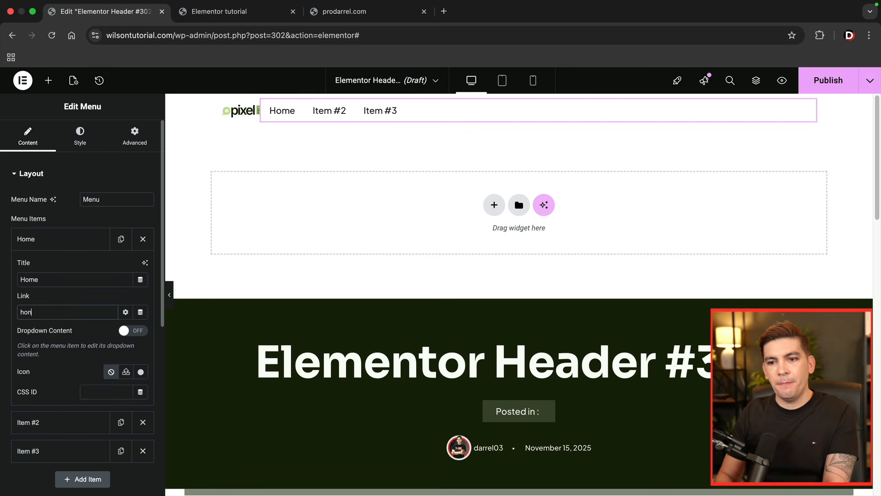
text(me)
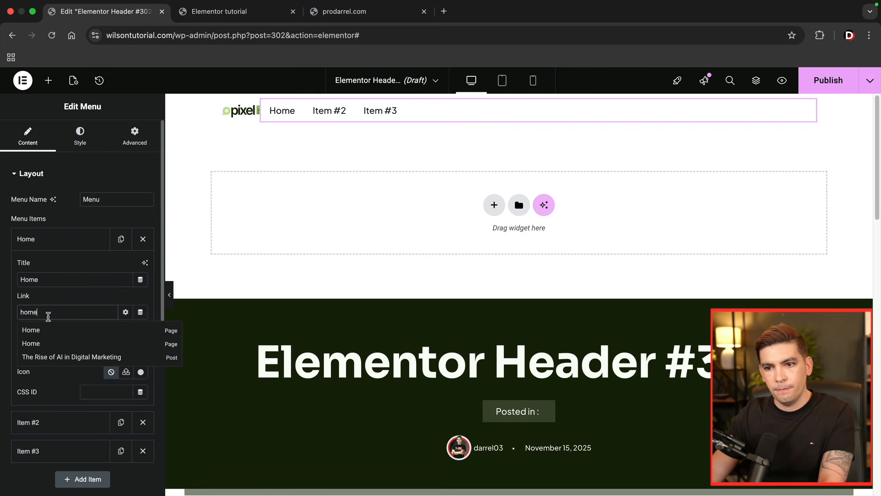
click(46, 335)
click(69, 240)
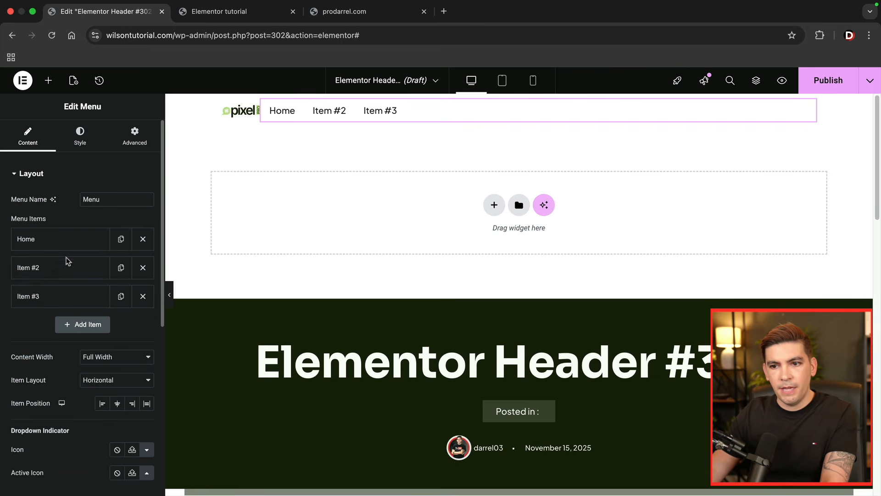
- Retitle the second menu item About Us and link it to the first suggested About page
click(64, 270)
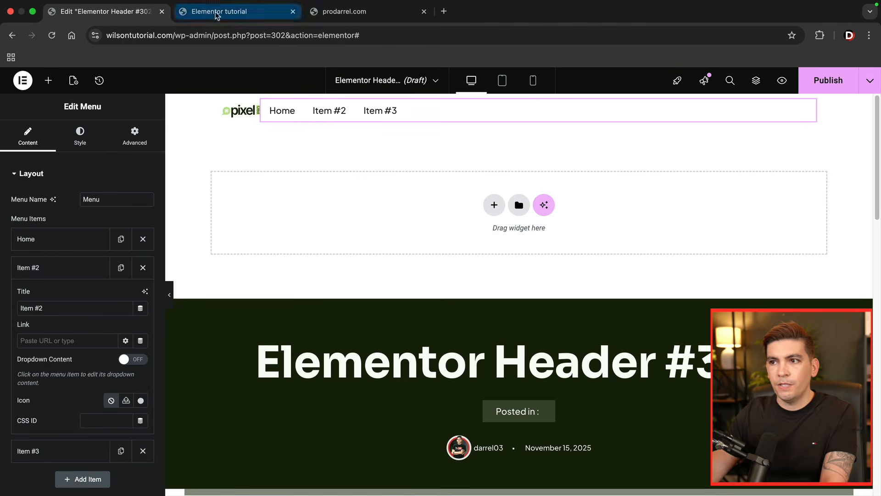
click(239, 11)
click(124, 14)
triple_click(68, 308)
text(About U)
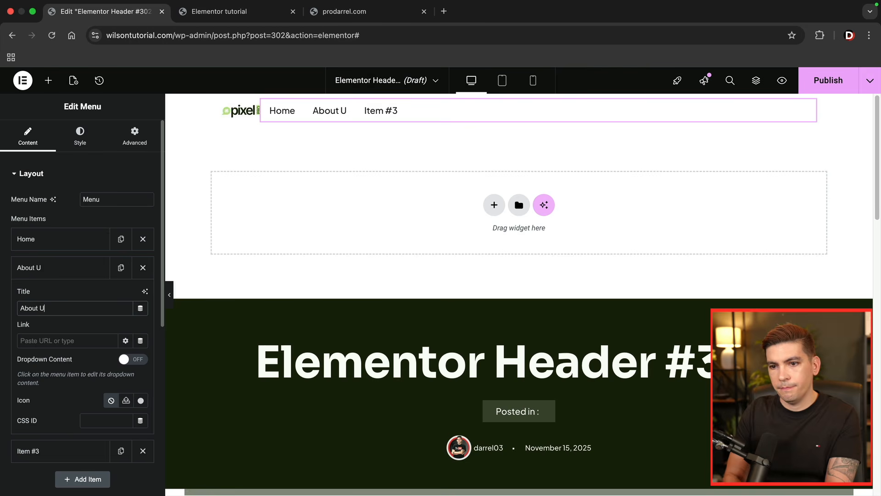
text(about)
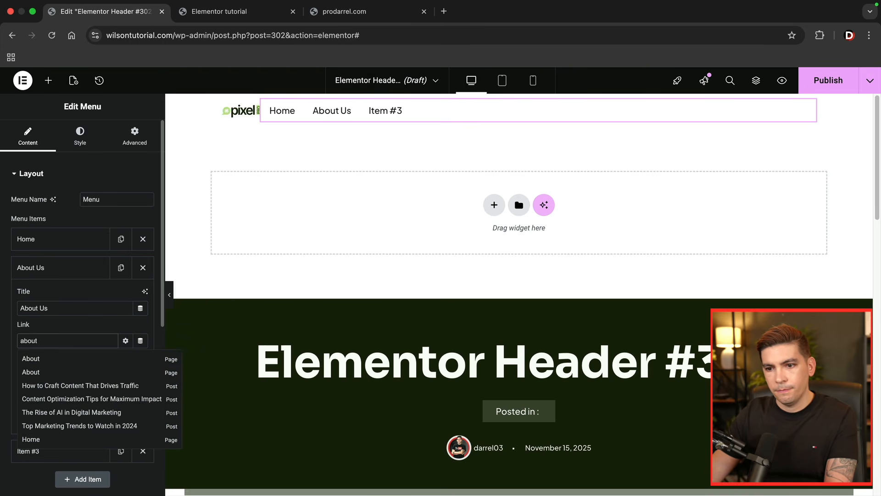
click(54, 361)
click(51, 270)
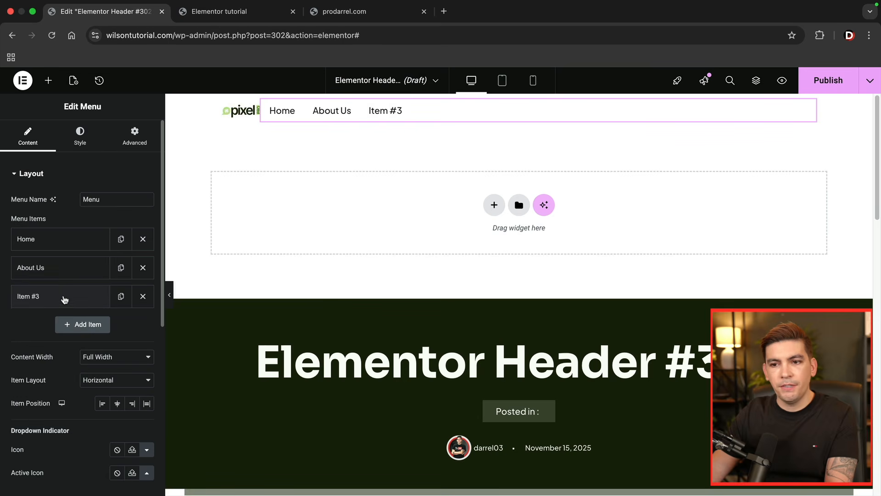
- Retitle the third menu item Contact and enter contact as its link
click(64, 298)
triple_click(59, 338)
text(Contact)
click(57, 367)
text(contact)
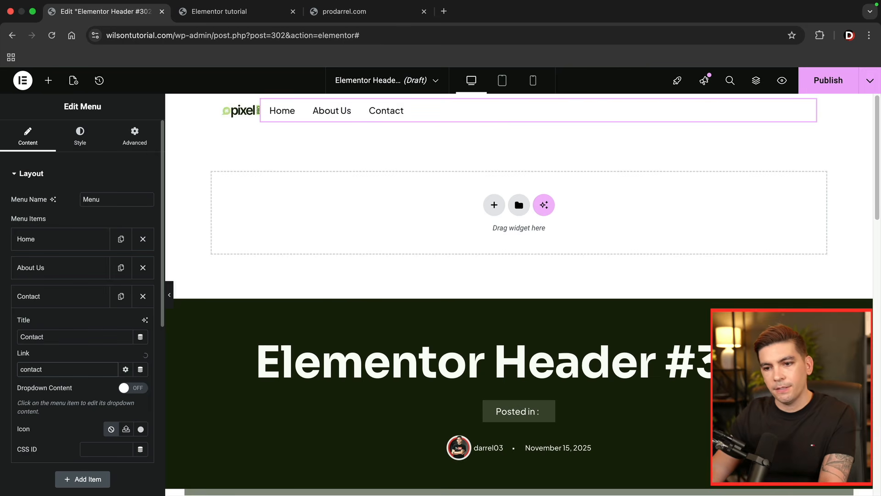
click(80, 296)
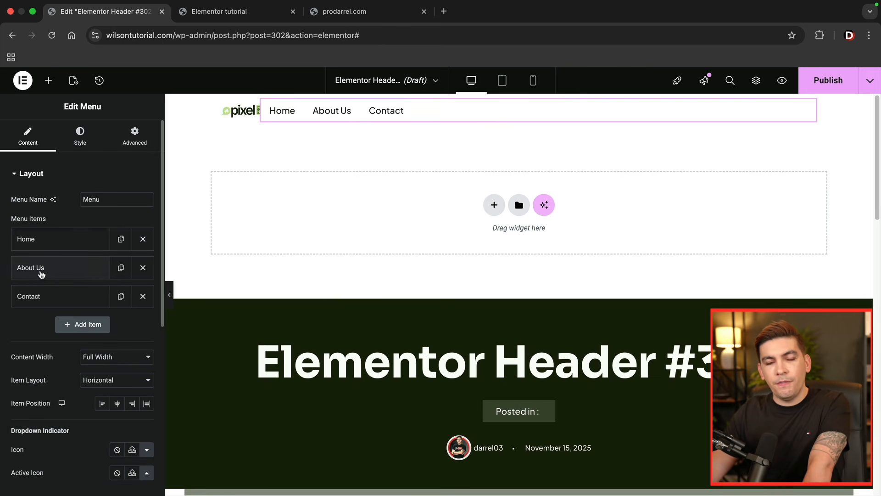
- Duplicate the About Us menu item, retitle the copy Services and enter services as its link
click(120, 271)
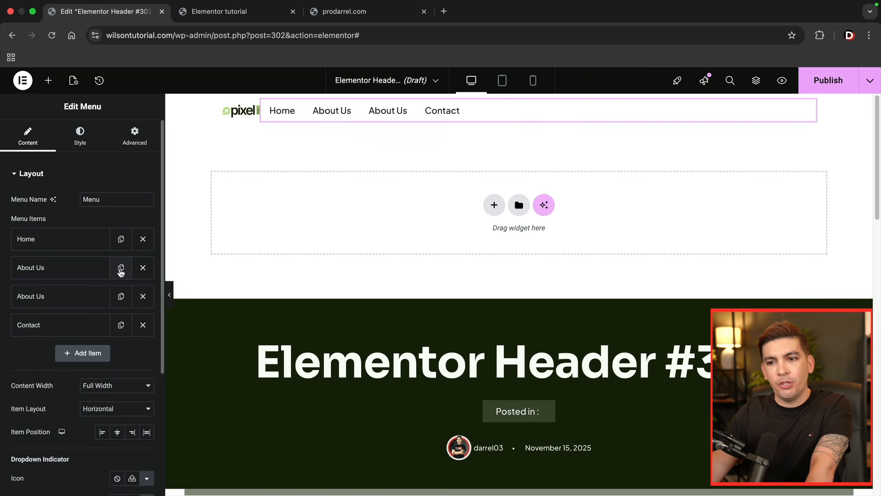
click(81, 296)
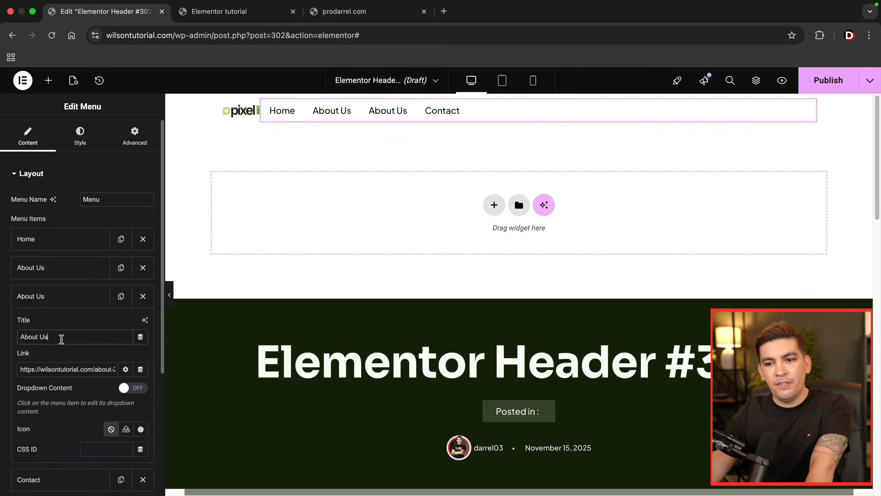
text(Services)
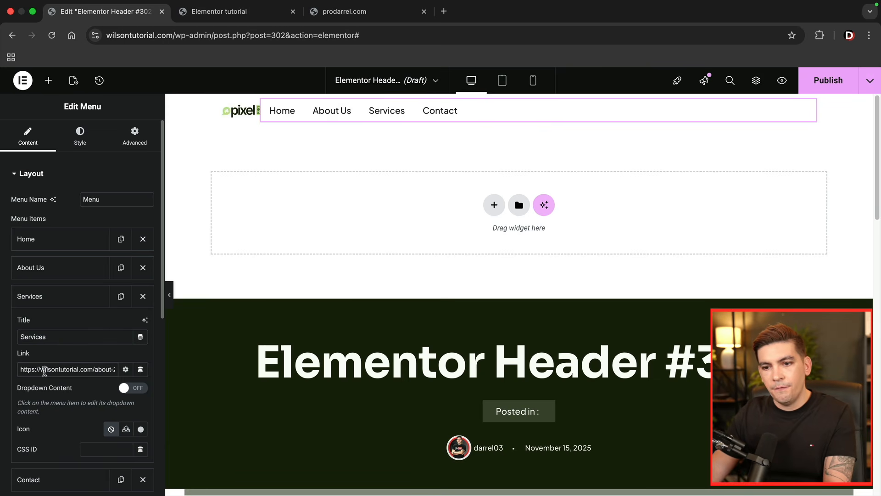
triple_click(44, 371)
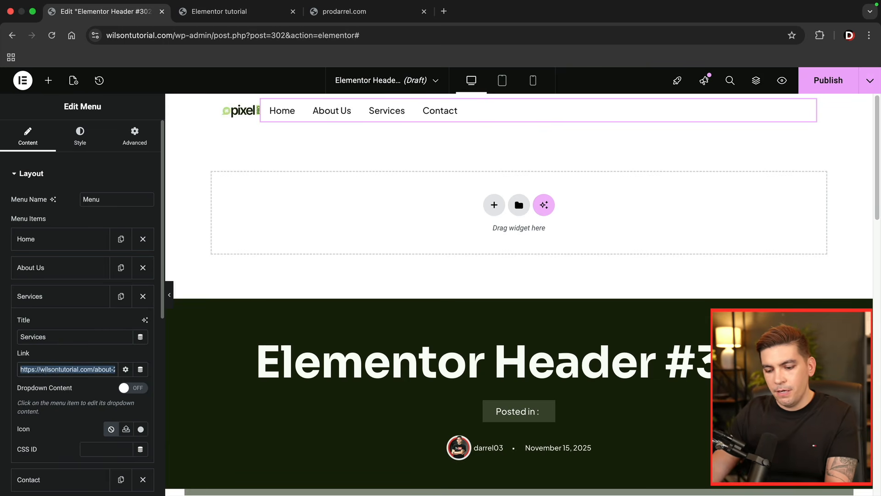
text(services)
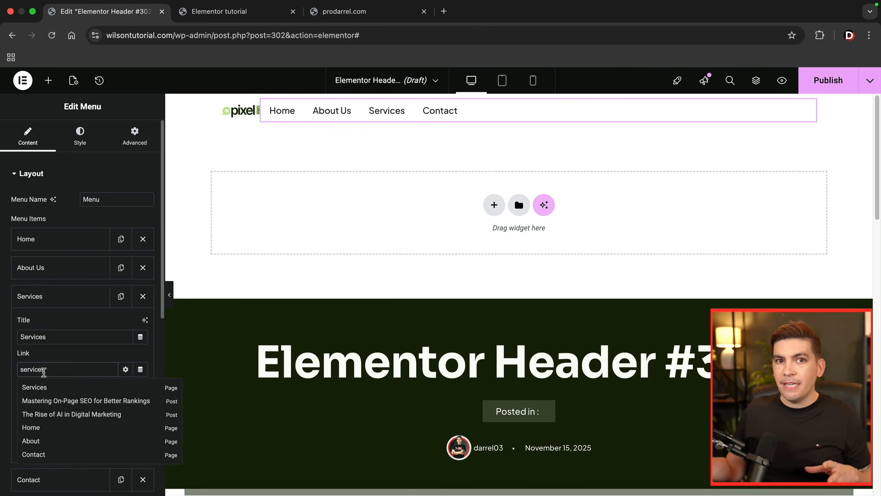
- Set the Services item's link to # and turn on its dropdown content, using the Clients menu on prodarrel.com as reference
click(343, 10)
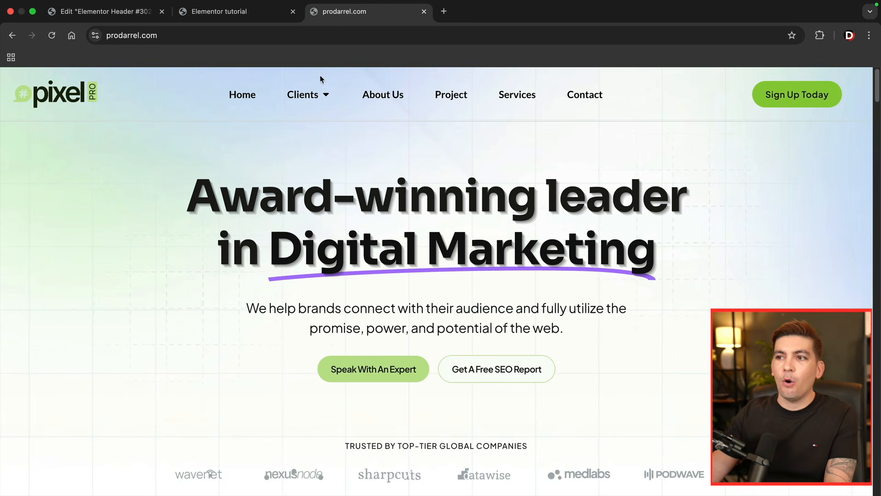
mouse_move(327, 95)
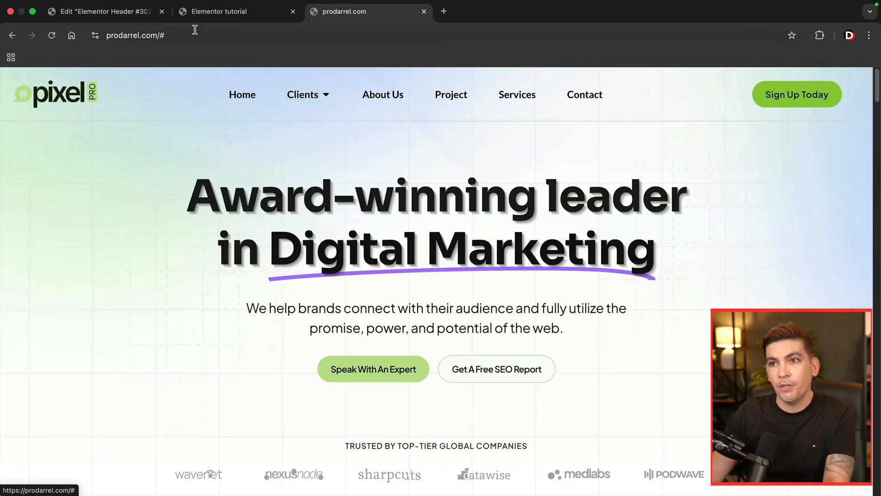
click(101, 11)
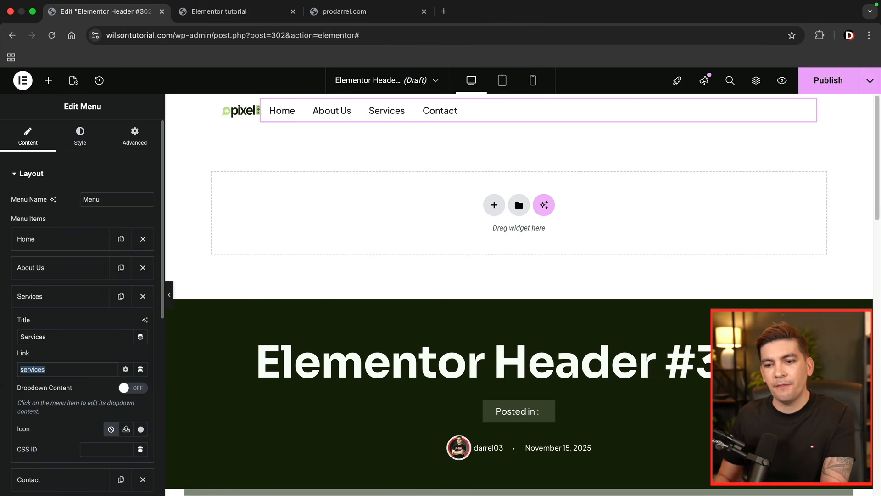
text(#)
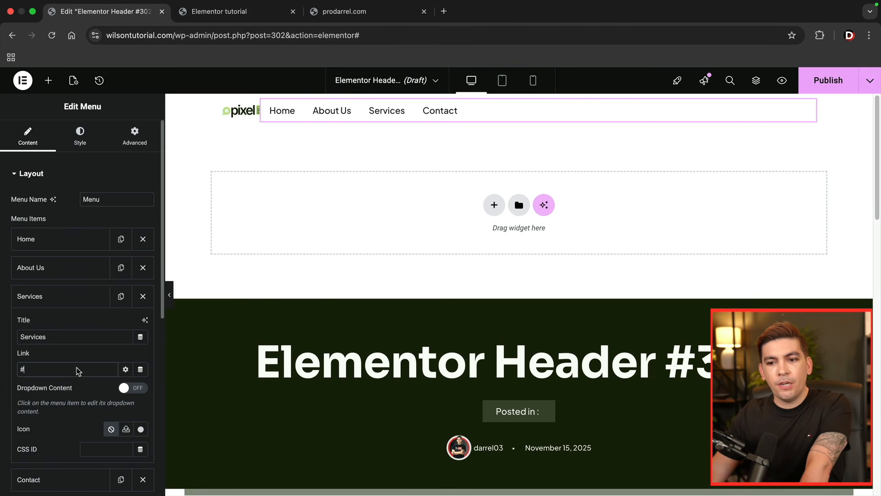
click(131, 389)
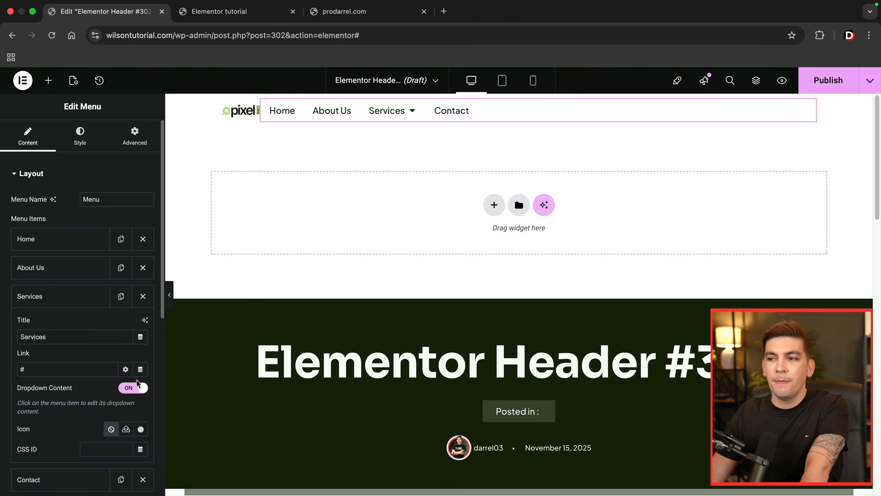
- Expand the Services dropdown area on the canvas and set the menu's item position to center
click(413, 113)
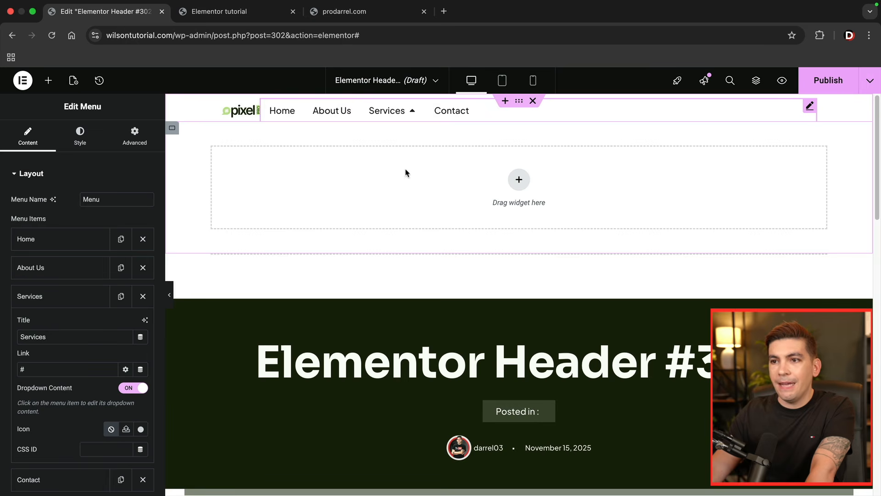
click(75, 296)
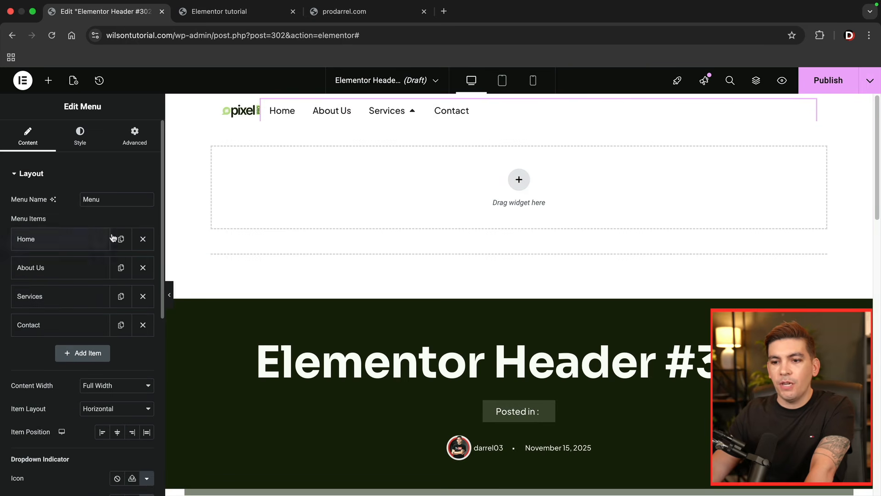
click(131, 433)
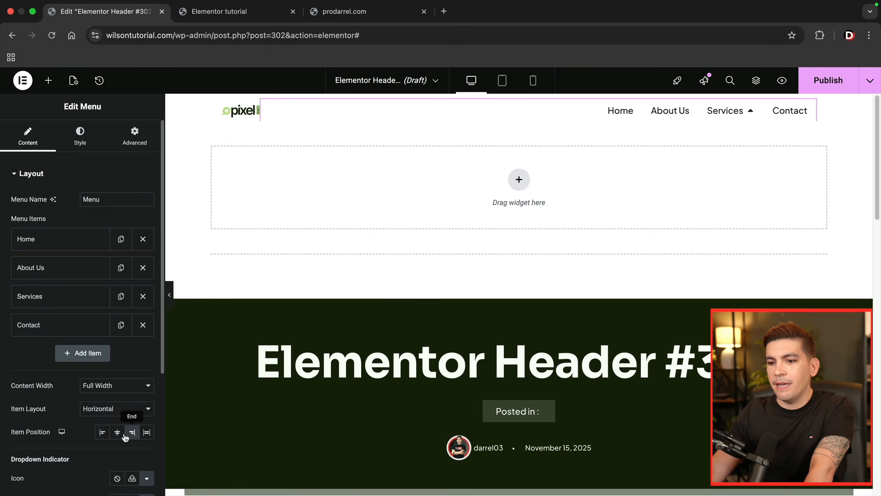
click(118, 433)
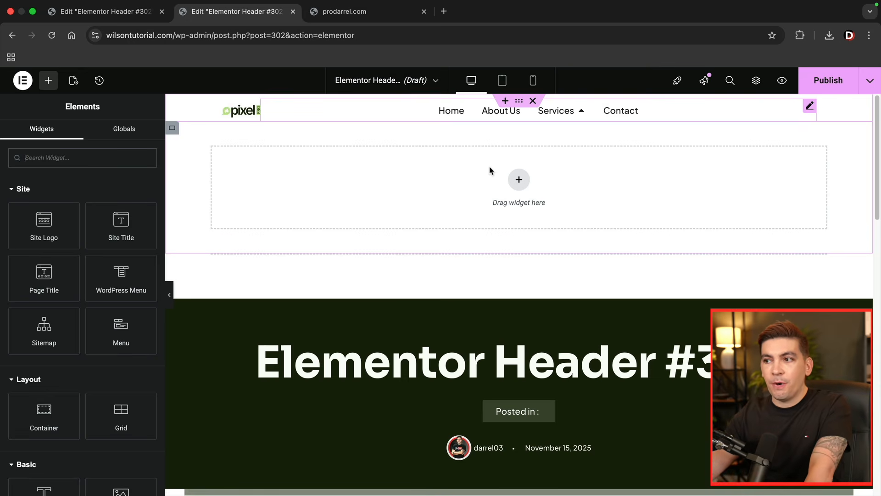
- Add a four-column container structure to the Services dropdown and place an Image widget in its first column
click(519, 179)
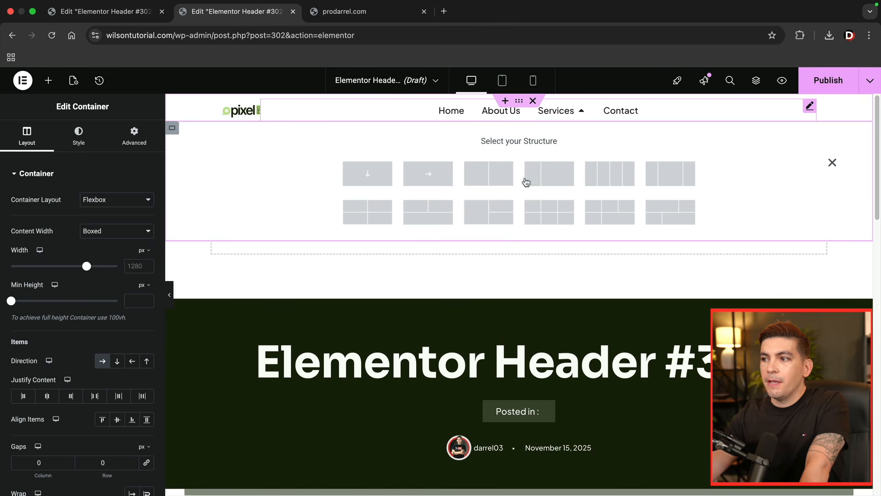
click(617, 178)
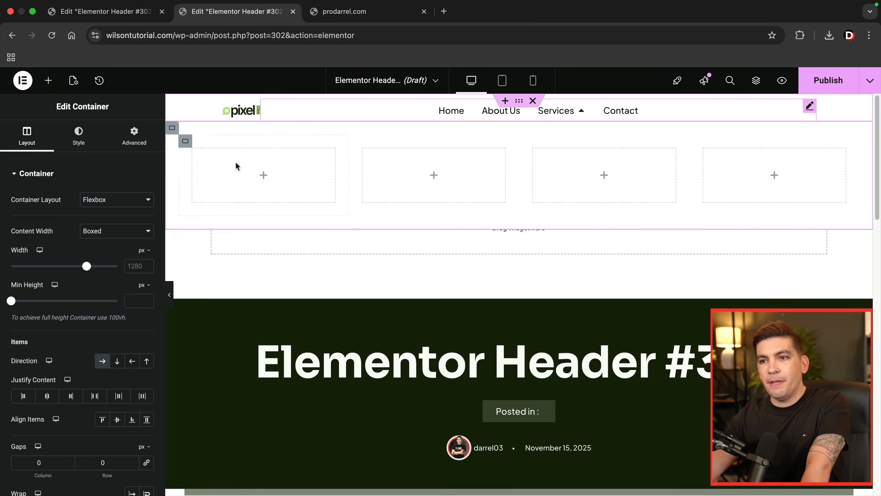
click(48, 81)
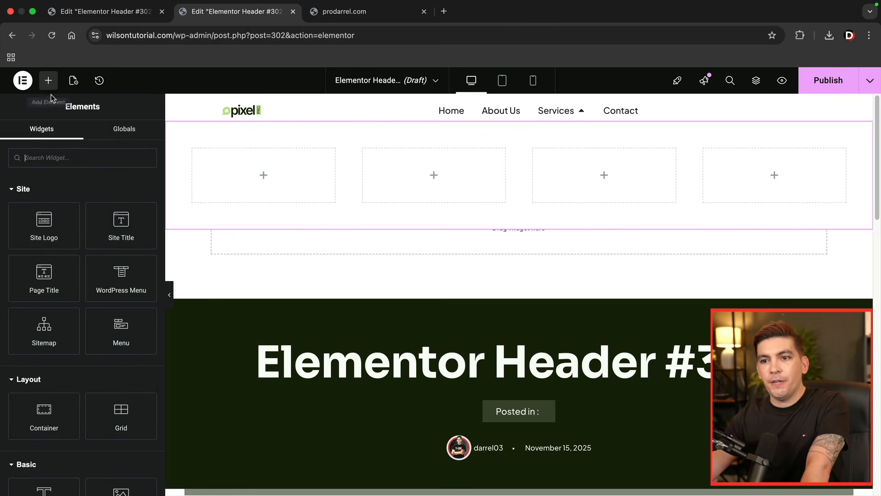
click(82, 159)
text(im)
drag(44, 197, 241, 173)
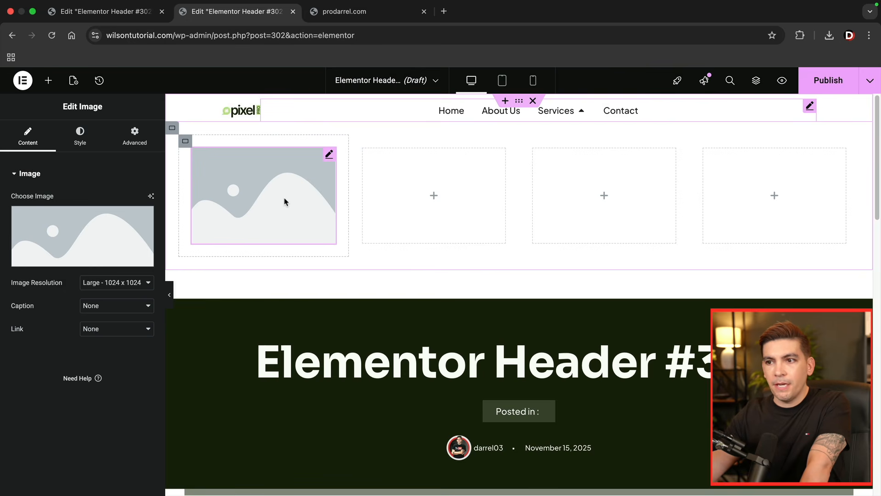
- Fill the Image widget with the media library photo of the bearded young man leading a computer class
click(108, 233)
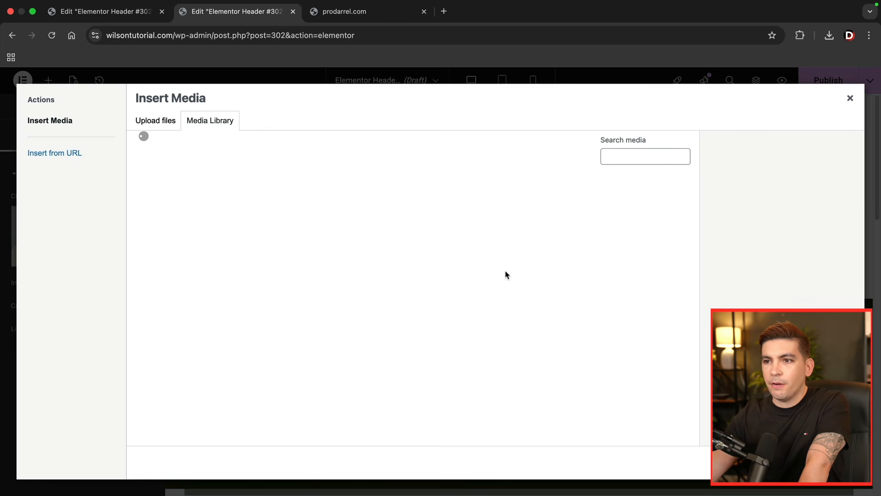
scroll(506, 275, down, 10)
click(417, 209)
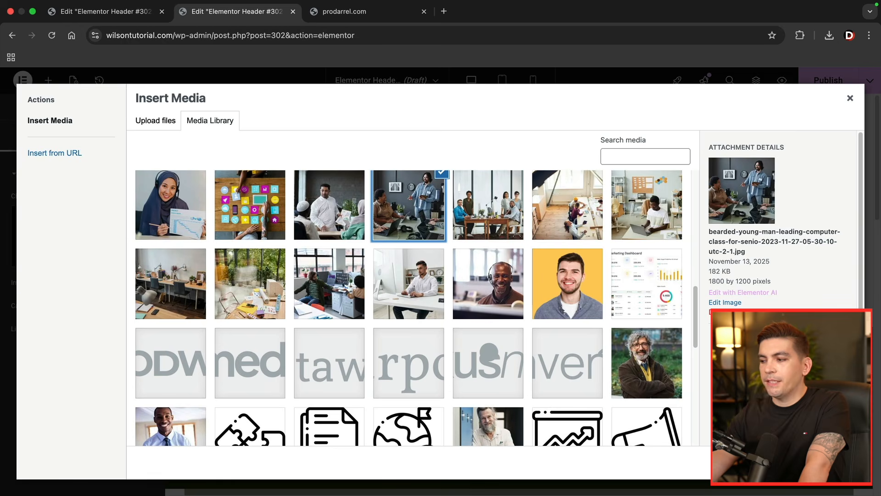
click(827, 463)
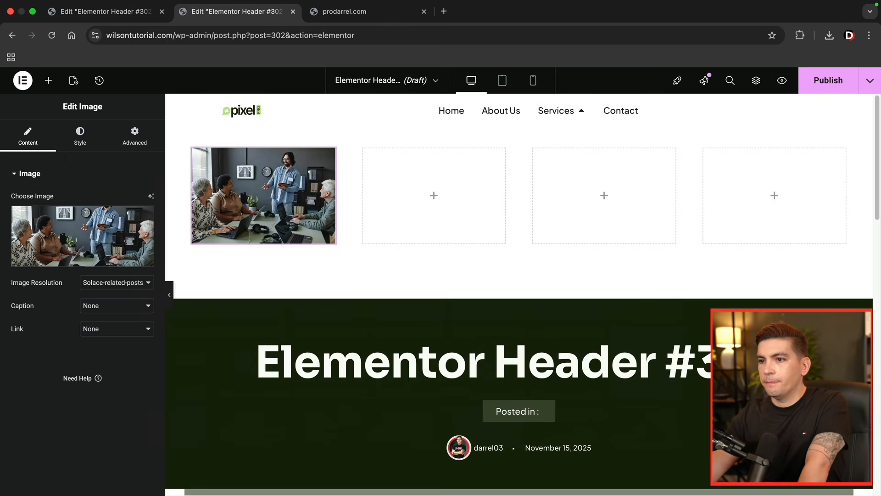
- Place a Text Editor widget beneath the image in the dropdown's first column
click(48, 80)
scroll(83, 395, down, 4)
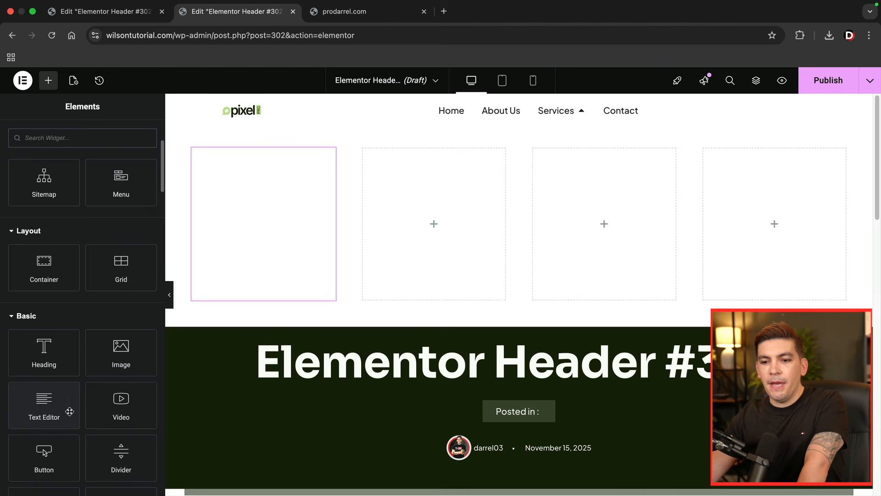
drag(47, 407, 241, 285)
- Set the dropdown image's resolution to Solace-single2 - 2000 x 975
click(274, 224)
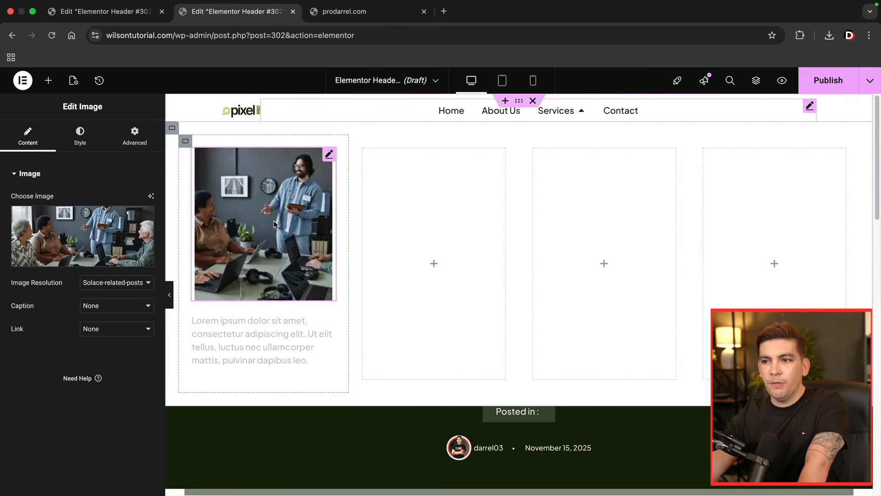
click(117, 282)
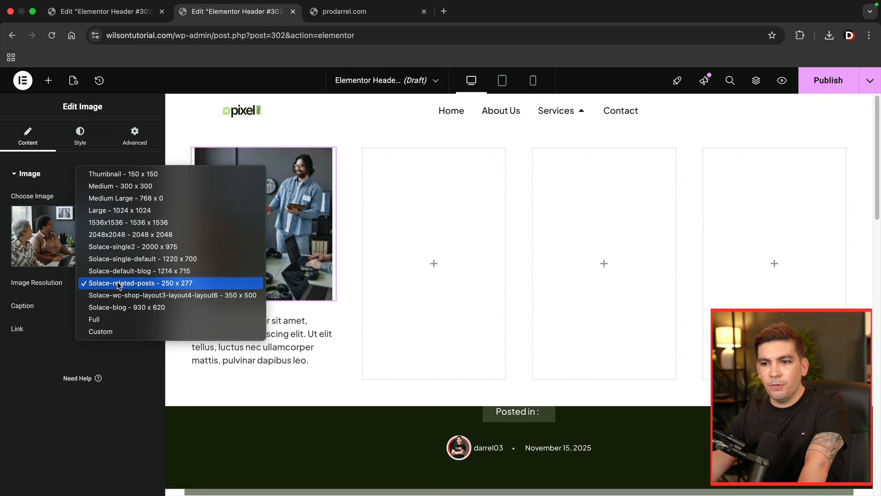
click(153, 248)
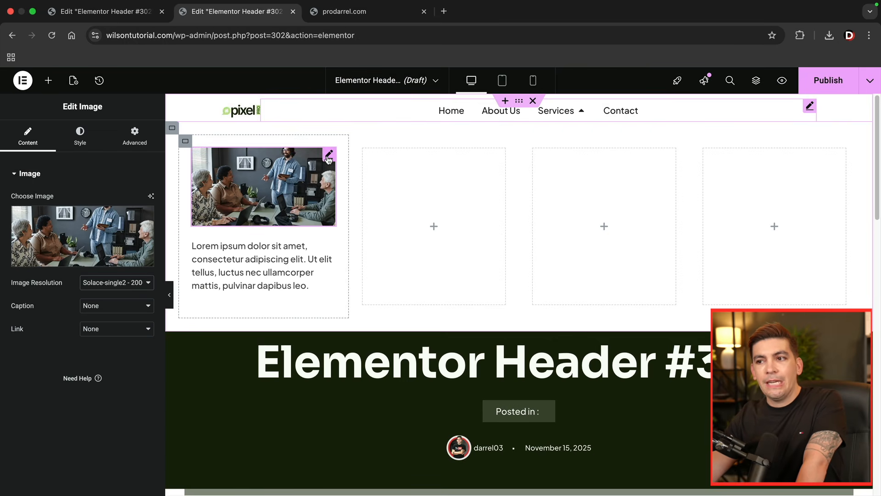
click(115, 329)
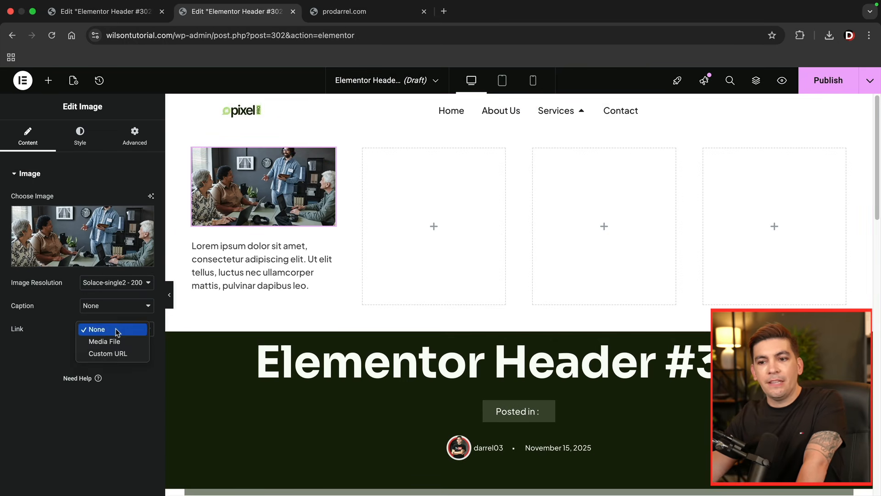
click(116, 355)
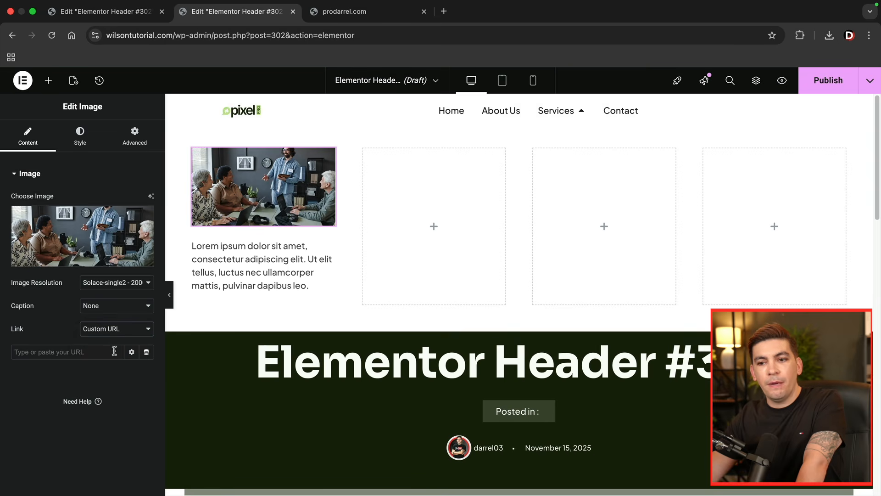
click(51, 352)
text(cont)
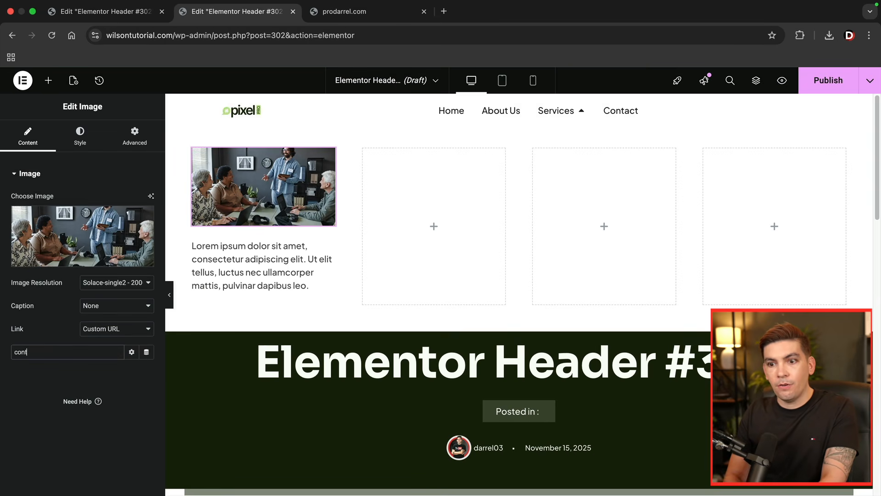
text(qct)
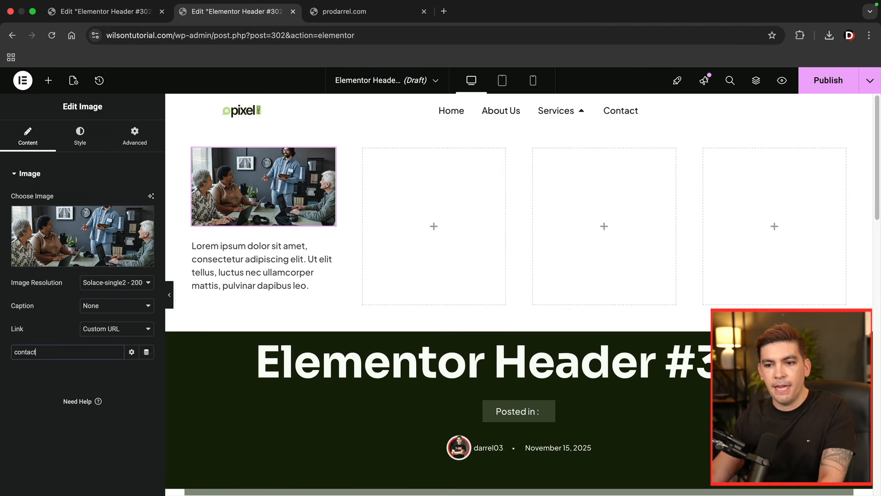
click(38, 369)
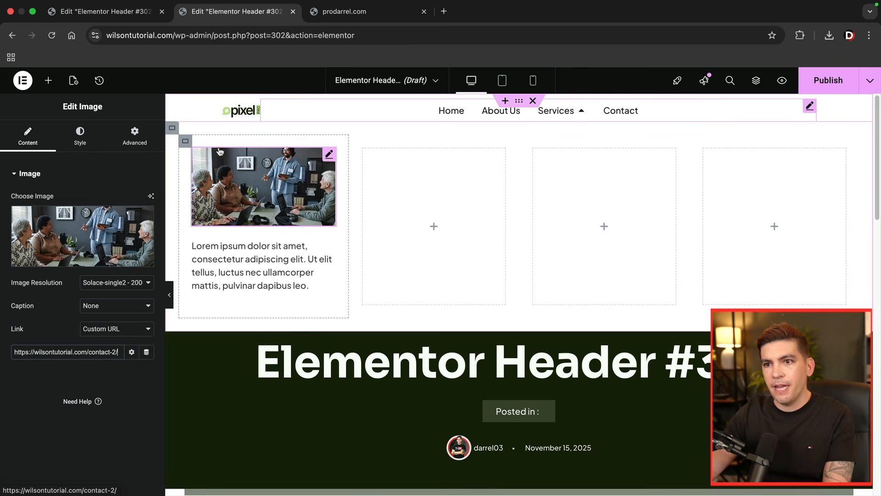
- Place a WordPress Menu widget in the dropdown's second column, keep the Company menu and set its layout to Vertical
click(49, 81)
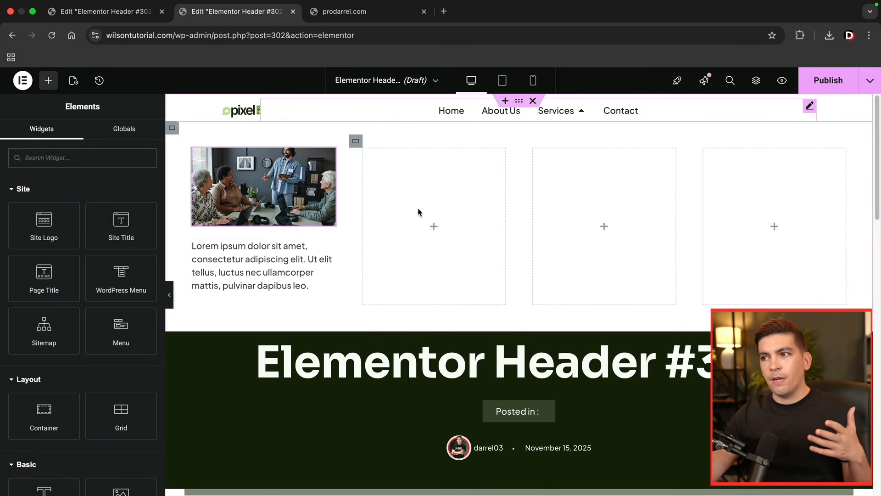
drag(121, 275, 421, 232)
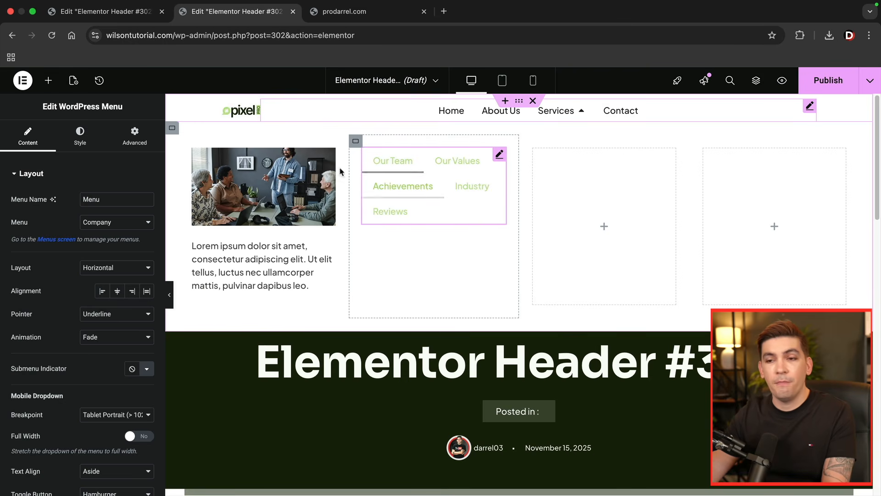
click(123, 226)
click(121, 223)
click(125, 268)
click(127, 279)
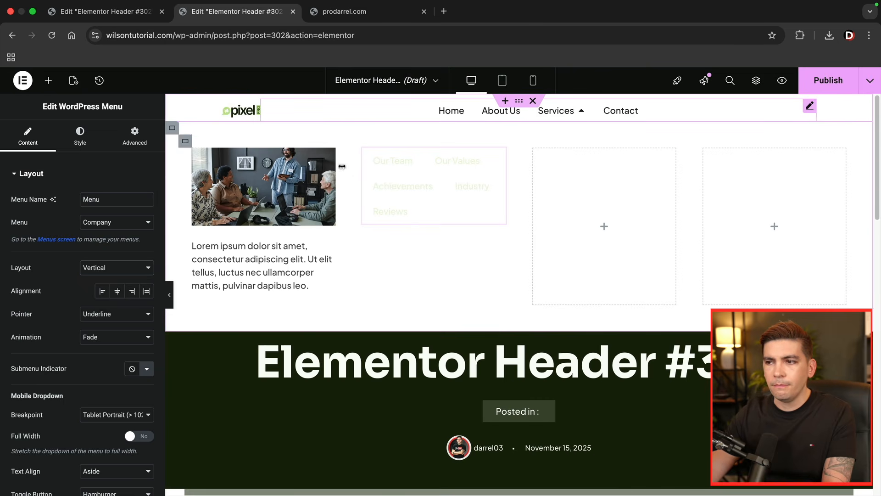
- Check the Services dropdown on the canvas and compare it with the Clients dropdown on prodarrel.com
click(49, 81)
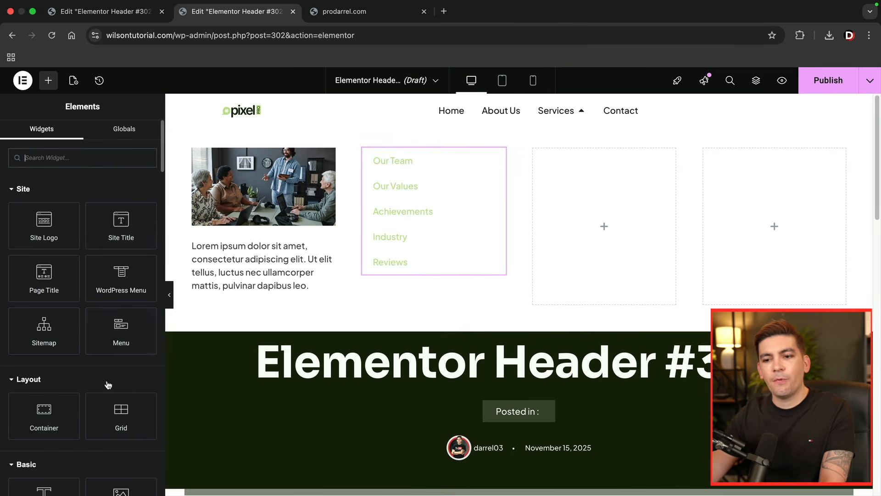
scroll(109, 385, down, 3)
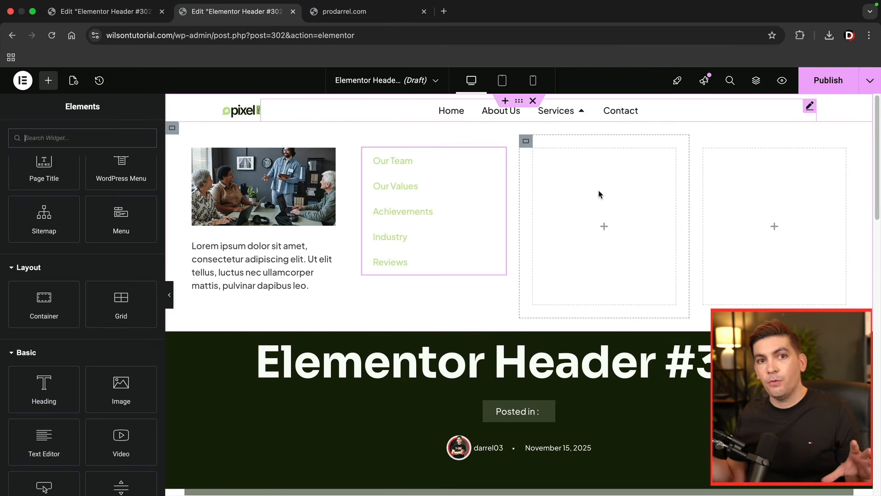
click(584, 113)
click(584, 113)
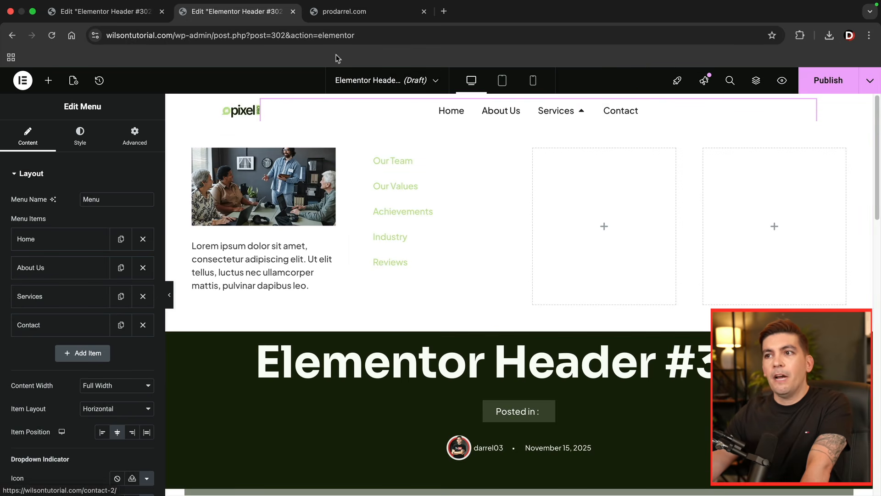
click(344, 11)
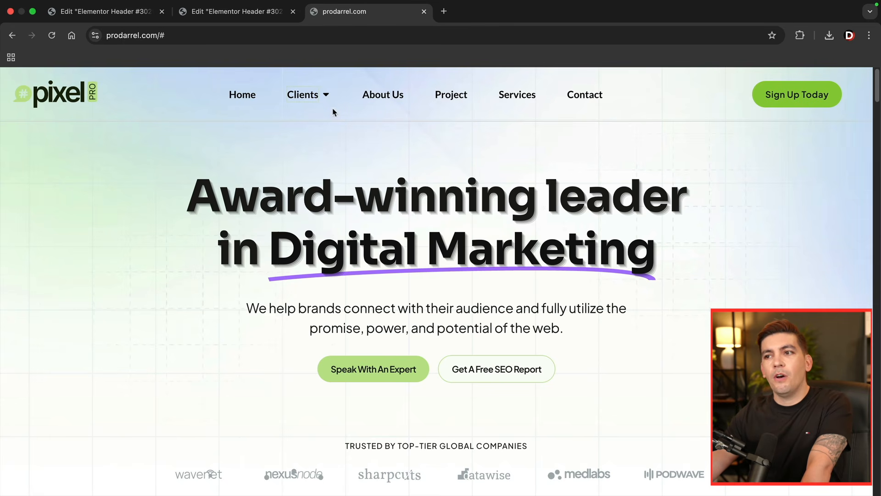
click(325, 96)
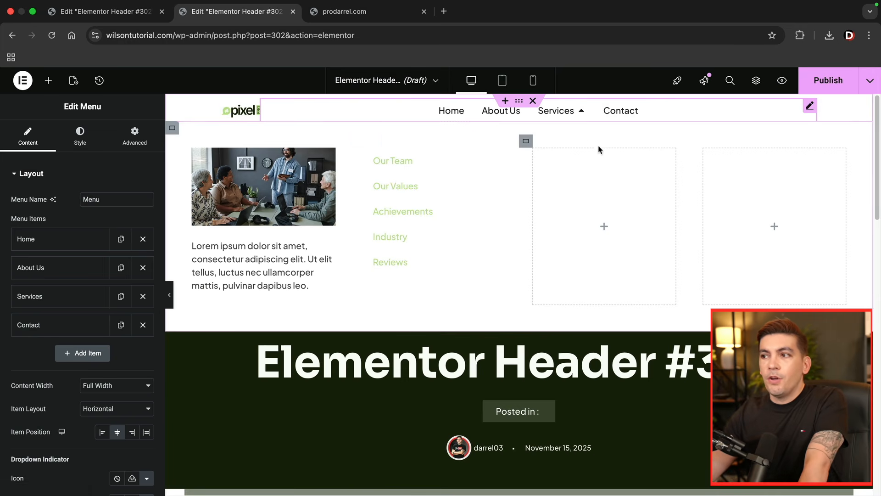
- Save the current header as a draft and create another header in Theme Builder, dismissing the template library
click(870, 81)
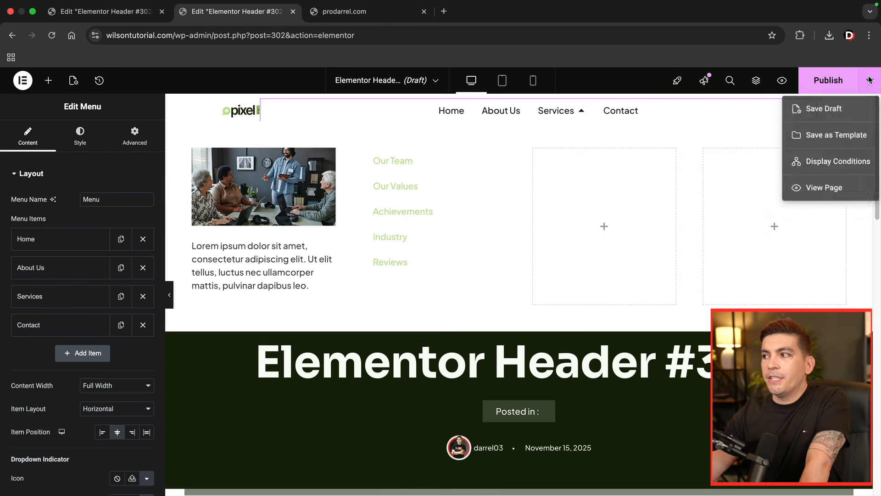
click(837, 110)
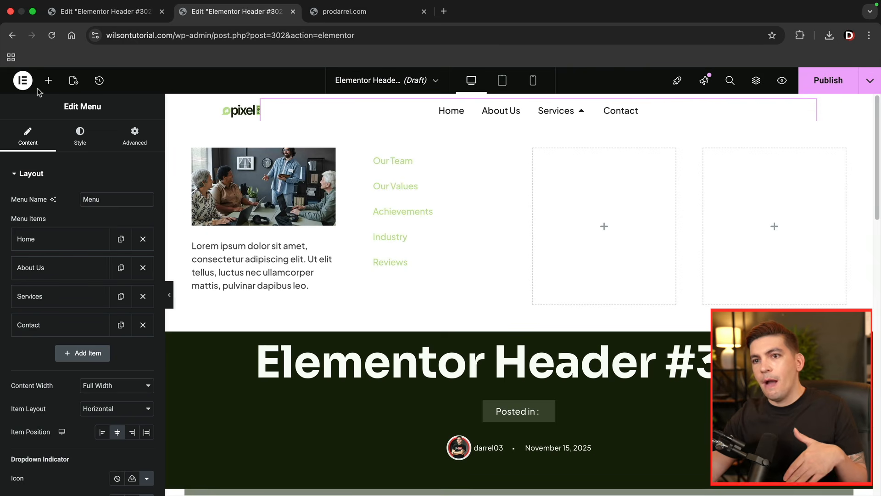
click(22, 81)
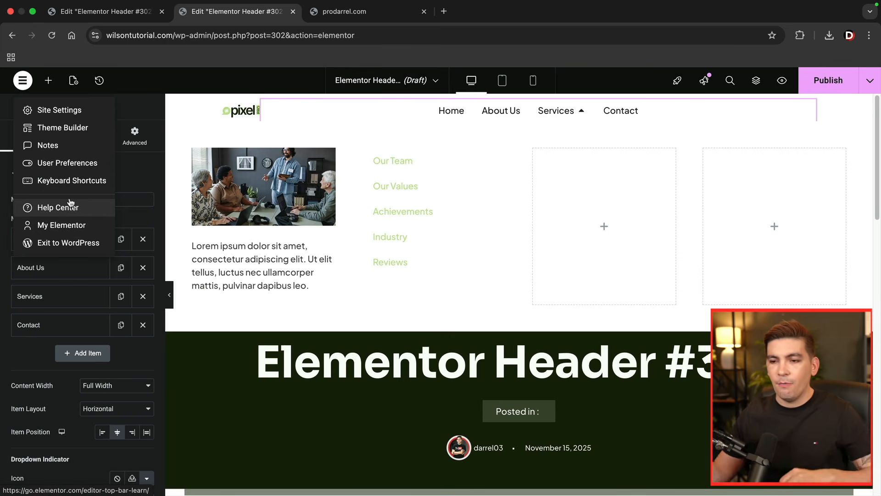
click(60, 129)
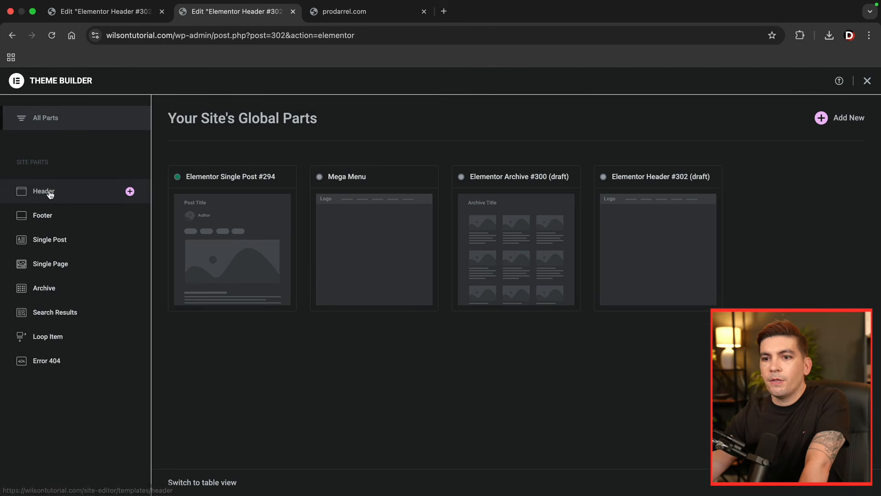
click(48, 192)
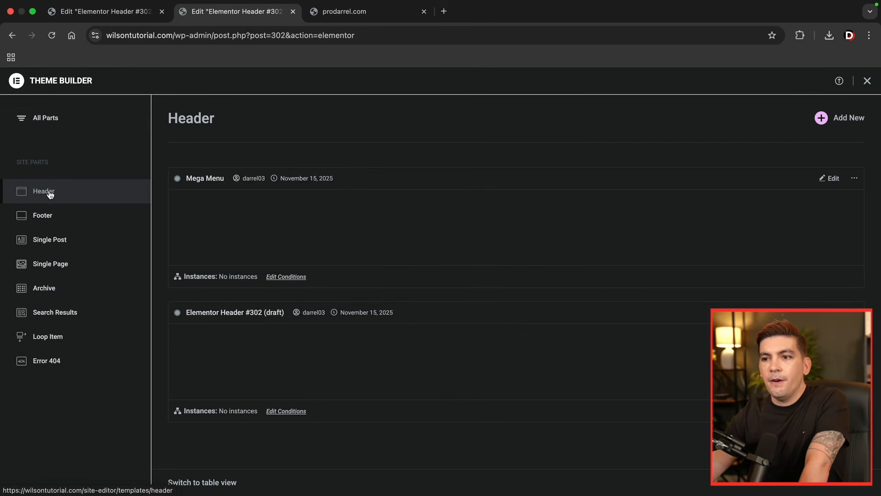
click(850, 121)
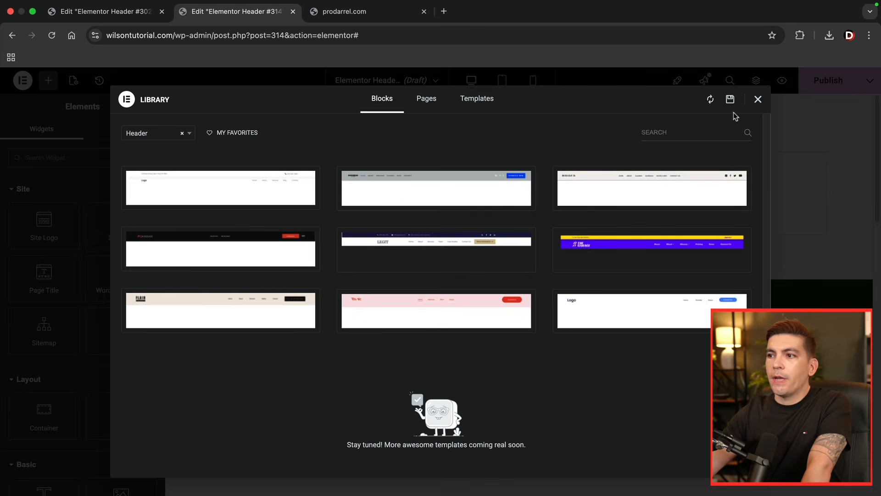
click(757, 99)
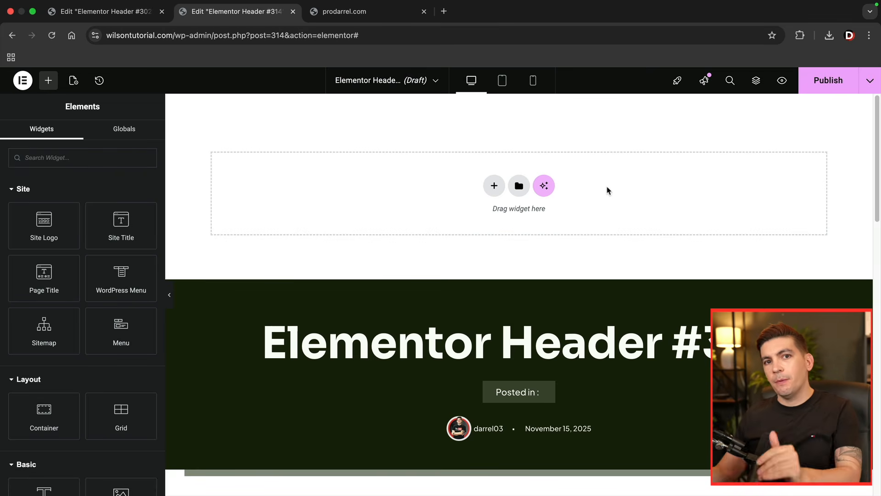
- Import the Mega Menu 02.json template from the desktop into the blank header and check its Products dropdown
click(33, 11)
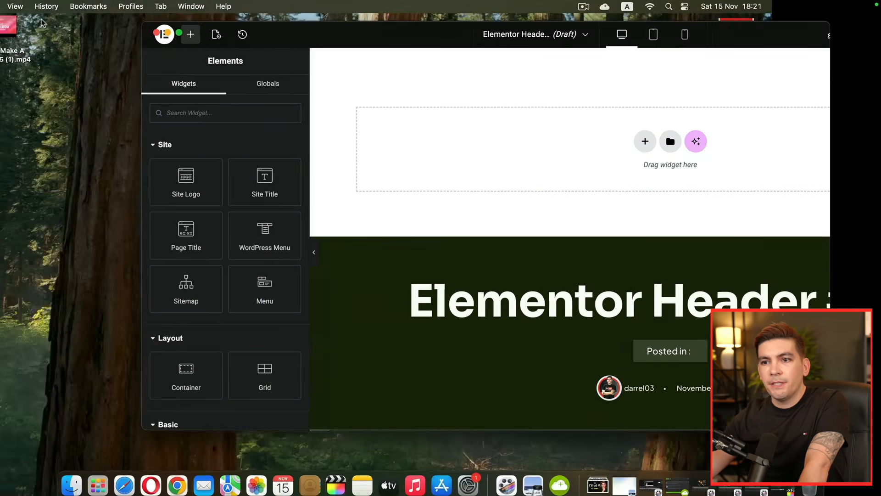
drag(61, 381, 74, 333)
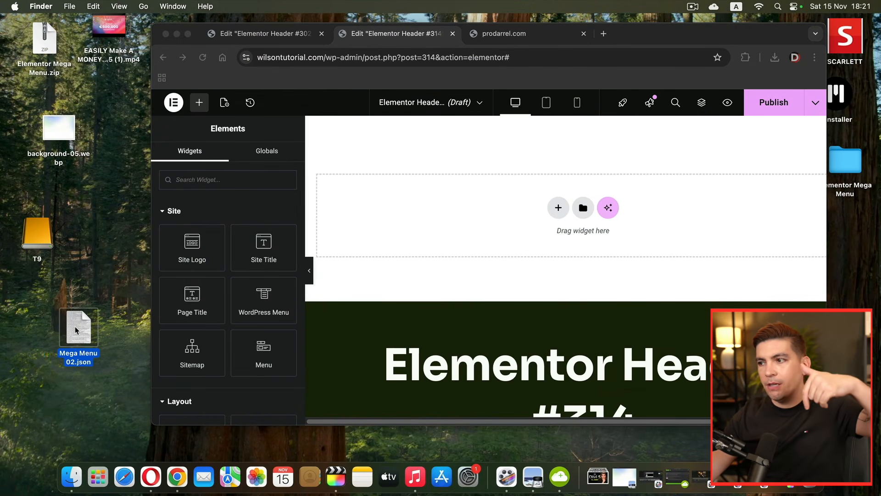
drag(75, 332, 446, 208)
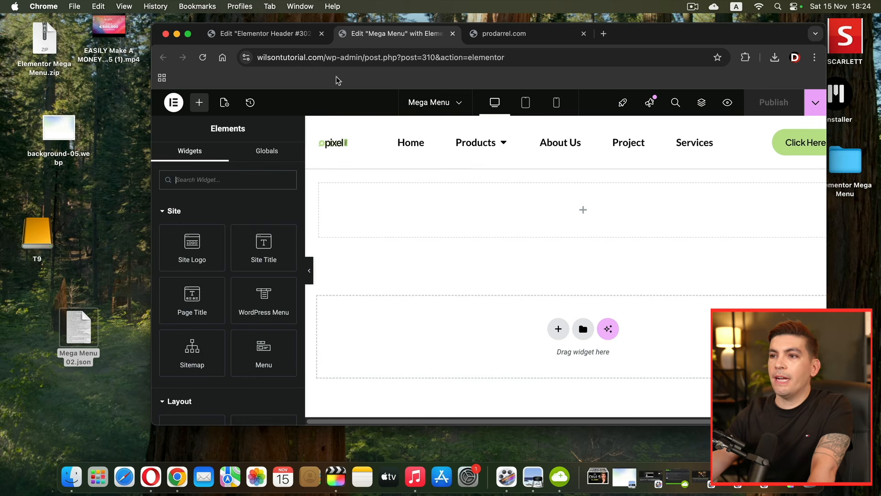
click(188, 34)
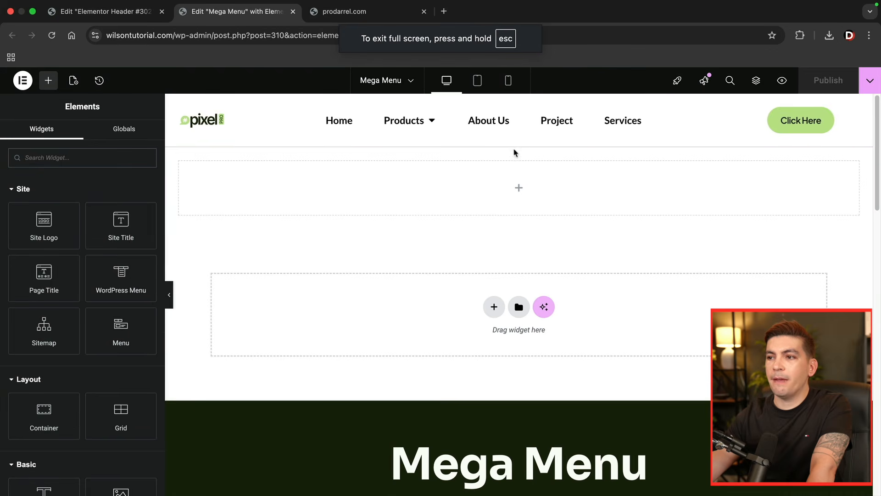
click(434, 123)
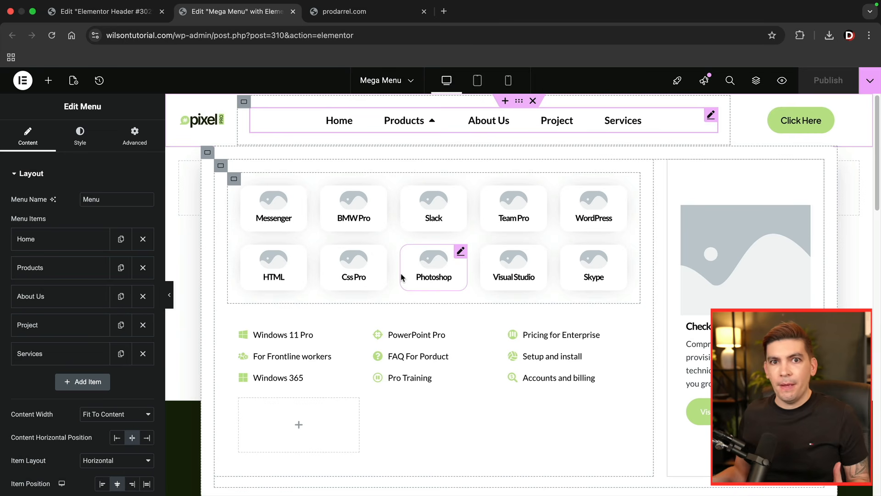
click(433, 122)
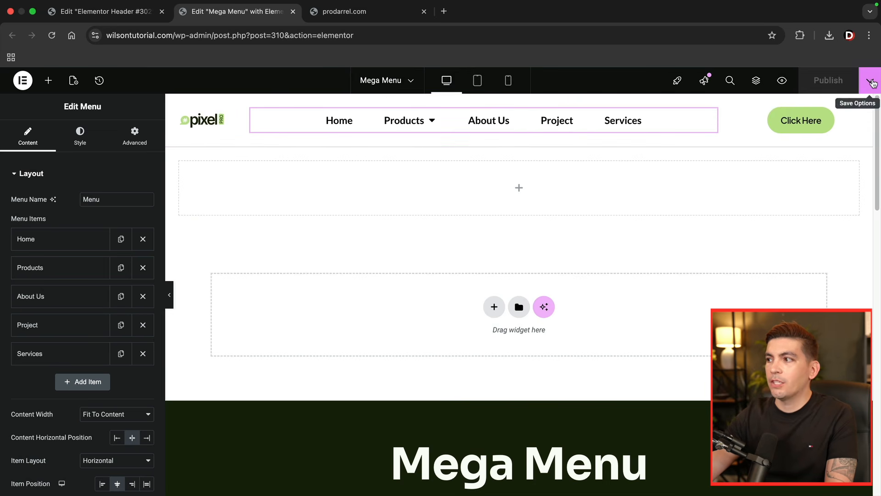
- Try to add an Include Entire site display condition to the Mega Menu header, closing the publish settings without saving
click(872, 82)
click(840, 162)
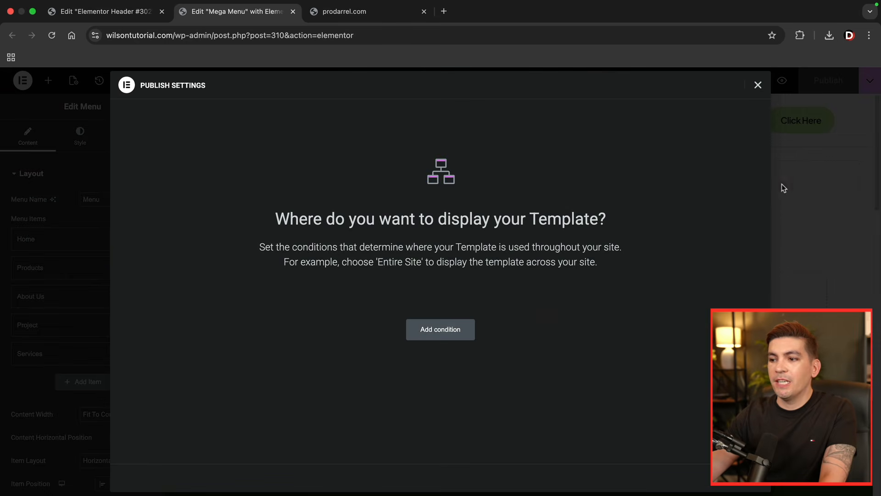
click(460, 329)
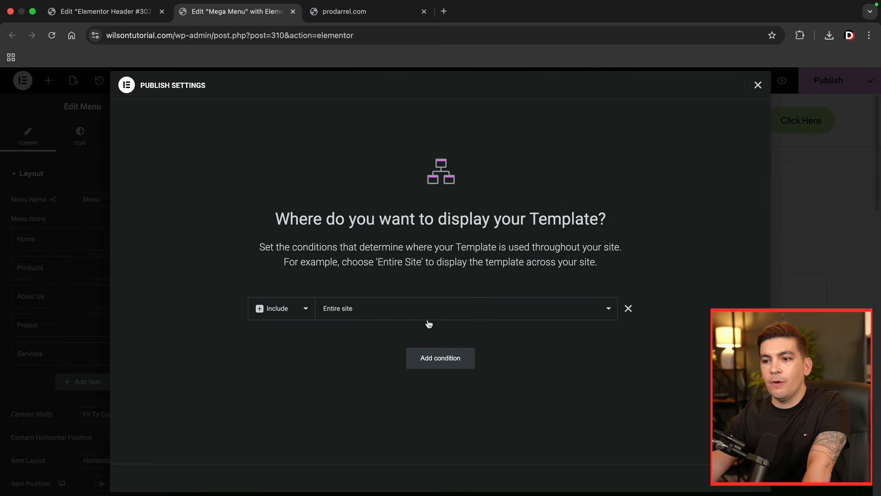
click(757, 85)
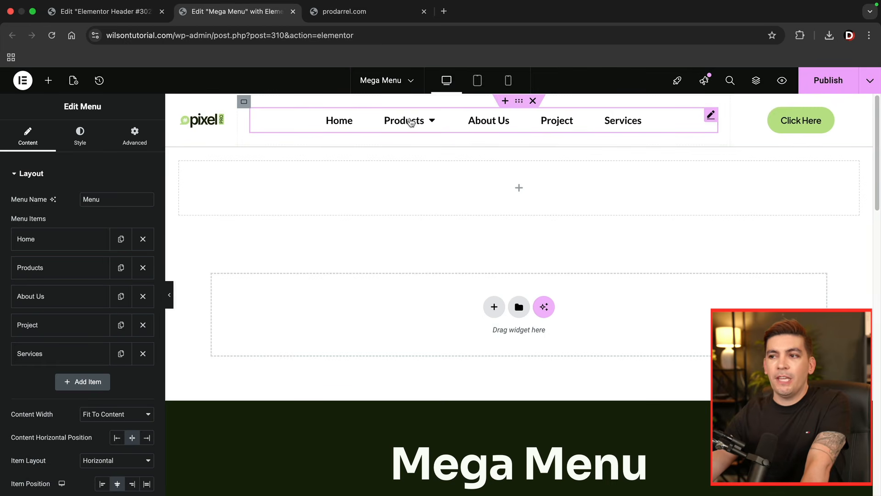
click(431, 121)
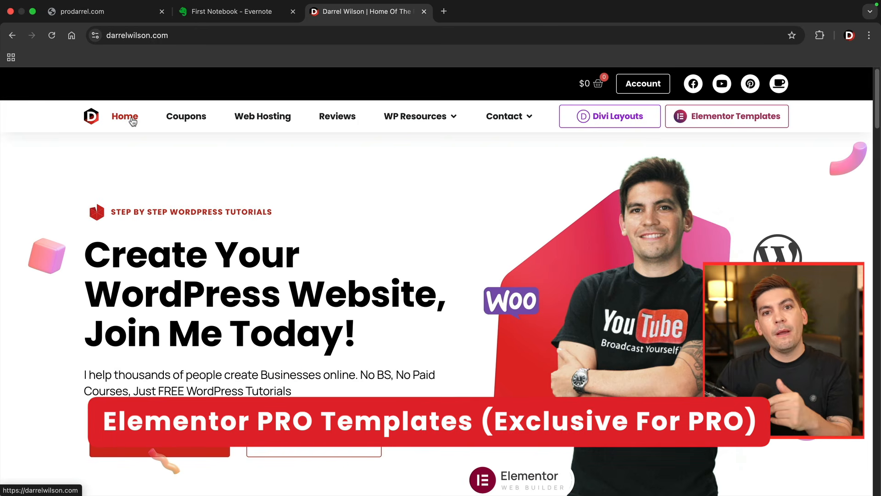
- Open the Elementor Pro Templates category on darrelwilson.com and browse the available templates
click(721, 120)
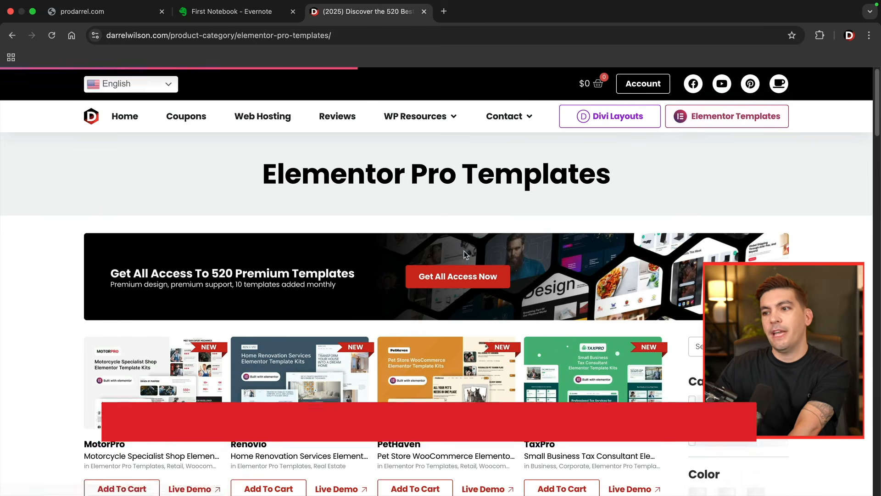
scroll(349, 268, down, 2)
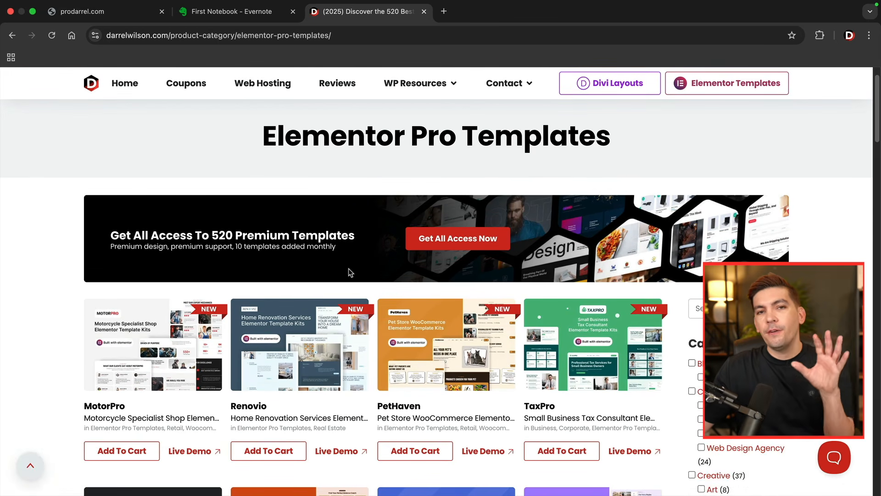
scroll(348, 268, down, 1)
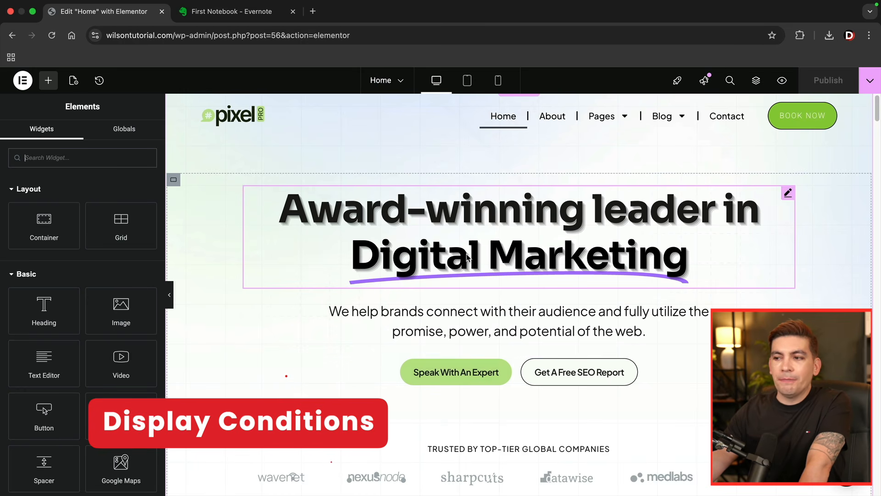
- Open the display conditions of the Speak With An Expert button on the Home page in the Elementor editor
scroll(459, 285, down, 3)
scroll(460, 288, up, 1)
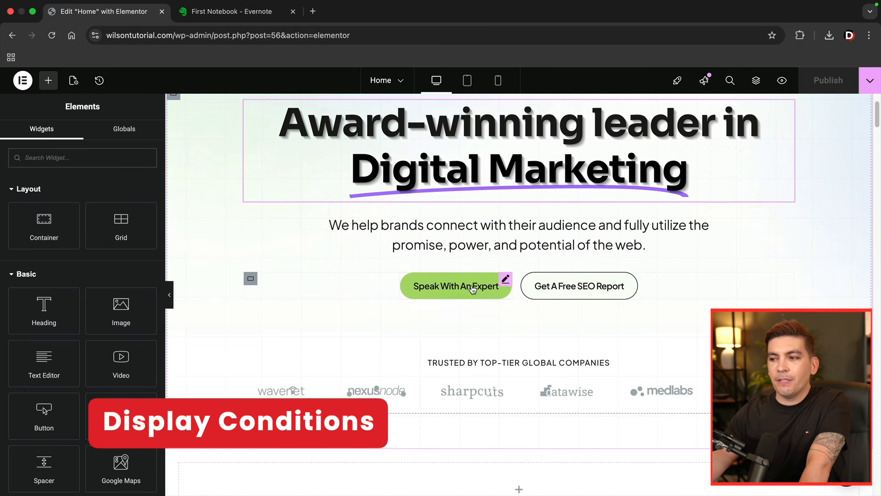
click(505, 280)
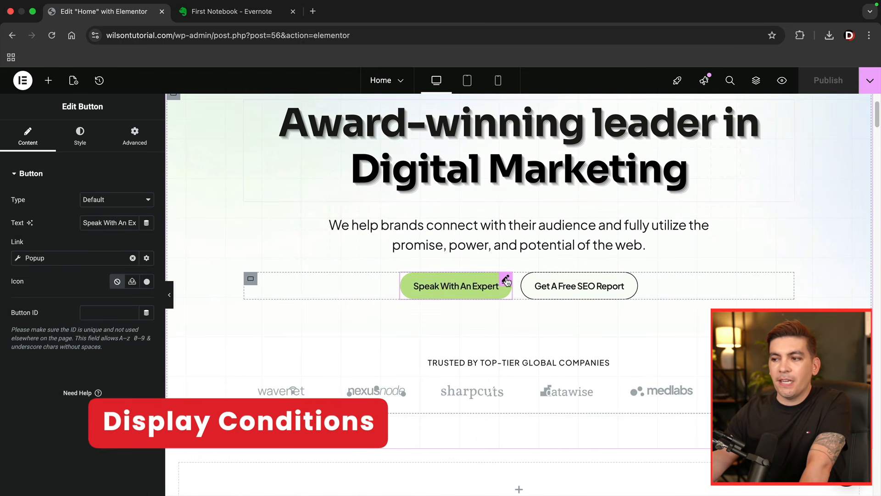
click(134, 137)
scroll(105, 265, down, 5)
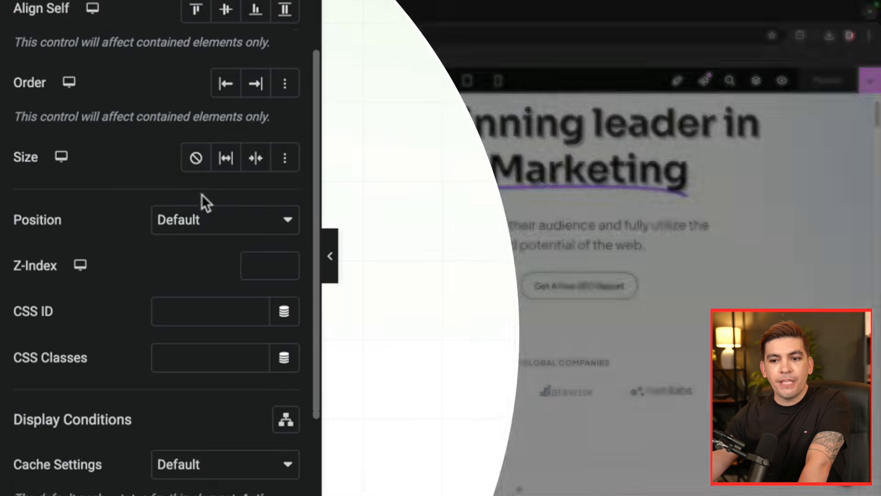
scroll(202, 195, down, 3)
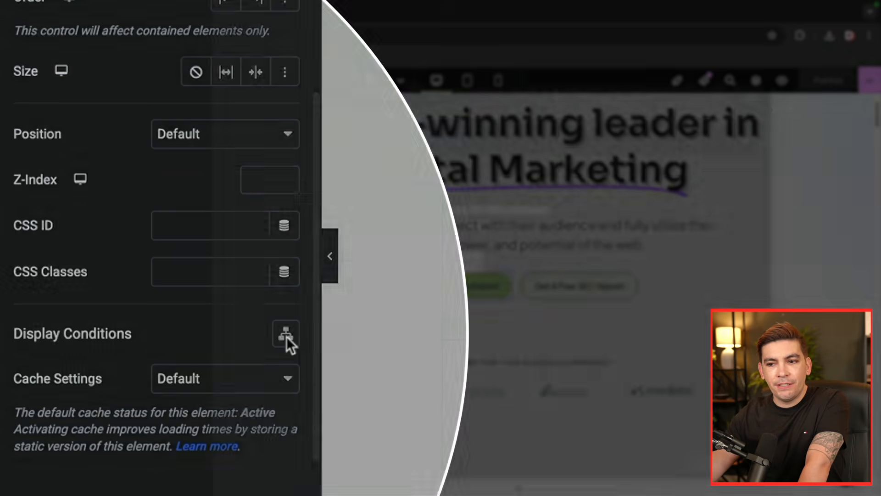
click(286, 337)
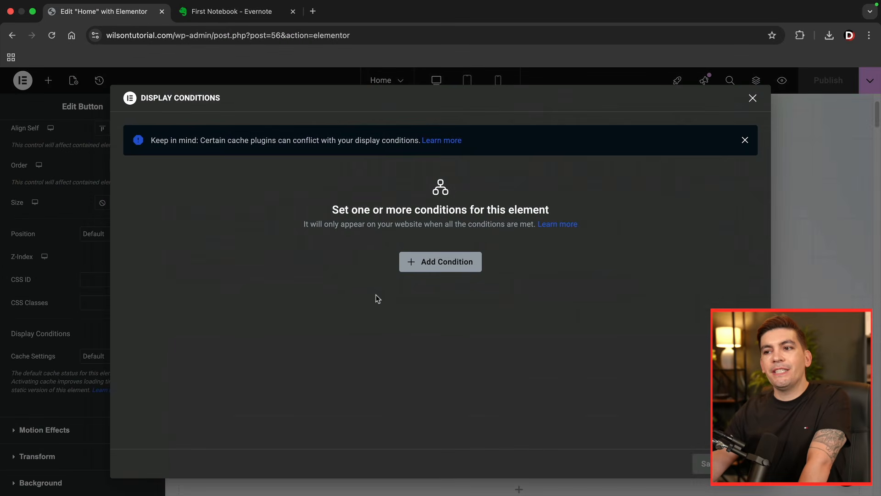
- Add a display condition for the button with Role Is Administrator and save it
click(415, 261)
click(468, 270)
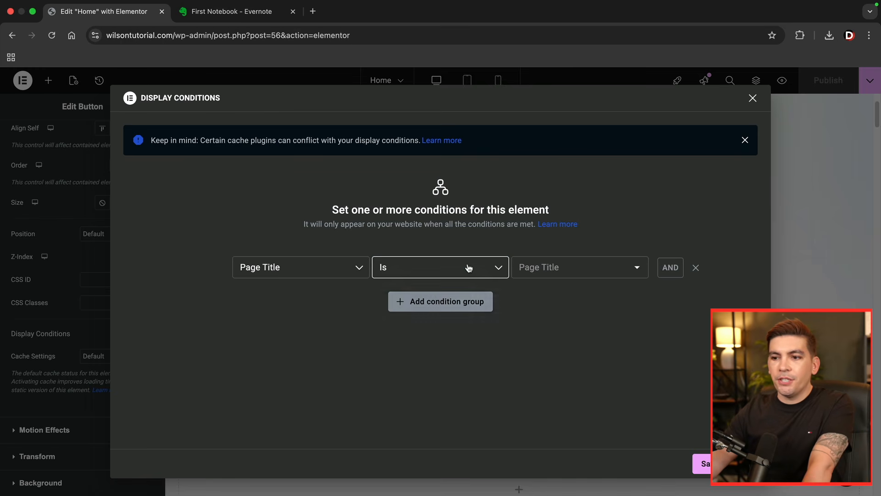
click(332, 269)
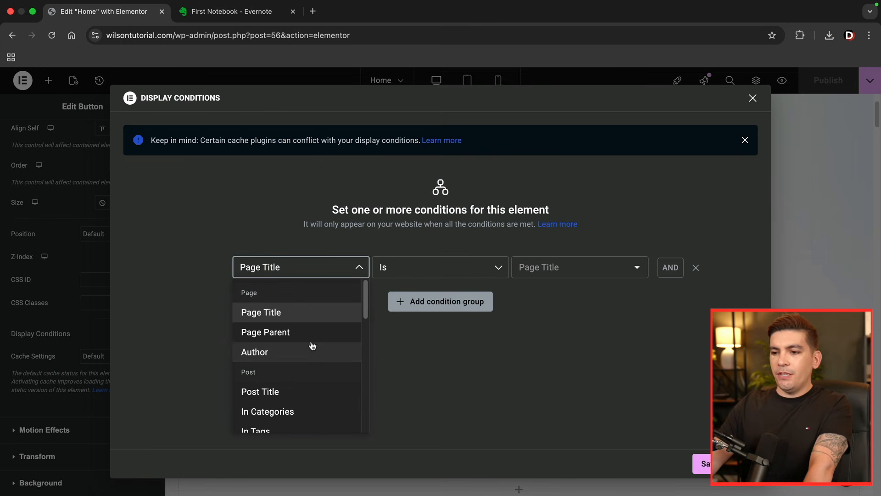
scroll(313, 348, down, 3)
scroll(314, 350, down, 6)
scroll(315, 350, down, 1)
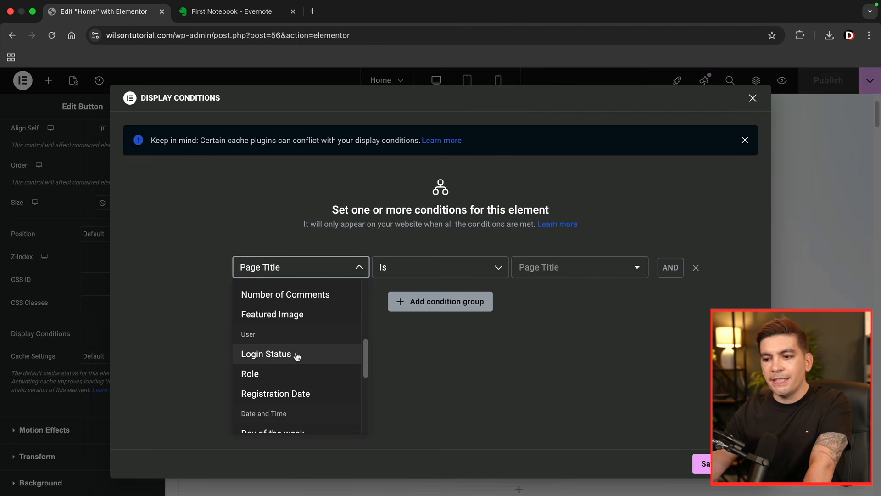
click(298, 377)
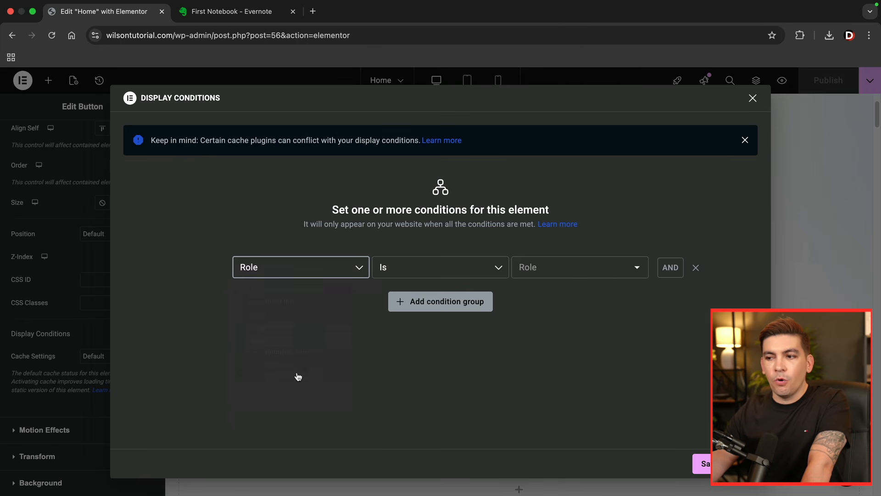
click(559, 270)
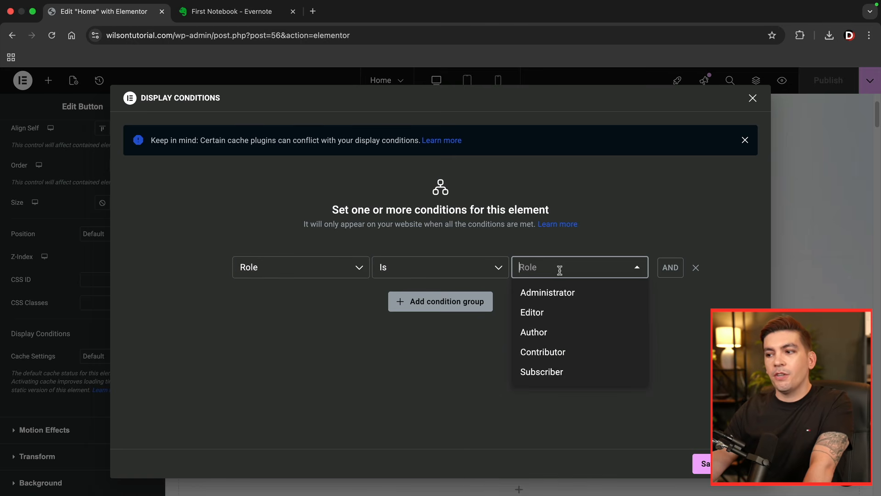
click(556, 294)
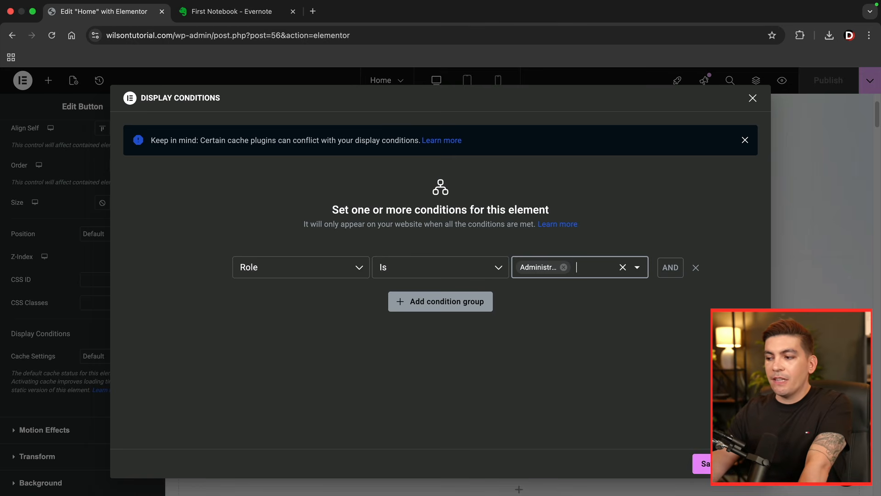
click(725, 464)
- Check the live home page of wilsontutorial.com in an incognito window, dismissing the promotional popup
scroll(663, 431, up, 2)
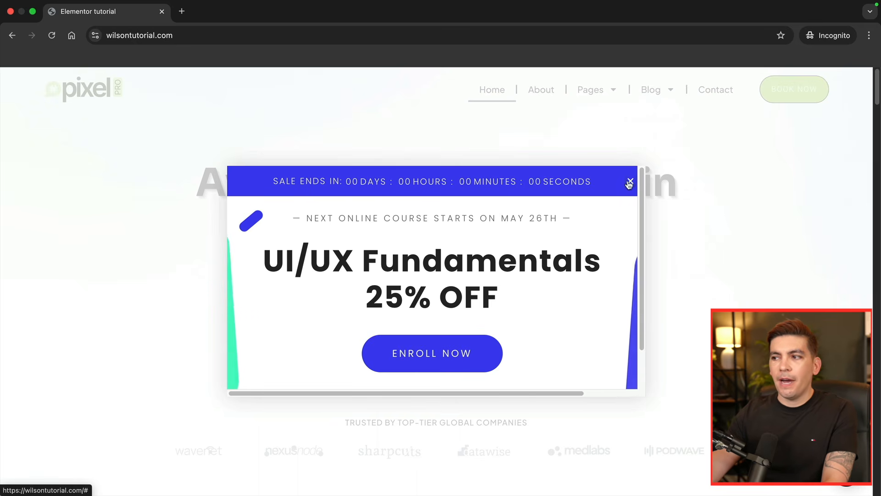
click(630, 182)
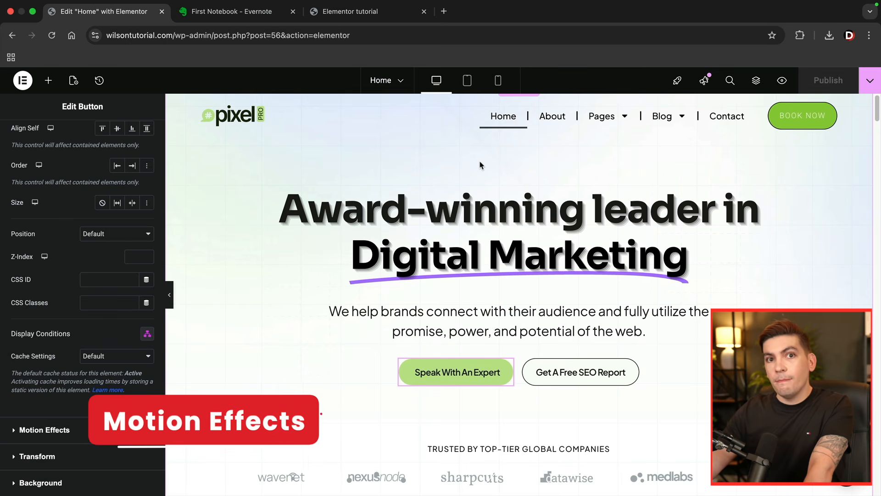
- Make the Speak With An Expert button sticky to Top in its motion effects and test it along the page
click(42, 431)
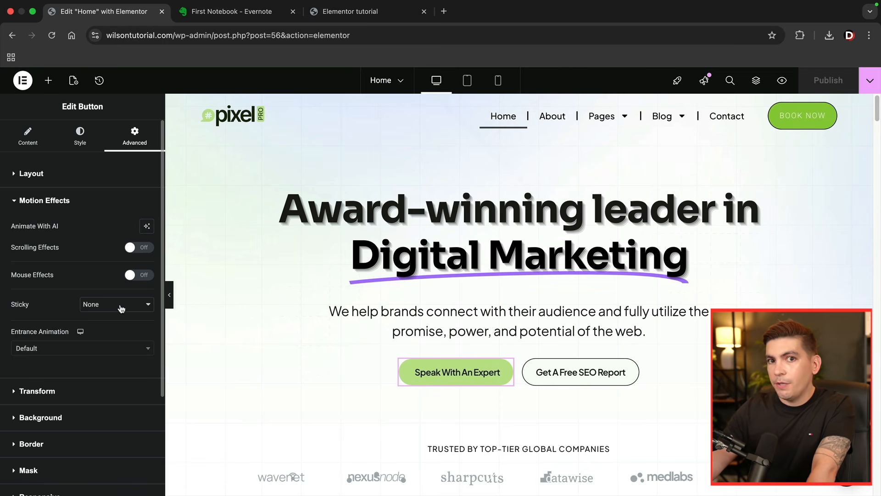
click(124, 306)
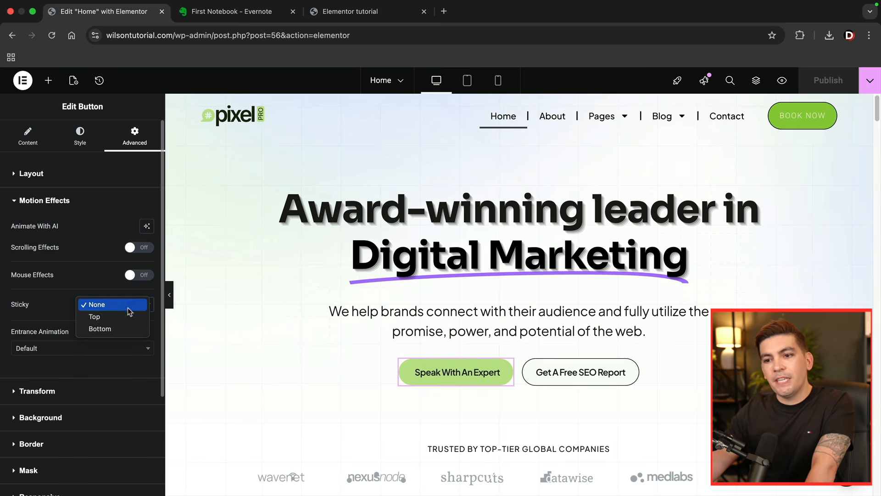
click(126, 317)
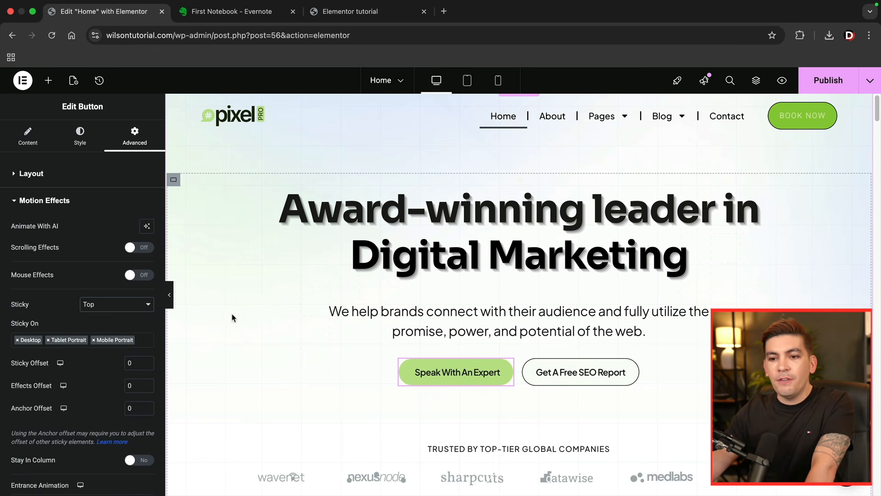
scroll(231, 318, down, 6)
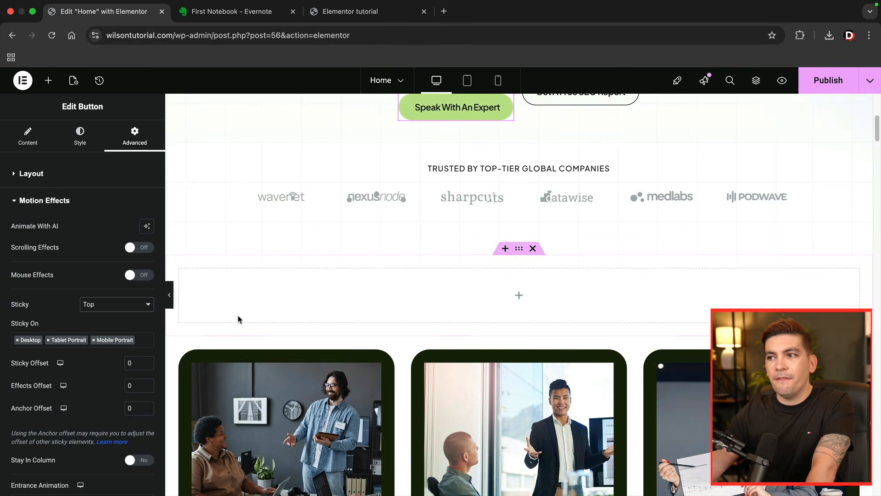
scroll(238, 319, down, 5)
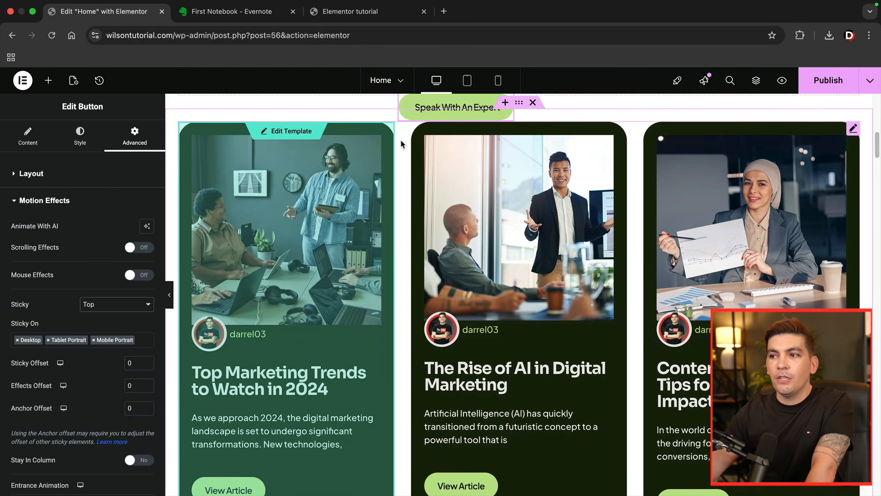
scroll(409, 147, up, 3)
scroll(424, 154, up, 8)
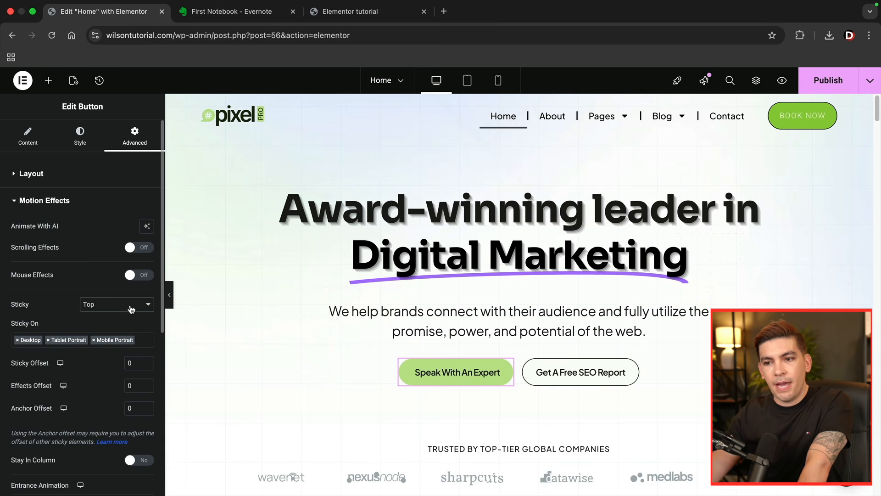
- Turn on the button's mouse effects with Mouse Track and 3D Tilt, setting the tilt speed to 5.4
click(142, 276)
click(146, 296)
click(146, 296)
click(146, 320)
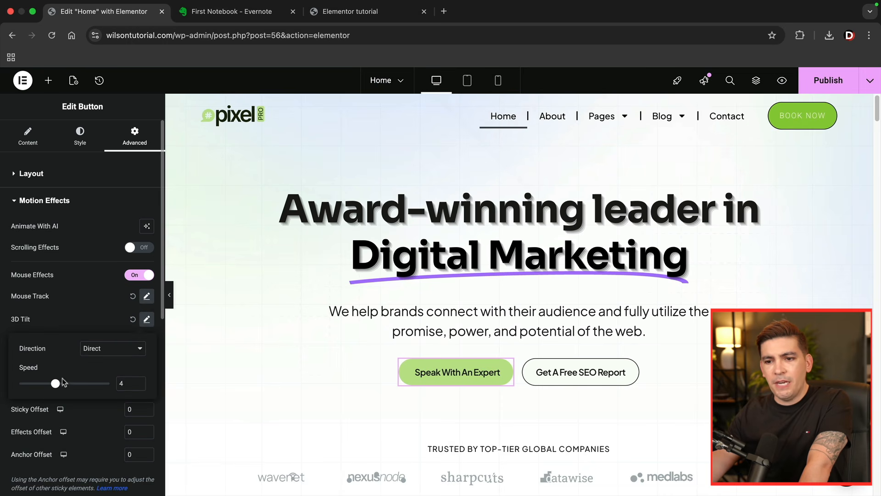
drag(71, 388, 68, 385)
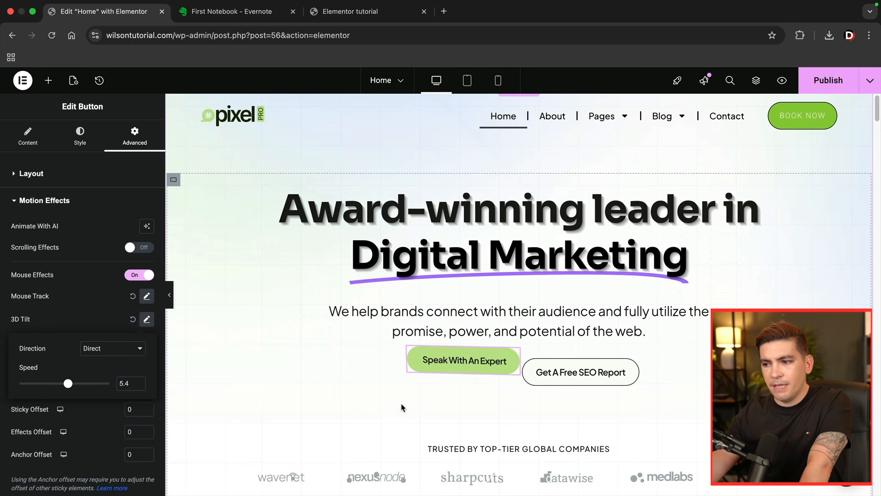